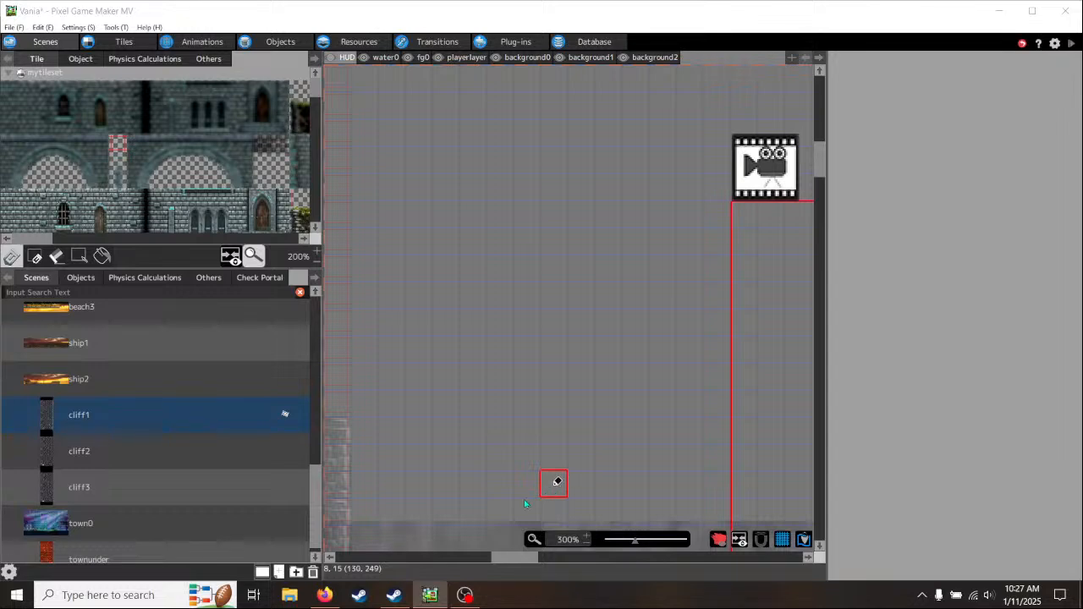
- Switch to OBS Studio and set the Mic/Aux volume to 180% in the advanced audio properties
left_click(465, 595)
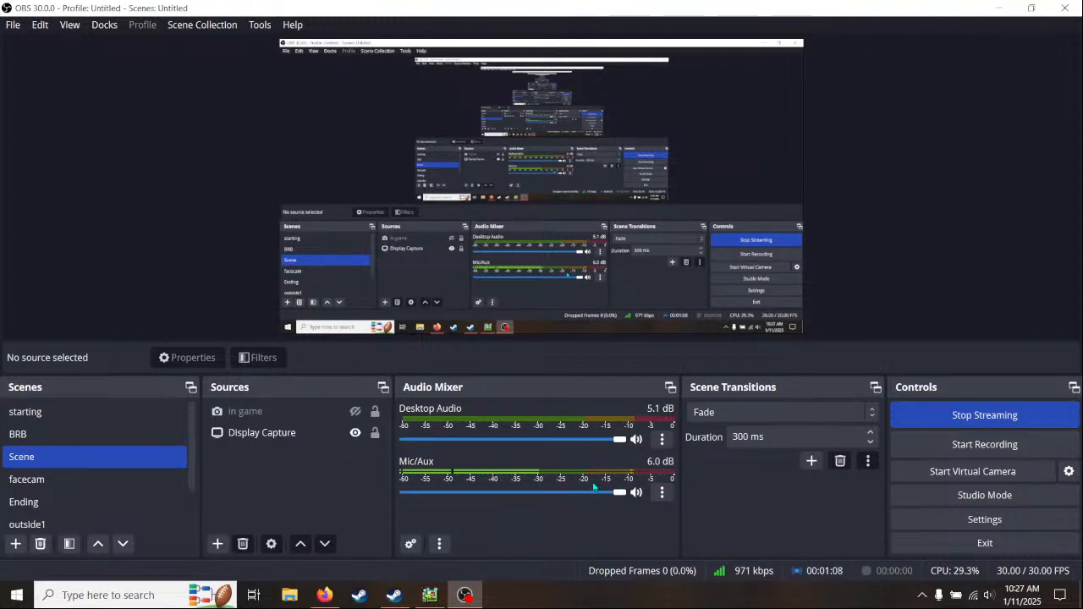
left_click_drag(619, 494, 636, 494)
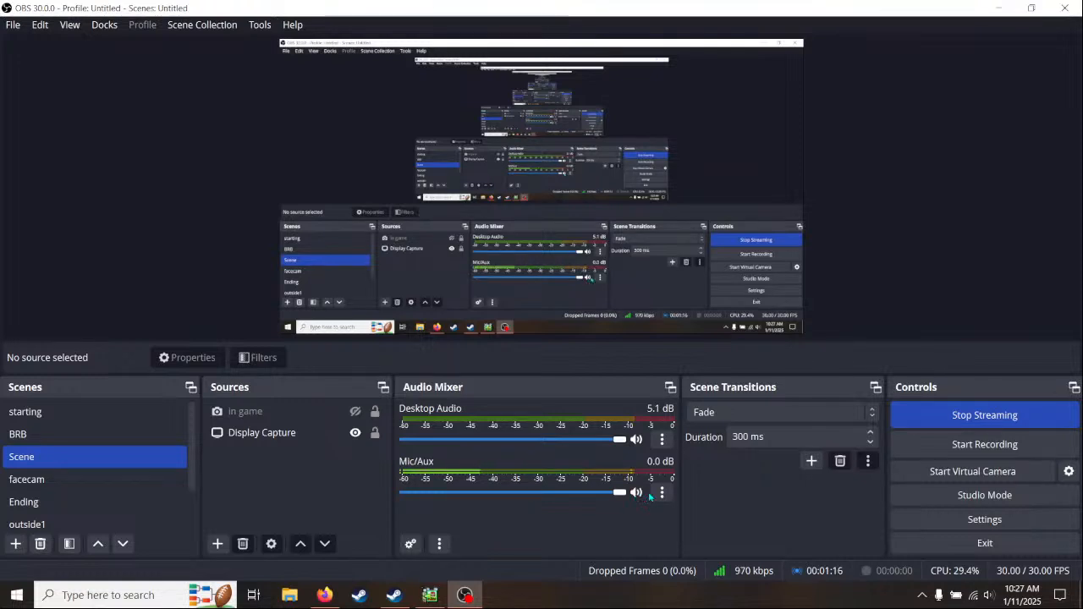
left_click(660, 494)
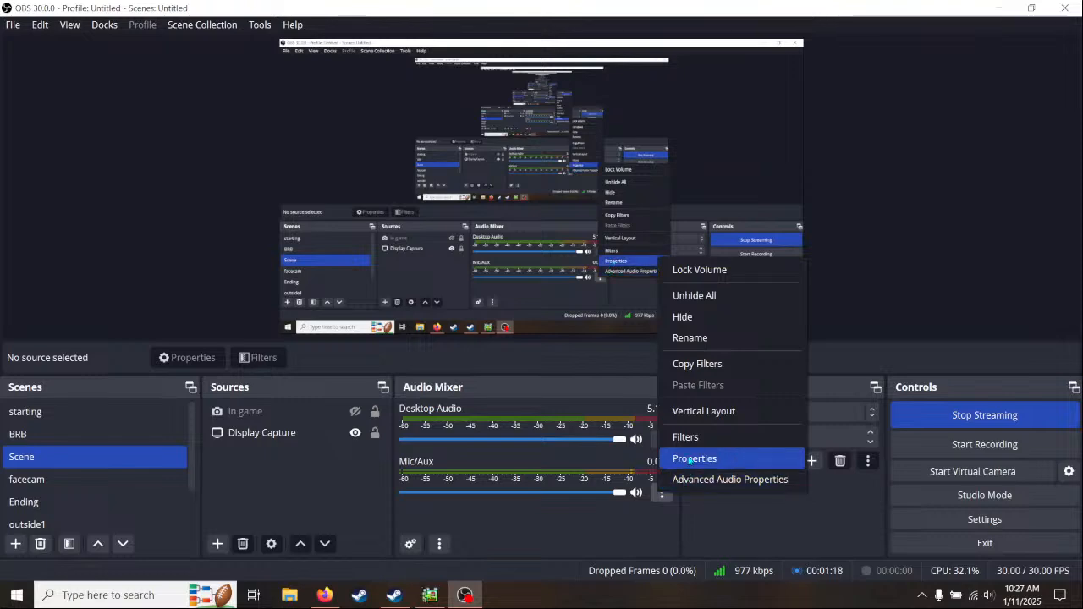
left_click(694, 458)
left_click(753, 475)
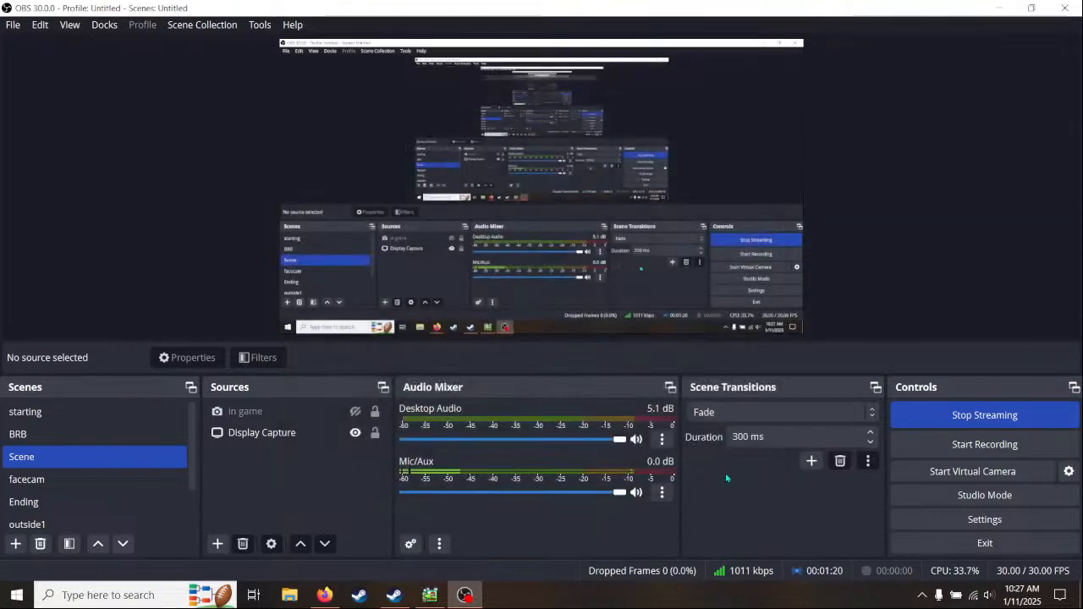
left_click(662, 494)
left_click(732, 478)
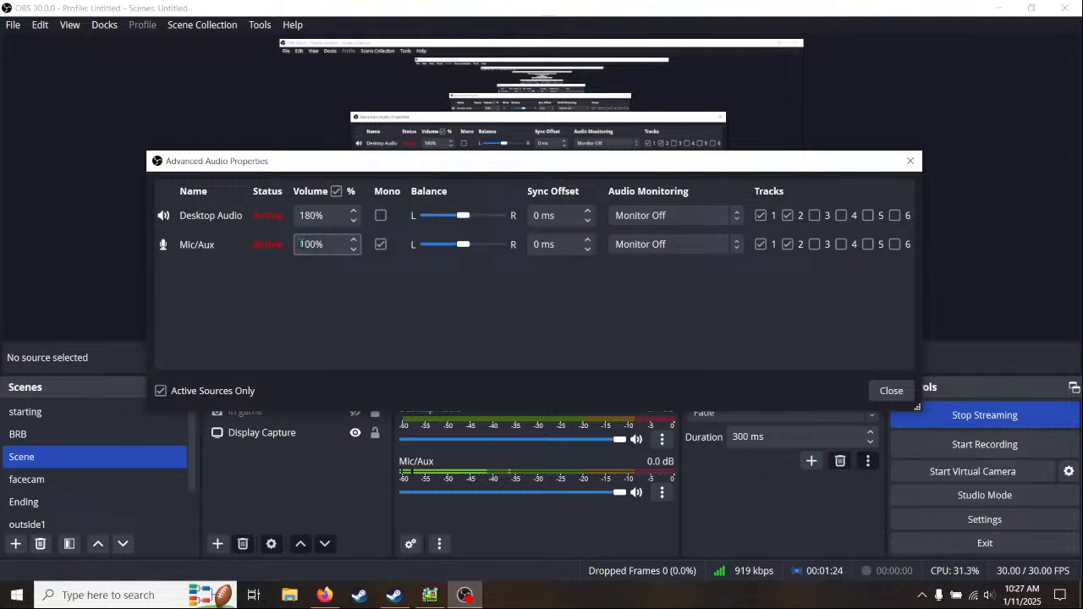
left_click(353, 240)
left_click(354, 241)
left_click(354, 241)
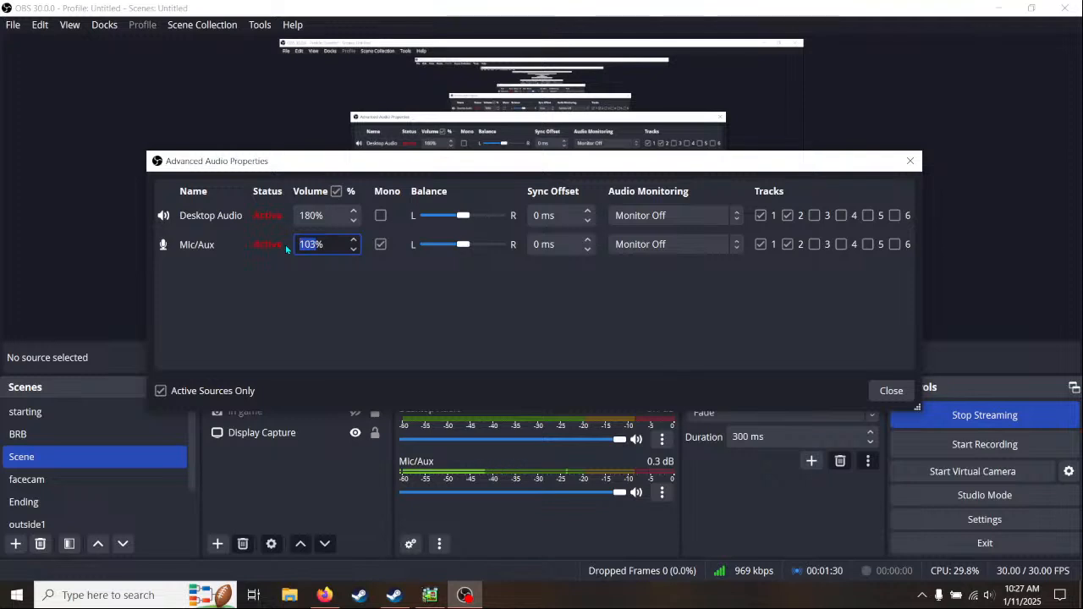
type("180")
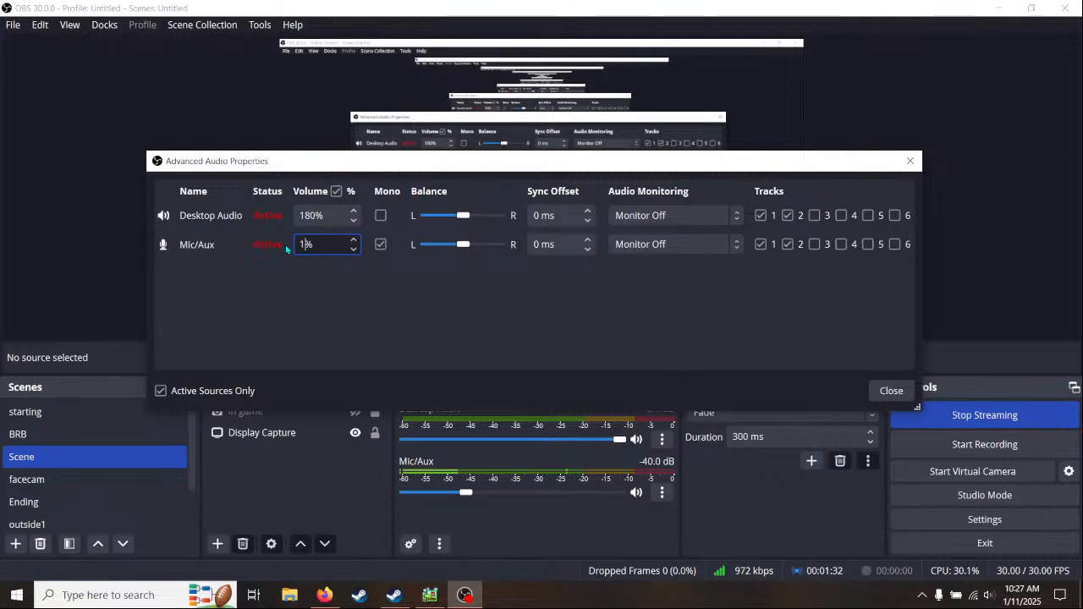
key("Tab")
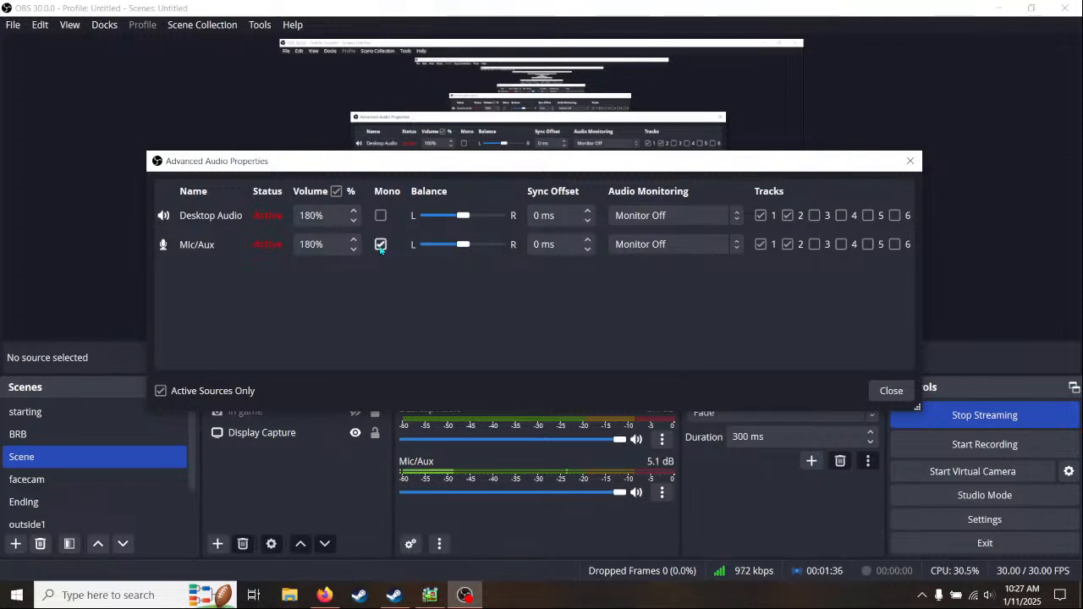
left_click(887, 390)
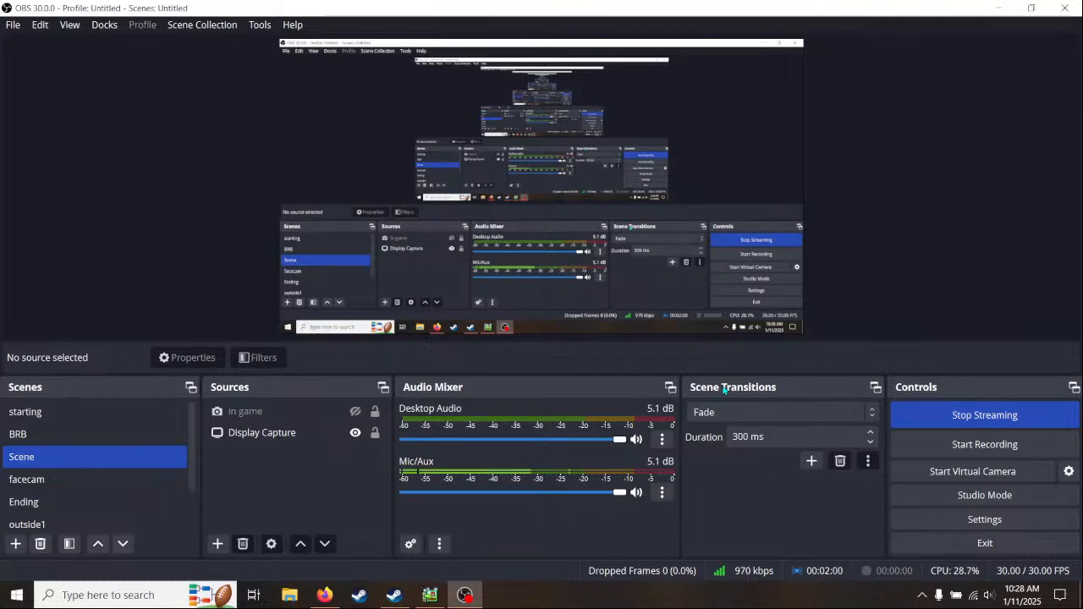
- Switch back to Pixel Game Maker MV and look through the cliff1 scene from the camera down to its floor
left_click(430, 595)
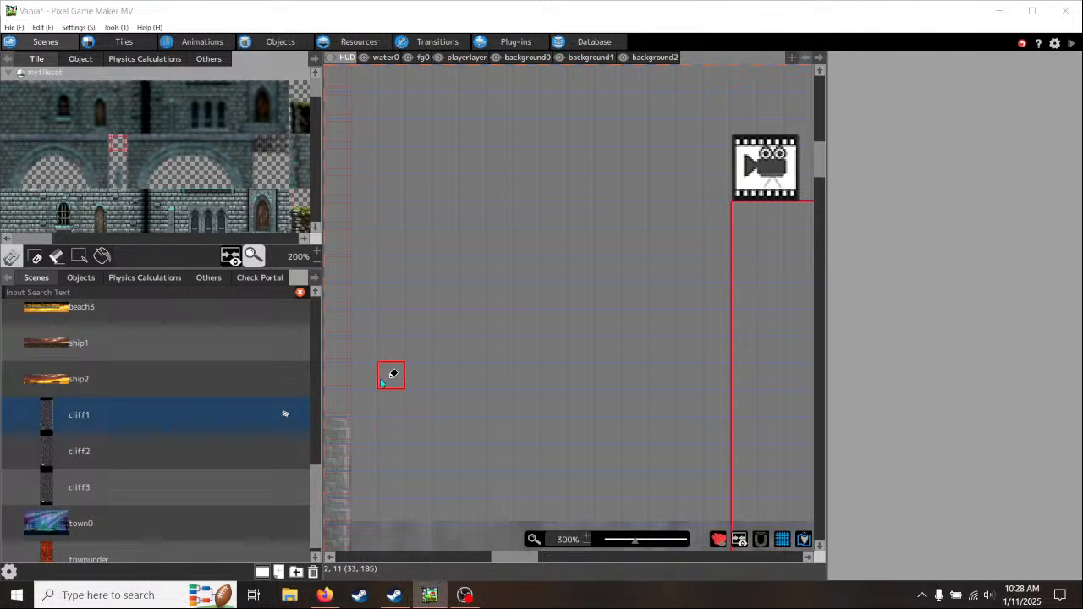
scroll(437, 376, "down", 5)
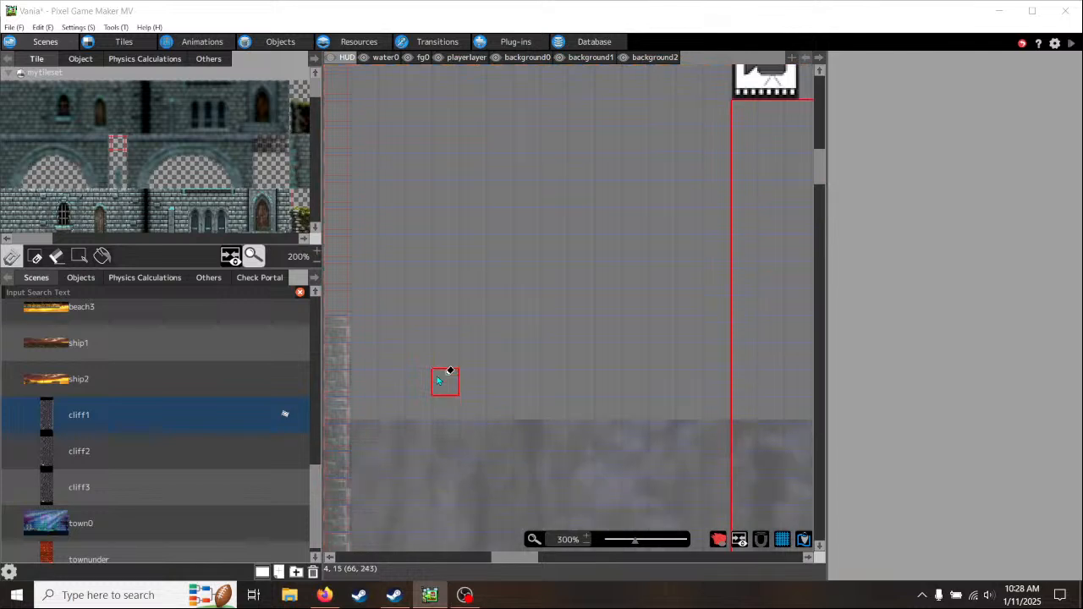
scroll(437, 377, "down", 6)
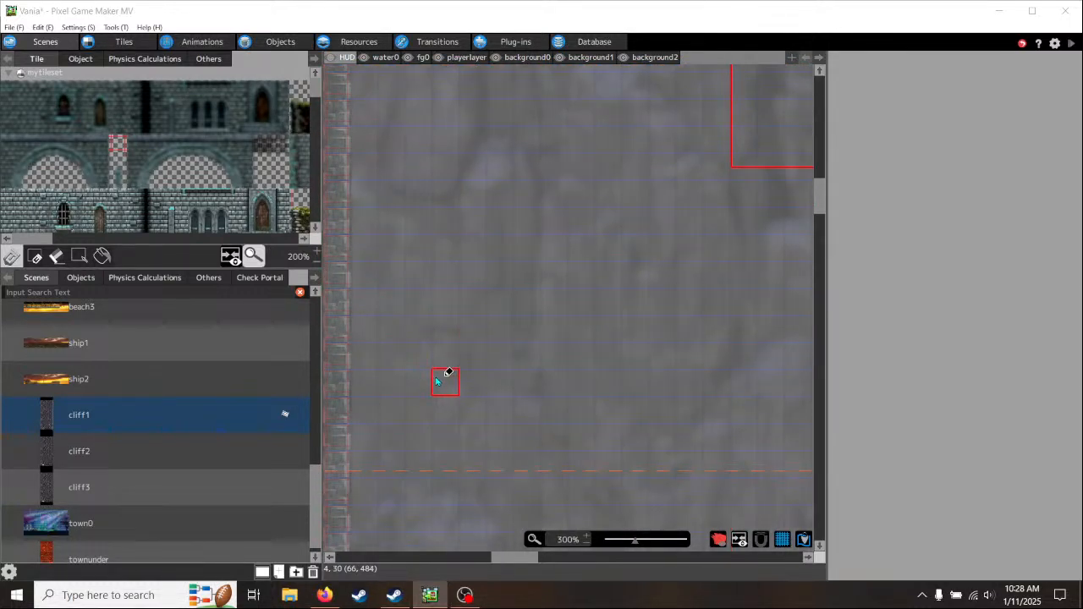
scroll(436, 382, "down", 20)
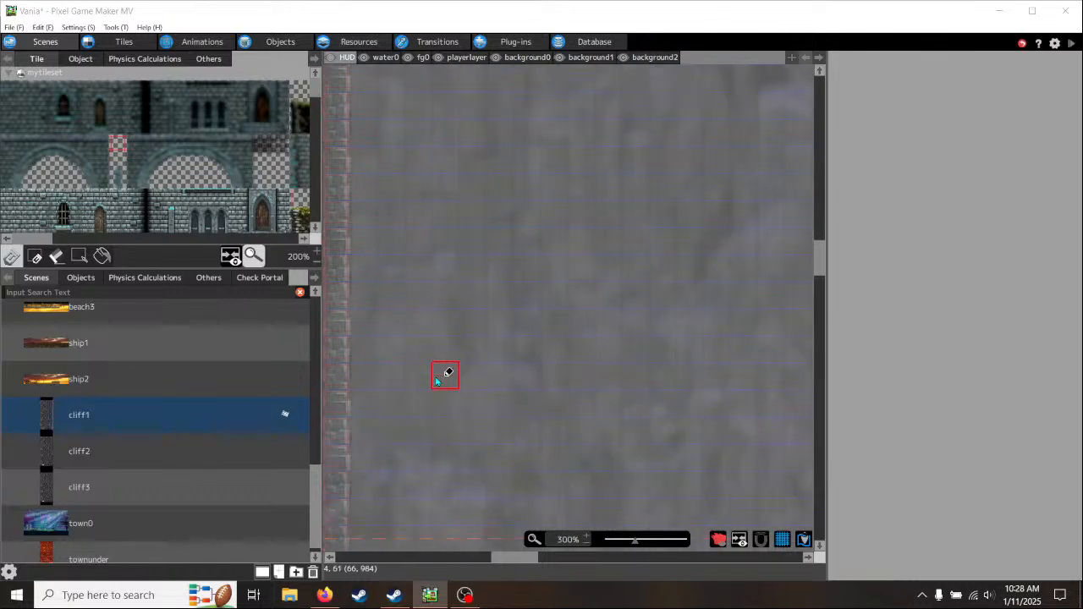
scroll(437, 381, "down", 2)
left_click_drag(826, 293, 822, 440)
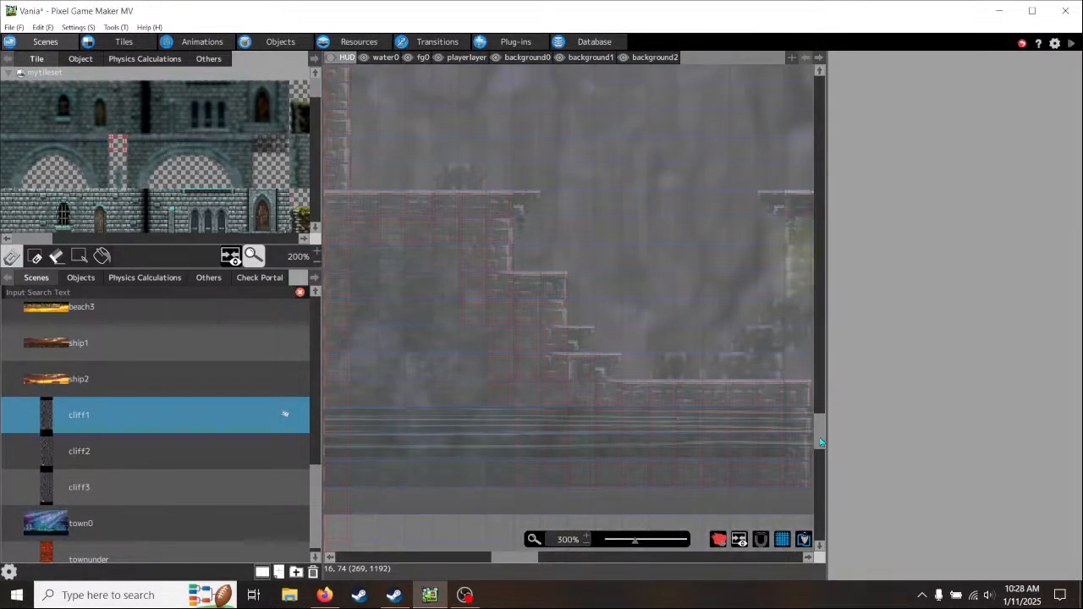
- Activate the background0 layer, widen the scene view and examine the cliff's stone walls and platforms from the floor upward
left_click(526, 58)
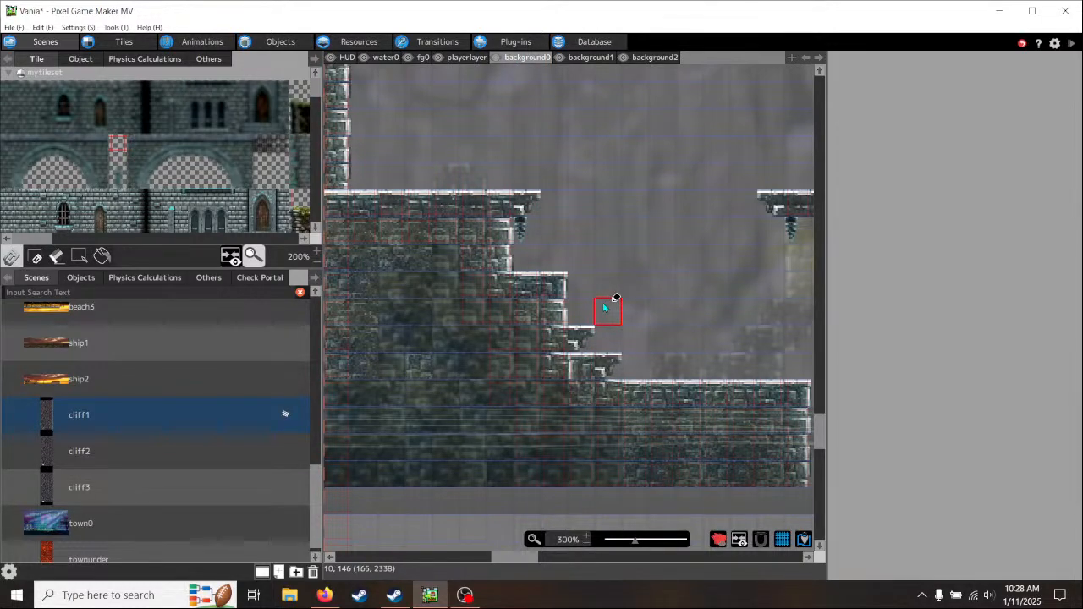
scroll(604, 307, "down", 4)
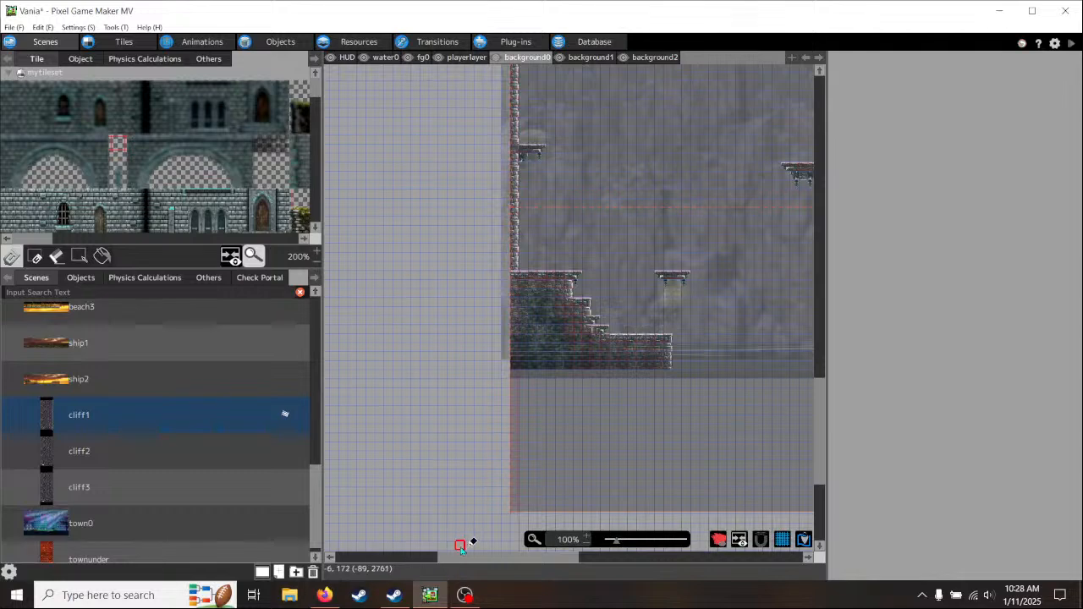
left_click_drag(465, 558, 522, 558)
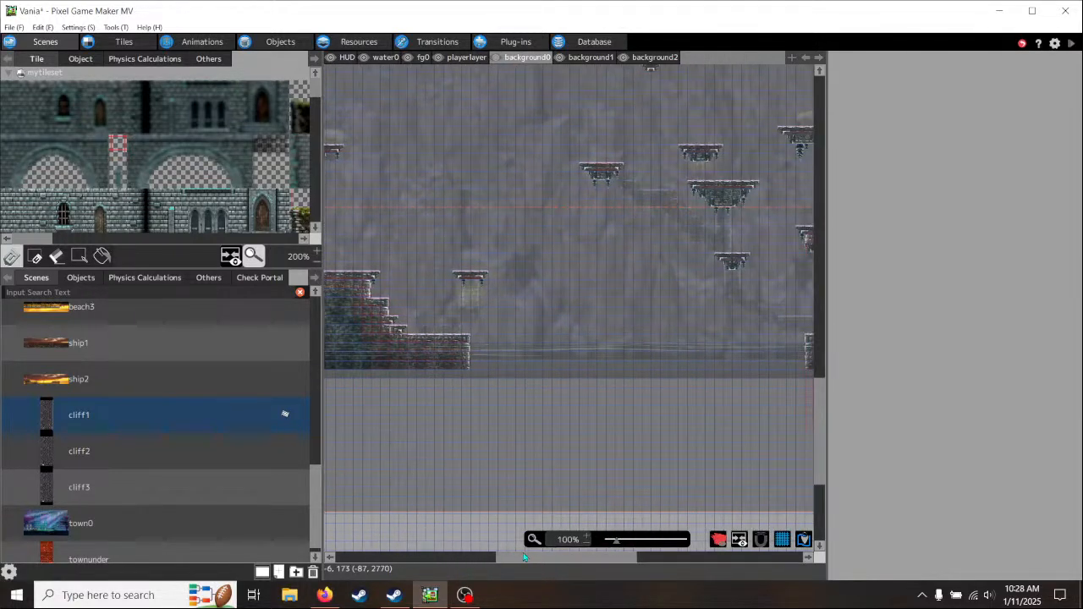
left_click_drag(828, 433, 992, 434)
left_click_drag(646, 562, 626, 562)
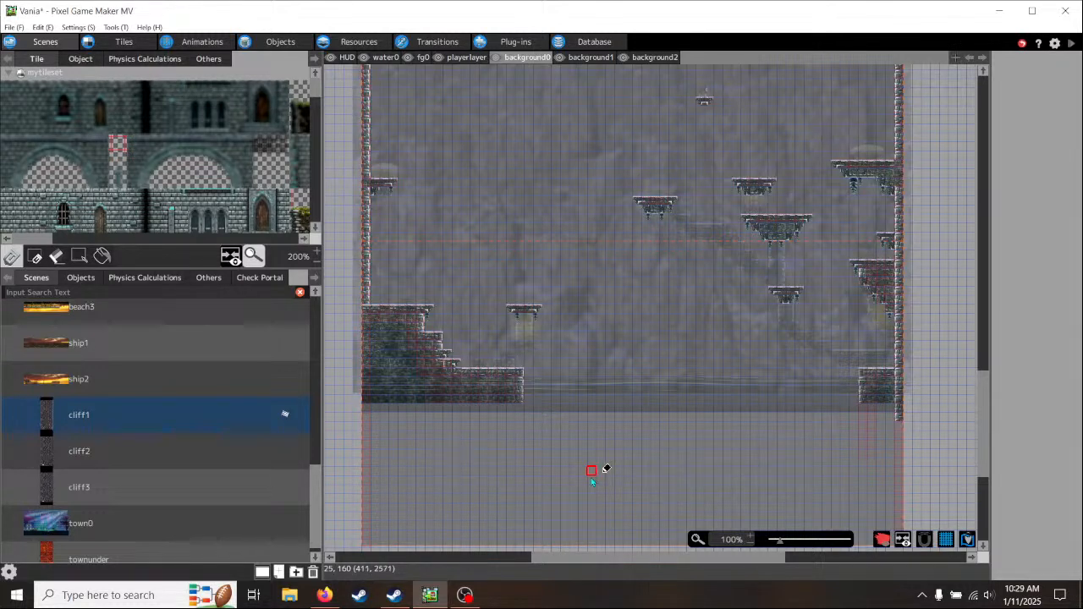
scroll(592, 472, "up", 2)
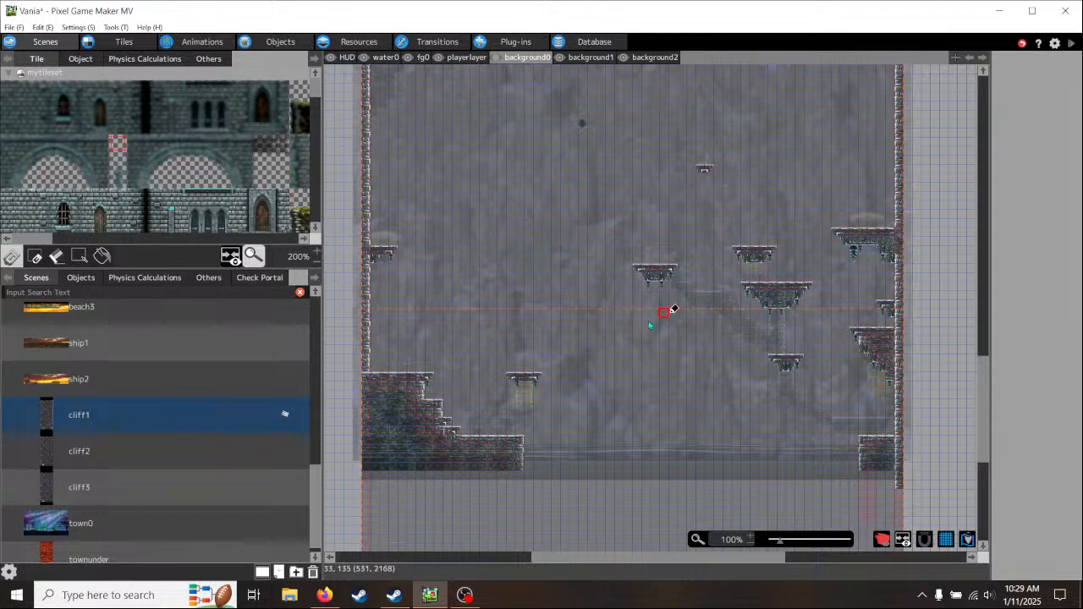
scroll(652, 318, "up", 3)
scroll(619, 354, "up", 2)
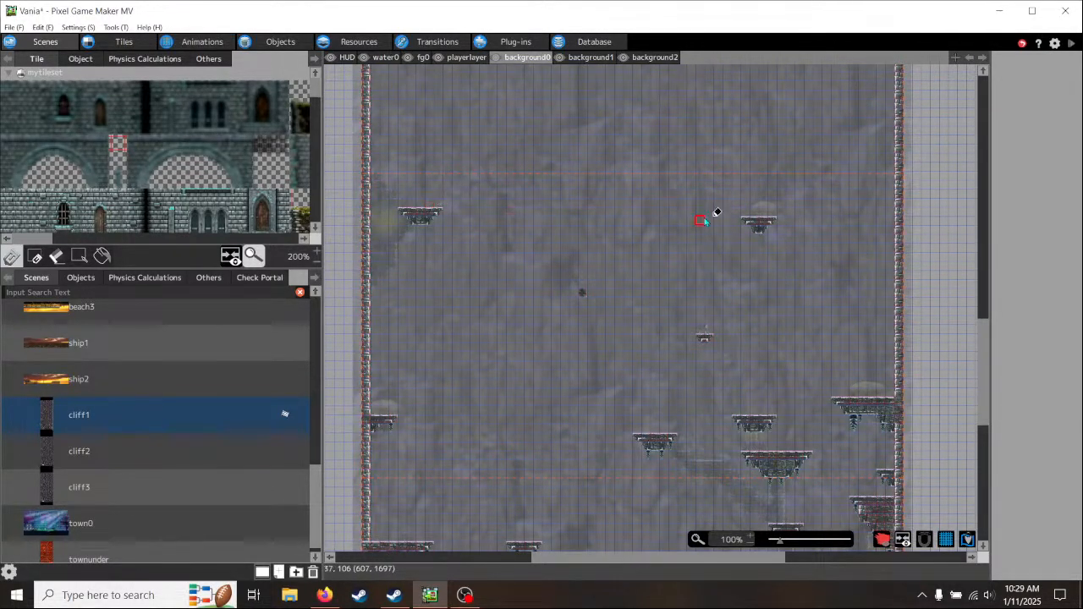
scroll(771, 290, "up", 3)
scroll(770, 301, "up", 6)
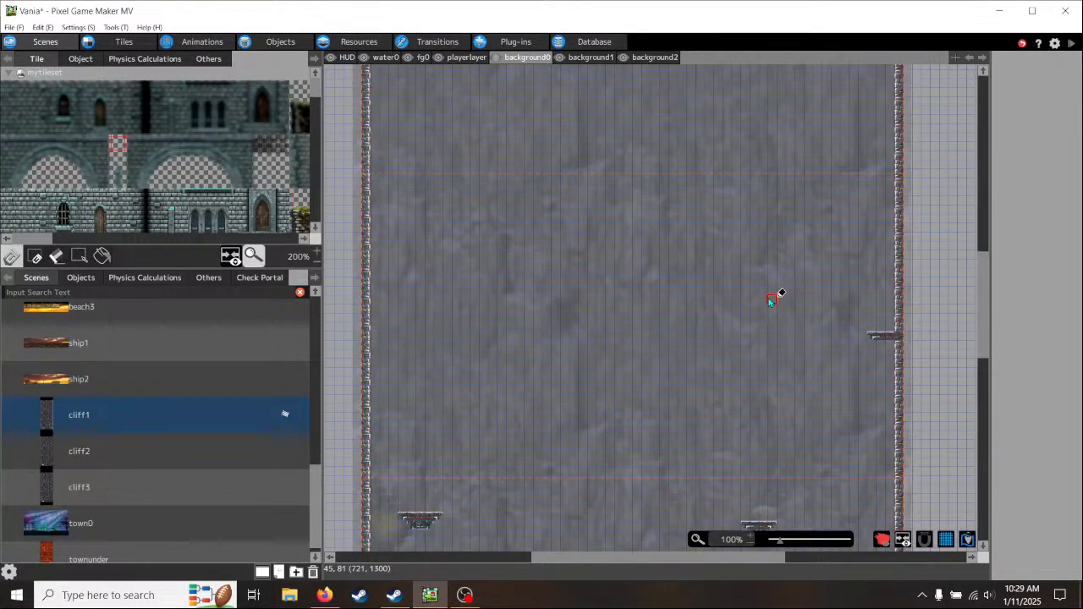
scroll(771, 300, "down", 1)
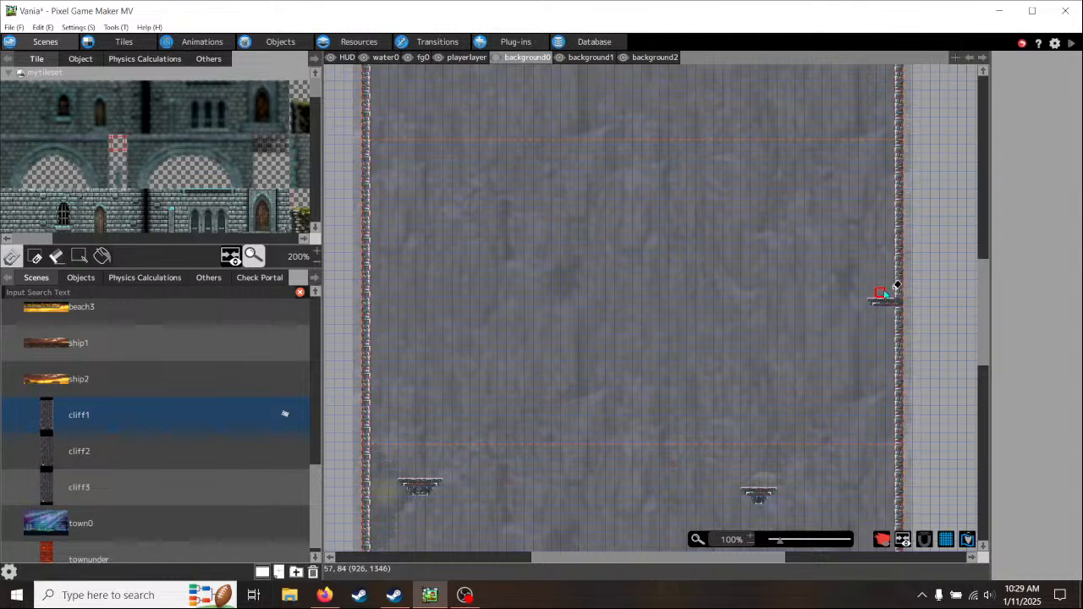
scroll(744, 324, "down", 12)
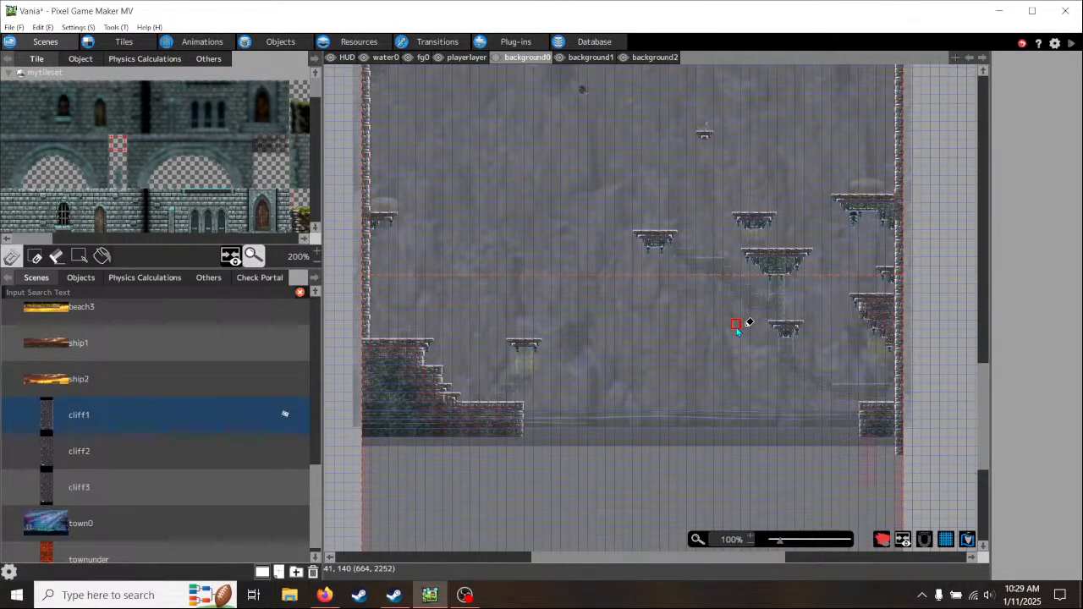
scroll(737, 330, "up", 4)
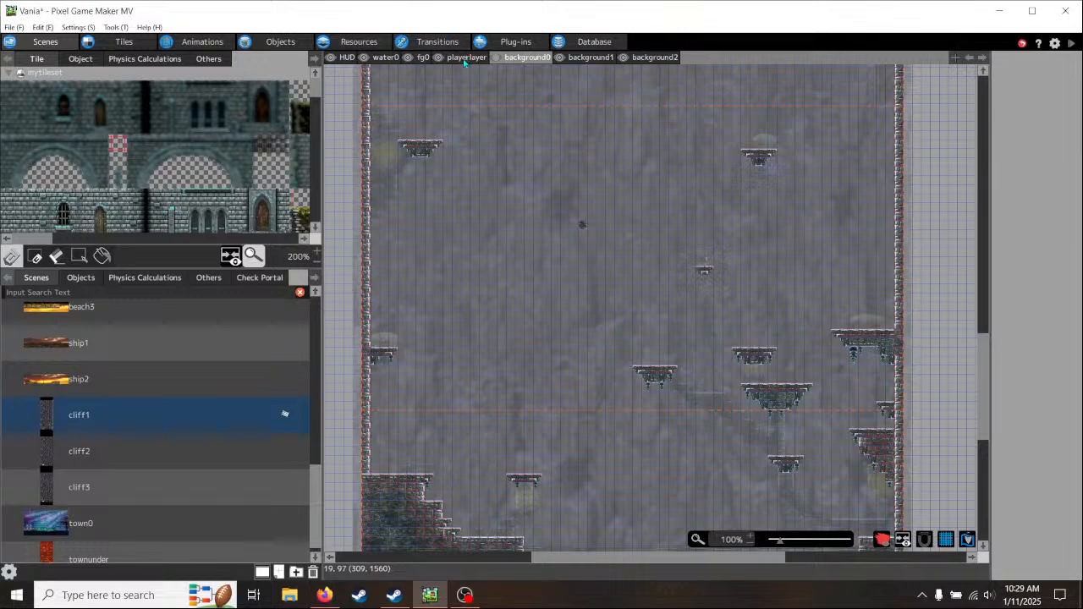
- Activate the playerlayer and examine the collision tiles and mushrooms in the upper part of the cliff
left_click(466, 57)
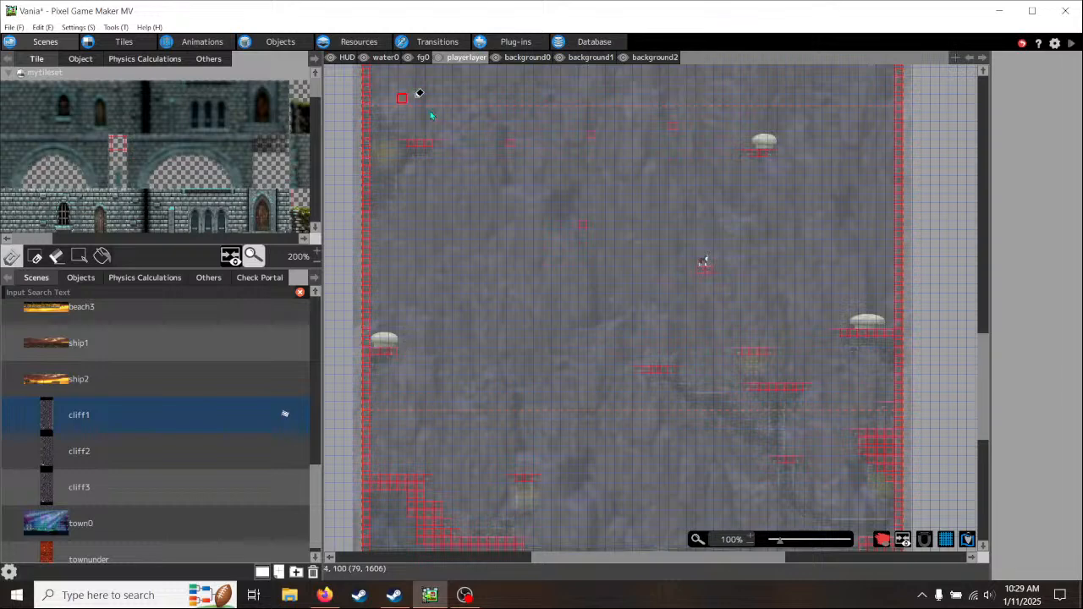
scroll(790, 229, "up", 5)
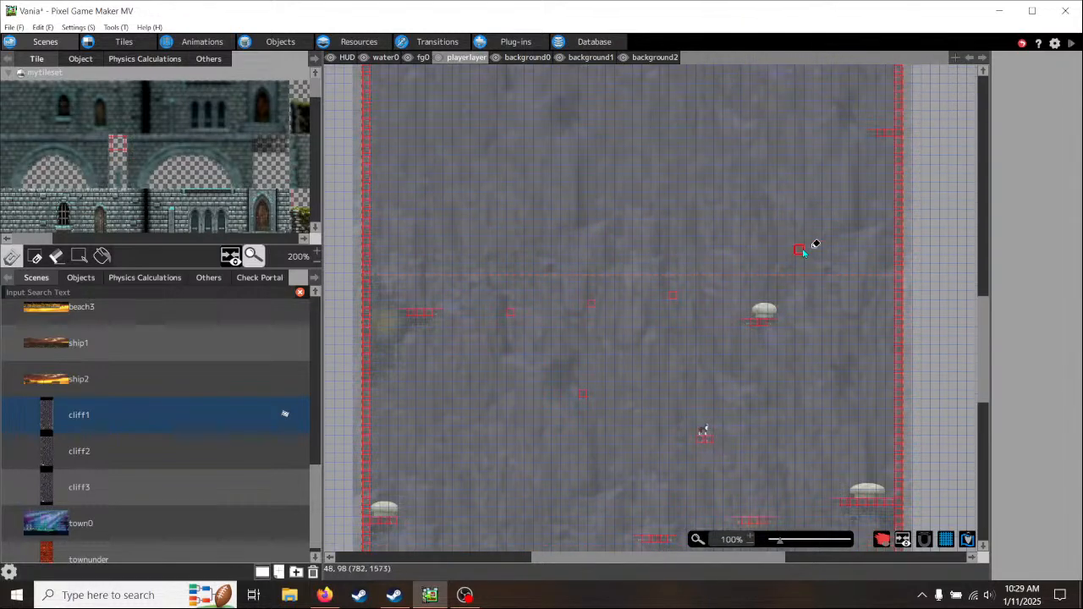
scroll(804, 252, "up", 1)
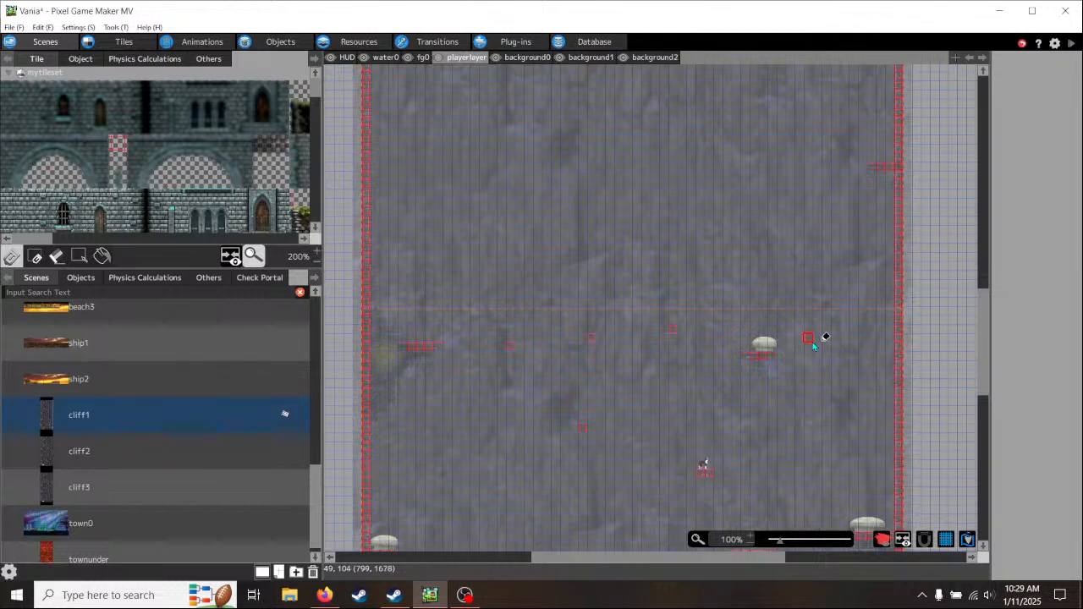
scroll(819, 340, "up", 6)
scroll(812, 343, "up", 4)
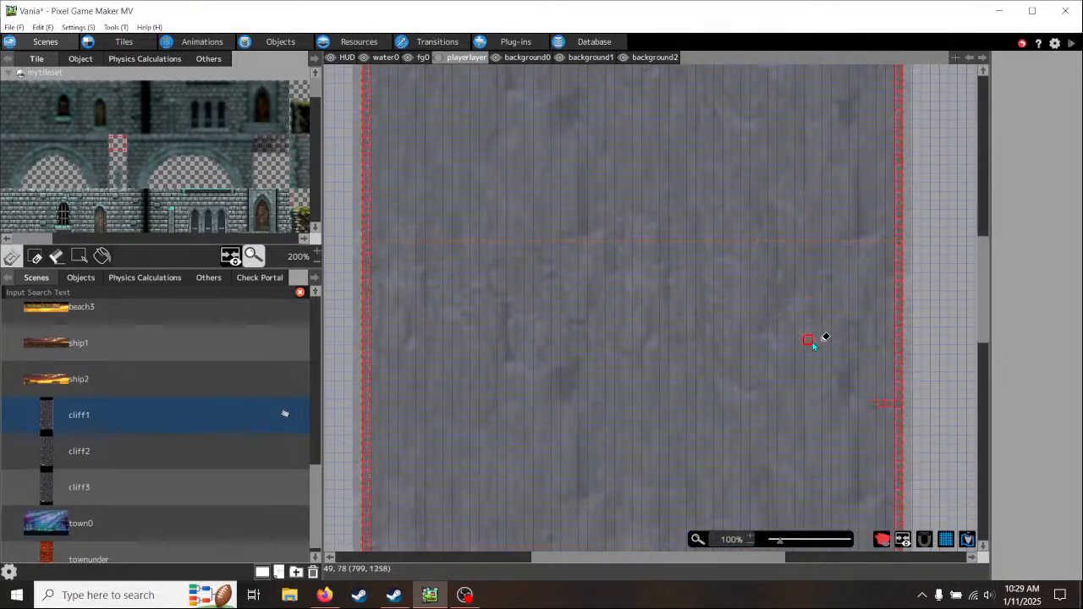
scroll(812, 343, "down", 8)
scroll(818, 340, "down", 2)
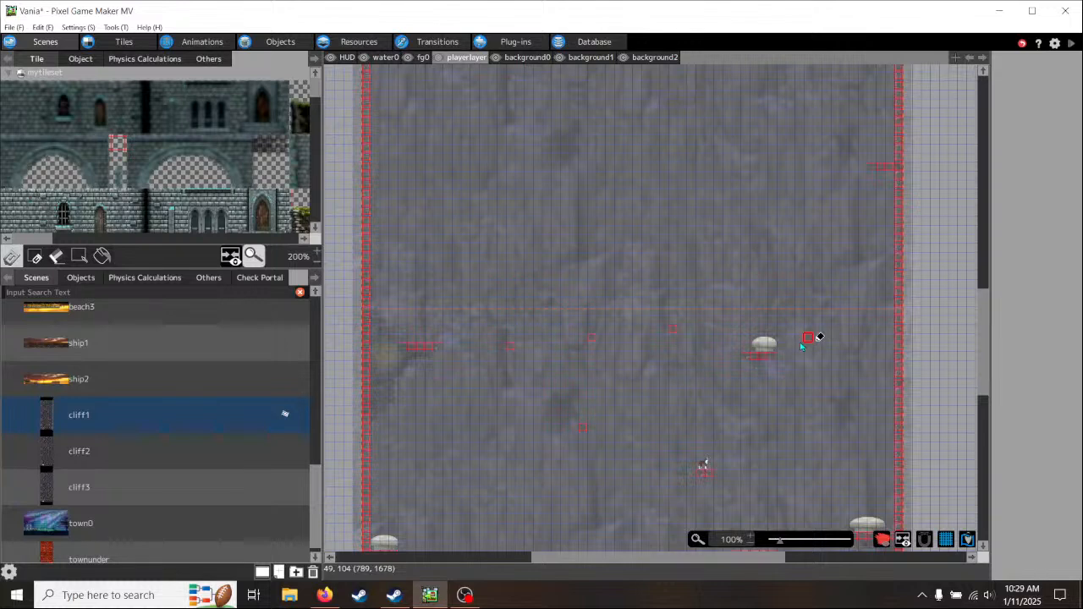
- Select player1 from the scene's layout objects and move it off its small platform to just below the mushroom platform
left_click(81, 278)
left_click(63, 320)
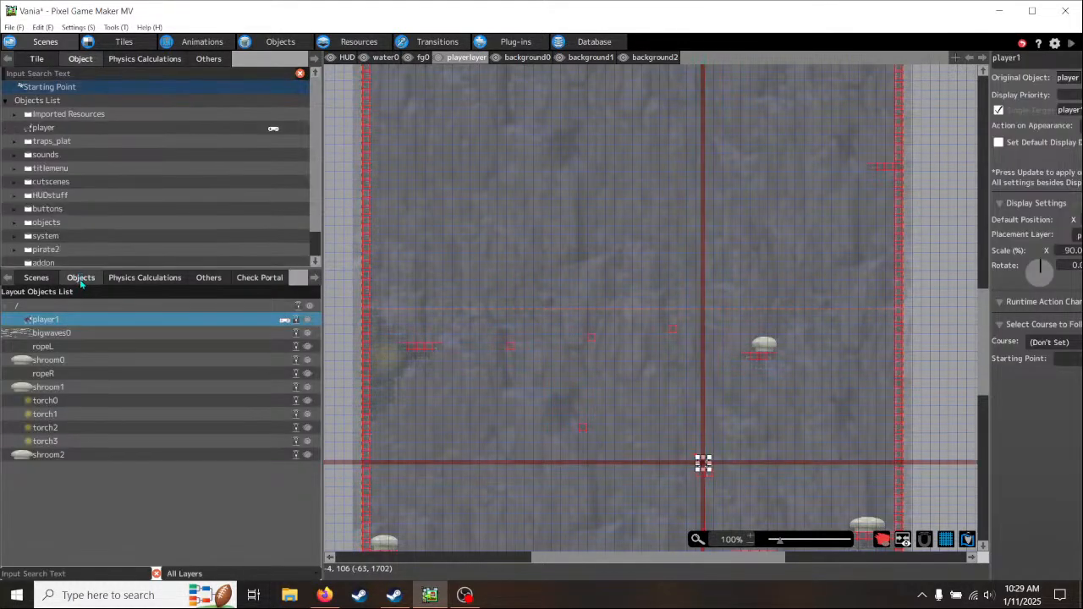
left_click(65, 324)
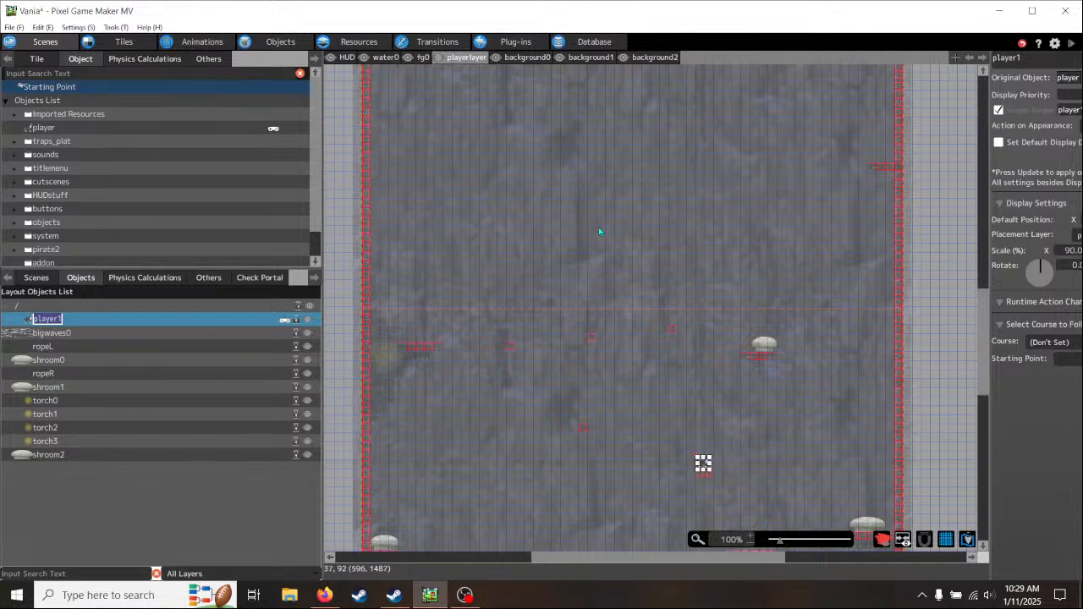
scroll(749, 488, "up", 4)
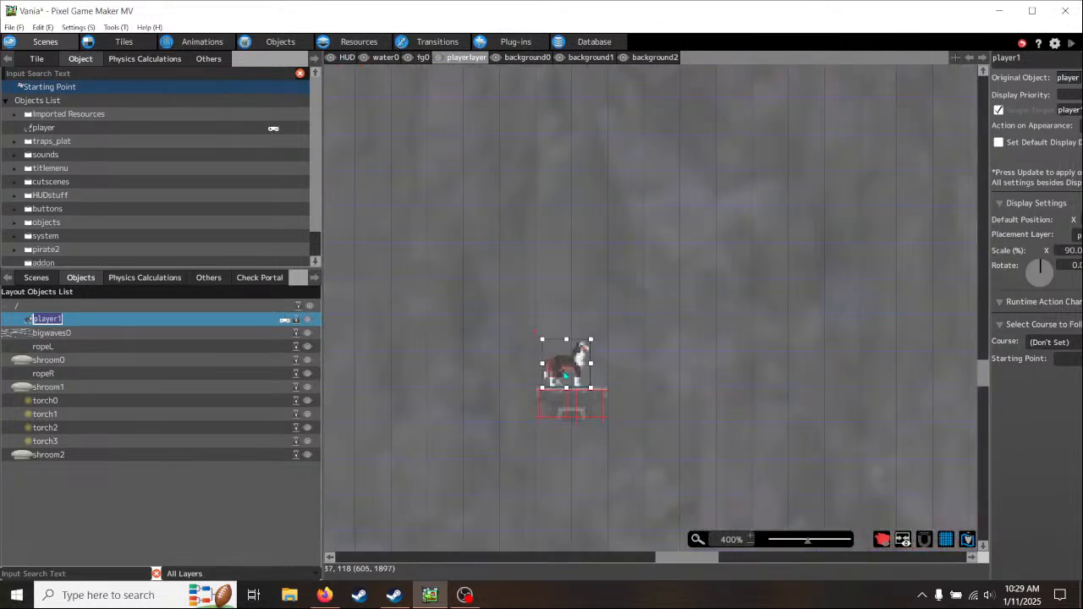
left_click_drag(565, 369, 752, 97)
scroll(793, 208, "down", 5)
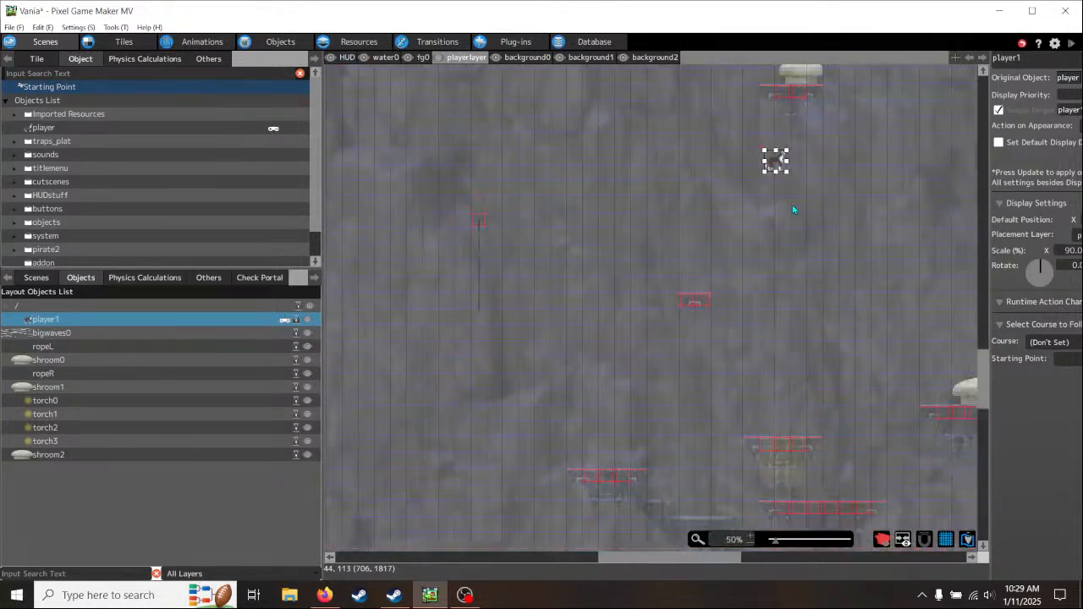
scroll(833, 219, "up", 5)
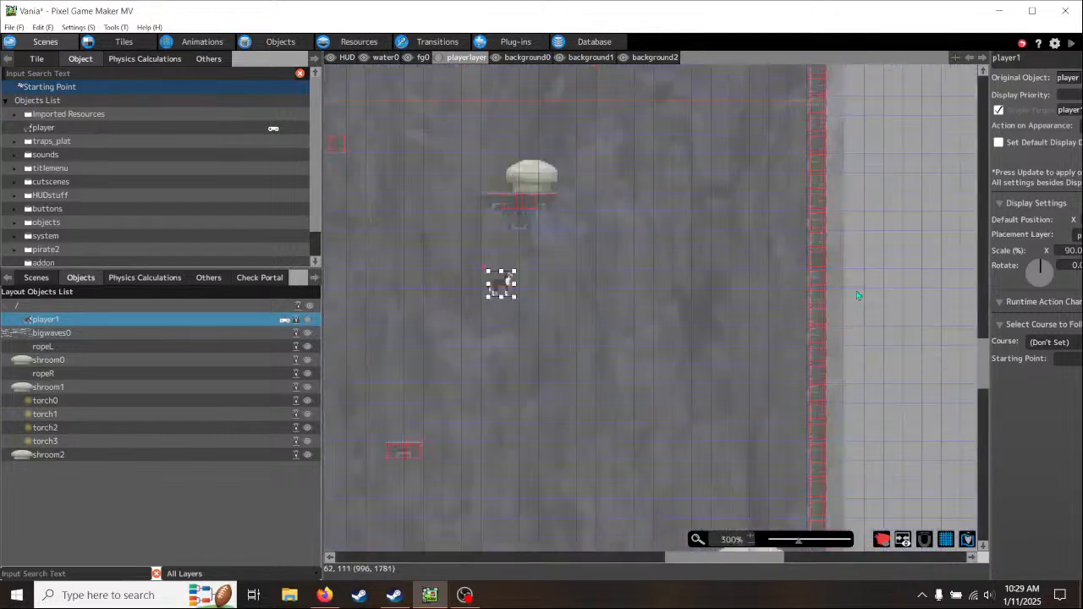
scroll(642, 265, "down", 1)
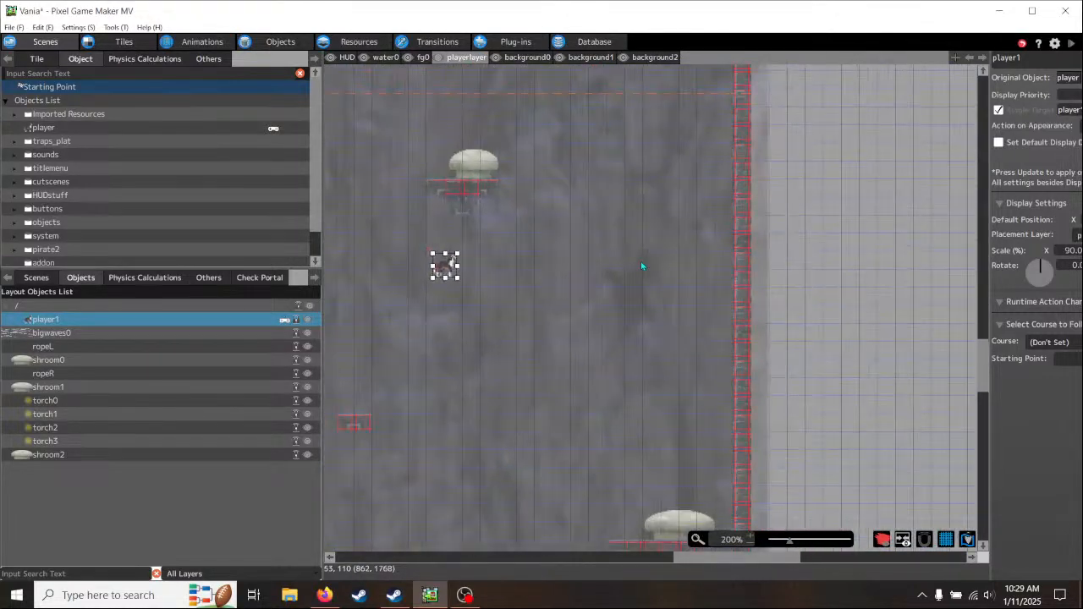
left_click(745, 448)
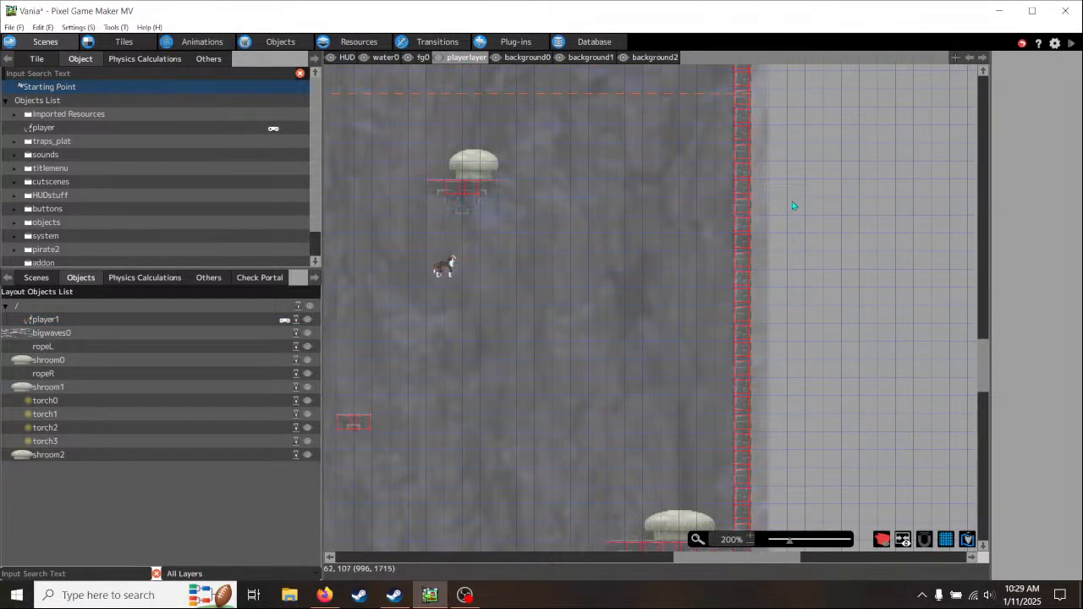
- Move the player up onto the short stone ledge attached to the right cliff wall, with its feet resting on the surface
middle_click_drag(793, 206, 884, 387)
left_click_drag(538, 446, 745, 78)
left_click_drag(756, 145, 684, 281)
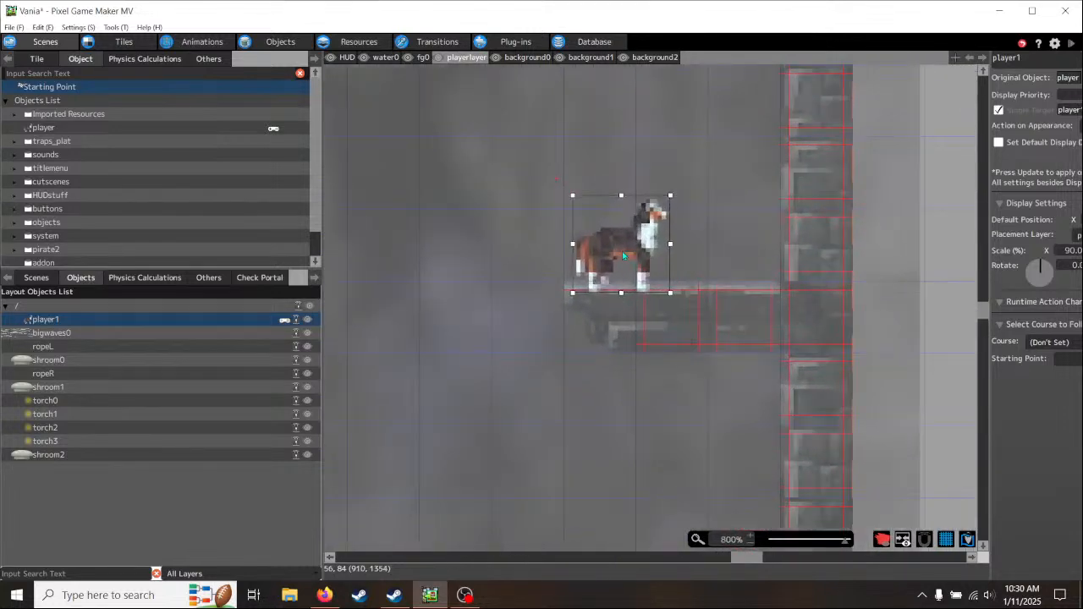
left_click_drag(622, 251, 626, 243)
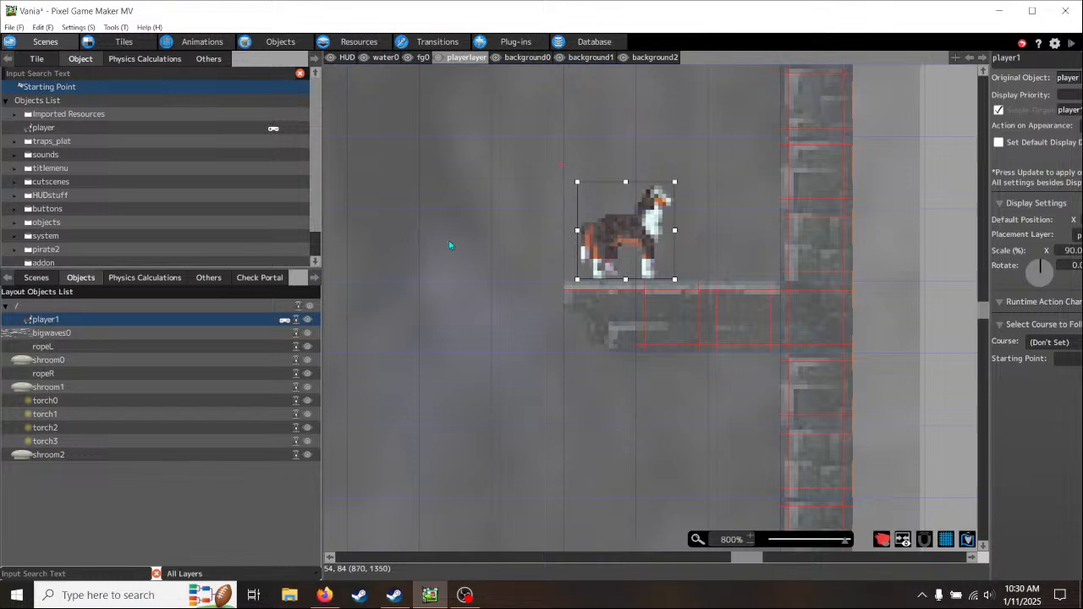
- Examine the cliff around the player's new ledge, including the wall above it and the platforms further down
scroll(466, 266, "down", 5)
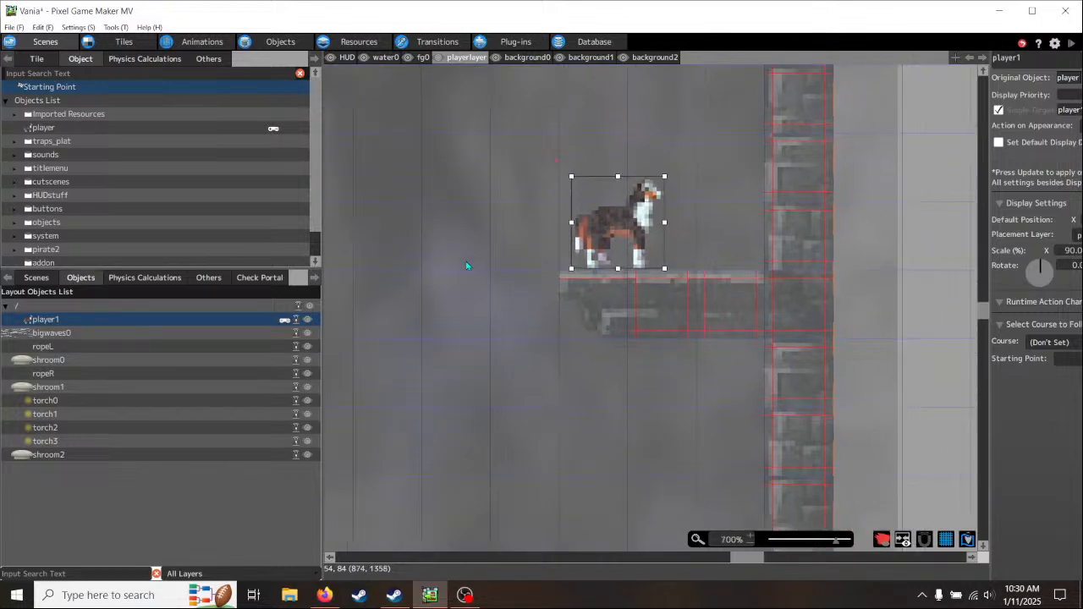
scroll(466, 266, "down", 1)
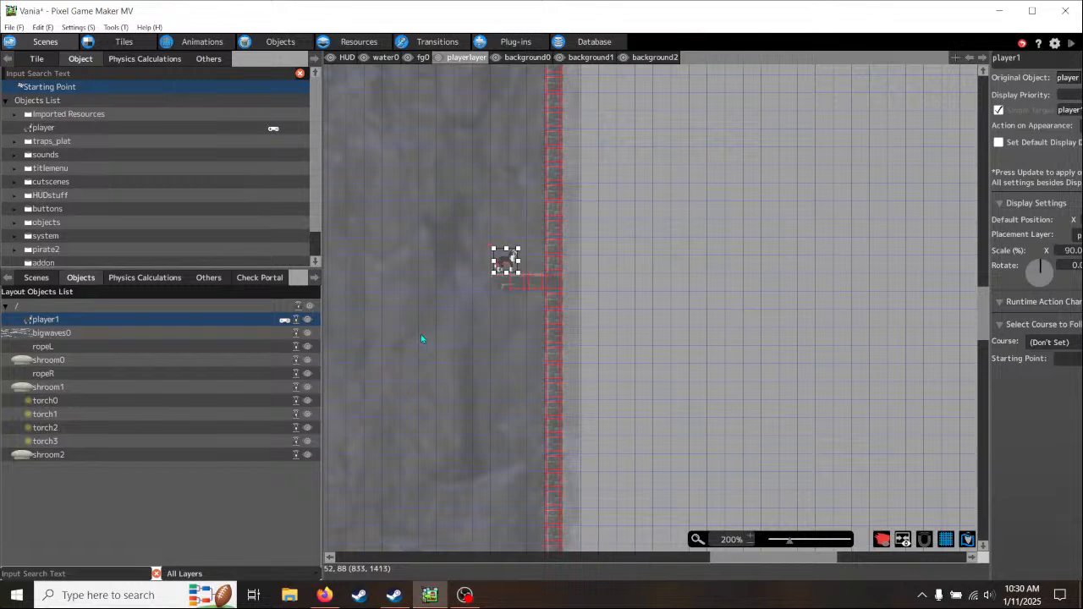
middle_click_drag(421, 339, 711, 314)
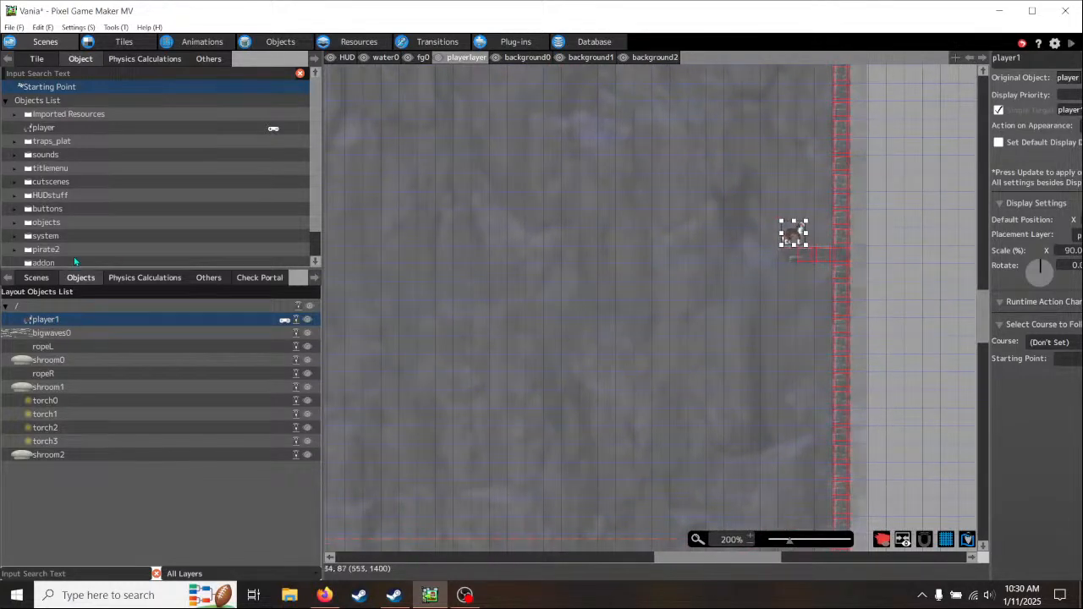
left_click(37, 277)
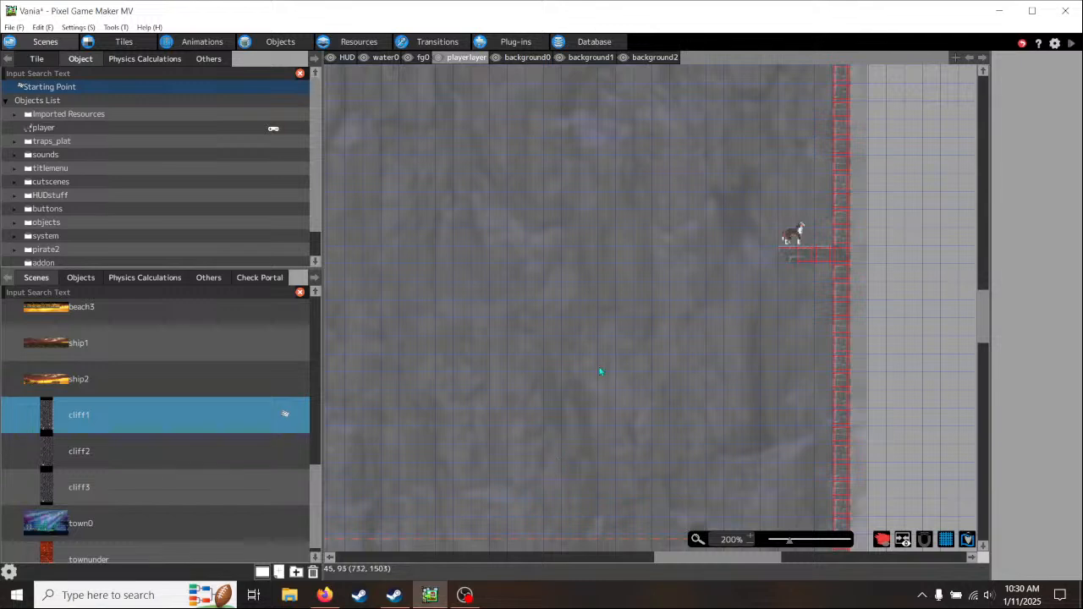
middle_click_drag(597, 355, 531, 454)
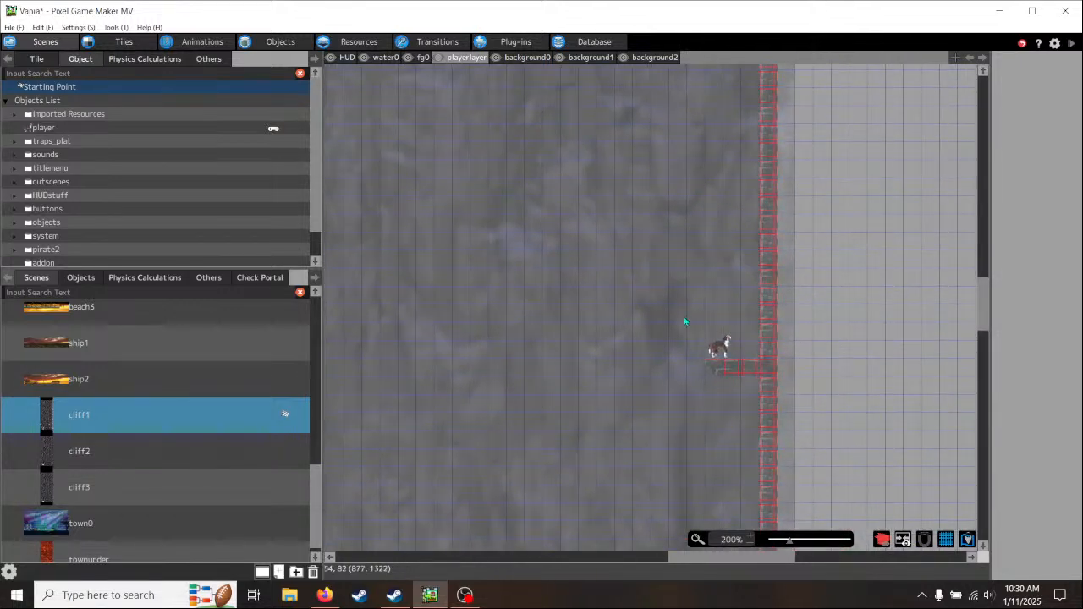
middle_click_drag(609, 438, 623, 202)
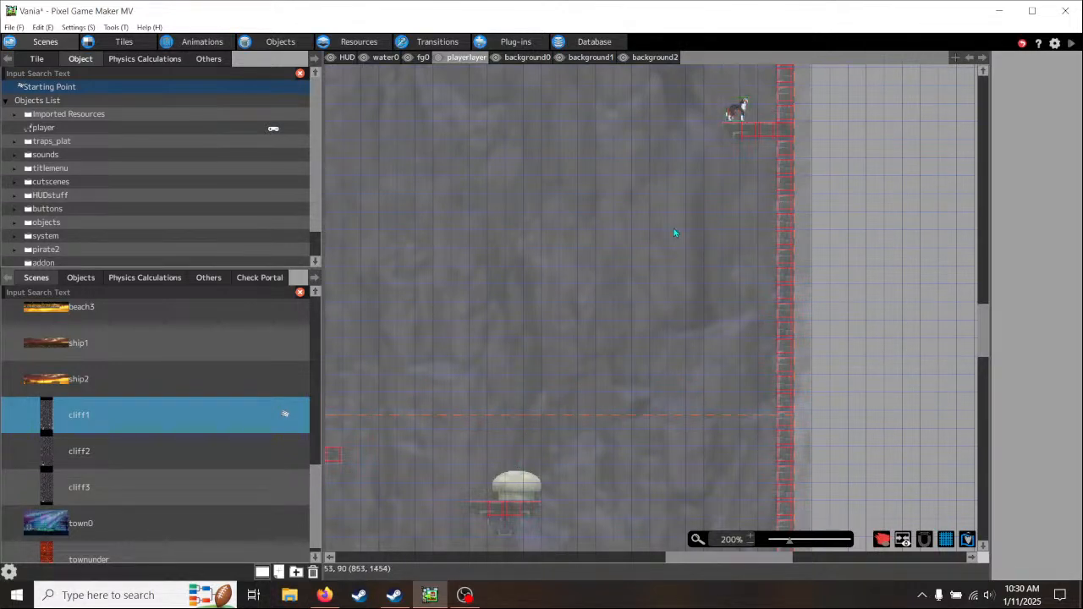
middle_click_drag(674, 232, 648, 435)
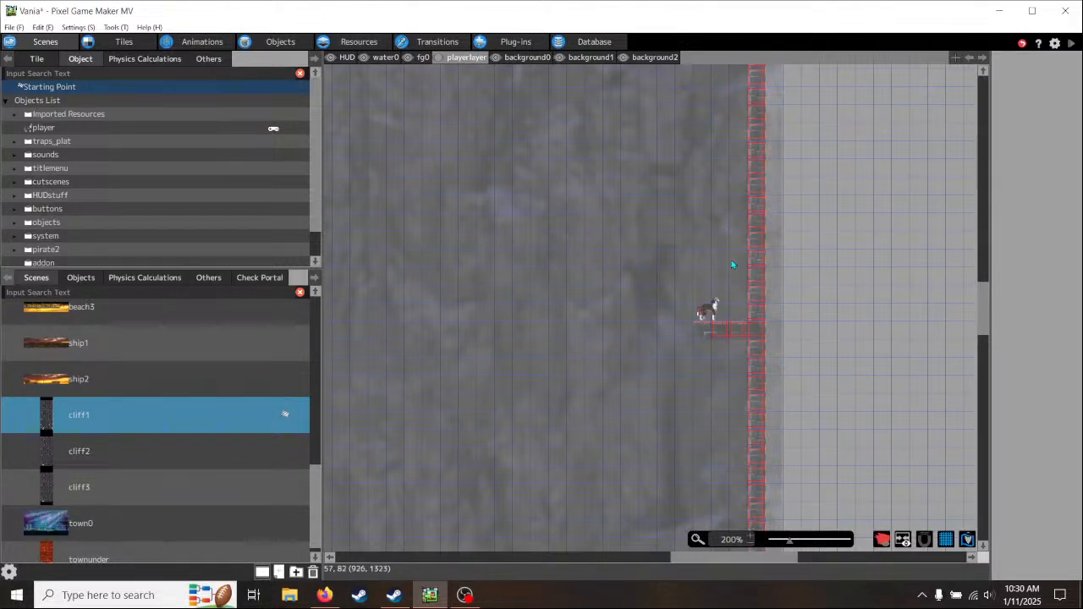
scroll(778, 340, "up", 1)
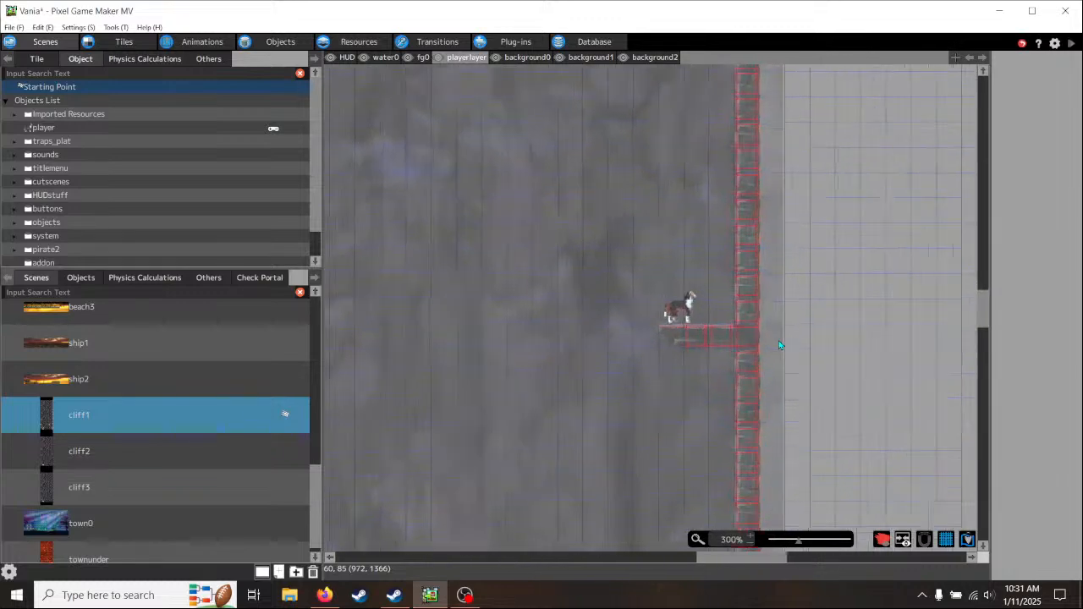
scroll(779, 357, "down", 3)
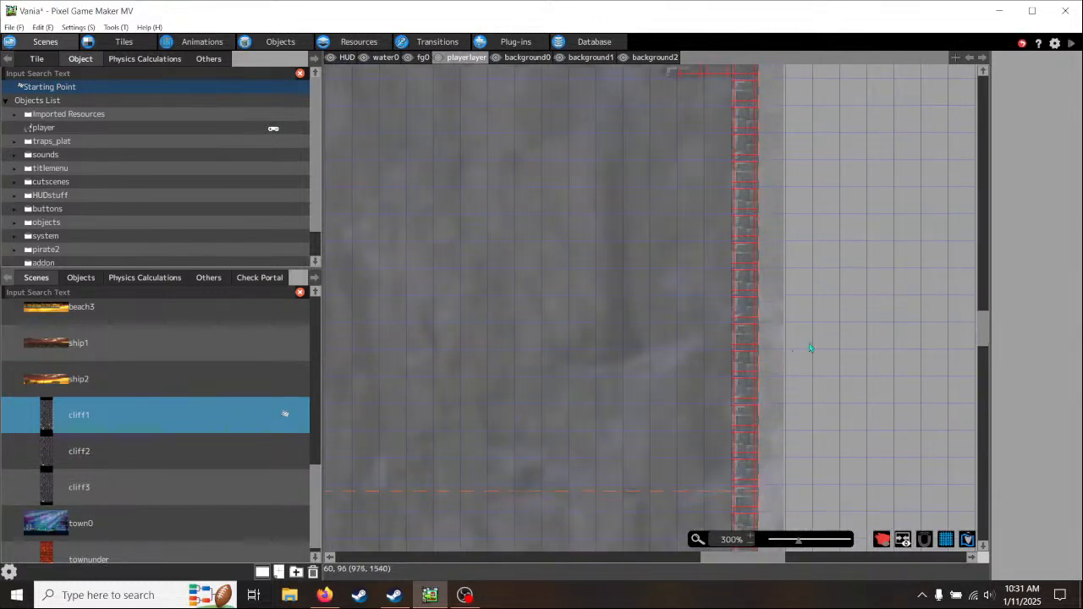
left_click_drag(982, 334, 983, 419)
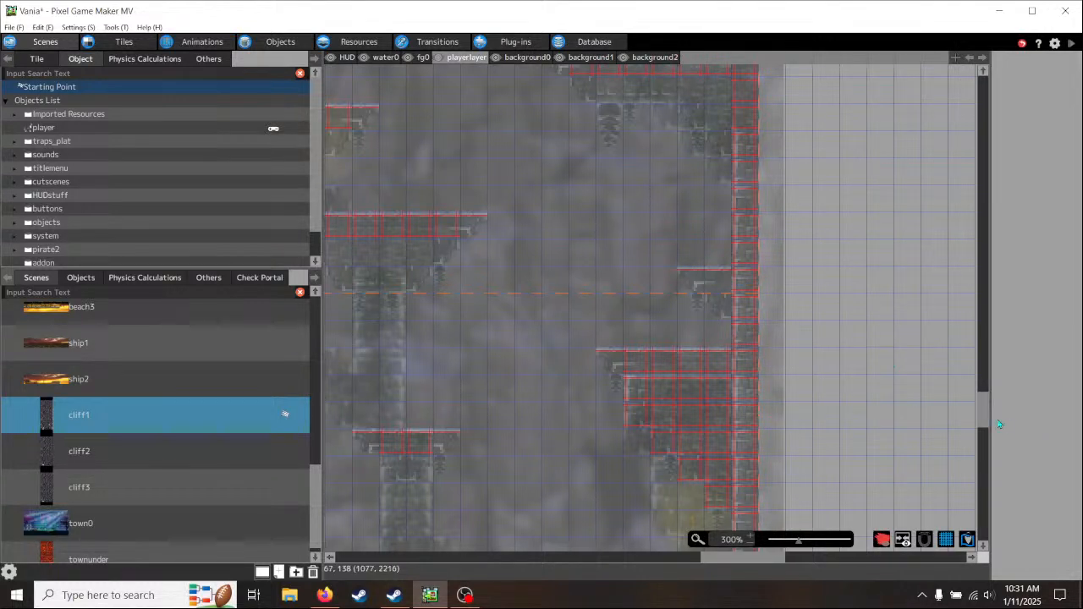
left_click_drag(983, 414, 999, 306)
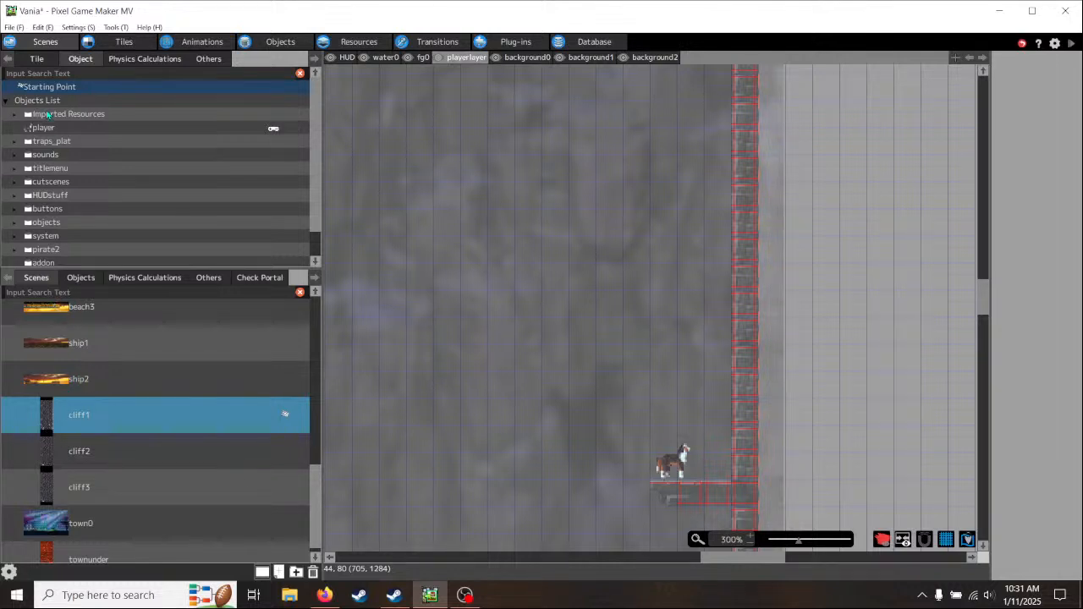
- Paint a two-tile-wide collision platform on the playerlayer, against the right wall just above the player
left_click(37, 60)
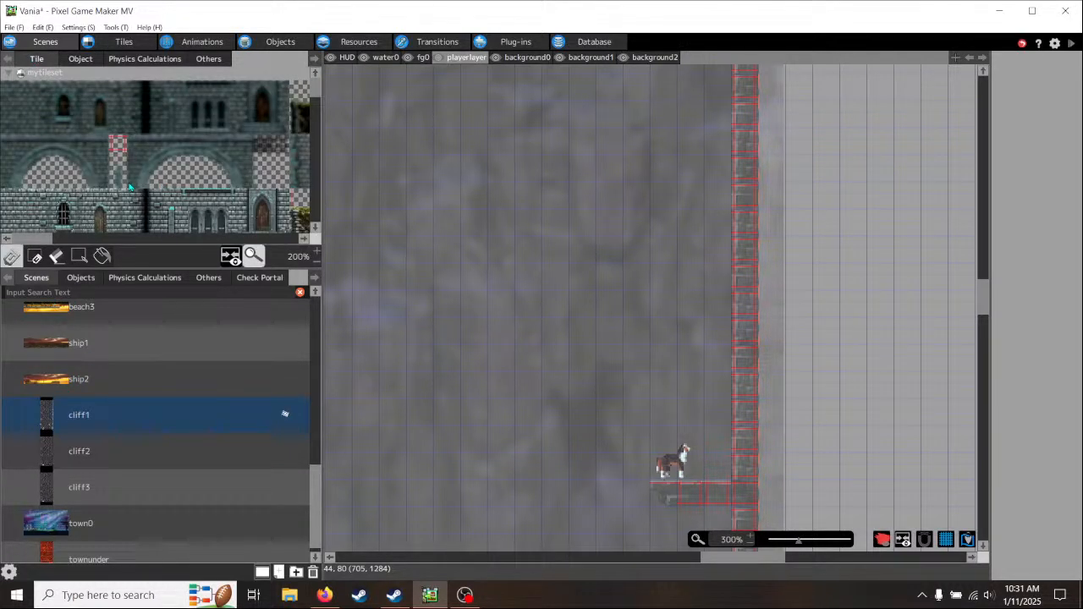
scroll(132, 190, "down", 1)
left_click(118, 219)
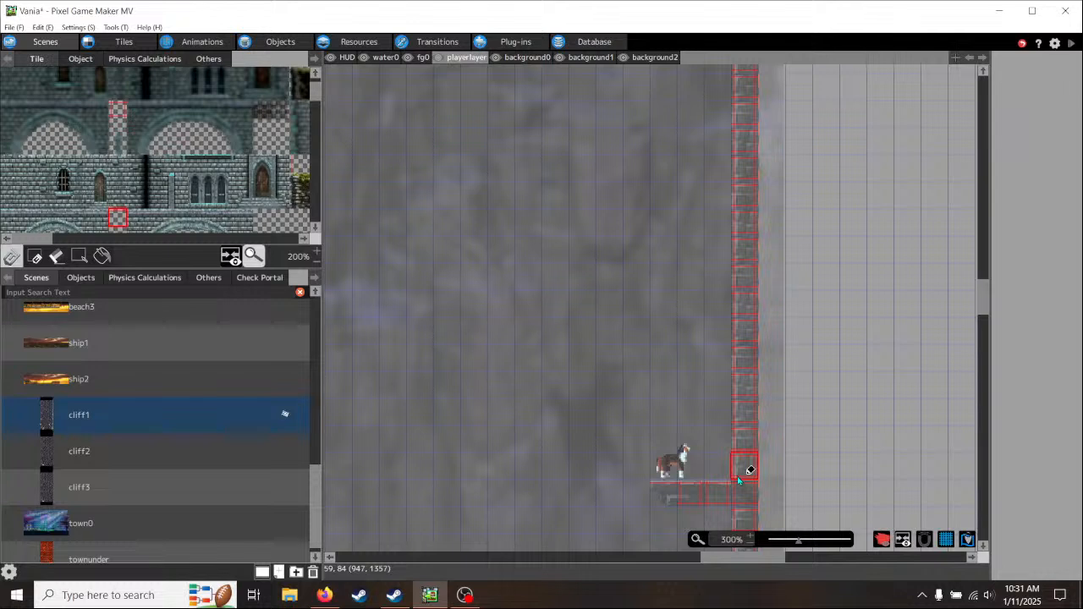
left_click(723, 387)
left_click(724, 411)
- On the background0 layer, copy the stone tiles from the player's ledge to build a matching ledge over the new collision tiles
left_click(521, 58)
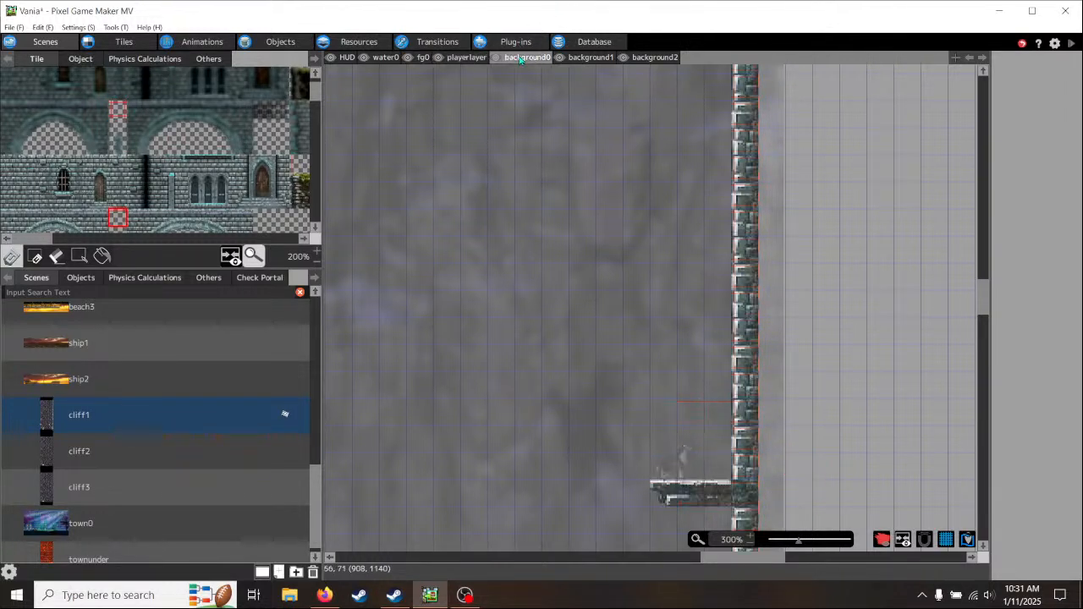
scroll(814, 286, "down", 2)
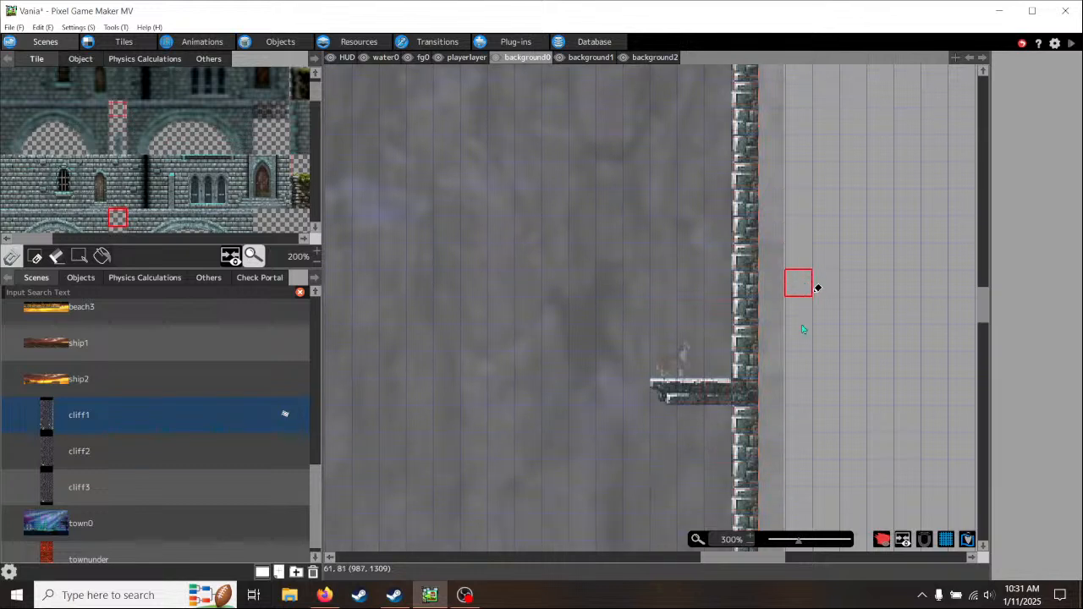
right_click(673, 401)
left_click(687, 312)
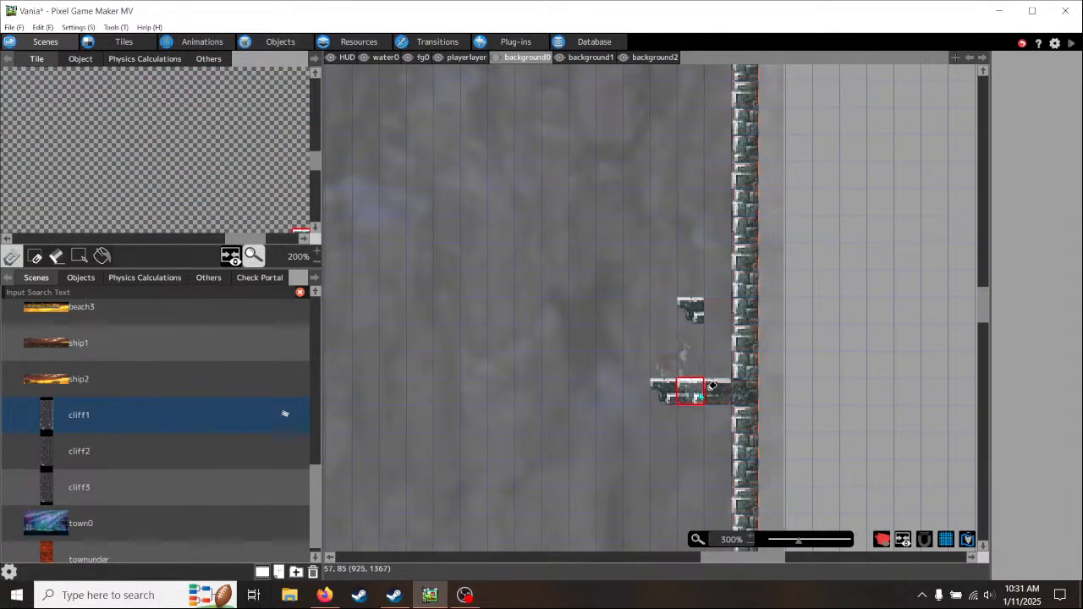
left_click(720, 313)
right_click(746, 391)
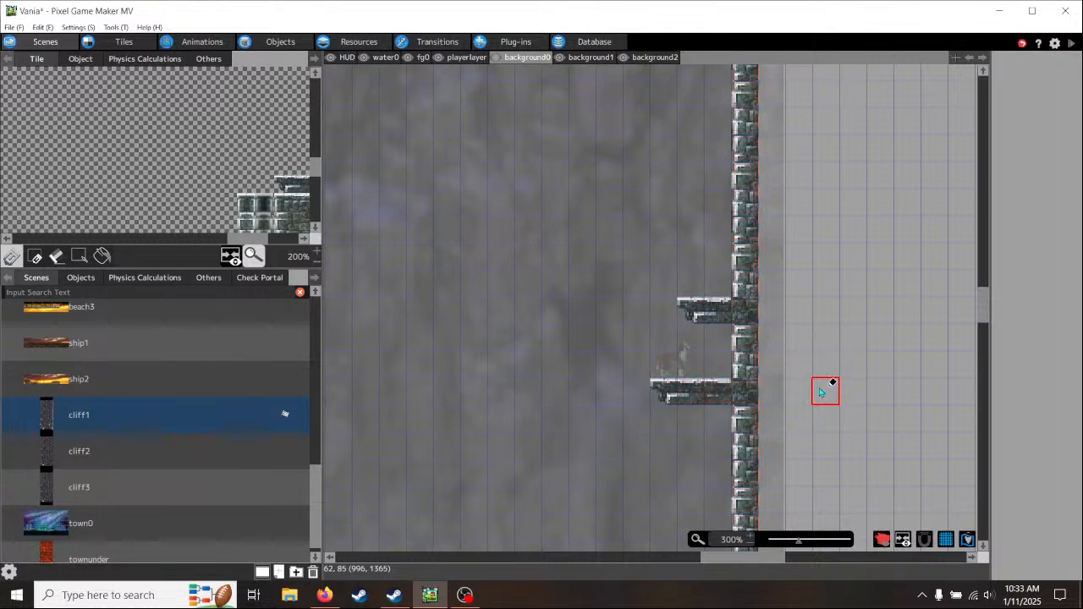
mouse_move(810, 306)
middle_mouse_down()
mouse_move(864, 349)
mouse_move(861, 372)
middle_mouse_up()
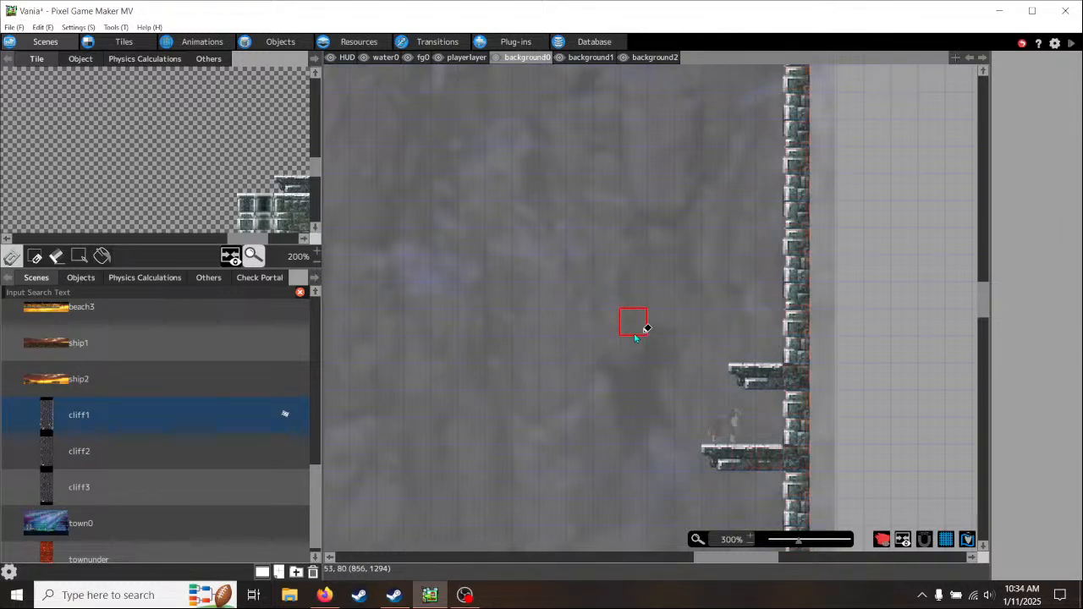
scroll(635, 336, "down", 2)
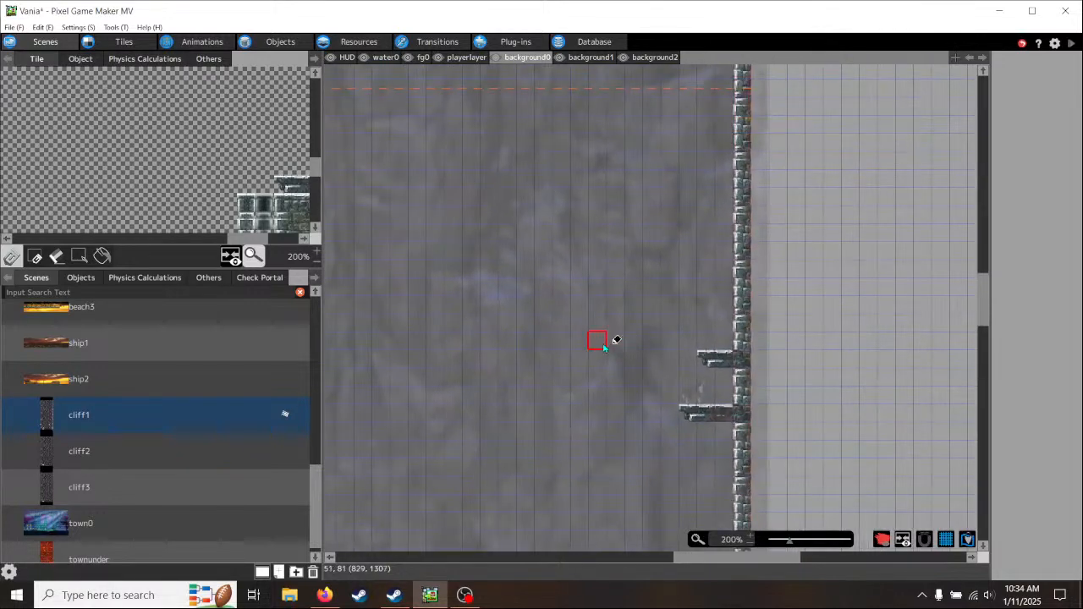
middle_click_drag(592, 302, 617, 242)
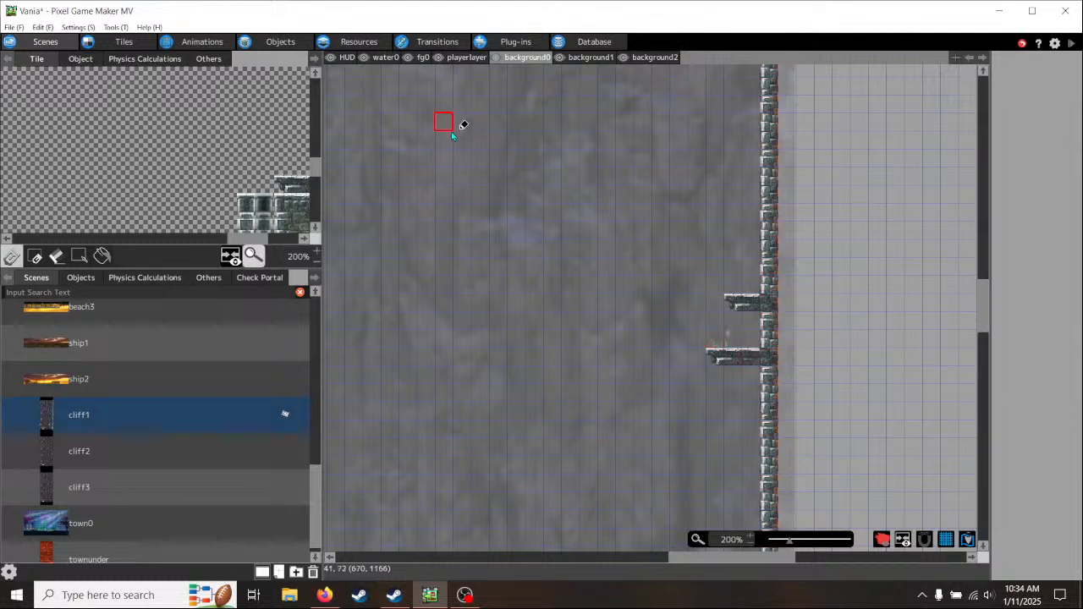
left_click(1025, 598)
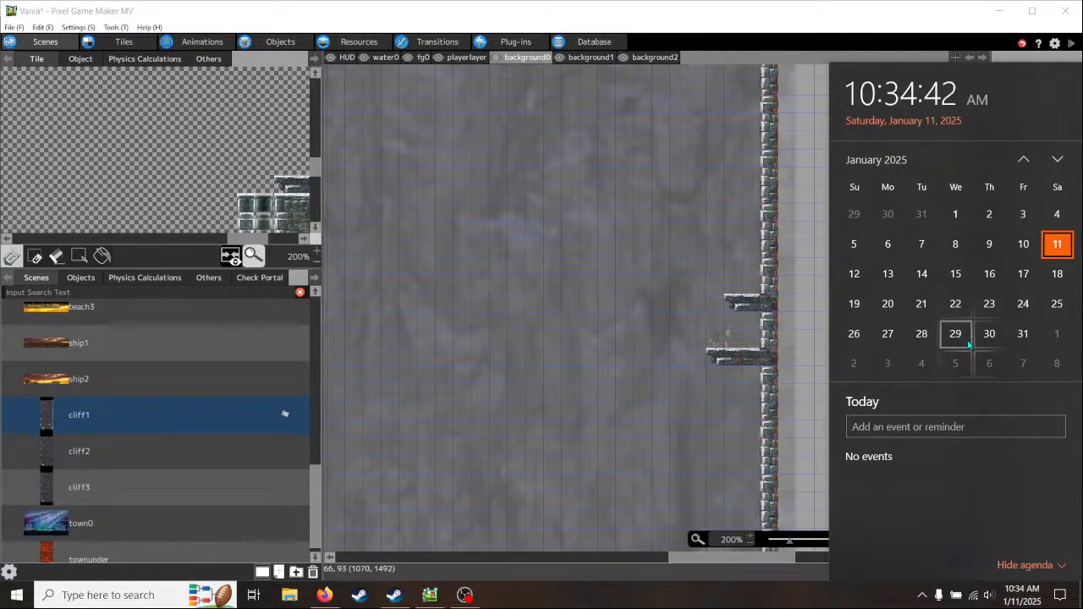
left_click(763, 6)
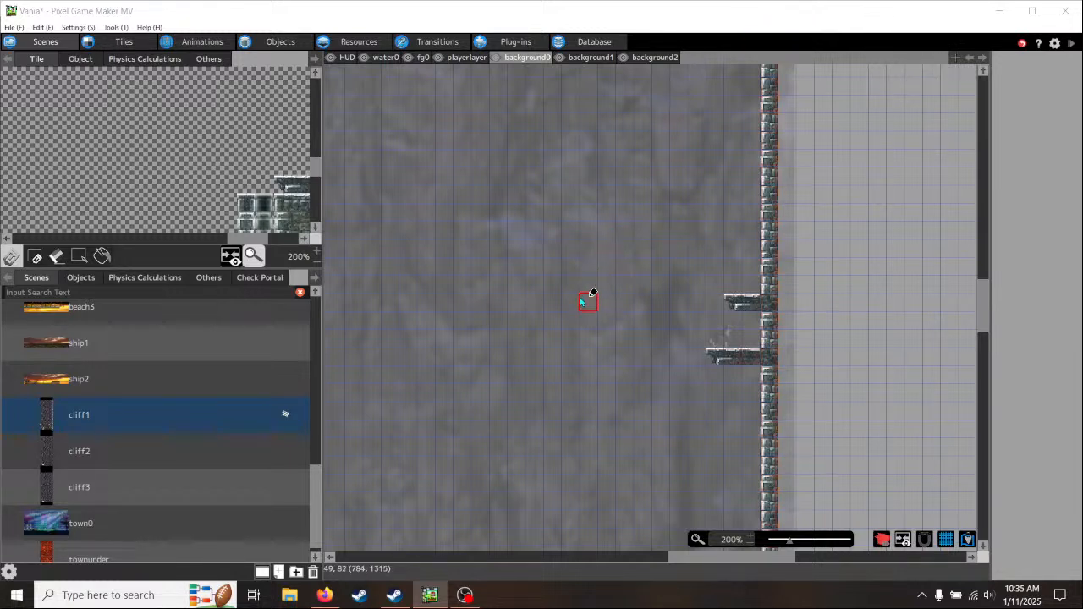
middle_click_drag(500, 267, 625, 227)
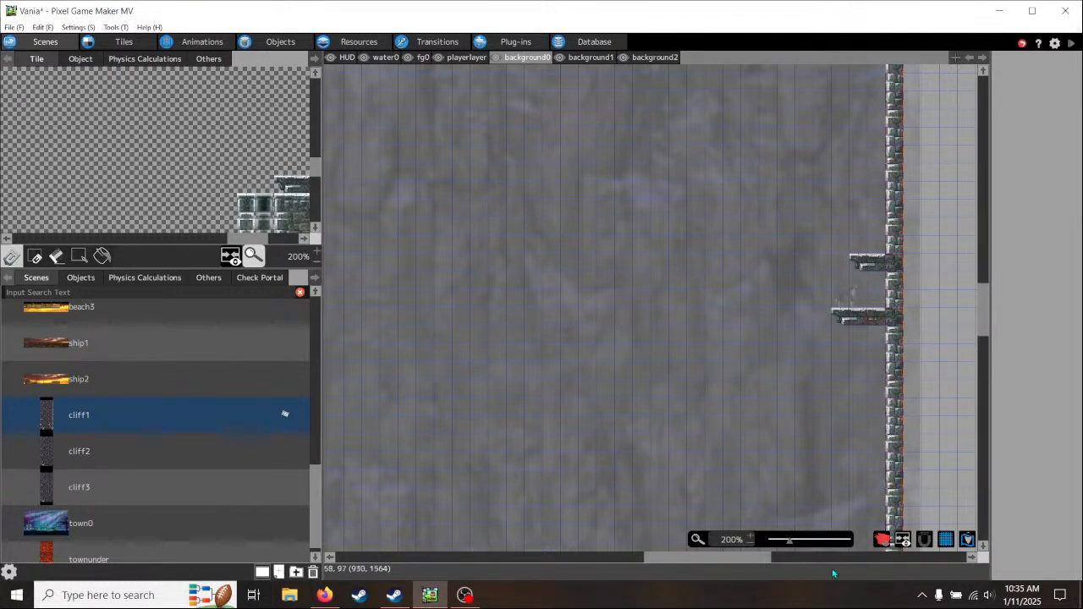
left_click_drag(744, 560, 736, 562)
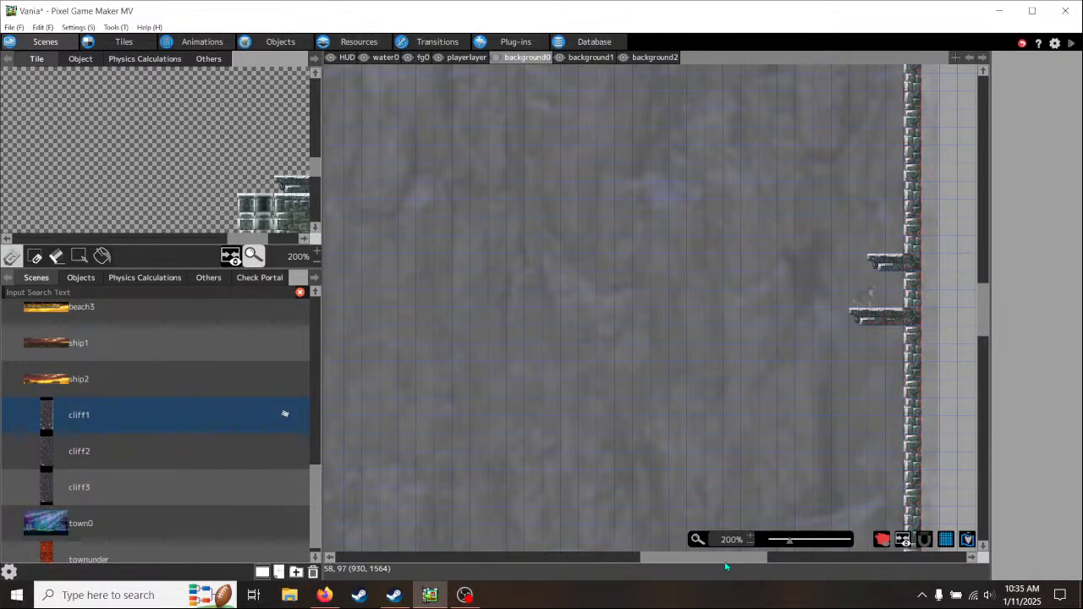
middle_click_drag(793, 338, 648, 431)
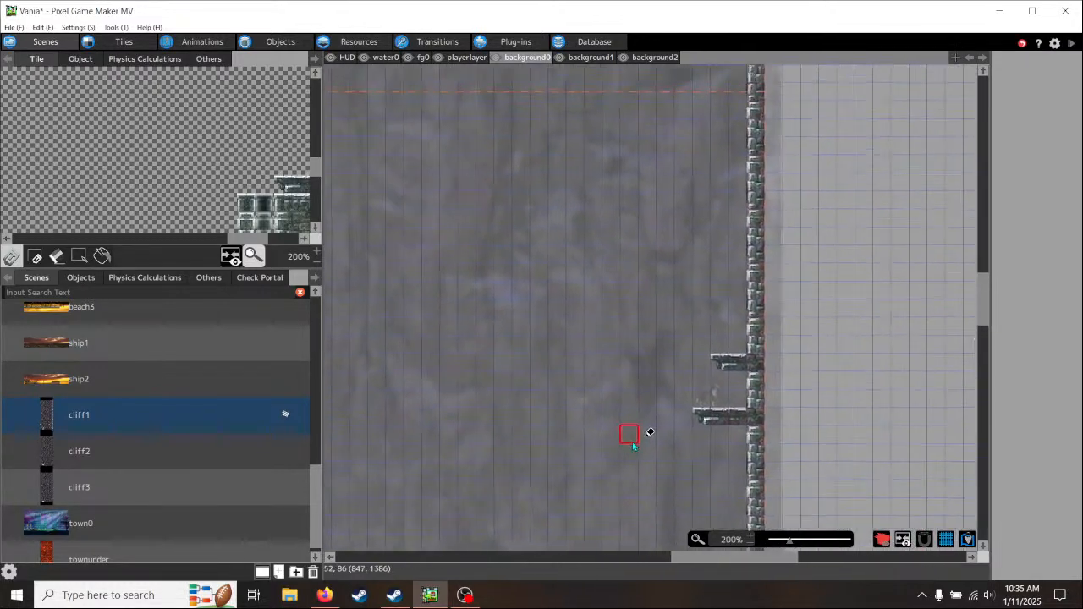
middle_click_drag(570, 327, 682, 363)
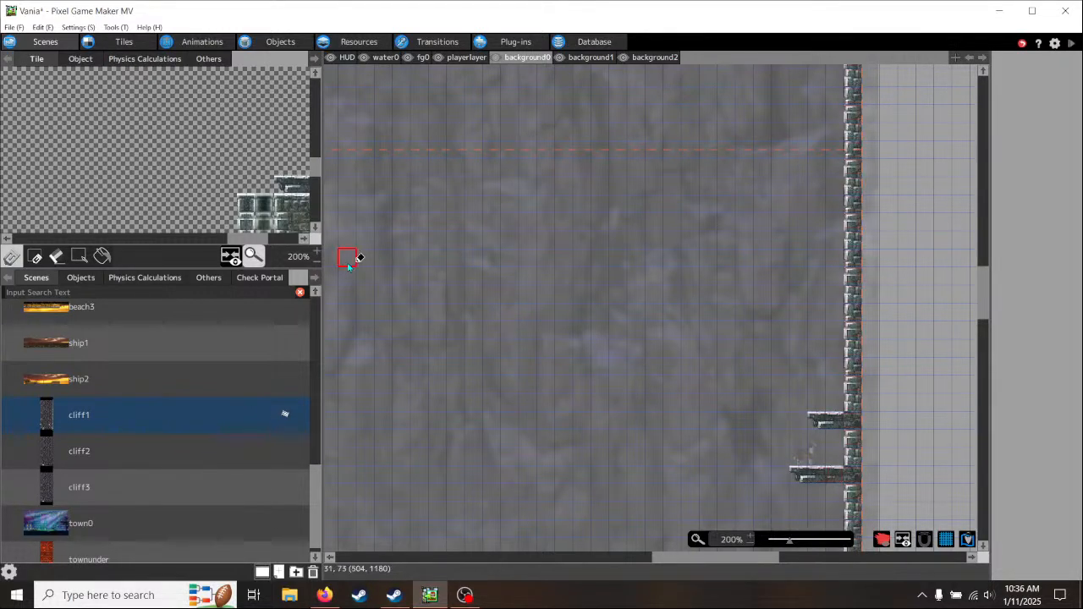
- Start a test play of the game and raise the speaker volume to 40
middle_click_drag(628, 419, 619, 271)
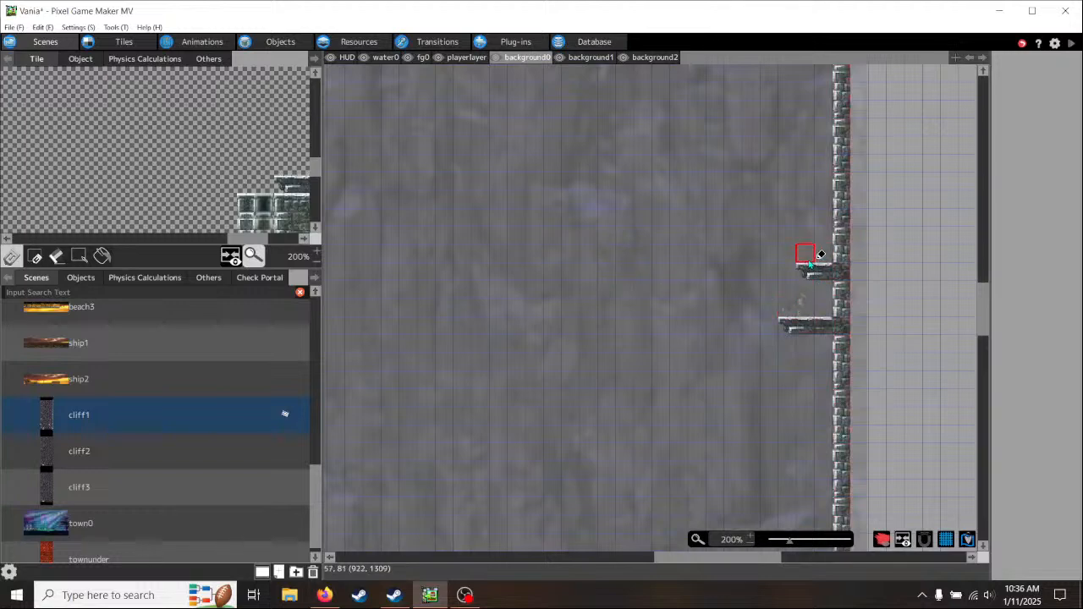
middle_click_drag(735, 497, 725, 139)
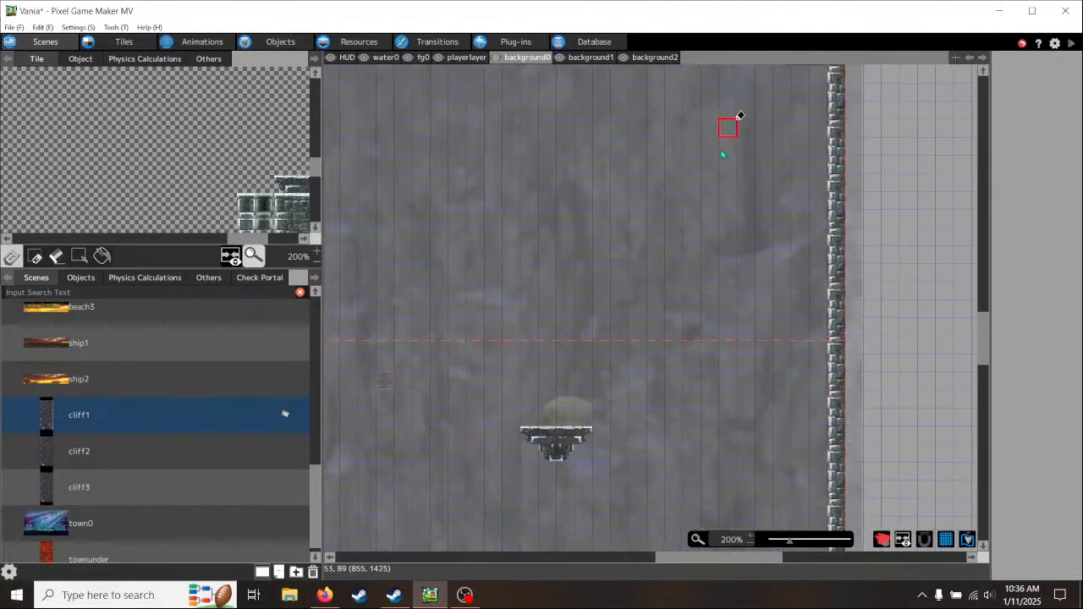
left_click(1070, 47)
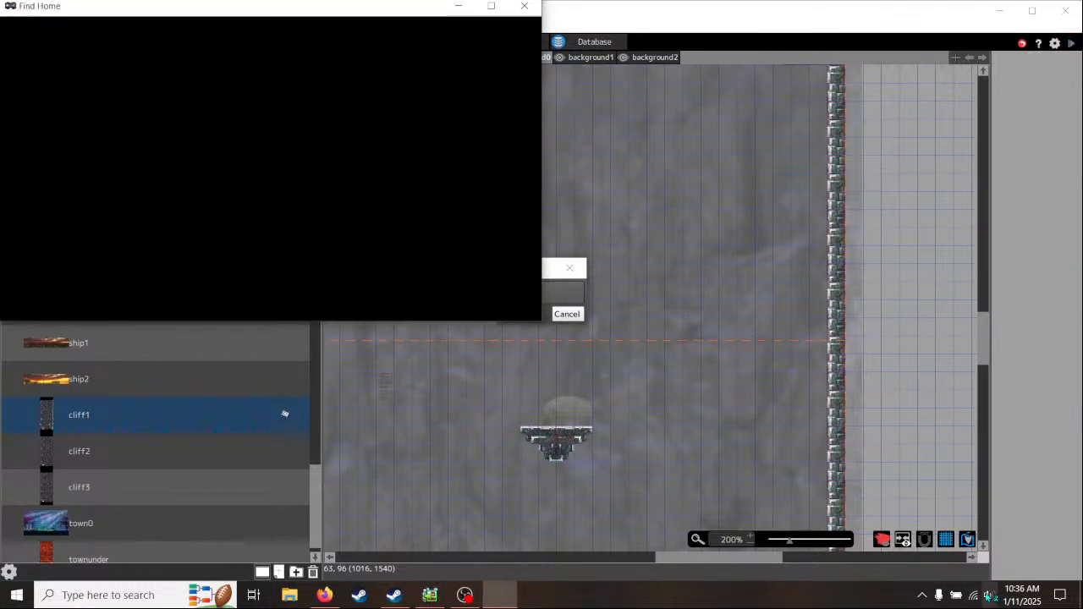
left_click(989, 595)
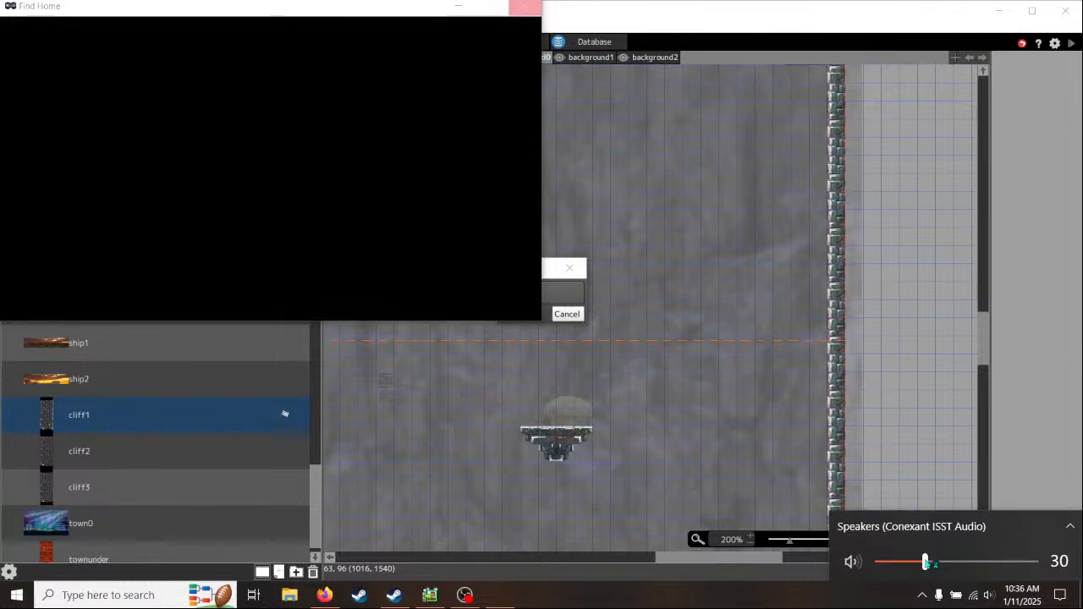
left_click_drag(925, 562, 941, 563)
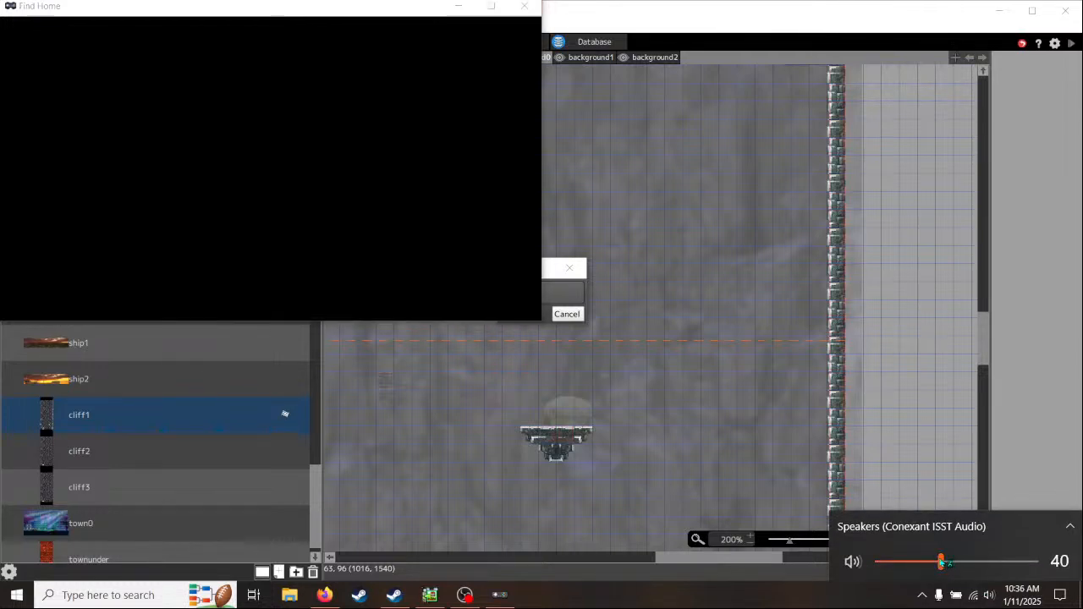
- Maximize the game window and test moving the dog off its starting ledge down to the lower platforms
left_click(405, 14)
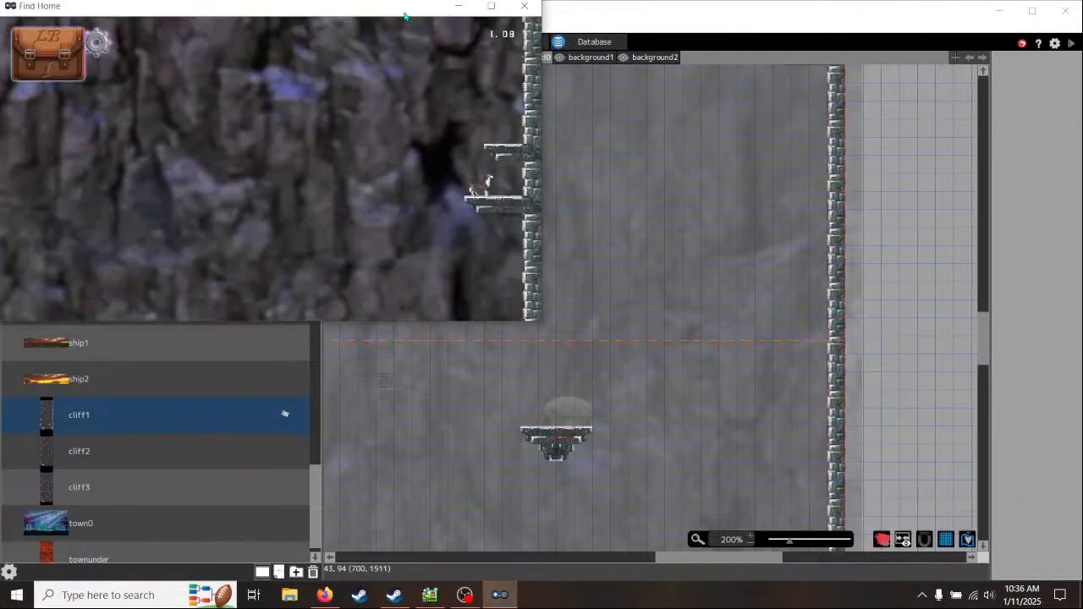
left_click(490, 9)
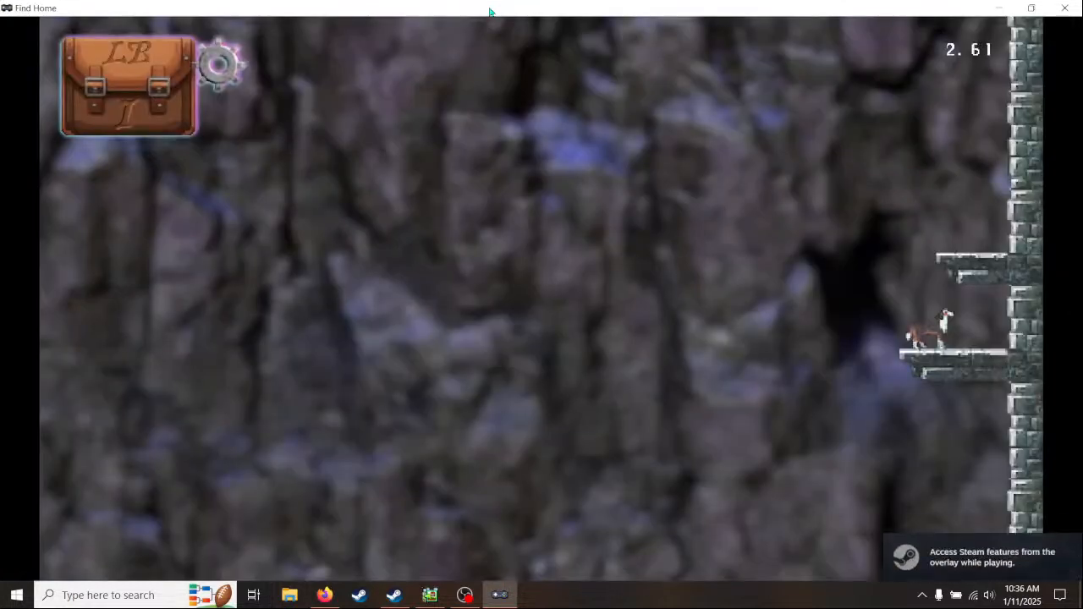
key("Left")
key("Right")
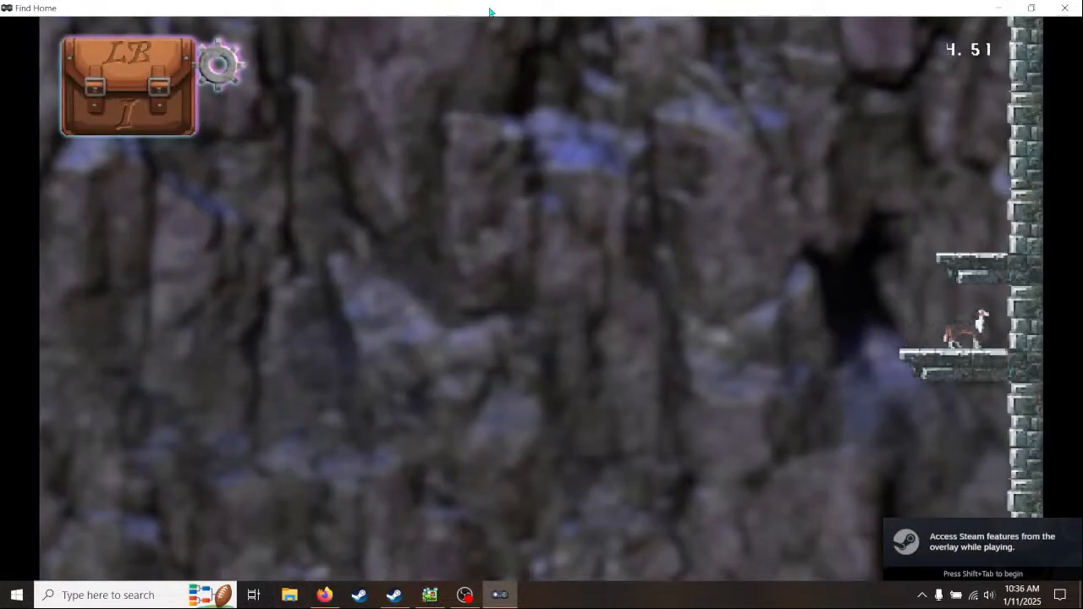
key("Left")
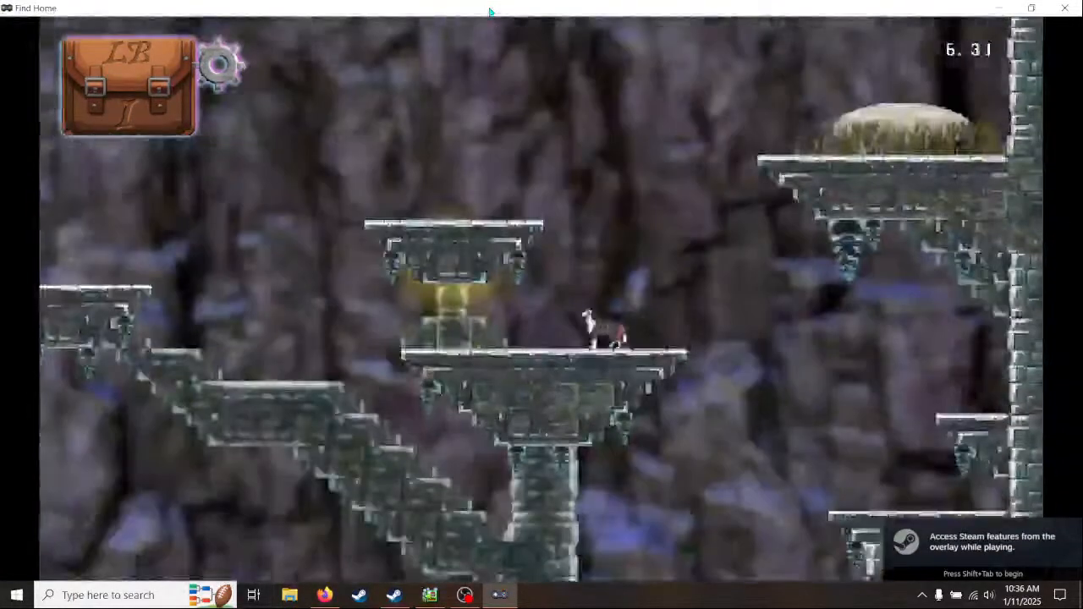
key("space")
key("Left")
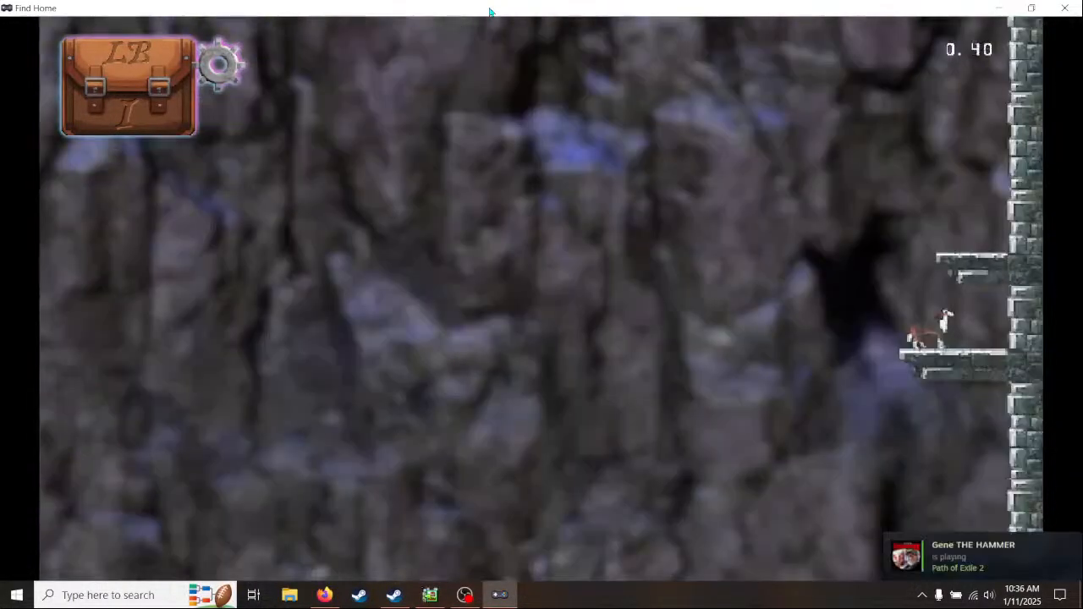
- Replay the cliff, testing jumps around the wall ledges and the small mushroom platform, and close the test play
key("Left")
key("Right")
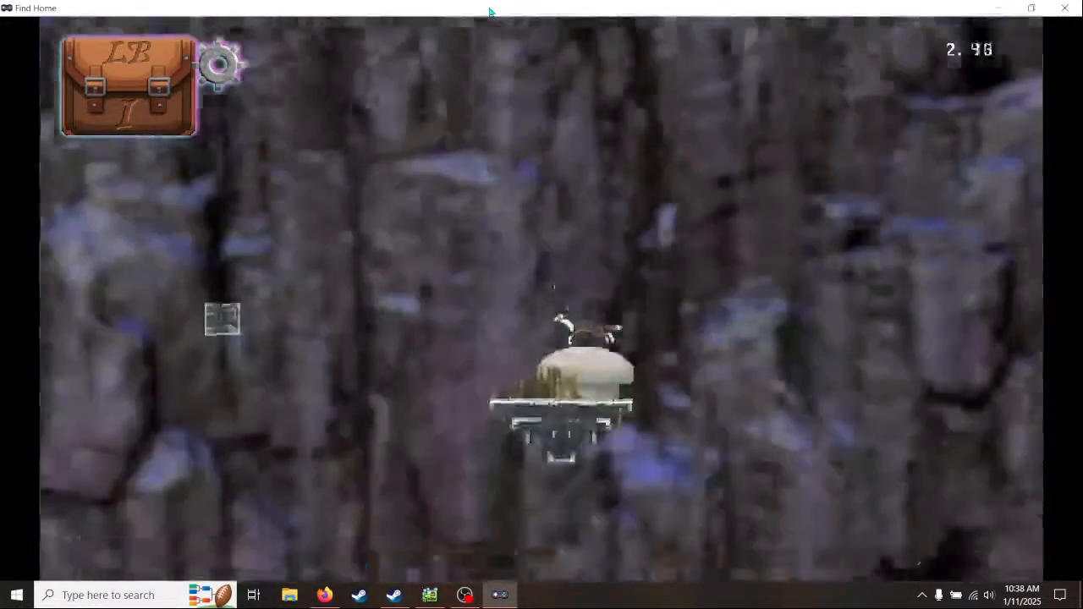
key("Right")
key("Left")
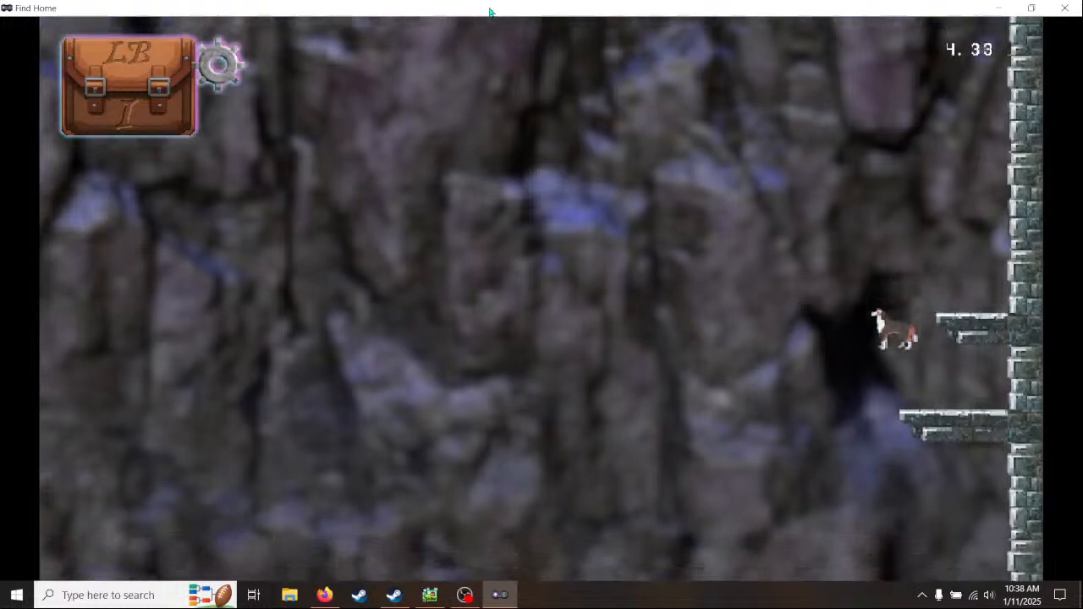
key("space")
key("Right")
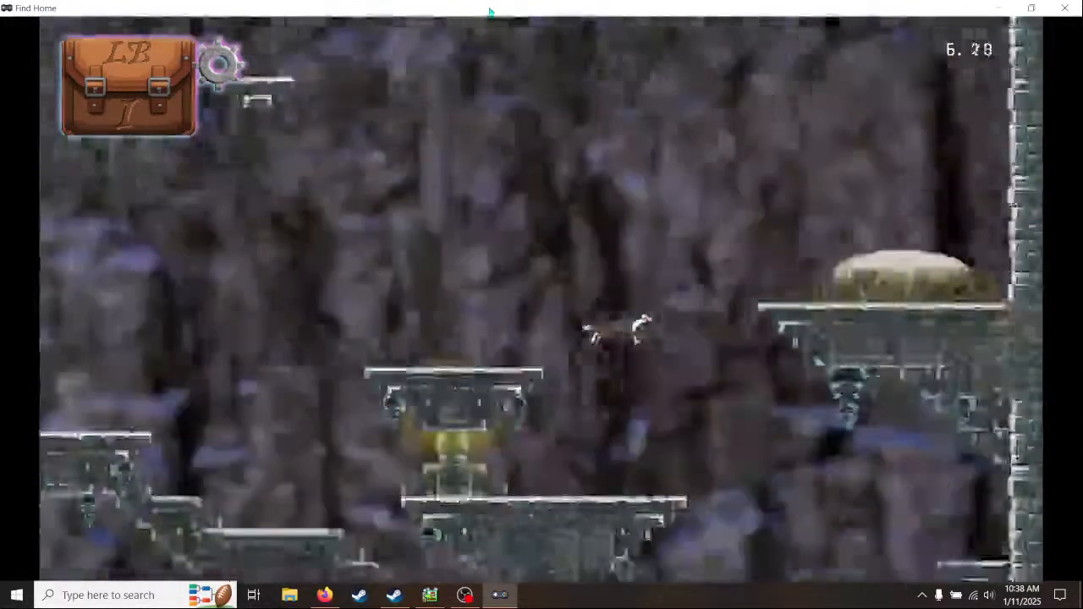
key("r")
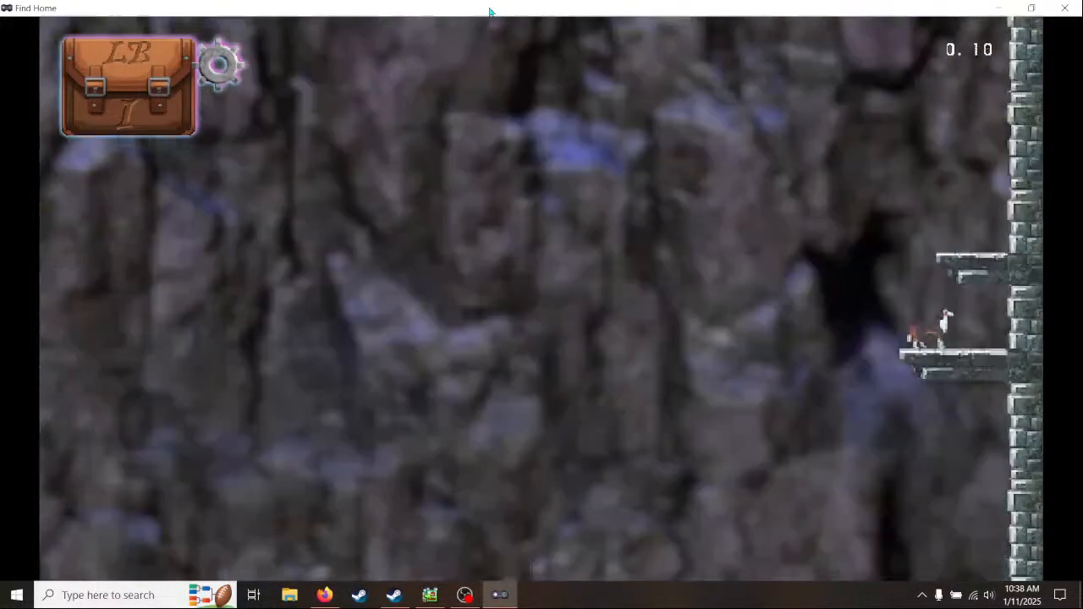
left_click(1063, 12)
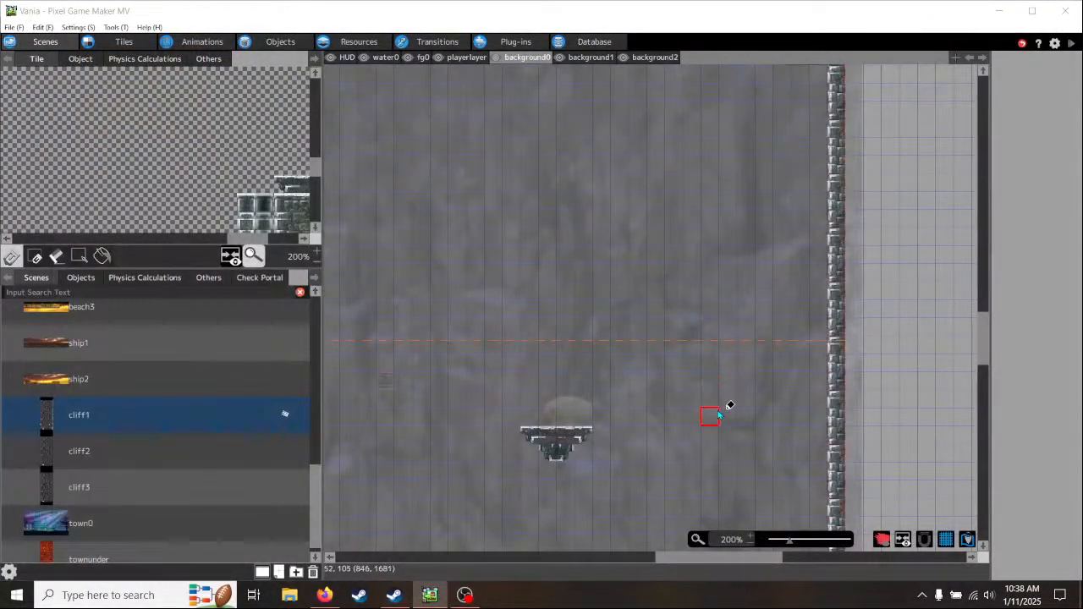
- On the background0 layer, place the stone ledge's right end tile in the open cliff area, level with the upper wall ledge
middle_click_drag(759, 261, 690, 525)
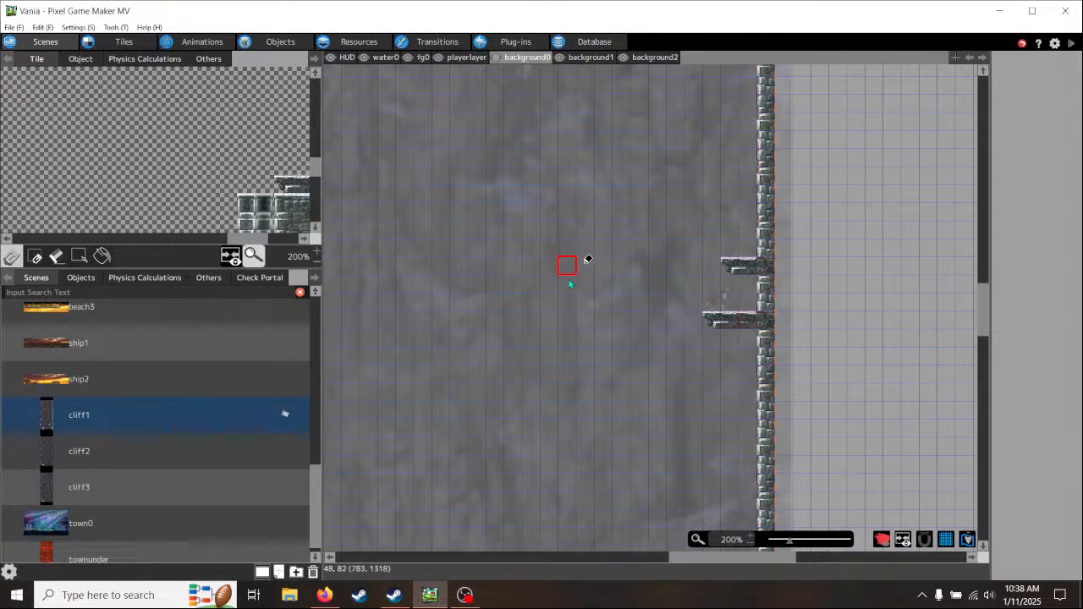
scroll(546, 470, "down", 5)
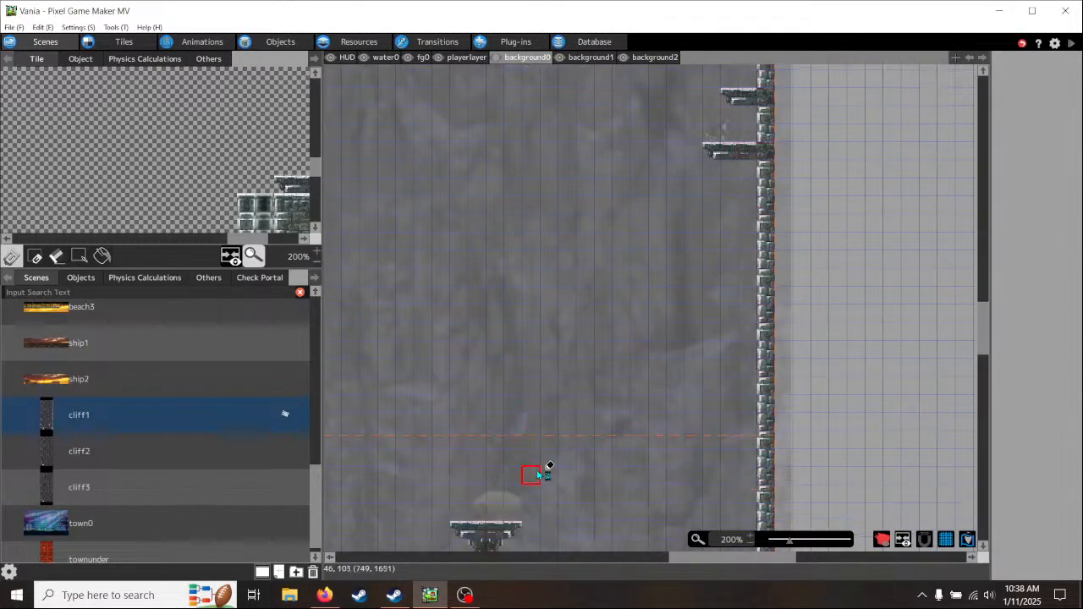
scroll(538, 373, "up", 3)
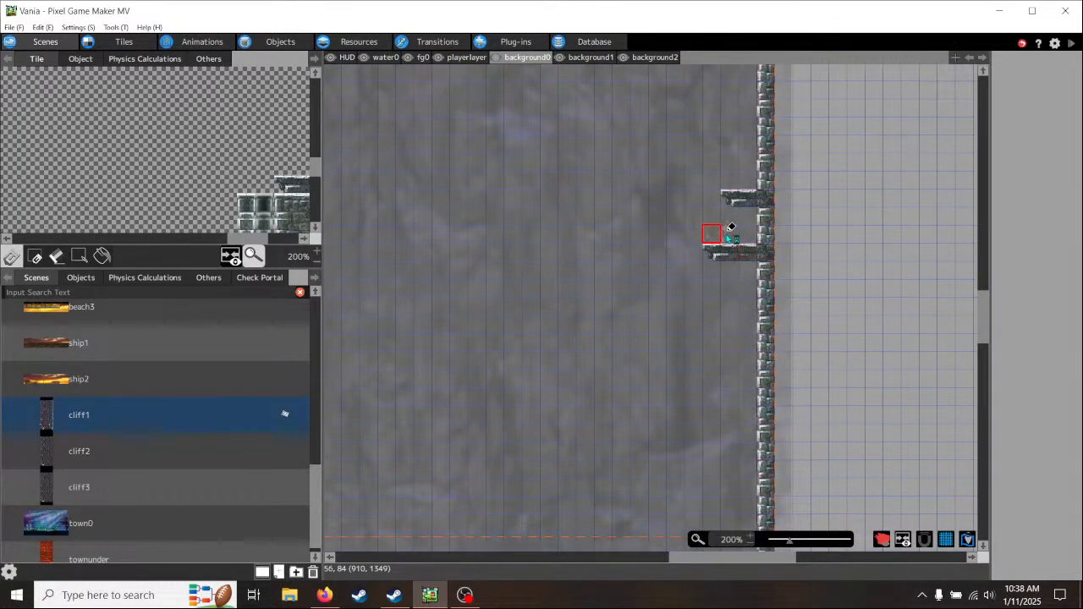
middle_click_drag(794, 295, 774, 423)
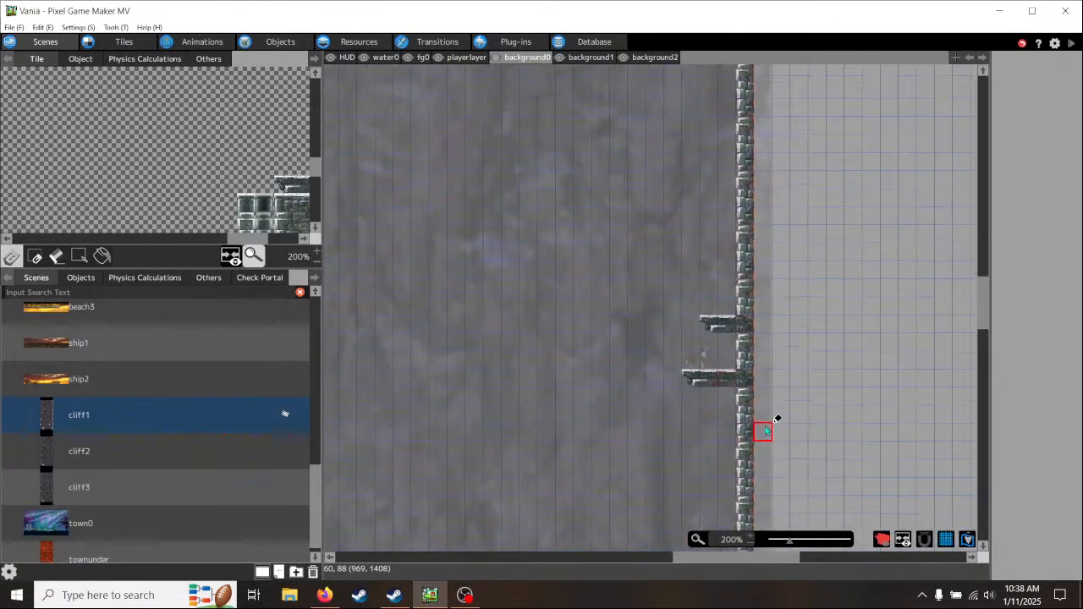
left_click(685, 324)
right_click(711, 324)
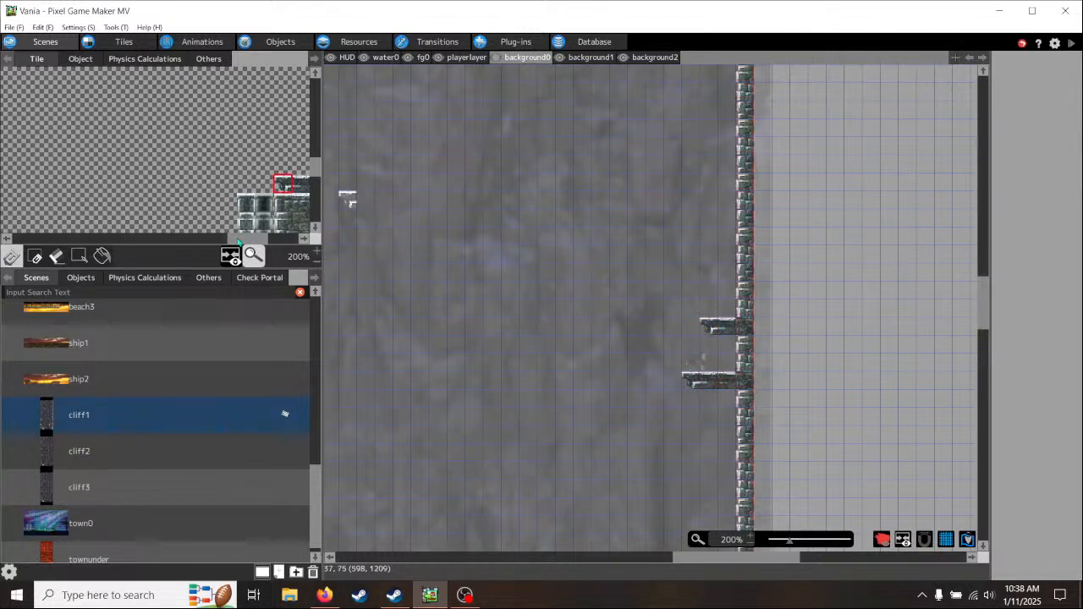
left_click_drag(240, 240, 267, 243)
left_click(248, 184)
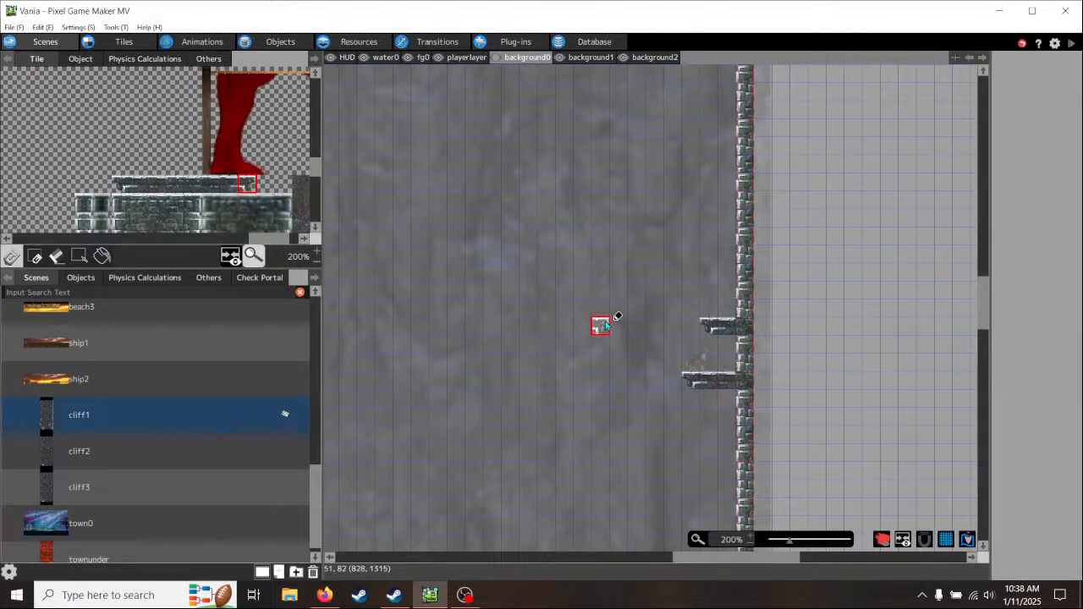
left_click(549, 324)
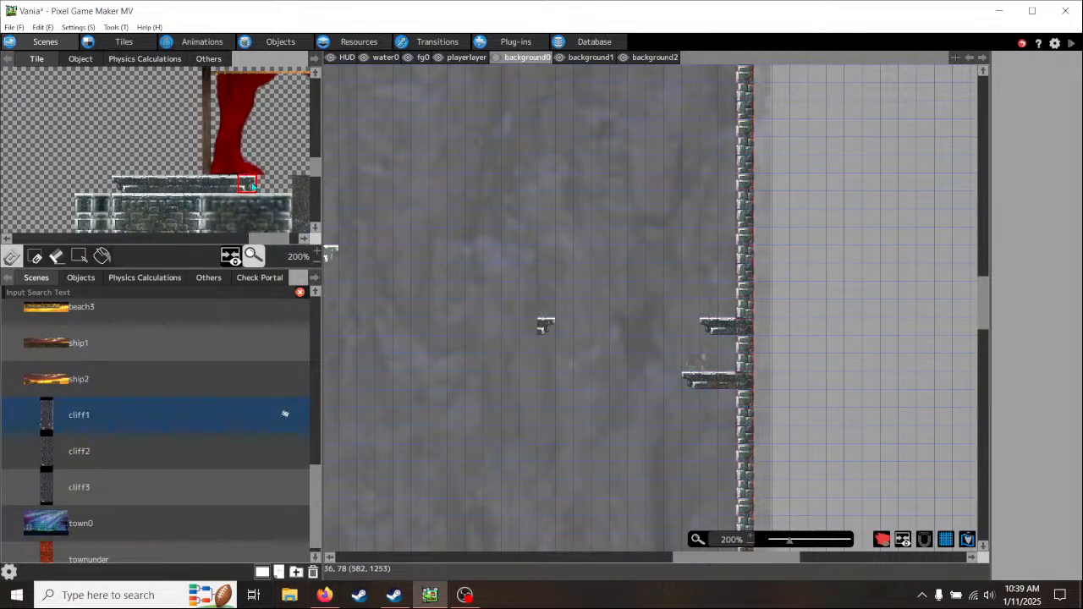
- Complete the floating ledge to five tiles wide with the matching middle and left end stone tiles
left_click_drag(252, 185, 207, 187)
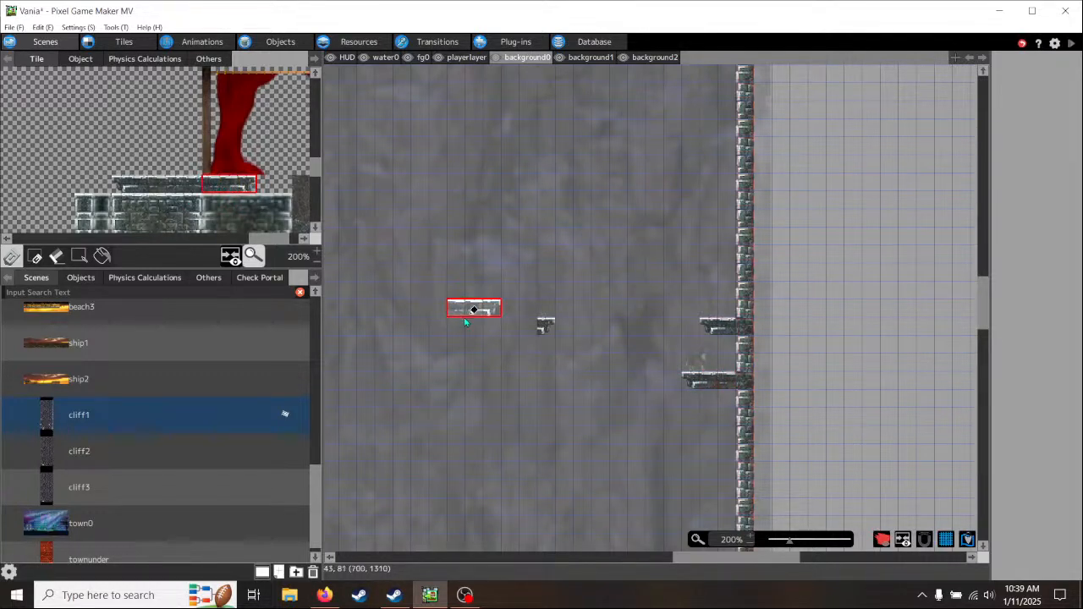
left_click(518, 334)
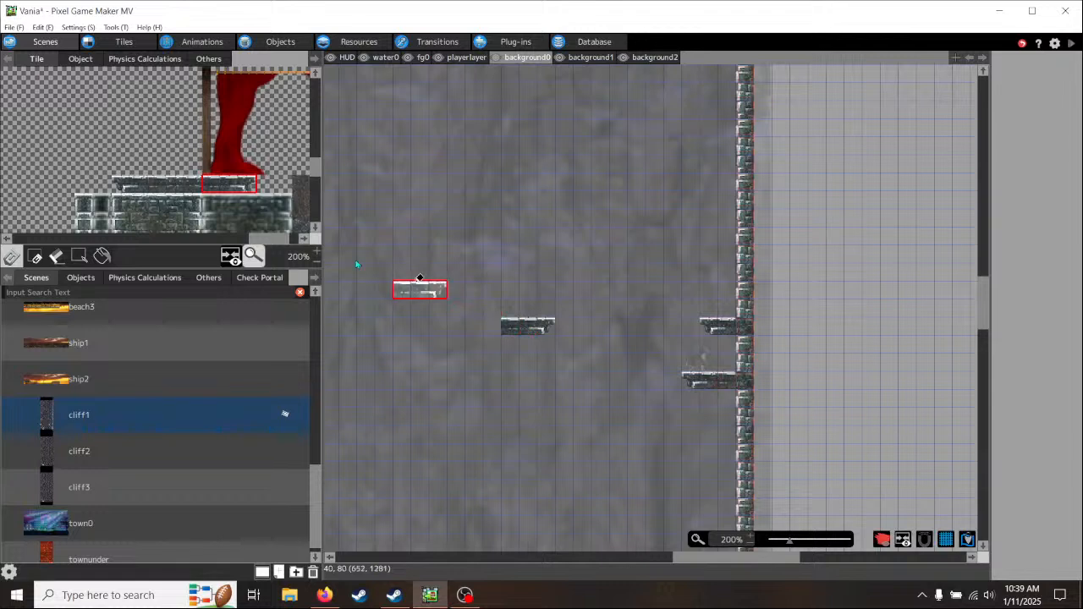
left_click_drag(121, 185, 141, 185)
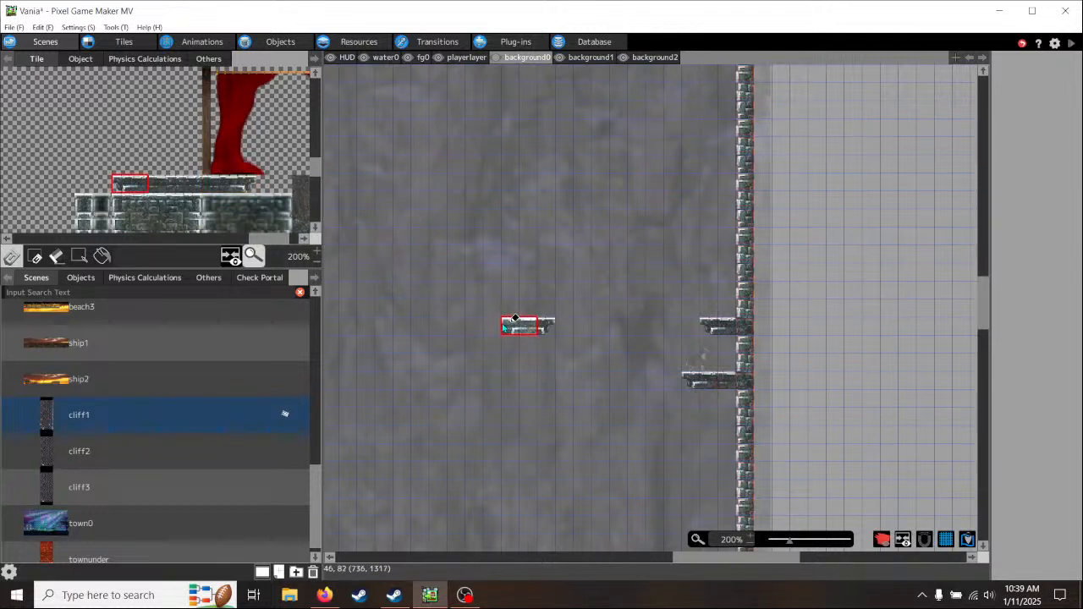
left_click(482, 321)
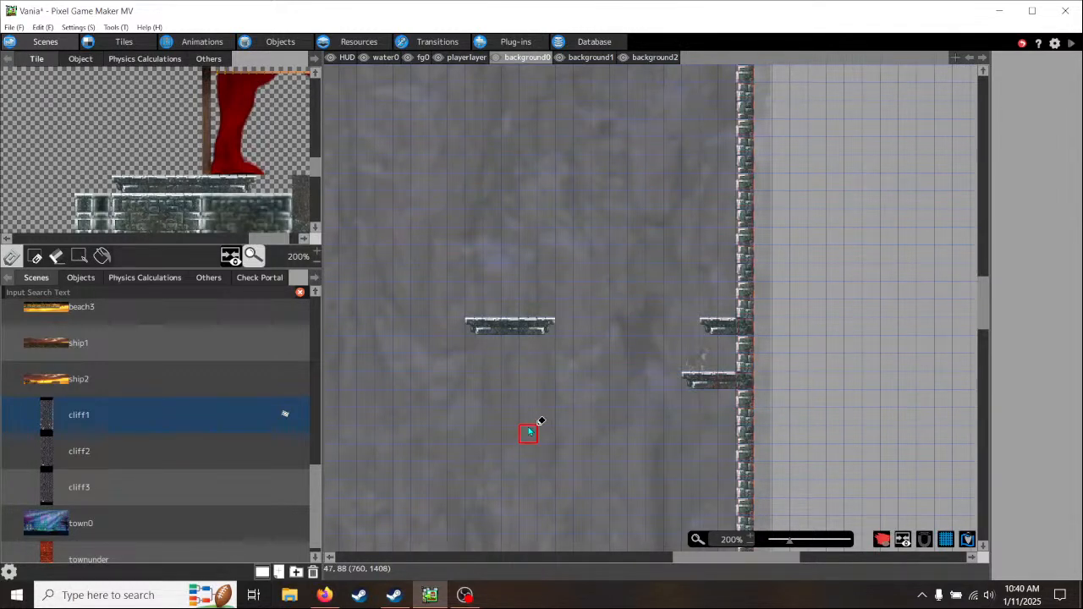
- On the playerlayer, paint the floating ledge's collision with three boxed middle tiles and the upper wall ledge's collision tile at both ends
left_click(464, 57)
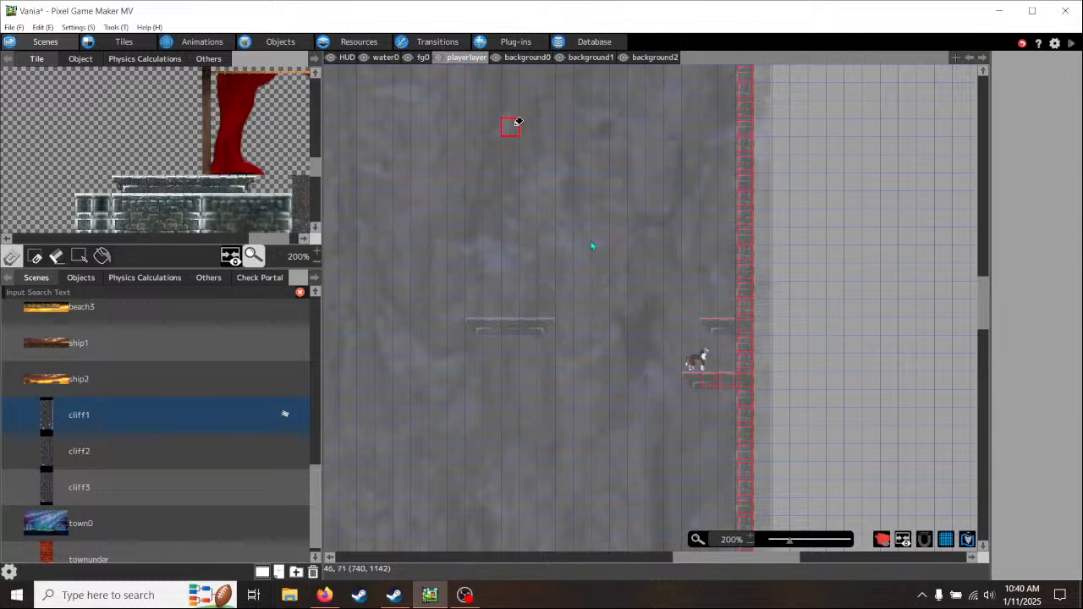
left_click_drag(542, 328, 487, 327)
right_click(711, 325)
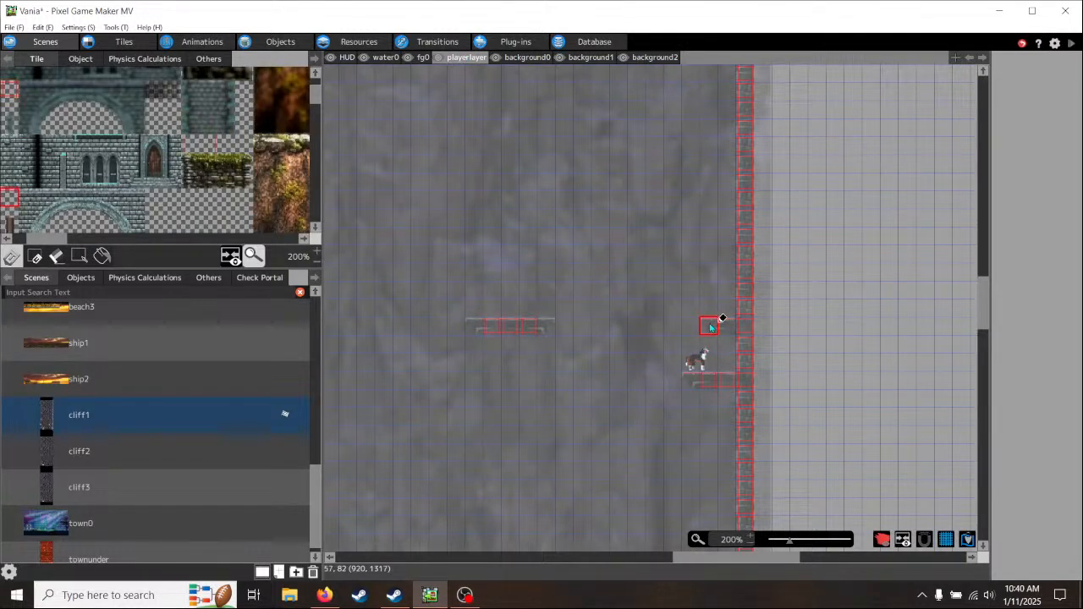
left_click(545, 325)
left_click(475, 323)
right_click(858, 346)
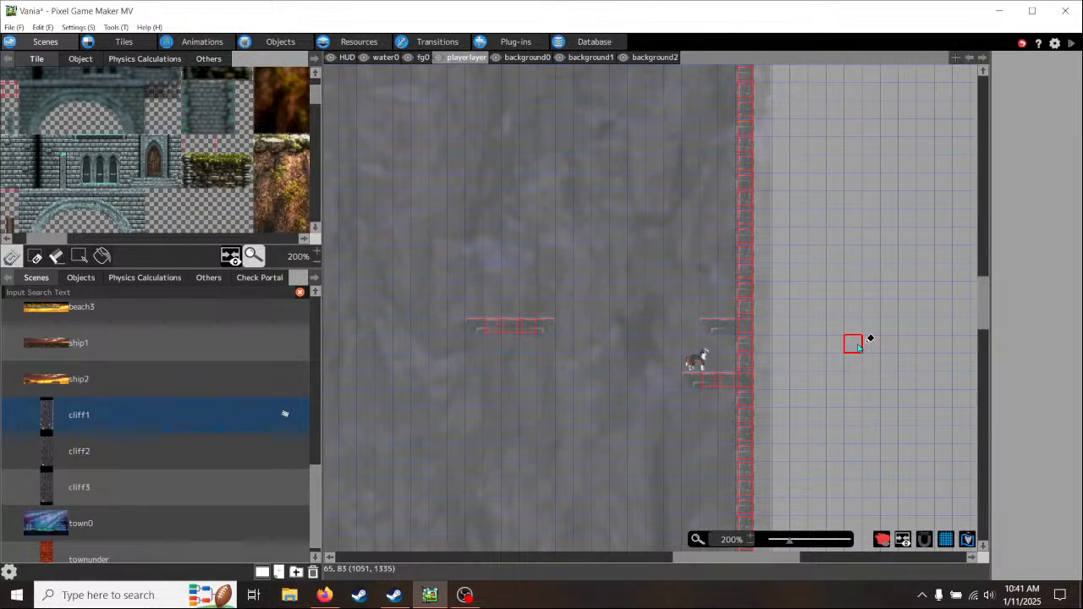
- Run a maximized test play and test jumping from the upper wall ledge across to the new floating ledge
left_click(1072, 44)
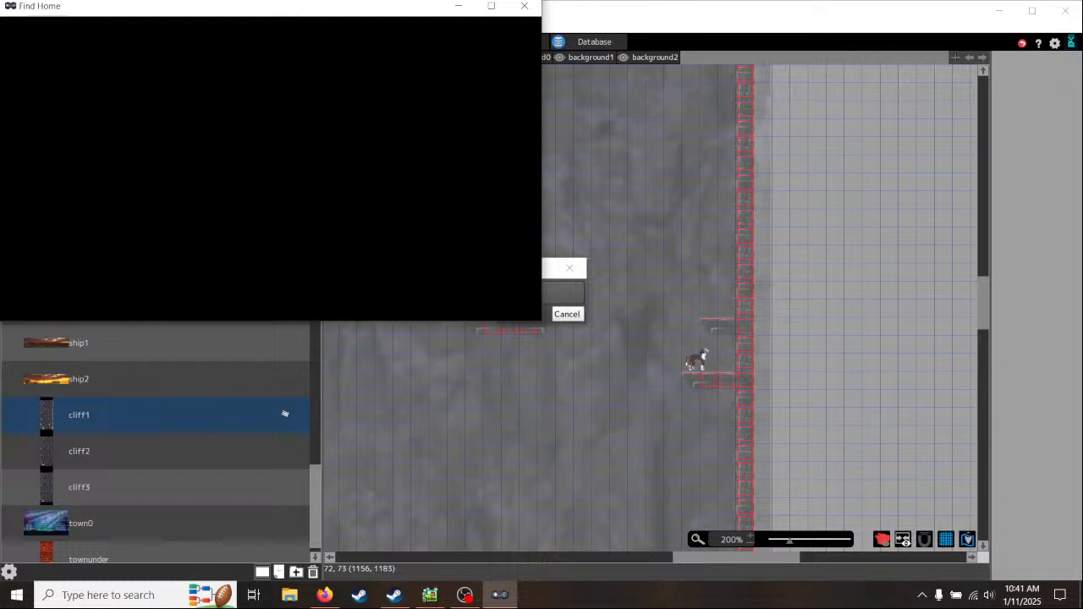
left_click(491, 7)
key("Right")
key("space")
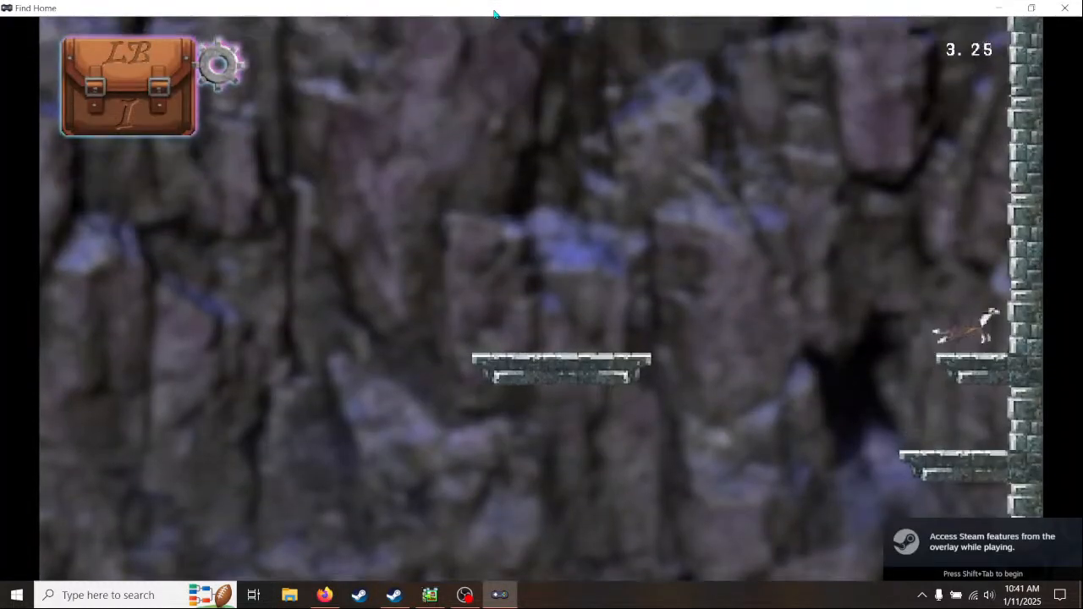
key("Left")
key("space")
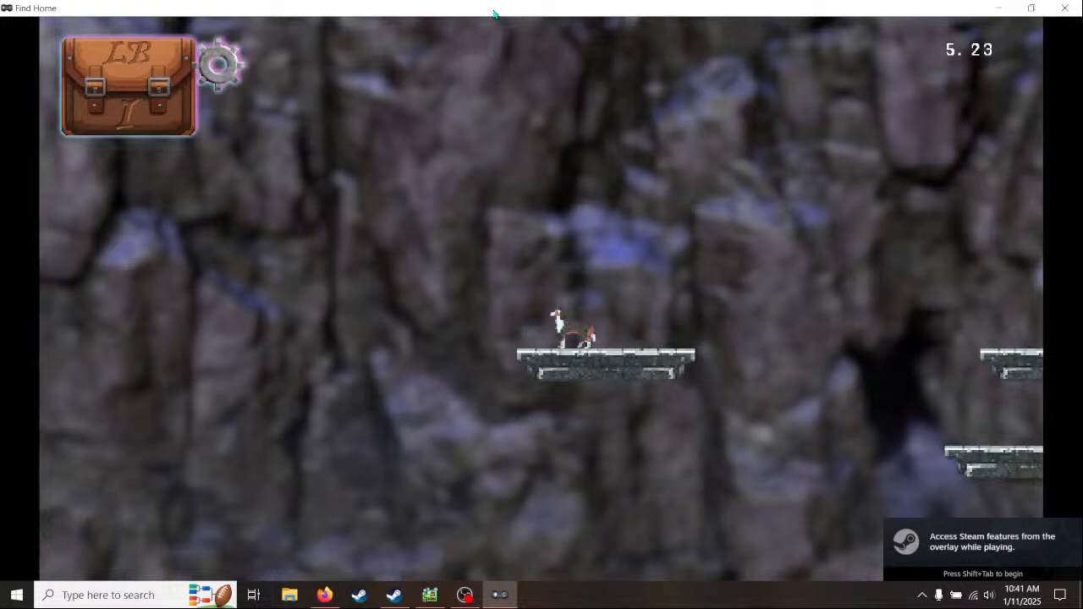
- Test jumping off the floating ledge and steering the fall down towards the mushroom ledges on the cliff below
key("Left")
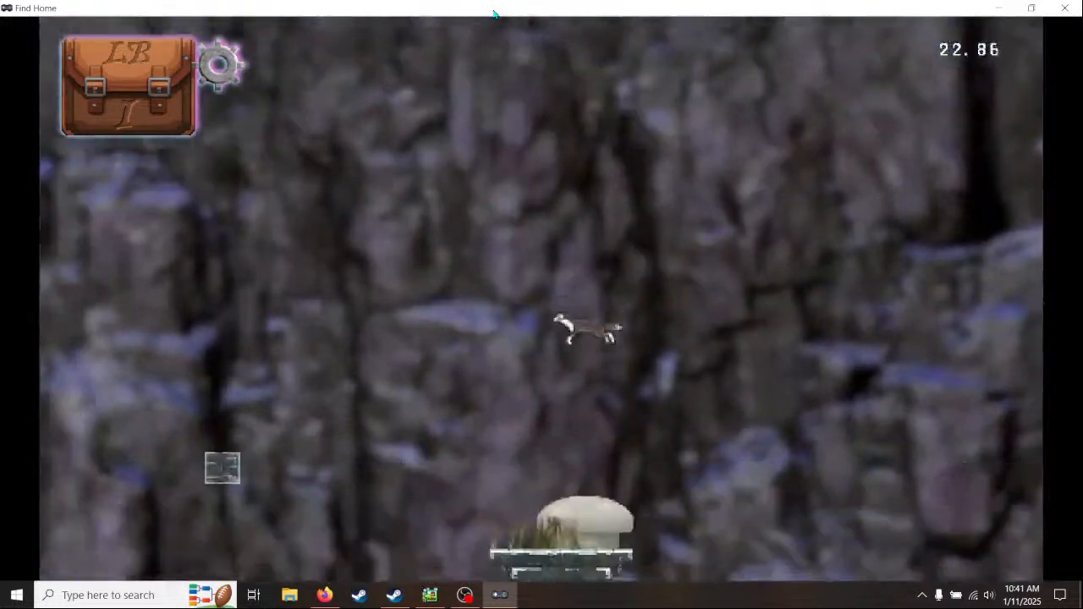
key("space")
key("Right")
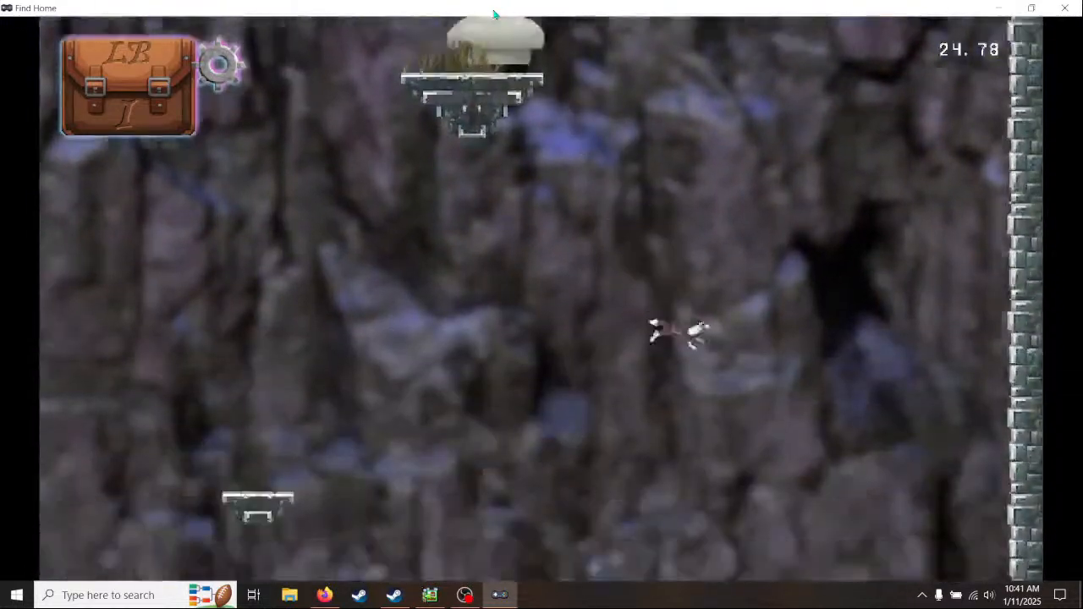
key("space")
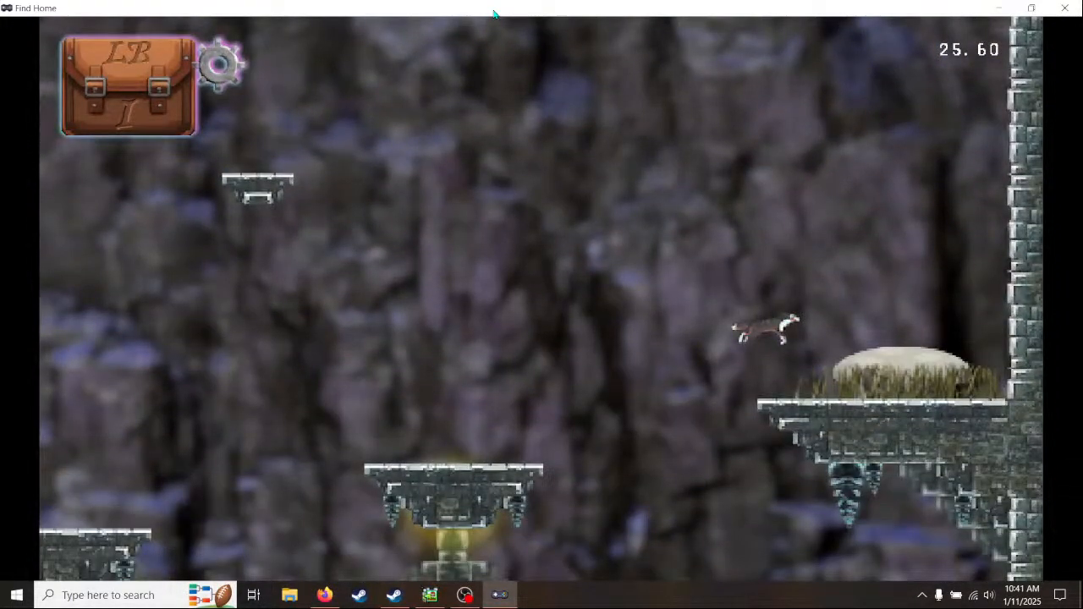
key("space")
key("Right")
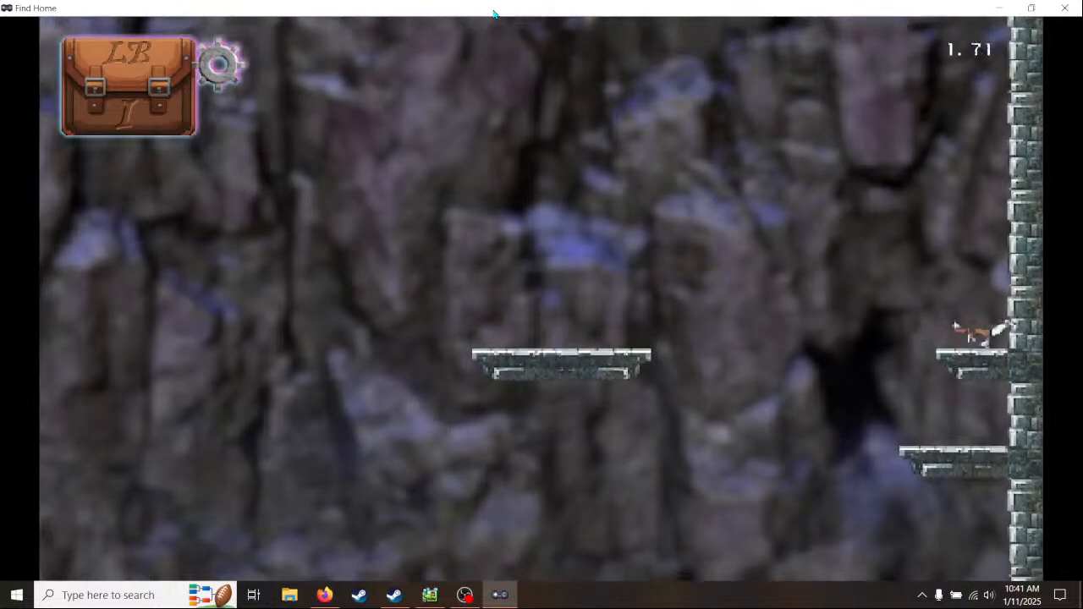
- Retest the jumps between the upper wall ledge and the floating ledge, including a missed landing, and end the test play
key("Left")
key("space")
key("Right")
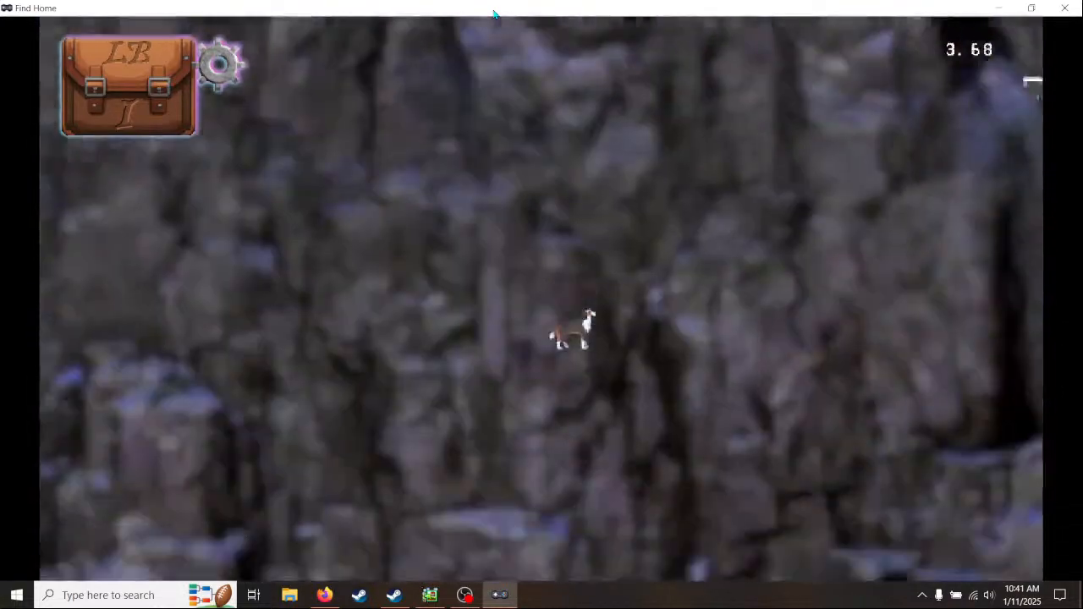
key("space")
key("Right")
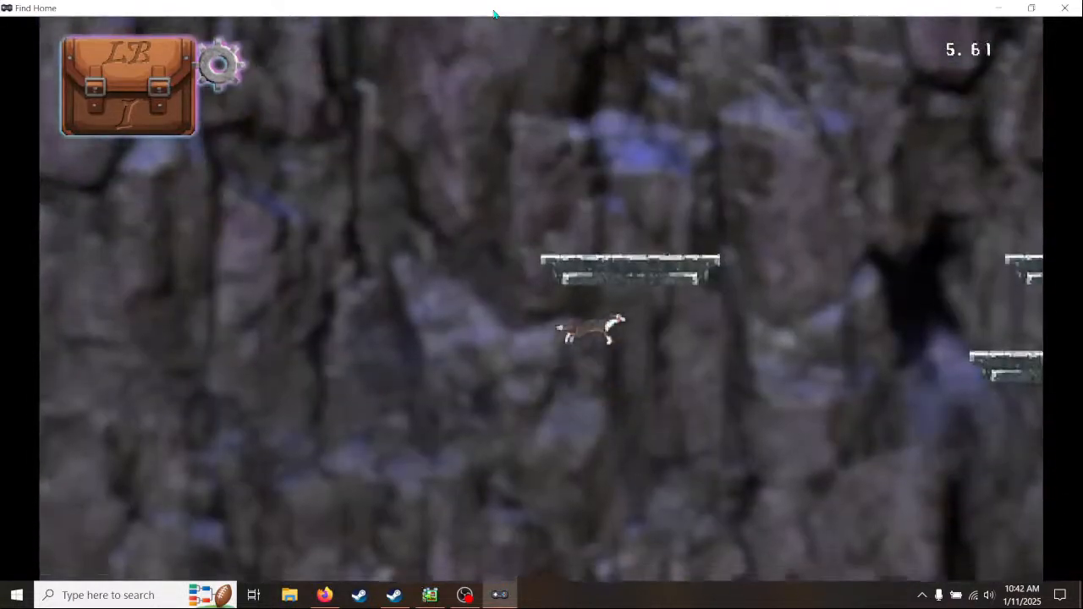
key("Right")
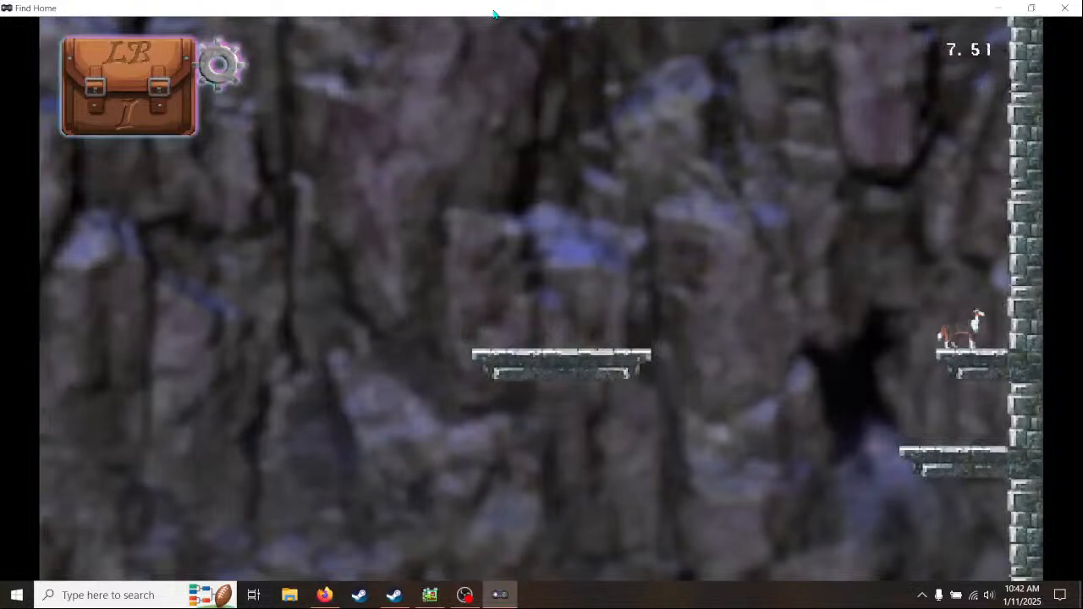
key("Left")
key("space")
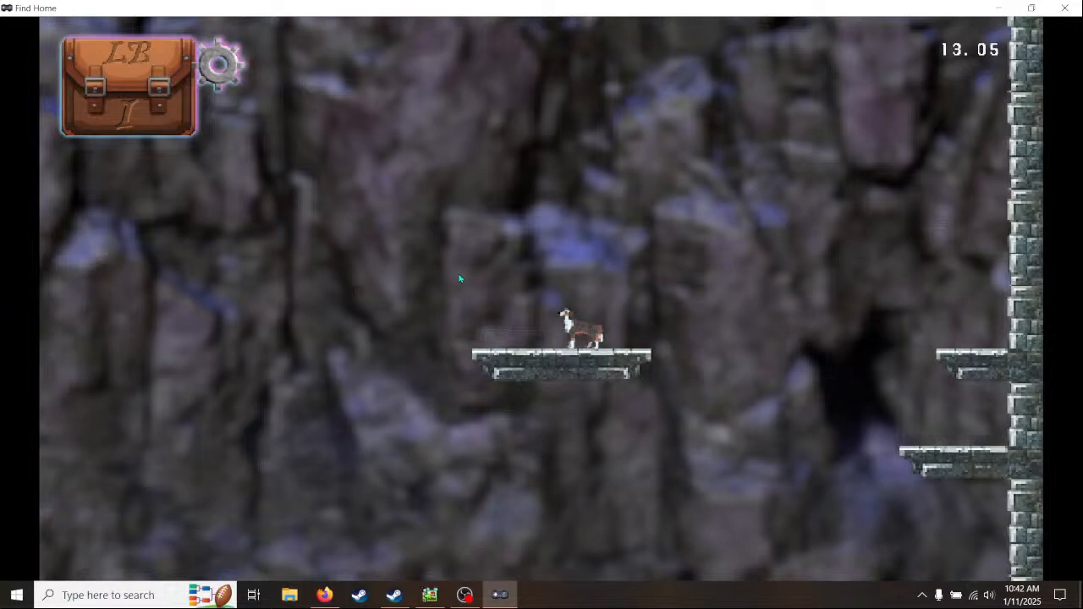
left_click(1073, 10)
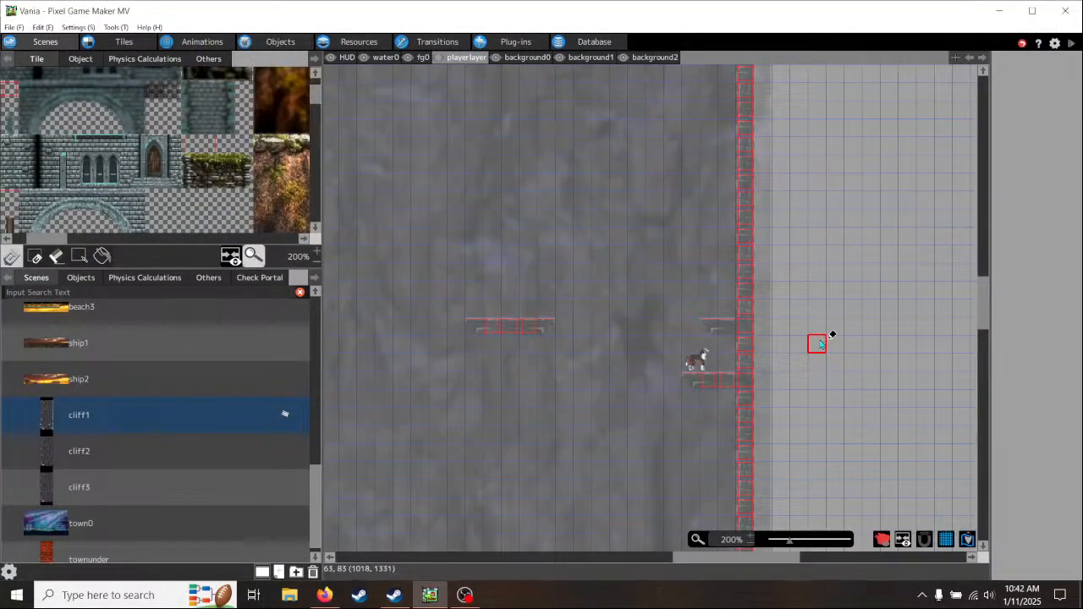
- Remove the floating ledge's collision from the playerlayer and its stone tiles from the background0 layer
mouse_move(474, 325)
left_mouse_down()
mouse_move(554, 325)
mouse_move(470, 325)
left_mouse_up()
left_click(527, 56)
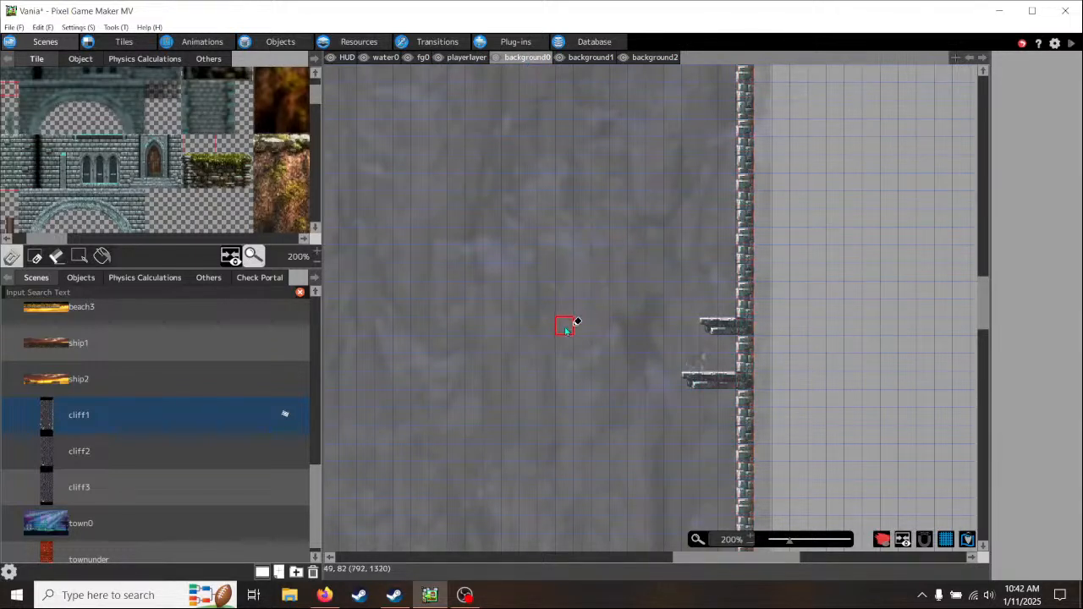
- Find the ropeL object in the traps_plat folder and place it on the playerlayer in the open cliff area across from the wall ledges
left_click(81, 59)
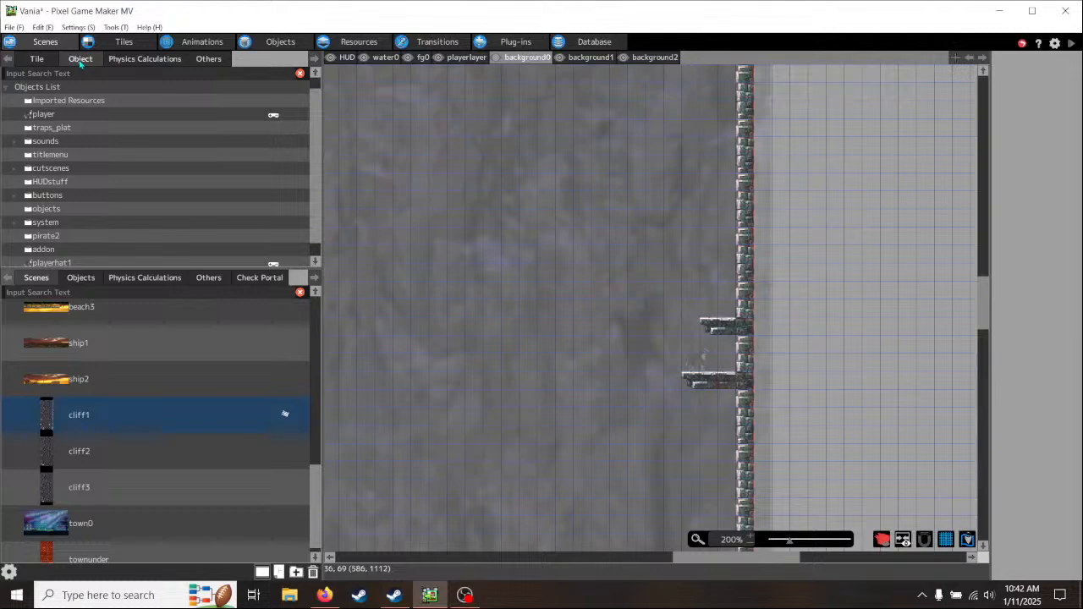
left_click(17, 212)
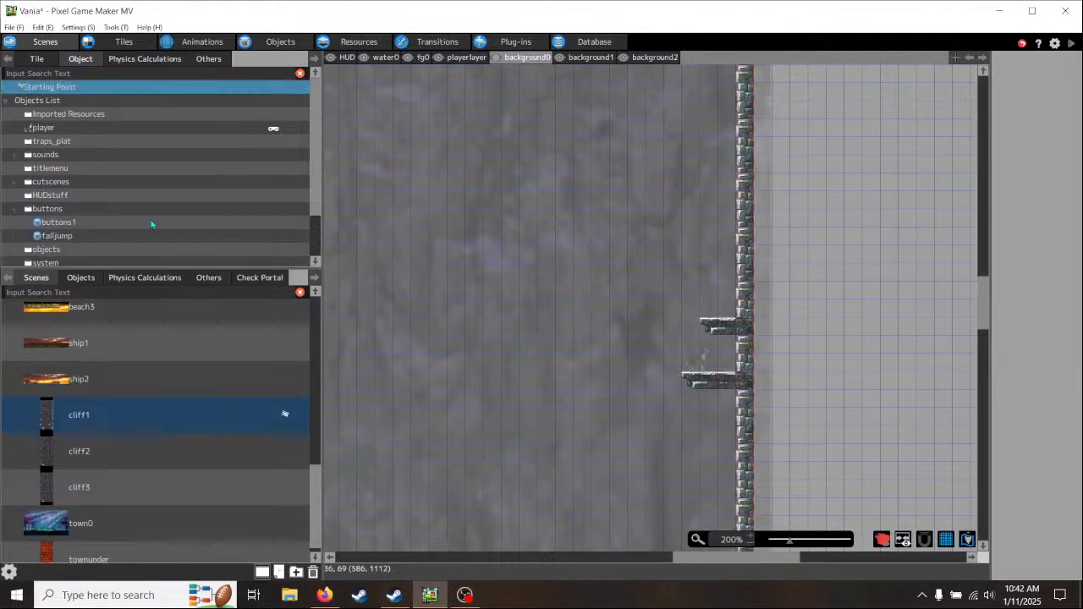
left_click(15, 210)
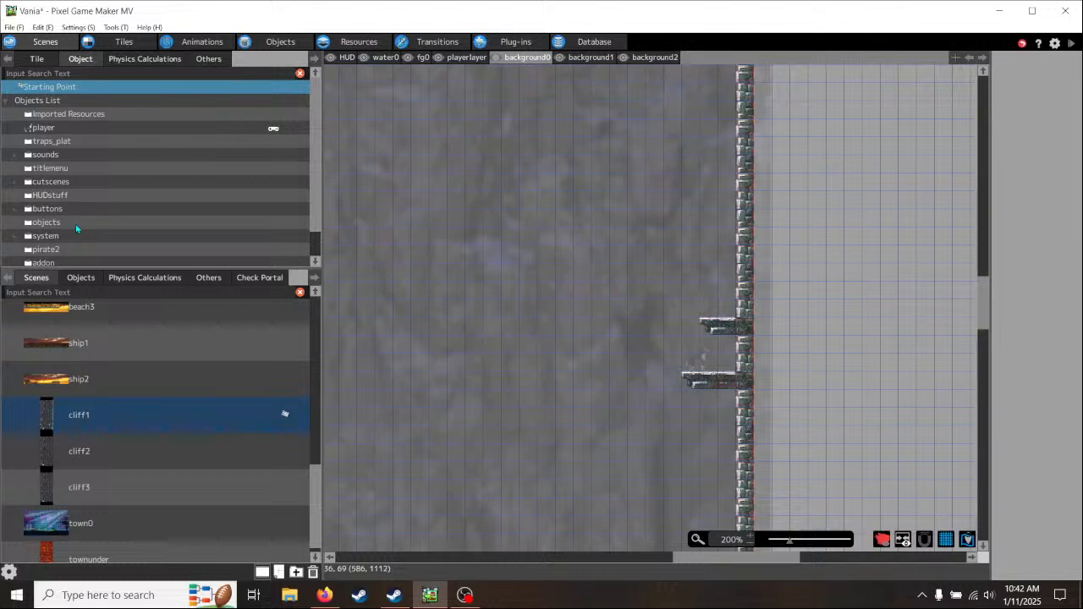
scroll(75, 227, "down", 2)
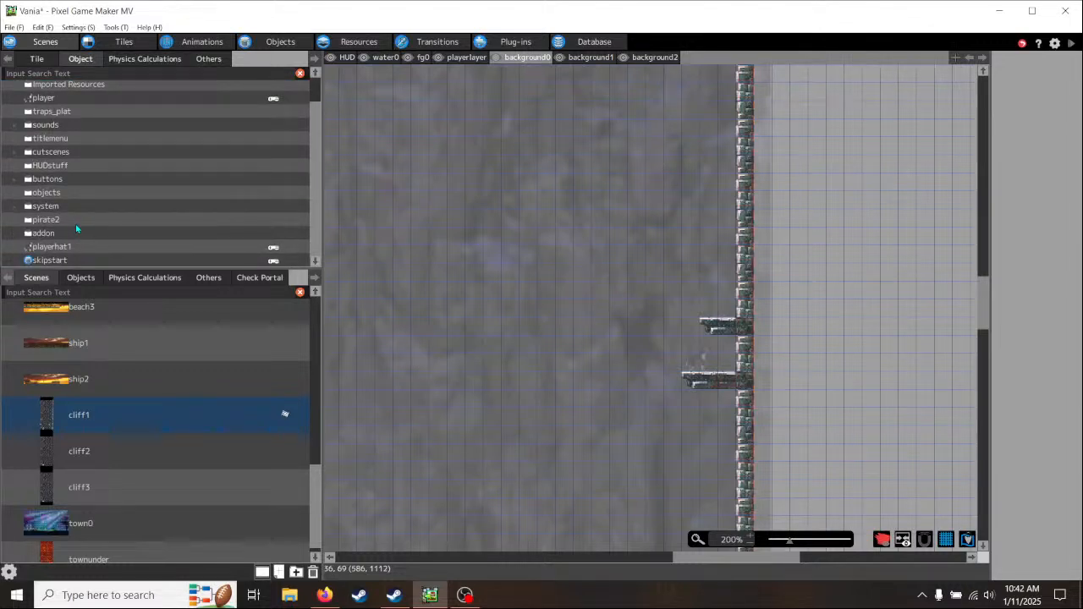
left_click(17, 193)
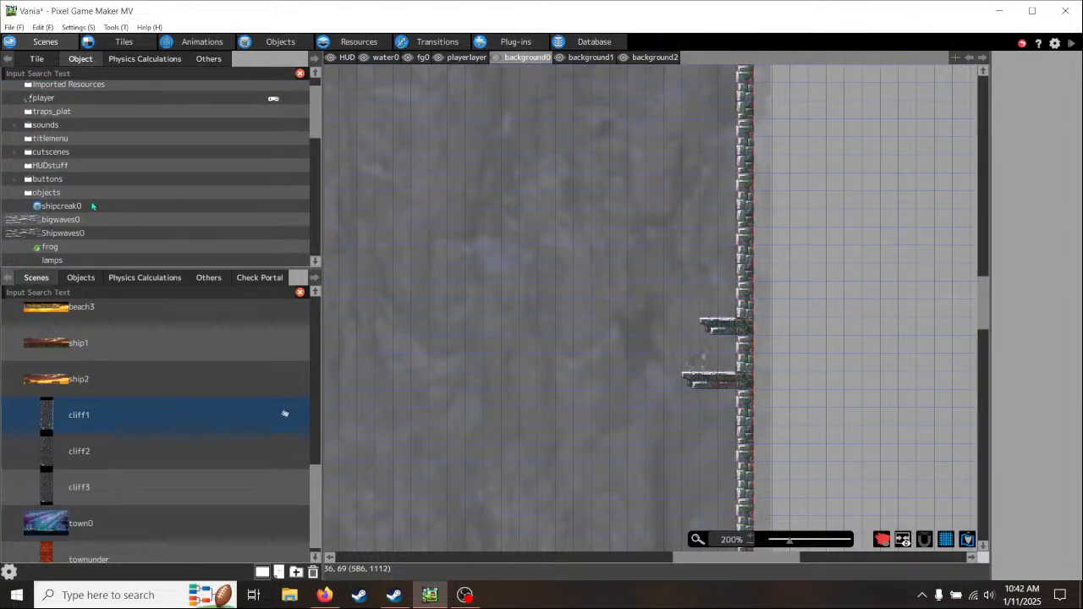
left_click_drag(313, 120, 323, 154)
scroll(145, 139, "up", 3)
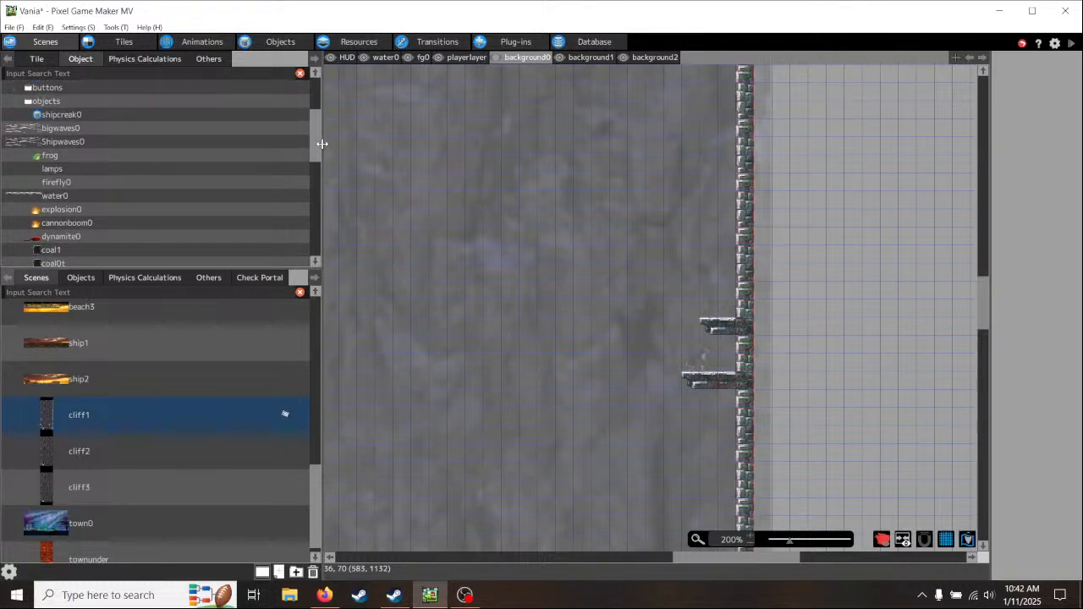
left_click(15, 153)
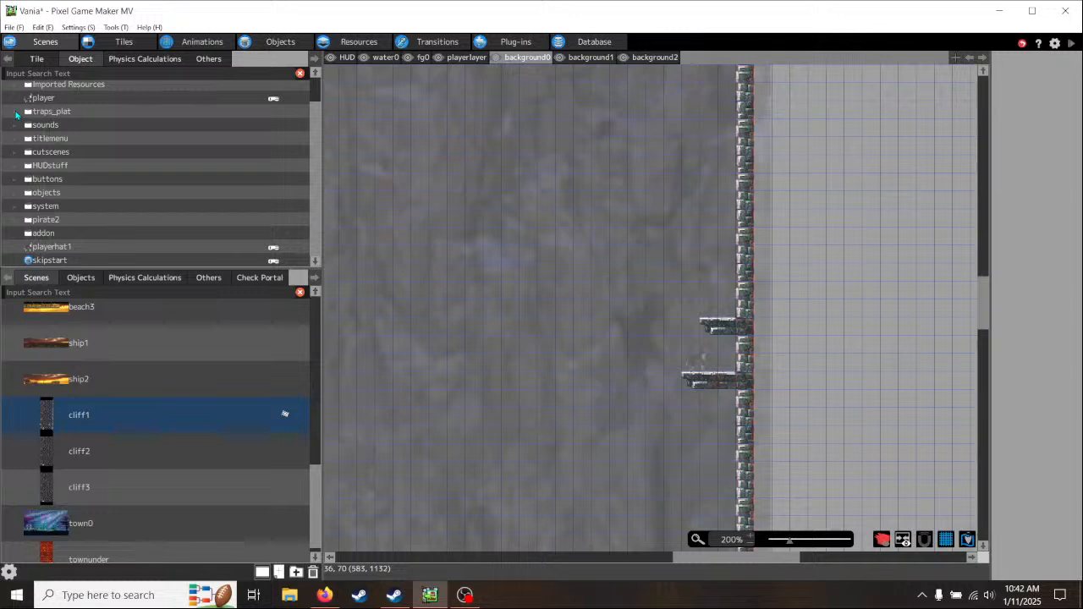
left_click(16, 113)
left_click_drag(313, 123, 314, 182)
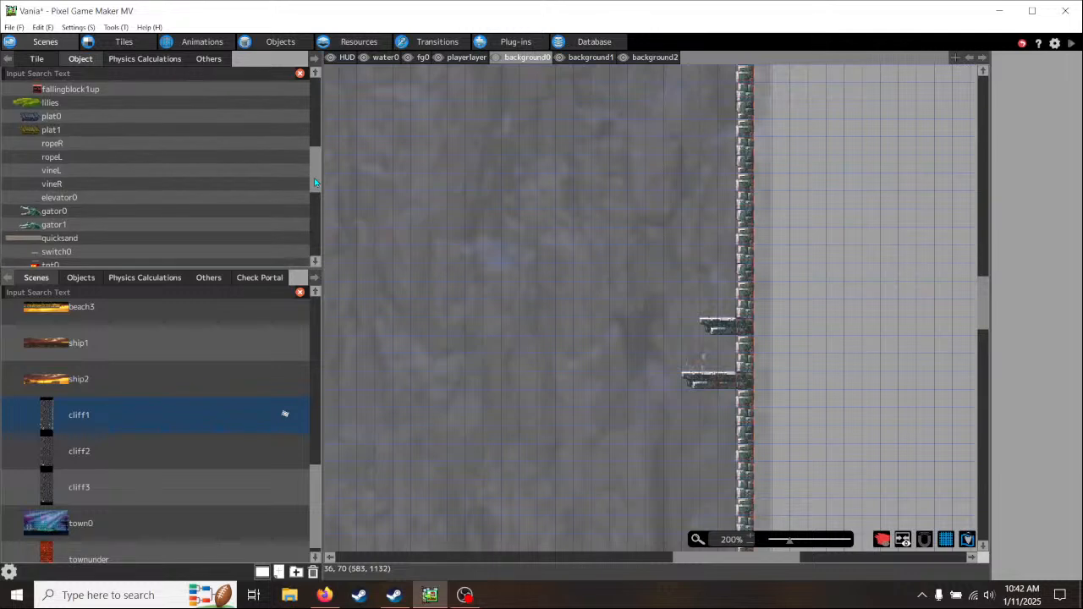
left_click(52, 160)
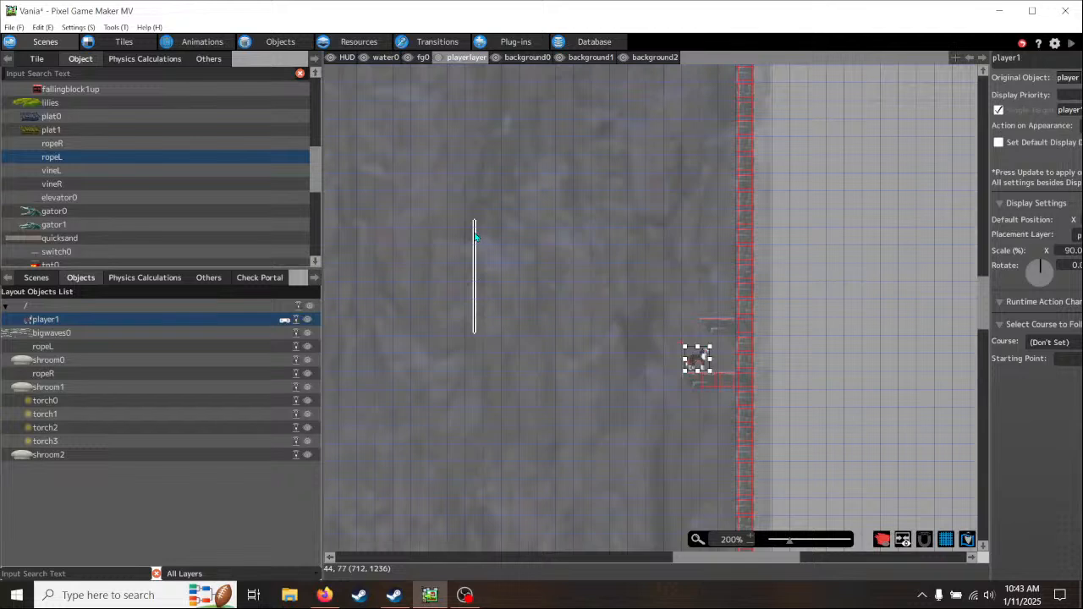
left_click(474, 237)
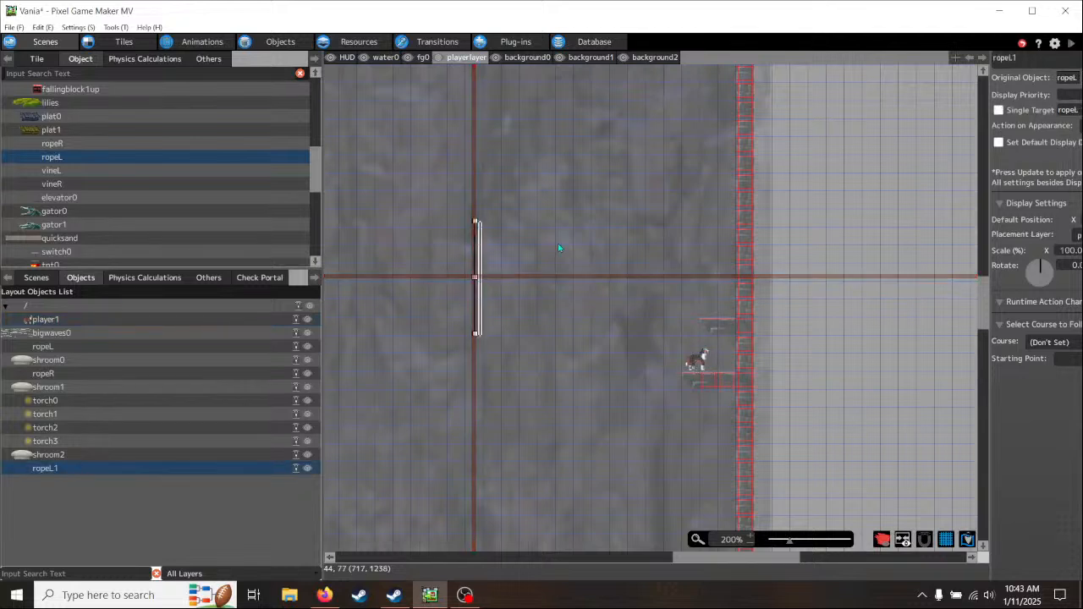
- Run a maximized test play and test jumping from the upper wall ledge onto the swinging rope platform
left_click(1072, 44)
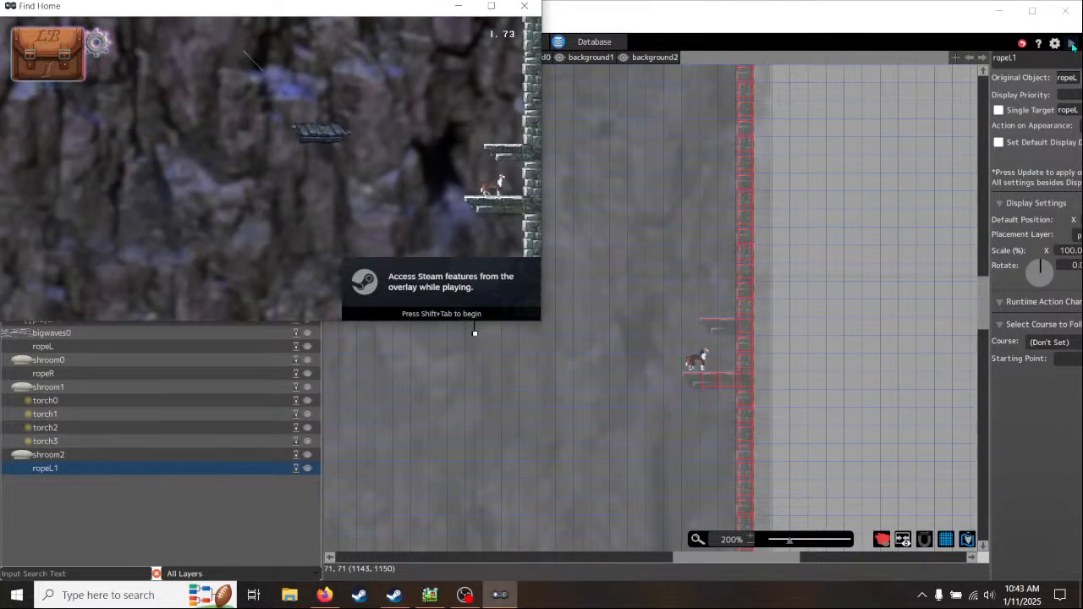
left_click(490, 7)
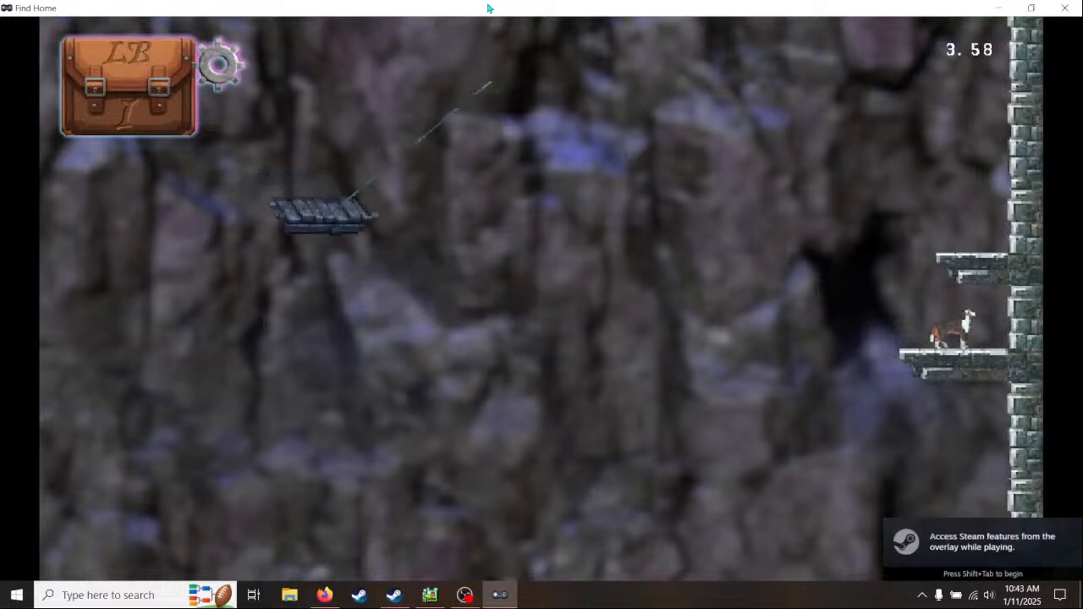
key("space")
key("Right")
key("Left")
key("Right")
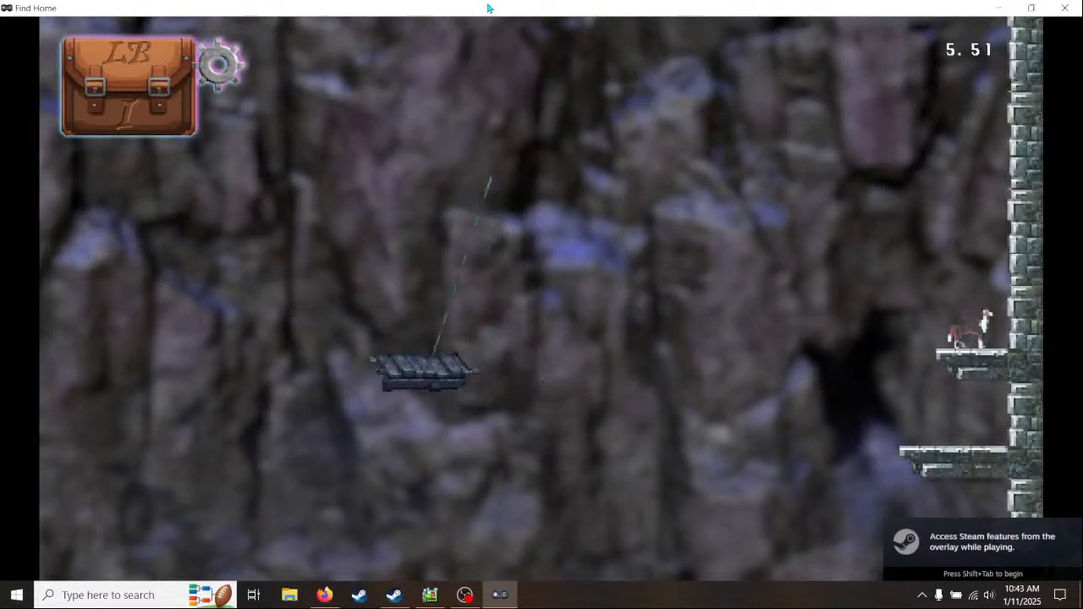
key("Left")
key("space")
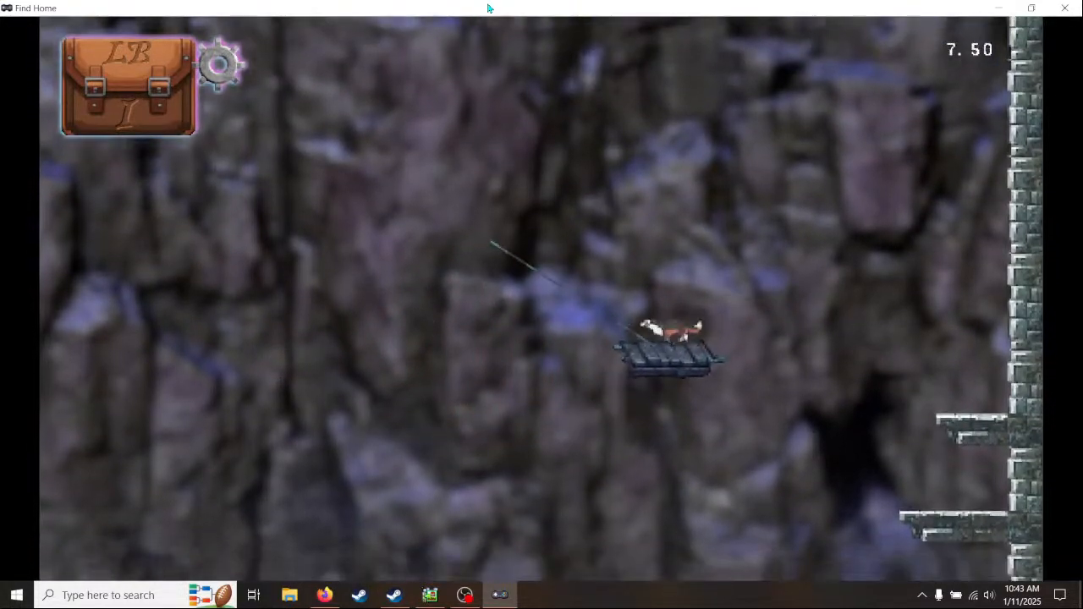
- Ride the swinging platform, test jumping between it and the upper wall ledge again, and end the test play
key("Right")
key("Left")
key("Right")
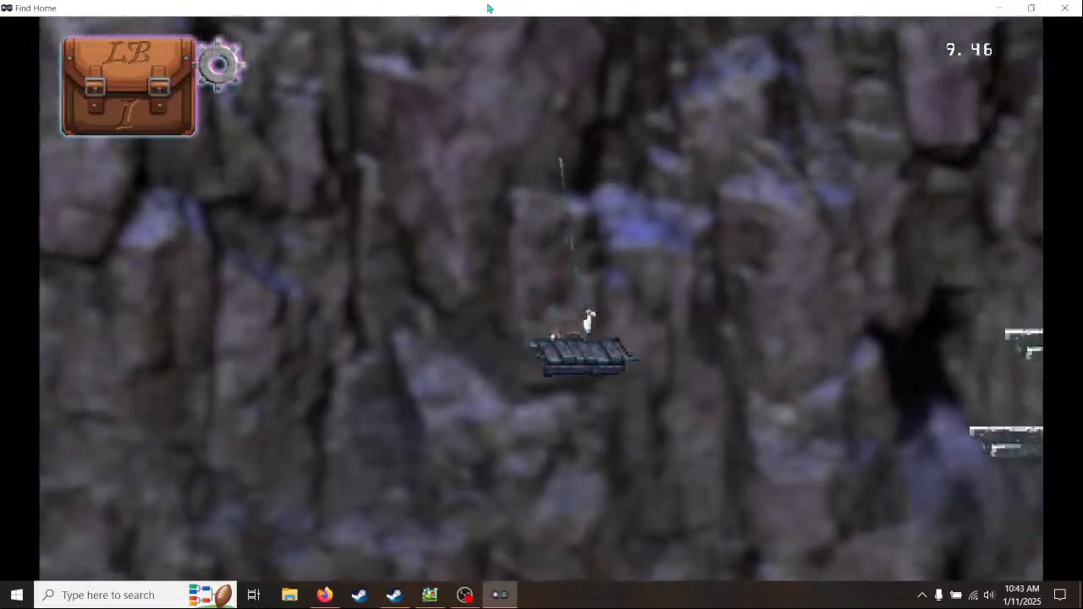
key("space")
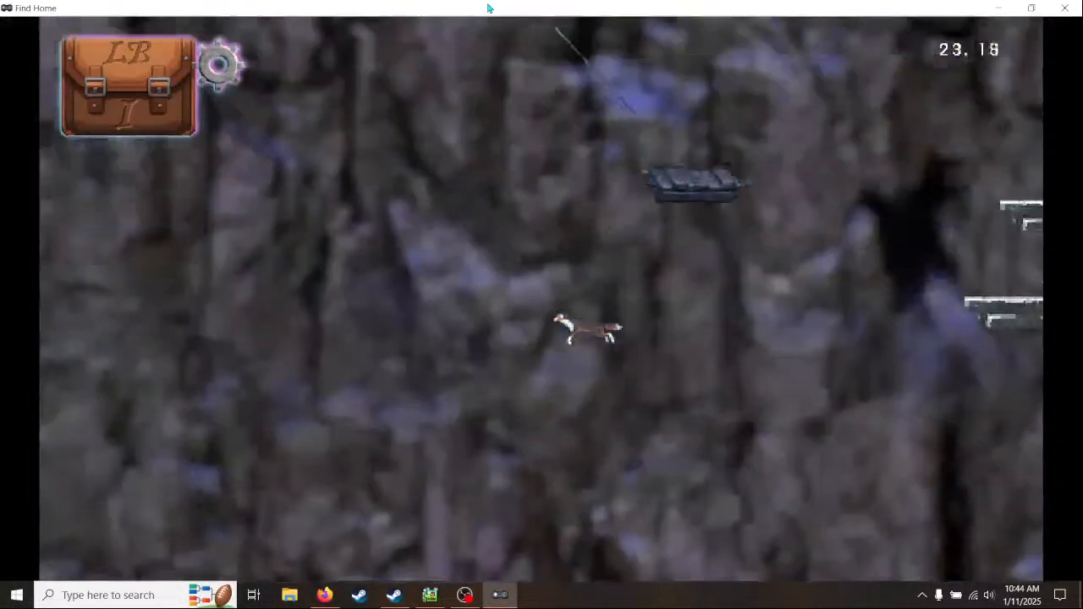
key("Right")
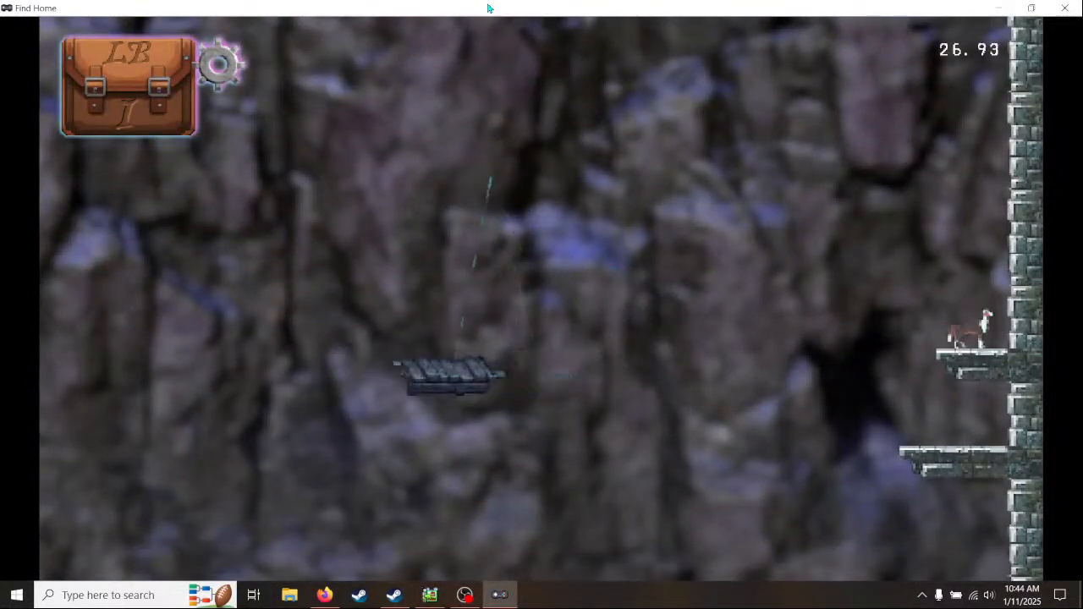
key("Left")
key("space")
key("Left")
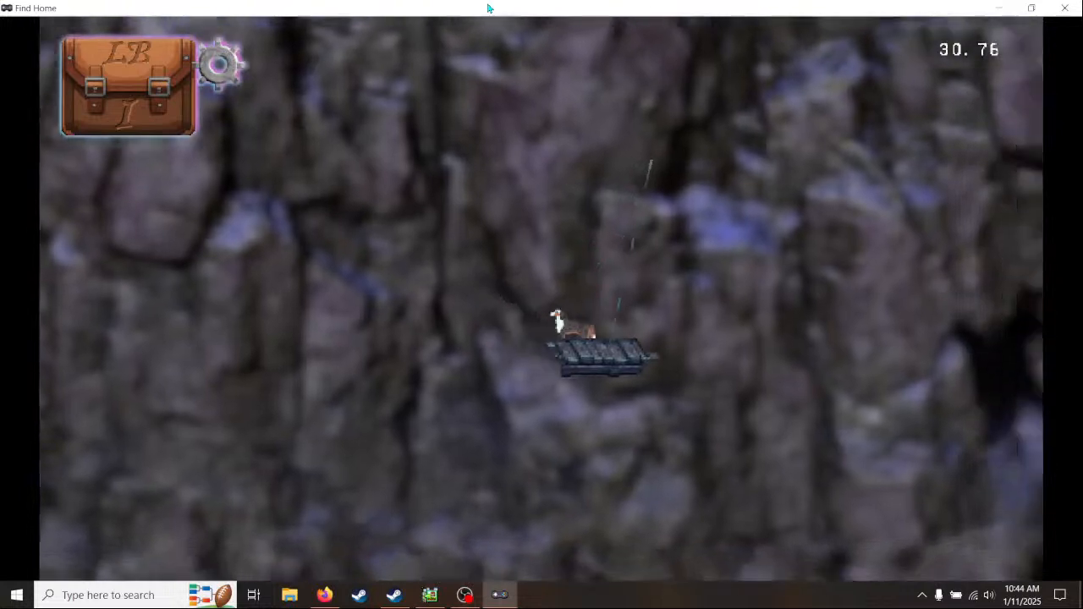
key("Right")
key("space")
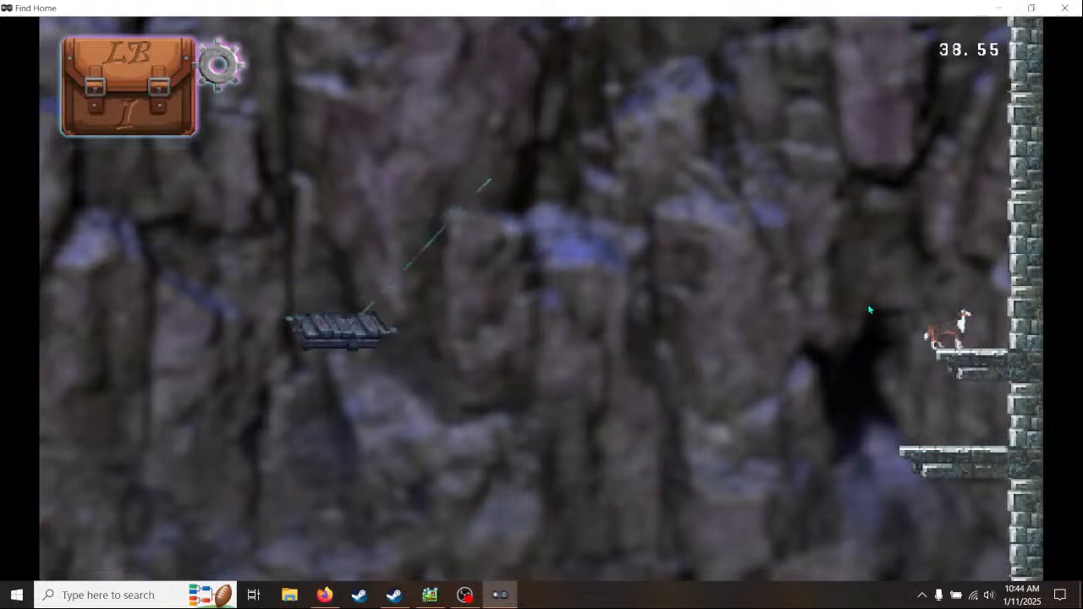
left_click(1066, 8)
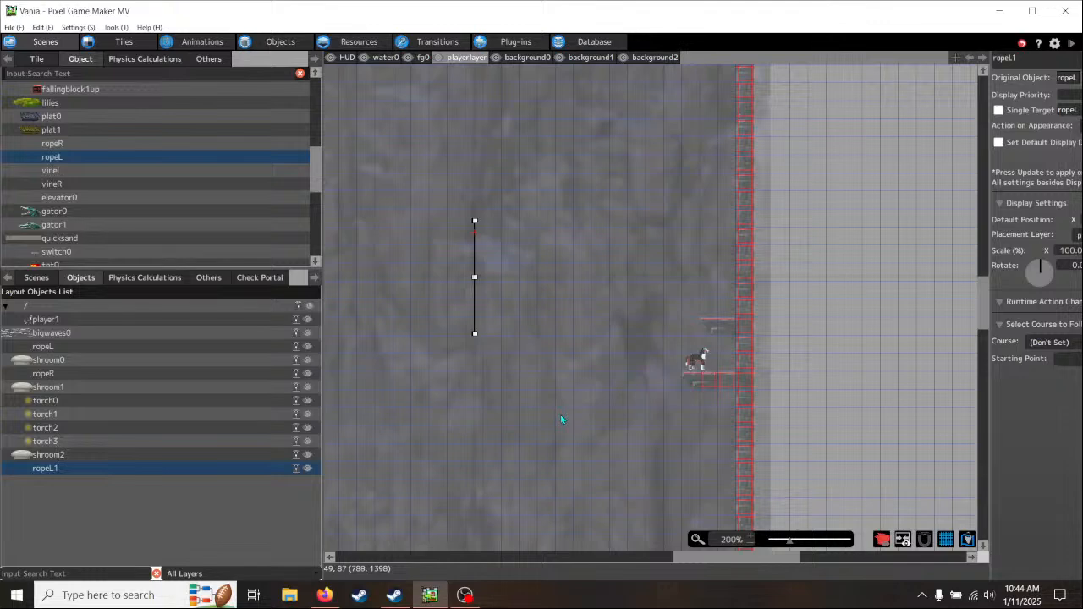
- On the playerlayer, paint a row of three boxed collision tiles extending from the brick wall, slightly above the level of the mushroom ledge
middle_click_drag(525, 428, 496, 253)
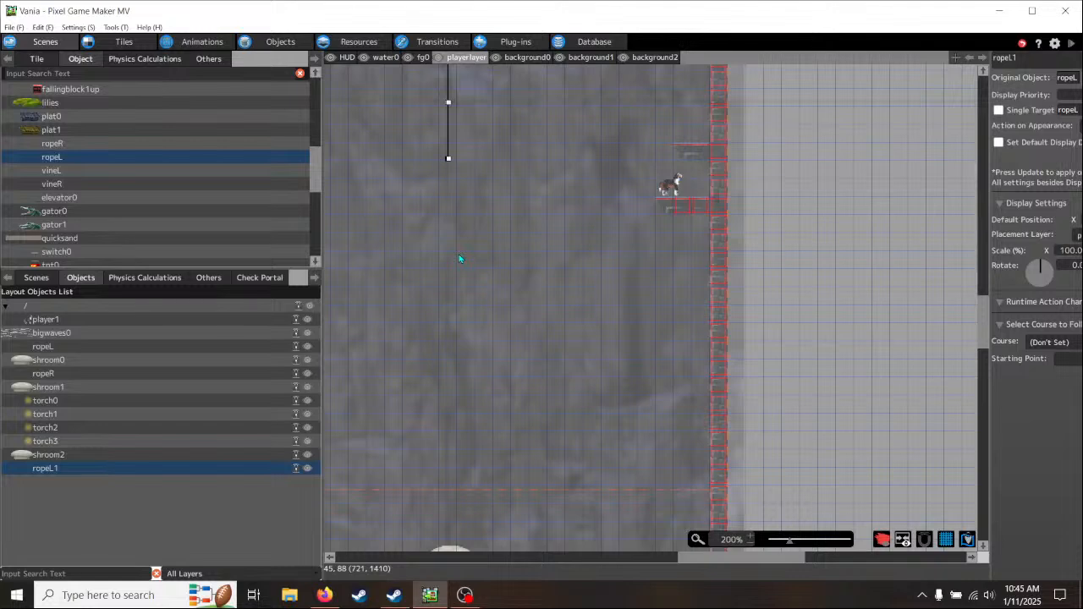
middle_click_drag(490, 372, 459, 351)
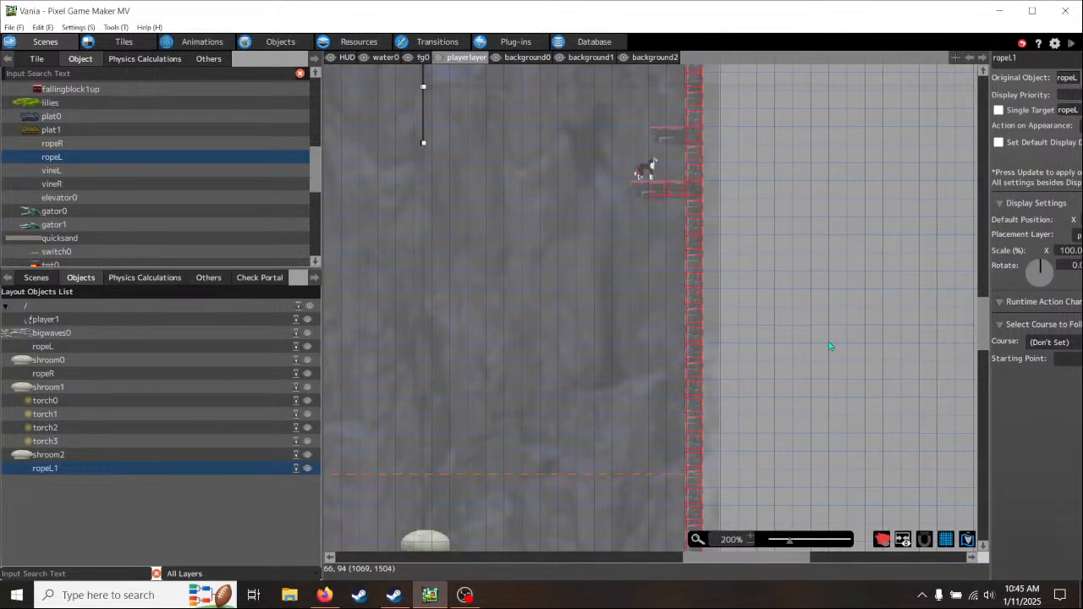
left_click(38, 60)
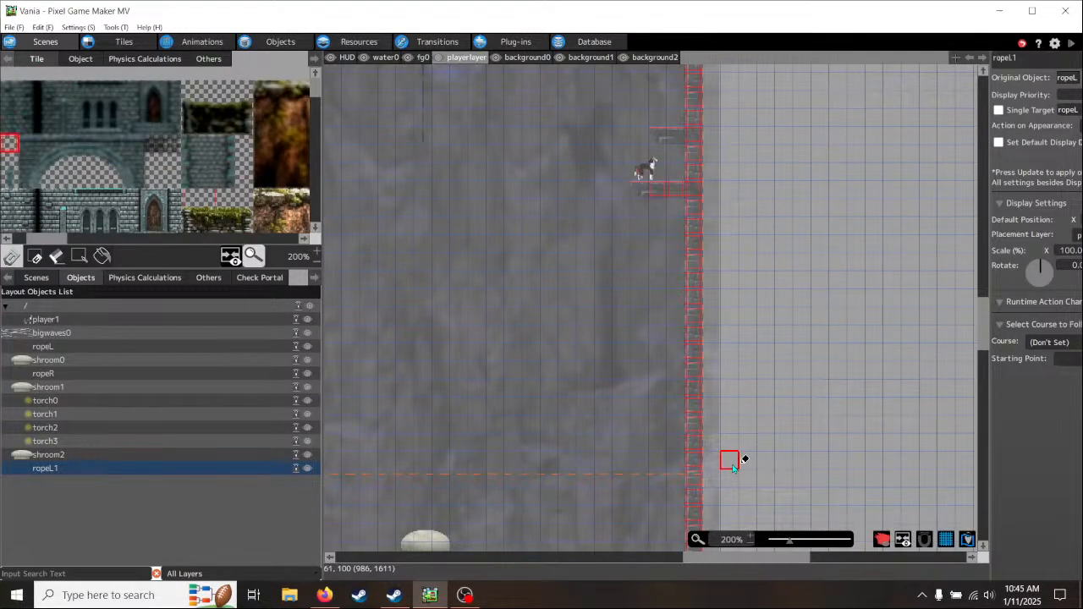
middle_click_drag(747, 457, 733, 375)
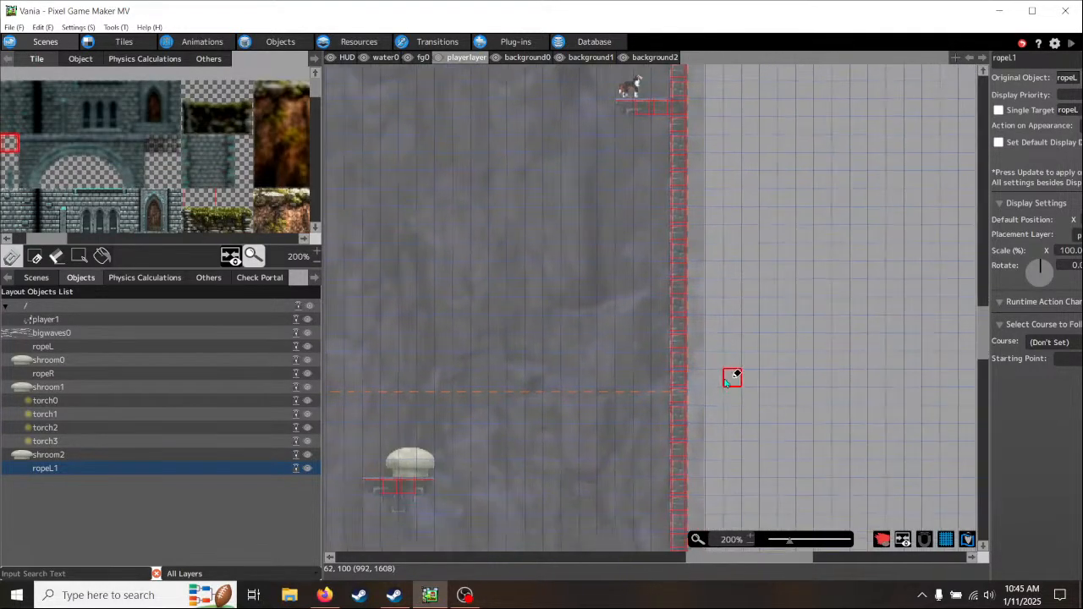
left_click(667, 423)
left_click_drag(667, 424, 629, 421)
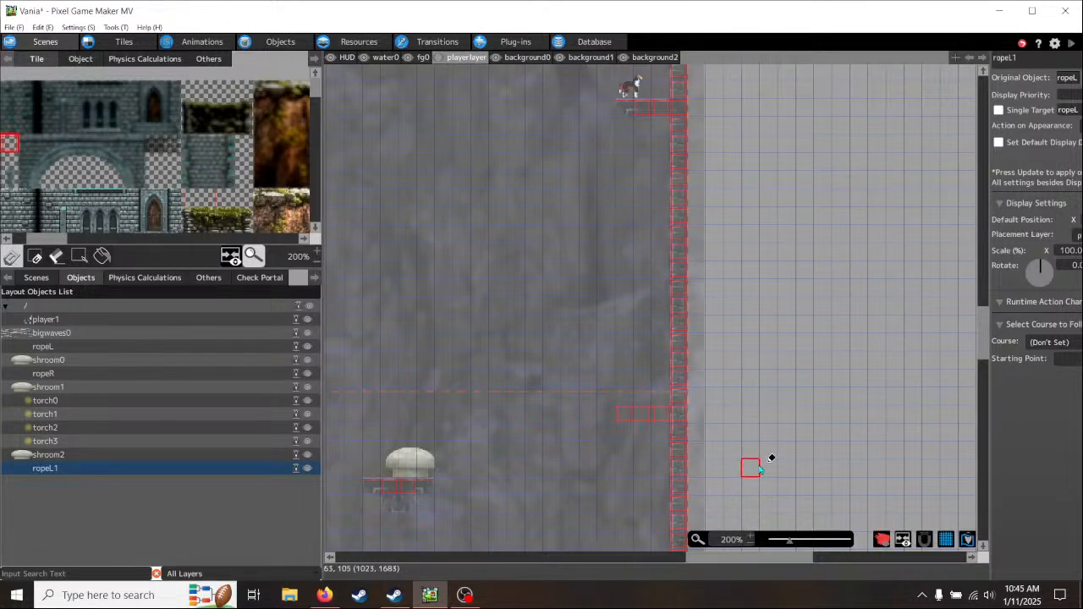
- On the background0 layer, paint a four-tile brick ledge with a capped outer end over the new collision row beside the wall
middle_click_drag(768, 459, 745, 418)
middle_click_drag(748, 237, 745, 330)
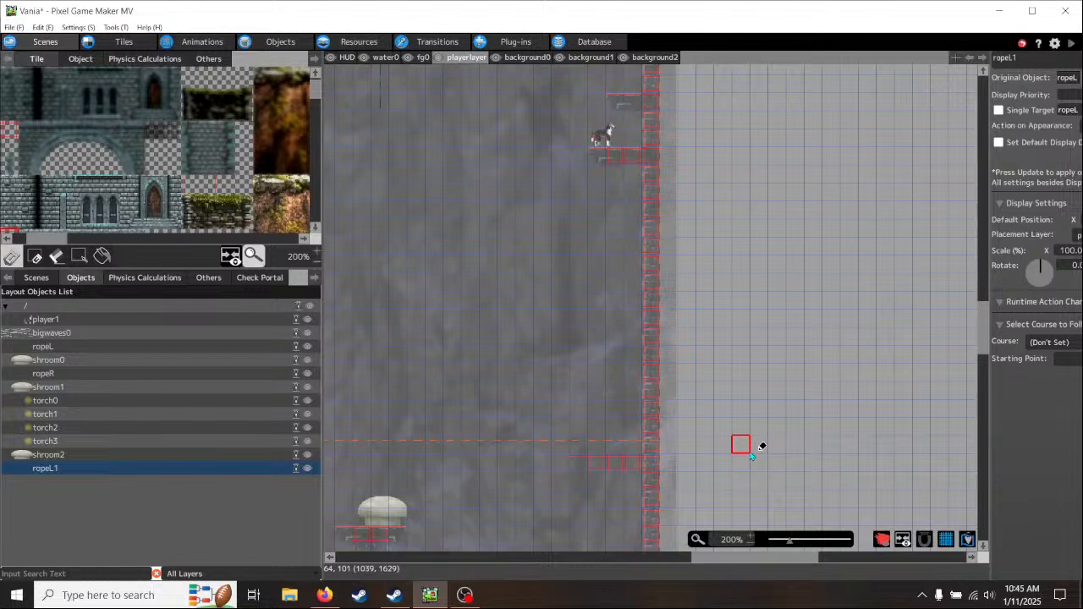
middle_click_drag(747, 462, 738, 372)
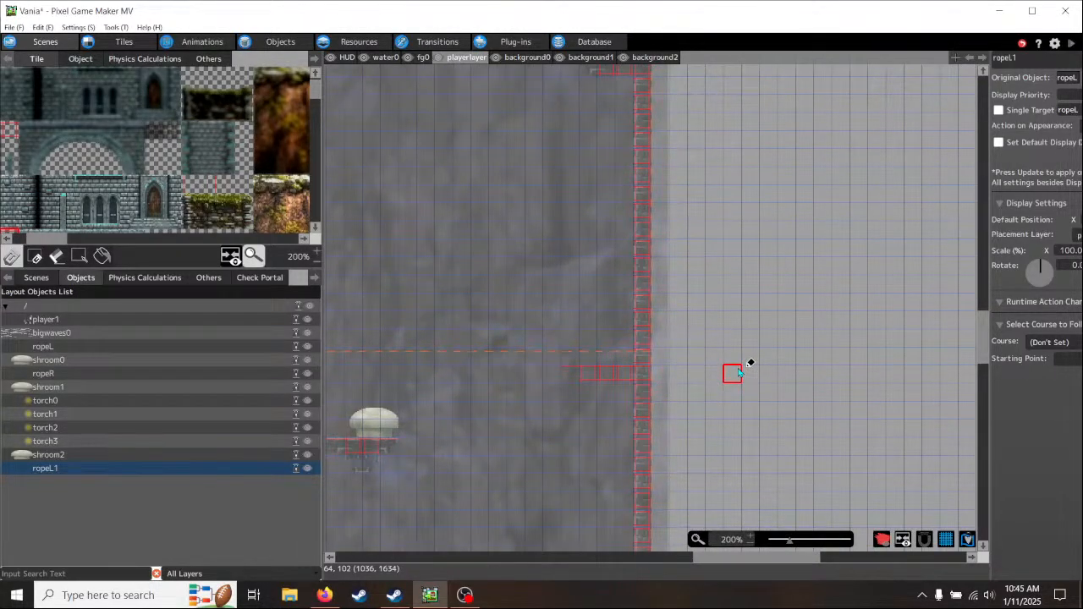
left_click(527, 57)
scroll(658, 385, "up", 3)
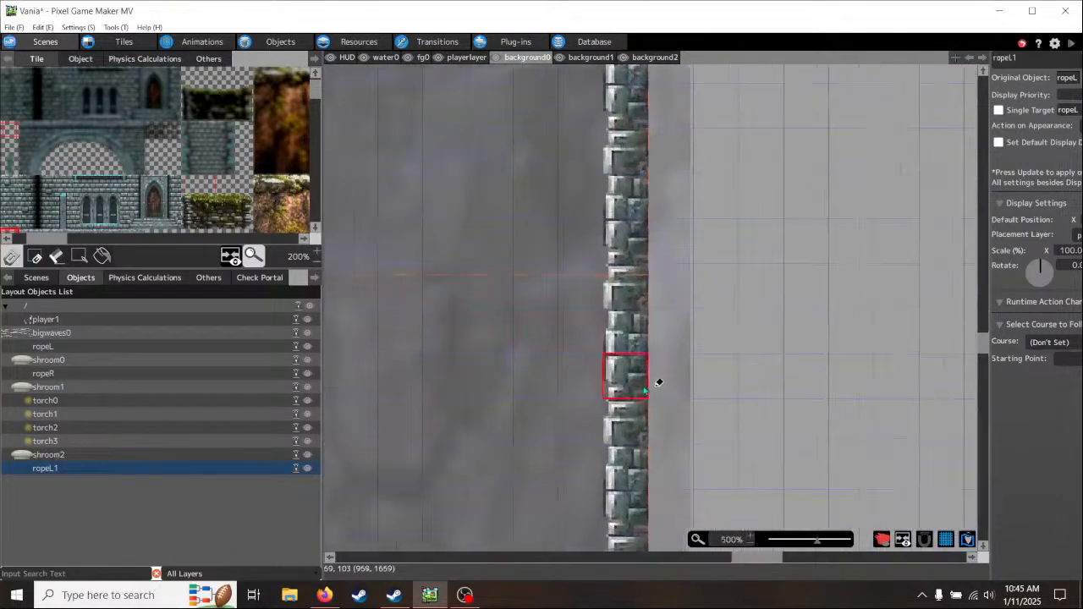
right_click(629, 346)
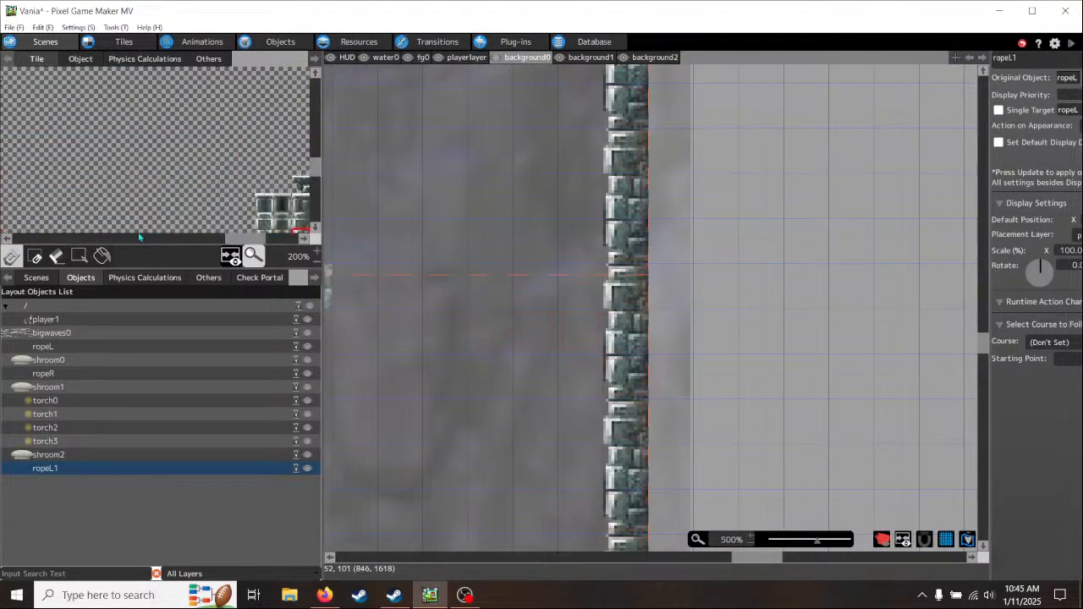
left_click_drag(242, 243, 267, 242)
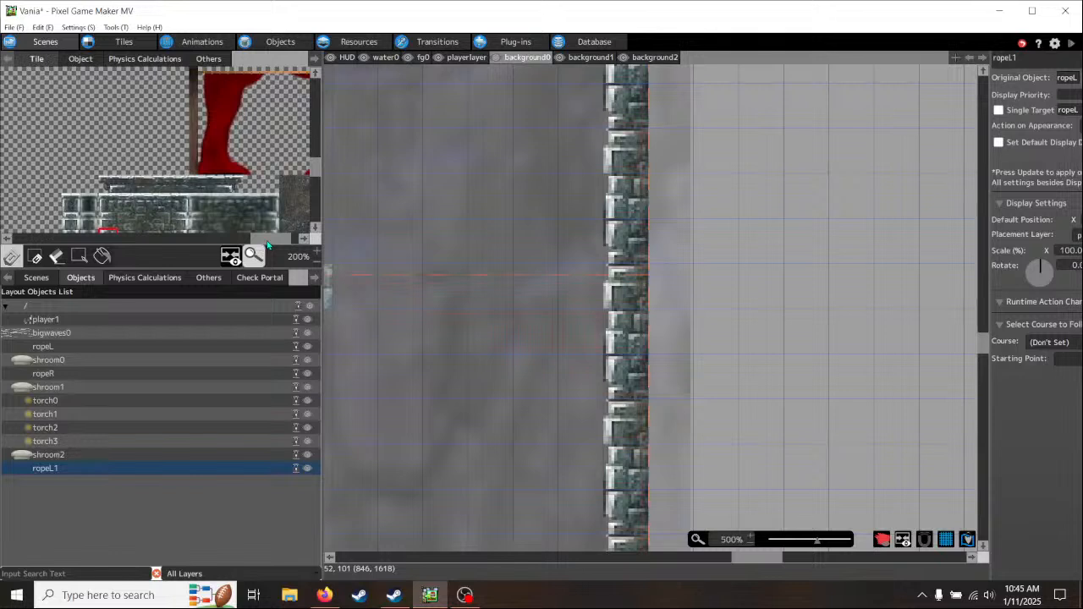
left_click_drag(101, 178, 152, 191)
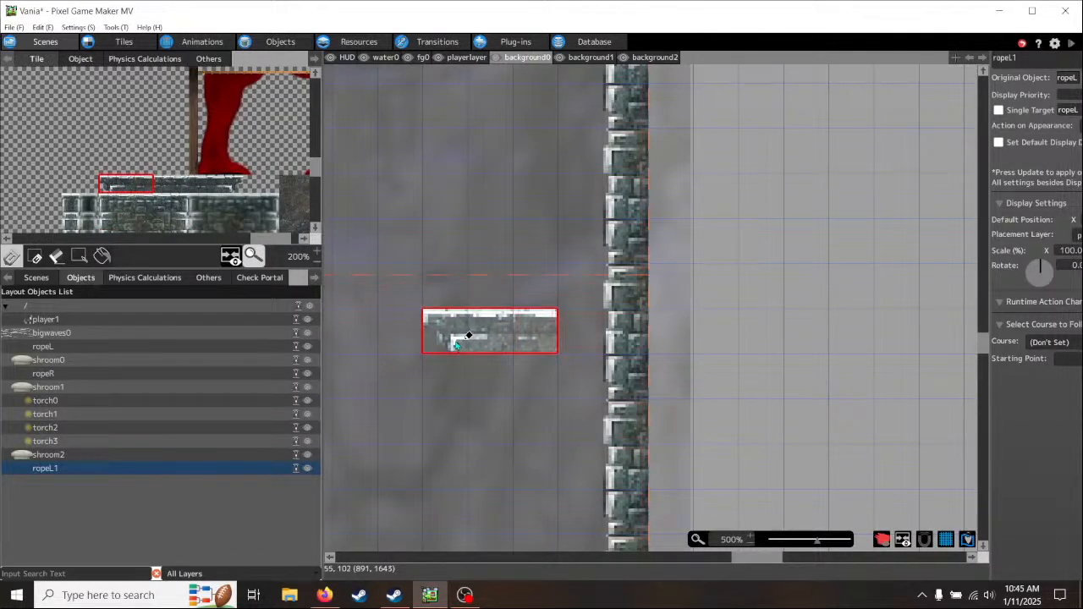
left_click(376, 338)
left_click_drag(101, 191, 170, 190)
left_click(454, 337)
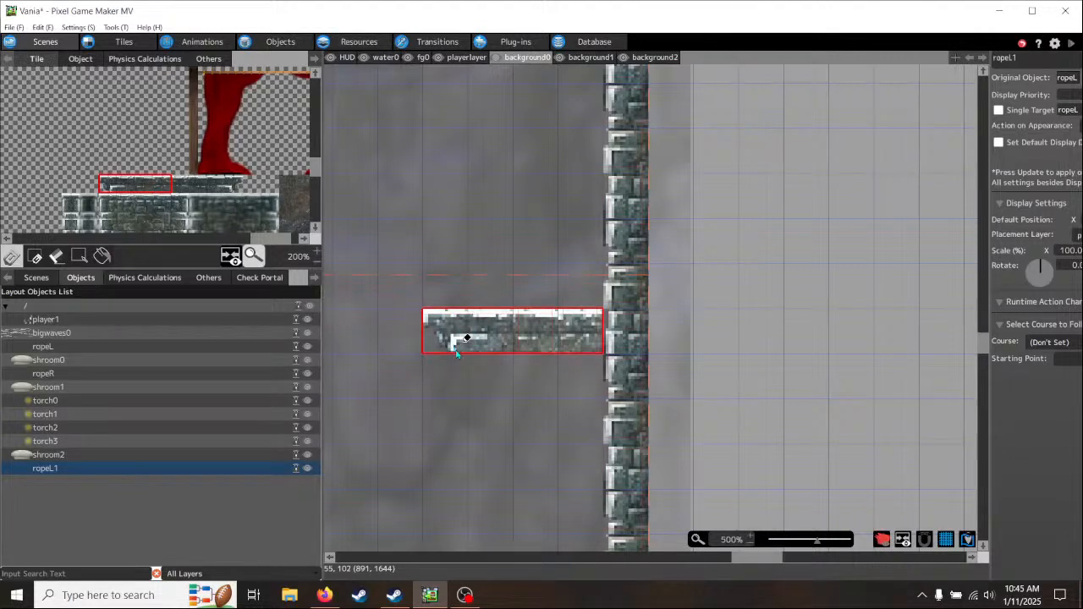
left_click(327, 201)
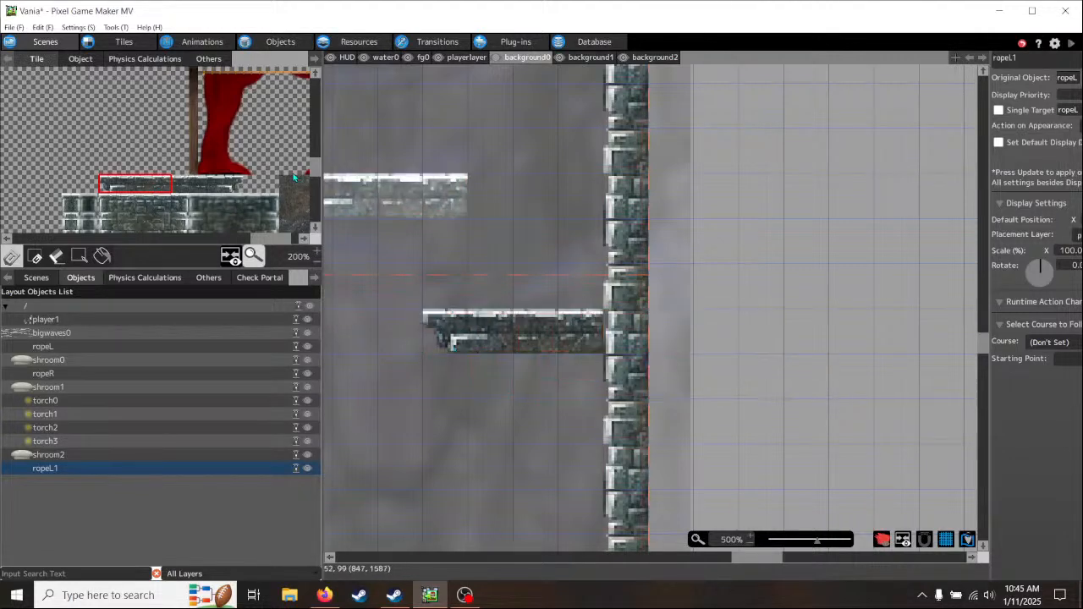
- Replace the wall tile where the new ledge meets the wall with a plain brick tile, and clear the tile brush
left_click(131, 219)
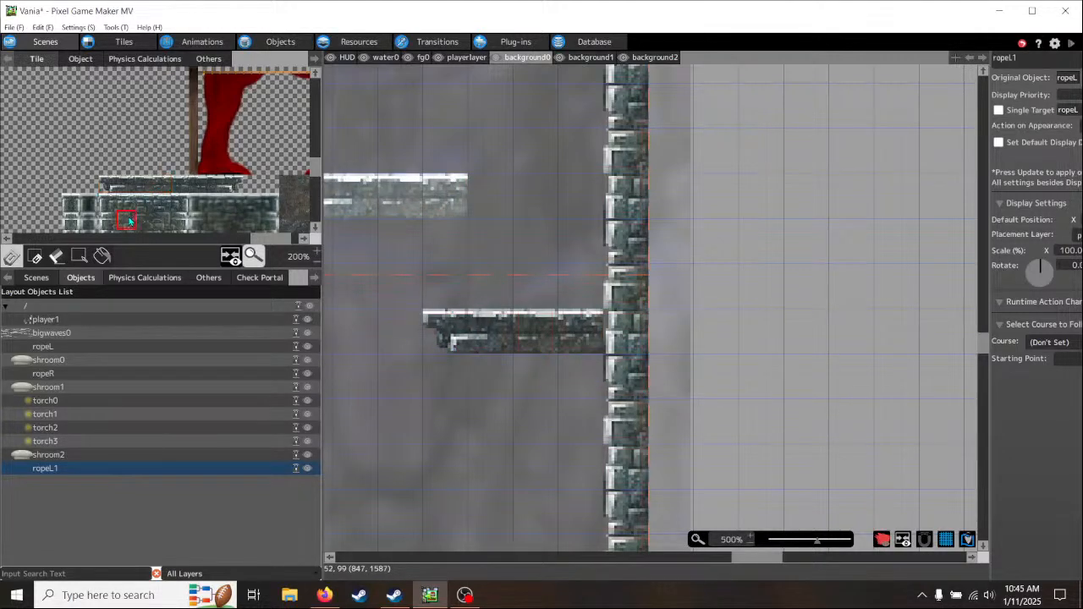
left_click(641, 334)
right_click(745, 347)
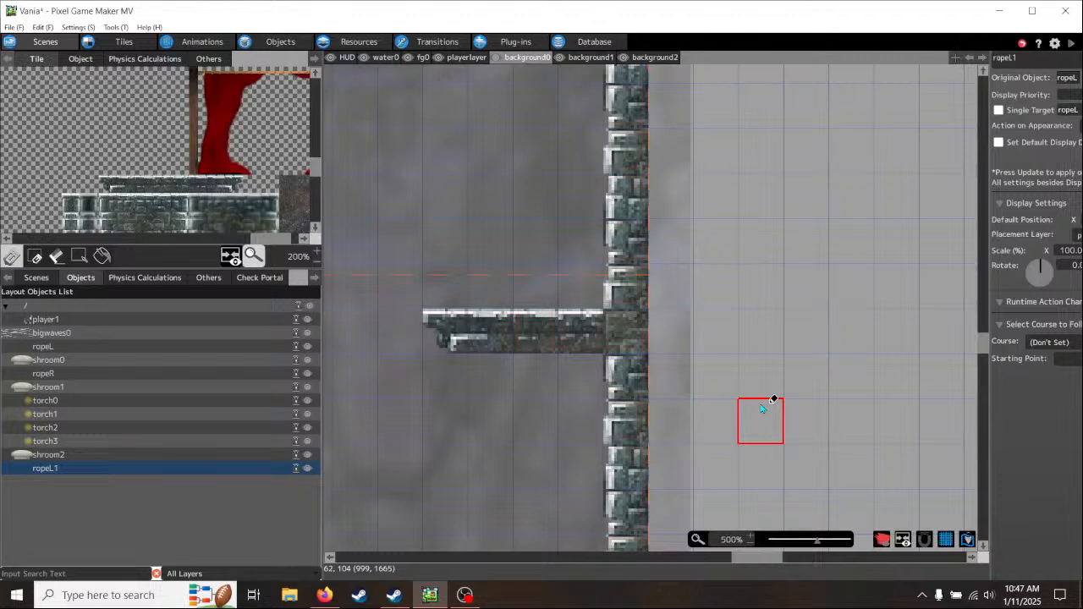
- Examine the distances between the wall ledges, the rope and the mushroom ledge on the background0 and playerlayer layers
scroll(760, 408, "down", 3)
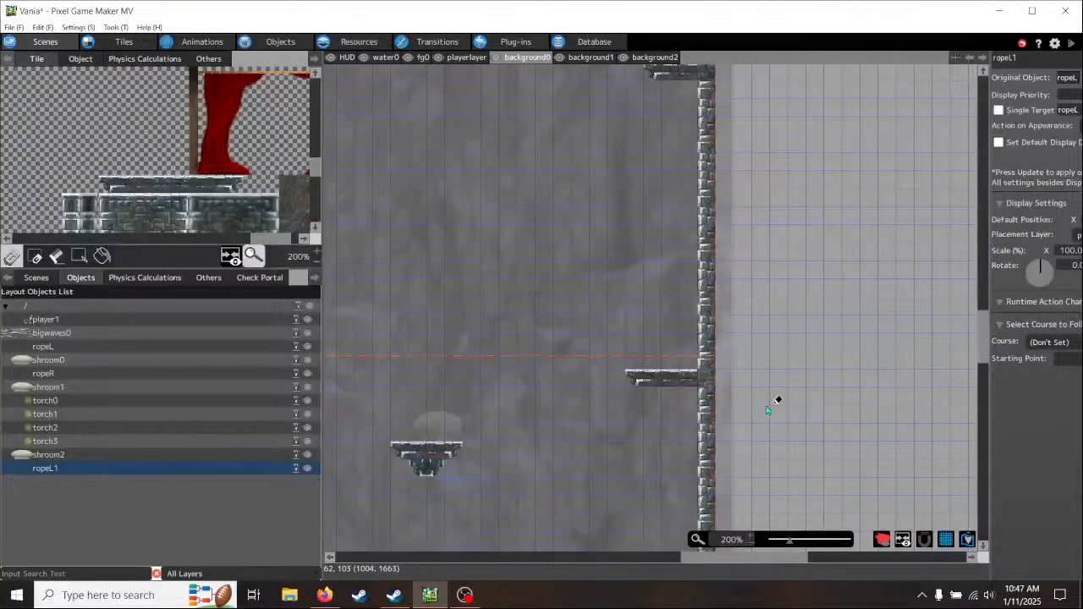
left_click(467, 58)
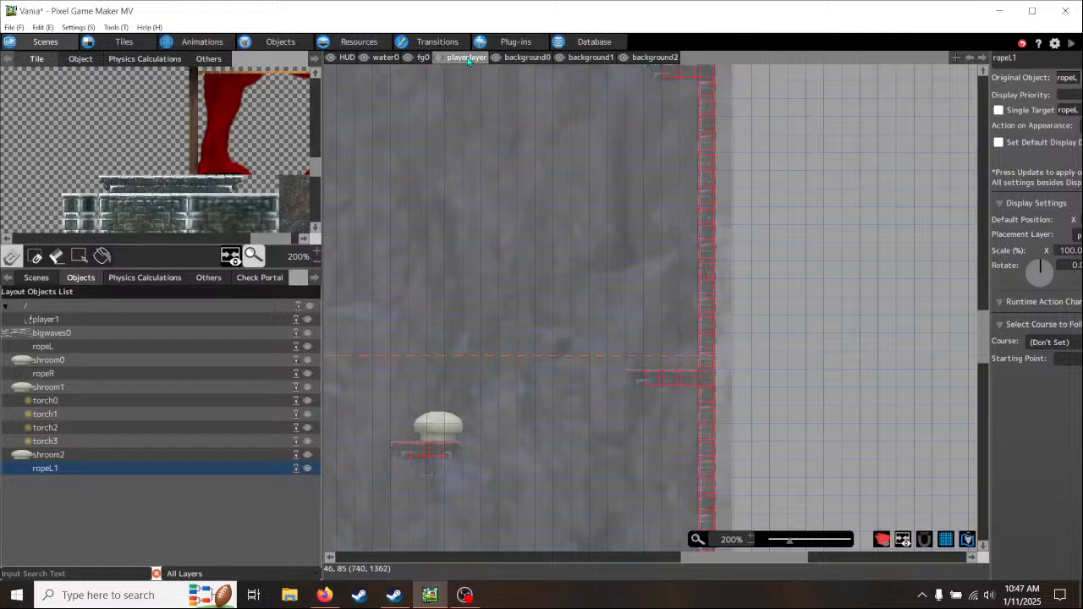
left_click(529, 58)
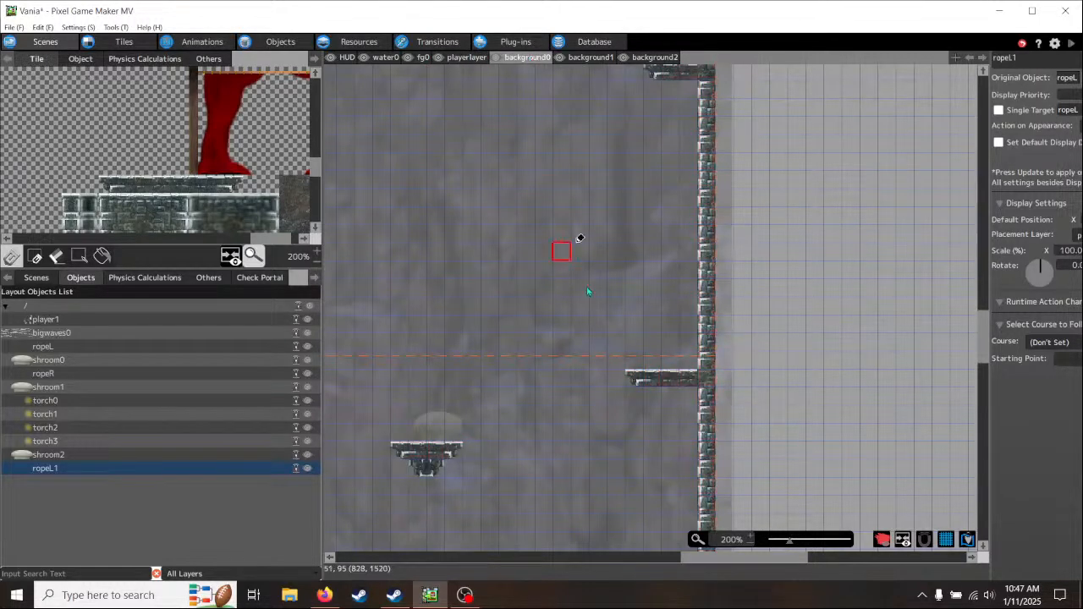
middle_click_drag(513, 241, 555, 286)
middle_click_drag(612, 368, 546, 245)
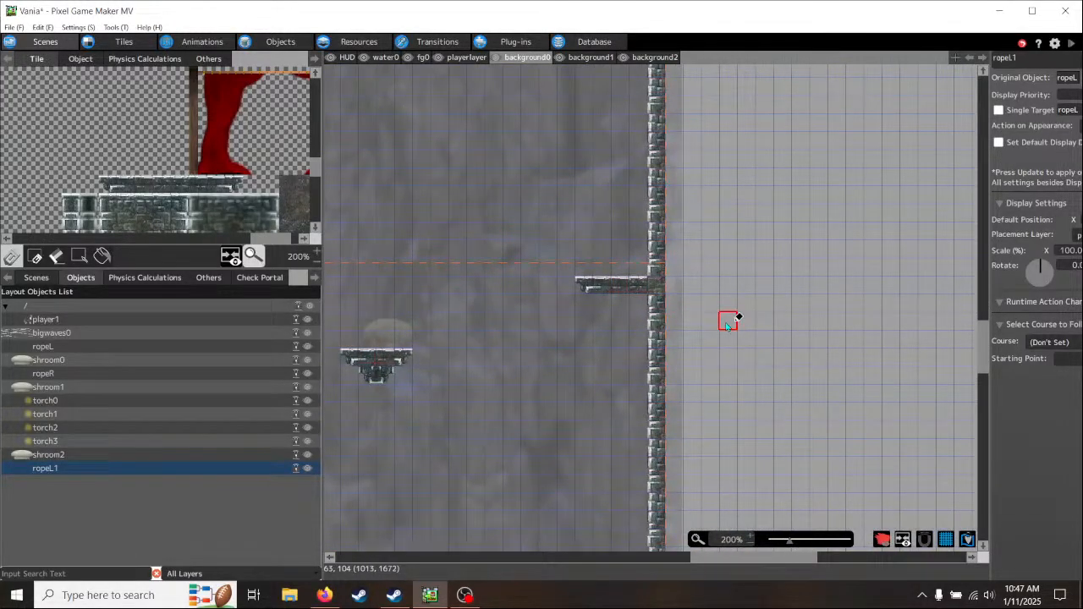
middle_click_drag(438, 244, 664, 377)
middle_click_drag(598, 271, 563, 434)
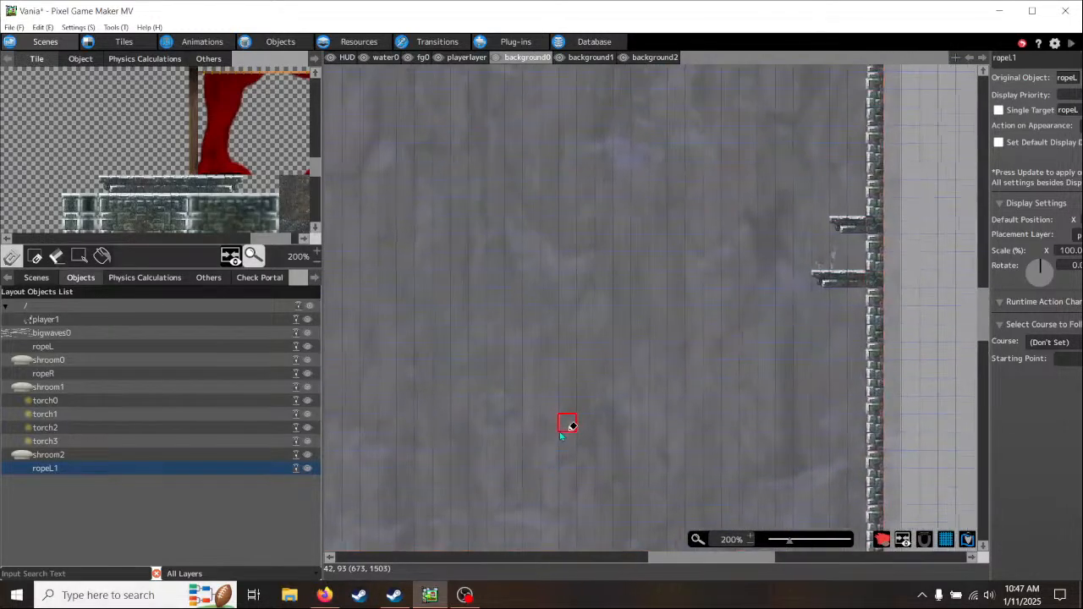
mouse_move(559, 266)
middle_mouse_down()
mouse_move(538, 321)
mouse_move(546, 418)
mouse_move(547, 291)
middle_mouse_up()
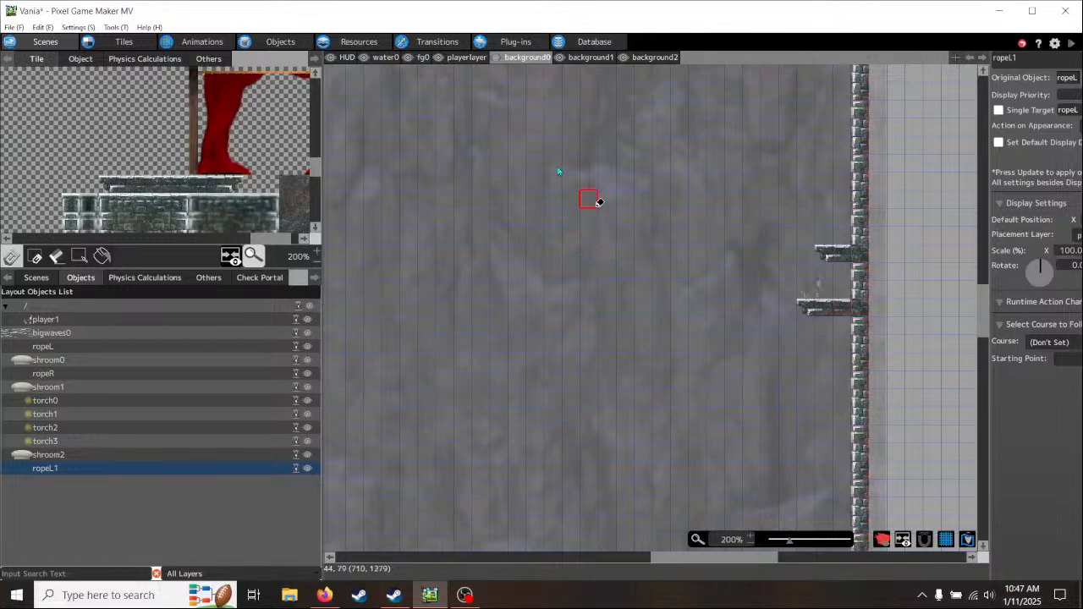
left_click(468, 57)
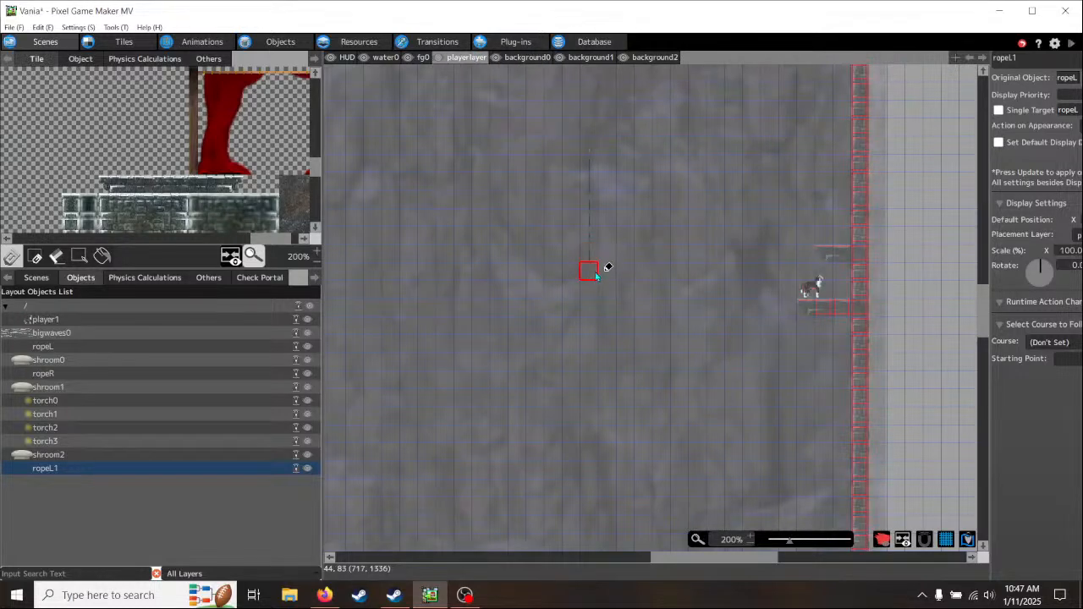
middle_click_drag(715, 470, 676, 293)
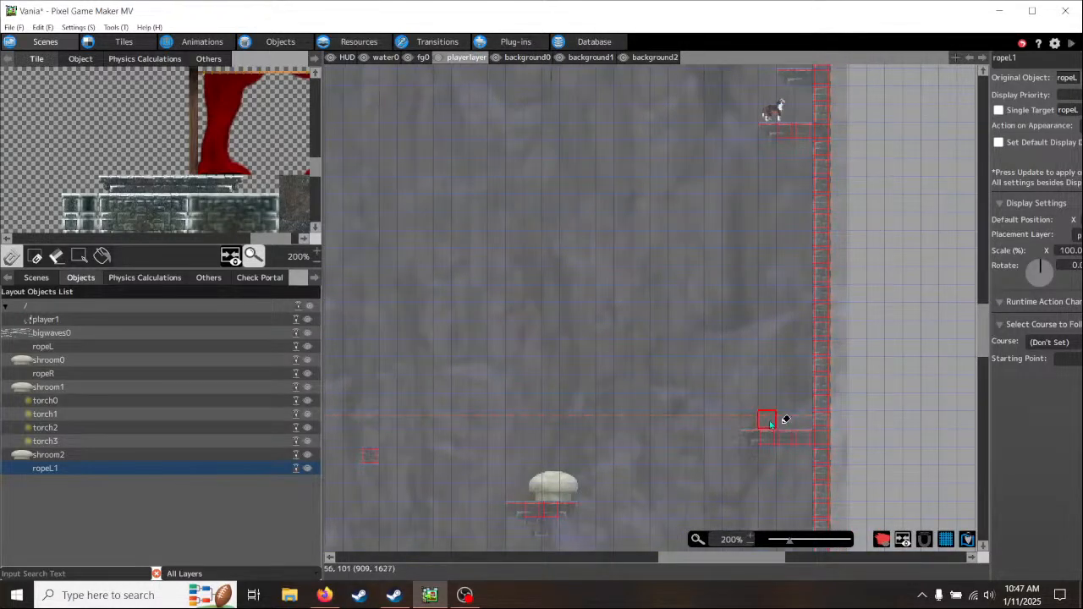
middle_click_drag(606, 260, 634, 341)
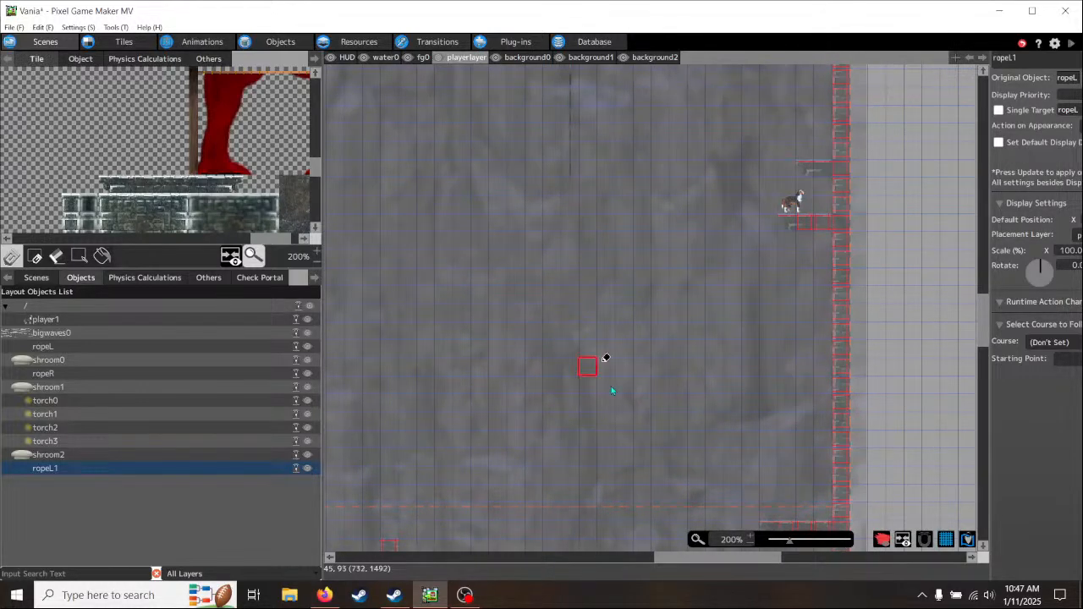
middle_click_drag(628, 397, 611, 483)
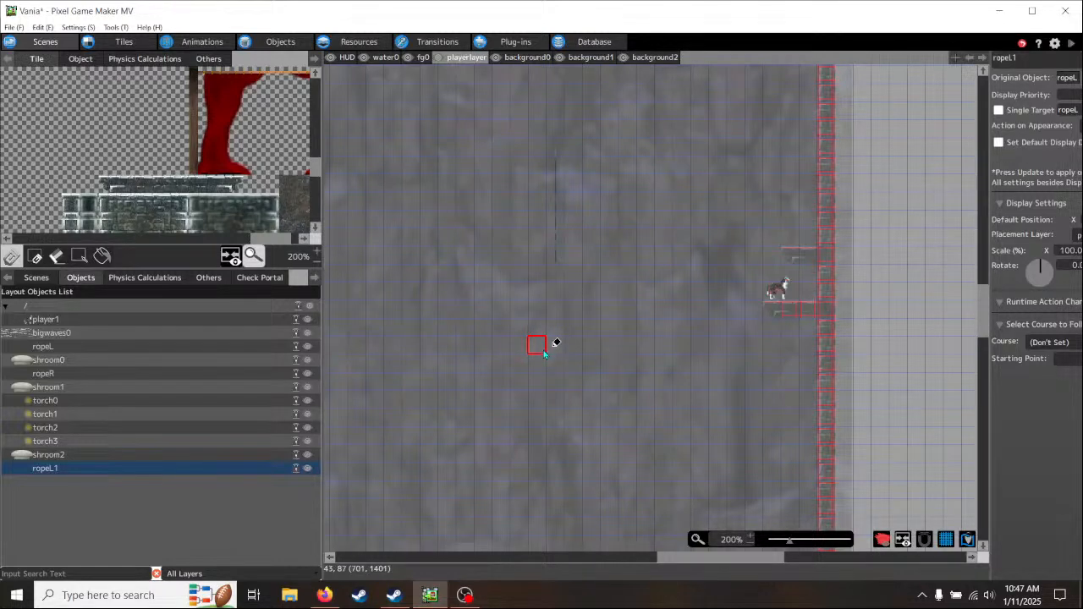
middle_click_drag(603, 413, 599, 269)
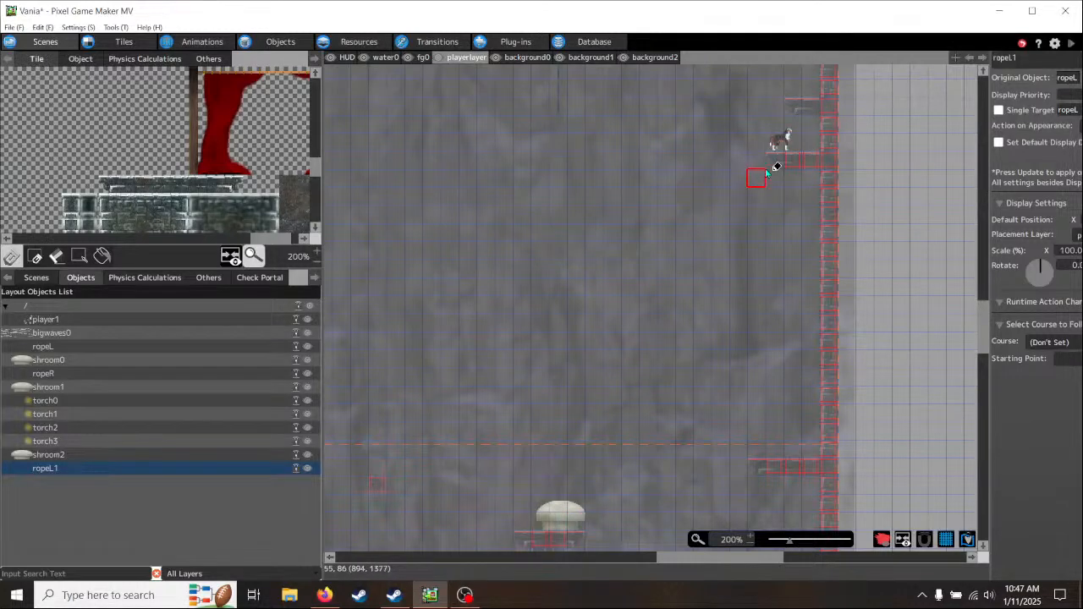
middle_click_drag(629, 210, 620, 371)
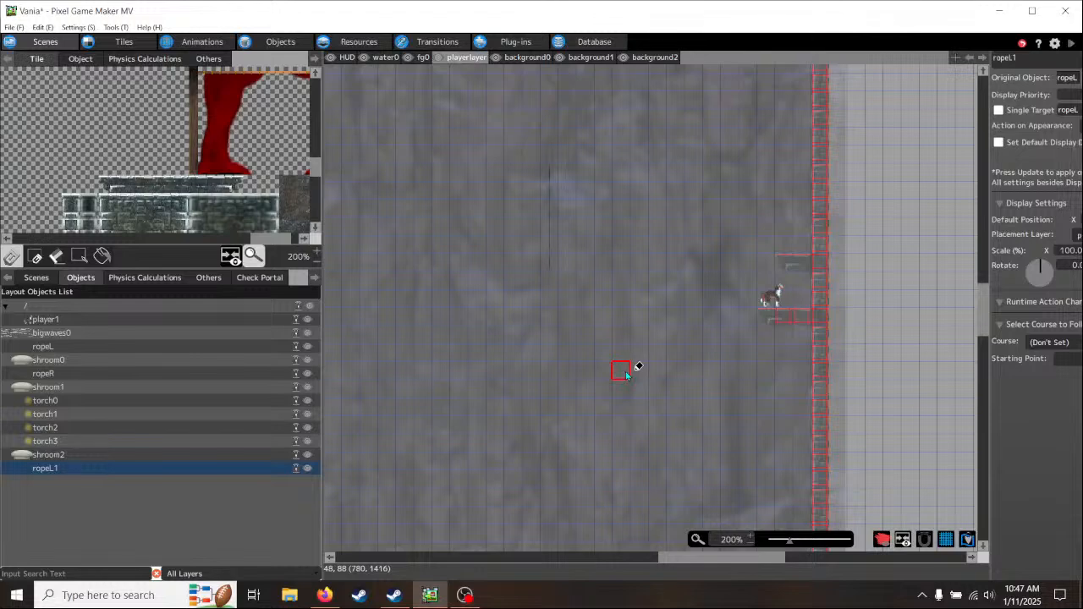
middle_click_drag(651, 413, 641, 277)
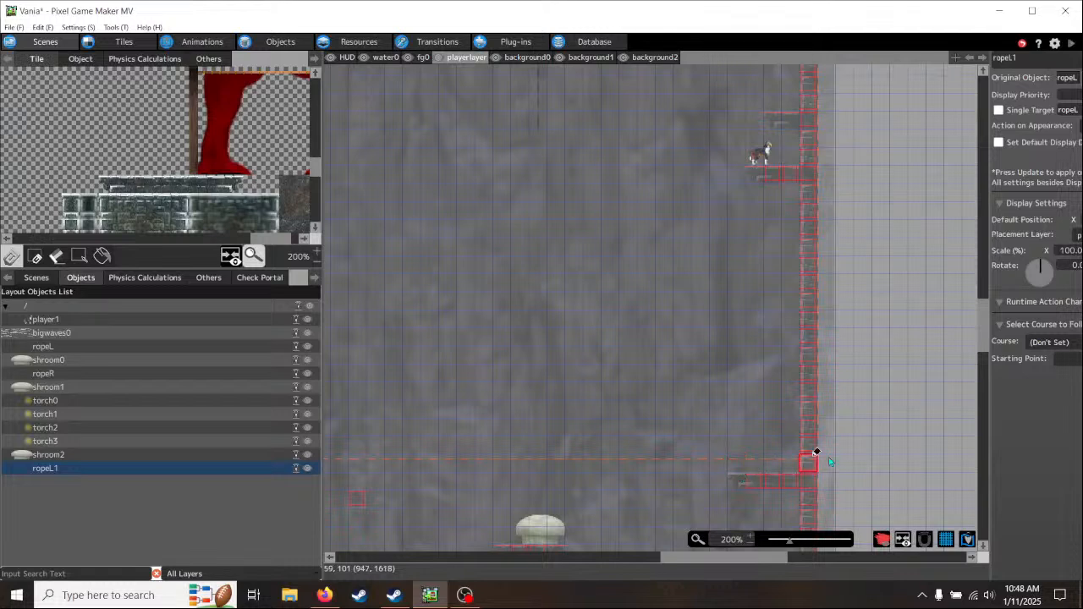
- On the playerlayer, paint a four-tile floating collision row below and away from the player's ledge, with boxed tiles in its two middle cells
right_click(760, 174)
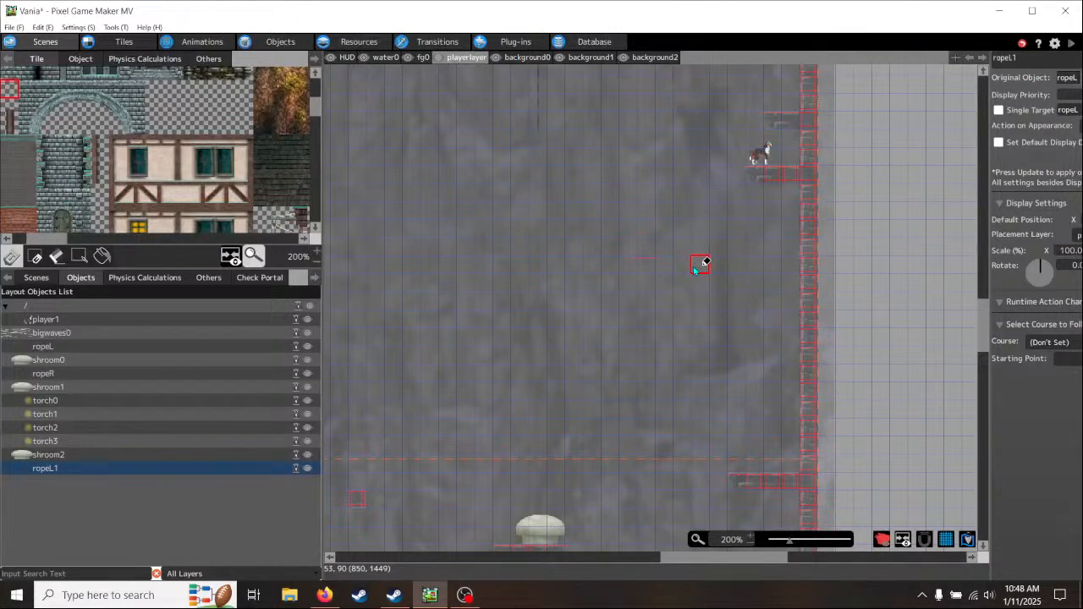
right_click(808, 286)
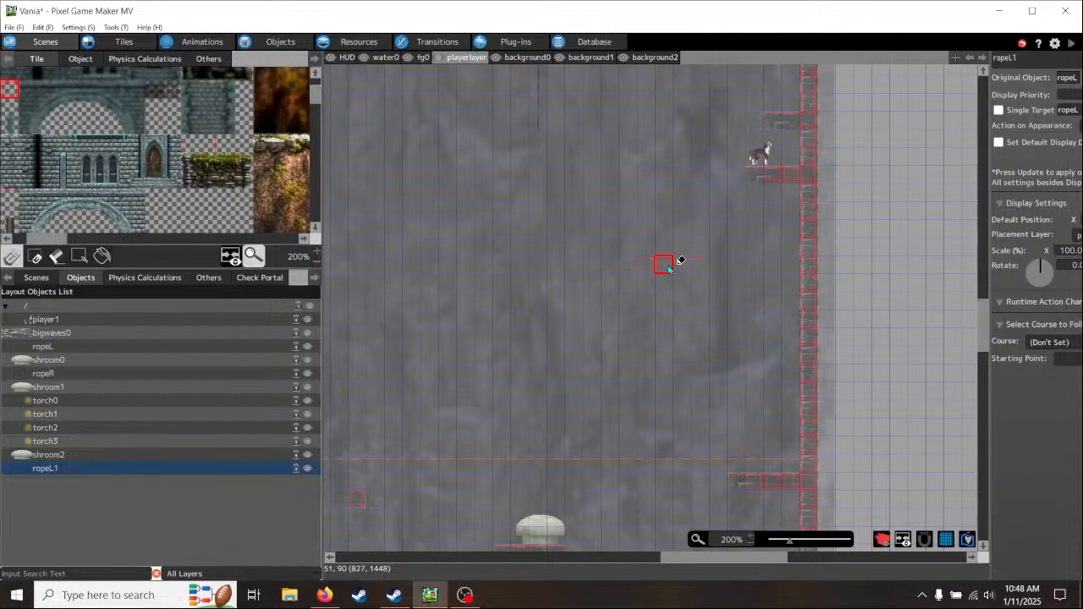
left_click_drag(668, 268, 690, 264)
- On the background0 layer, paint a four-tile floating brick platform with both ends capped over the new collision row
left_click(520, 57)
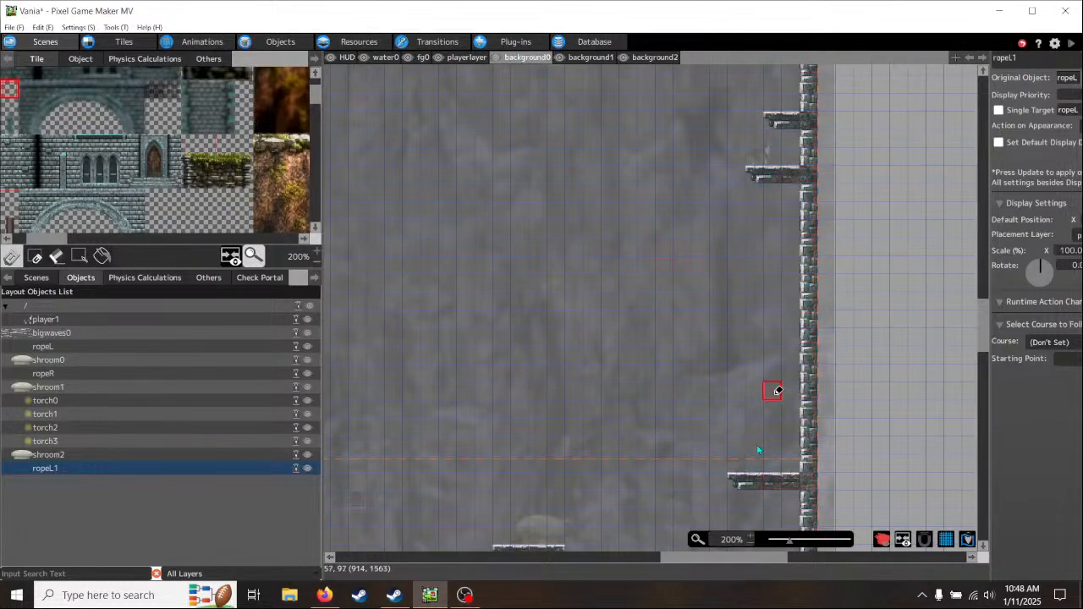
right_click(737, 481)
scroll(260, 177, "down", 3)
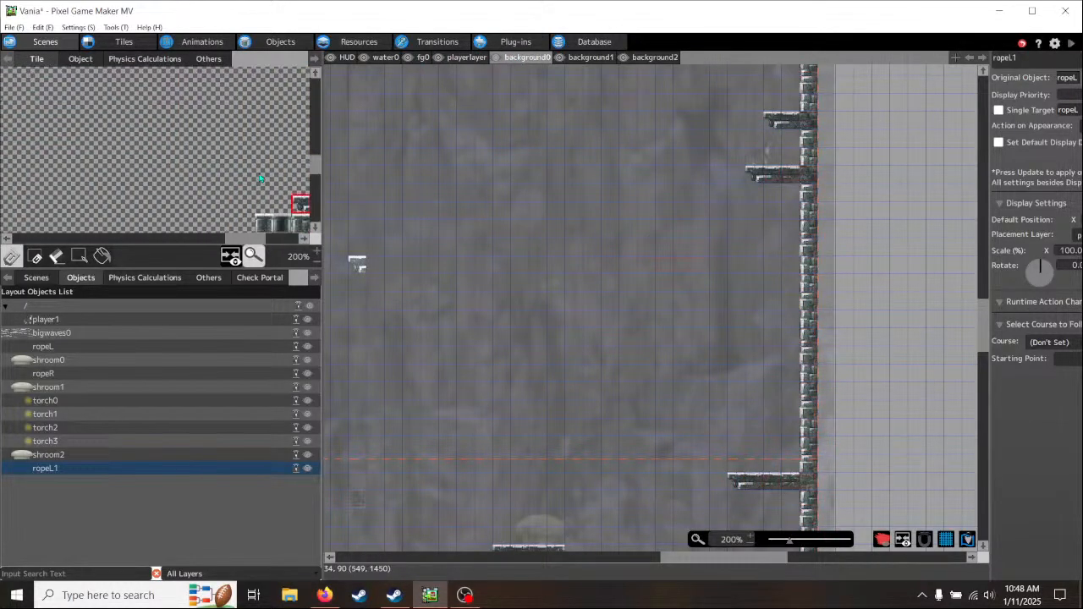
left_click_drag(252, 241, 284, 243)
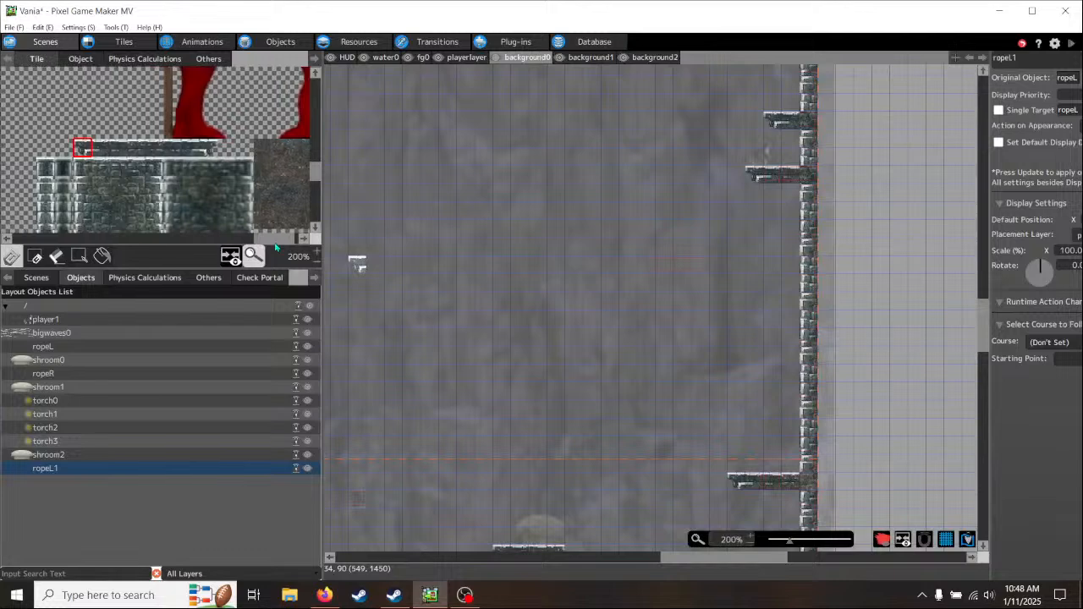
scroll(684, 278, "up", 3)
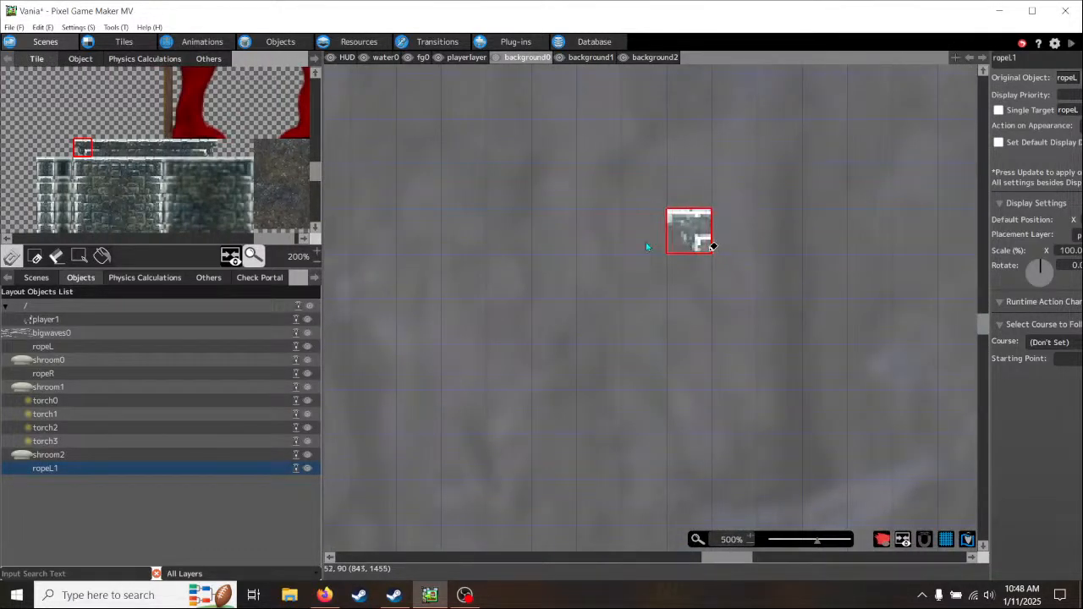
left_click(600, 232)
left_click_drag(88, 151, 107, 151)
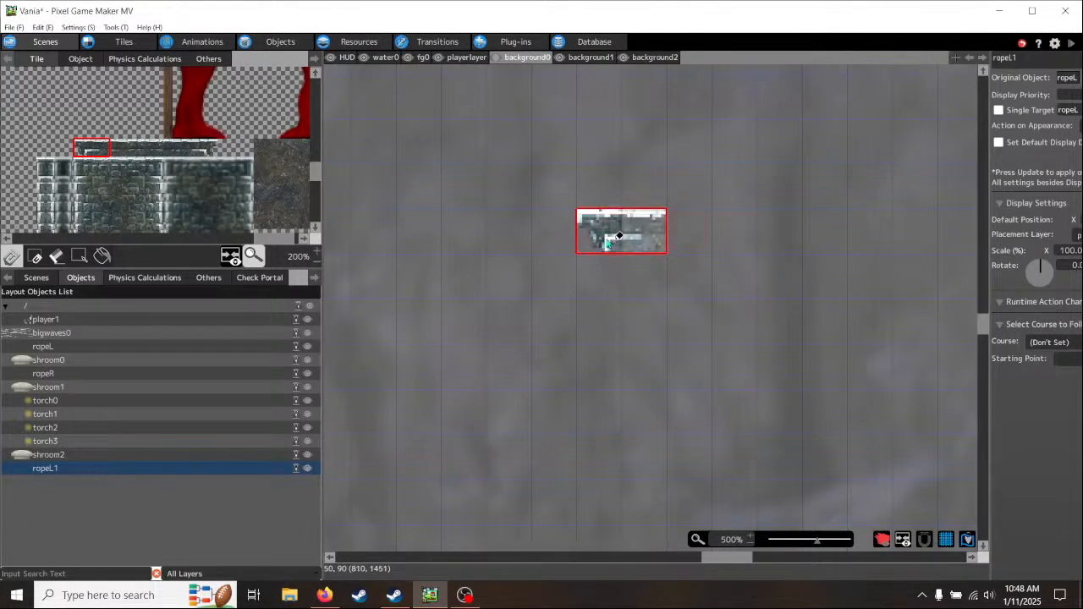
left_click(601, 212)
left_click(376, 170)
left_click_drag(215, 151, 188, 151)
left_click(694, 232)
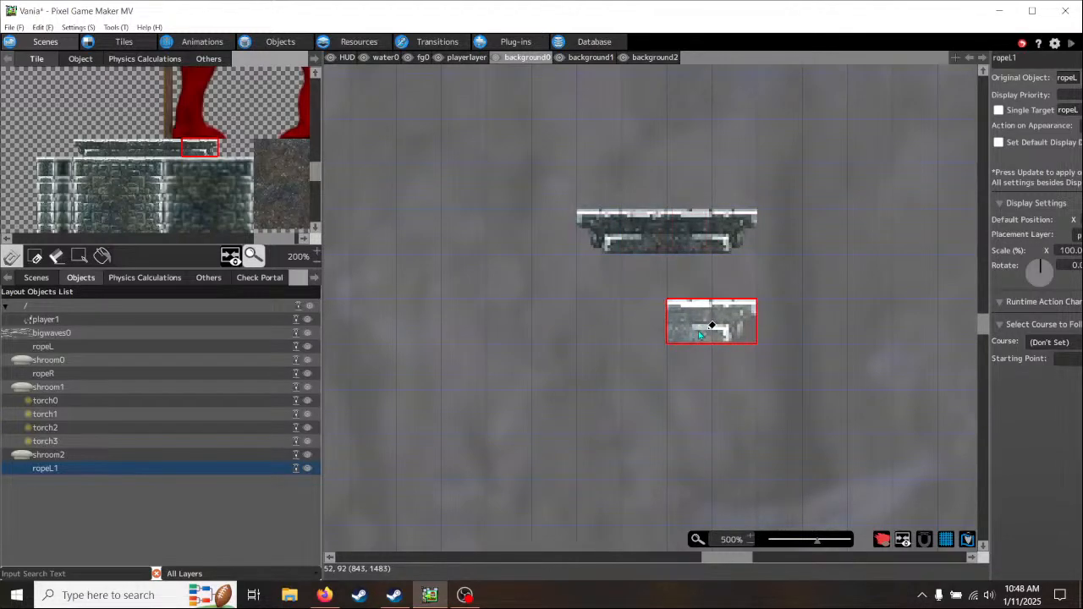
scroll(699, 334, "down", 3)
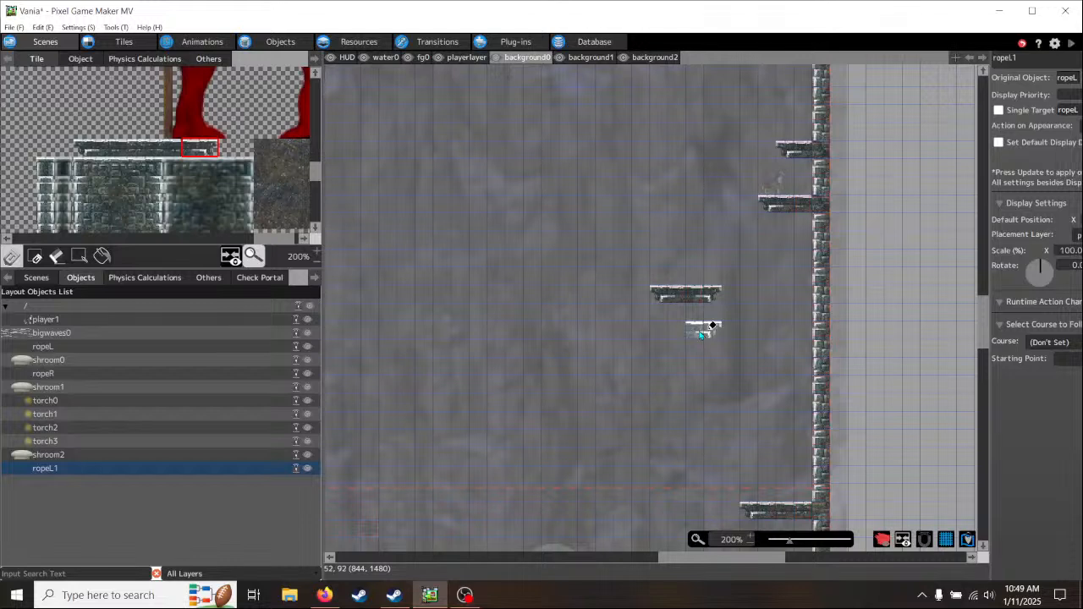
left_click_drag(713, 325, 695, 487)
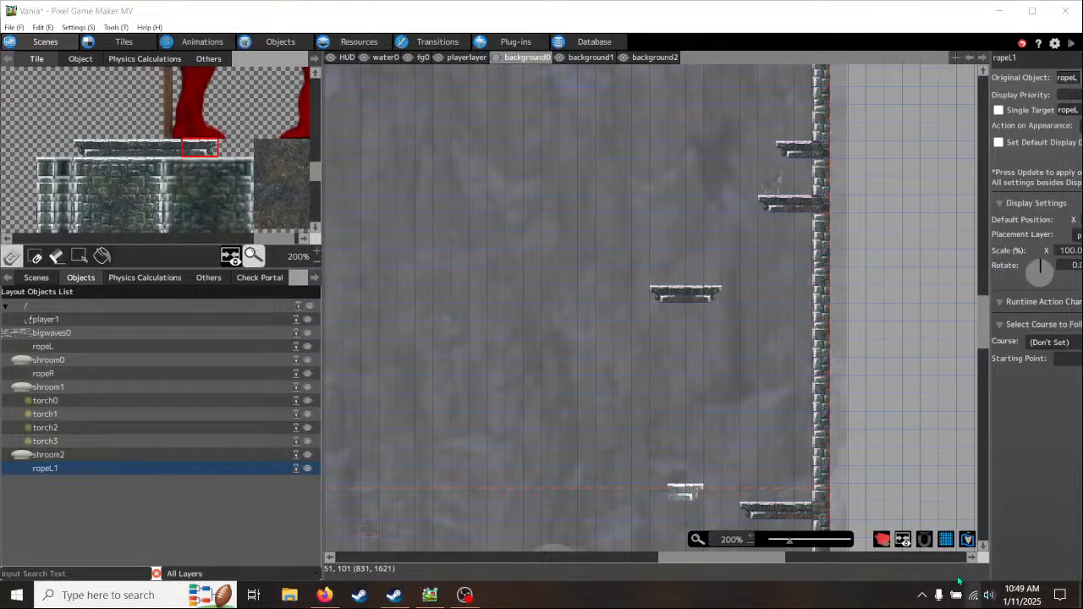
left_click(989, 595)
left_click_drag(940, 563, 956, 563)
left_click_drag(678, 494, 890, 316)
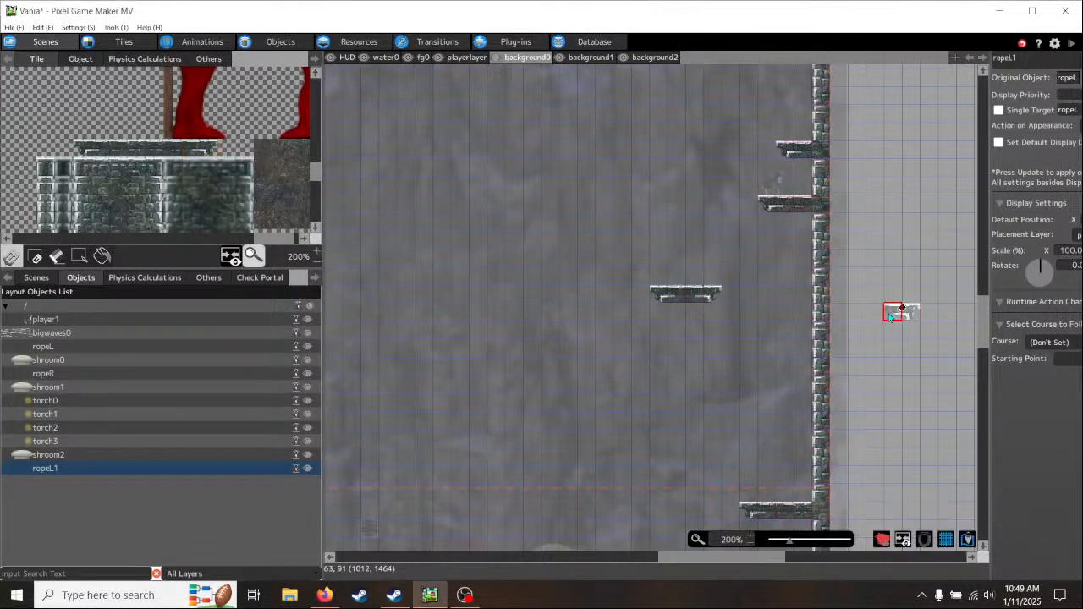
right_click(890, 317)
left_click(465, 596)
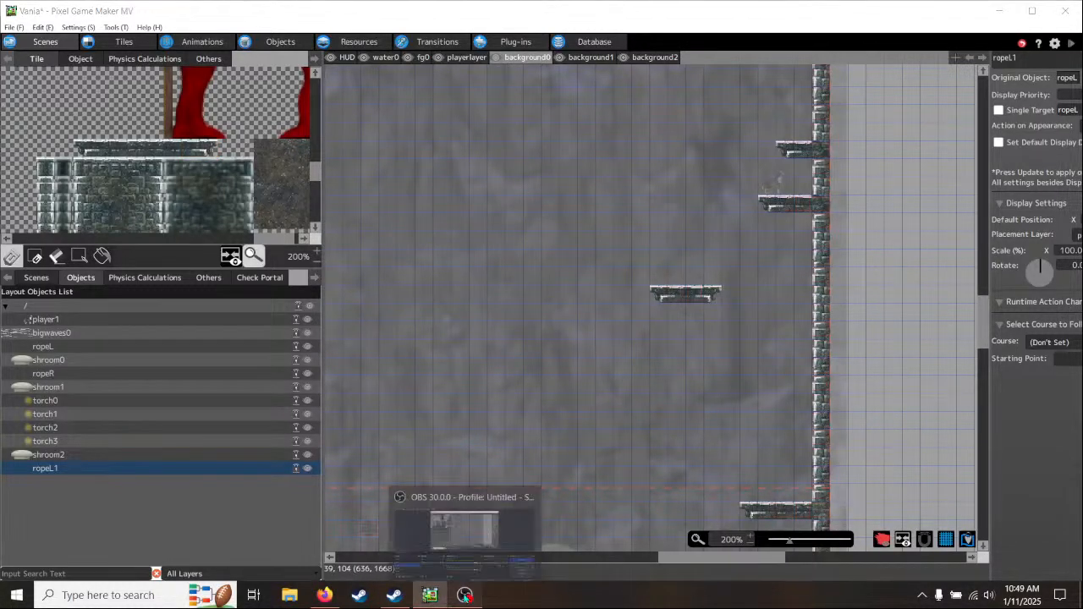
- In OBS, set the Mic/Aux volume to 200% in the advanced audio properties and close them
left_click(663, 492)
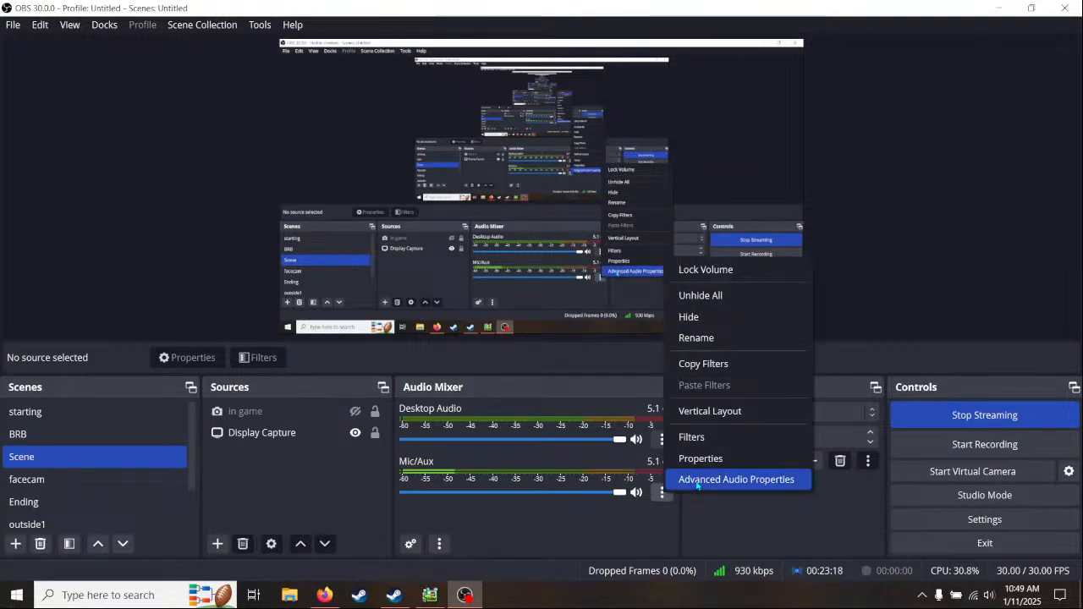
left_click(697, 483)
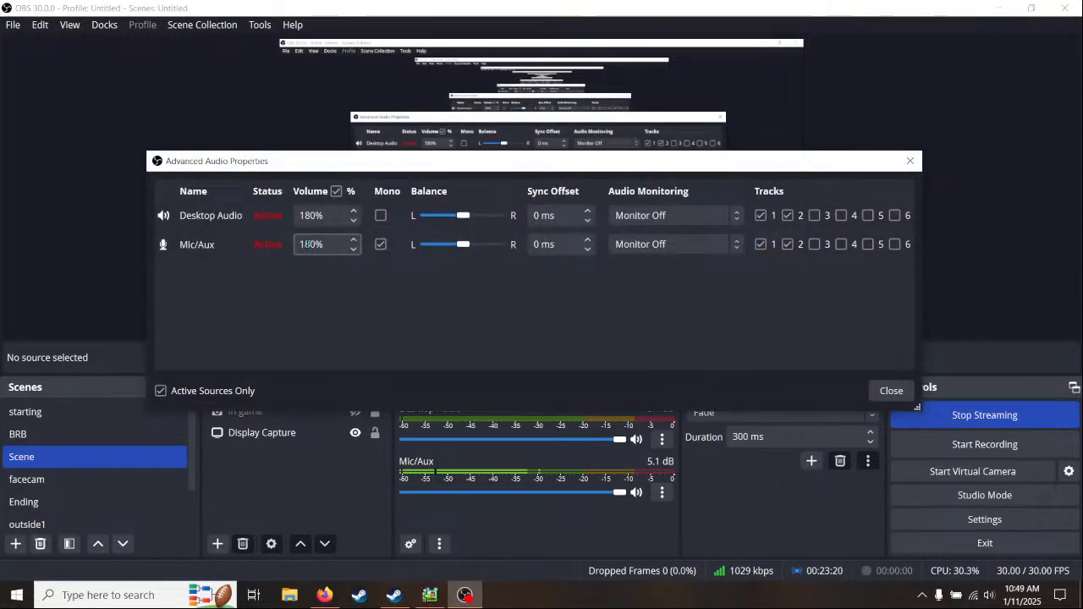
left_click_drag(313, 245, 289, 246)
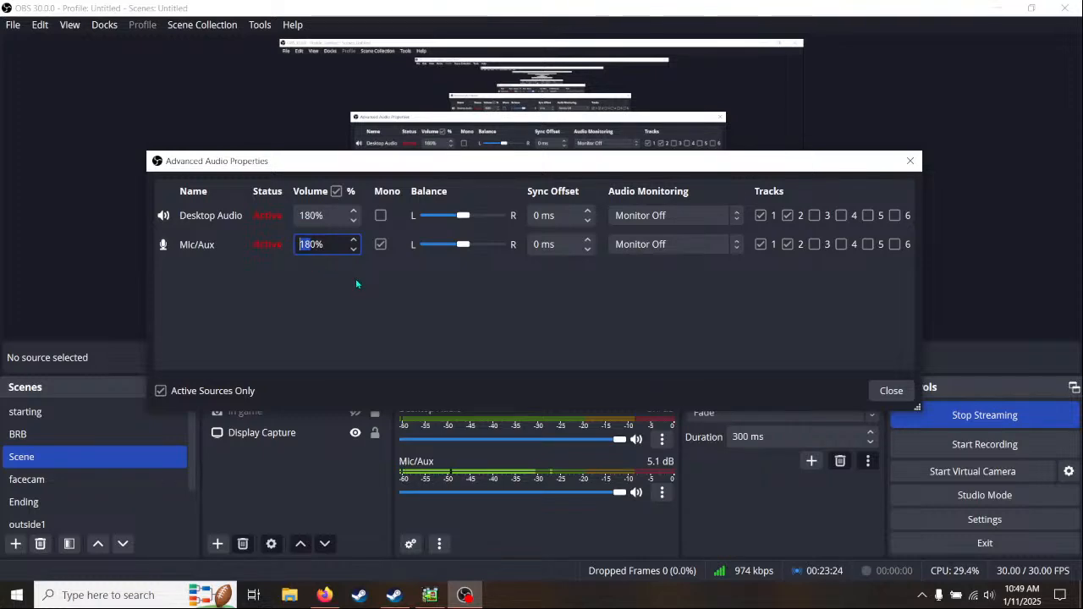
type("20")
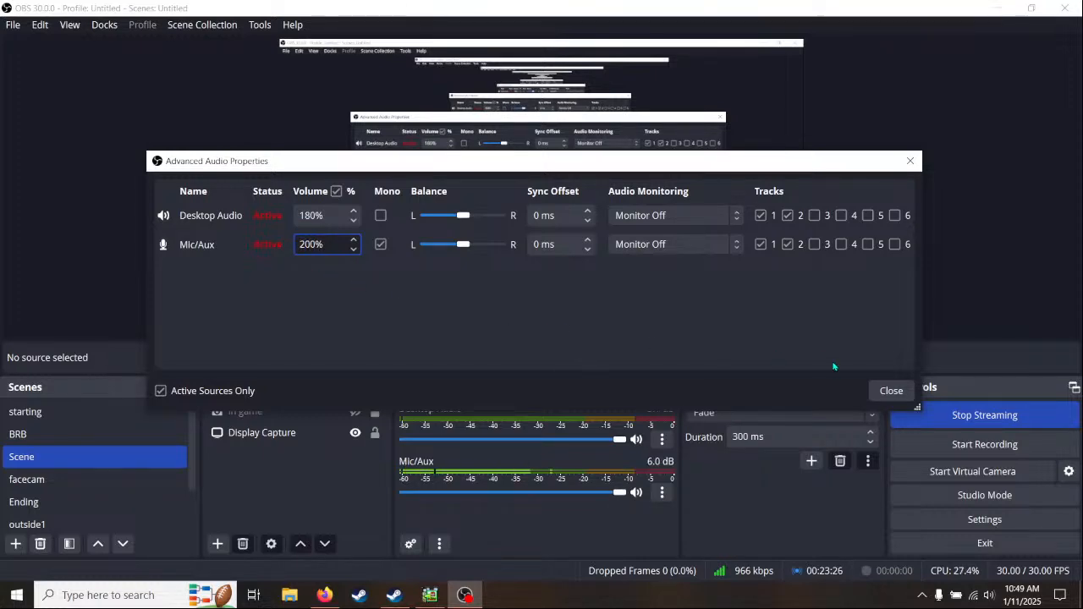
left_click(891, 390)
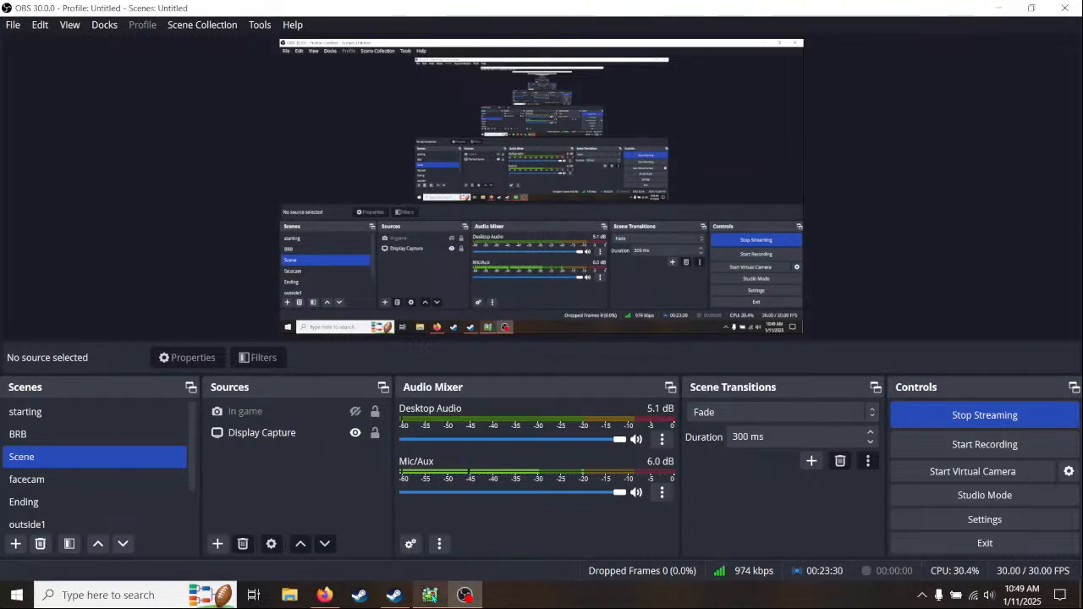
- Switch back to Pixel Game Maker MV and examine the ledges and platforms down the cliff on the background0 and background2 layers
left_click(430, 595)
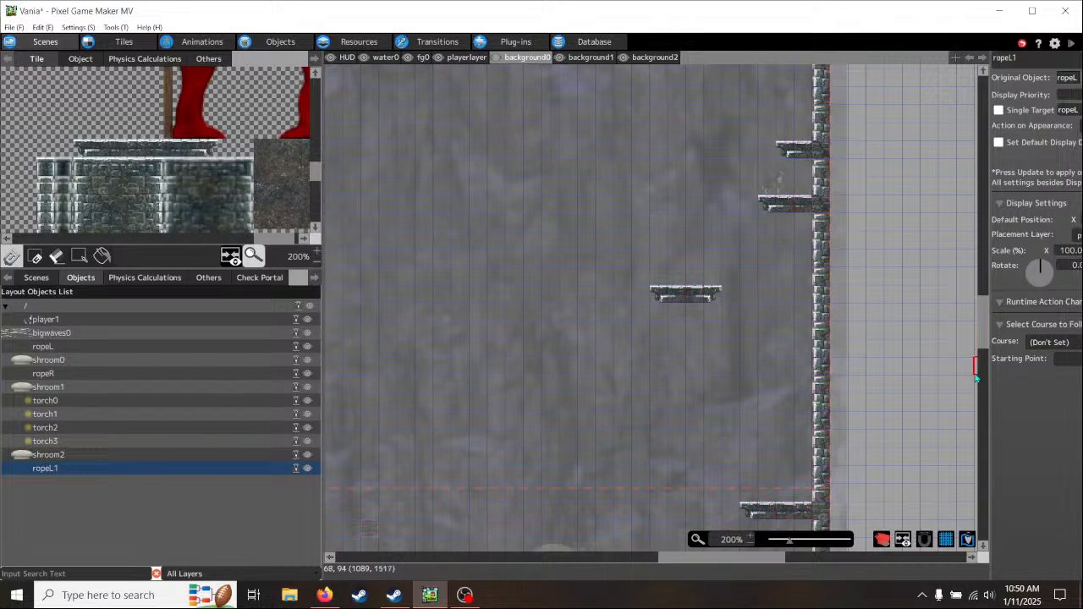
middle_click_drag(871, 315, 756, 481)
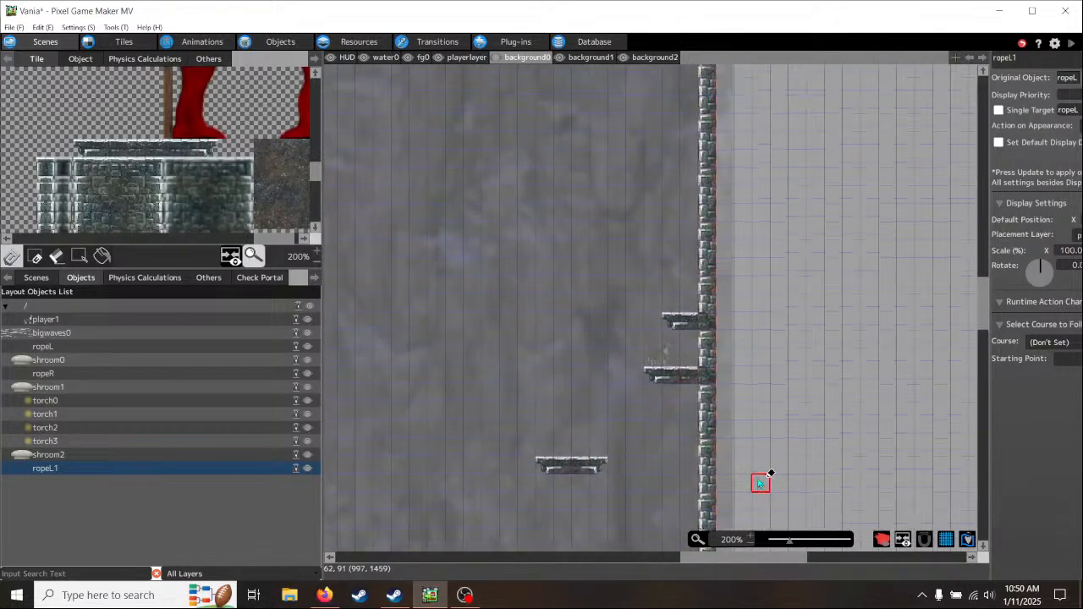
middle_click_drag(798, 412, 849, 127)
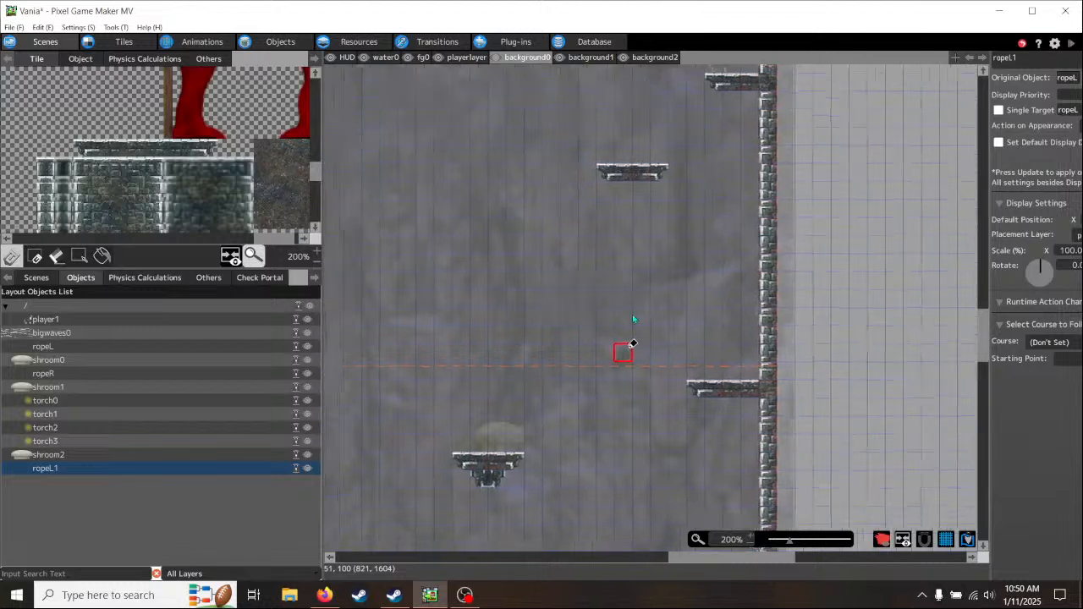
middle_click_drag(633, 314, 693, 128)
middle_click_drag(637, 416, 603, 165)
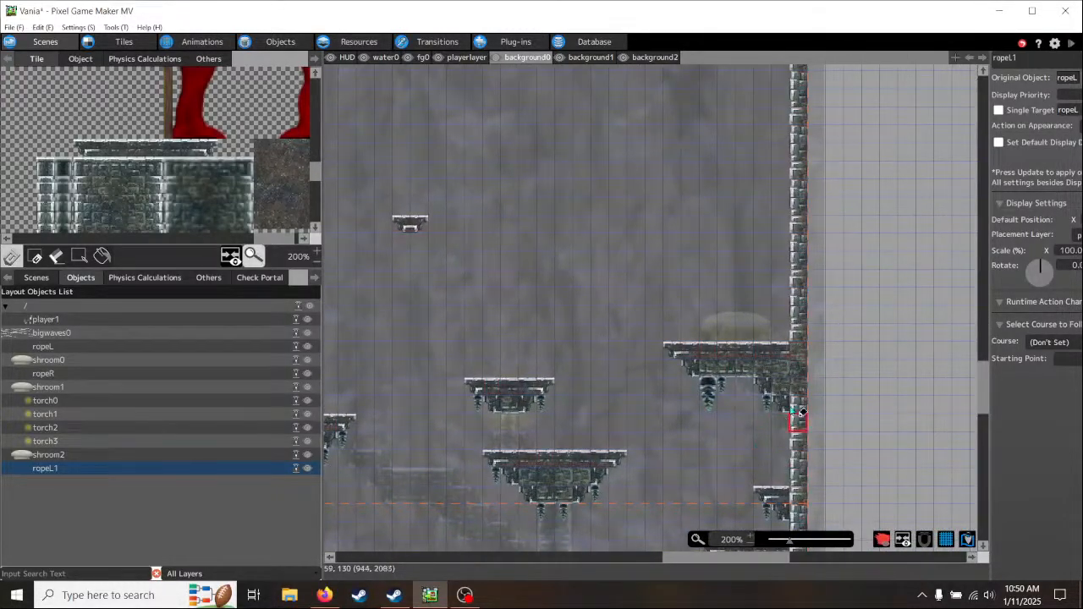
middle_click_drag(677, 147, 725, 314)
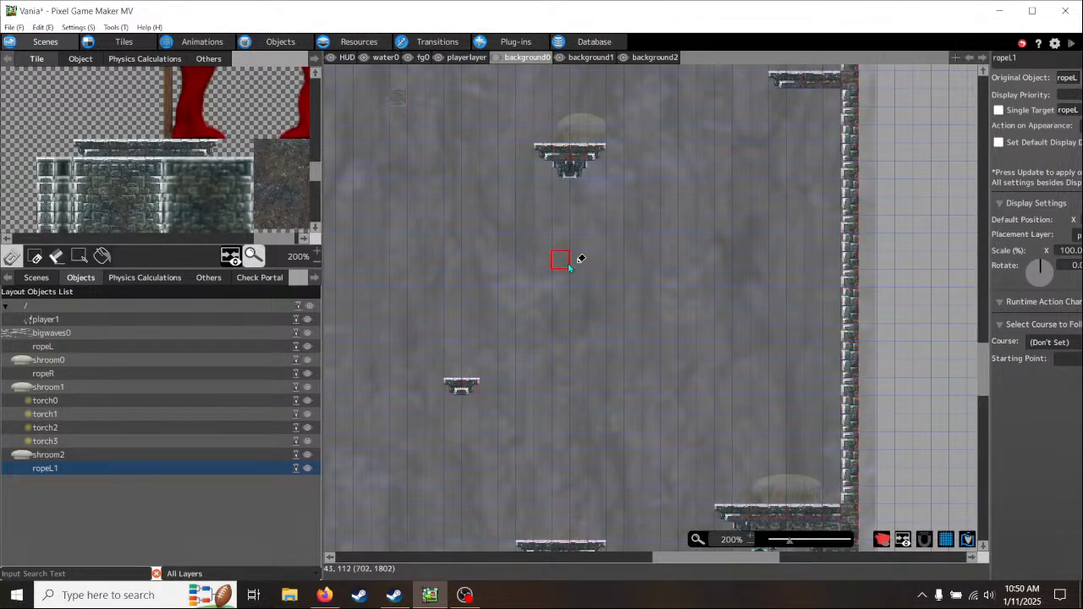
middle_click_drag(643, 361, 503, 127)
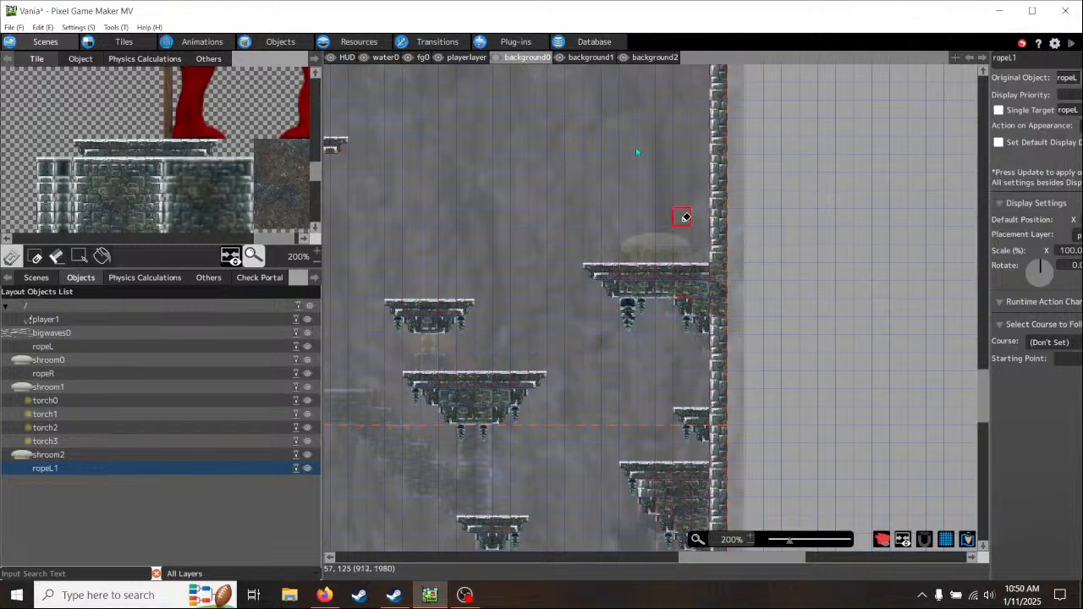
left_click(655, 57)
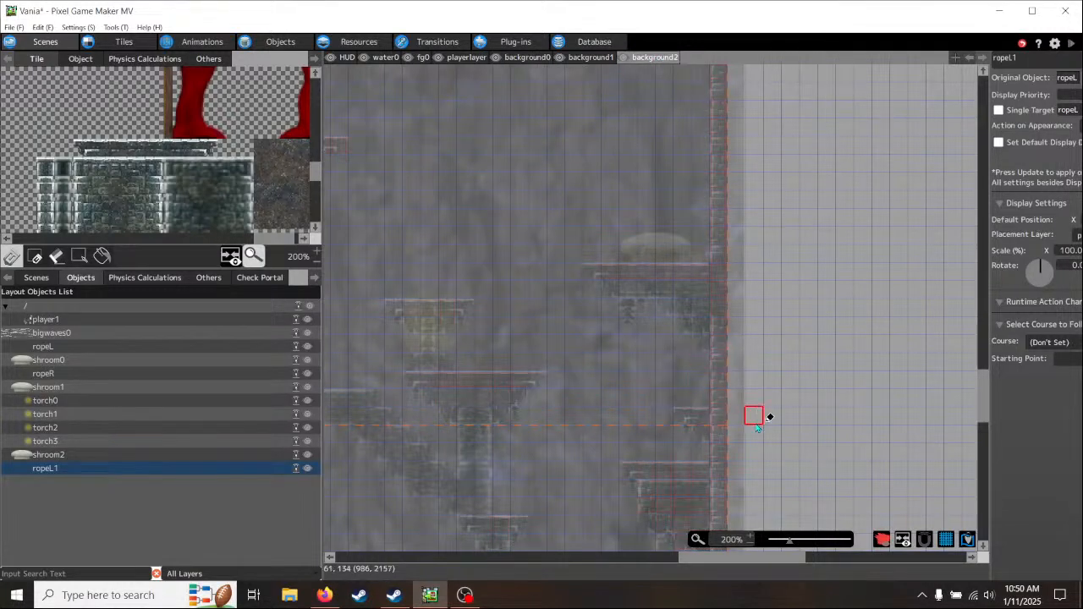
middle_click_drag(706, 438, 663, 460)
- On the background1 layer, paint a three-tile diagonal lower edge of slanted brick descending leftward from the small two-tile floating platform
left_click(592, 57)
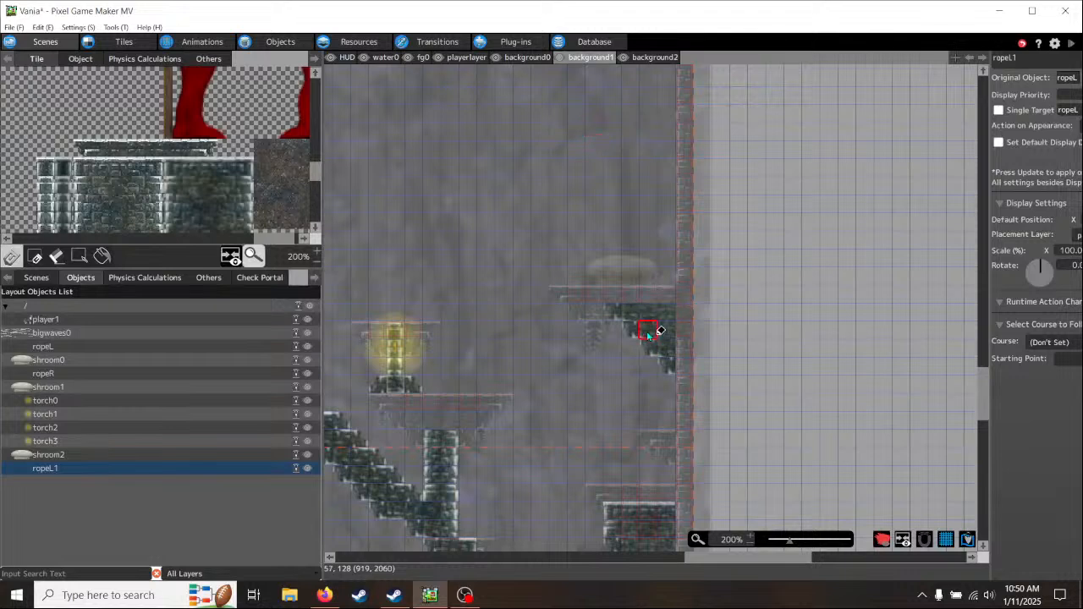
right_click(615, 311)
scroll(235, 177, "down", 3)
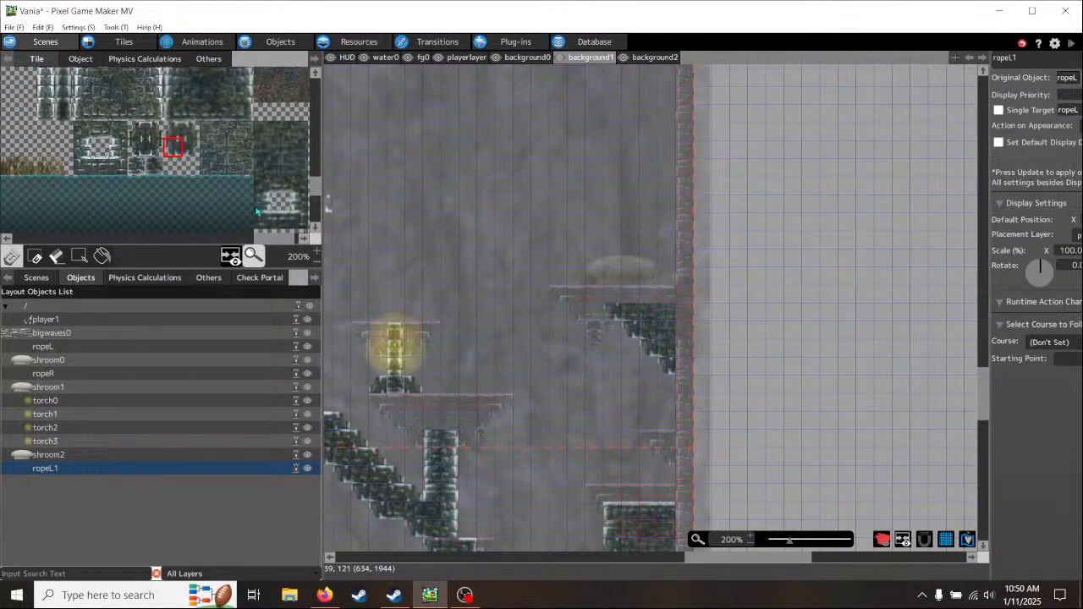
scroll(288, 245, "right", 1)
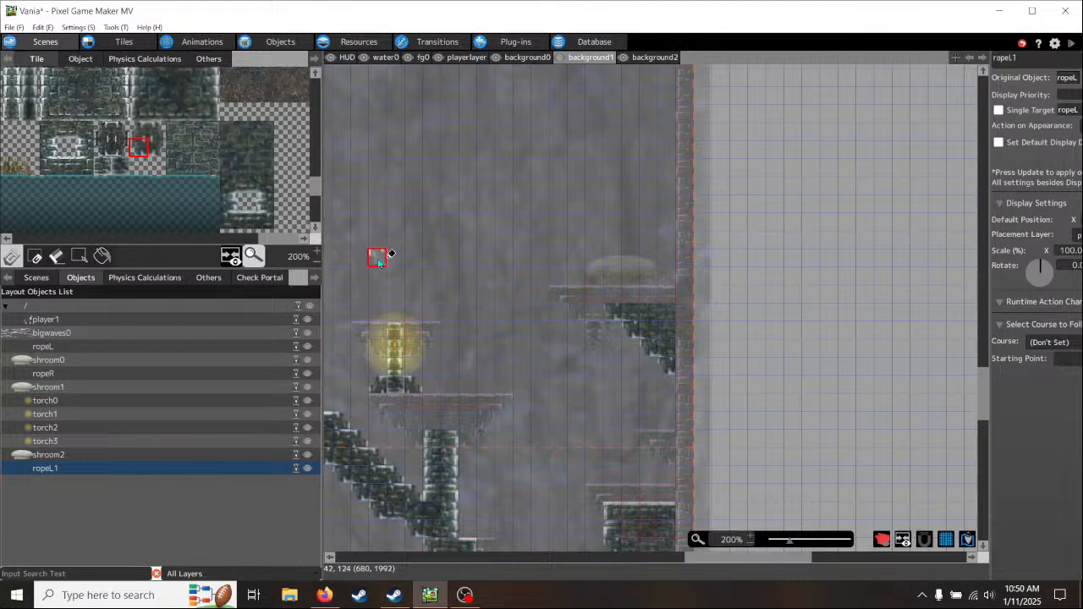
middle_click_drag(612, 203, 612, 445)
mouse_move(514, 188)
middle_mouse_down()
mouse_move(697, 257)
mouse_move(719, 177)
middle_mouse_up()
middle_click_drag(643, 363, 733, 179)
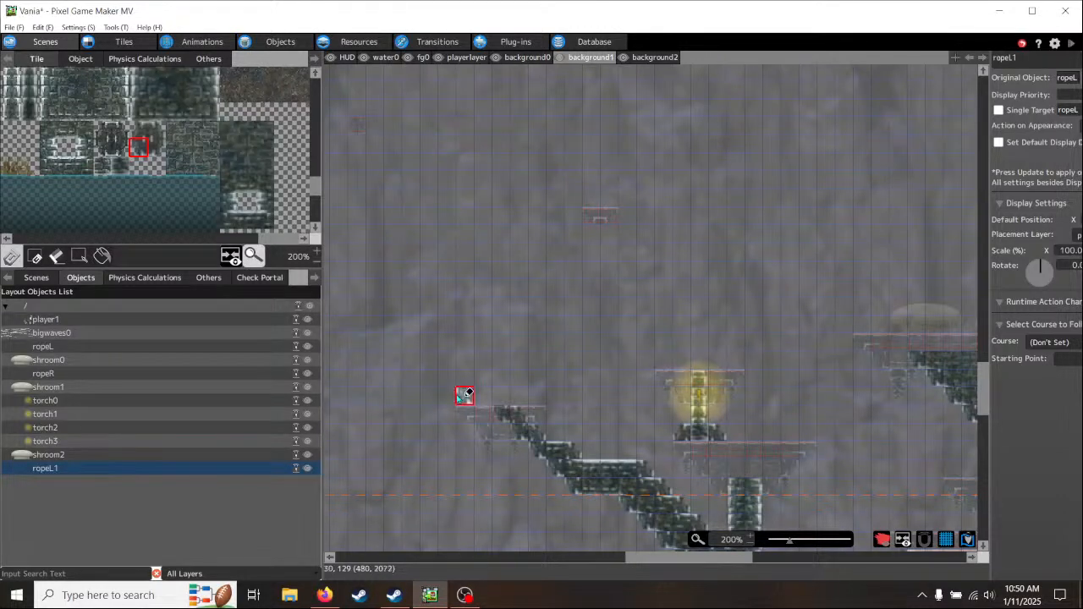
left_click(162, 152)
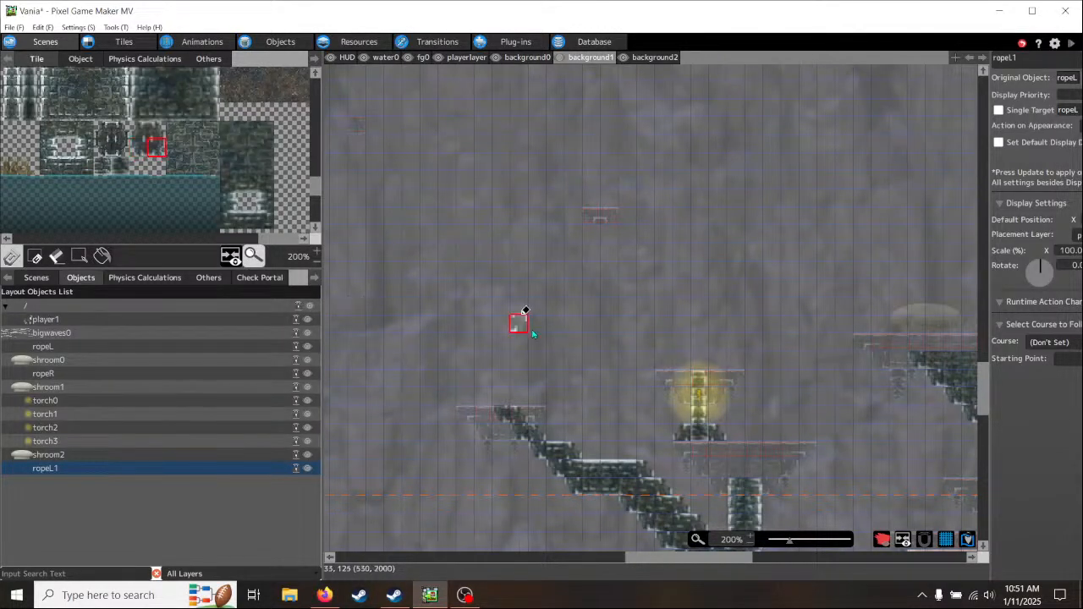
left_click(597, 235)
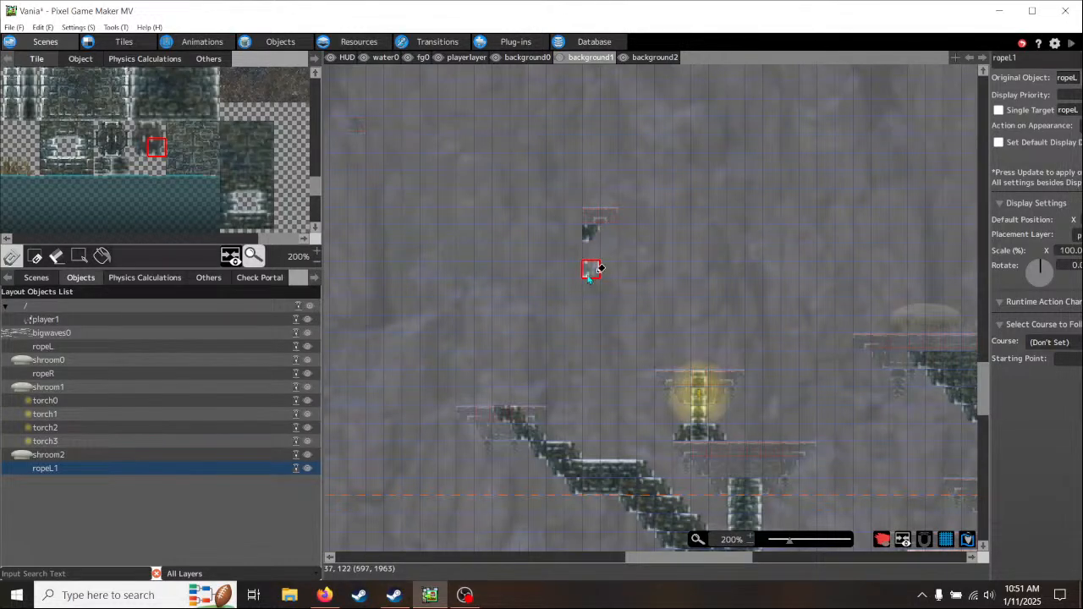
left_click(582, 242)
left_click(572, 251)
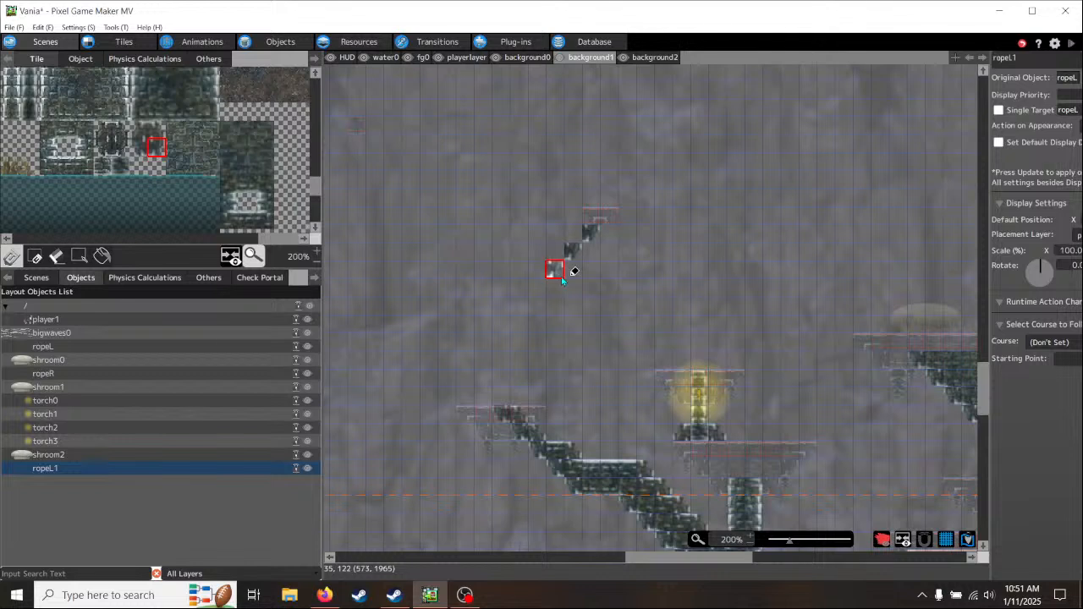
left_click(561, 275)
- Paint matching slanted brick tiles along the upper side of the diagonal, from the small platform down to its lower end
left_click(144, 132)
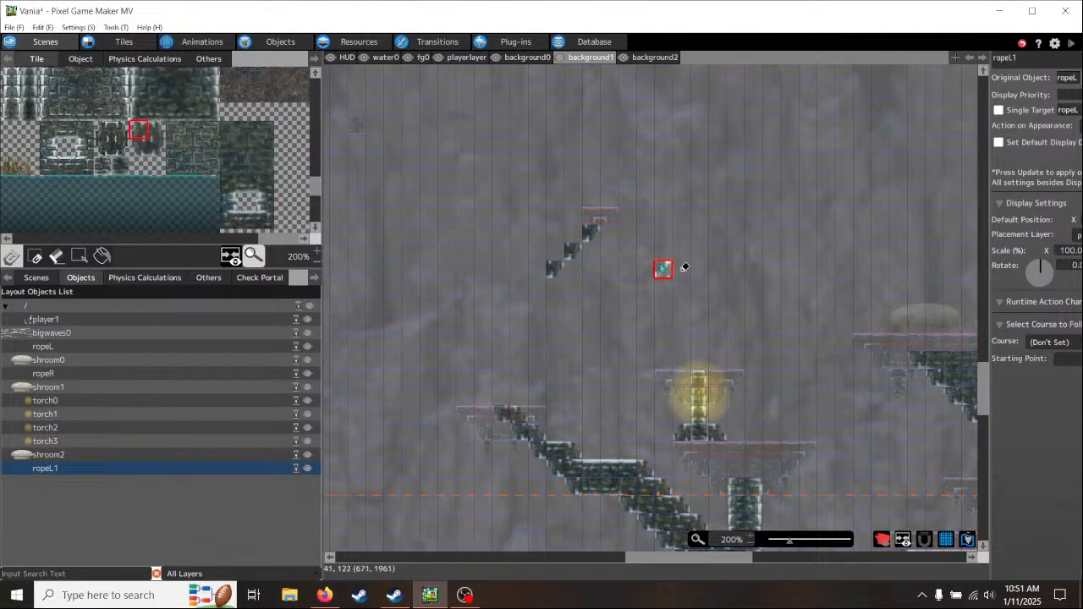
left_click(576, 238)
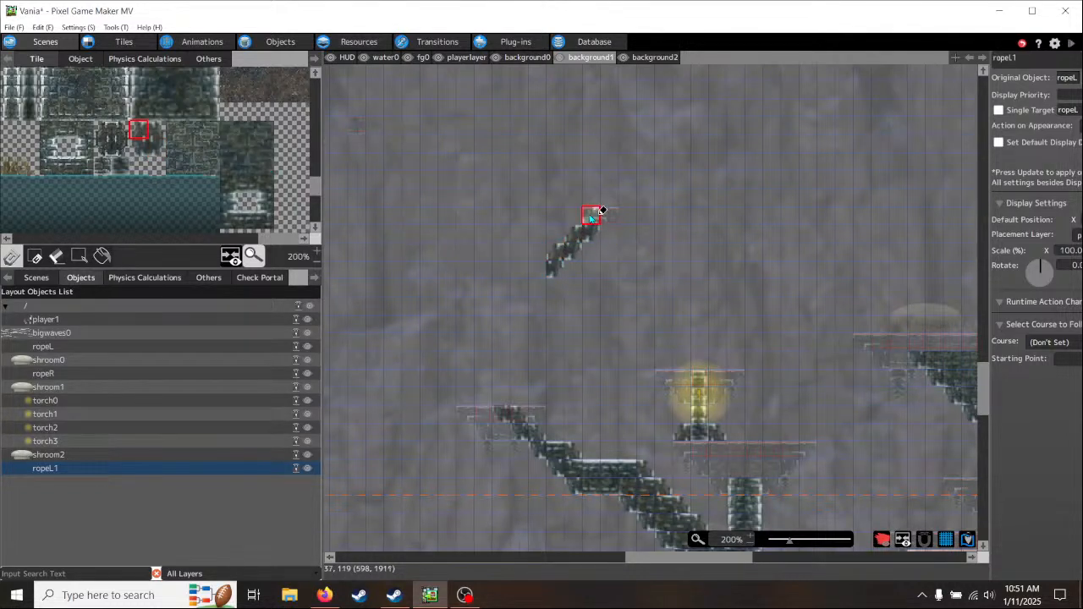
left_click(594, 219)
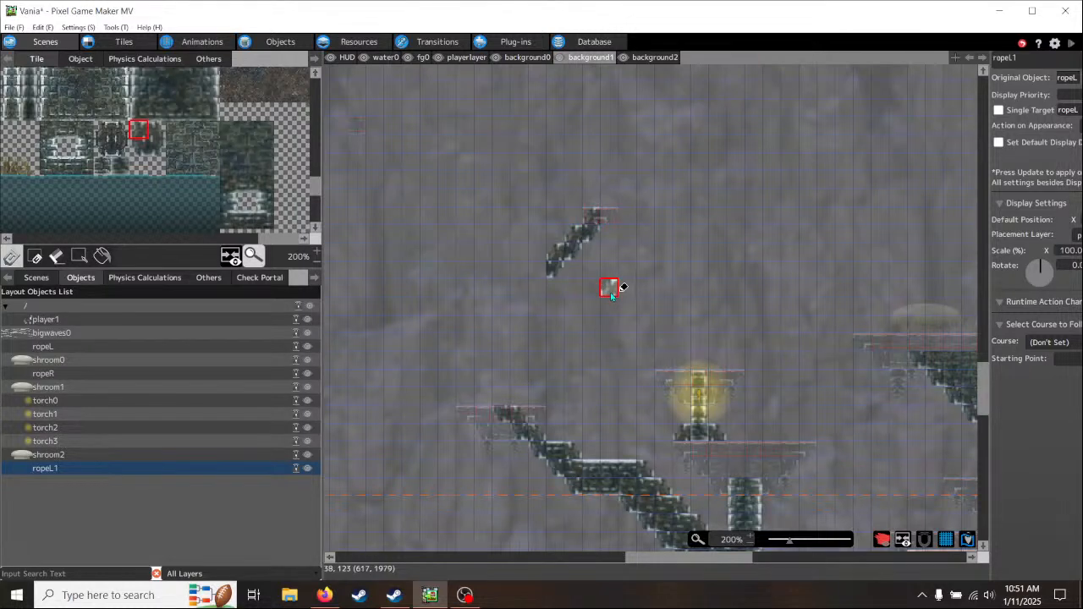
left_click(546, 267)
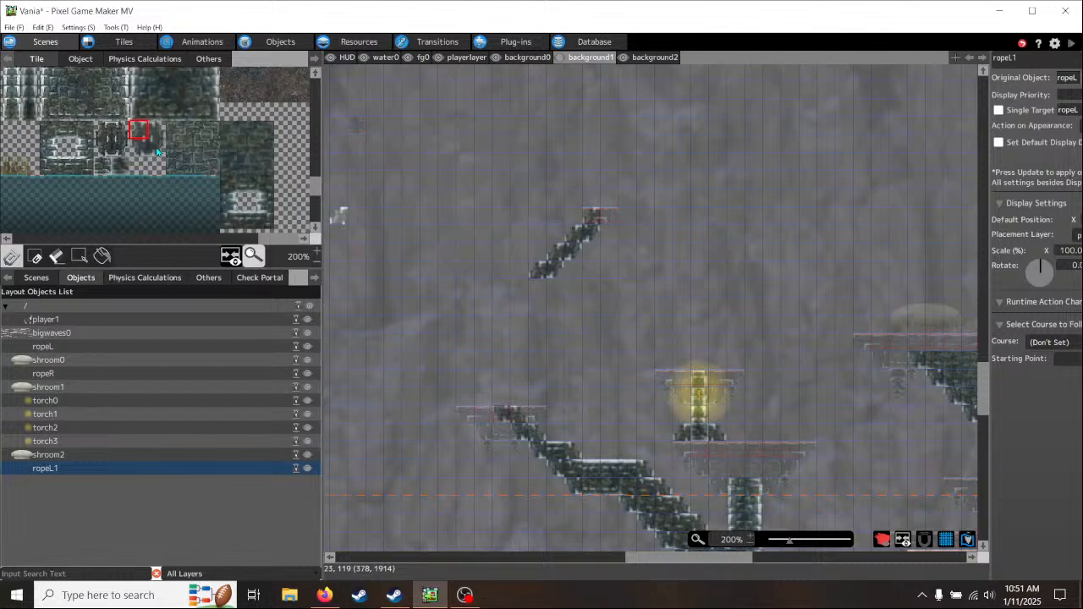
- Paint a pillar section two tiles wide and two tiles tall beneath the diagonal's lower end, using left and right brick column edges
scroll(225, 161, "up", 3)
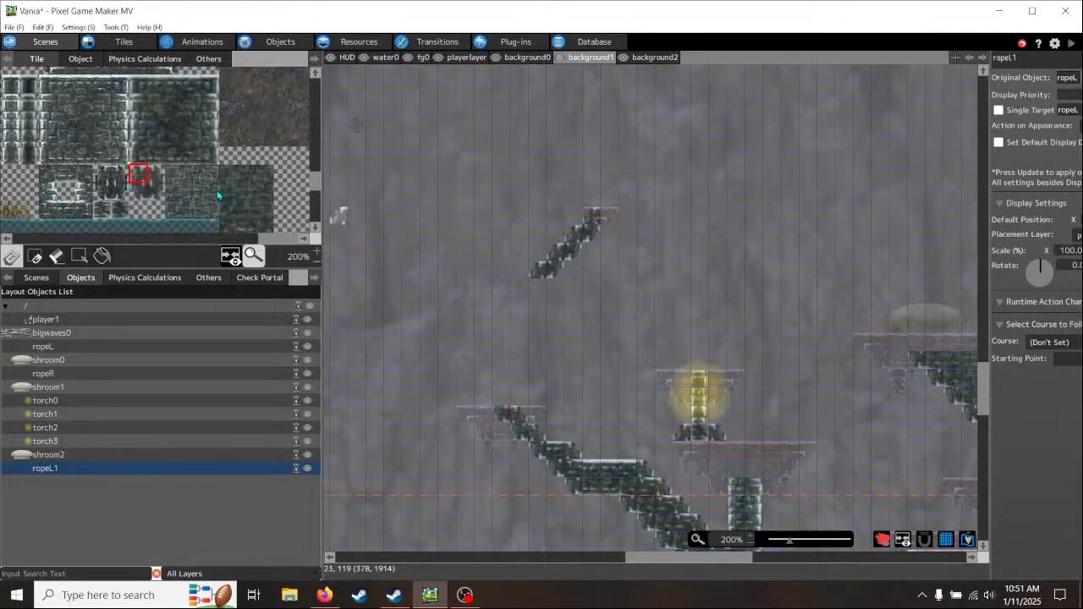
left_click(157, 190)
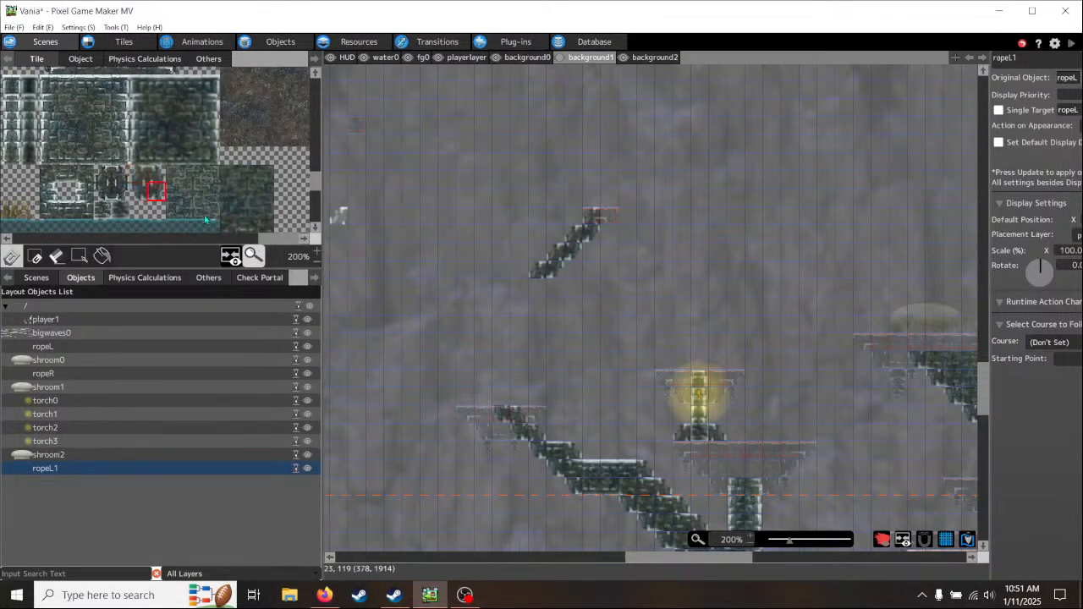
left_click(555, 288)
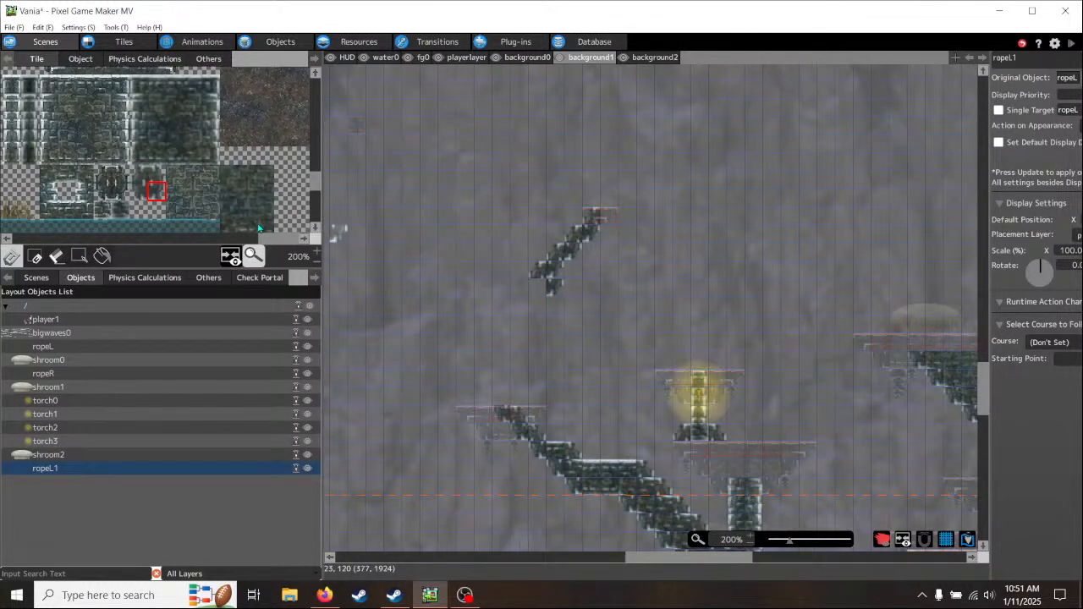
left_click(212, 118)
left_click(554, 288)
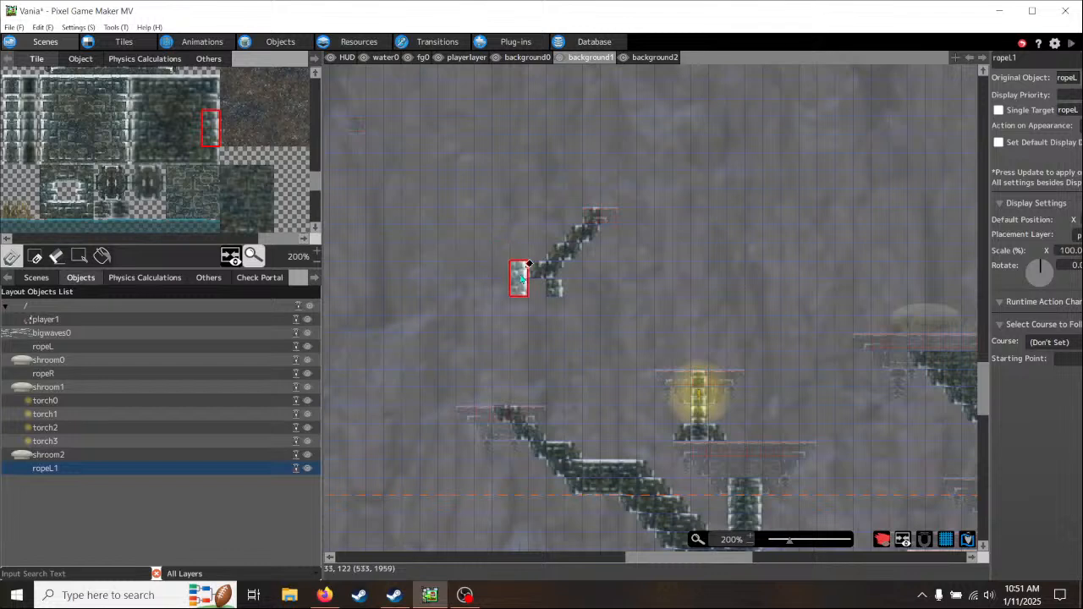
left_click(554, 304)
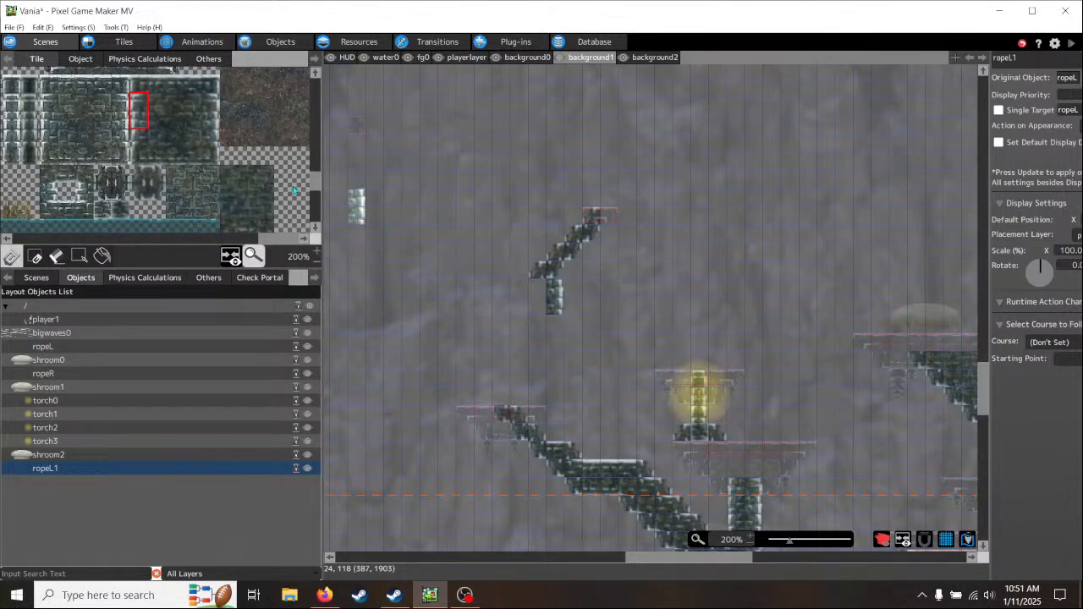
left_click(539, 296)
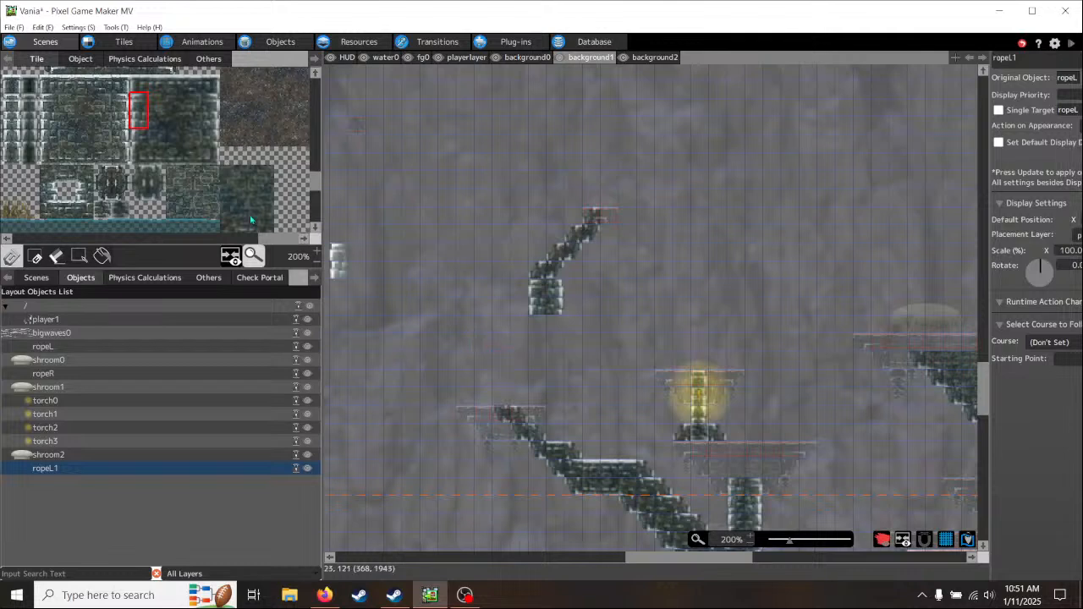
- Continue the diagonal down-left from the pillar section with slanted brick tiles along its upper and lower edges, leaving the middle cells open
left_click(518, 324)
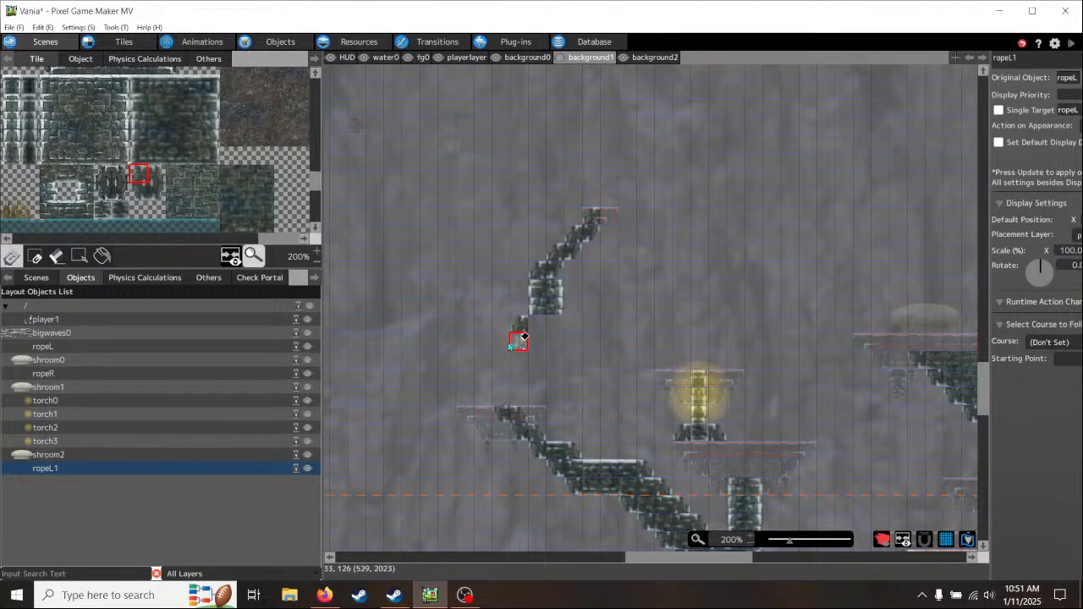
left_click(501, 341)
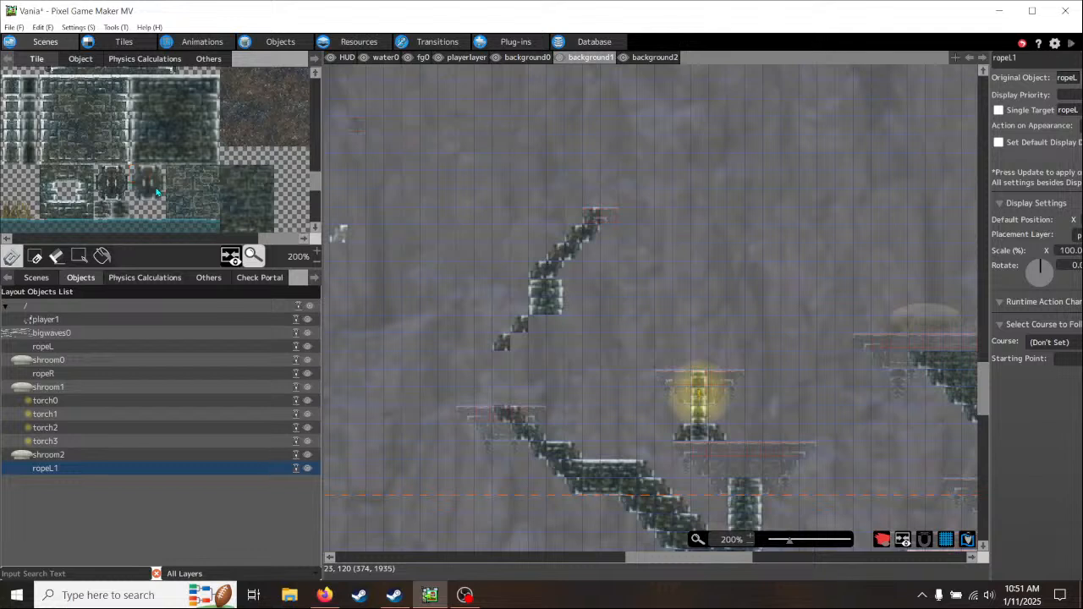
left_click(157, 193)
left_click(548, 326)
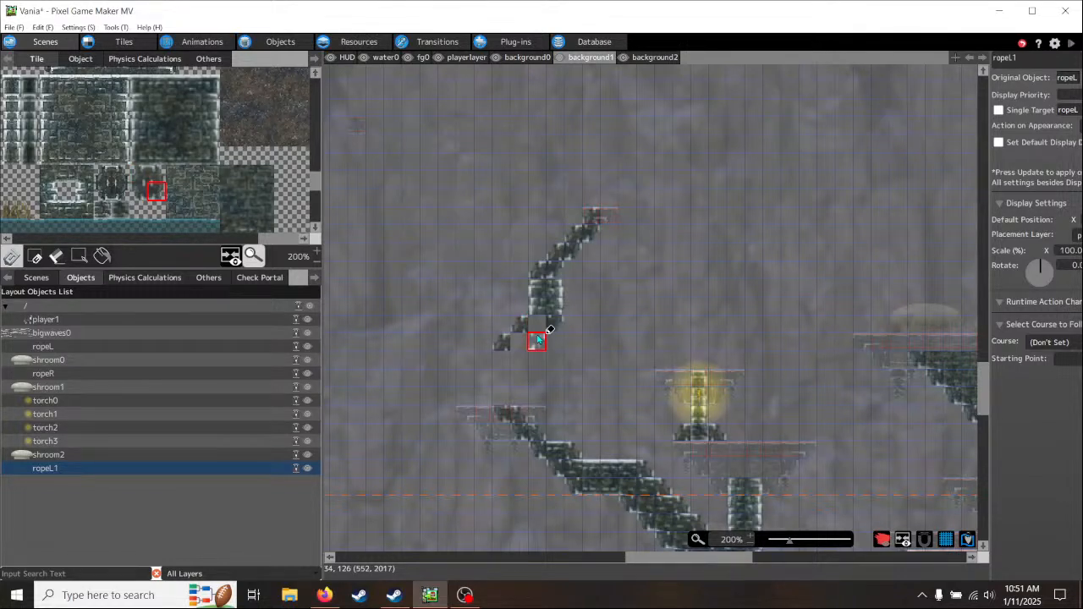
left_click(537, 342)
left_click(517, 361)
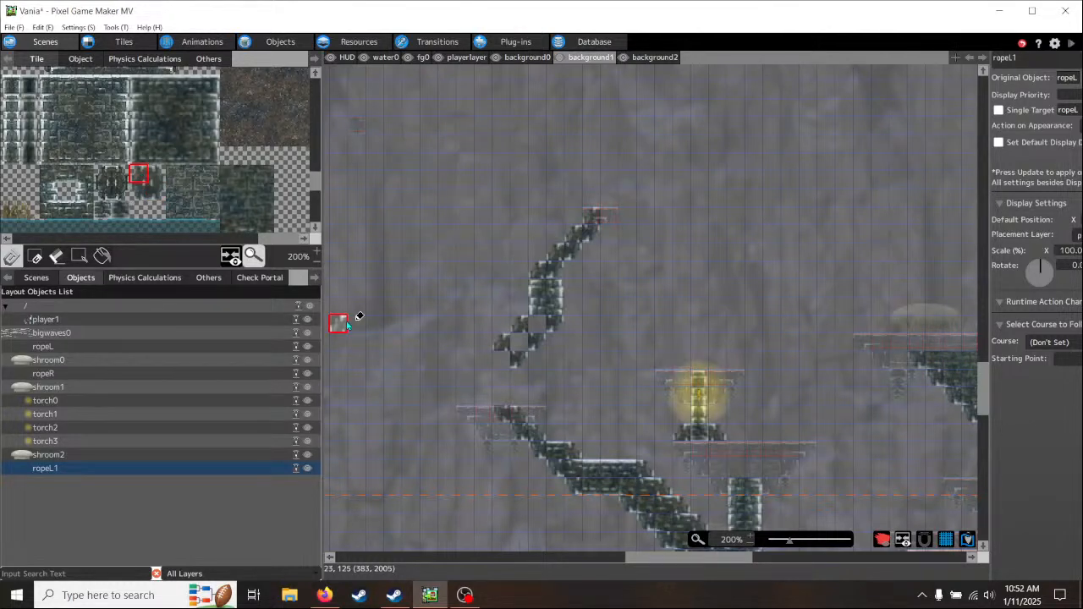
left_click(488, 362)
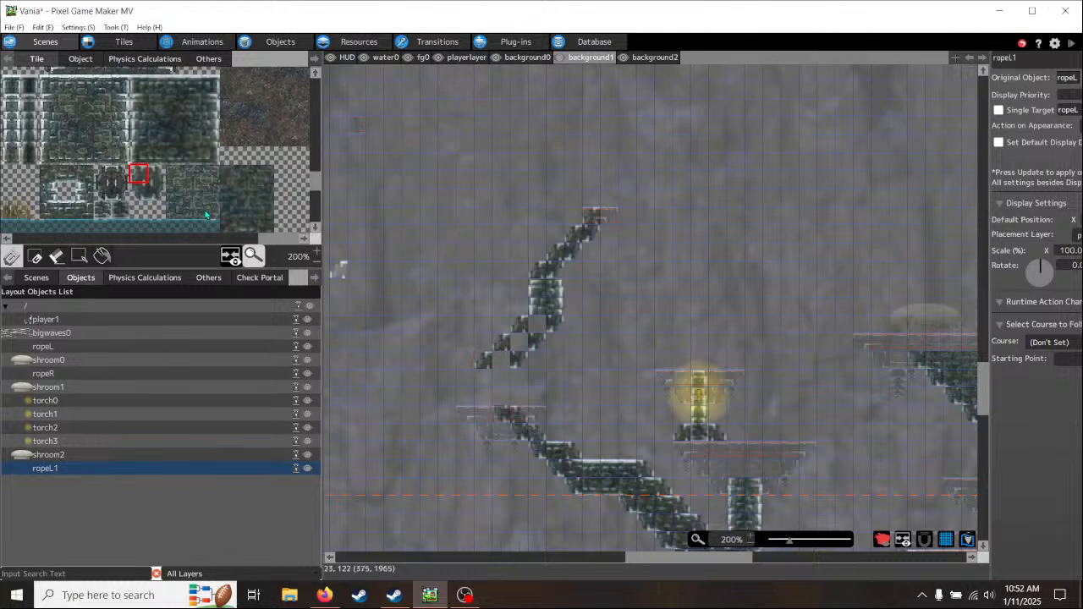
- Bend the support back down-right from the diagonal's lower end to the ledge below, painting slanted brick tiles along both edges
left_click(146, 198)
left_click(483, 377)
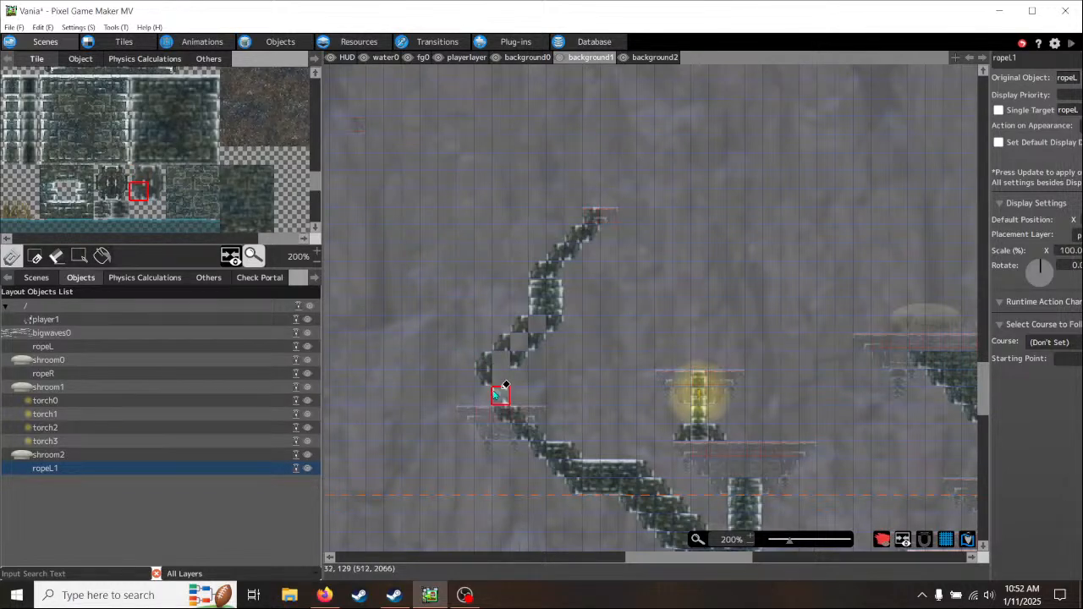
left_click(161, 175)
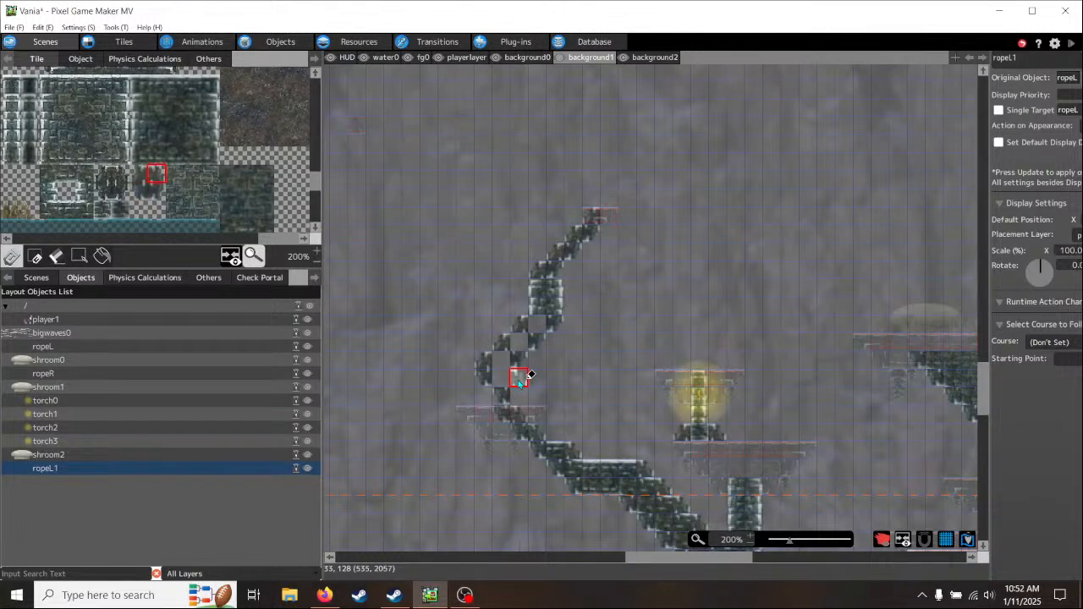
mouse_move(520, 380)
left_mouse_down()
mouse_move(520, 391)
mouse_move(537, 394)
mouse_move(519, 453)
left_mouse_up()
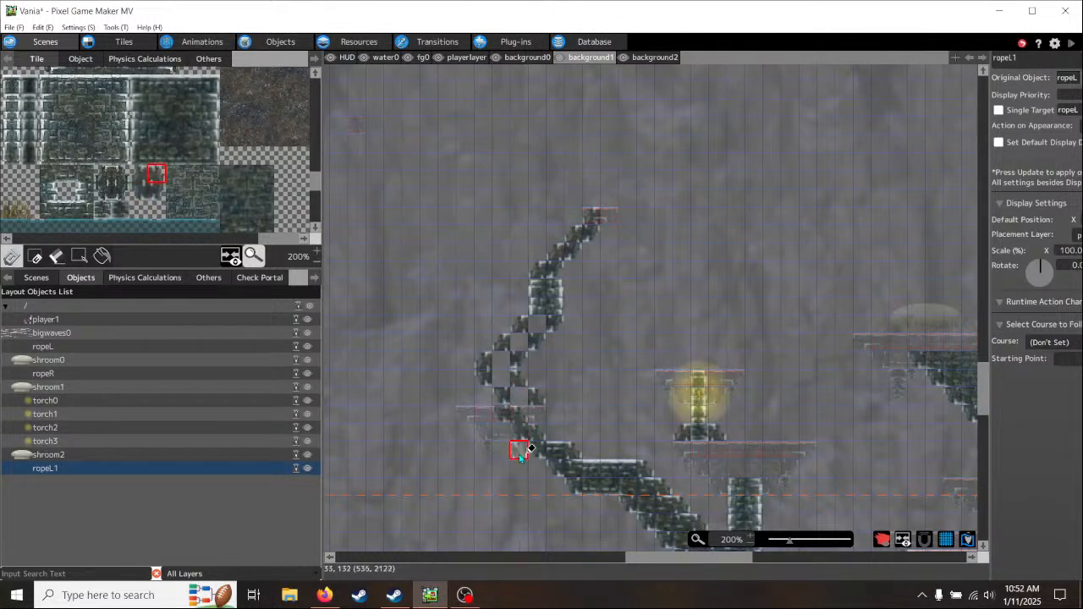
left_click(156, 188)
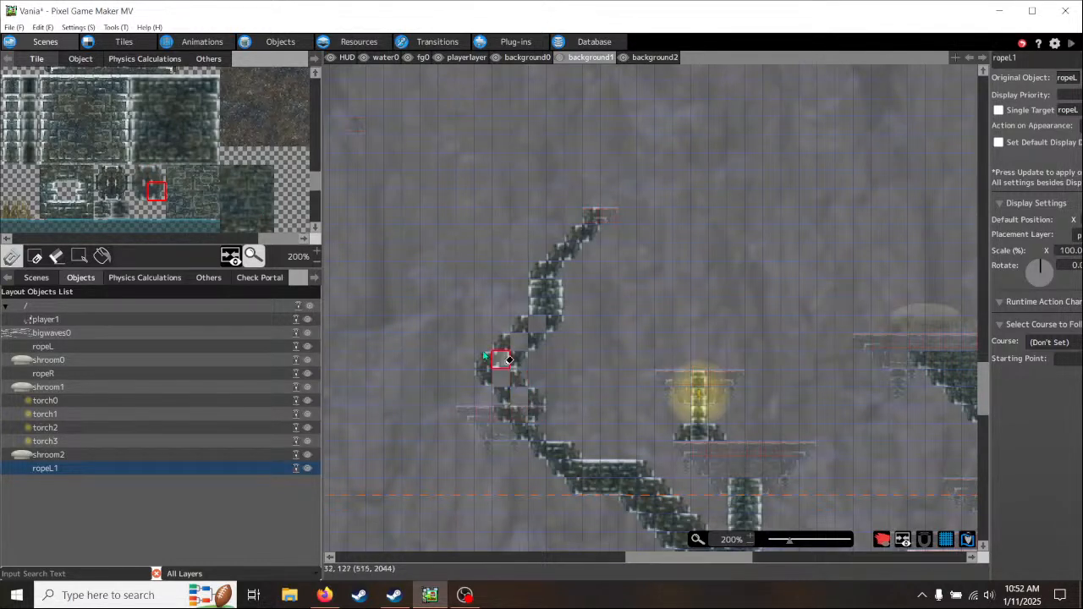
left_click(544, 288)
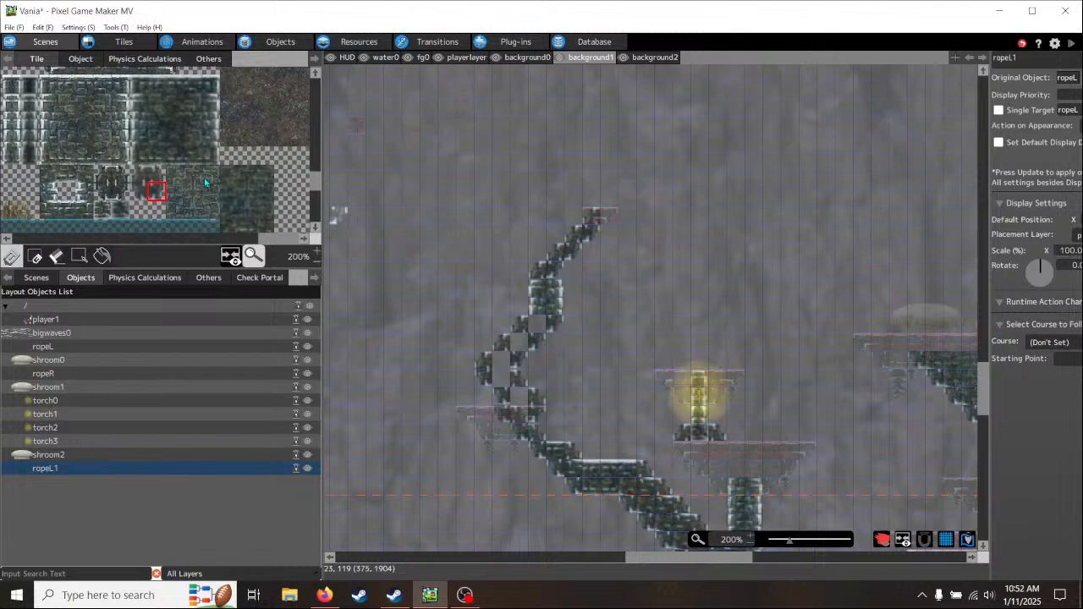
- Fill the open cells inside the diagonal and its bend with solid brick tiles
scroll(179, 146, "down", 3)
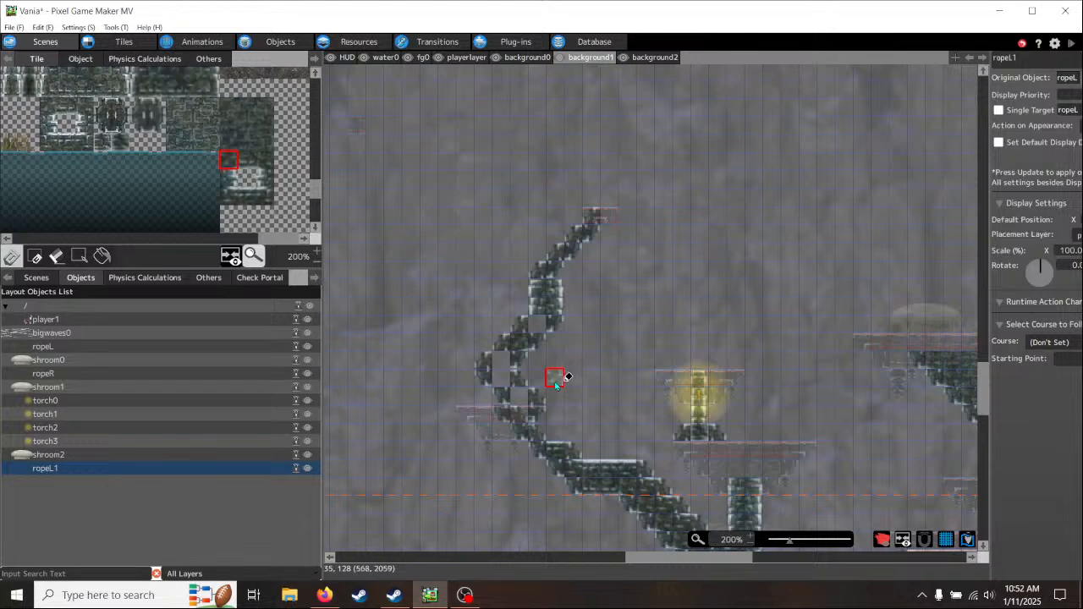
left_click(538, 325)
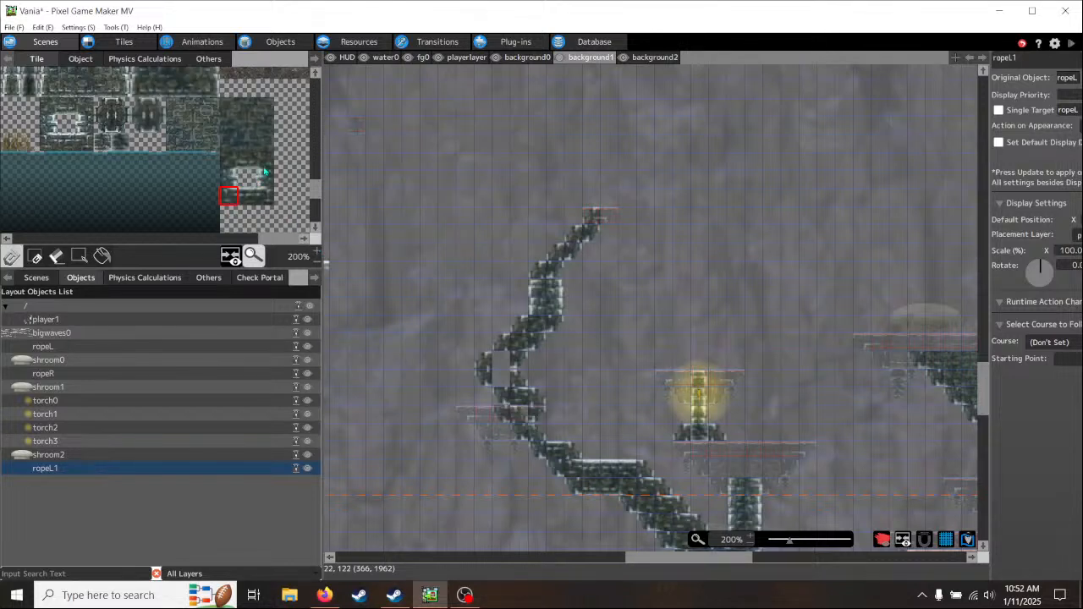
left_click(500, 371)
left_click(501, 362)
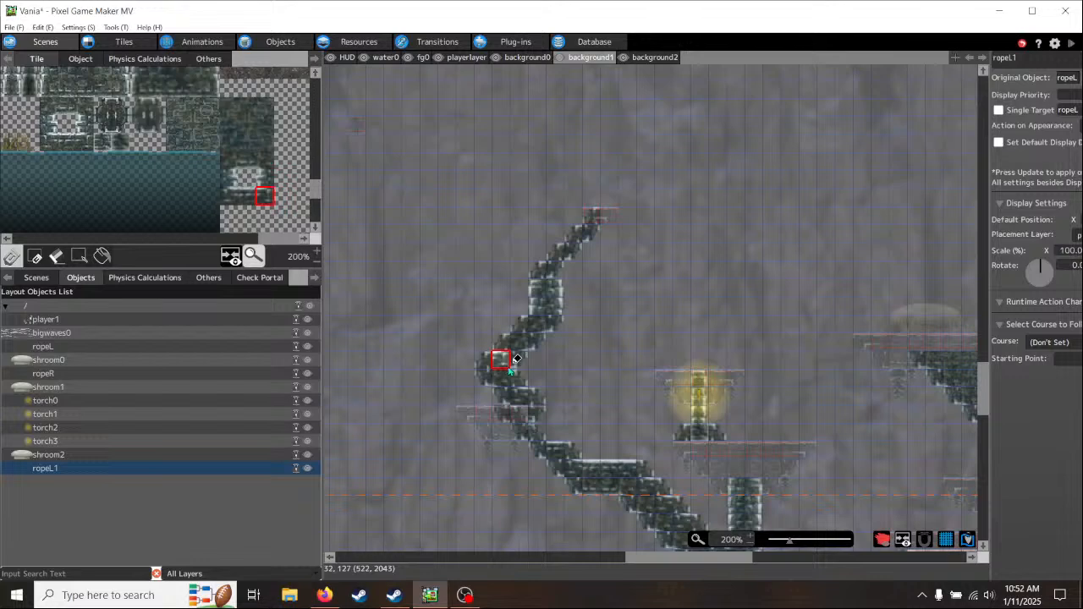
- Paint a slanted brick diagonal descending rightward from the small two-tile platform, and join it to the left-hand support beneath the peak
middle_click_drag(622, 356, 475, 435)
middle_click_drag(551, 290, 520, 237)
left_click_drag(520, 237, 339, 181)
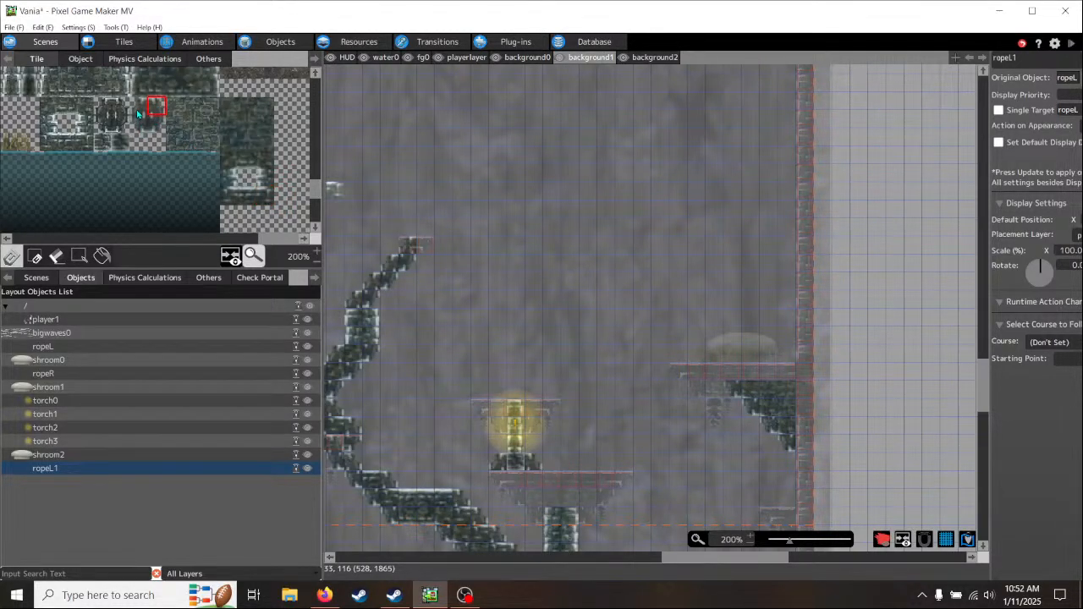
mouse_move(334, 187)
left_mouse_down()
mouse_move(443, 404)
mouse_move(499, 395)
mouse_move(513, 348)
mouse_move(429, 267)
mouse_move(467, 293)
mouse_move(502, 330)
mouse_move(355, 277)
left_mouse_up()
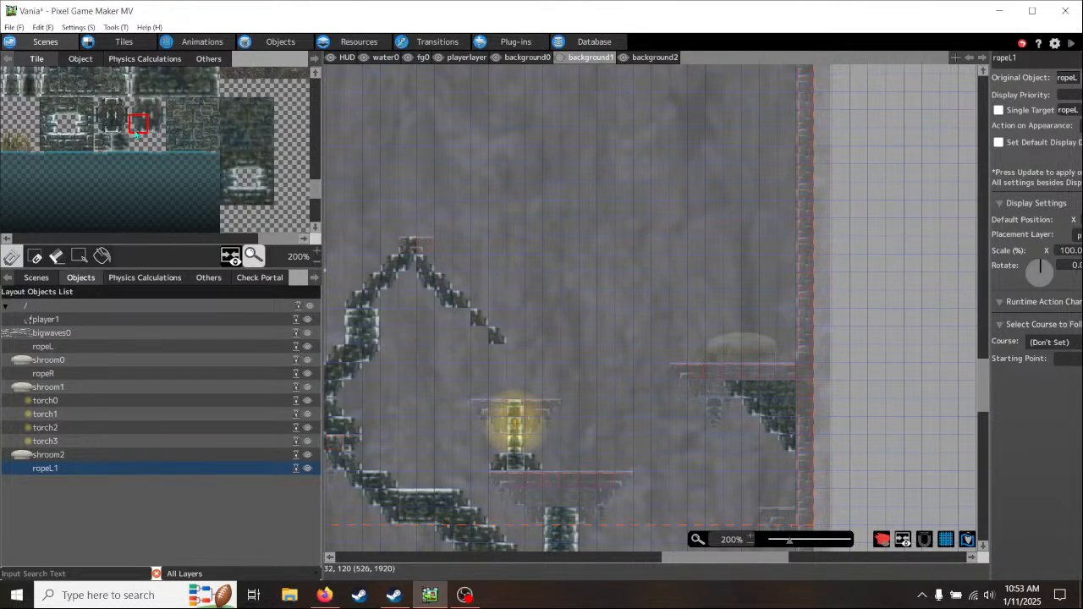
middle_click_drag(146, 126, 146, 202)
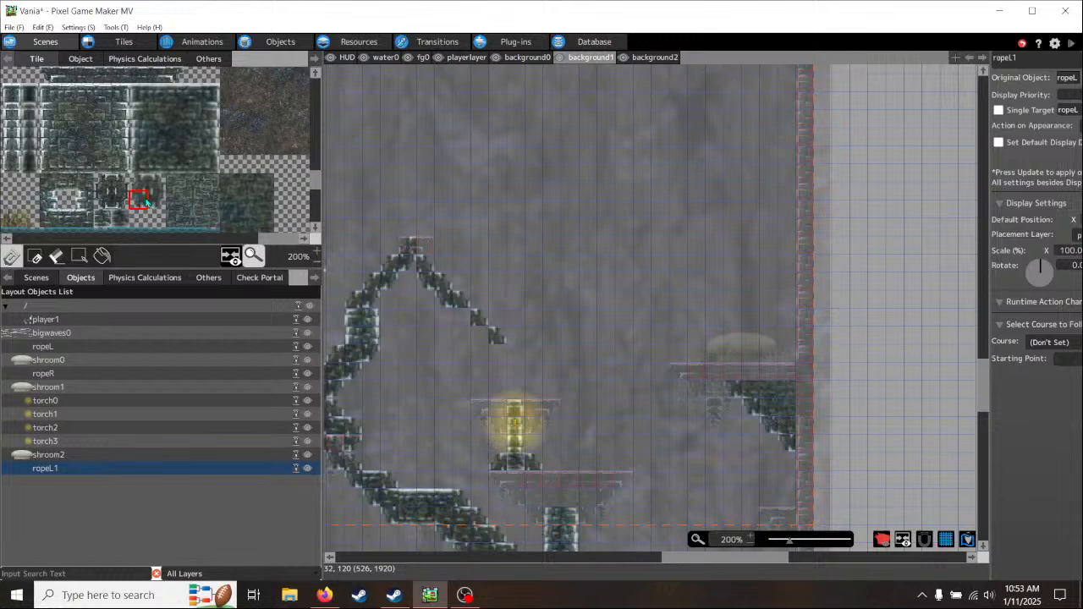
left_click(175, 166)
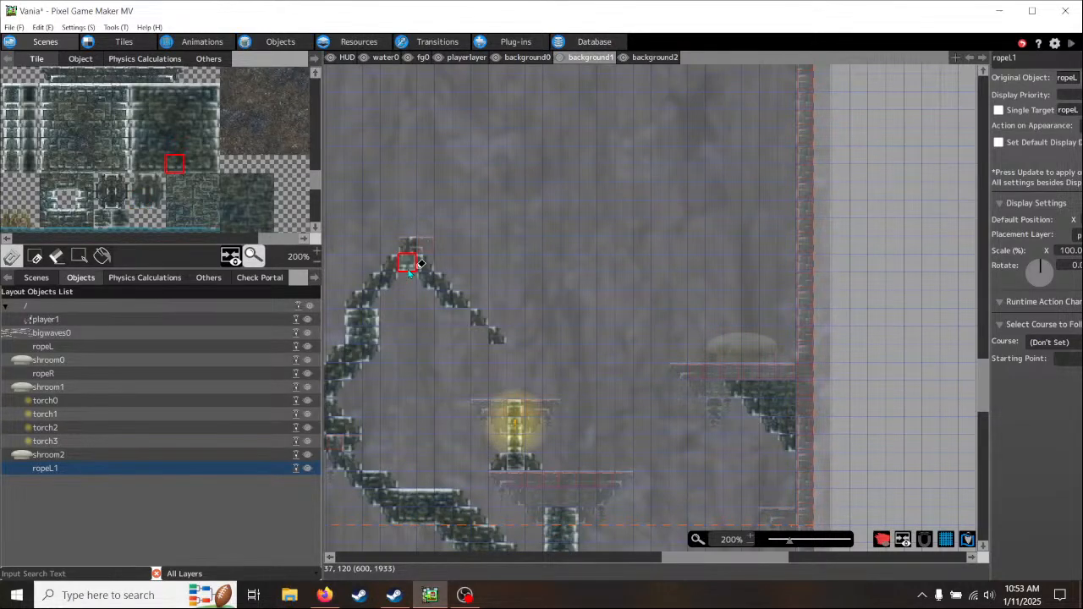
- Begin widening the right-hand diagonal by painting slanted brick tiles beneath its middle section
mouse_move(436, 383)
middle_mouse_down()
mouse_move(375, 321)
mouse_move(406, 311)
middle_mouse_up()
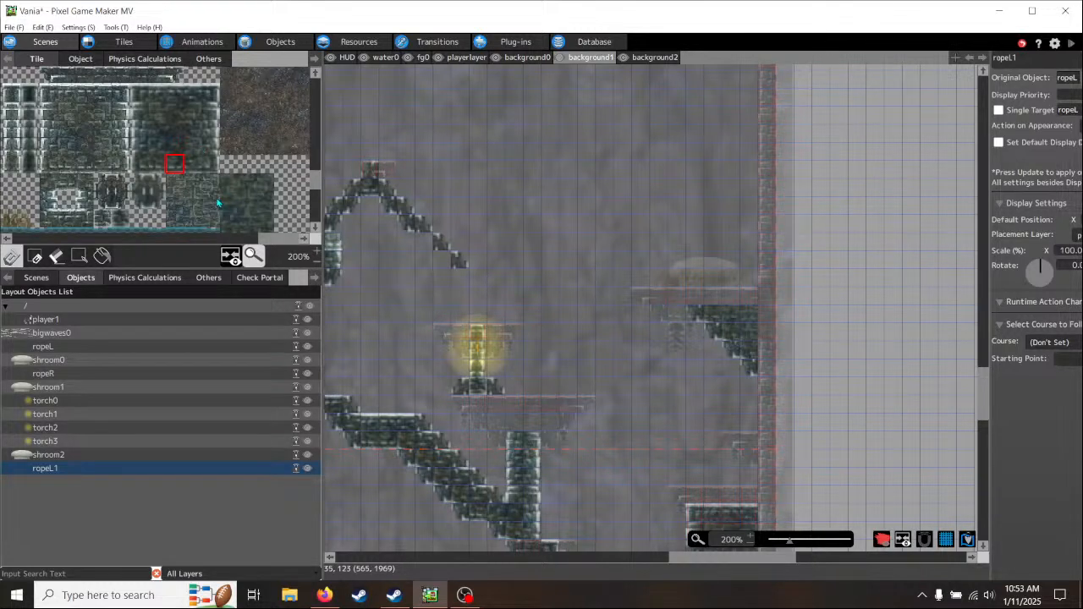
middle_click_drag(217, 203, 249, 201)
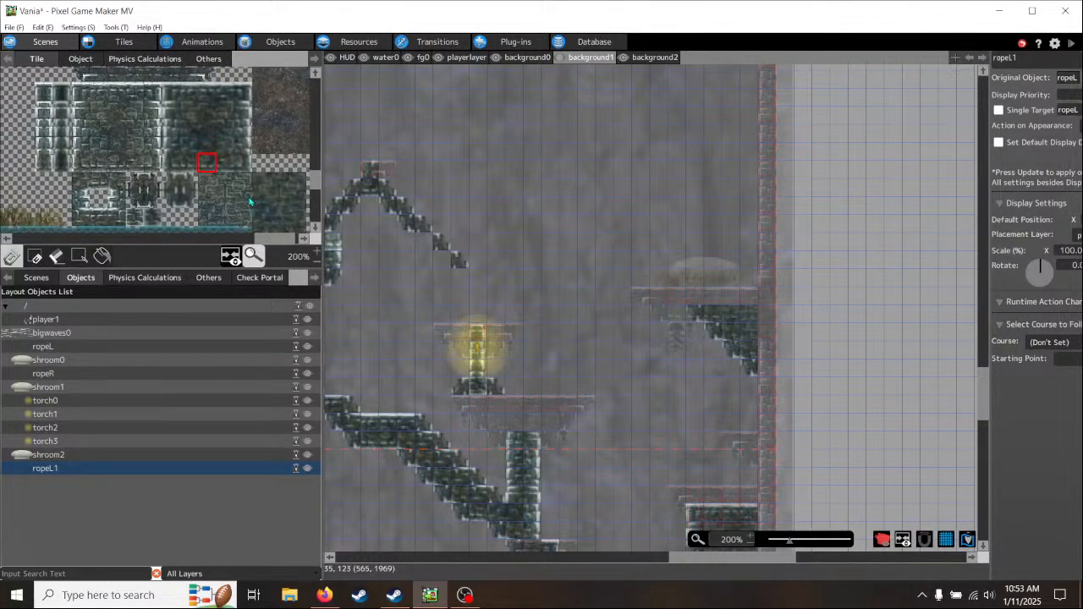
left_click(171, 199)
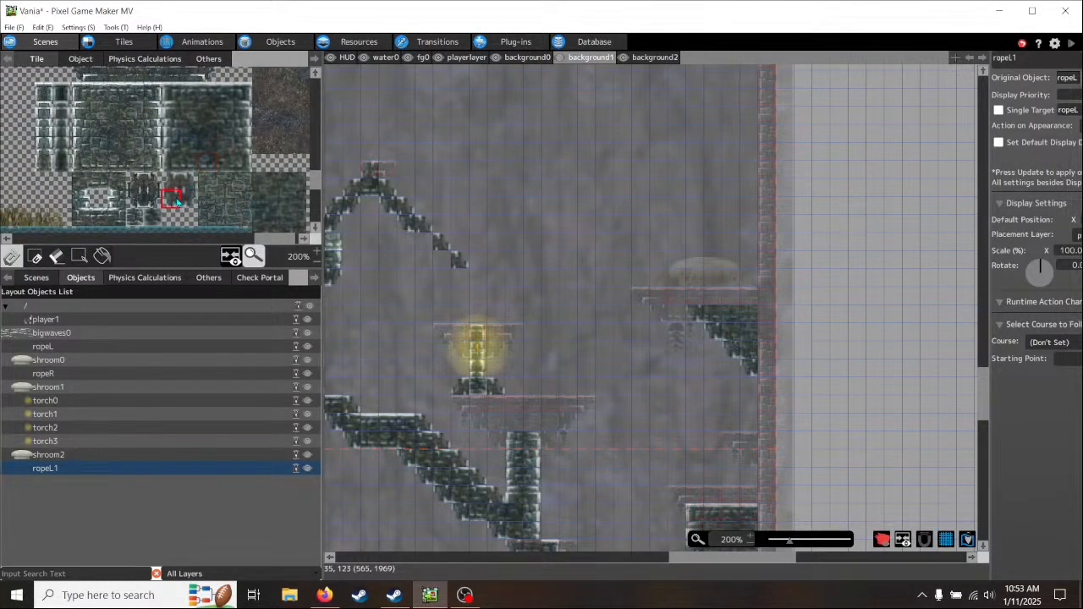
left_click(429, 236)
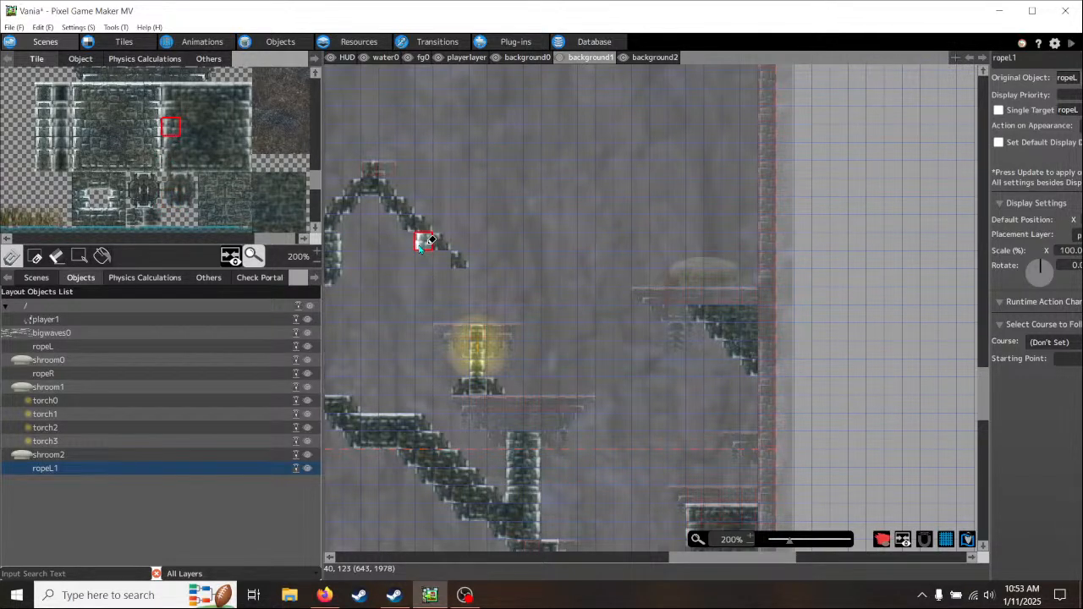
left_click(171, 203)
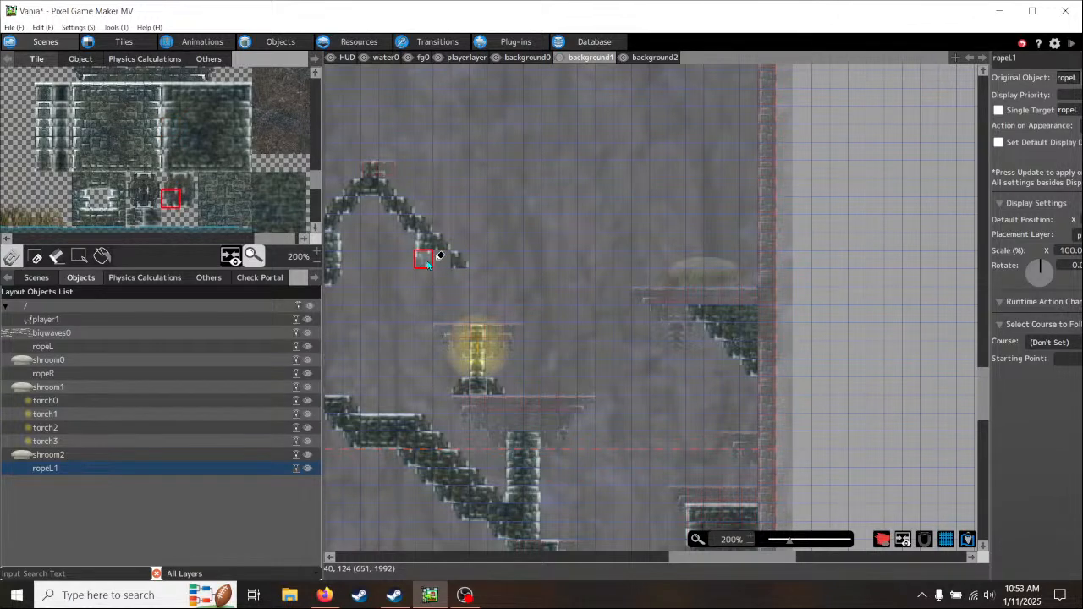
left_click(428, 264)
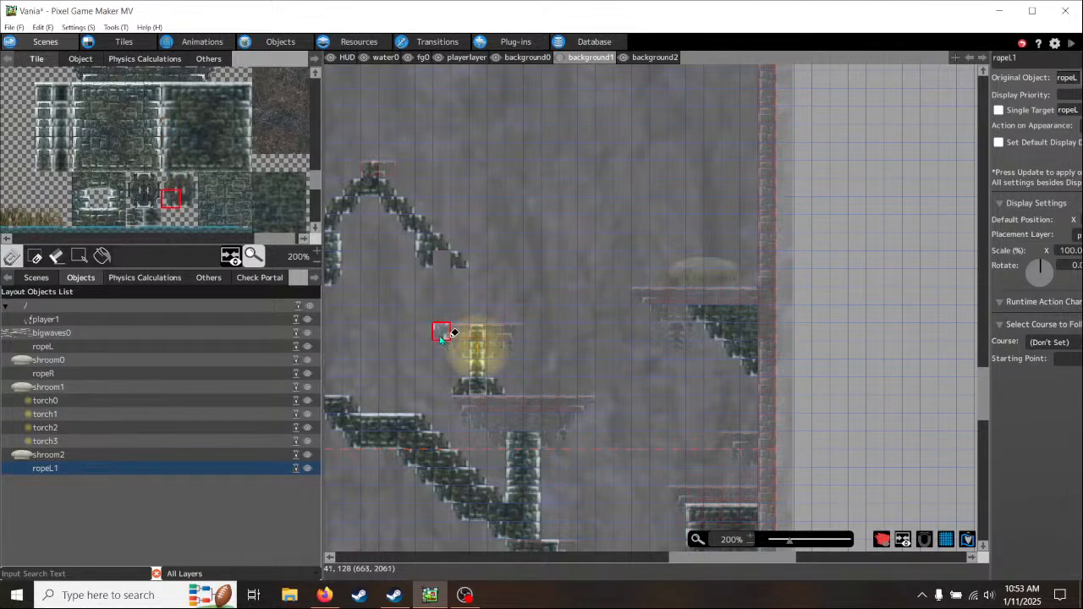
- Extend the right-hand diagonal's lower edge down to the torch platform using left column-edge and slanted brick tiles
left_click(170, 128)
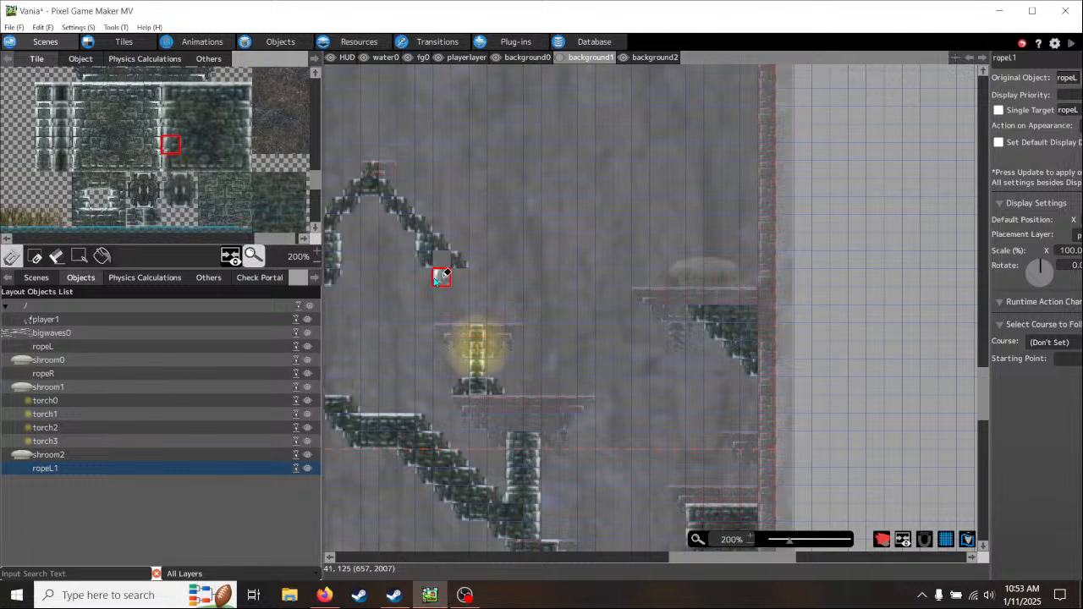
left_click(439, 278)
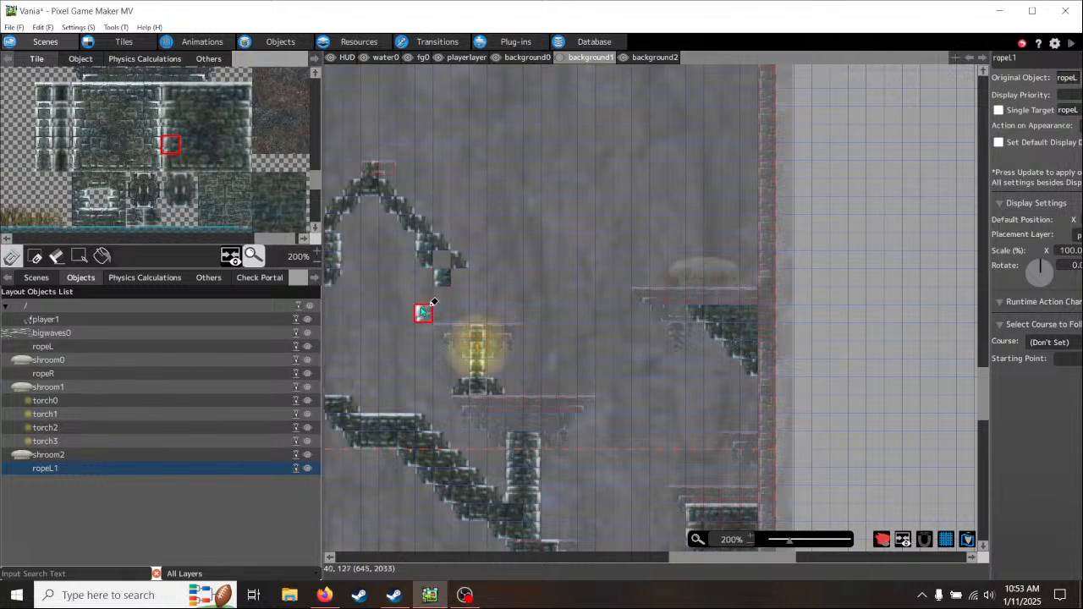
left_click(171, 200)
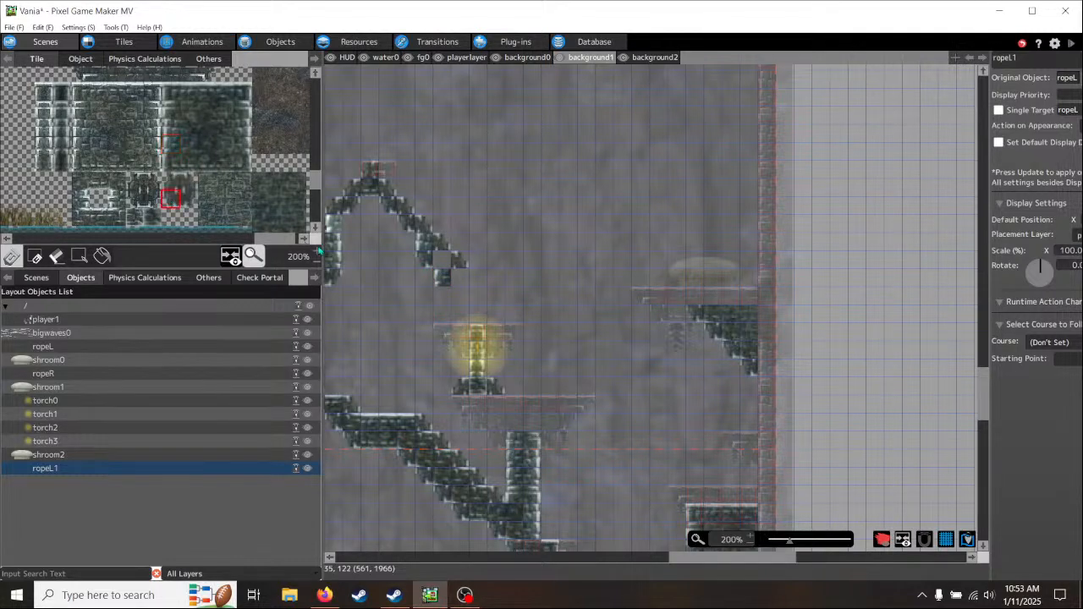
left_click(442, 296)
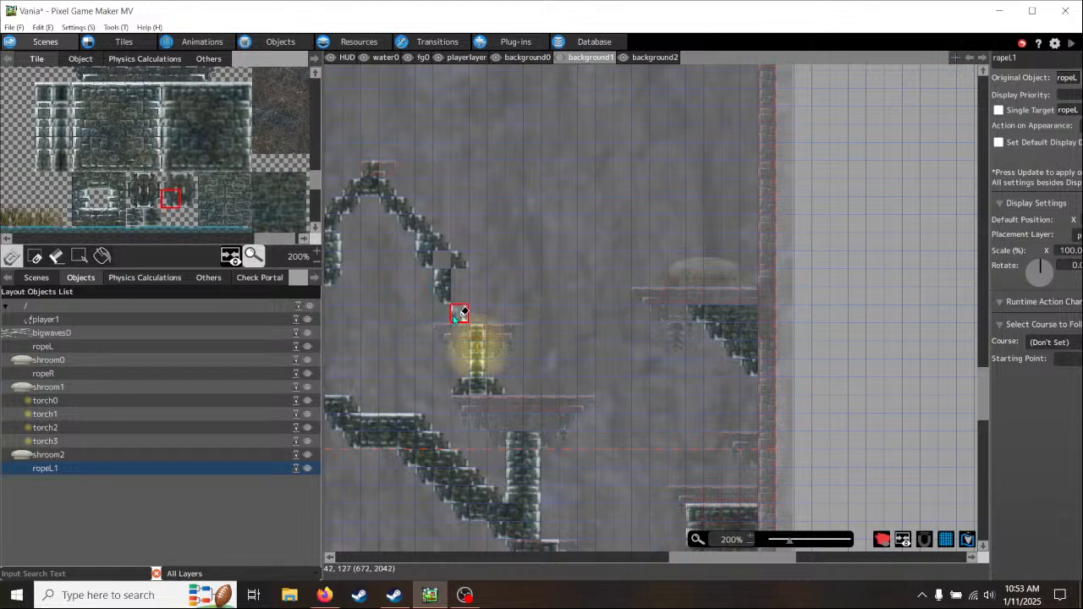
left_click(459, 314)
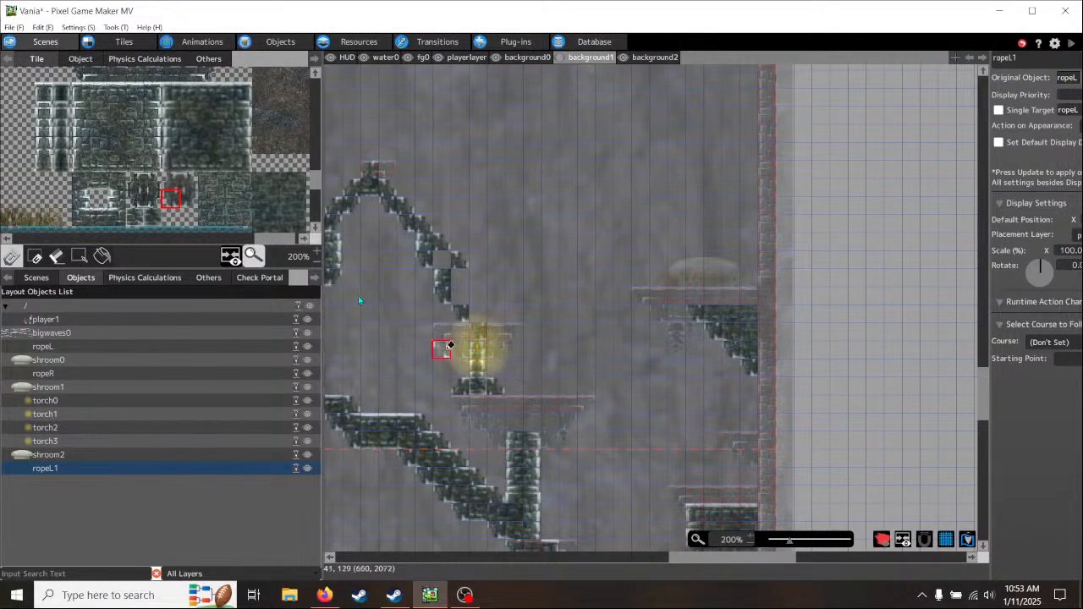
- Continue the right-hand diagonal's upper edge with one more slanted brick tile and a flat brick tile above the torch platform
left_click(188, 181)
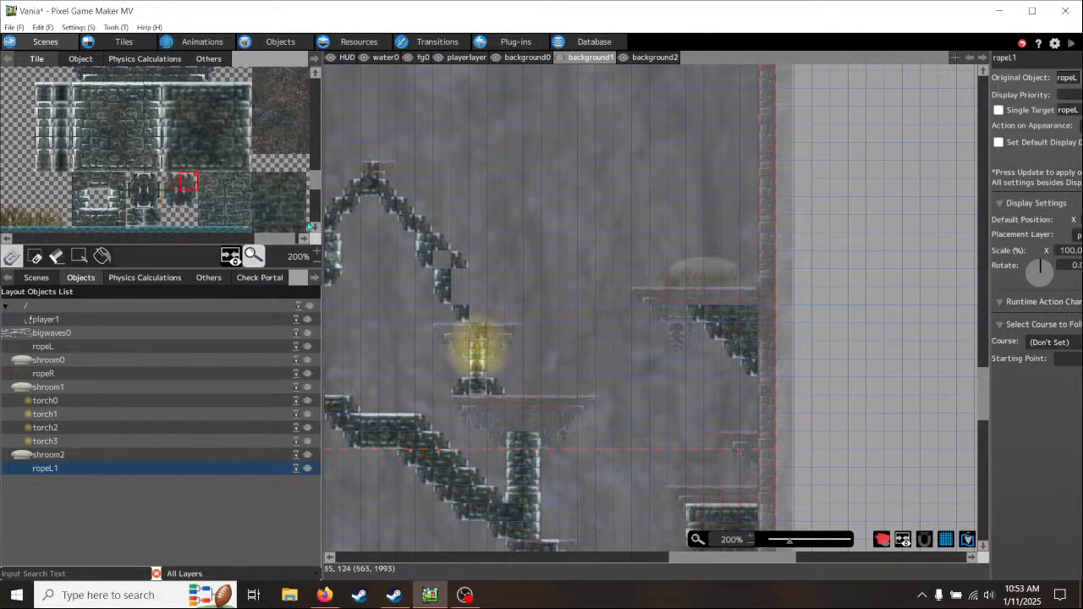
left_click(475, 277)
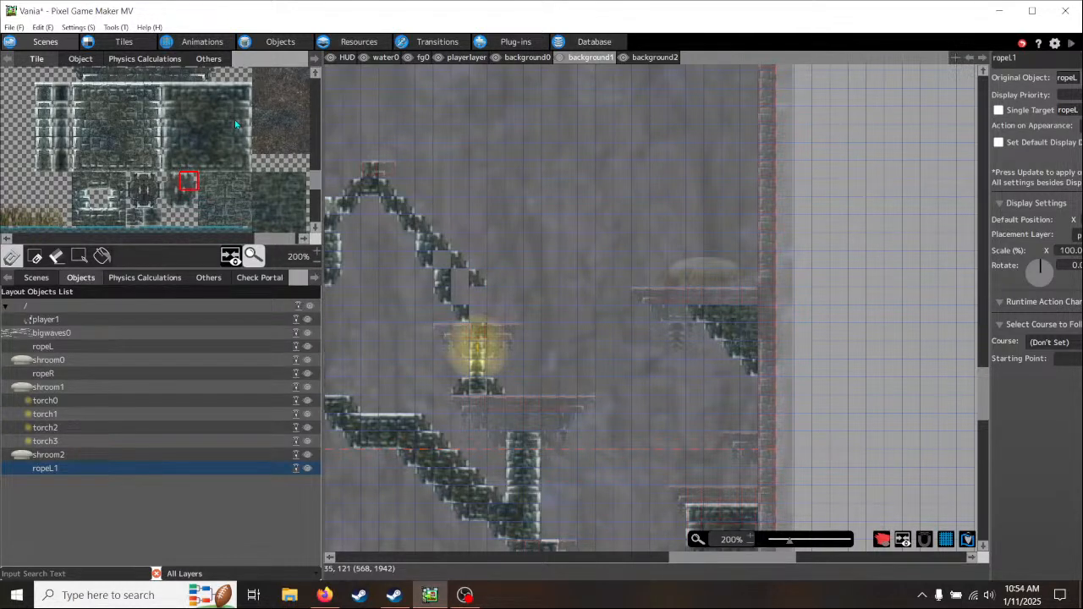
left_click(227, 93)
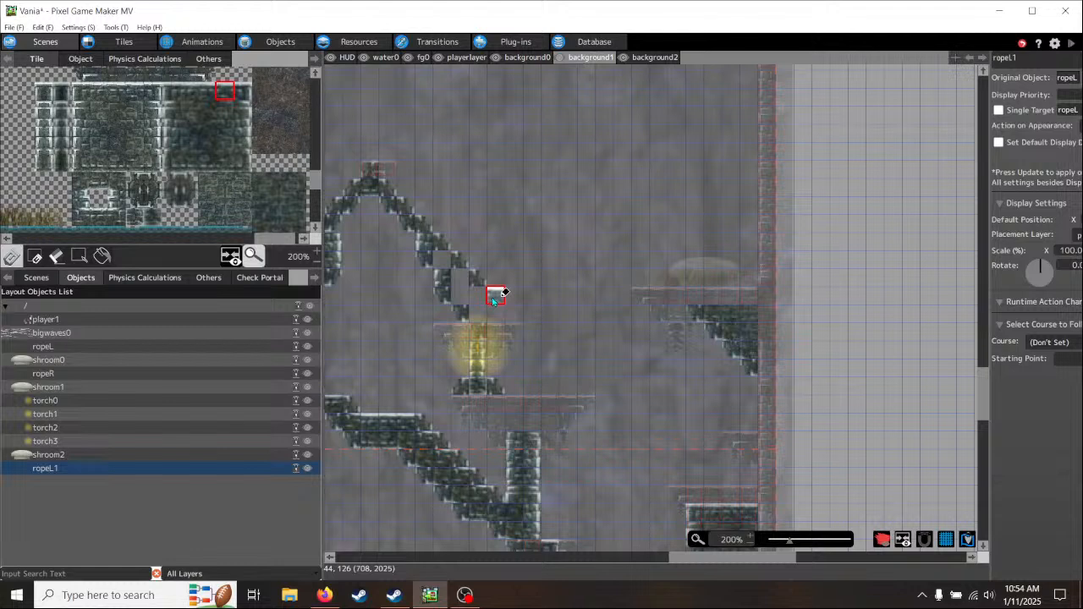
left_click(370, 276)
middle_click_drag(259, 202, 188, 136)
middle_click_drag(159, 183, 196, 183)
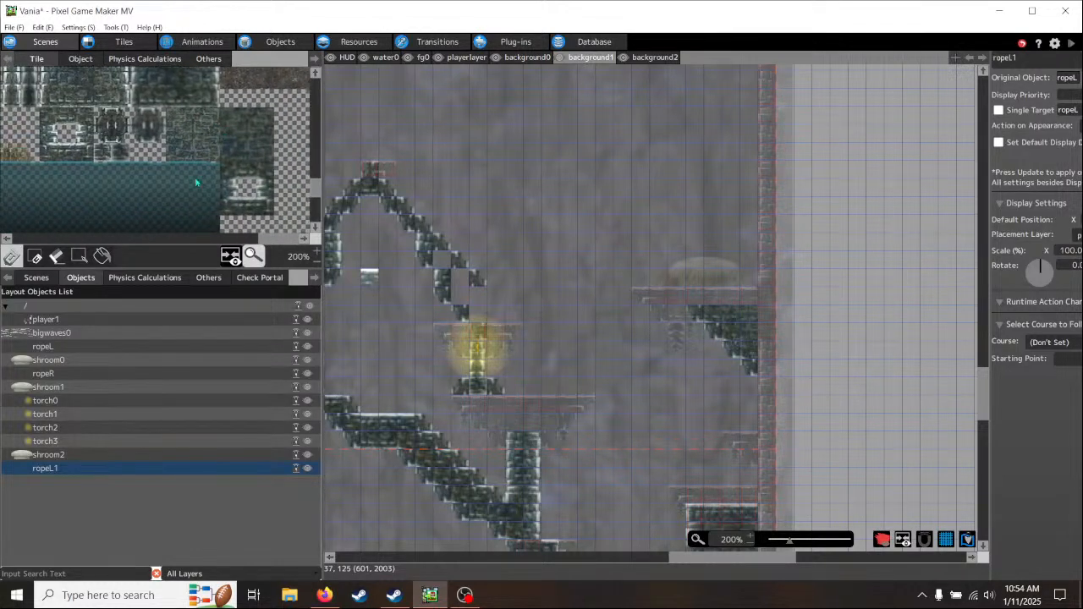
left_click(243, 207)
left_click(497, 295)
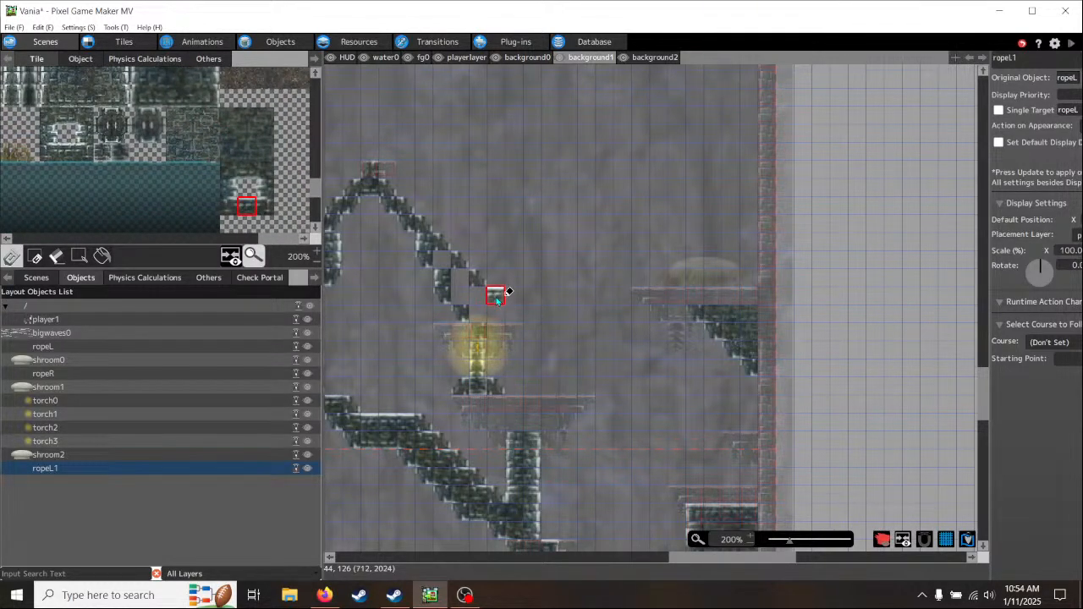
- Close the diagonal's end above the torch platform with upper and lower right slanted tiles and brick tiles along its underside
scroll(177, 160, "up", 2)
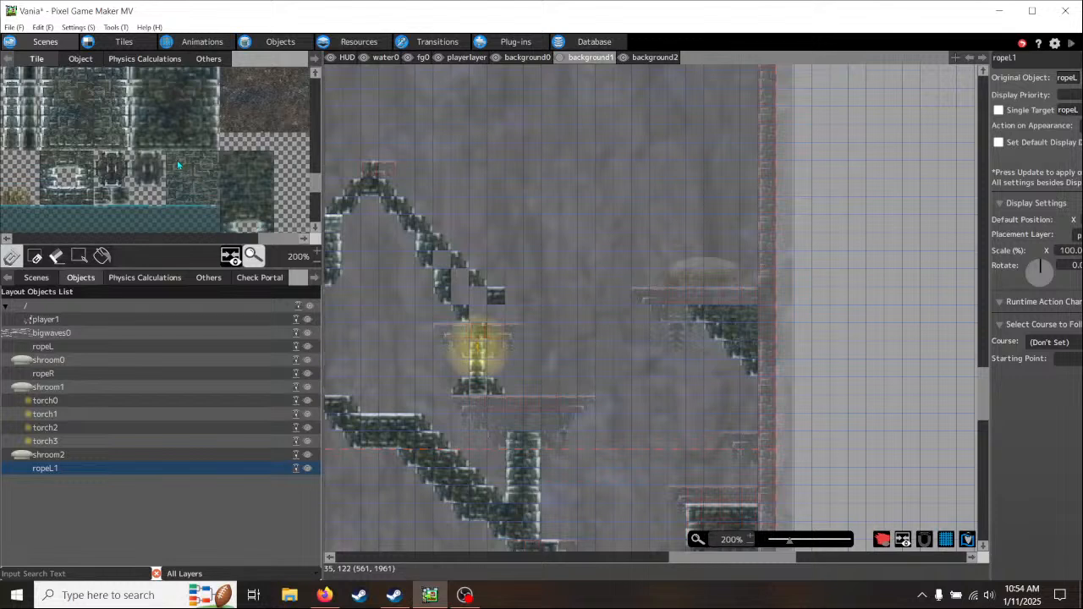
left_click(159, 161)
left_click(514, 301)
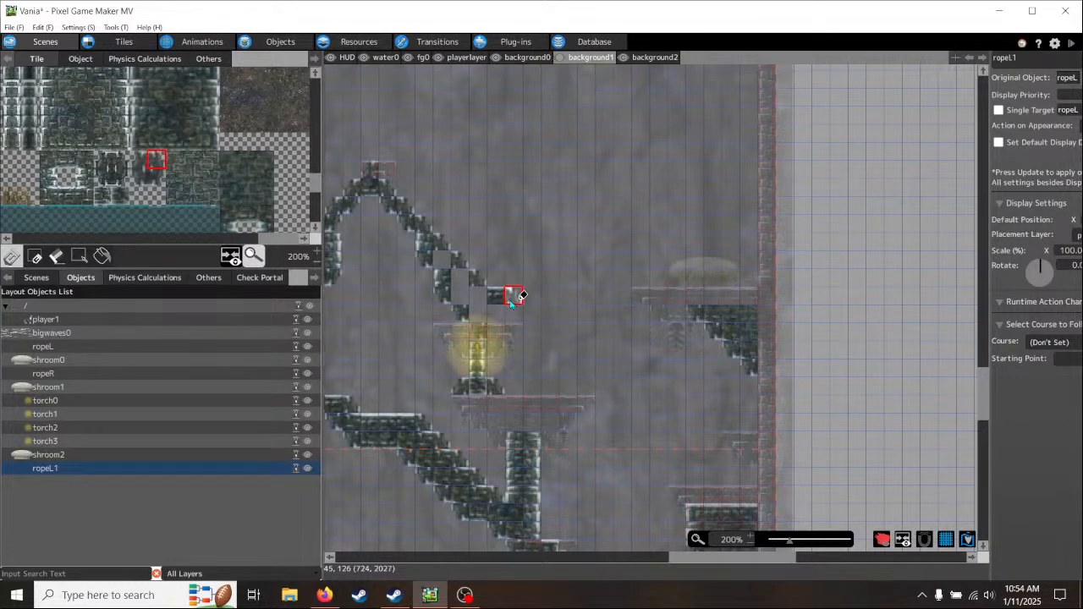
left_click(153, 178)
left_click(515, 310)
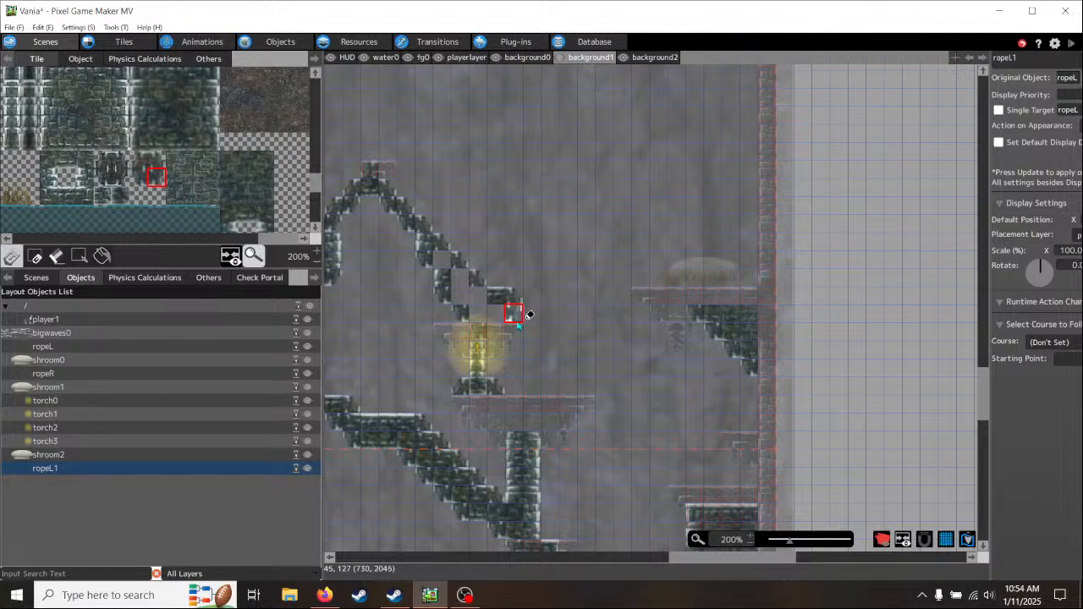
left_click(138, 178)
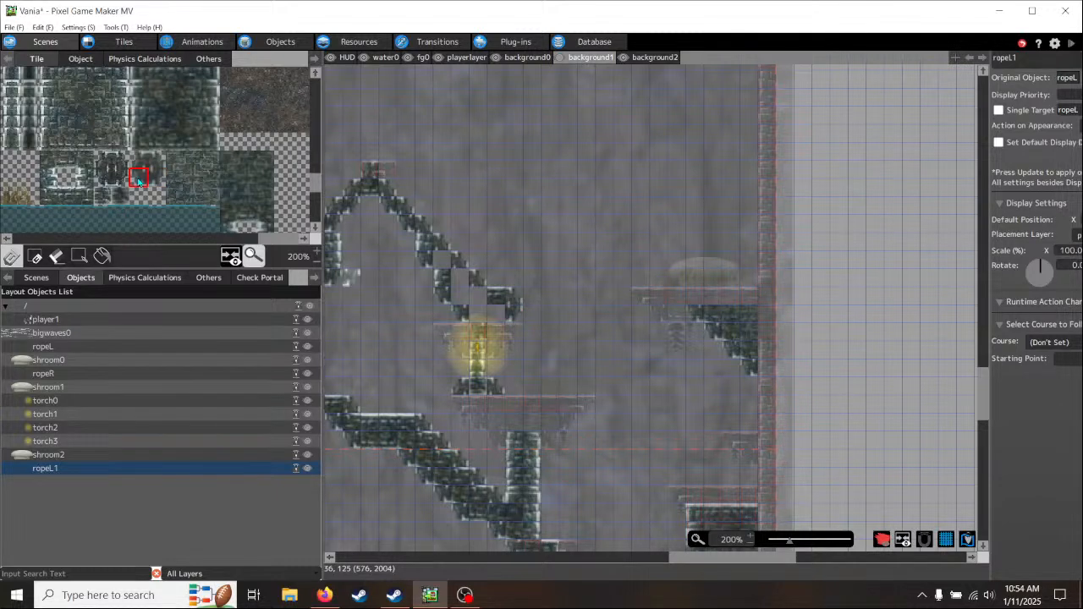
left_click(175, 142)
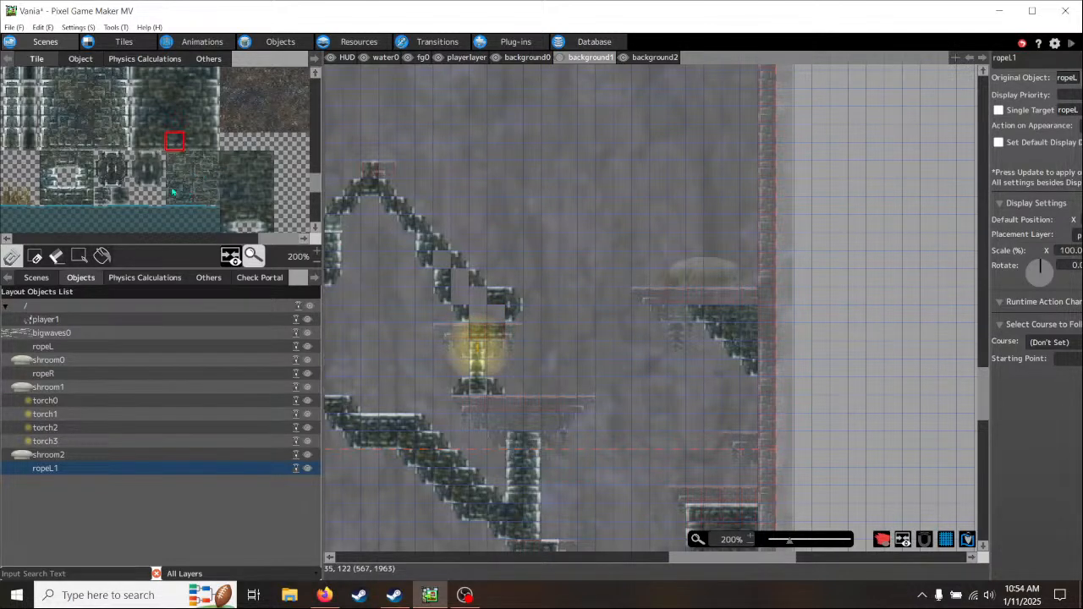
- Fill the remaining open cells in the right-hand diagonal and its end above the torch platform with solid brick tiles
scroll(211, 193, "down", 2)
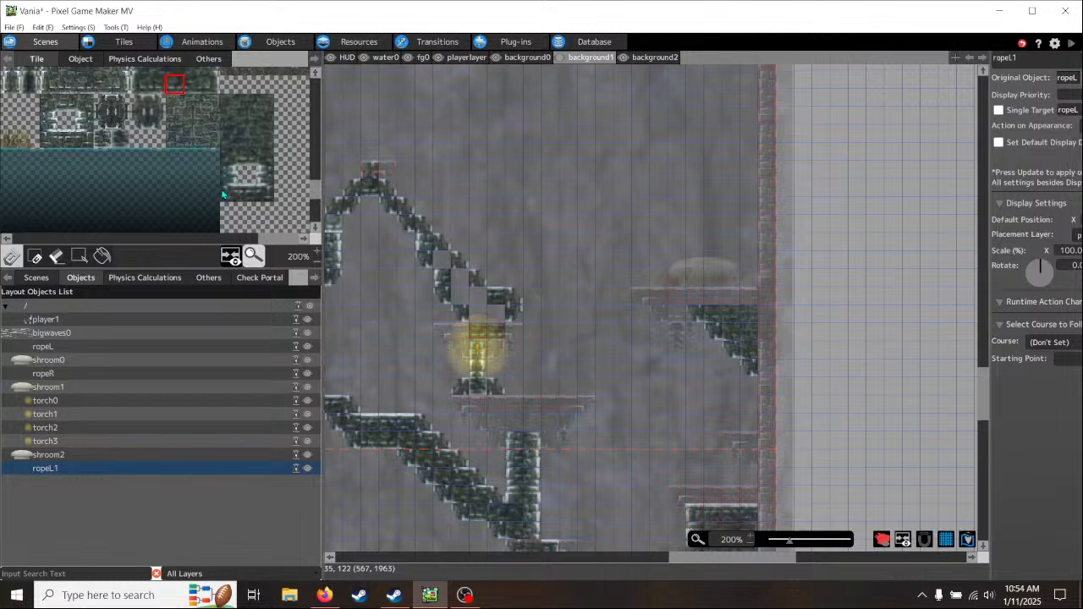
left_click(225, 193)
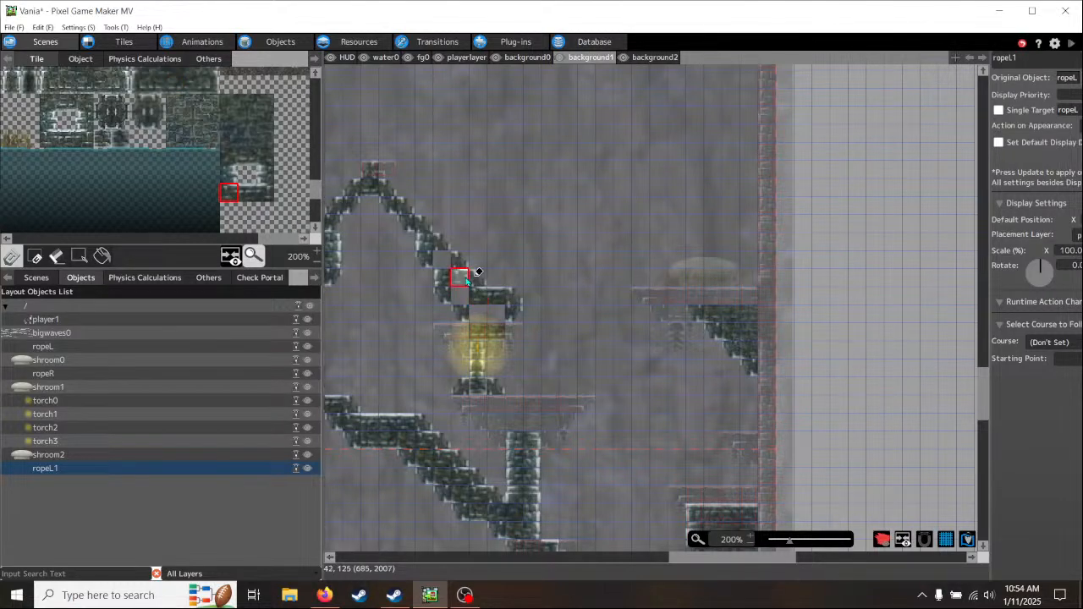
left_click(466, 281)
left_click(448, 263)
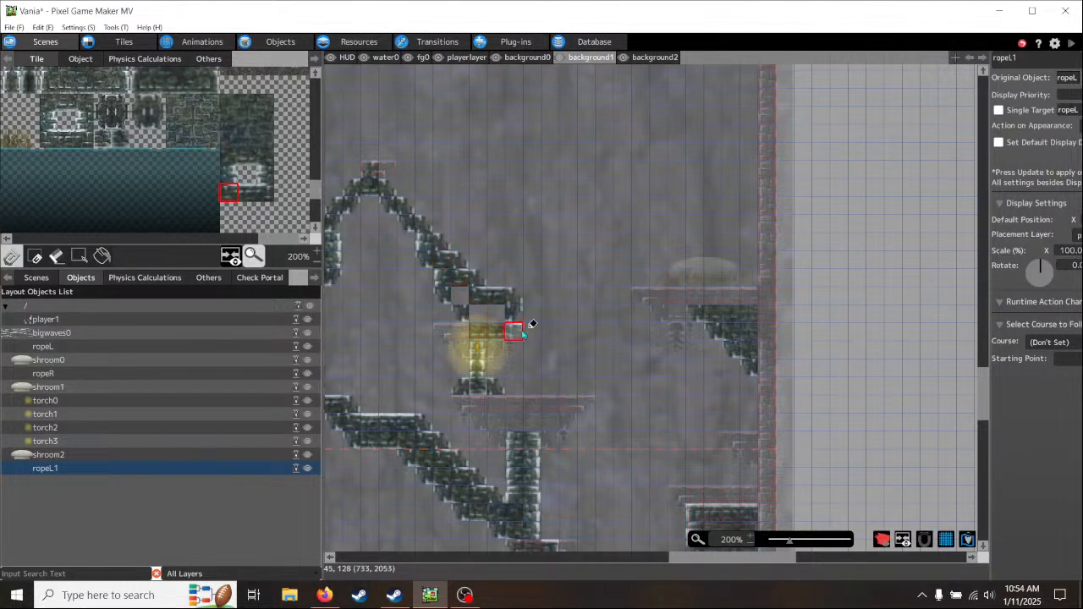
left_click(262, 161)
left_click(459, 295)
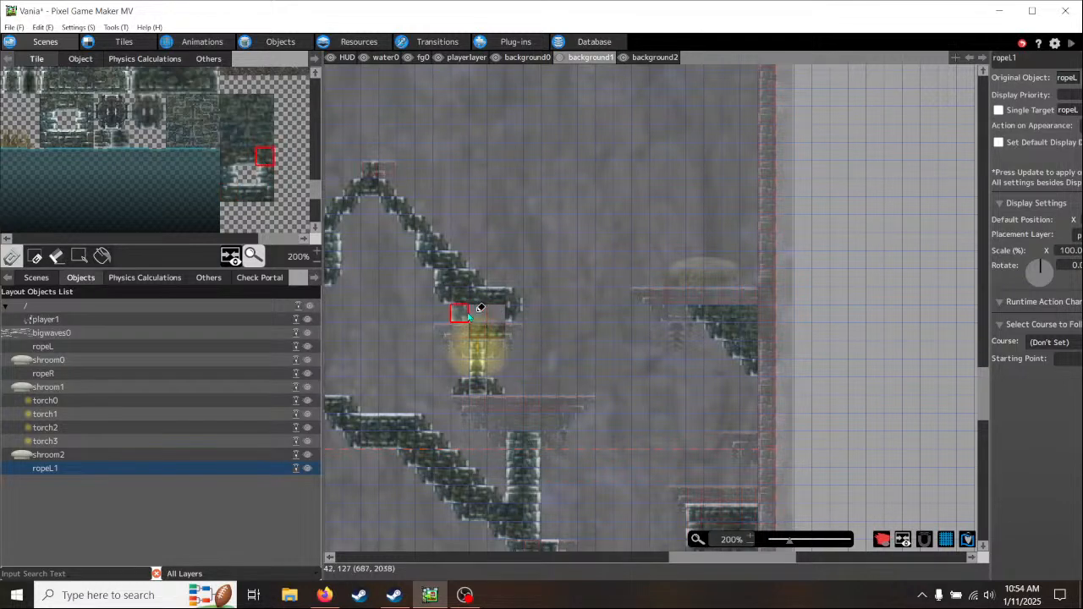
left_click(478, 315)
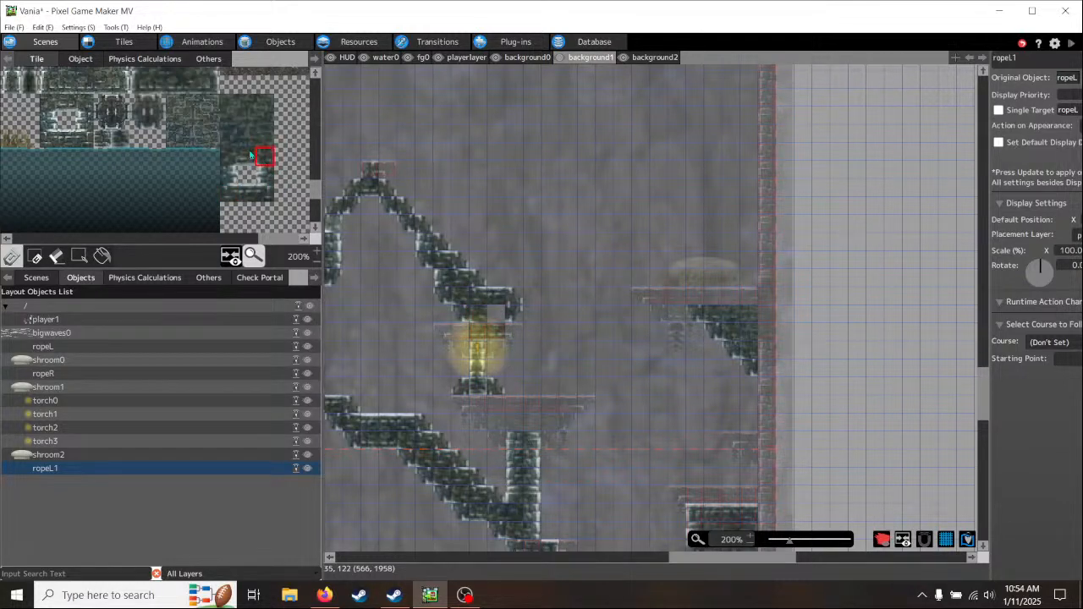
left_click(245, 136)
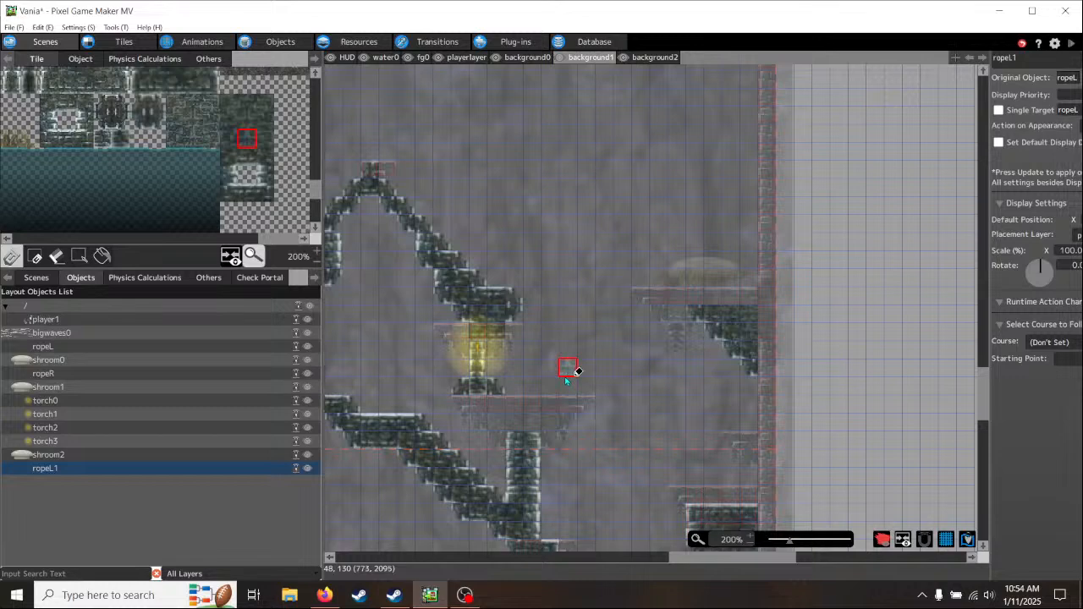
middle_click_drag(571, 380, 506, 407)
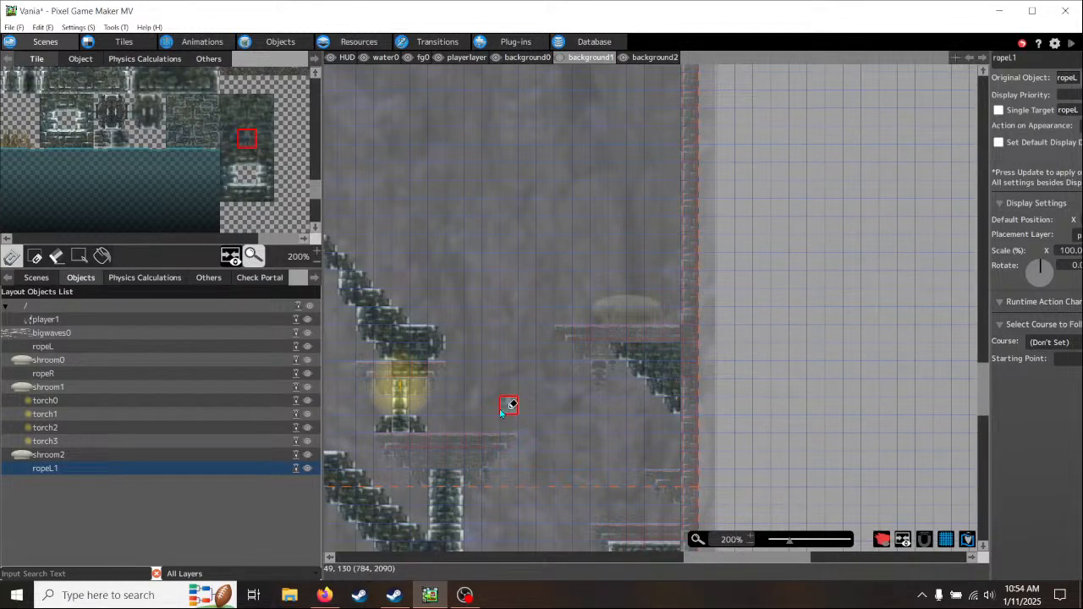
- Undo the last edit and draw an ascending upper edge of left slanted brick tiles rightward from the support above the torch platform
mouse_move(486, 301)
middle_mouse_down()
mouse_move(636, 439)
mouse_move(788, 294)
mouse_move(593, 271)
mouse_move(500, 314)
middle_mouse_up()
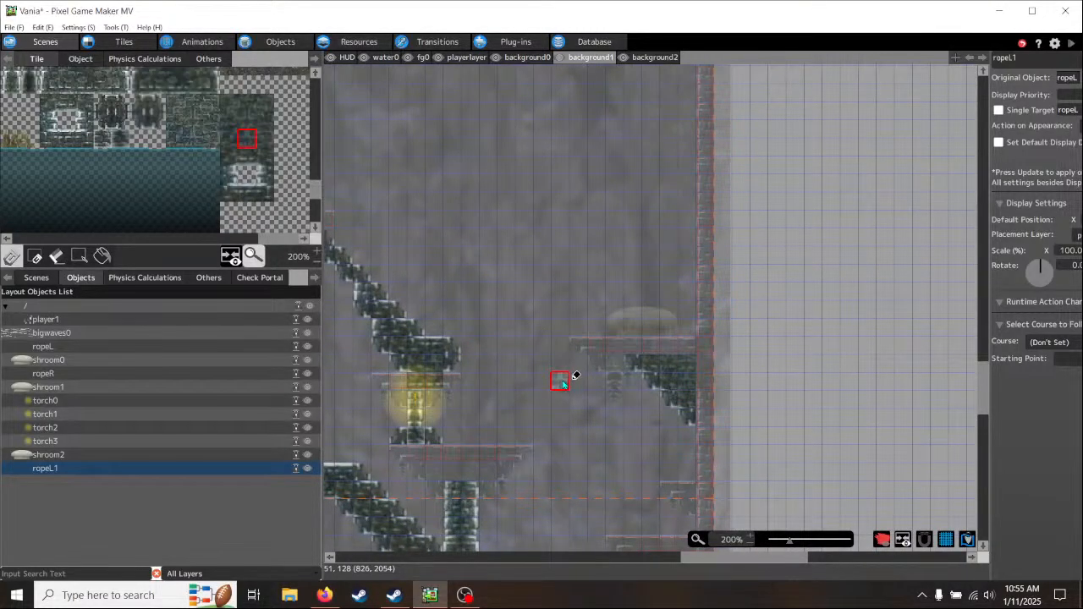
middle_click_drag(555, 387, 547, 391)
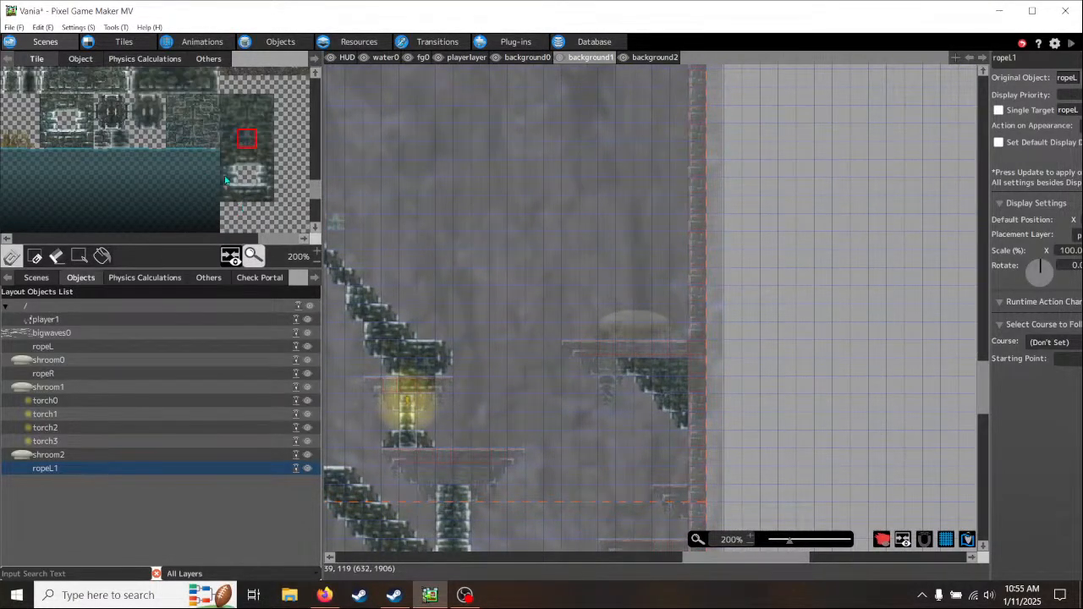
left_click(143, 105)
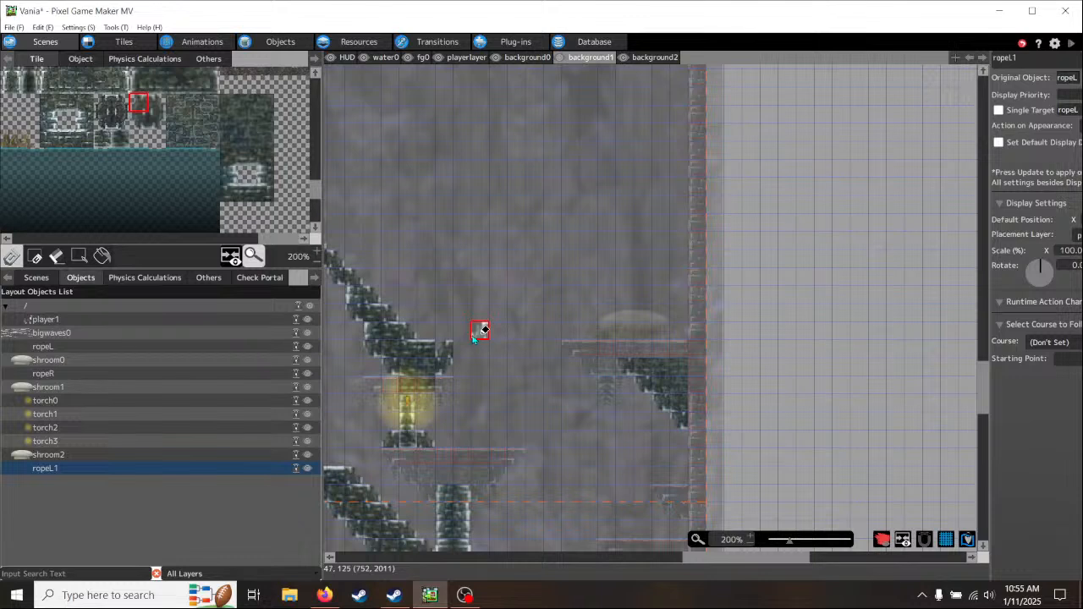
left_click(42, 27)
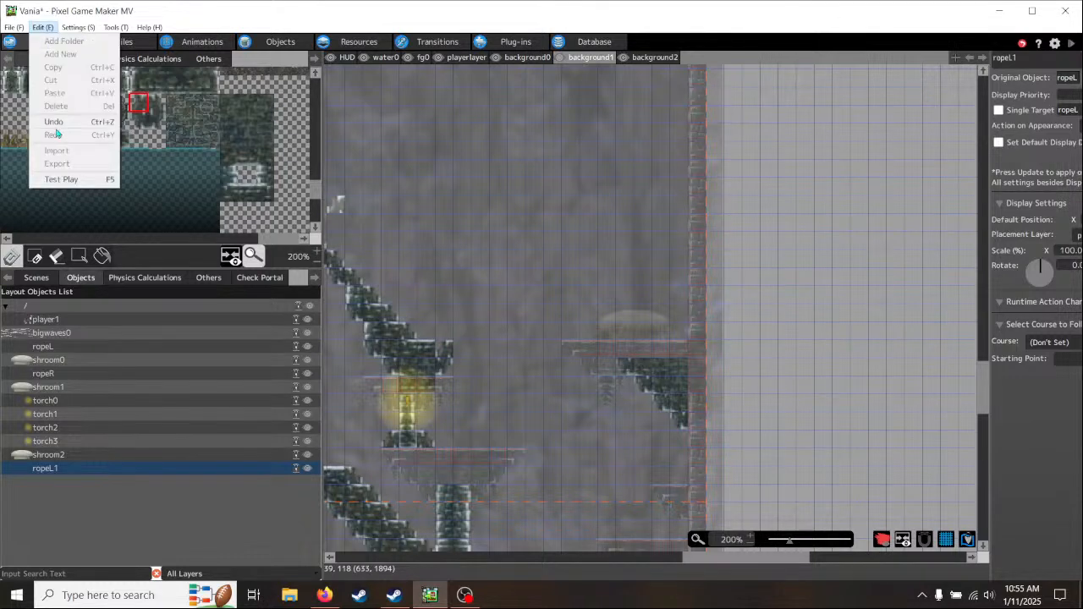
left_click(54, 122)
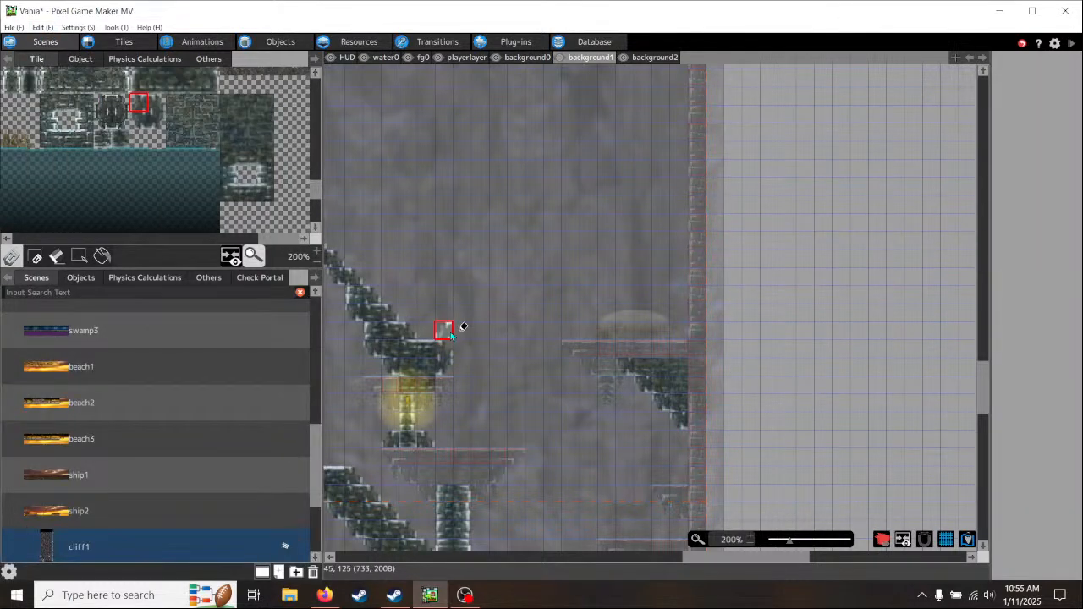
mouse_move(450, 336)
left_mouse_down()
mouse_move(503, 282)
mouse_move(508, 307)
left_mouse_up()
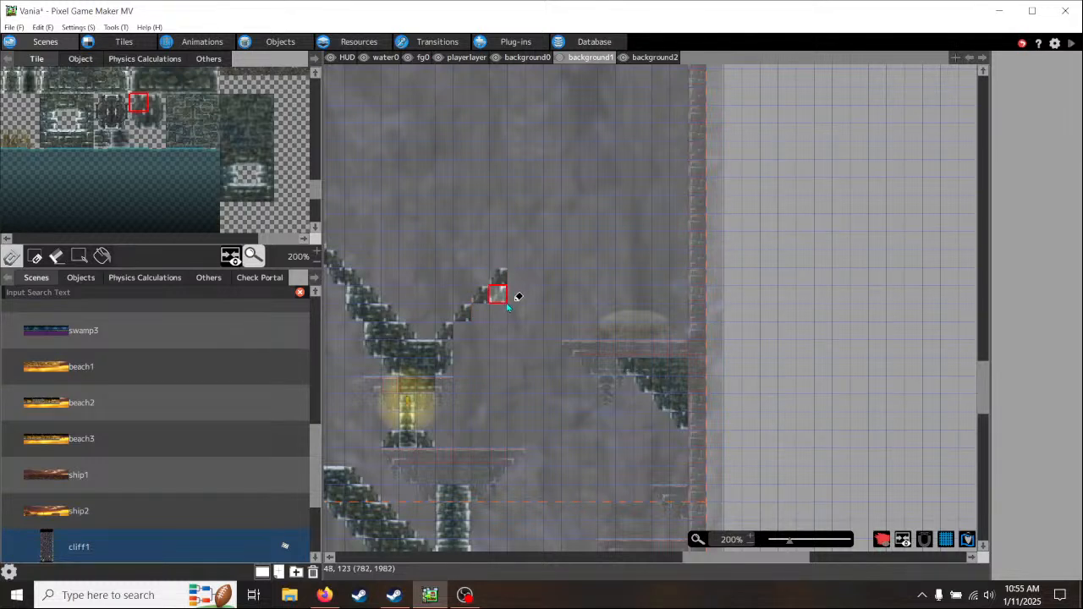
- Continue the ascending upper edge with a flat brick tile, one more left slanted tile and a flat tile at the peak
scroll(165, 110, "up", 3)
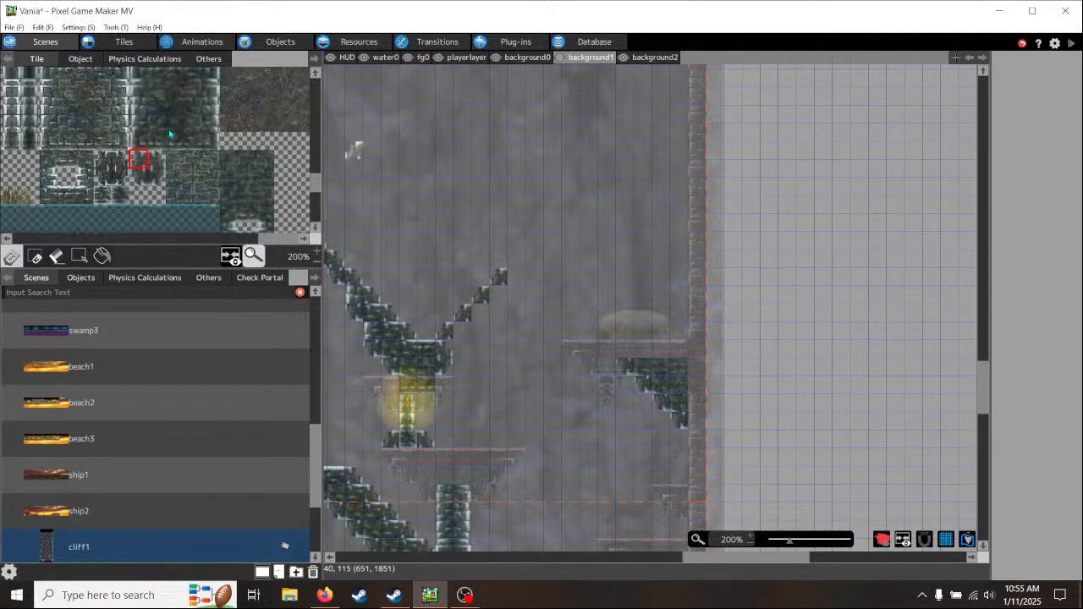
scroll(191, 196, "down", 2)
left_click(64, 173)
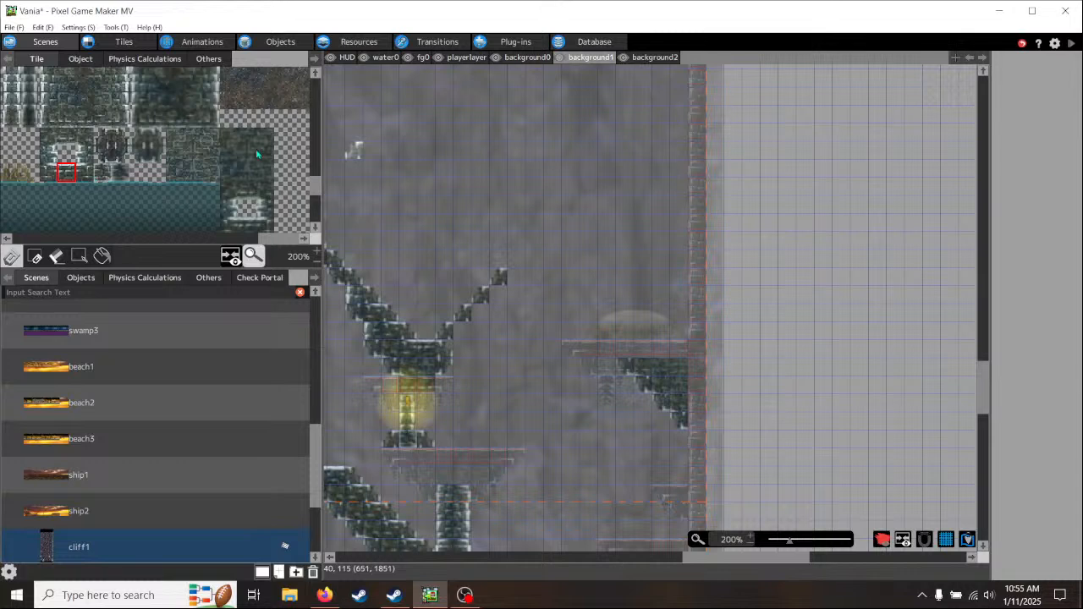
left_click(516, 276)
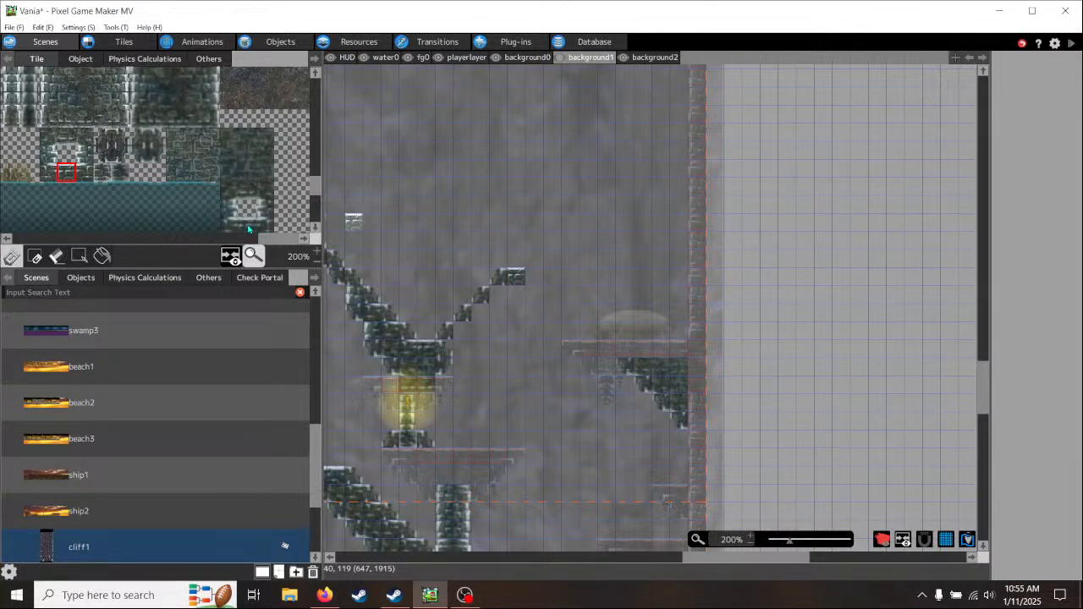
left_click(248, 229)
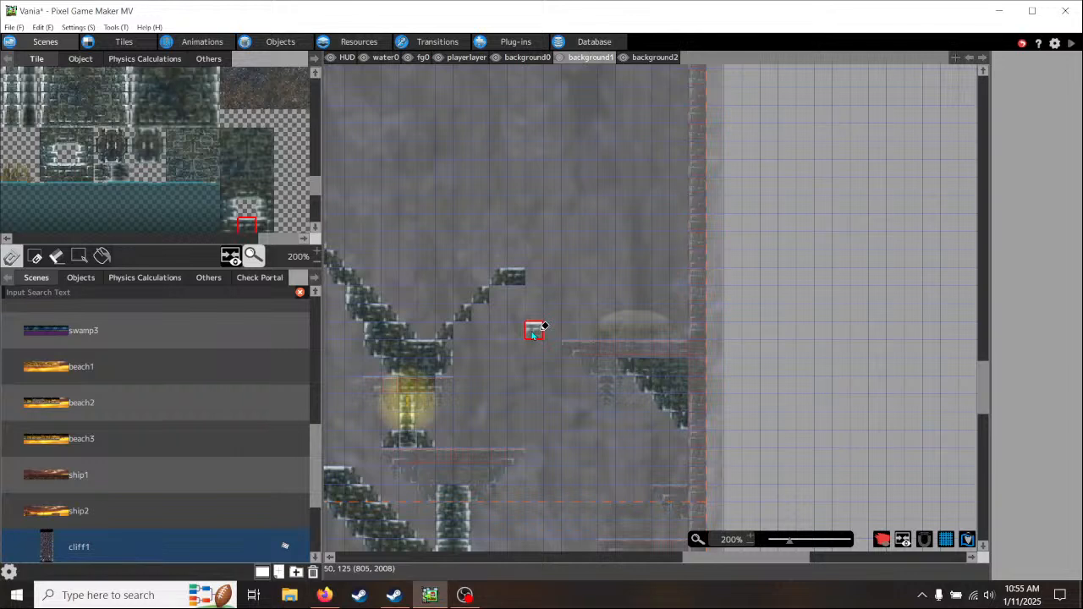
middle_click_drag(534, 334, 490, 311)
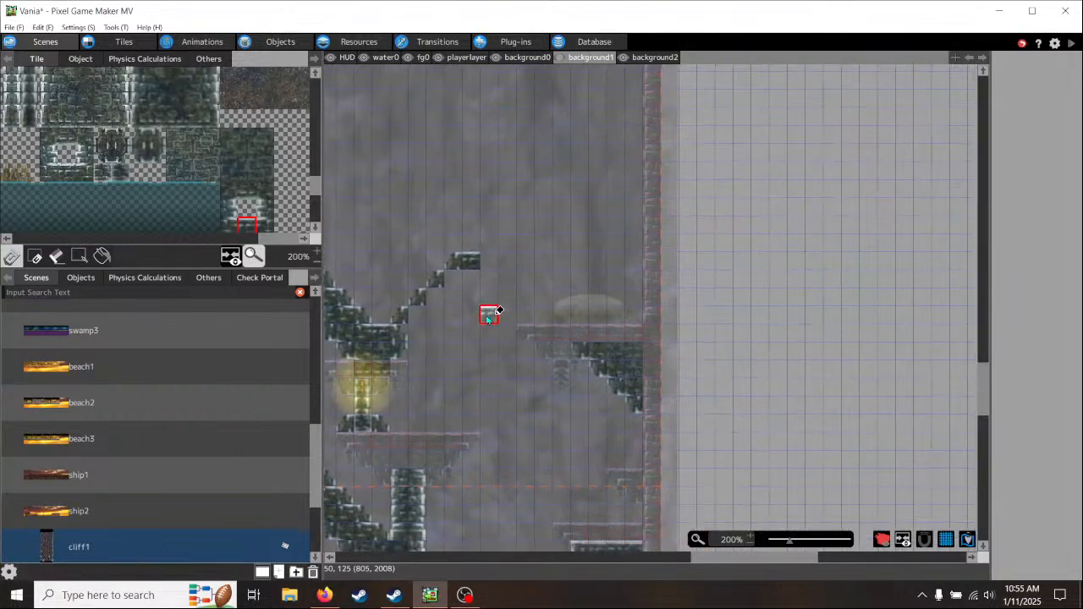
left_click(140, 139)
left_click(493, 243)
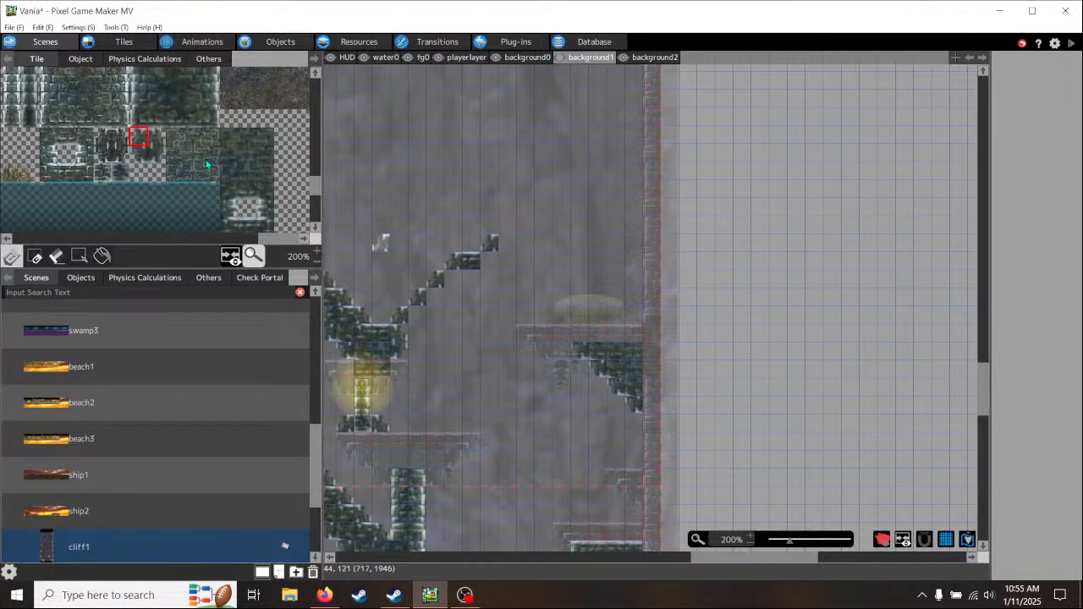
left_click(247, 226)
left_click(508, 243)
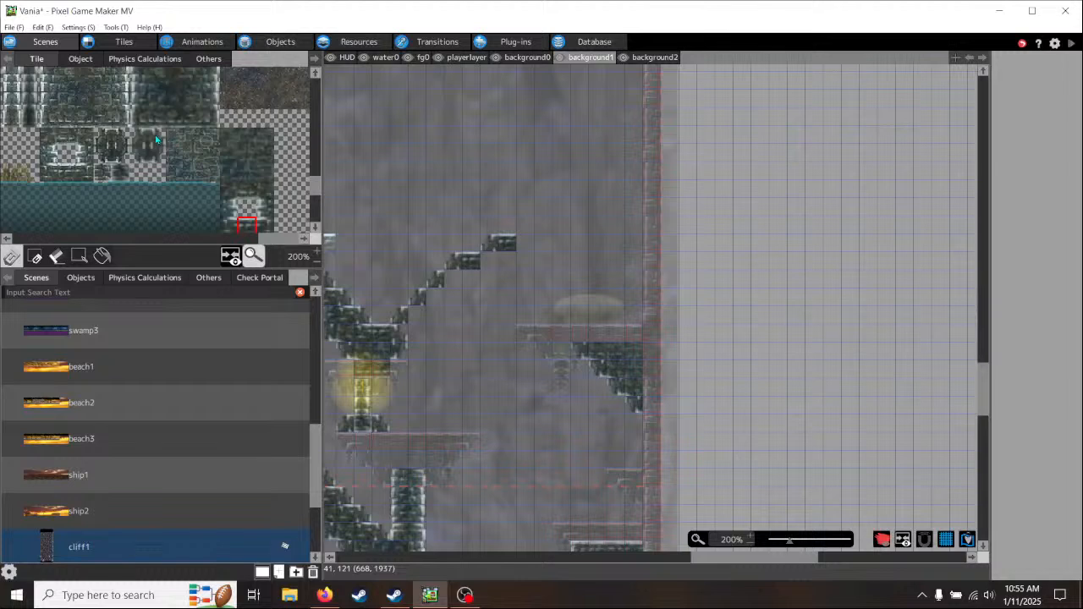
- Run right slanted brick tiles down from the peak to the right-hand mushroom ledge
left_click(156, 140)
left_click(521, 243)
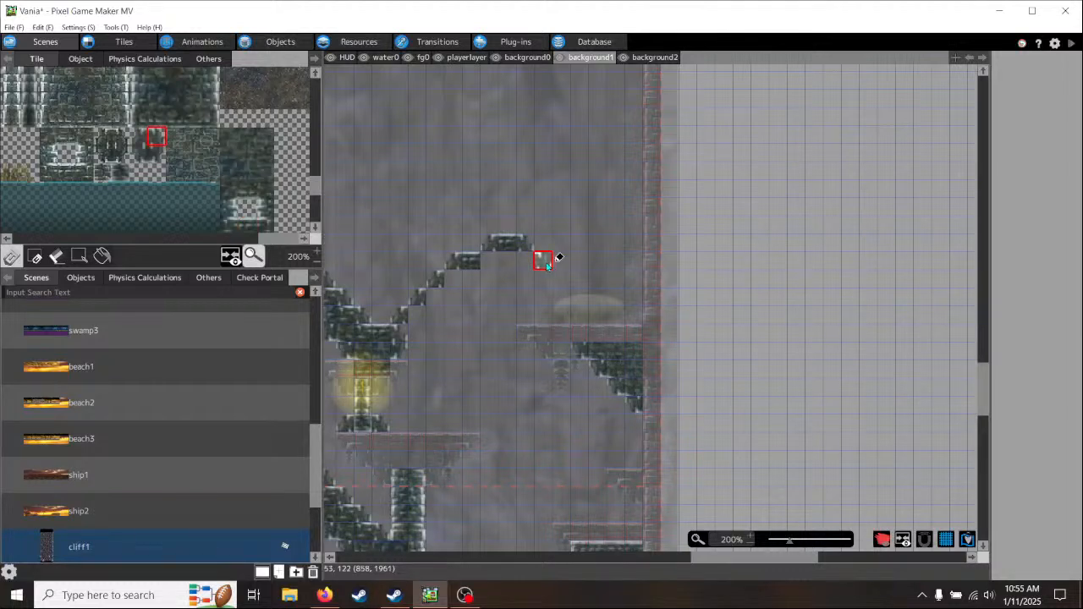
left_click(548, 265)
left_click(561, 279)
left_click(579, 293)
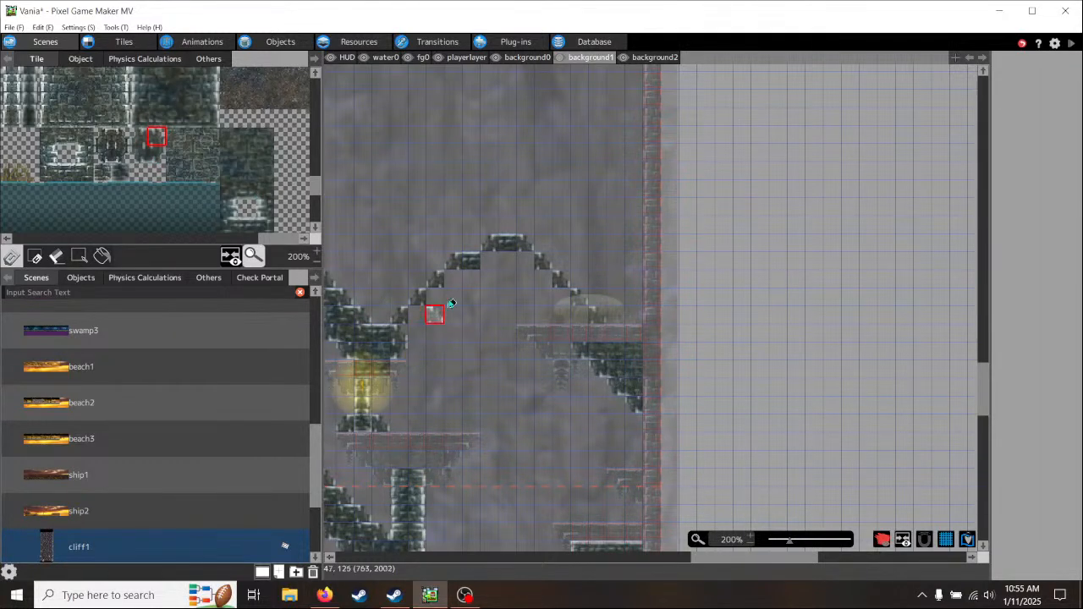
- Build the ascending side's lower edge from lower-right slanted brick tiles and finish it with a flat underside tile beneath the peak
left_click(158, 158)
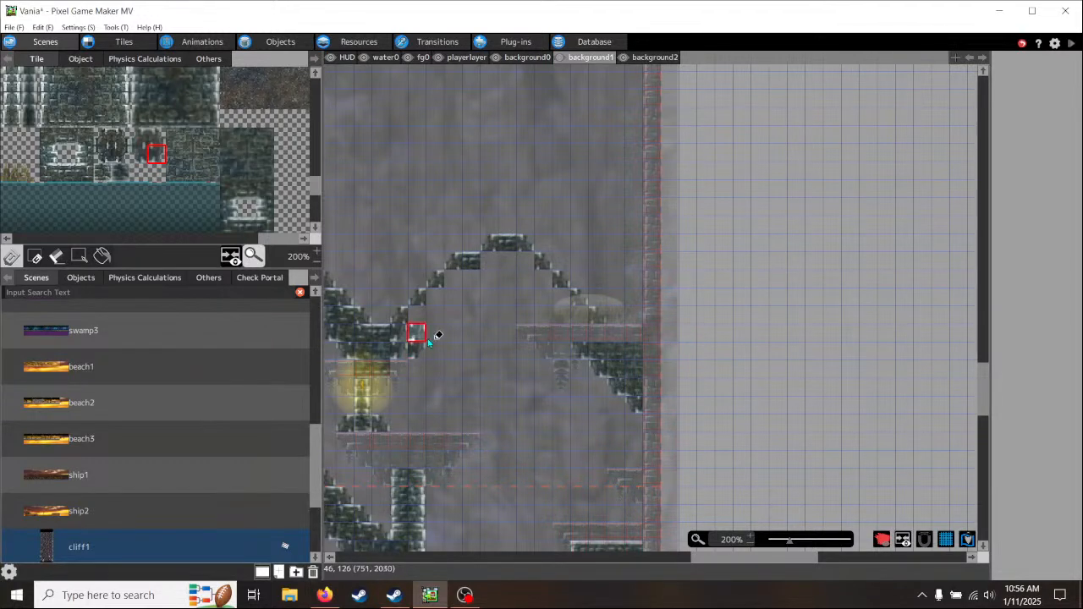
left_click(474, 306)
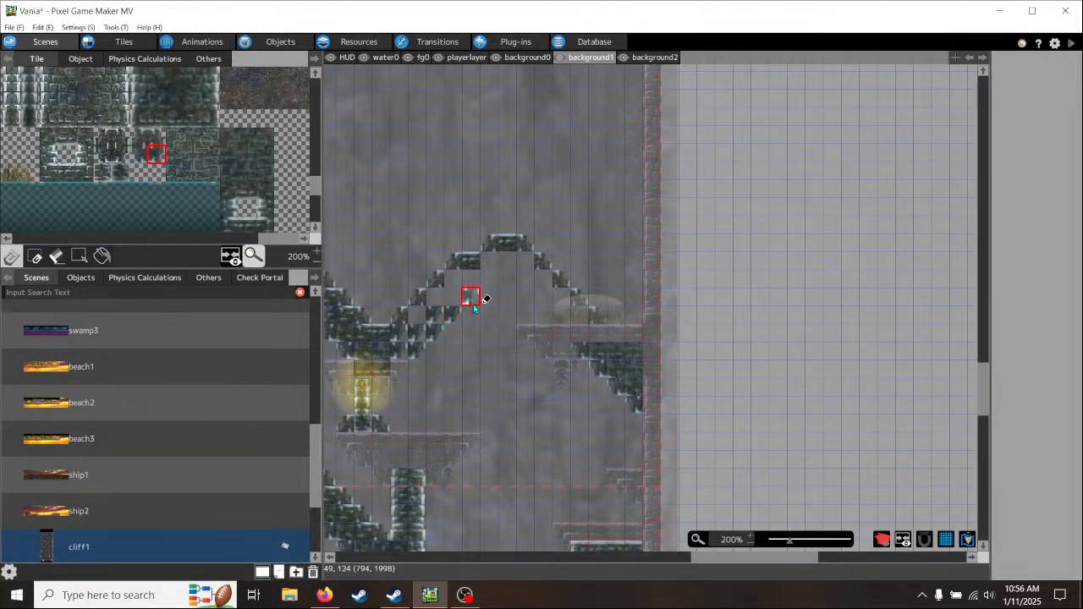
left_click(242, 225)
left_click(244, 194)
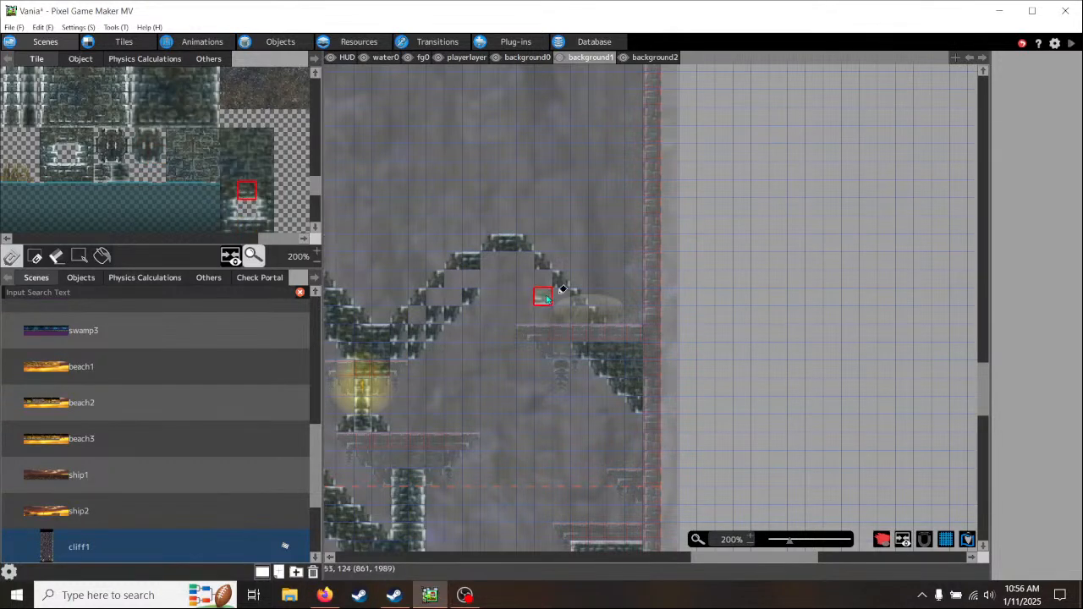
left_click(490, 275)
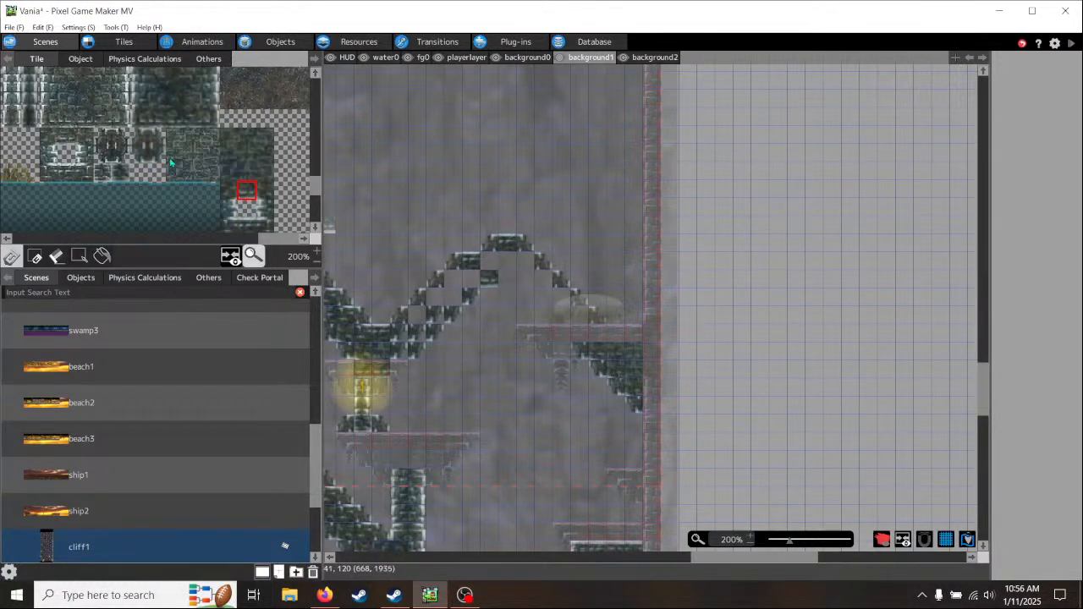
- Run lower-left slanted brick tiles down from the underside's peak to the mushroom ledge
left_click(142, 159)
left_click(507, 296)
left_click(525, 314)
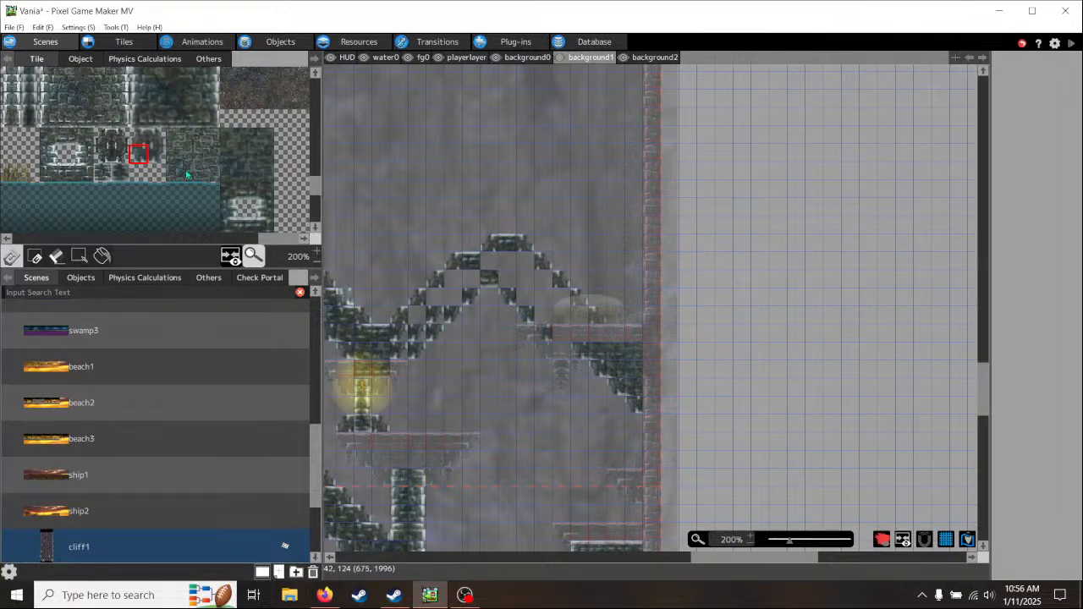
- Line the inside of the ascending side's upper edge with corner brick tiles up to the peak
left_click(244, 198)
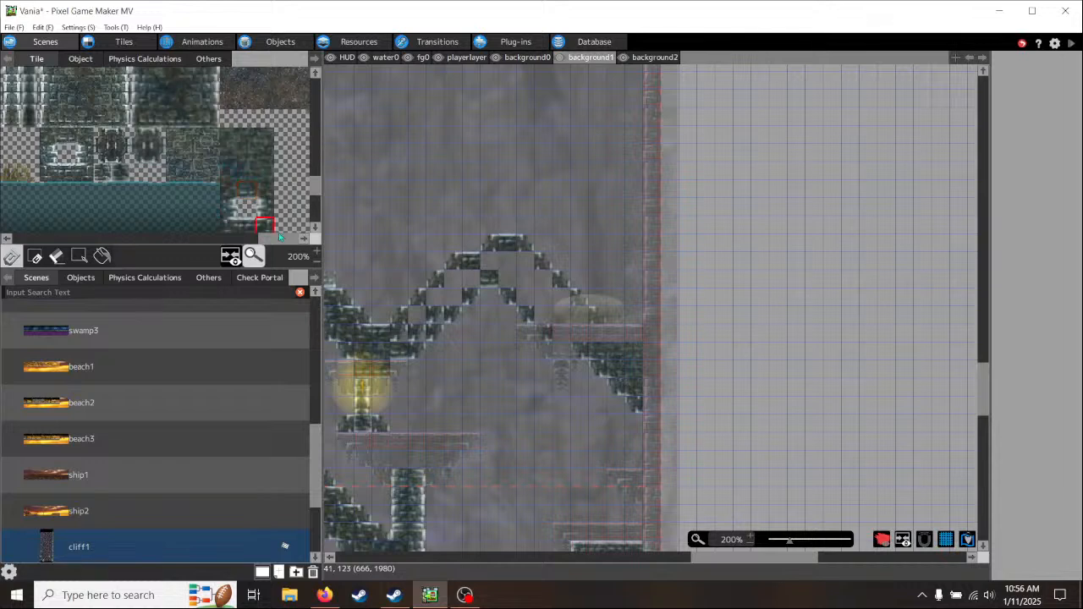
left_click(404, 337)
left_click(422, 321)
left_click(438, 302)
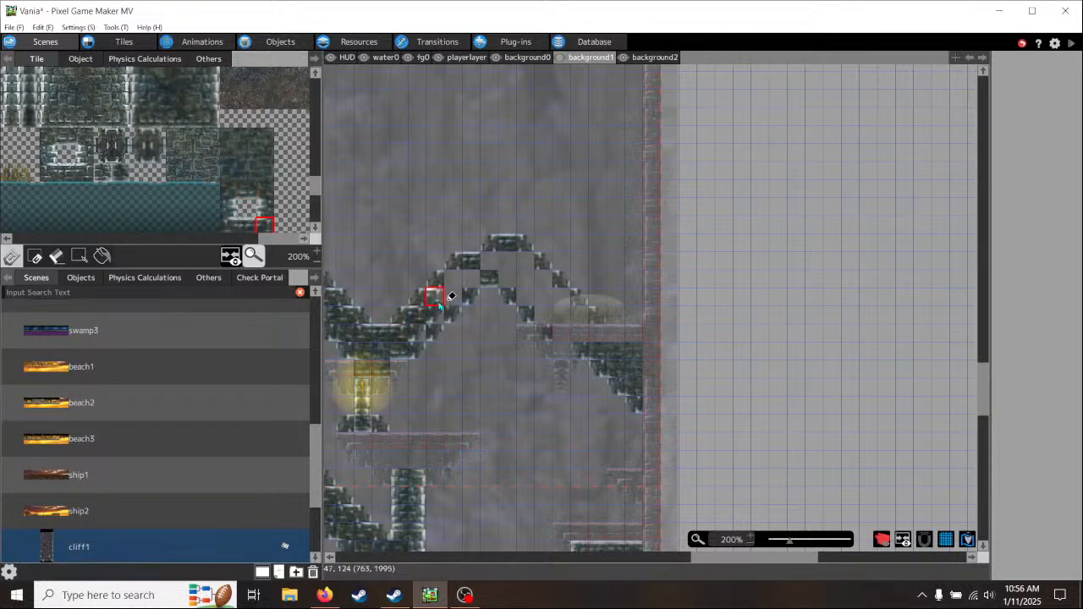
left_click(454, 285)
left_click(486, 263)
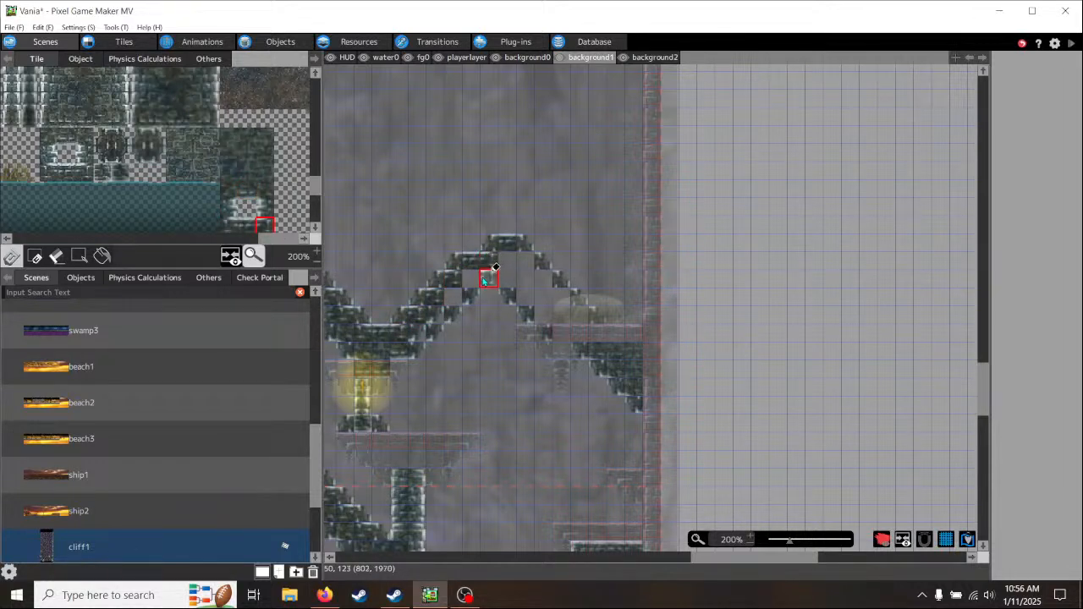
- Line the inside of the descending side's upper edge and the arch's lower edges with matching corner brick tiles
left_click(231, 227)
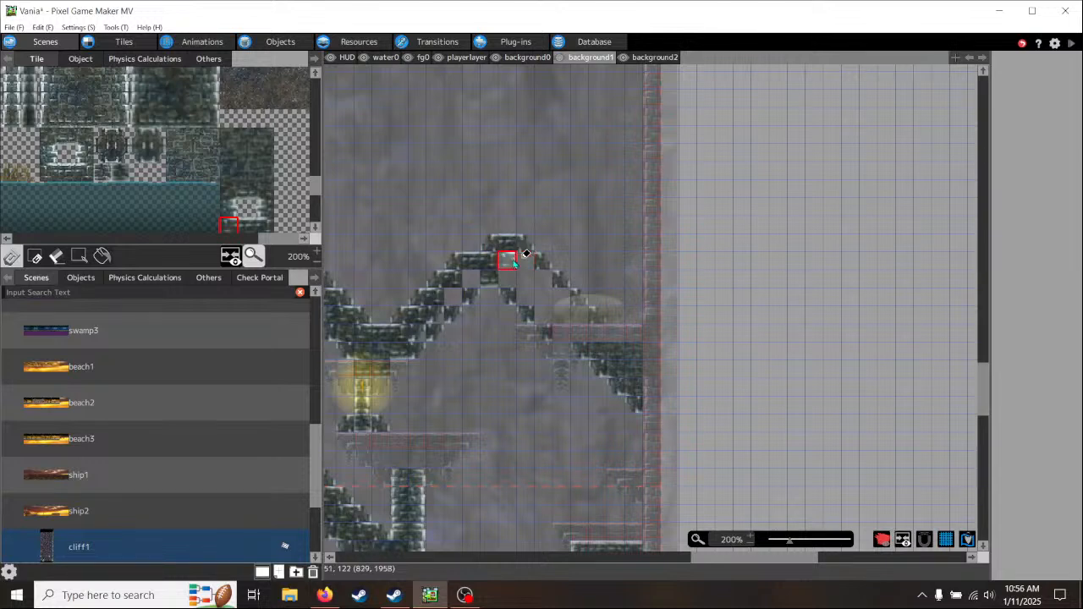
left_click(544, 280)
left_click(560, 296)
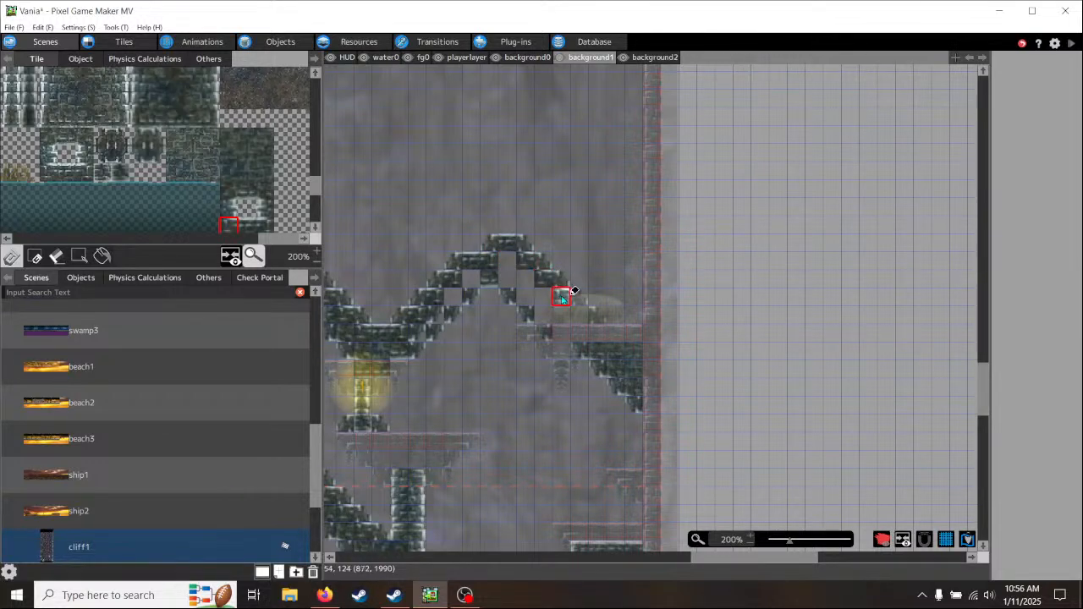
left_click(579, 313)
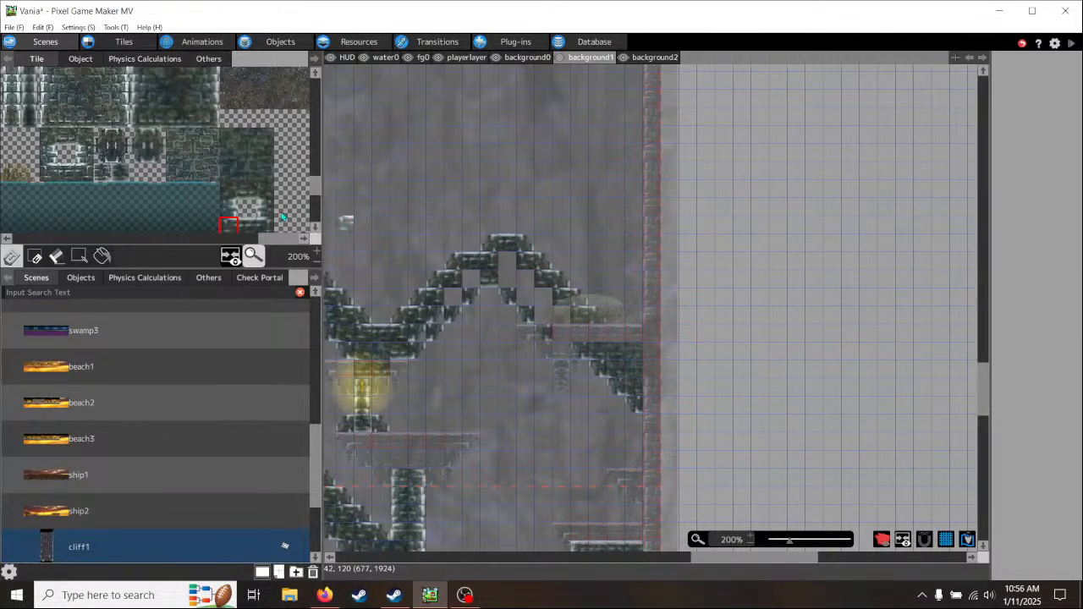
left_click(264, 196)
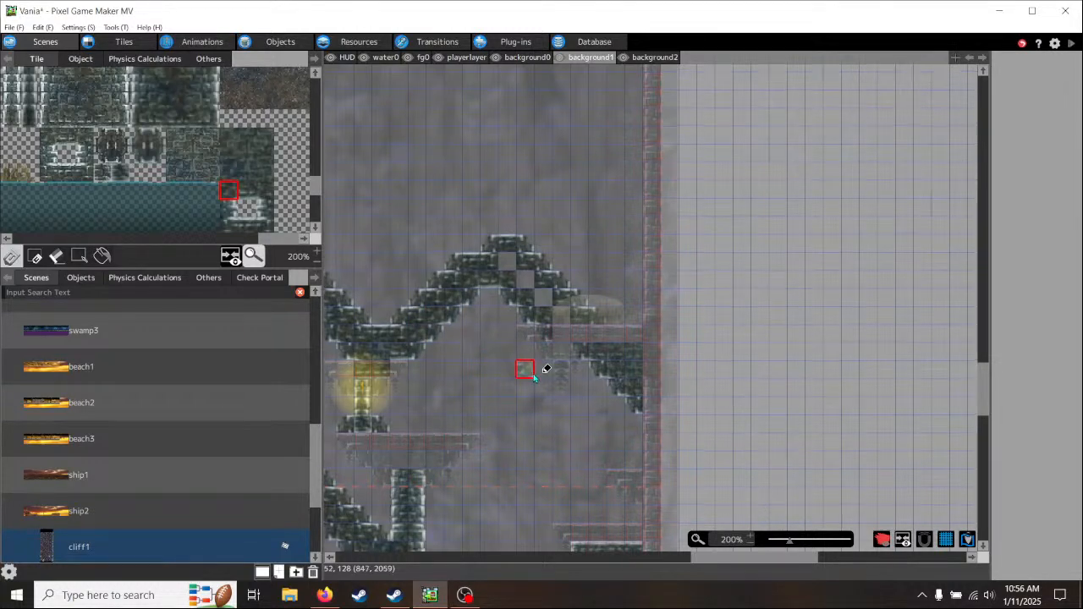
- Fill the arch's remaining open cells with solid brick tiles and join it to the brickwork below the mushroom ledge
middle_click_drag(528, 381, 486, 400)
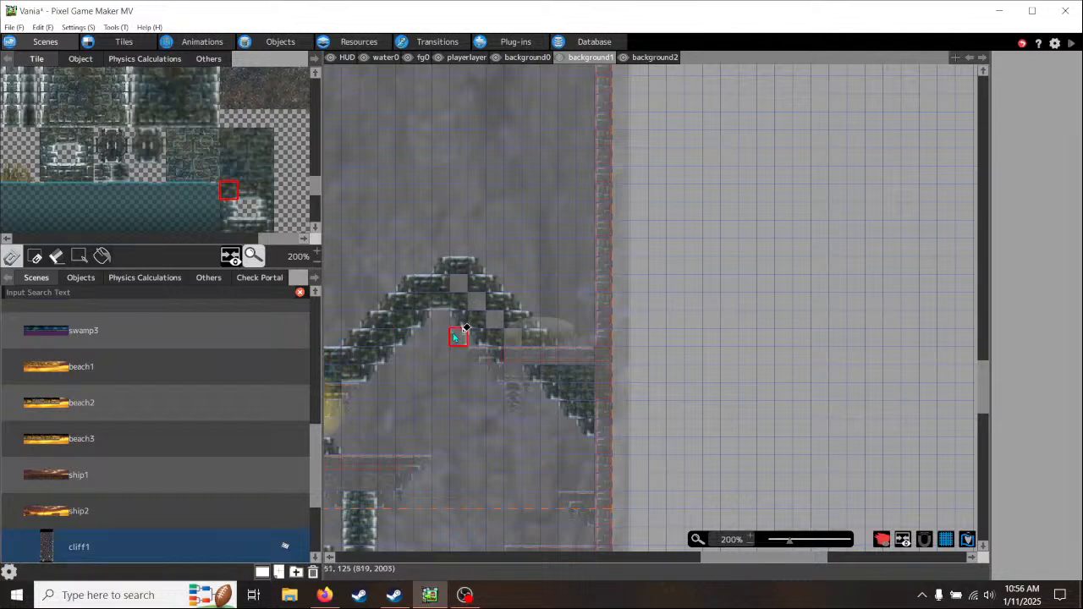
left_click(246, 161)
left_click(458, 282)
left_click(476, 300)
left_click(498, 326)
left_click(515, 344)
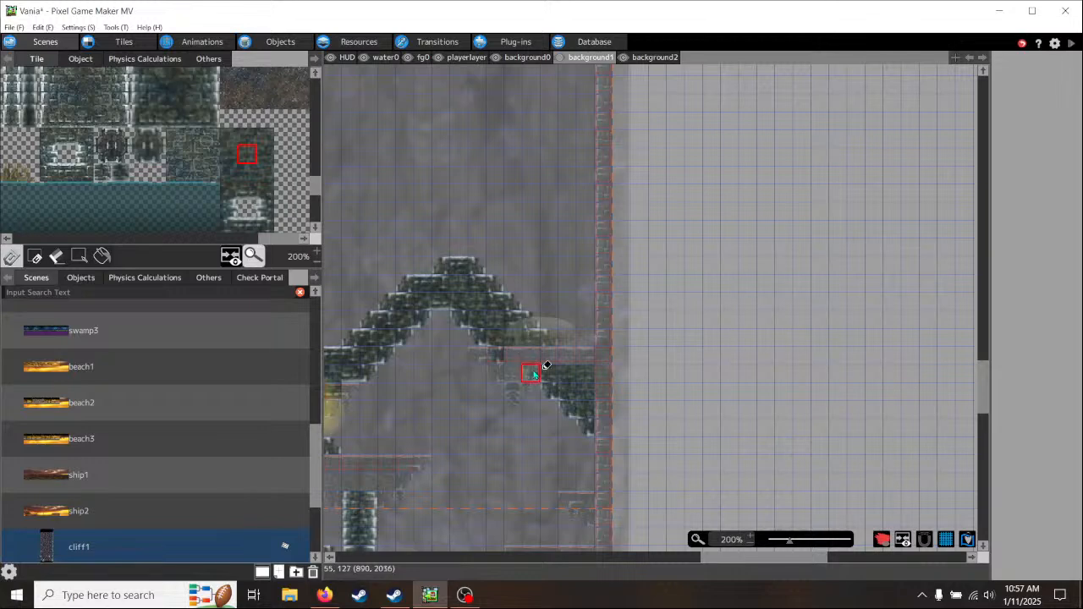
left_click(516, 361)
left_click(529, 362)
left_click(544, 364)
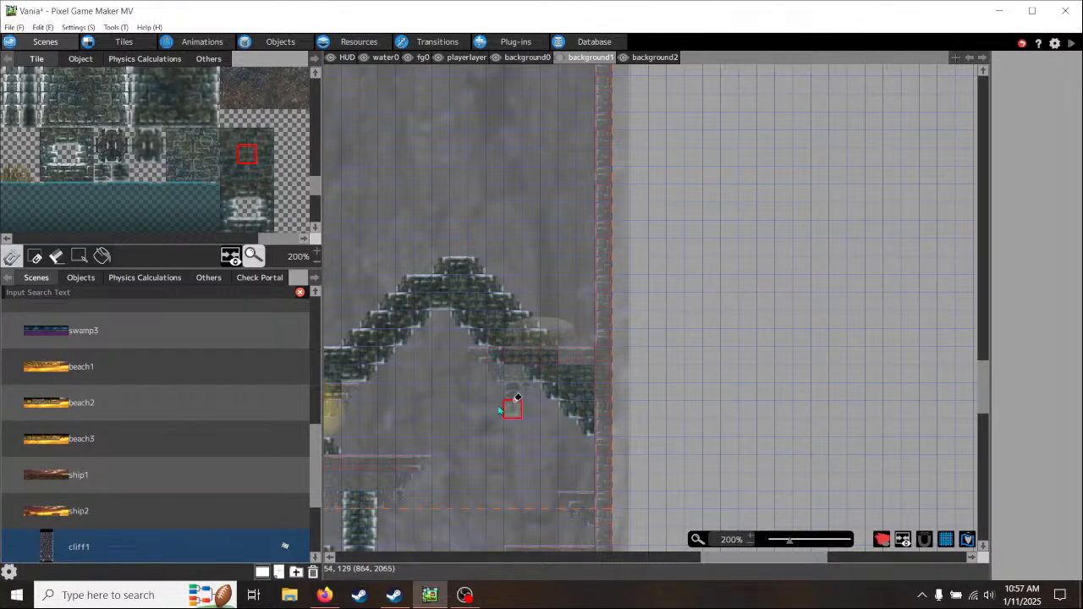
middle_click_drag(429, 433, 653, 349)
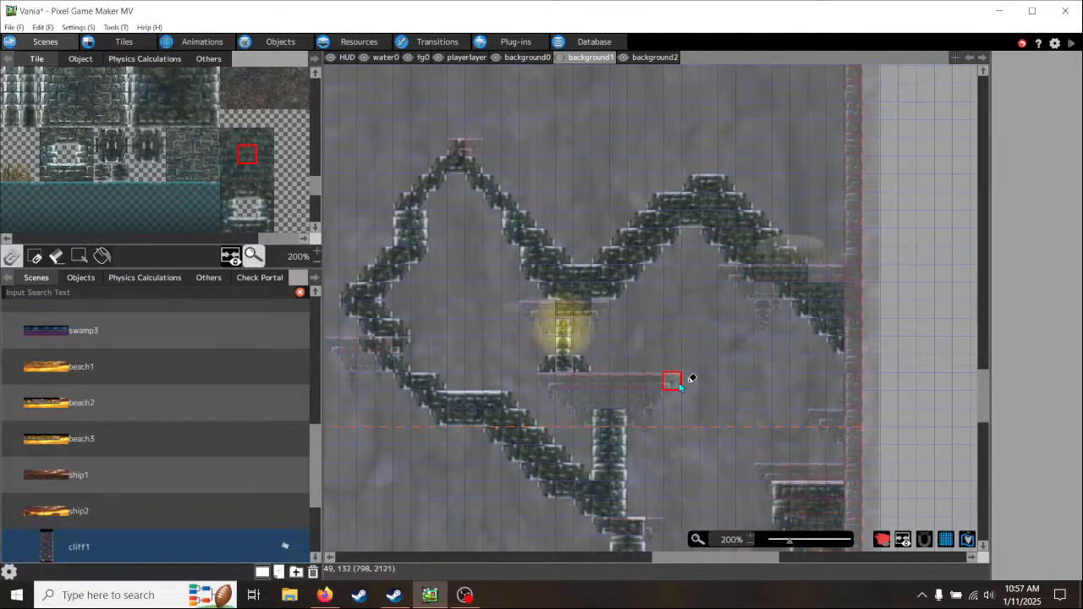
middle_click_drag(692, 404, 636, 358)
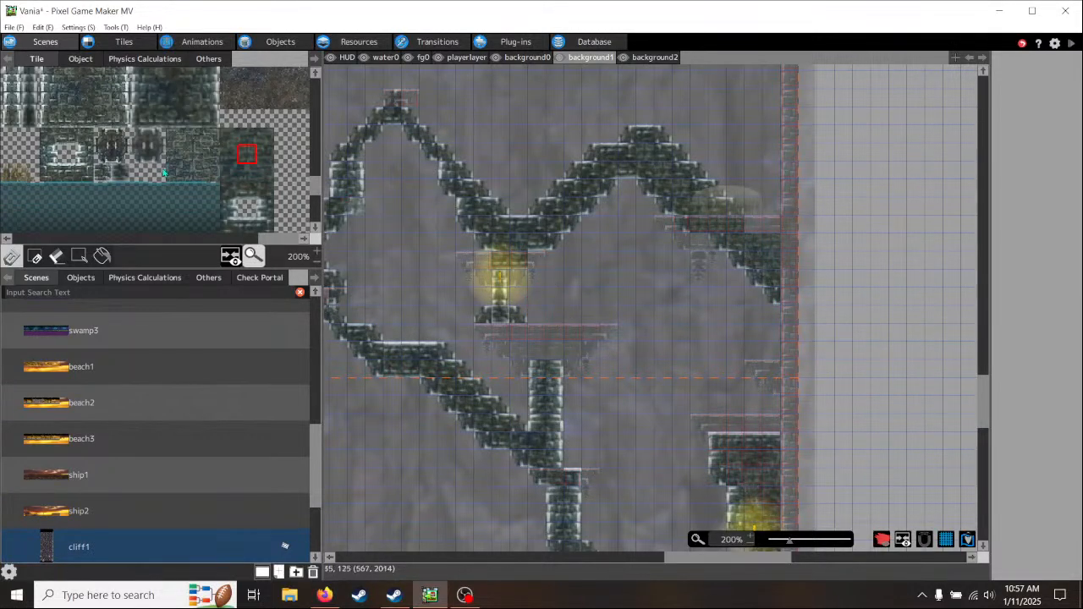
left_click(156, 137)
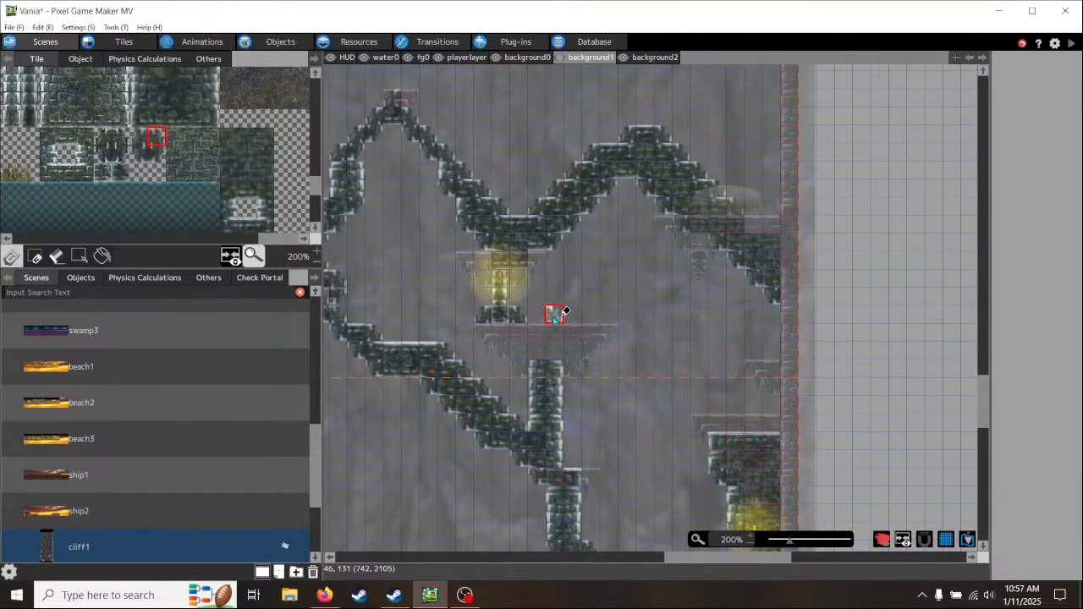
left_click(554, 314)
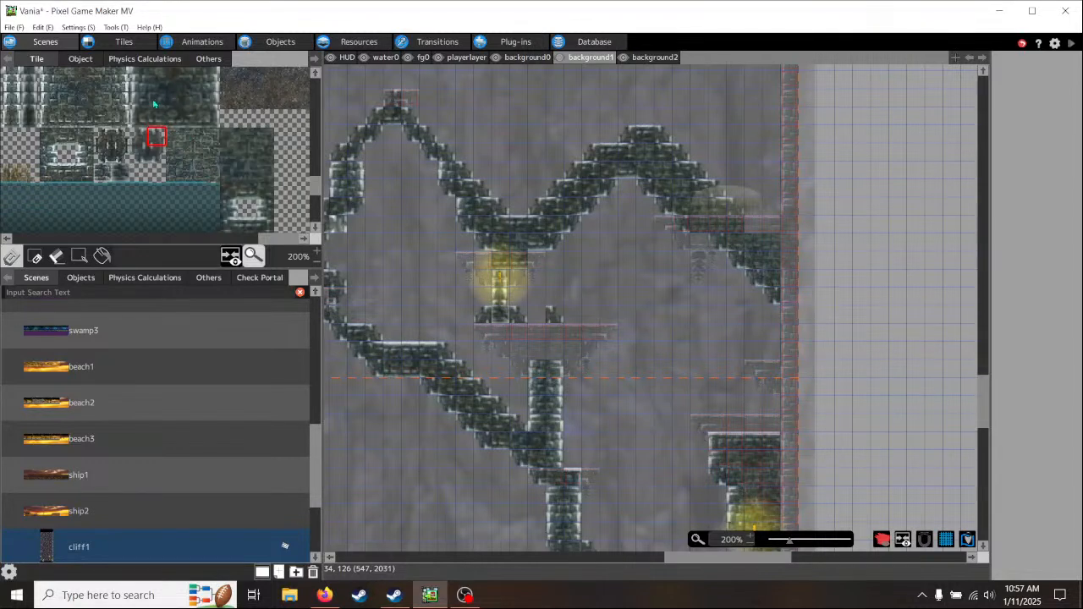
scroll(150, 118, "up", 2)
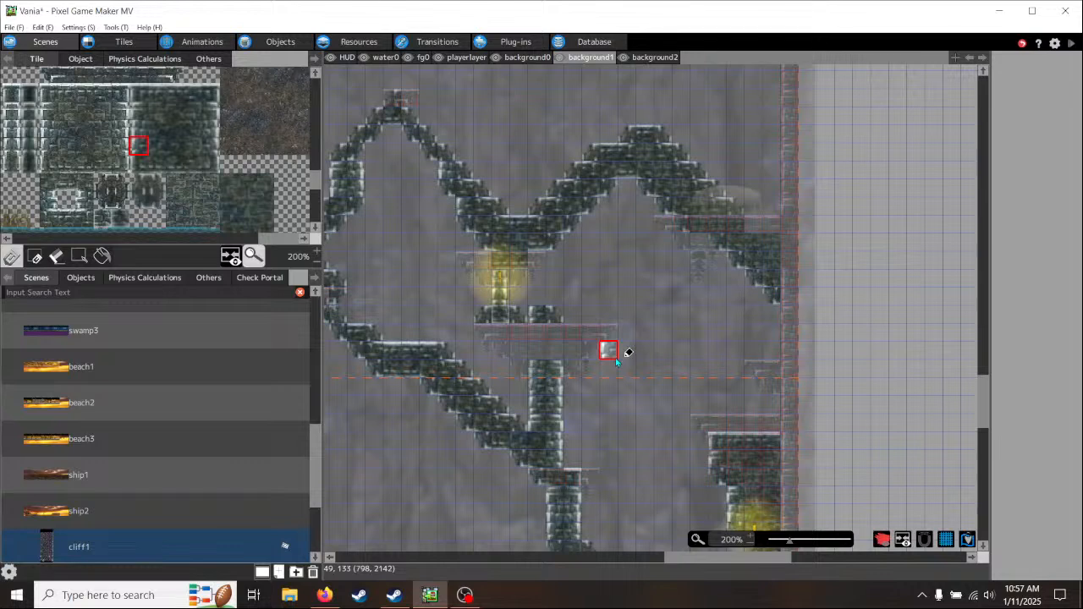
left_click(43, 27)
left_click(60, 125)
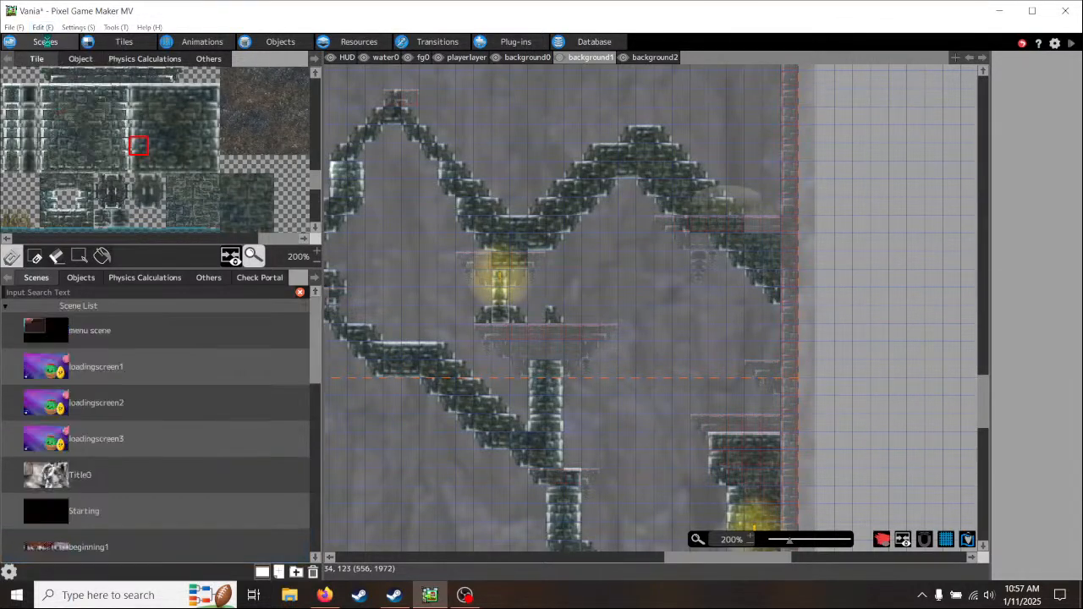
left_click(43, 27)
left_click(54, 124)
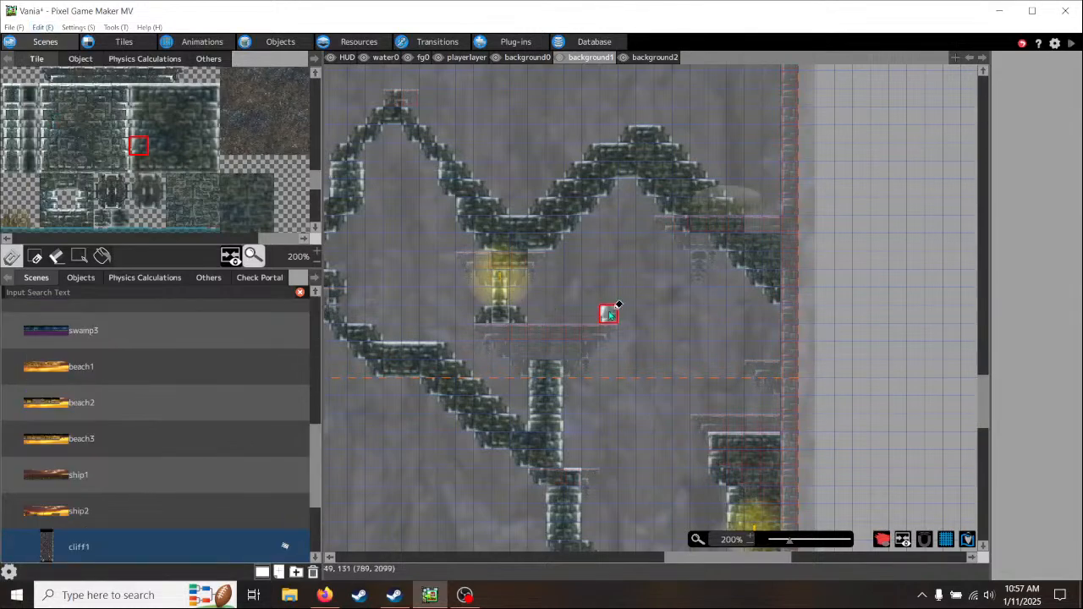
- Examine the area between the arches and the floating mushroom ledge above for where the next brick support can go
middle_click_drag(677, 280, 629, 306)
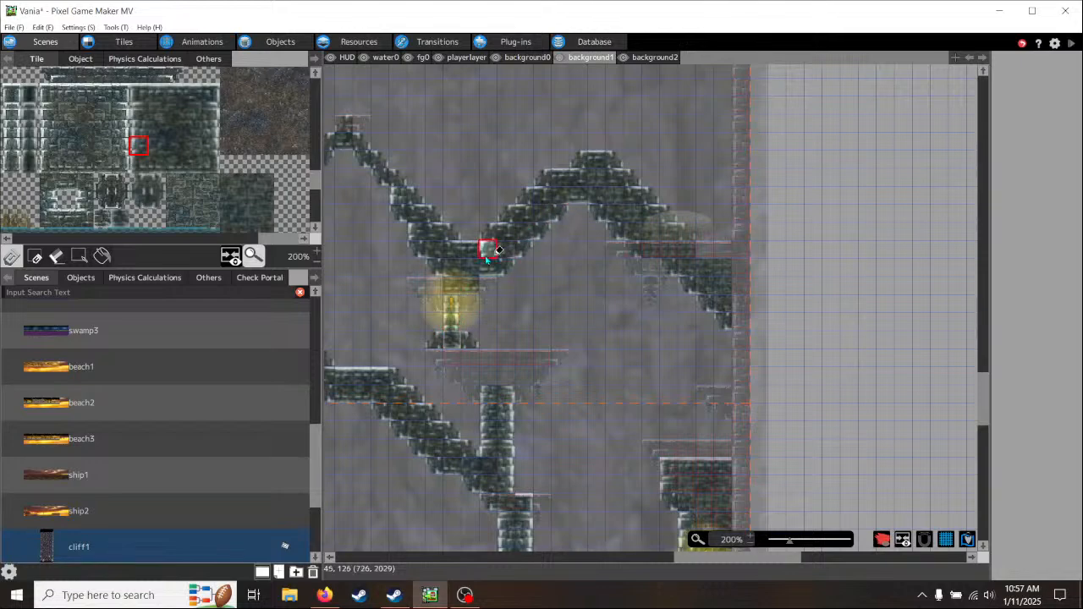
middle_click_drag(549, 317, 746, 279)
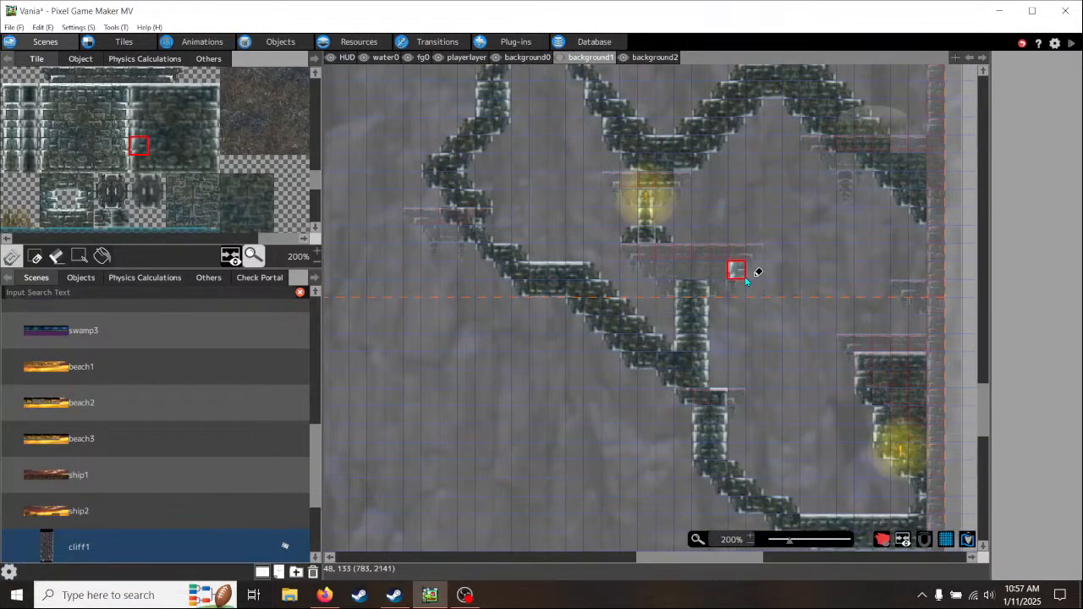
scroll(746, 280, "up", 2)
scroll(743, 303, "down", 7)
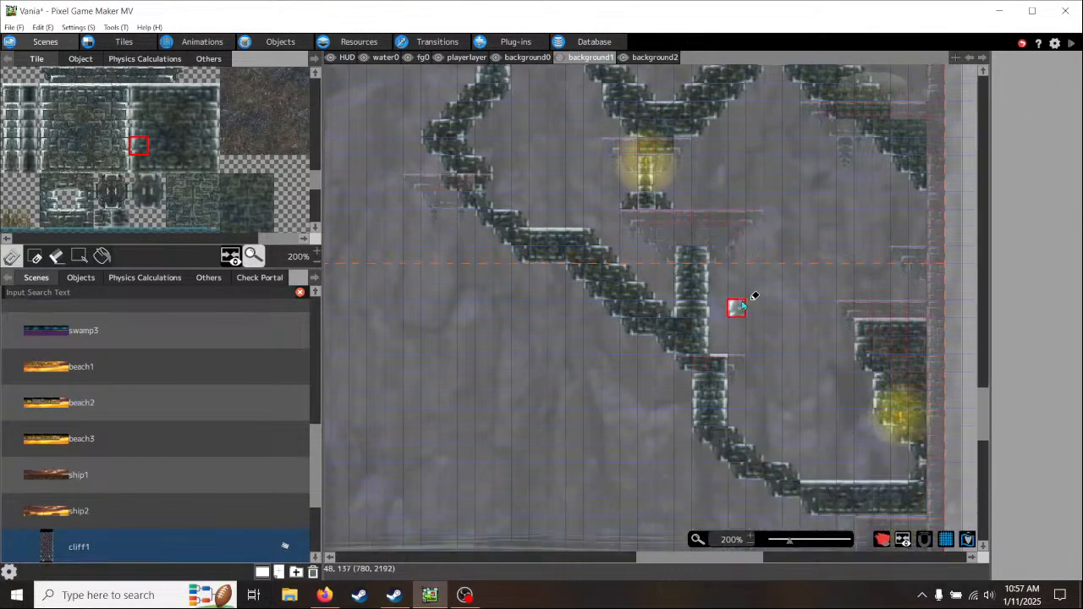
scroll(742, 303, "up", 8)
scroll(742, 303, "up", 3)
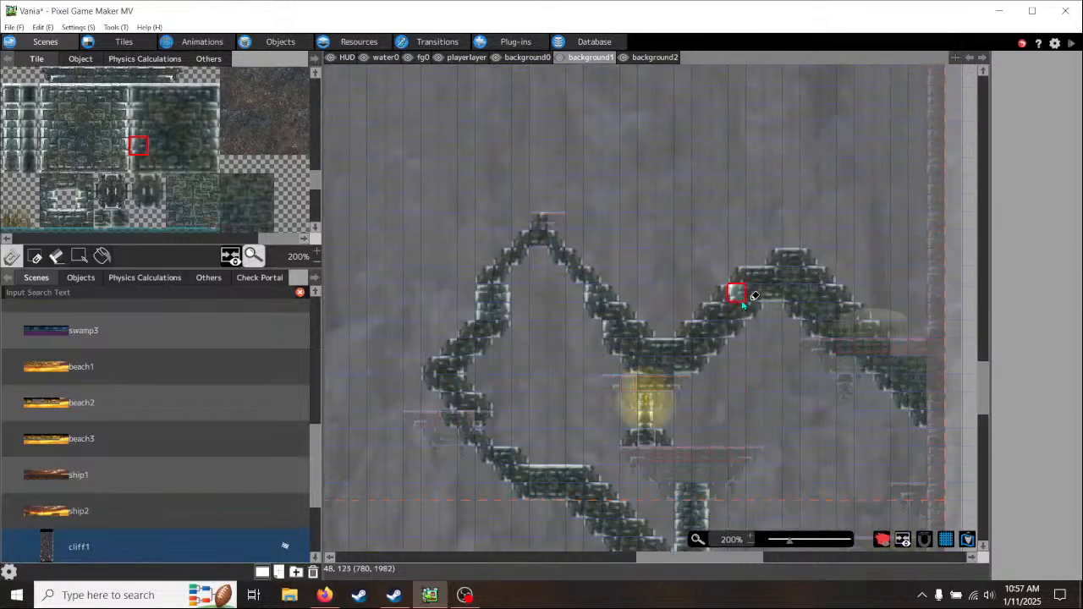
scroll(739, 313, "up", 6)
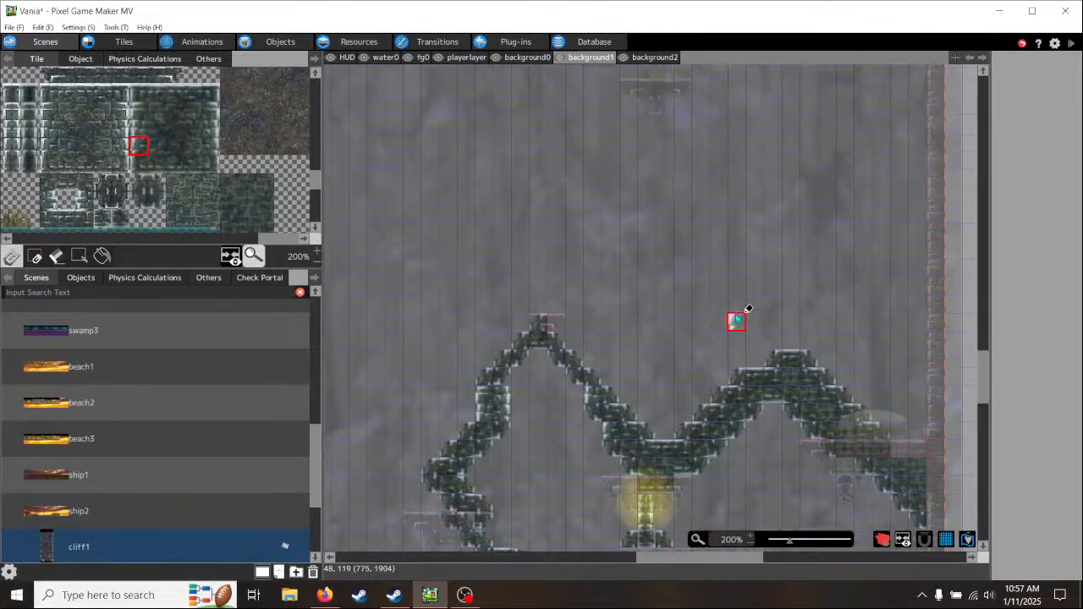
middle_click_drag(546, 303, 665, 387)
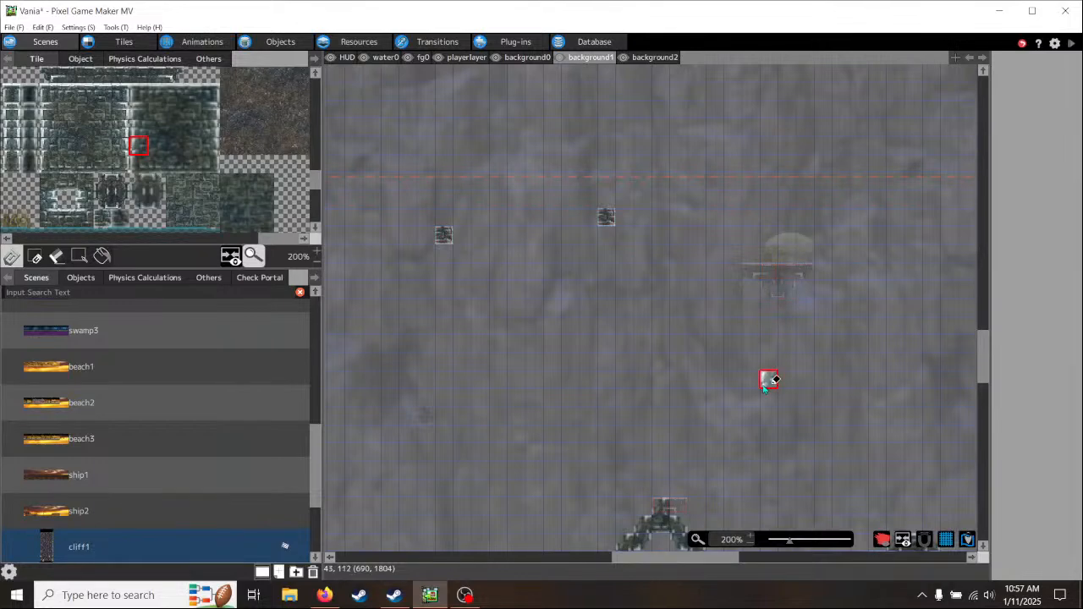
middle_click_drag(765, 380, 515, 205)
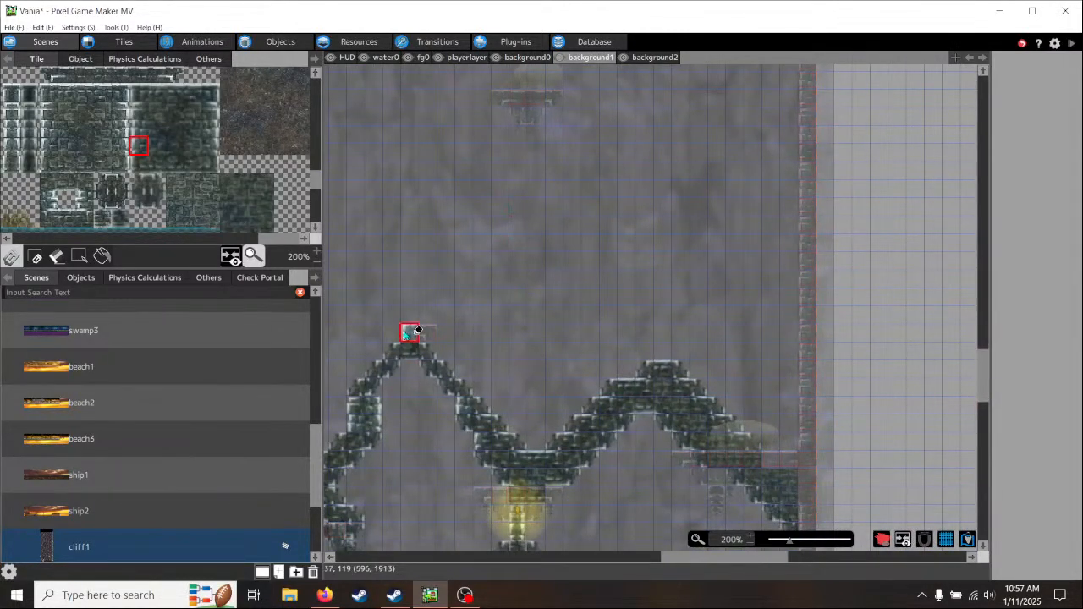
middle_click_drag(640, 281, 512, 471)
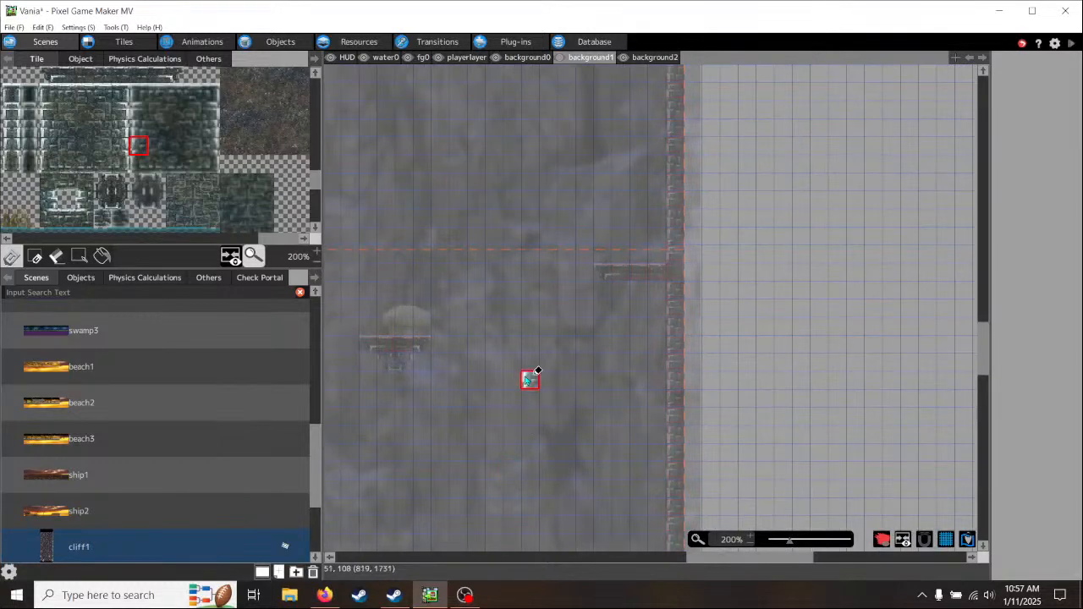
- Run four lower-left slanted brick tiles diagonally down and to the right from the underside of the floating mushroom ledge
middle_click_drag(533, 380, 574, 315)
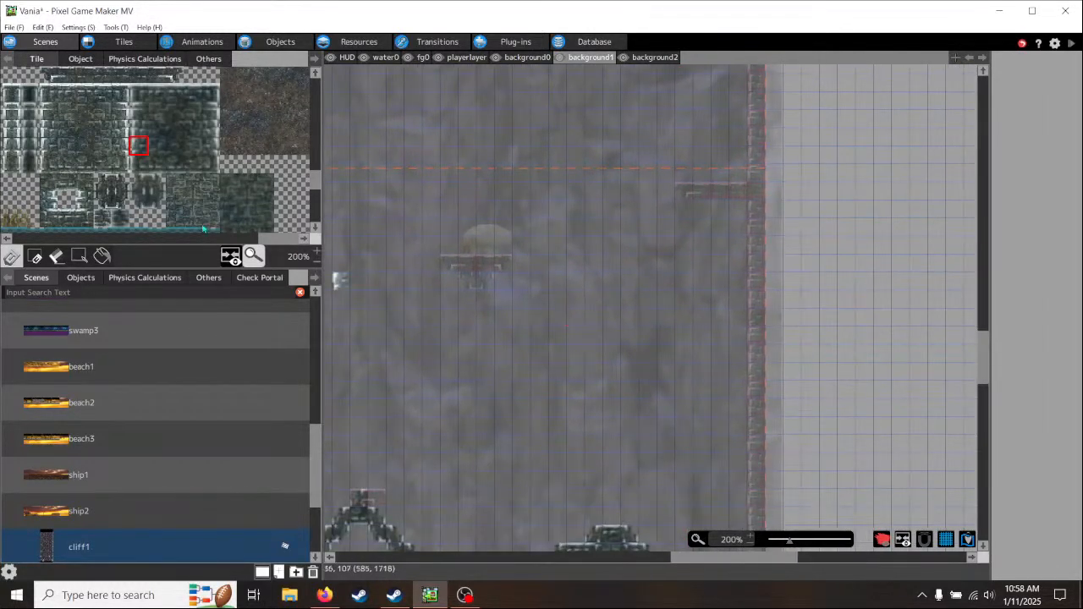
left_click(485, 283)
left_click(503, 298)
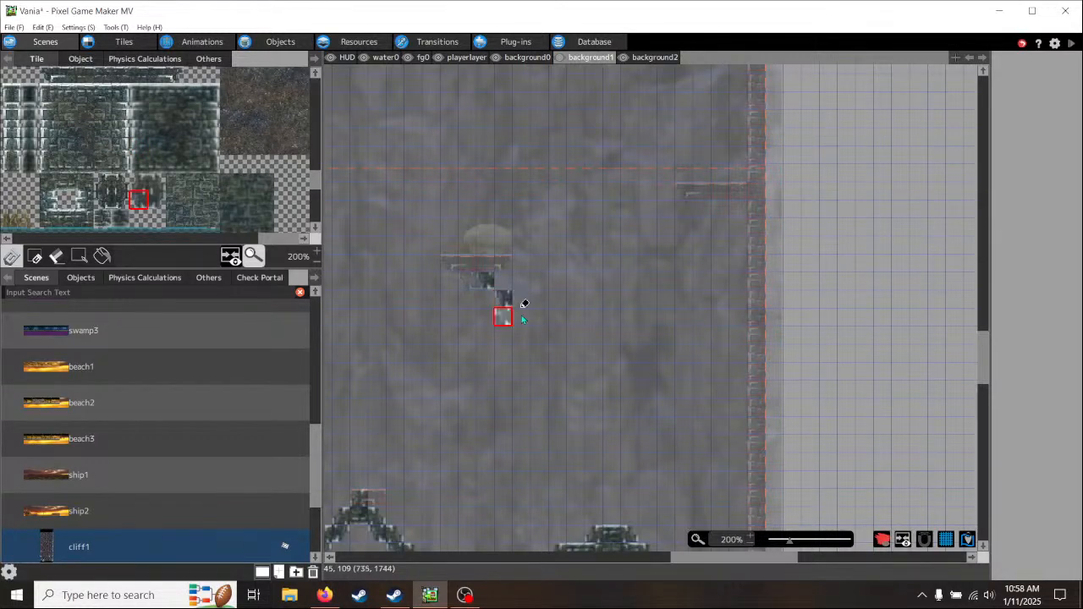
left_click(522, 316)
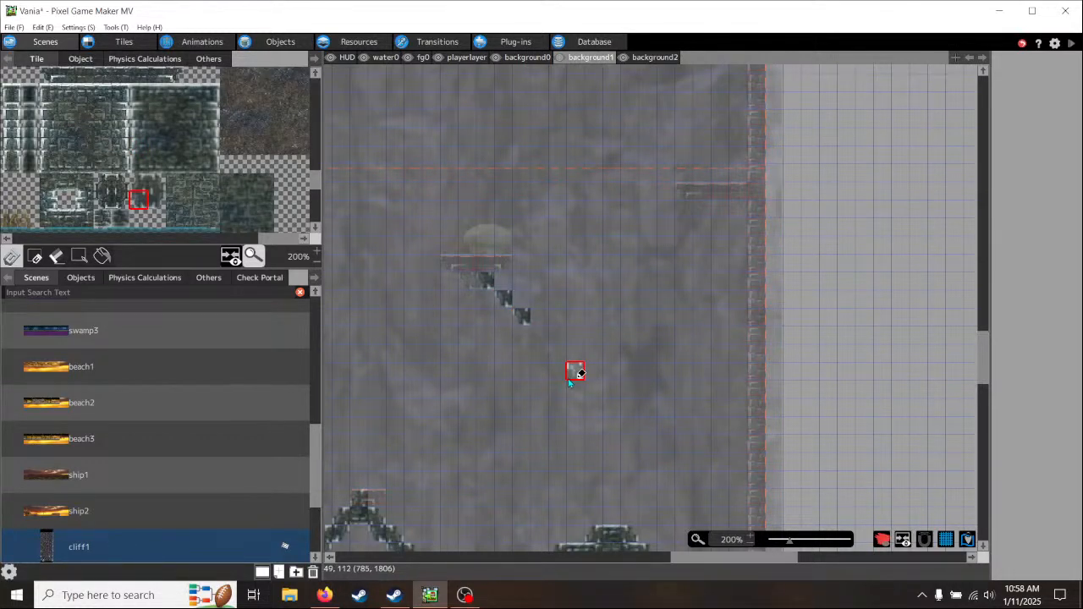
left_click(542, 334)
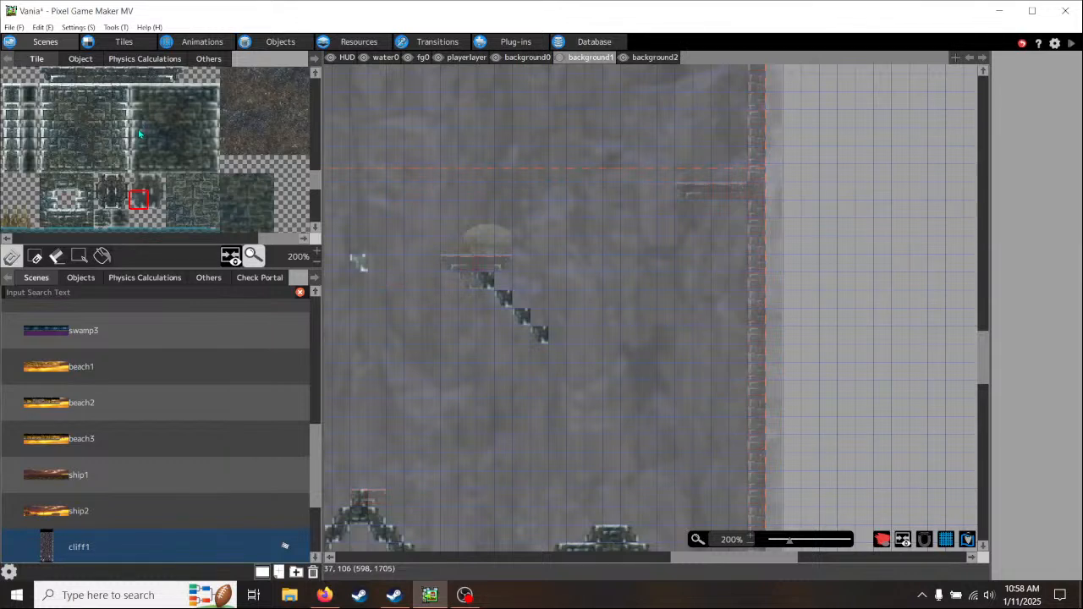
- Extend the support's edge with two stacked left-edge brick tiles, followed by two lower-left slanted tiles stepping down and to the right
left_click(139, 133)
left_click(557, 354)
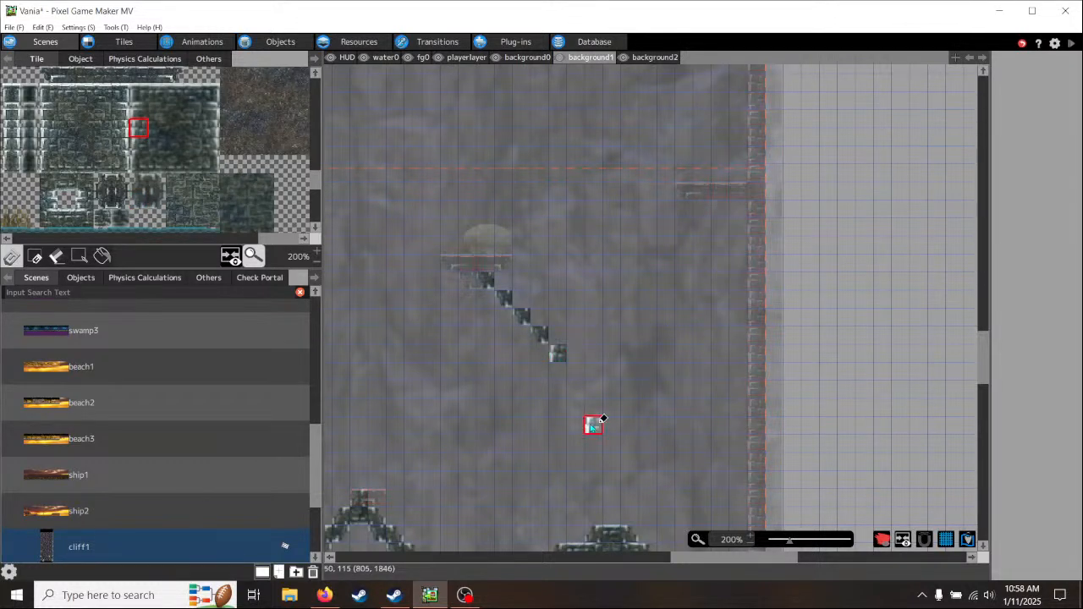
left_click(140, 147)
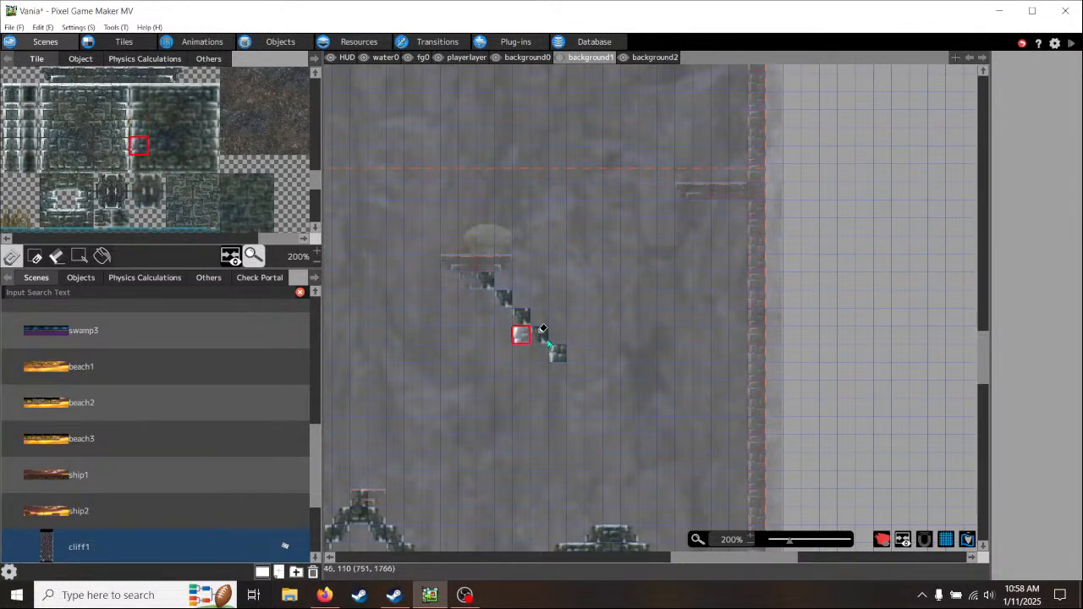
left_click(559, 373)
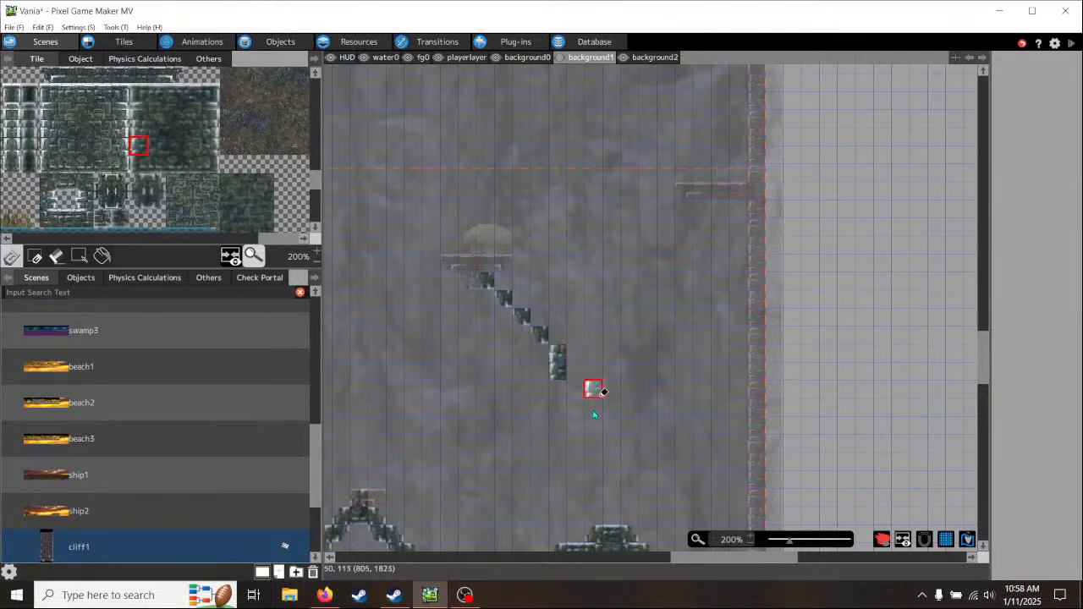
middle_click_drag(595, 415, 576, 363)
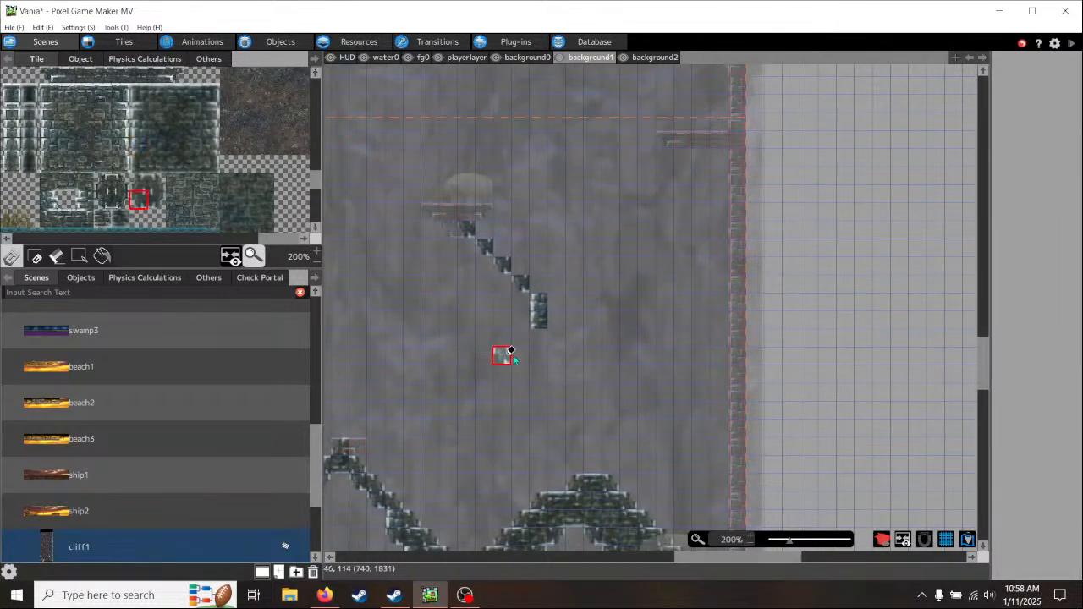
left_click(539, 347)
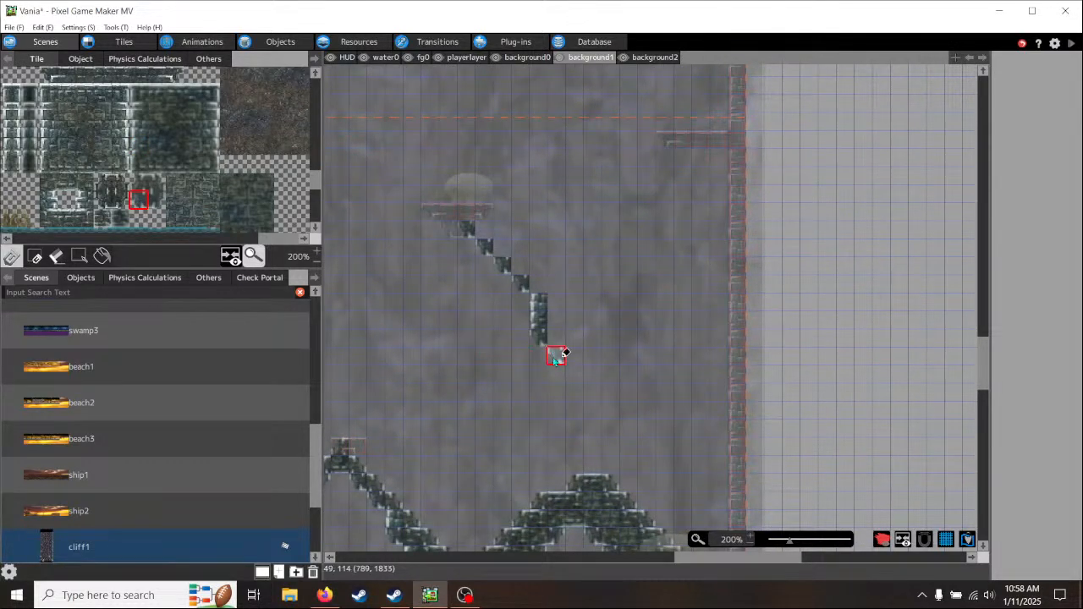
left_click(559, 362)
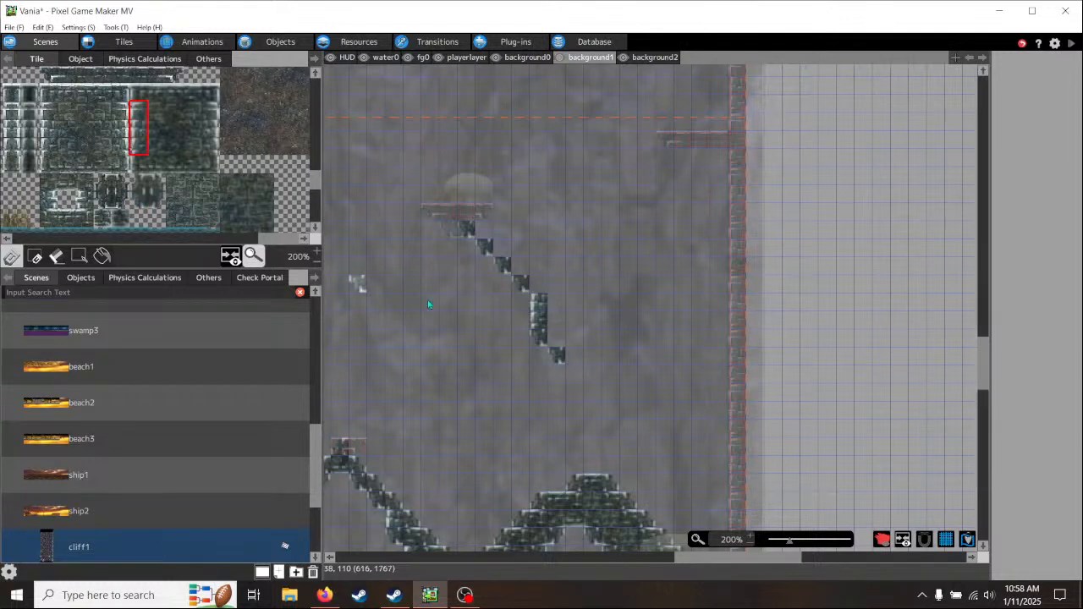
- Carry the edge down to the arch's peak with a three-tile left-edge brick strip, one slanted tile and a two-tile strip
left_click(579, 377)
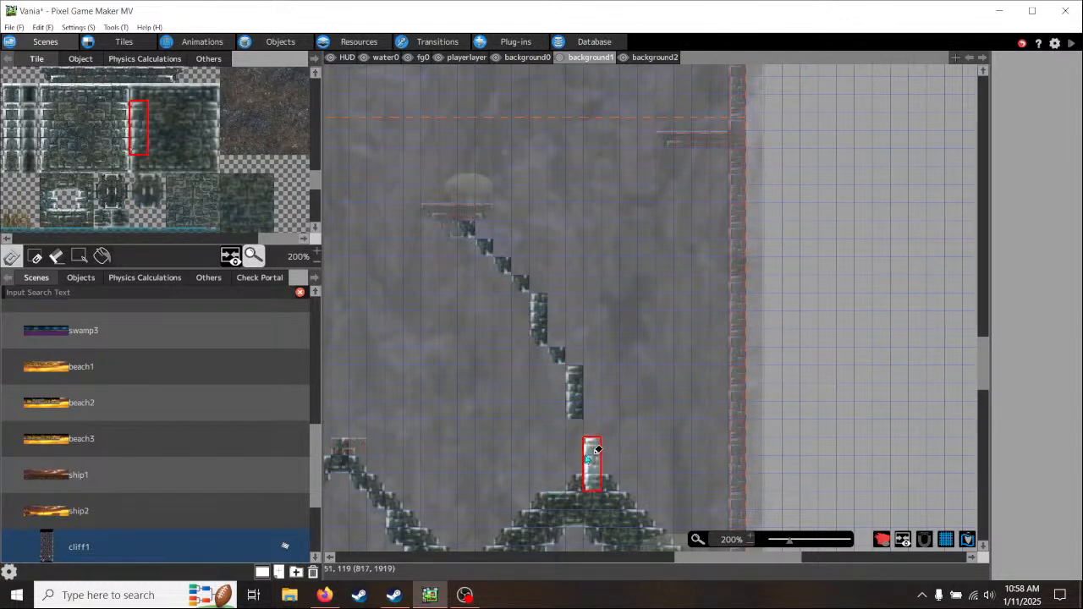
middle_click_drag(586, 457, 572, 411)
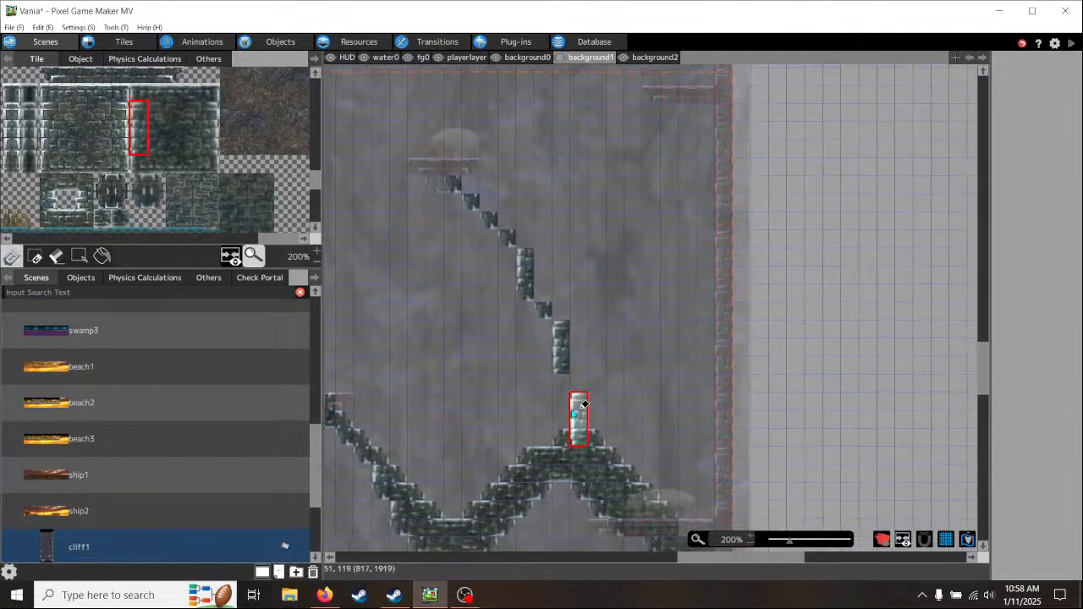
left_click(139, 201)
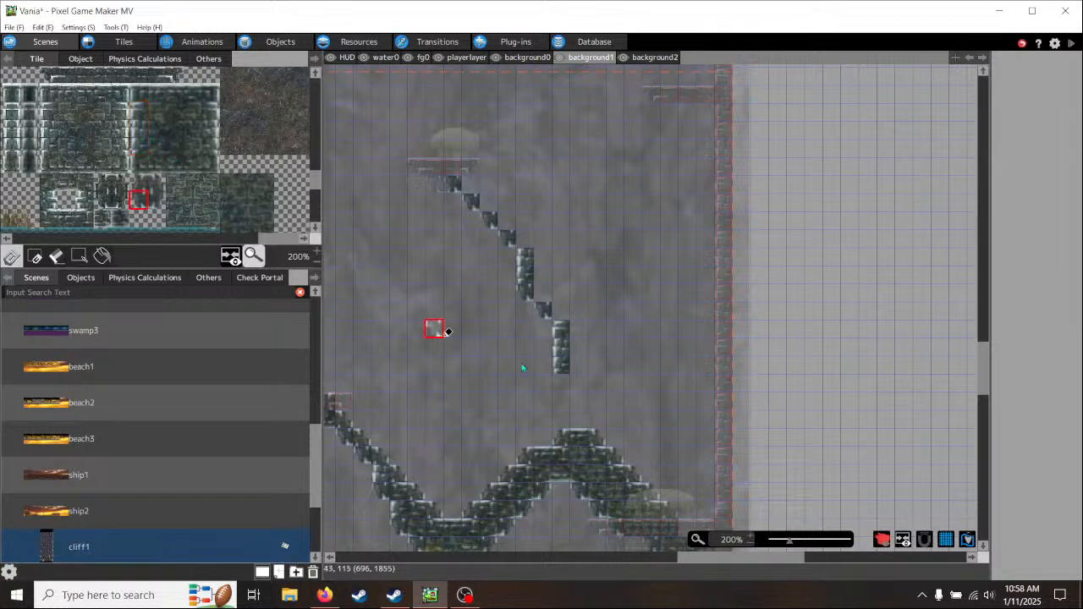
left_click(560, 390)
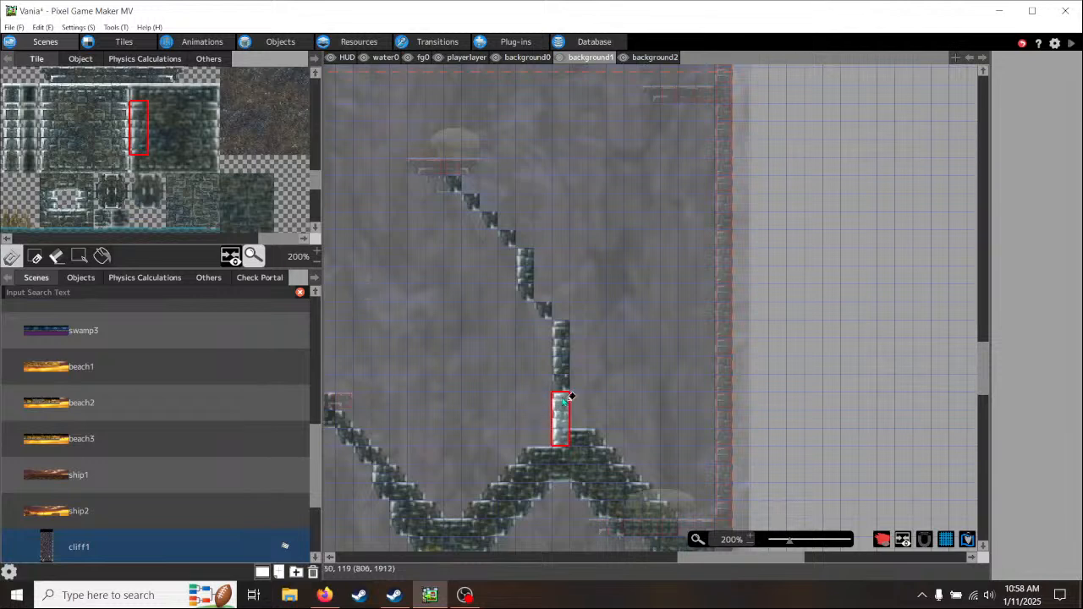
left_click(344, 241)
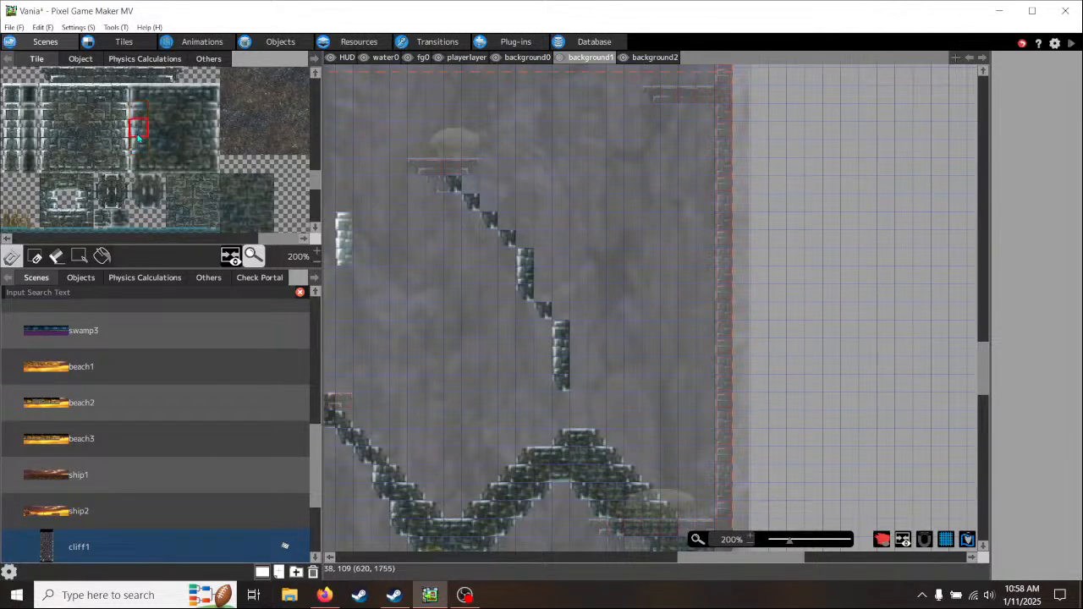
key("ctrl+z")
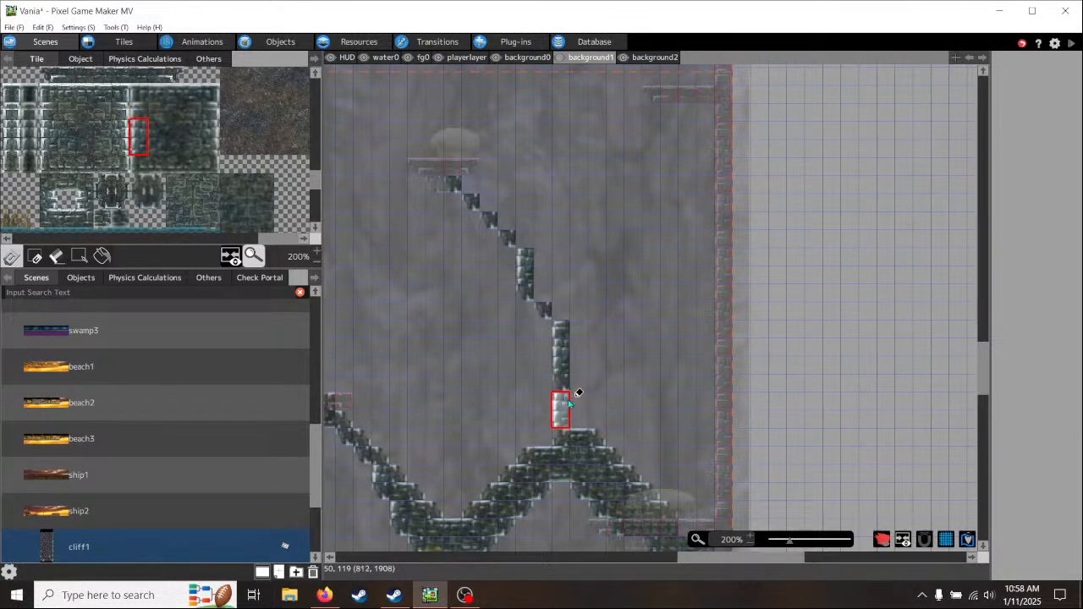
left_click(579, 409)
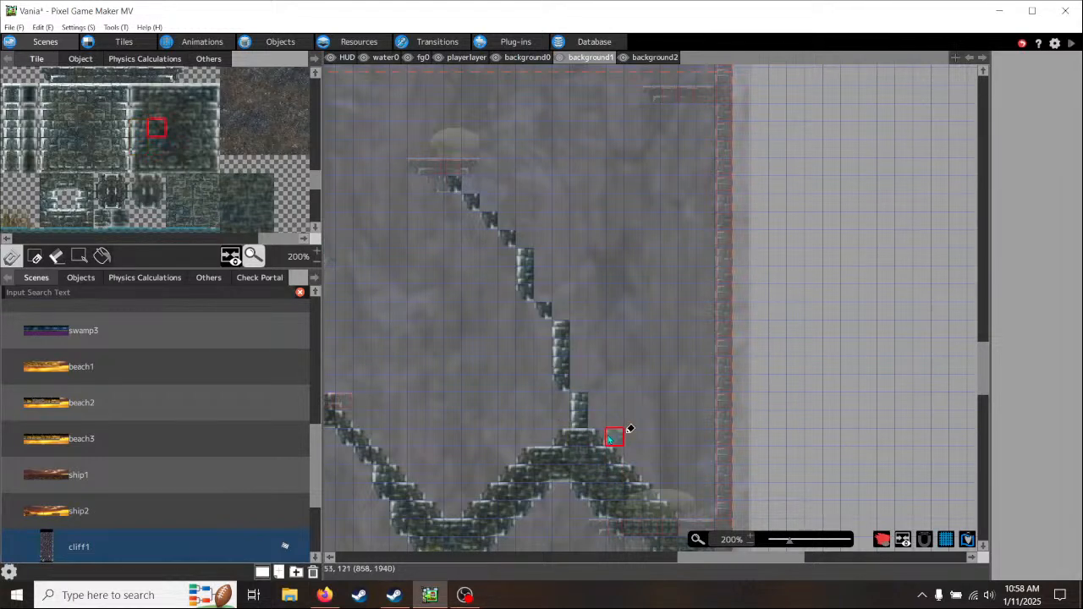
- Add two upper-right slanted brick tiles along the top side of the diagonal support, just below the floating mushroom ledge
scroll(201, 199, "down", 3)
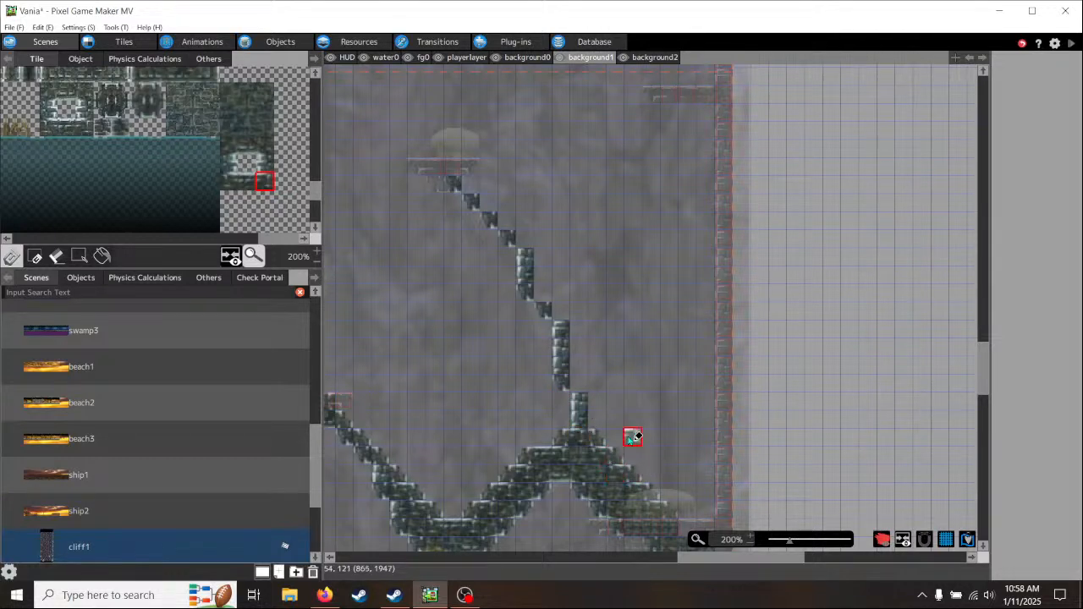
middle_click_drag(631, 435, 581, 442)
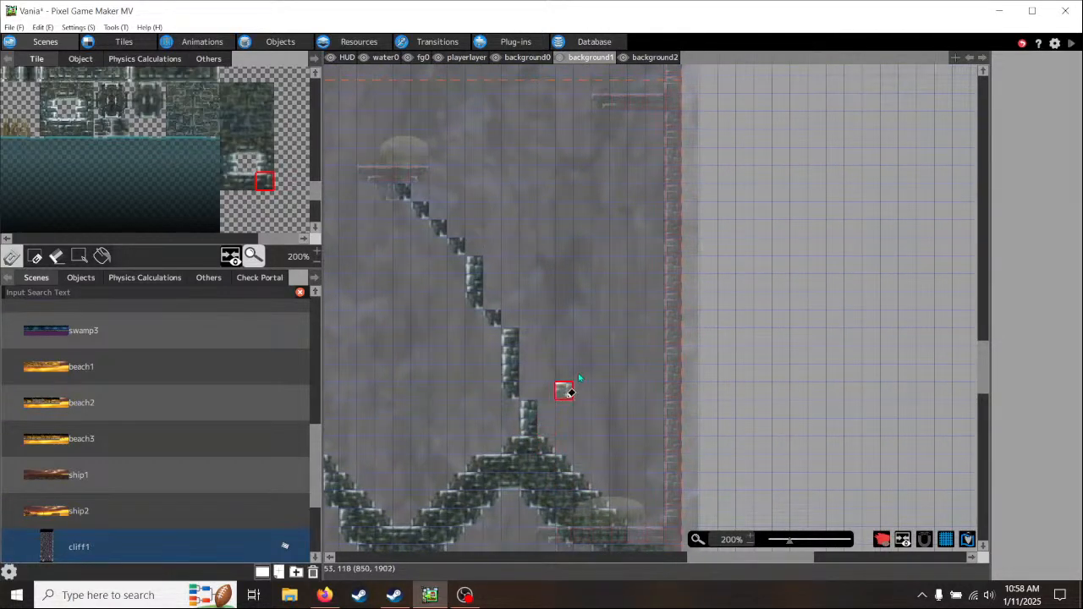
middle_click_drag(476, 355, 536, 438)
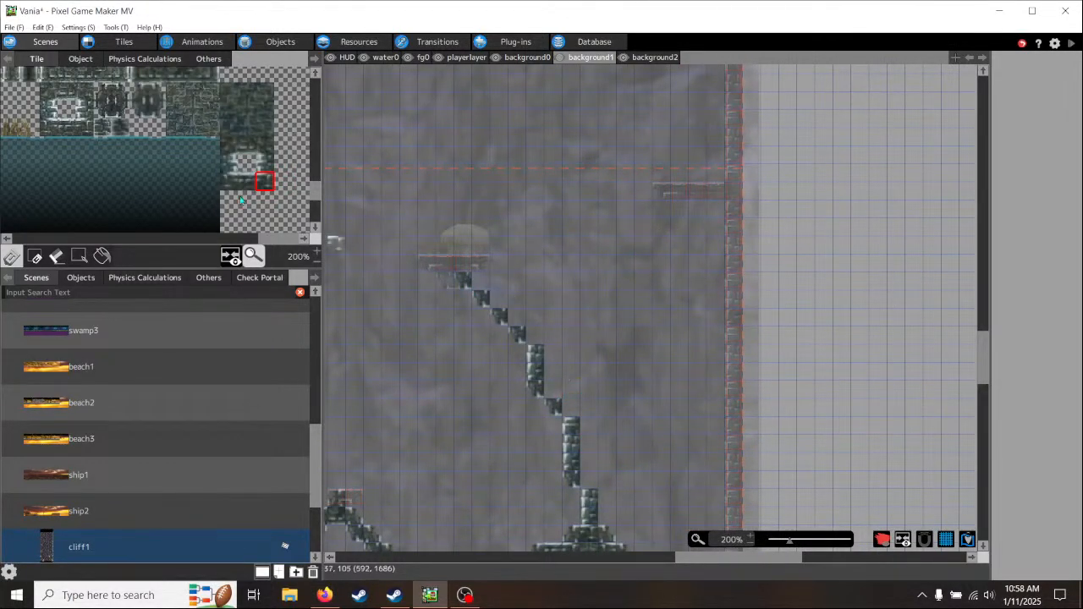
middle_click_drag(570, 435, 626, 126)
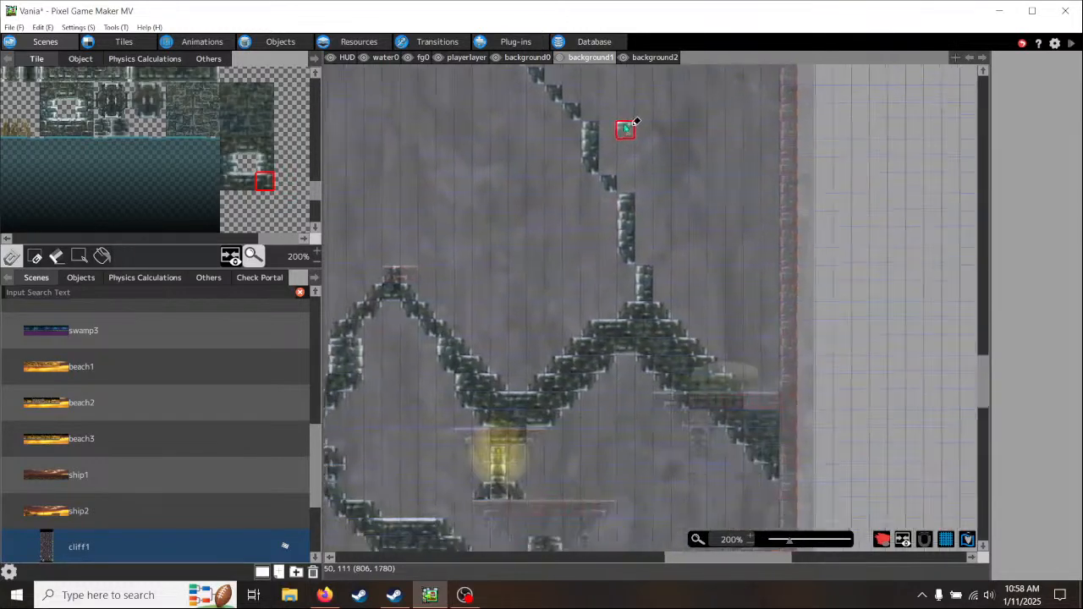
middle_click_drag(544, 301, 488, 403)
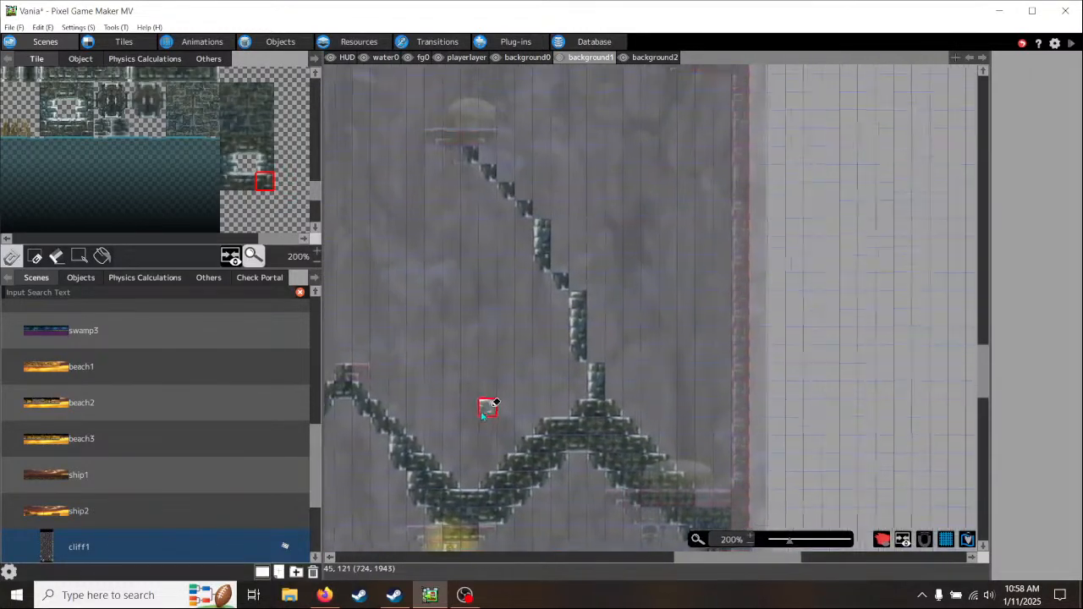
middle_click_drag(622, 204, 590, 289)
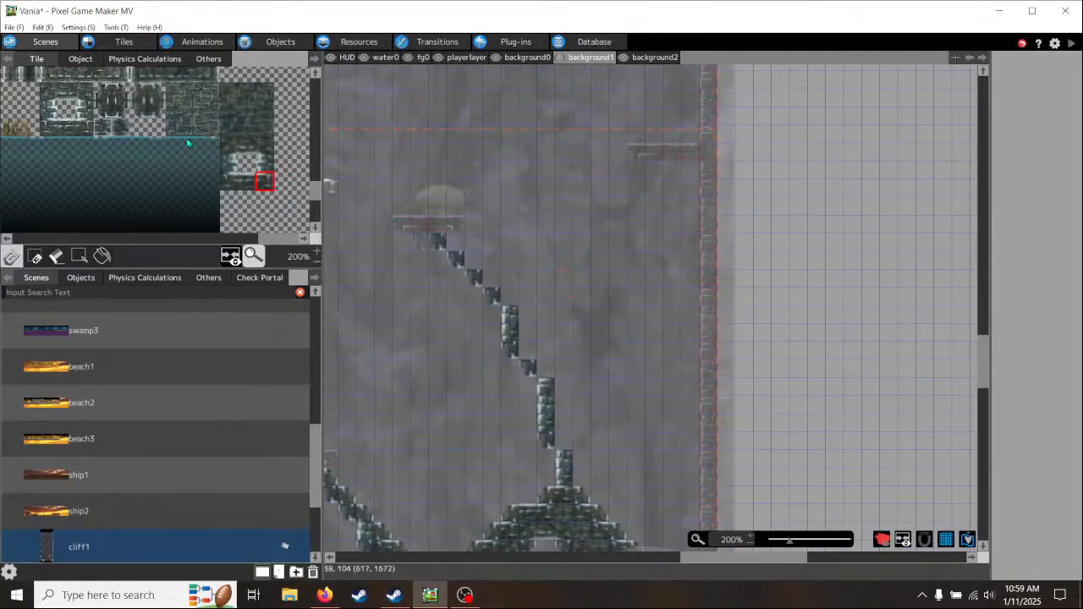
left_click(158, 92)
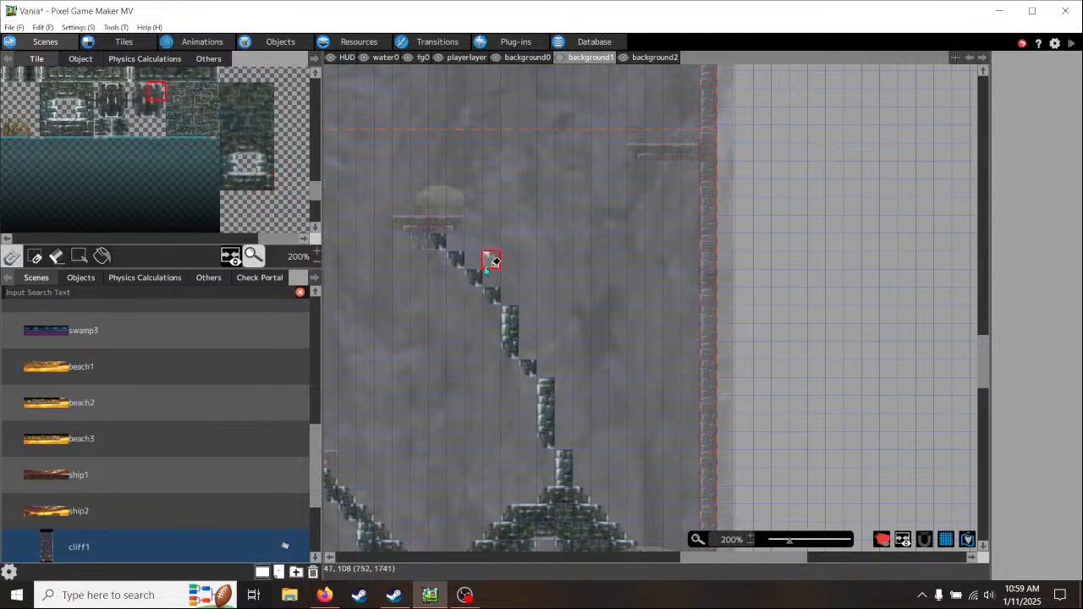
left_click(456, 243)
left_click(473, 260)
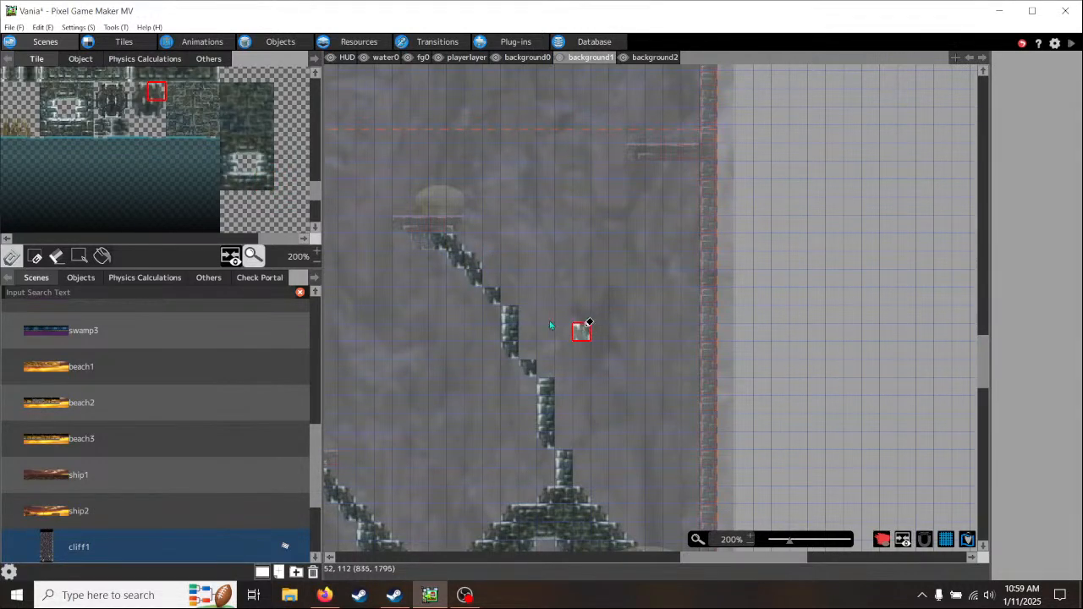
- Continue the support's upper edge rightward in two steps, each a flat top-edge brick tile followed by an upper-right slanted tile
scroll(256, 118, "up", 1)
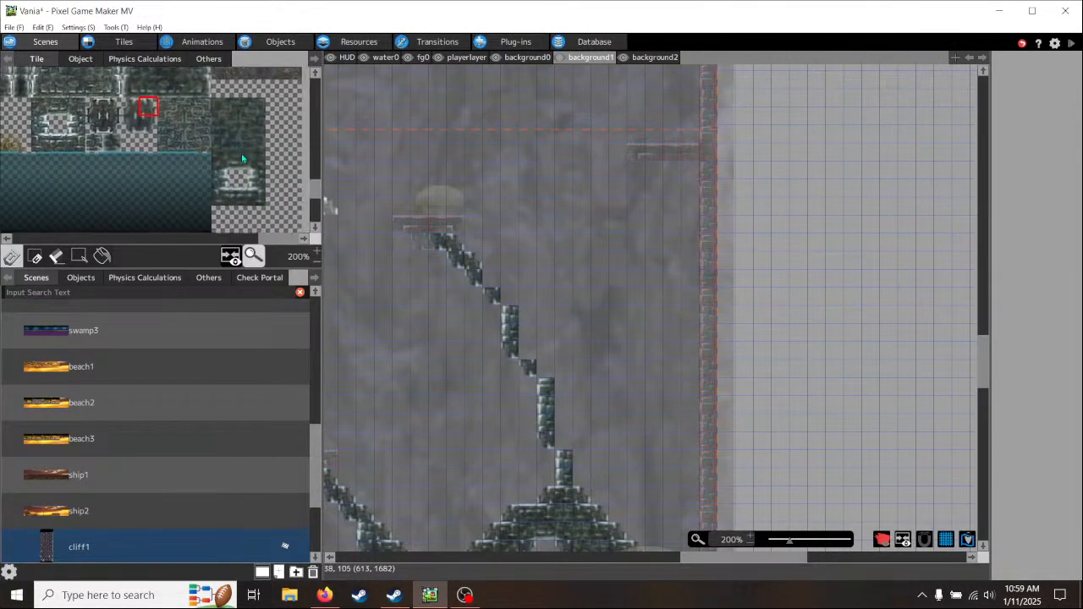
left_click(244, 203)
left_click(493, 277)
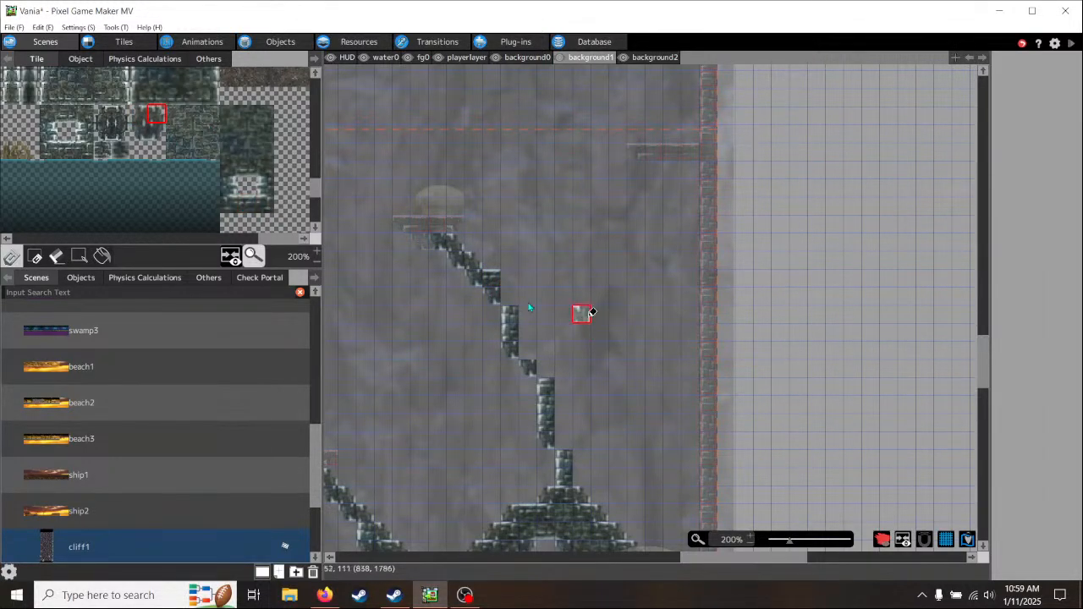
left_click(512, 278)
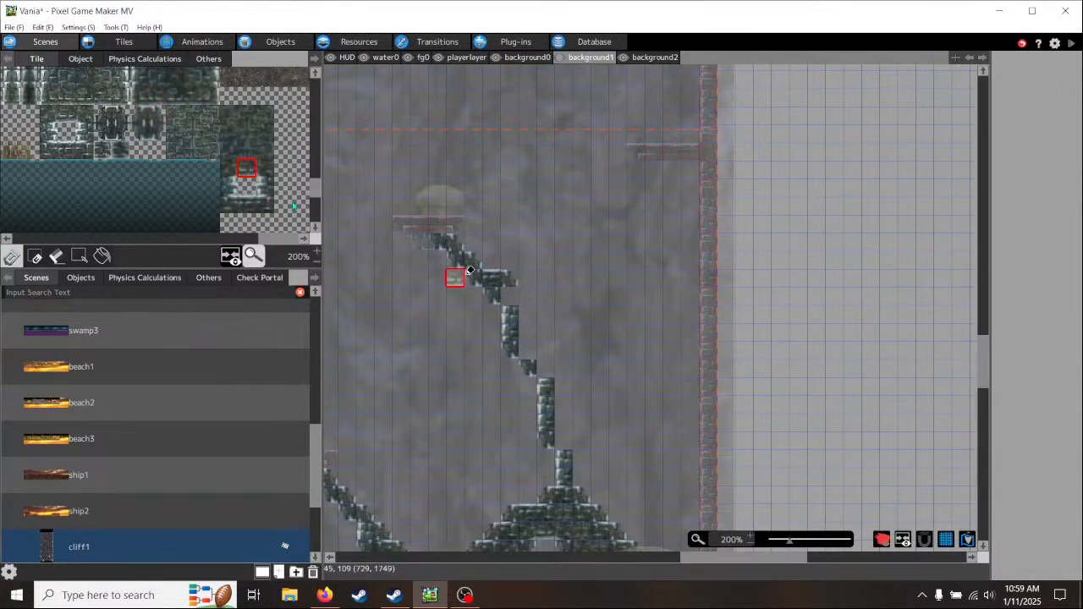
left_click(247, 203)
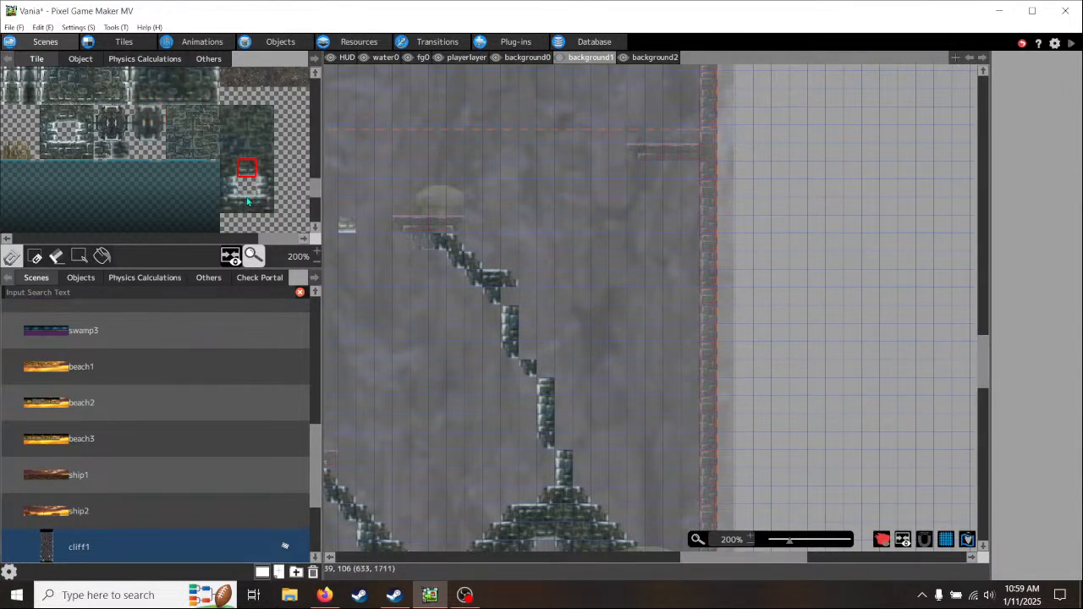
left_click(527, 296)
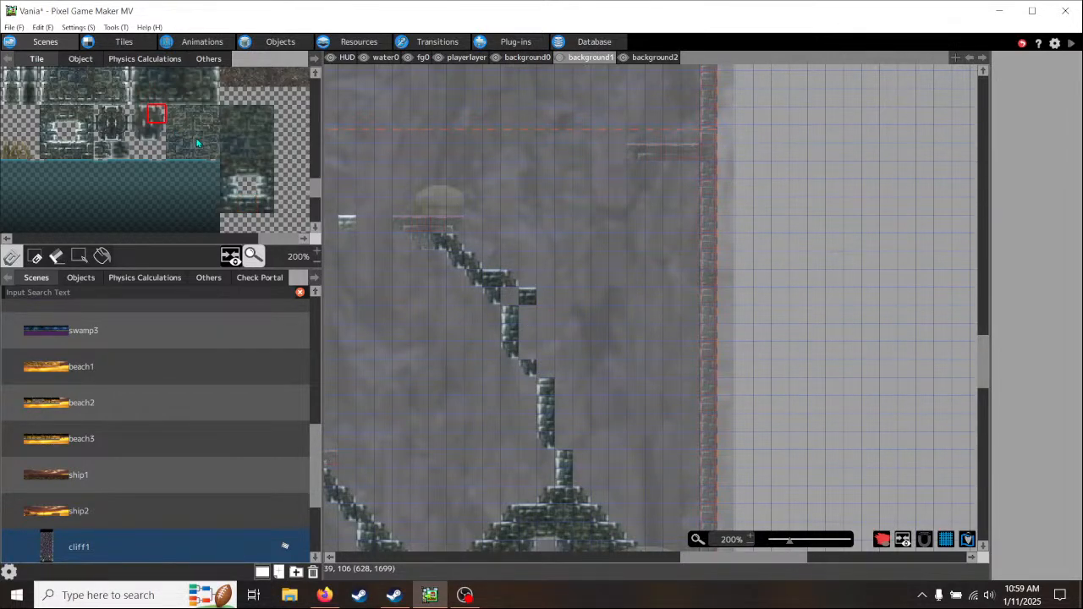
left_click(547, 302)
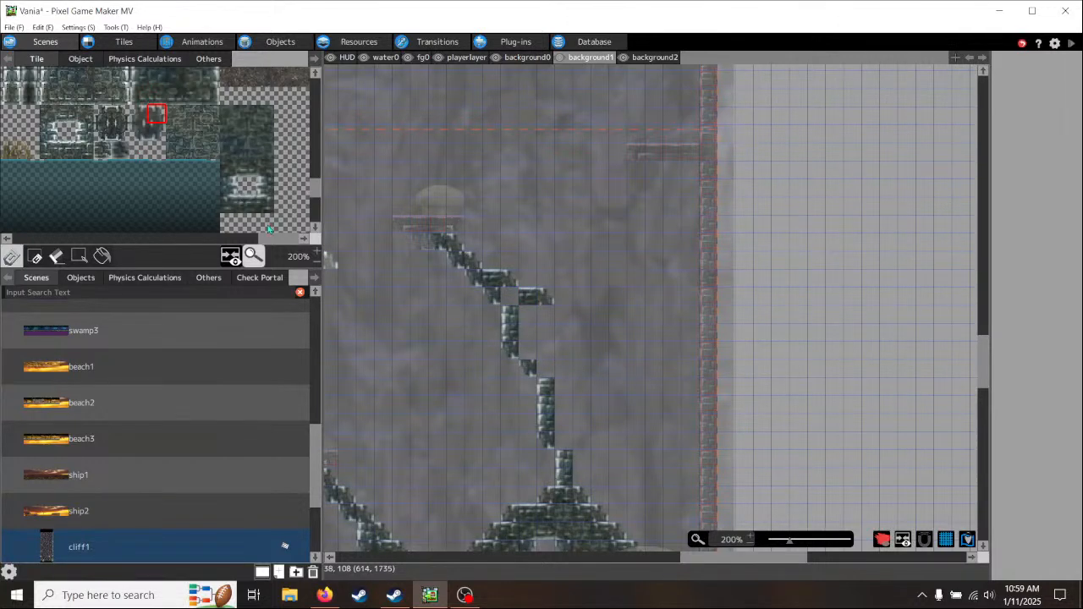
- Run three upper-left slanted tiles up and right from the branch's end, and two lower-left slanted tiles down from the wall ledge's underside
scroll(267, 229, "down", 1)
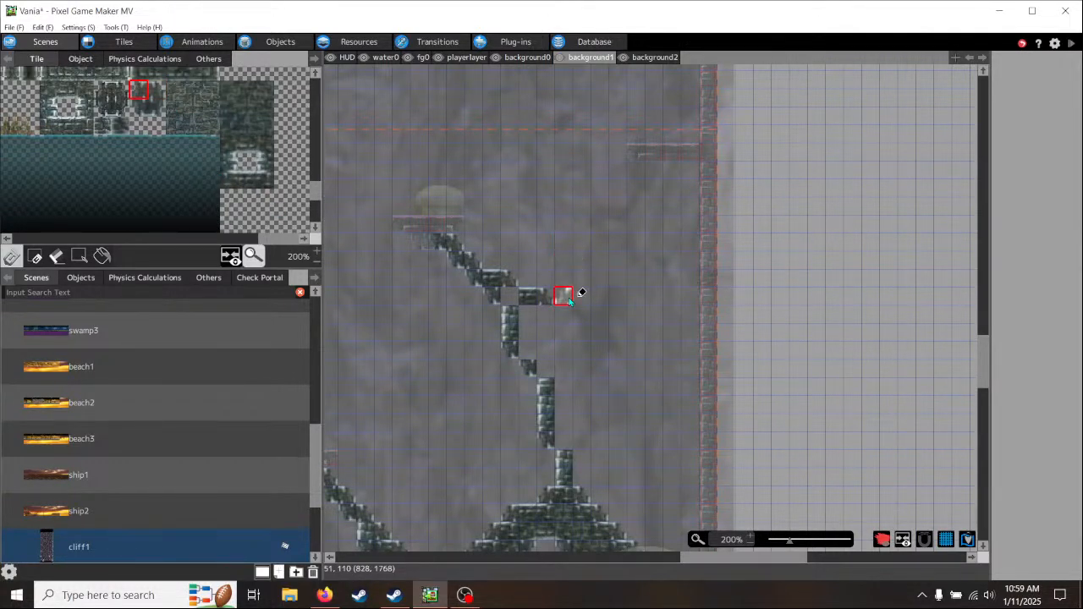
left_click_drag(569, 301, 617, 249)
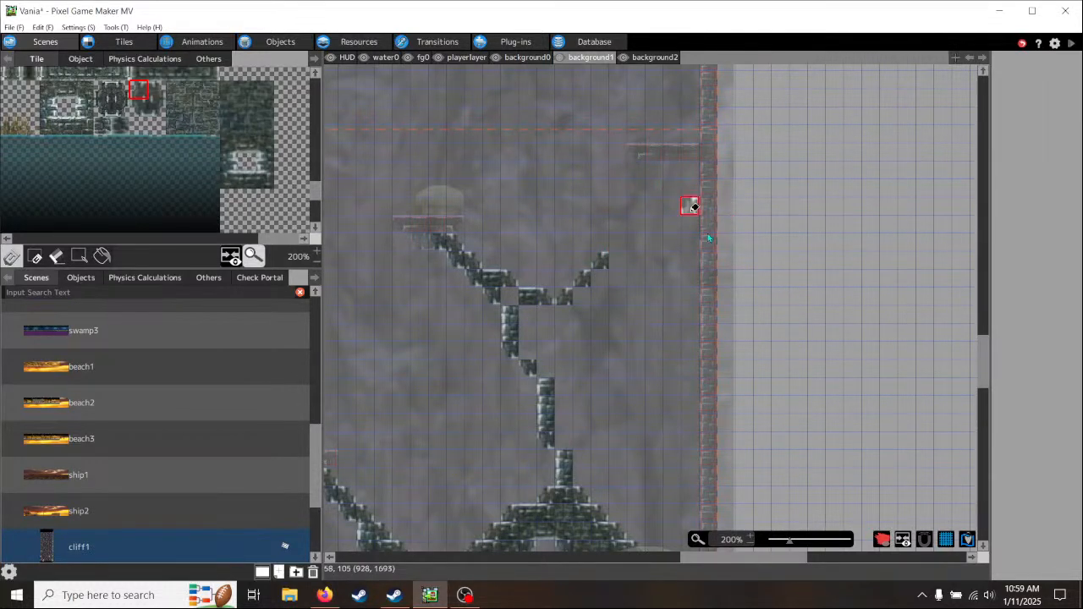
middle_click_drag(677, 231, 661, 267)
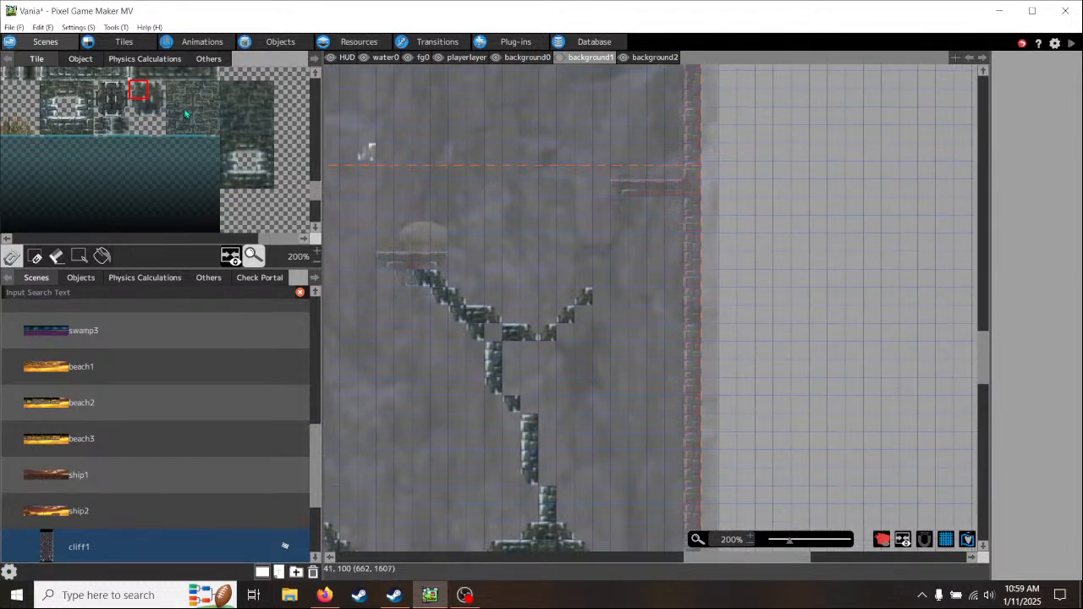
left_click(141, 115)
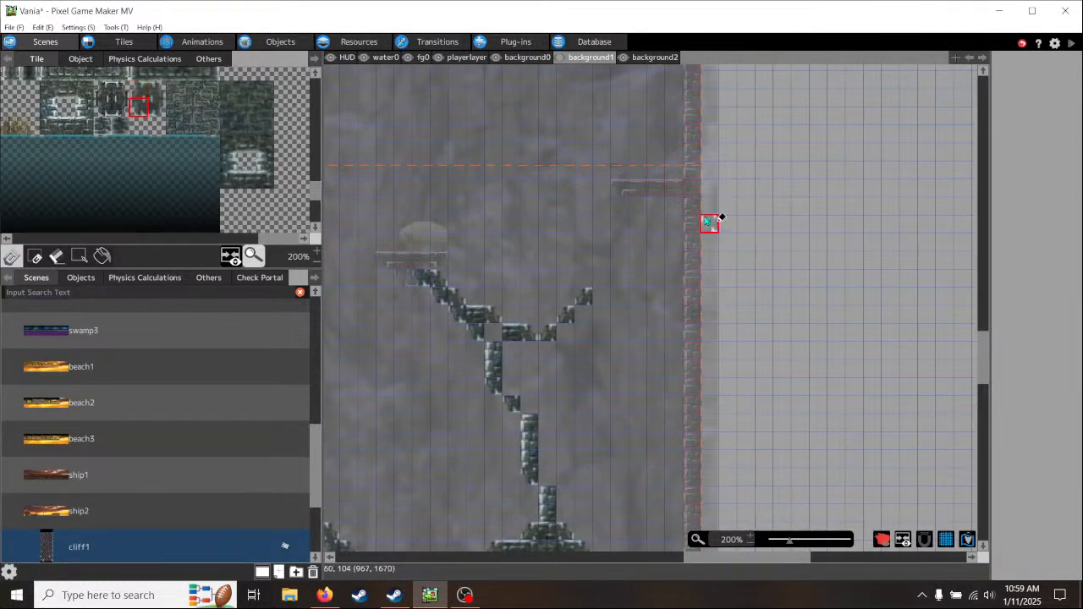
left_click(637, 207)
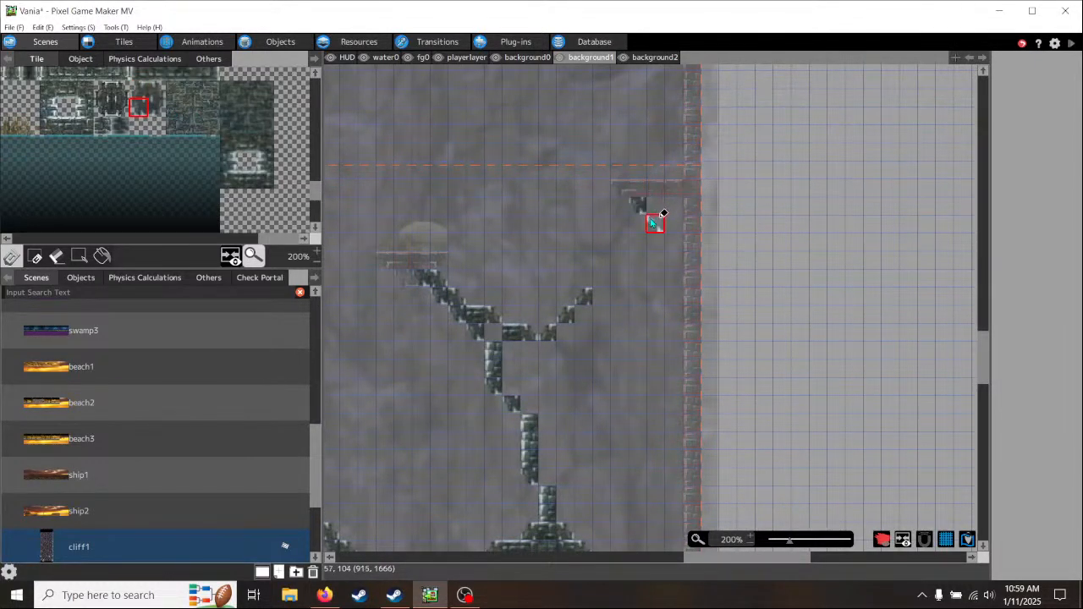
left_click(653, 223)
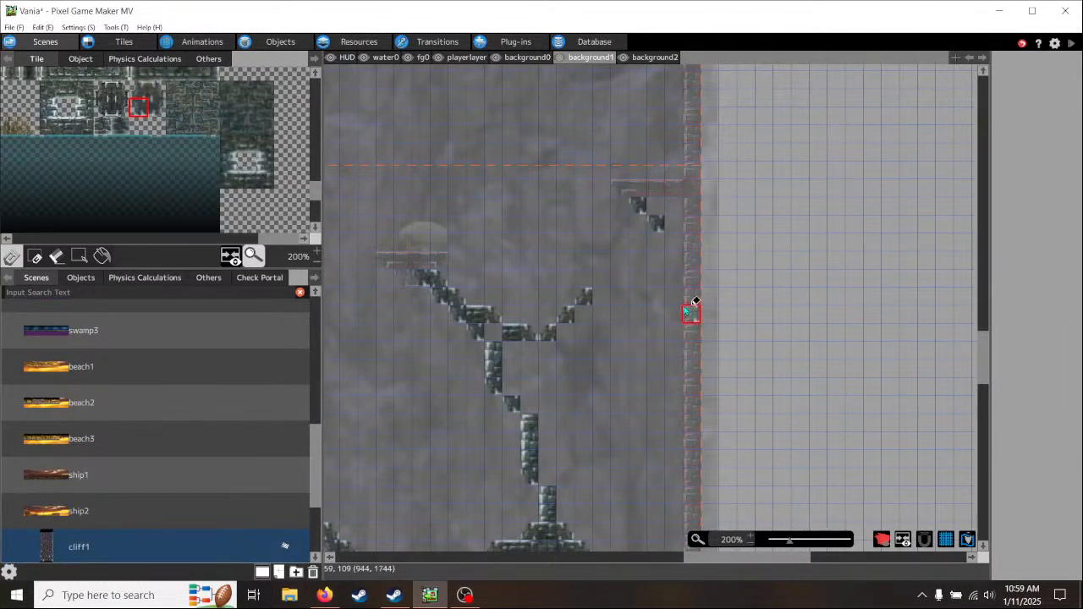
- Extend the rising diagonal with three more upper-left slanted tiles and put a left-edge brick tile where it meets the wall ledge's support
left_click(140, 90)
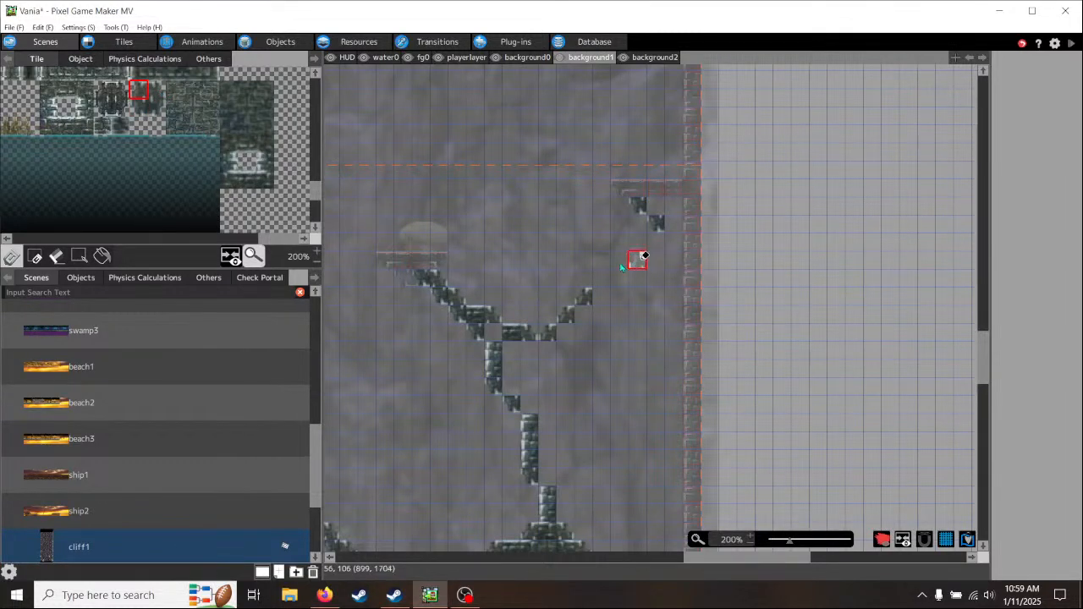
left_click(621, 260)
left_click(639, 241)
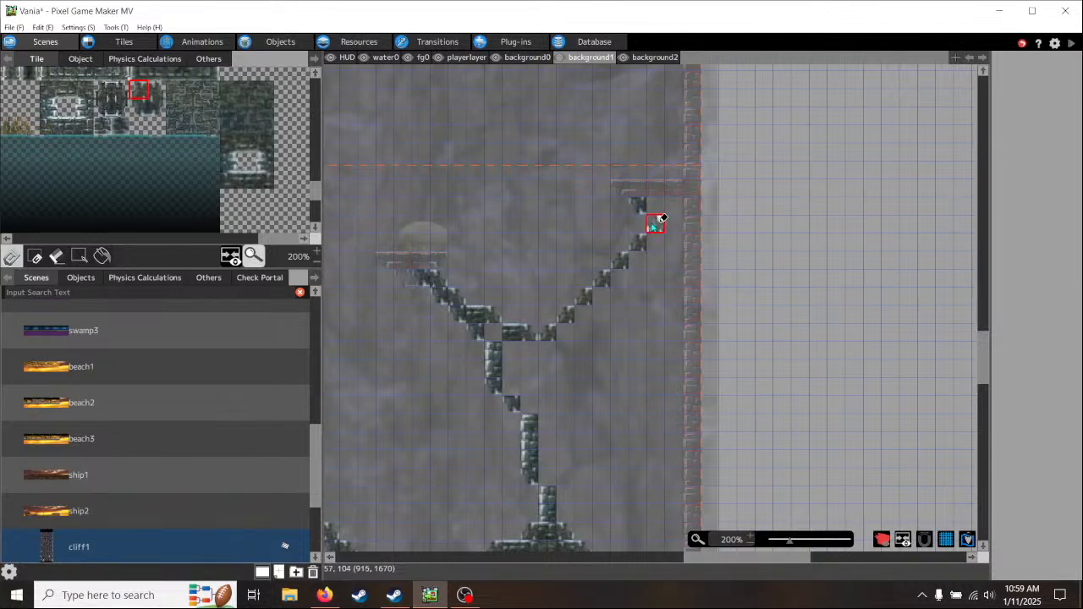
middle_click_drag(205, 129, 248, 206)
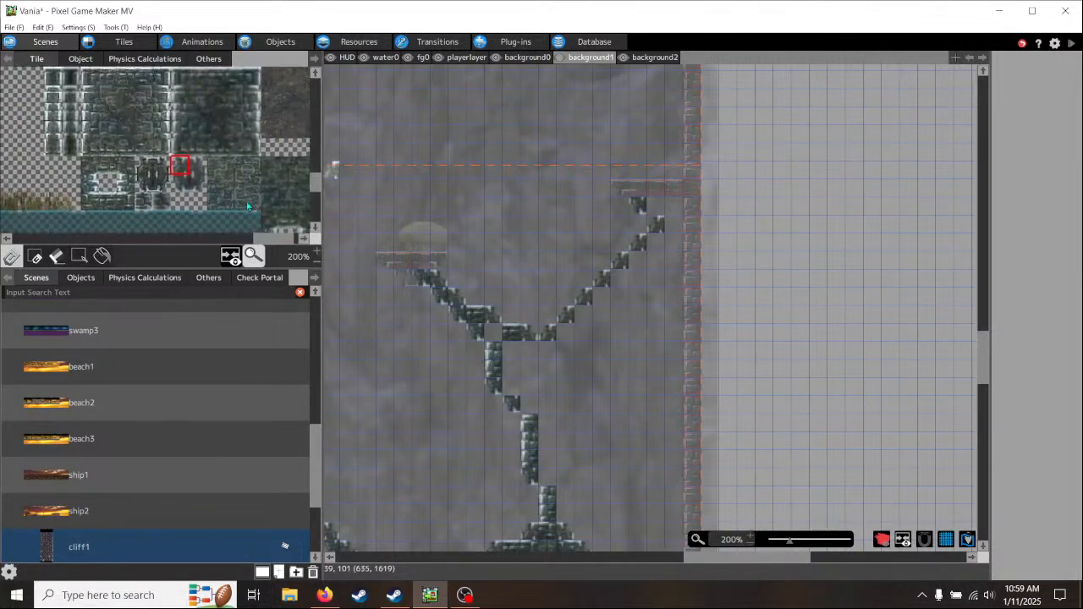
left_click(180, 113)
left_click(655, 223)
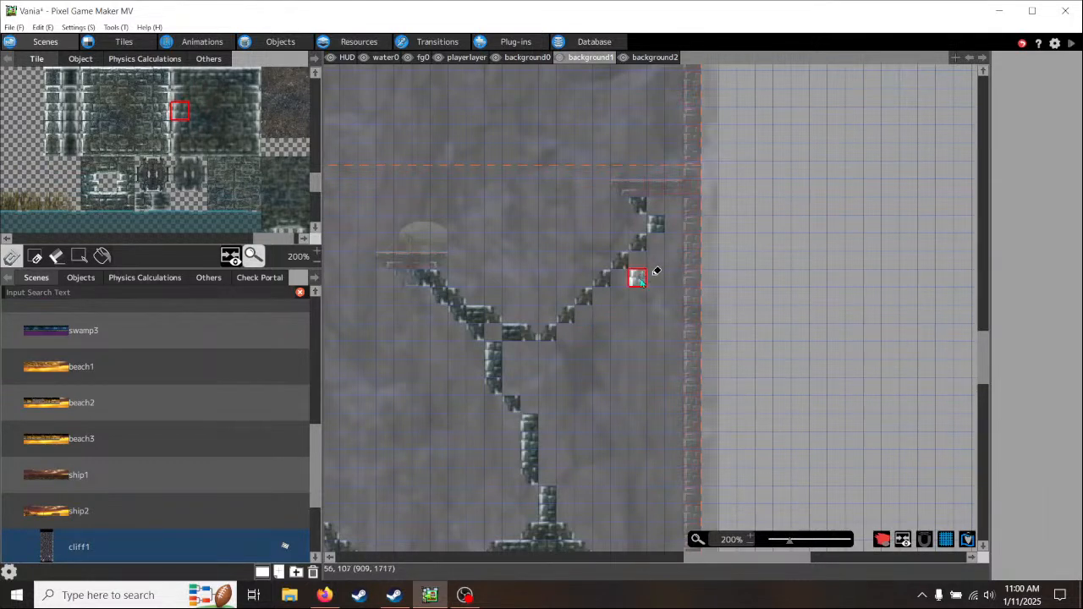
- Stack two brick tiles against the right wall below the ledge support, with a lower-left slanted tile at the bottom
left_click(199, 169)
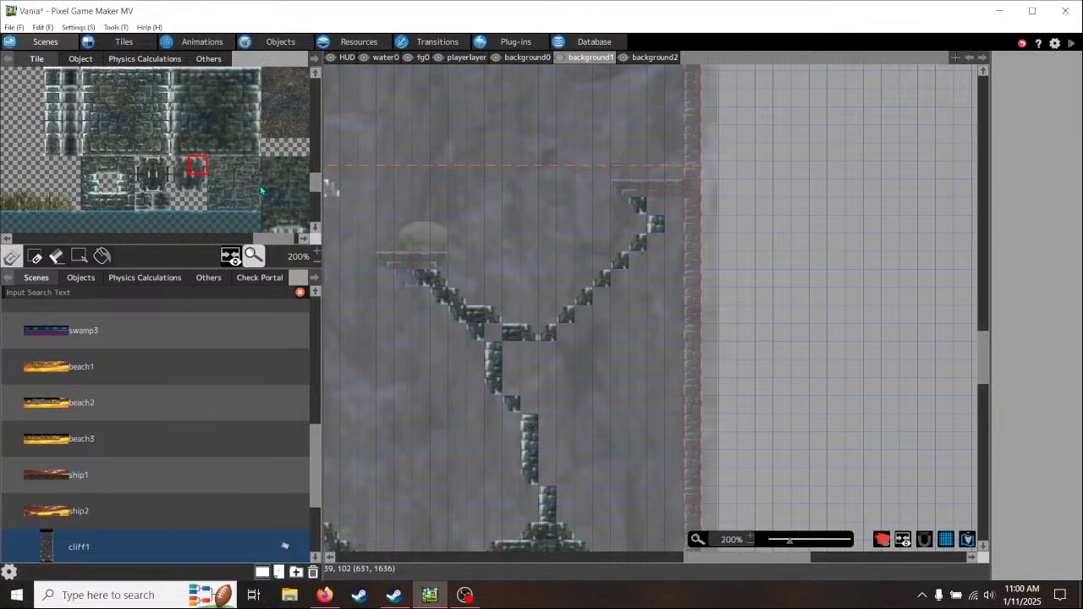
left_click(183, 182)
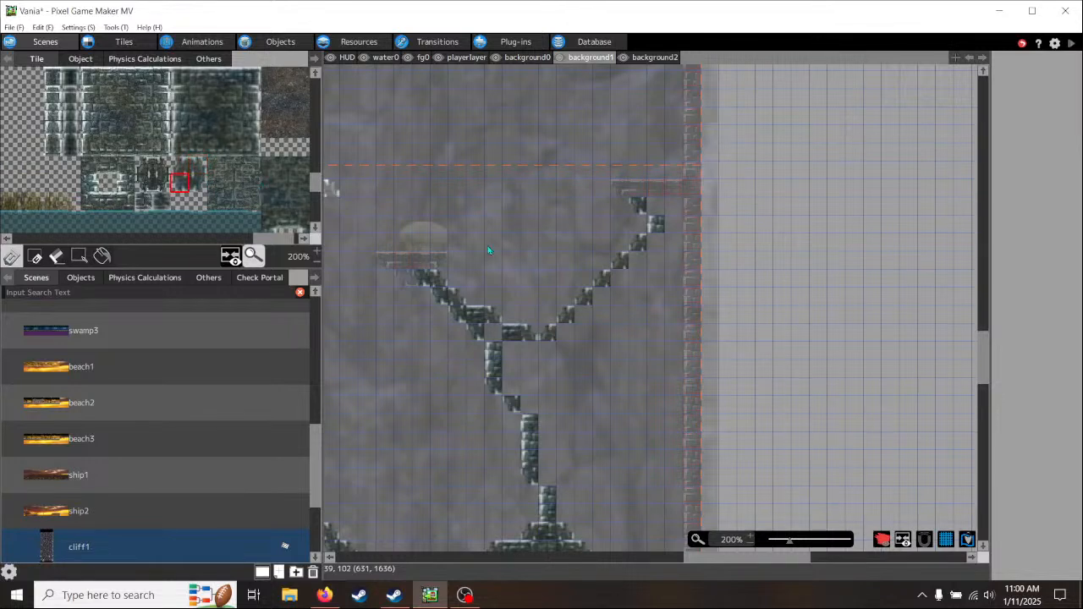
left_click(681, 252)
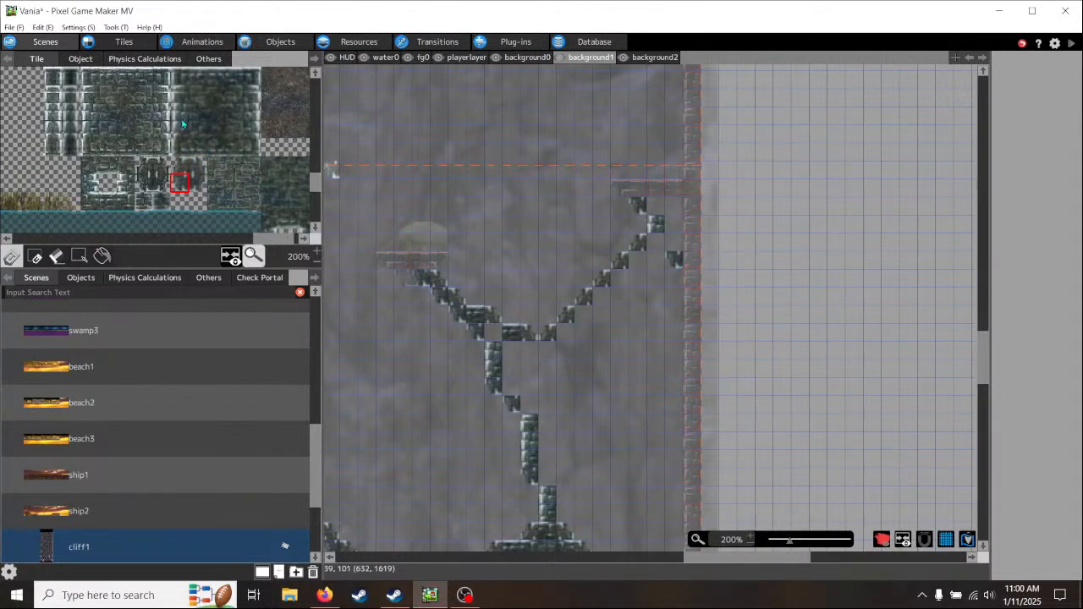
left_click(677, 242)
- Fill the gap under the wall ledge with three solid brick tiles and the hole at the support's fork with one brick tile
scroll(213, 159, "down", 2)
scroll(213, 159, "right", 2)
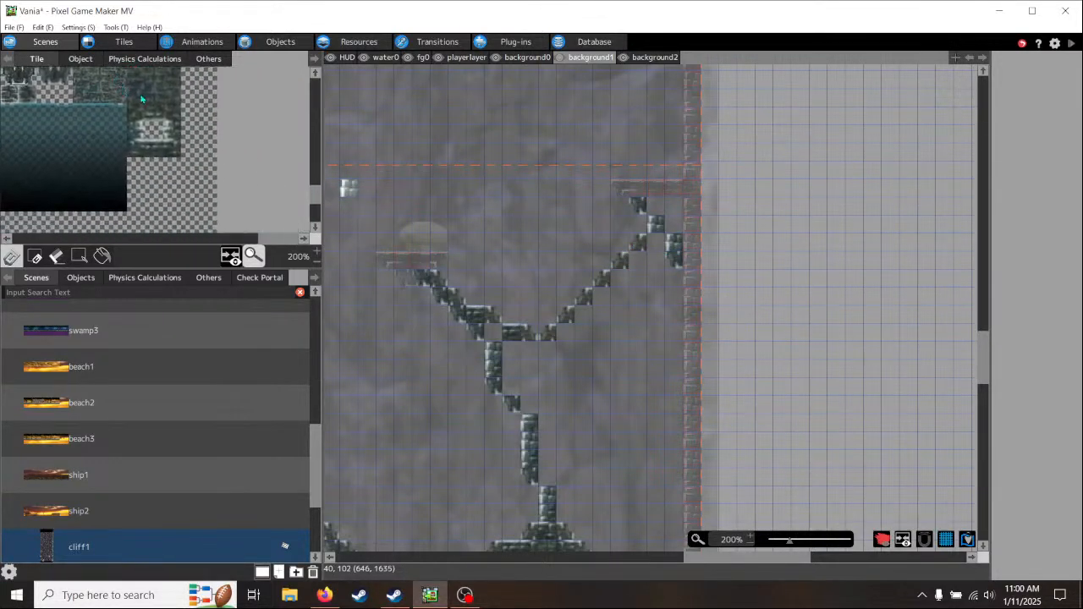
scroll(213, 159, "left", 2)
left_click(265, 116)
left_click(675, 224)
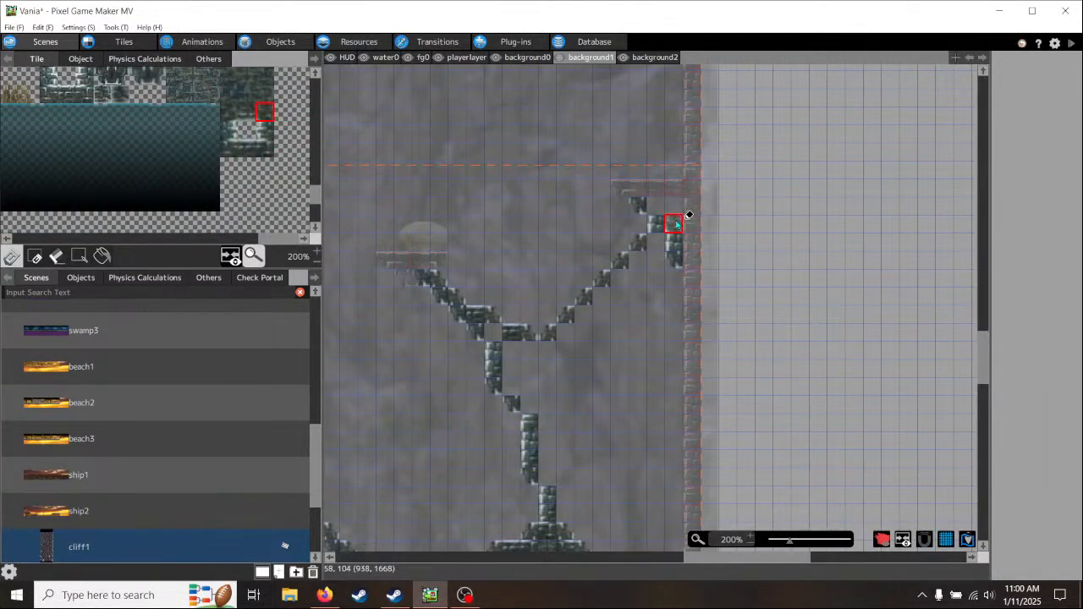
left_click(655, 206)
middle_click_drag(737, 268, 664, 312)
left_click(246, 75)
left_click(599, 249)
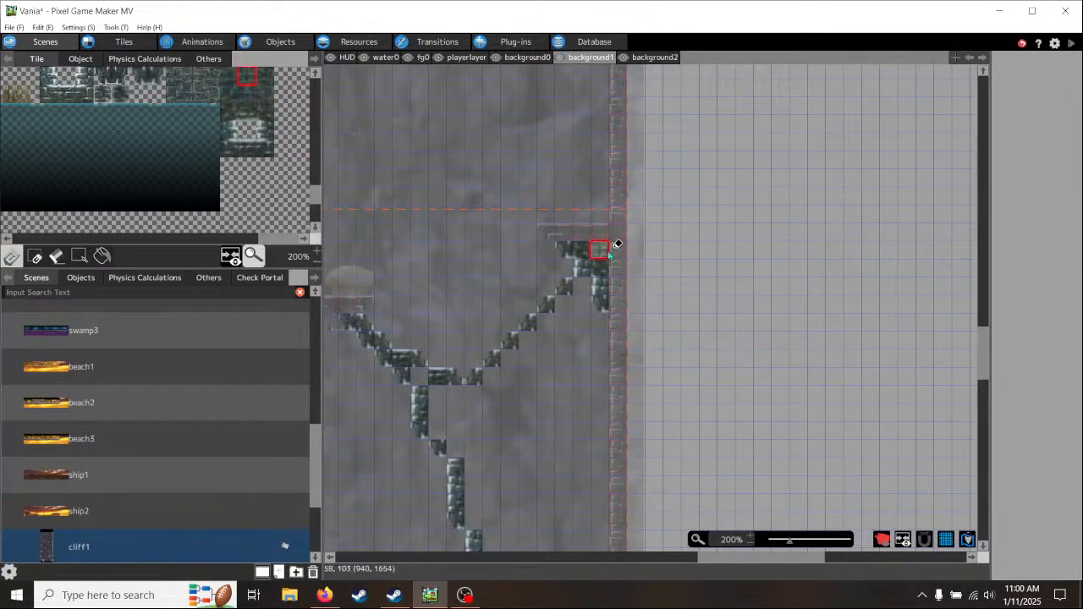
middle_click_drag(612, 370, 600, 324)
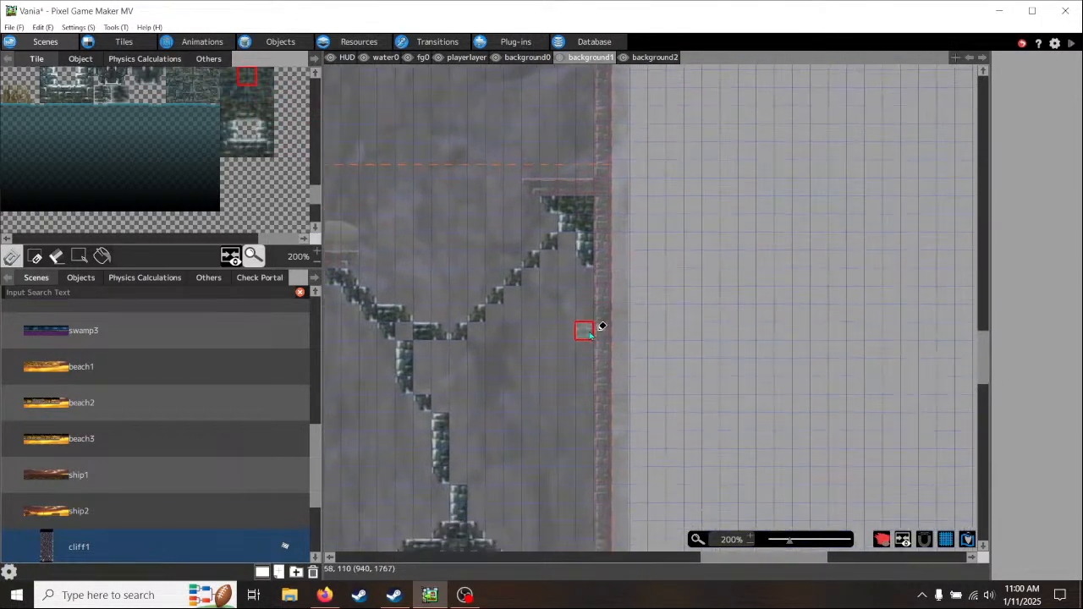
left_click(230, 113)
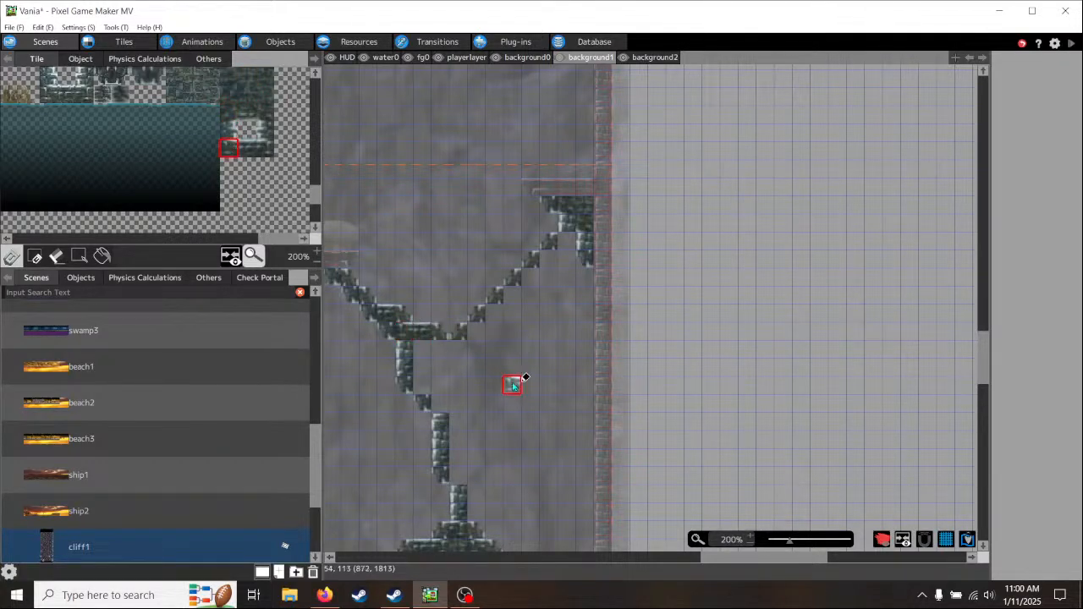
- Place a two-tile right-edge brick column hanging below the point where the horizontal branch meets the rising diagonal
middle_click_drag(484, 317, 479, 382)
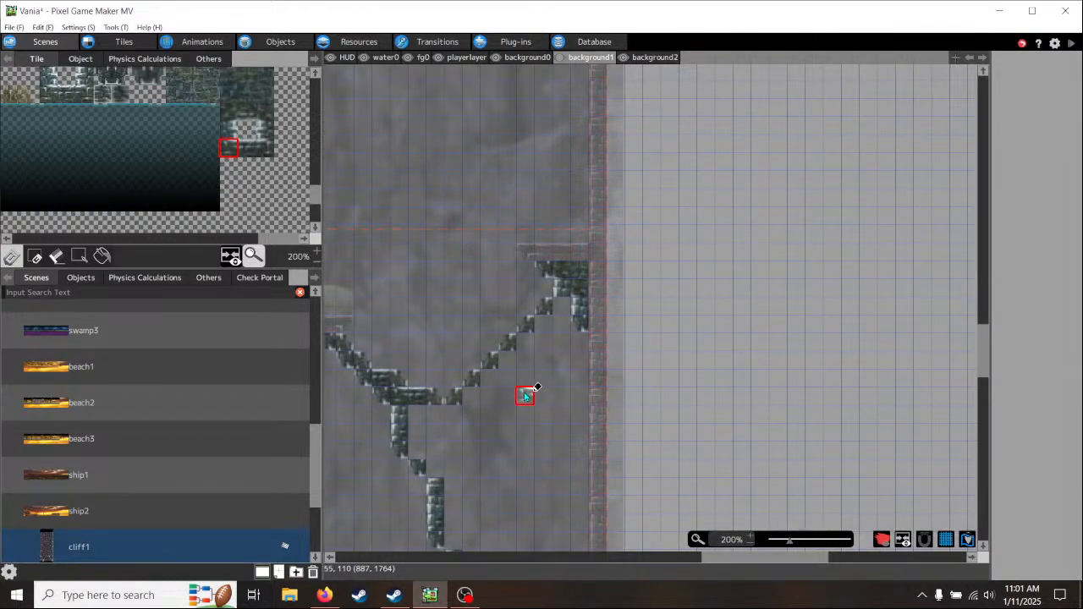
scroll(525, 395, "down", 3)
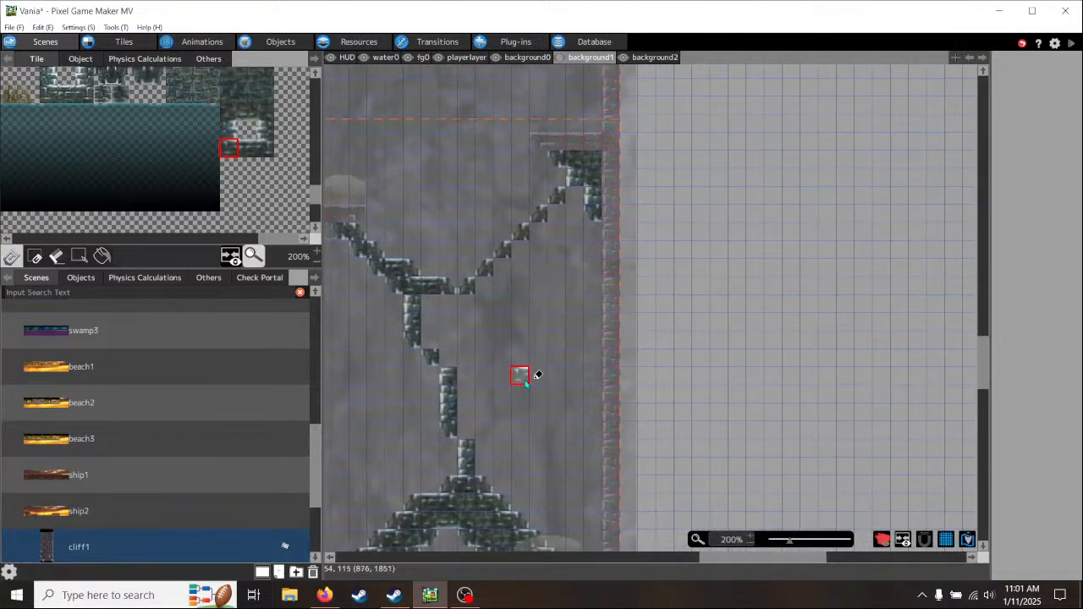
middle_click_drag(200, 142, 199, 195)
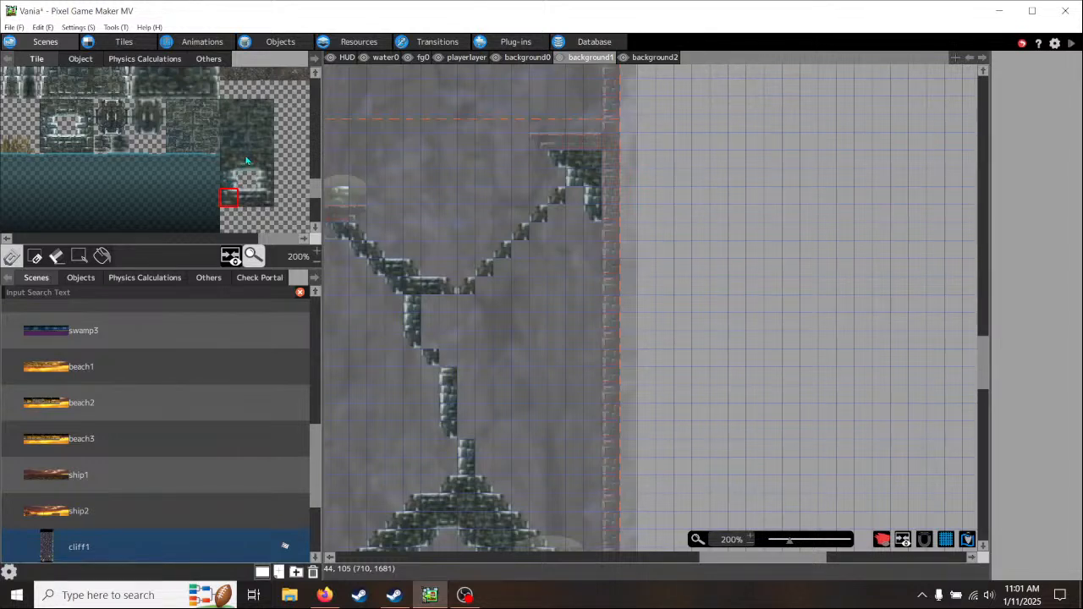
middle_click_drag(245, 154, 217, 200)
middle_click_drag(197, 156, 224, 171)
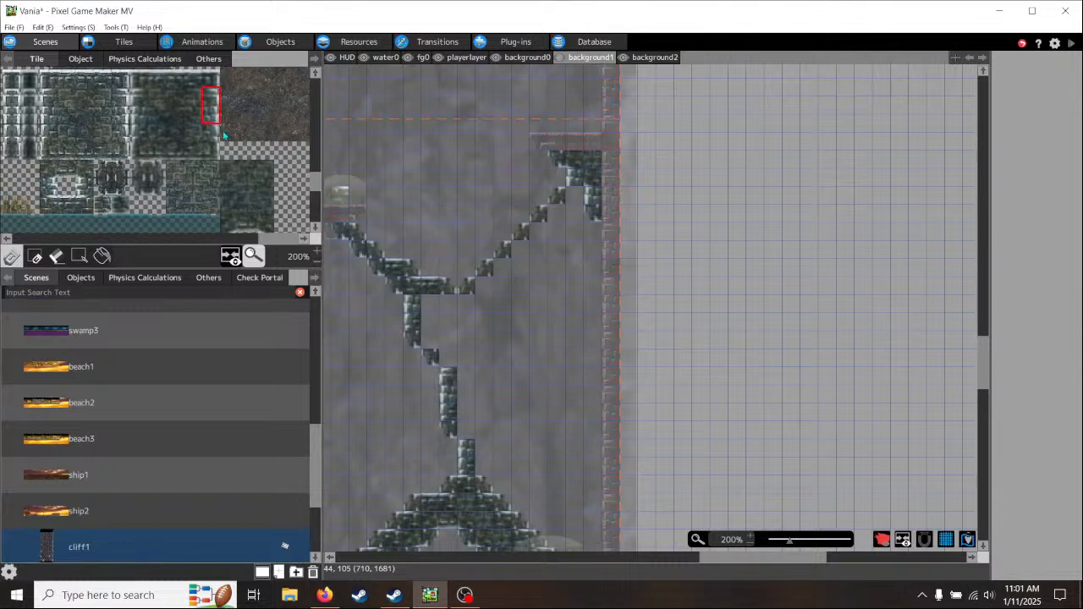
left_click(470, 298)
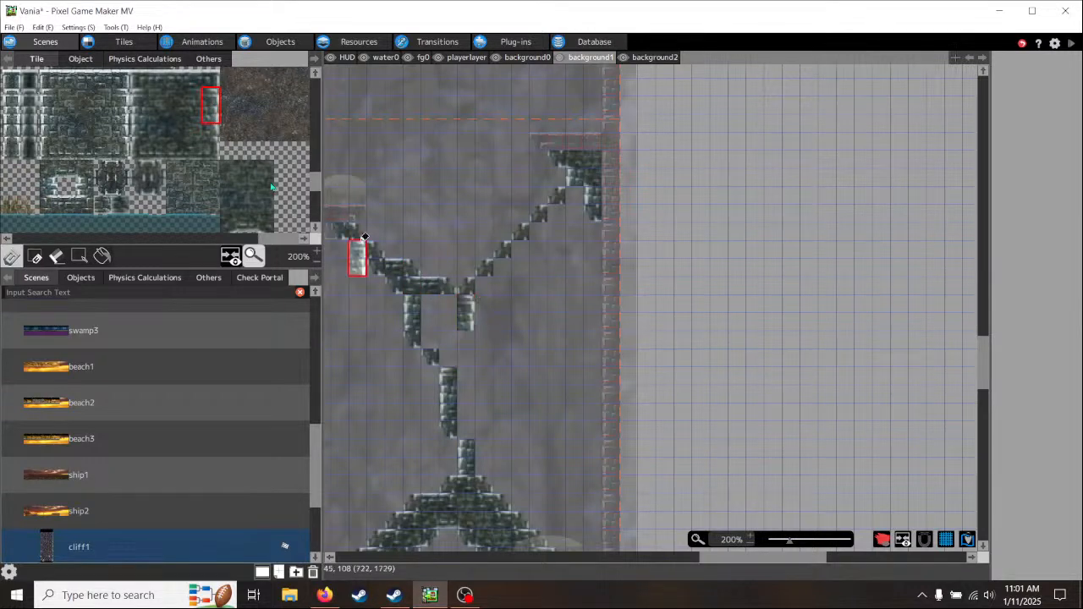
- Run lower-right slanted tiles from the new column up and right to the wall support, with one bottom-edge brick tile bridging the flat stretch
left_click(162, 189)
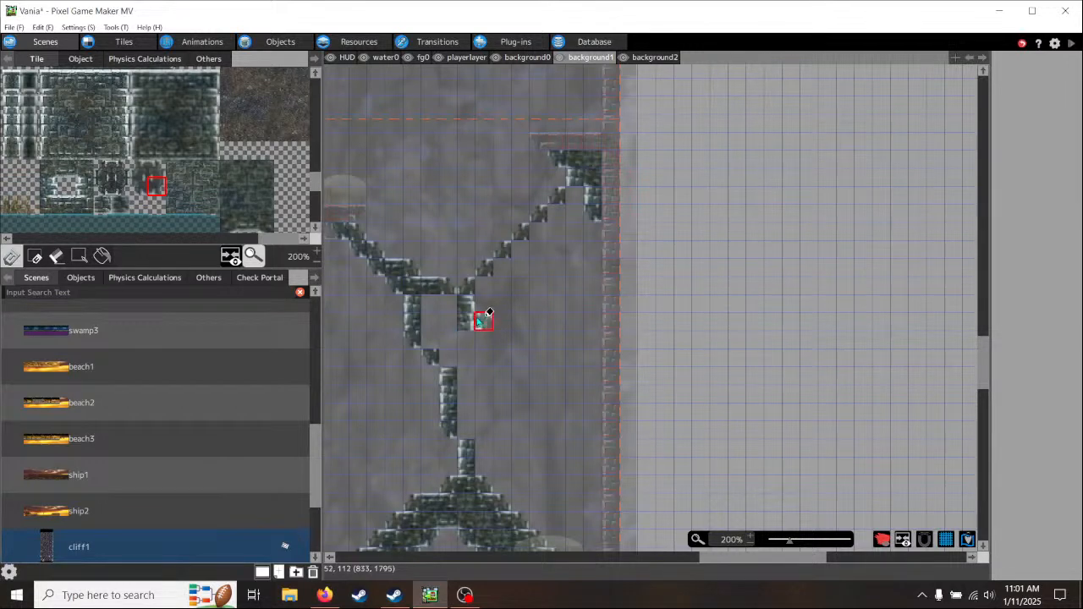
left_click_drag(489, 312, 546, 265)
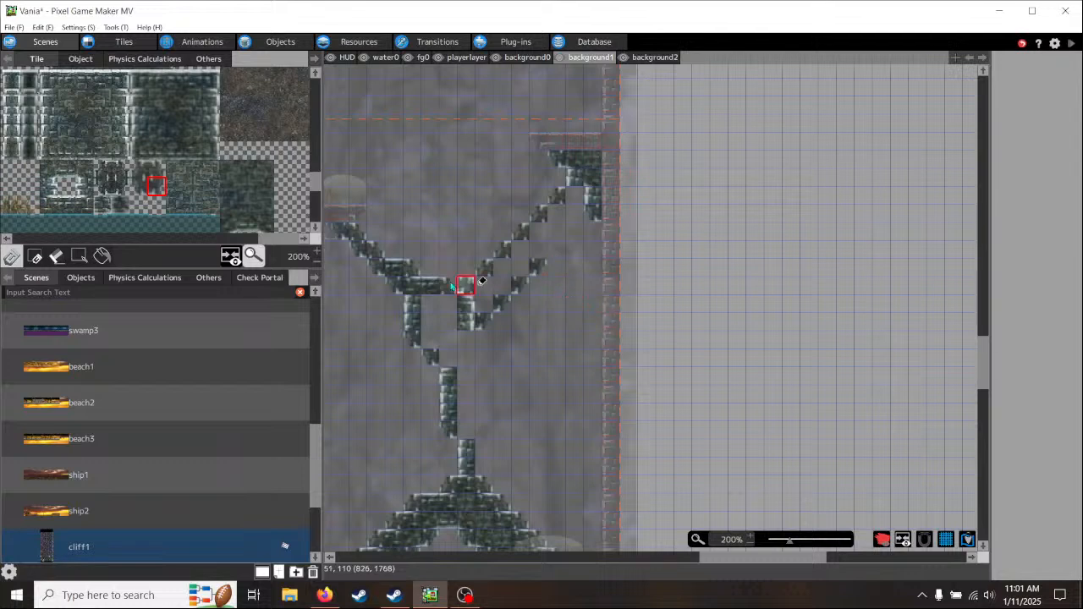
left_click(175, 150)
left_click(558, 248)
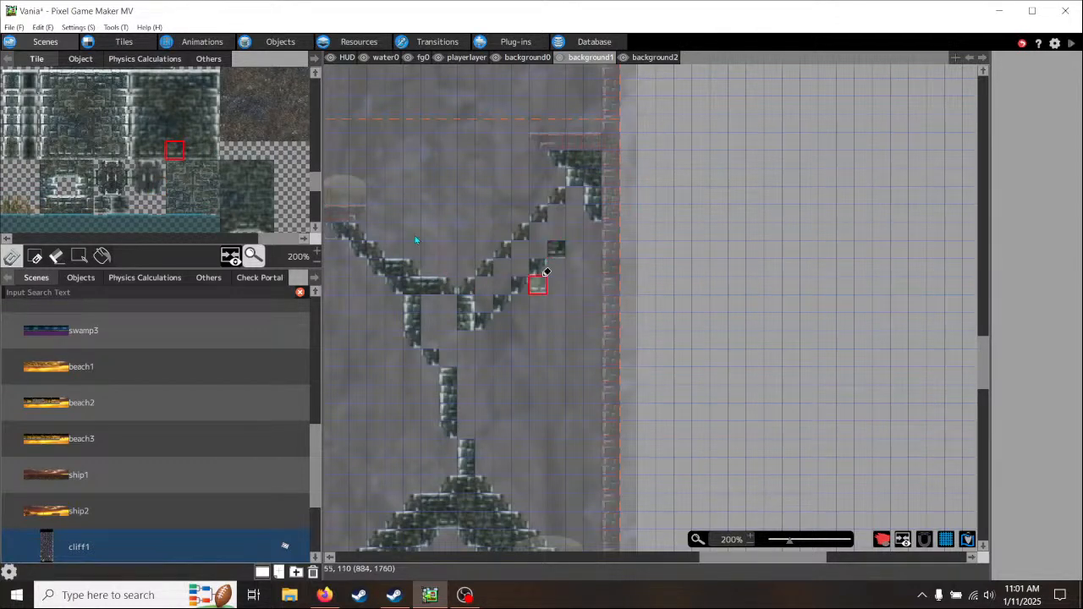
left_click(160, 189)
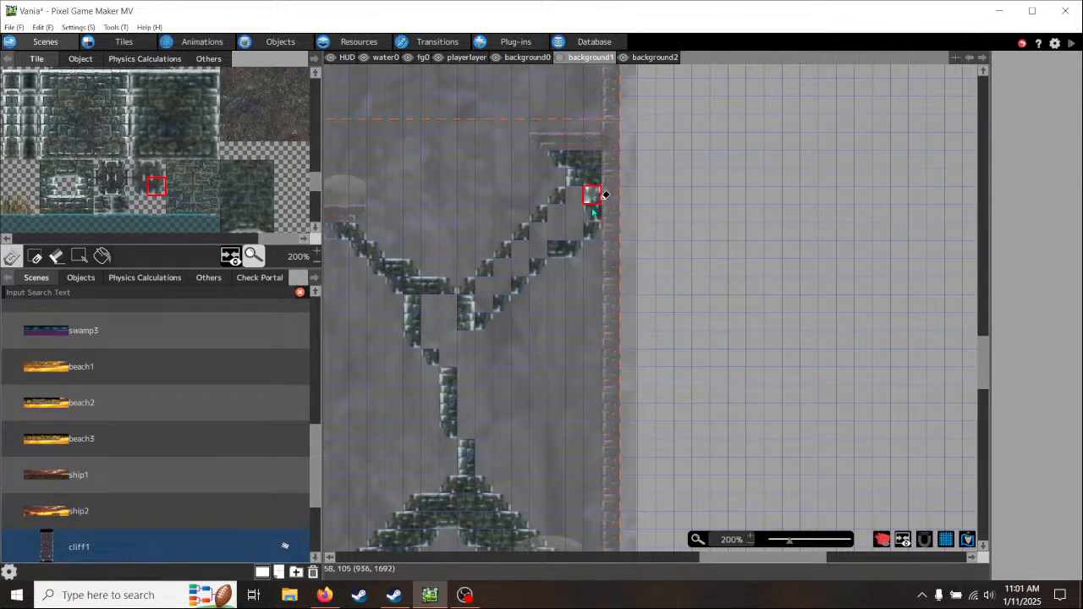
left_click(558, 249)
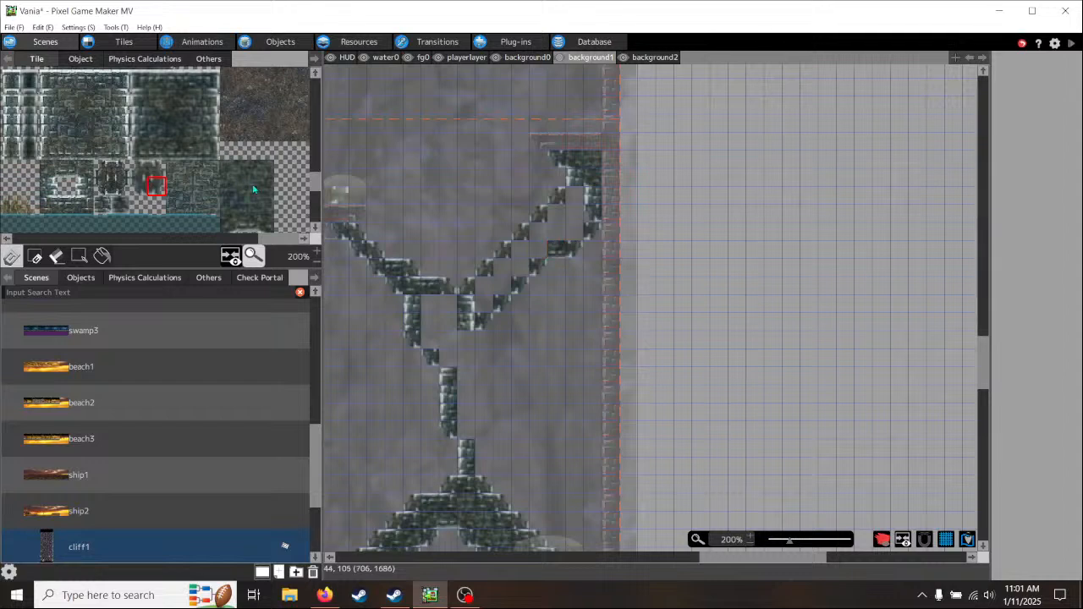
- Extend the column down one right-edge brick tile and step it outward with an upper-right slanted tile above two right-edge tiles
left_click(213, 132)
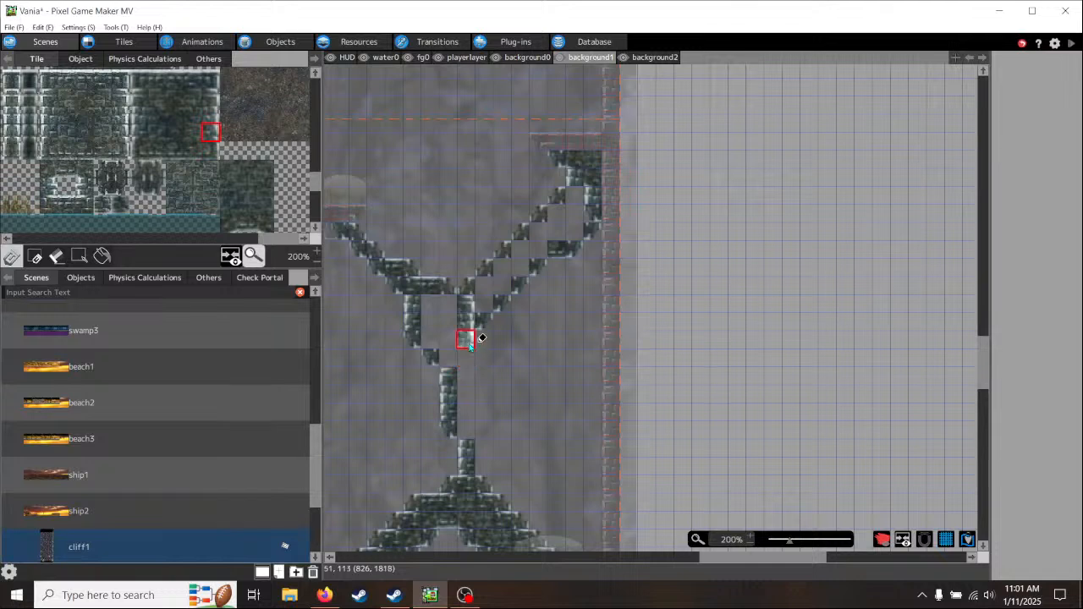
left_click(157, 169)
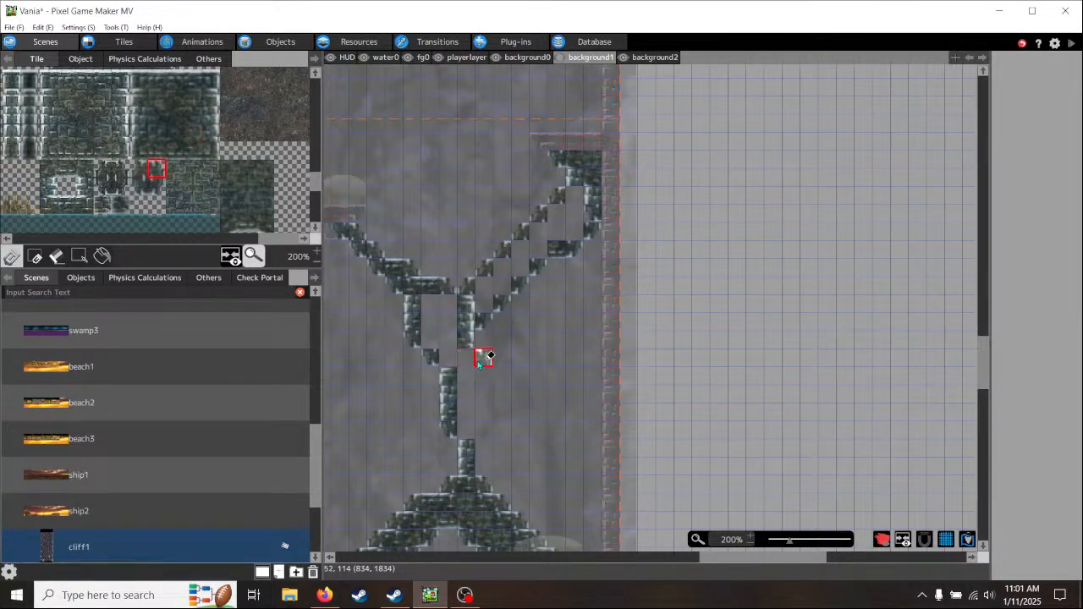
left_click(483, 358)
left_click(213, 115)
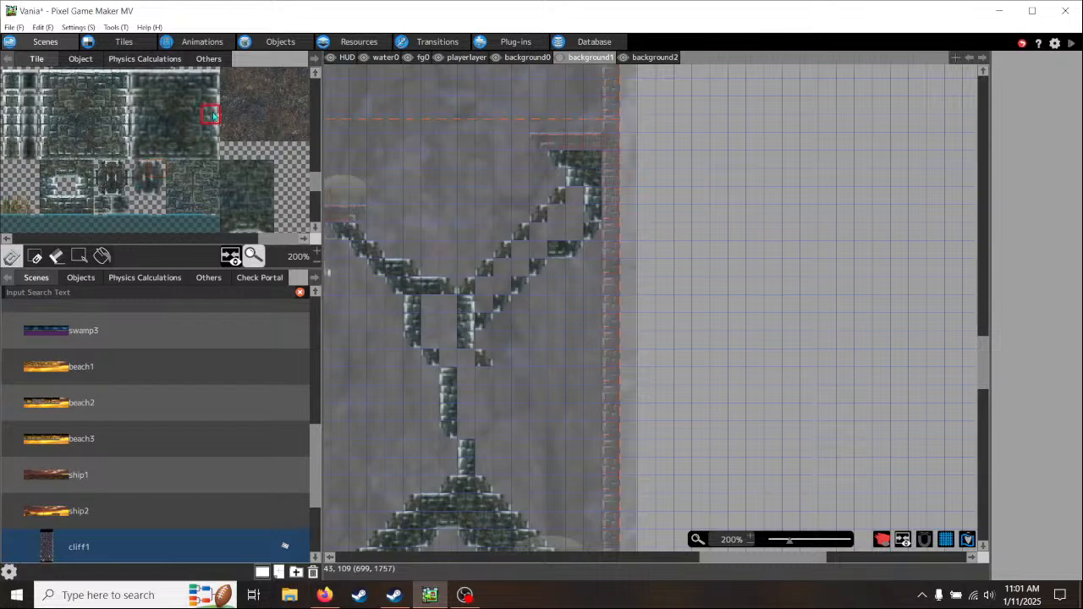
left_click(484, 383)
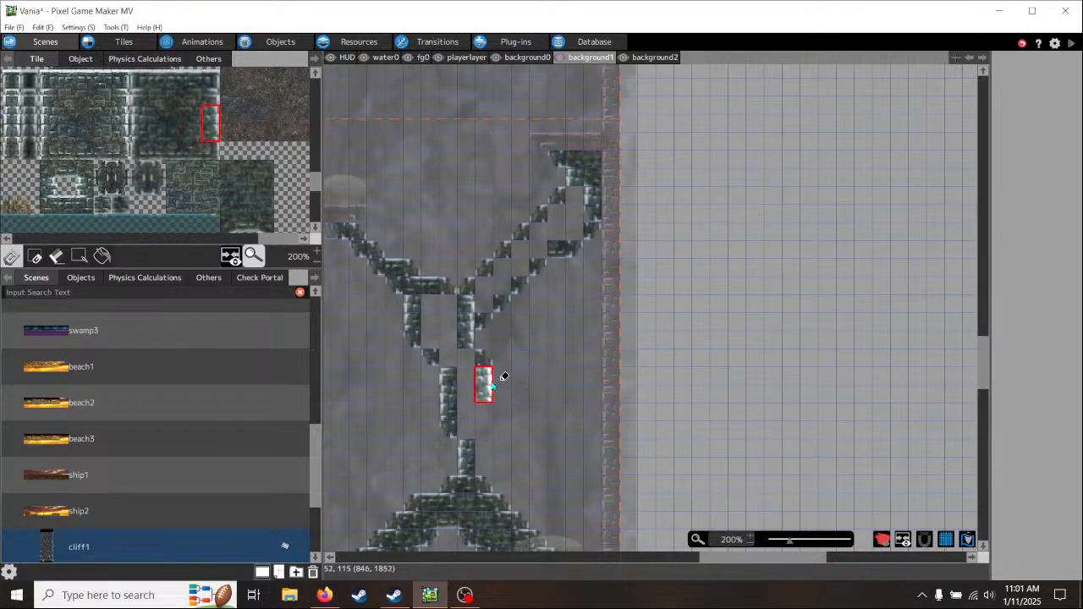
- Outline the trunk's lower right side with a lower-right slanted tile at its base, two right-edge tiles above and an upper-right slanted tile on top
middle_click_drag(538, 439, 587, 353)
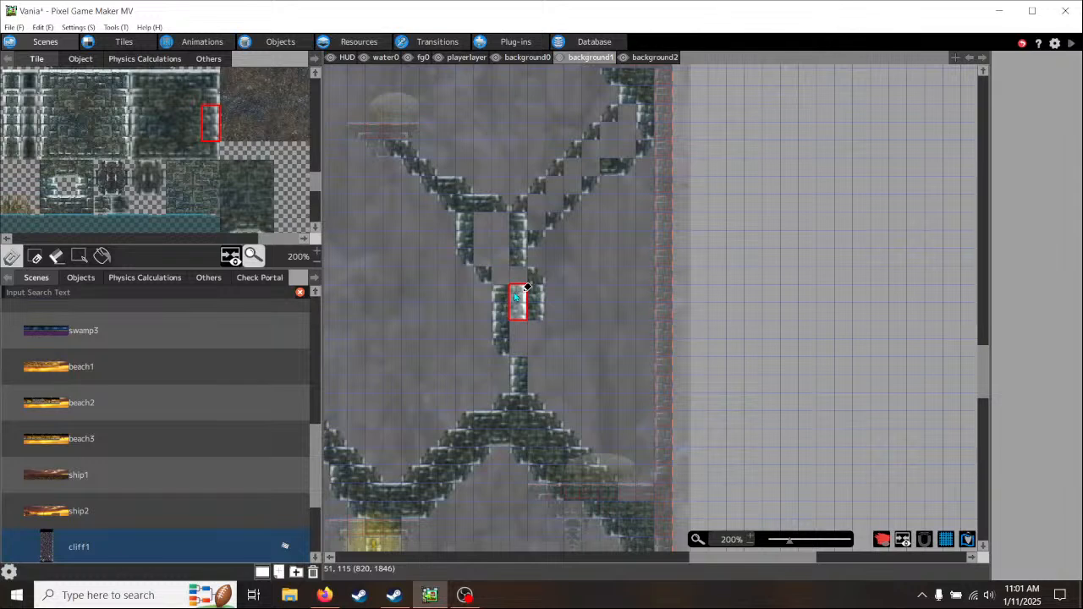
left_click(157, 187)
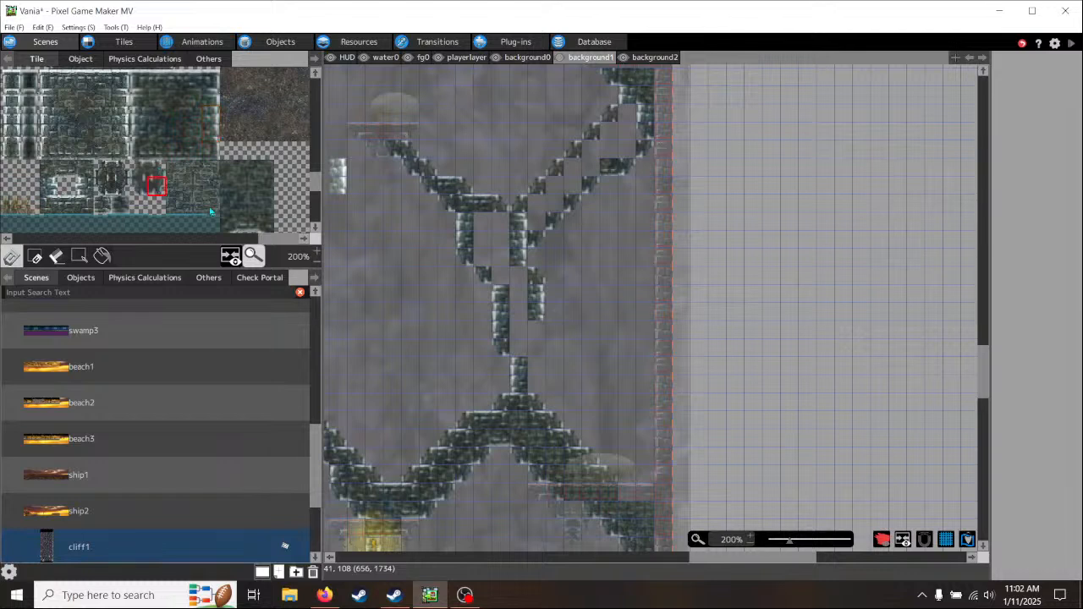
left_click(554, 381)
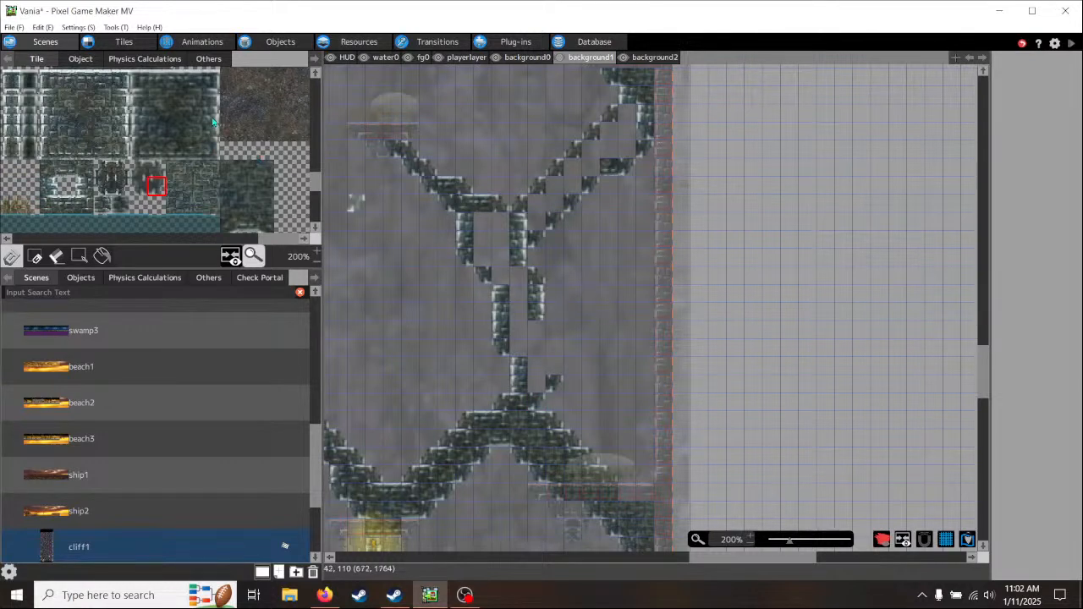
left_click(211, 123)
left_click(555, 360)
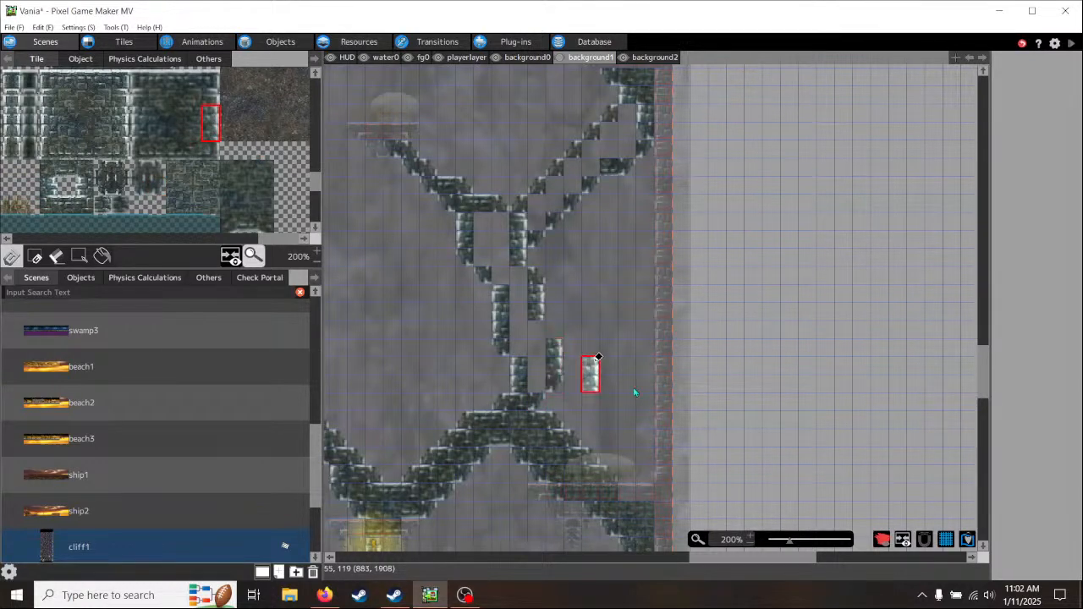
left_click(158, 171)
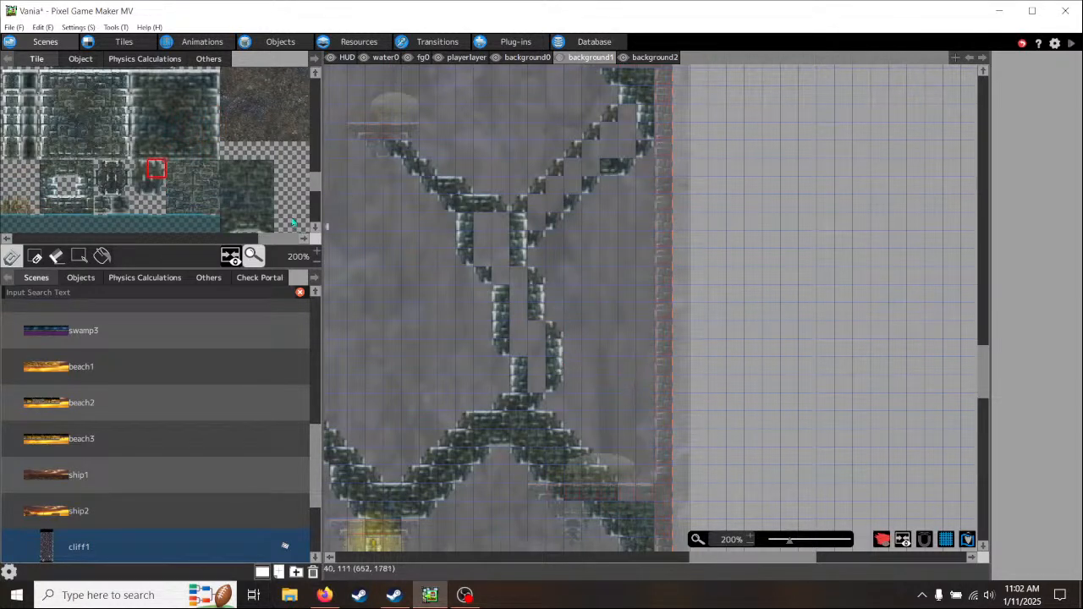
- Fill the notches behind both slanted edges of the rising branch with inner-corner brick tiles, from the wall support down to the fork
middle_click_drag(284, 209, 223, 110)
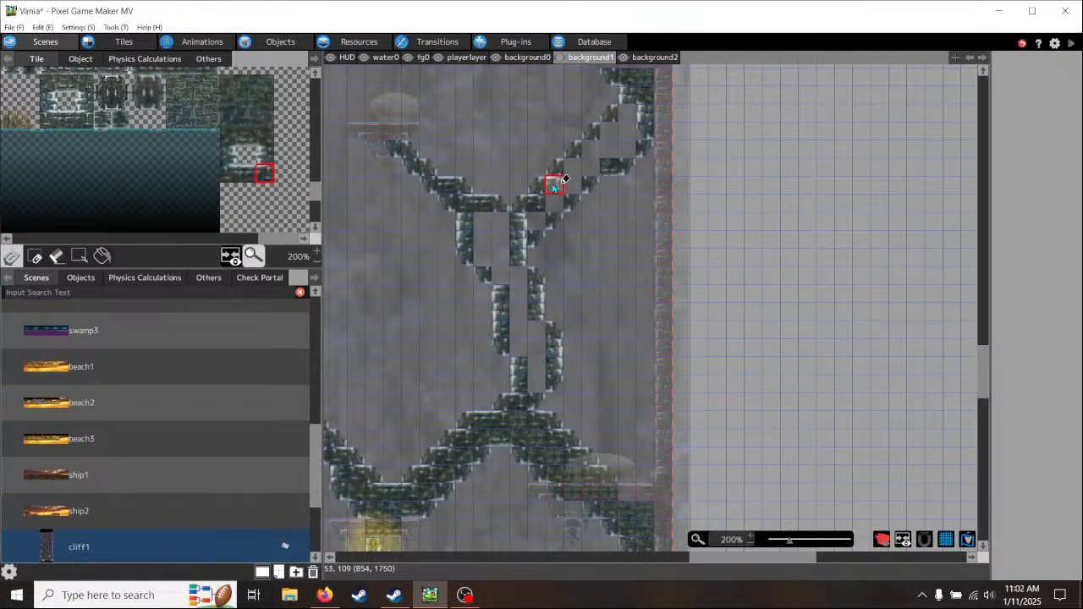
left_click_drag(555, 186, 624, 115)
middle_click_drag(686, 226, 637, 276)
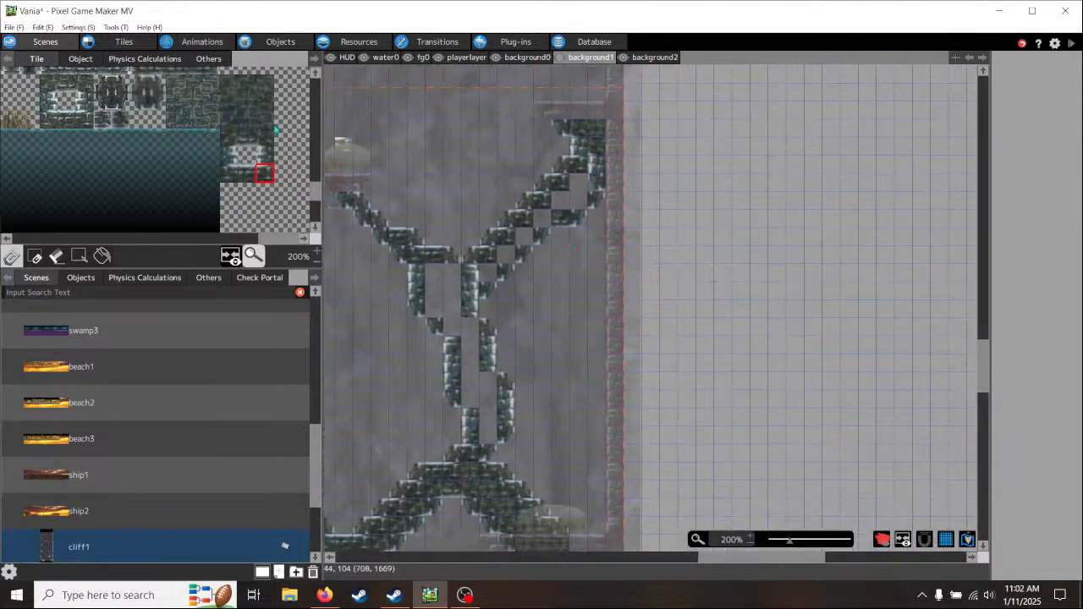
left_click(230, 138)
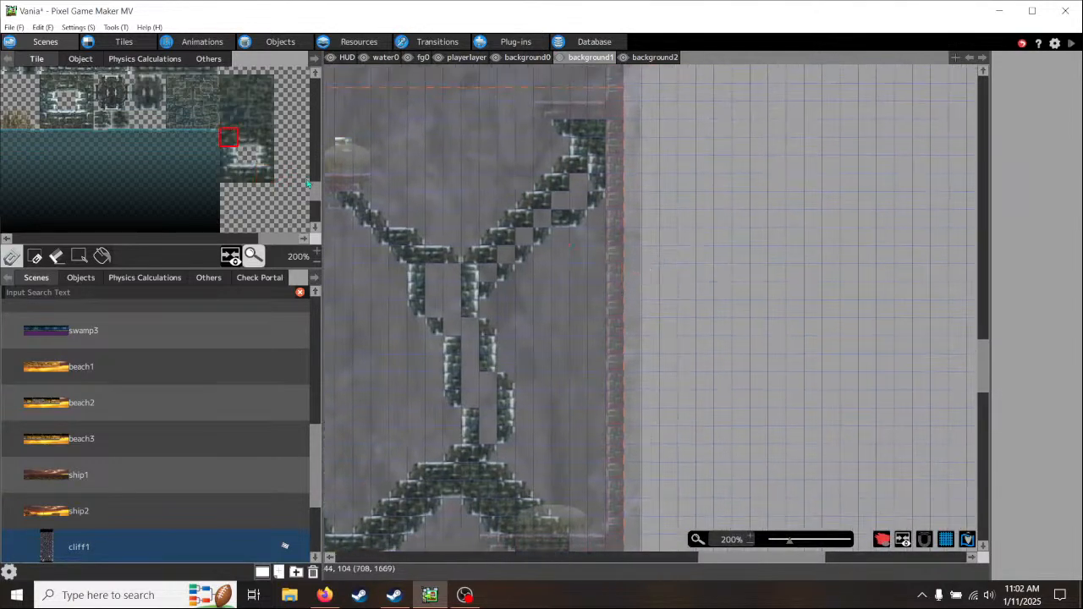
left_click(591, 181)
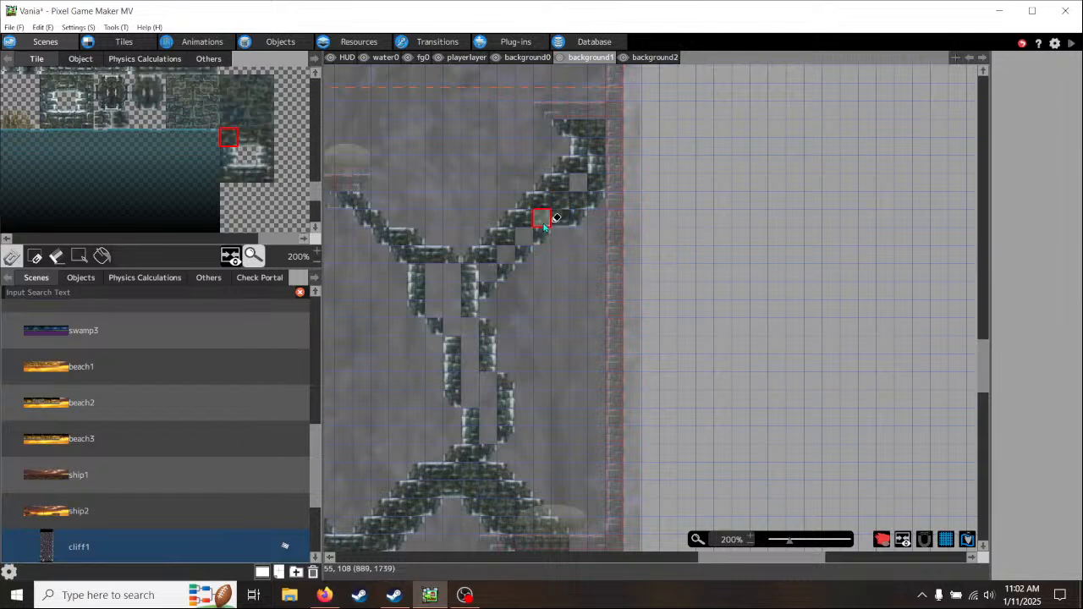
left_click_drag(545, 212, 501, 269)
left_click(492, 273)
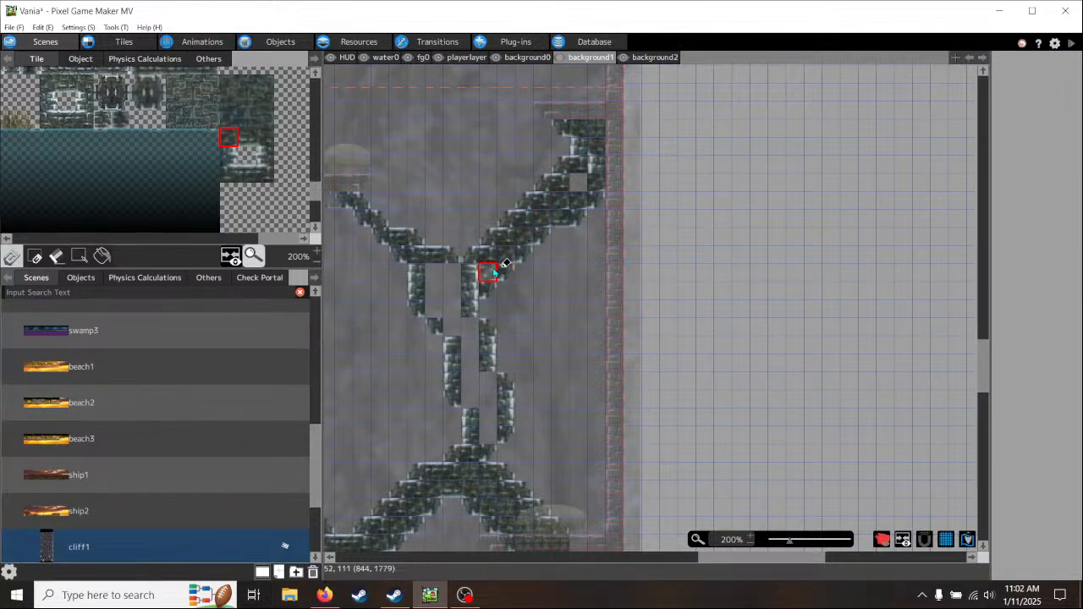
left_click(470, 292)
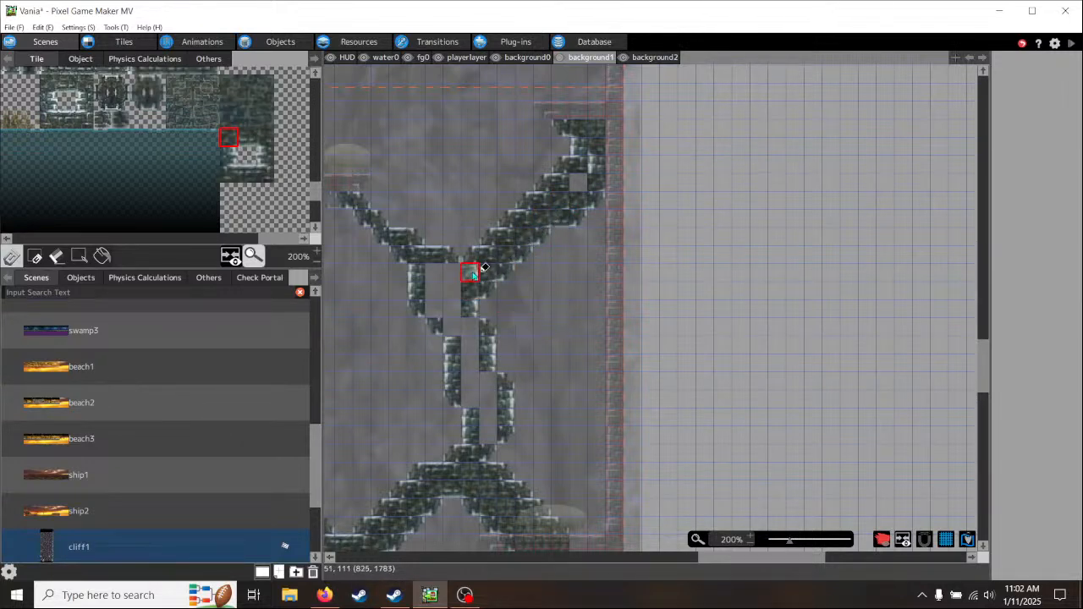
- Fill the stepped bends of the fork and trunk with matching inner-corner brick tiles on both sides
left_click(264, 172)
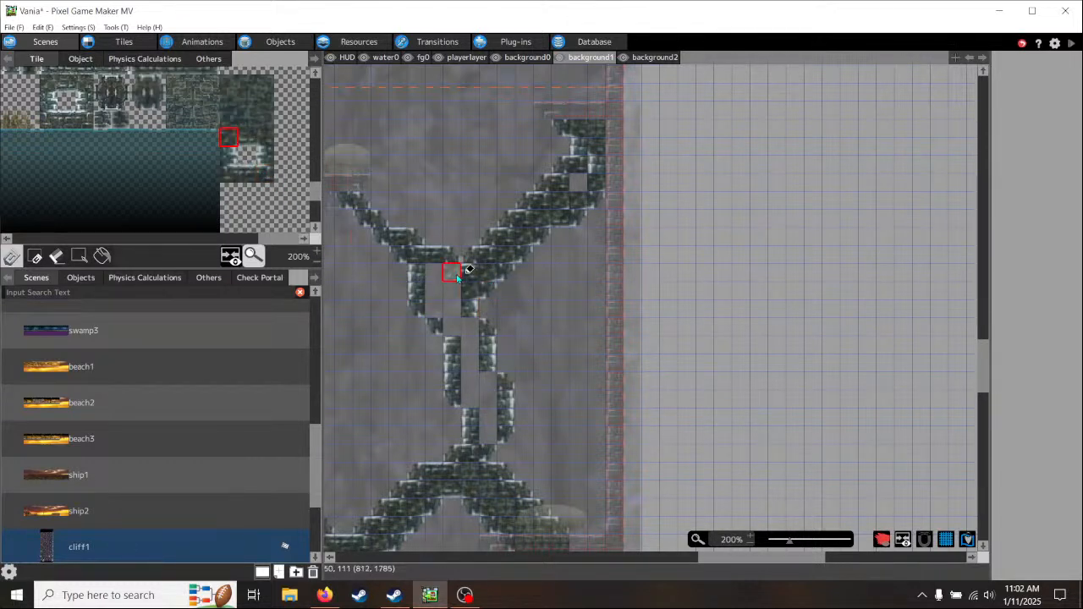
left_click(230, 178)
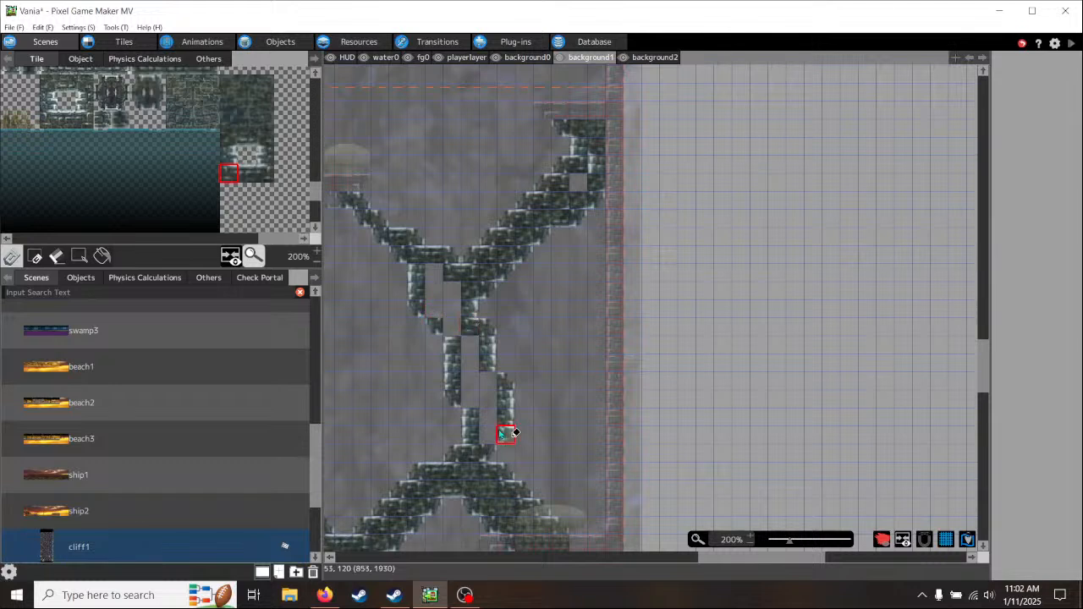
left_click(493, 387)
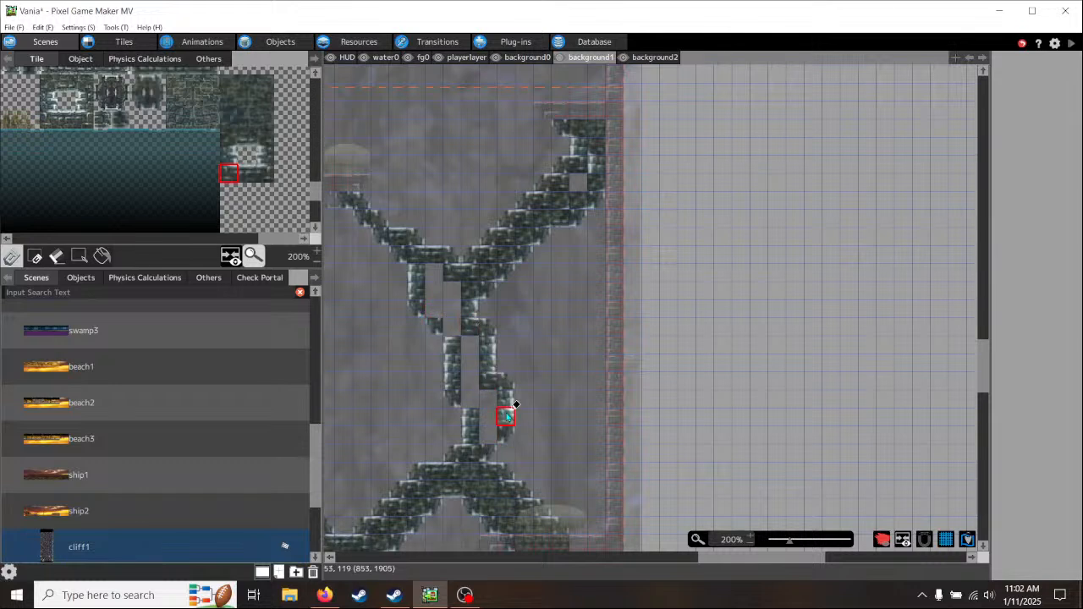
left_click(266, 140)
left_click(471, 396)
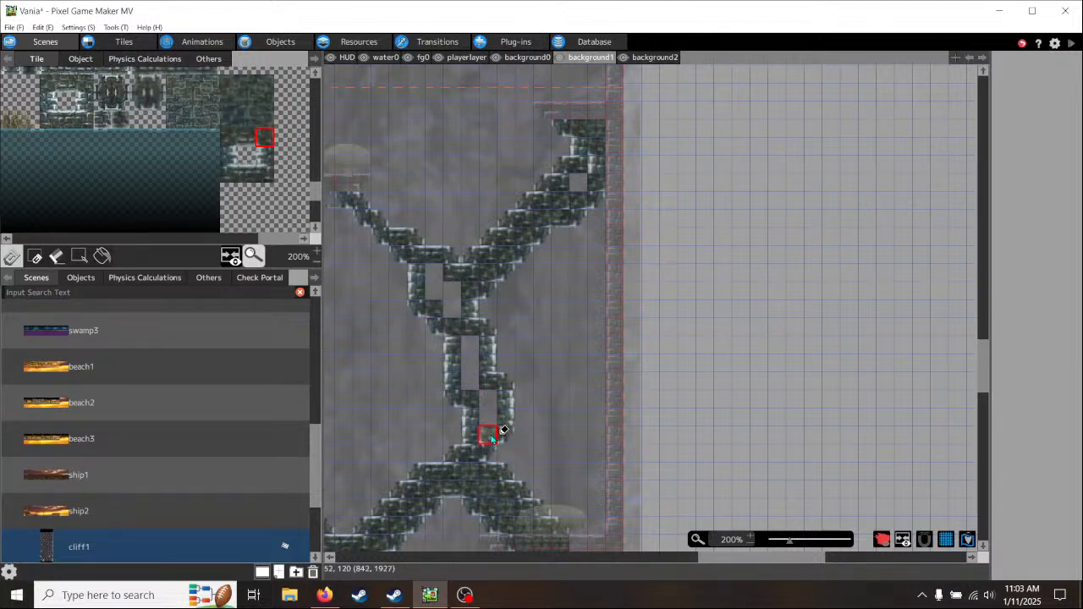
- Fill the remaining gaps inside the trunk, the fork and the rising branch's upper end with solid brick tiles
left_click(246, 101)
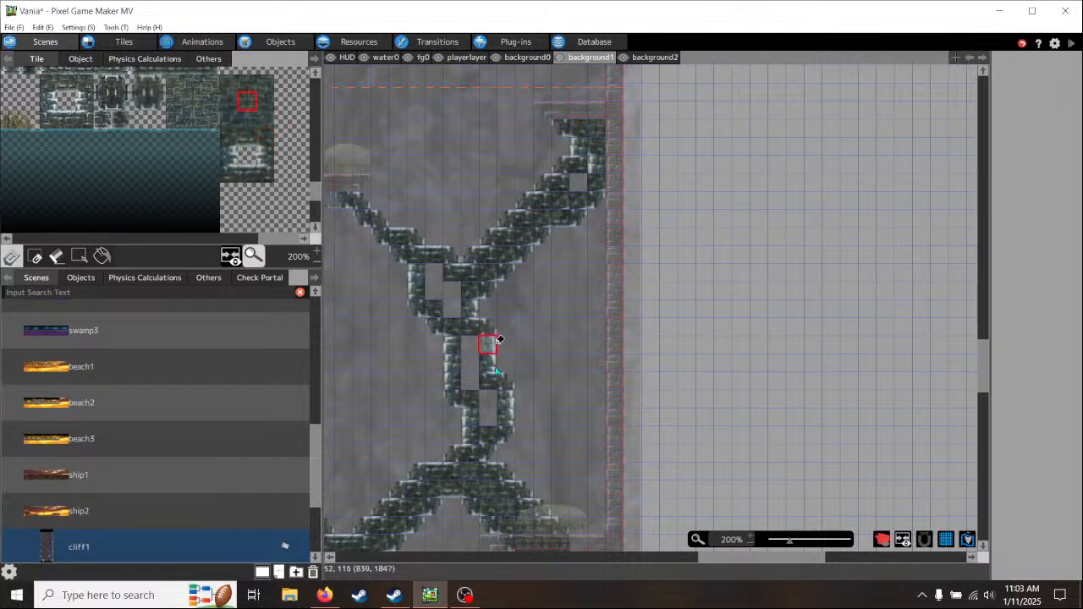
left_click(488, 417)
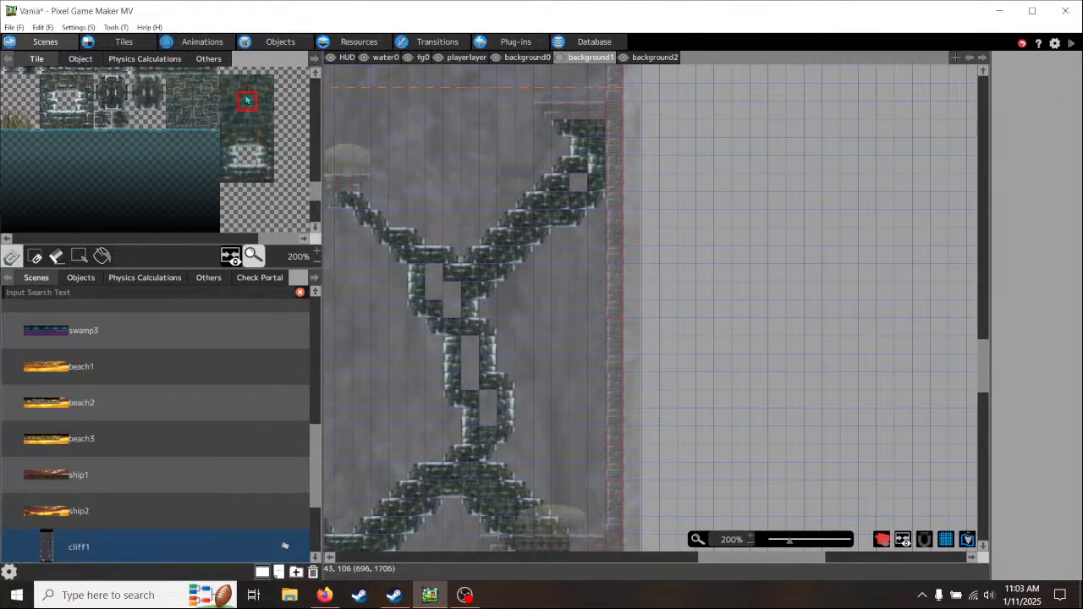
left_click(492, 404)
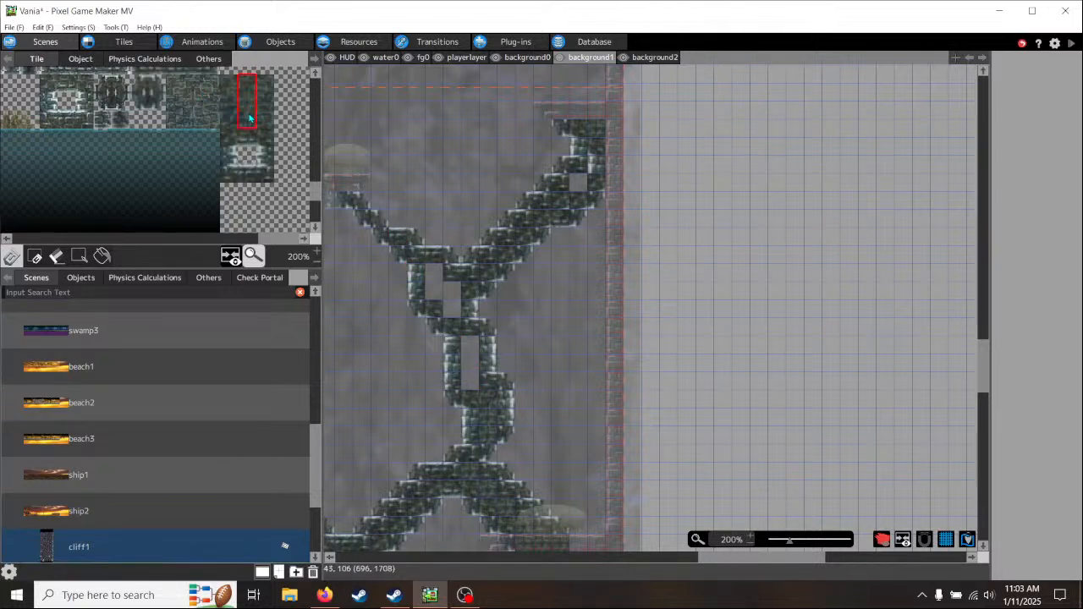
left_click(471, 350)
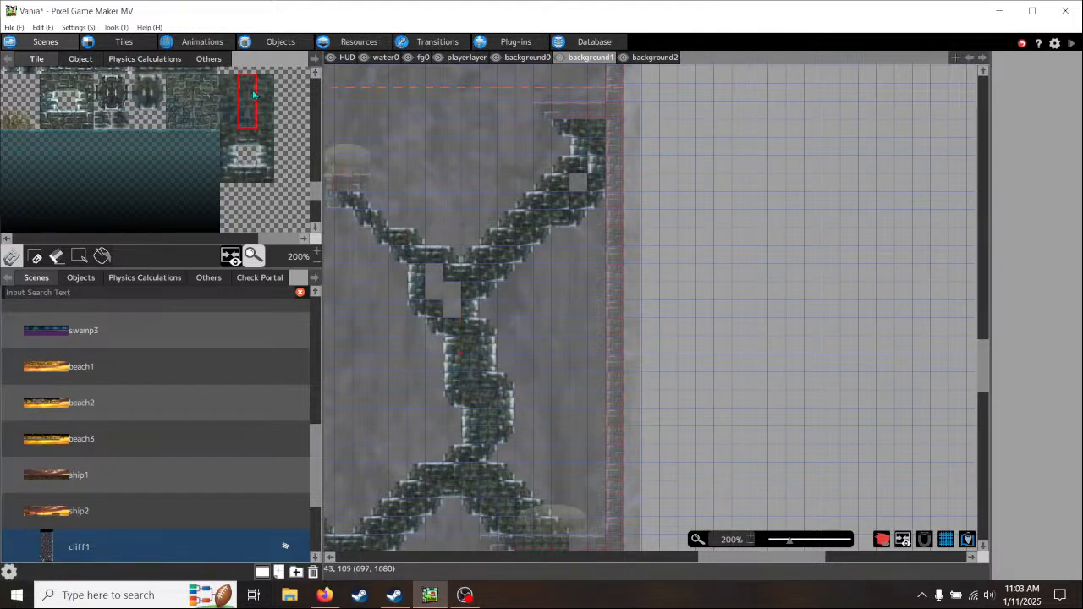
left_click(454, 291)
left_click(435, 272)
middle_click_drag(601, 302, 558, 355)
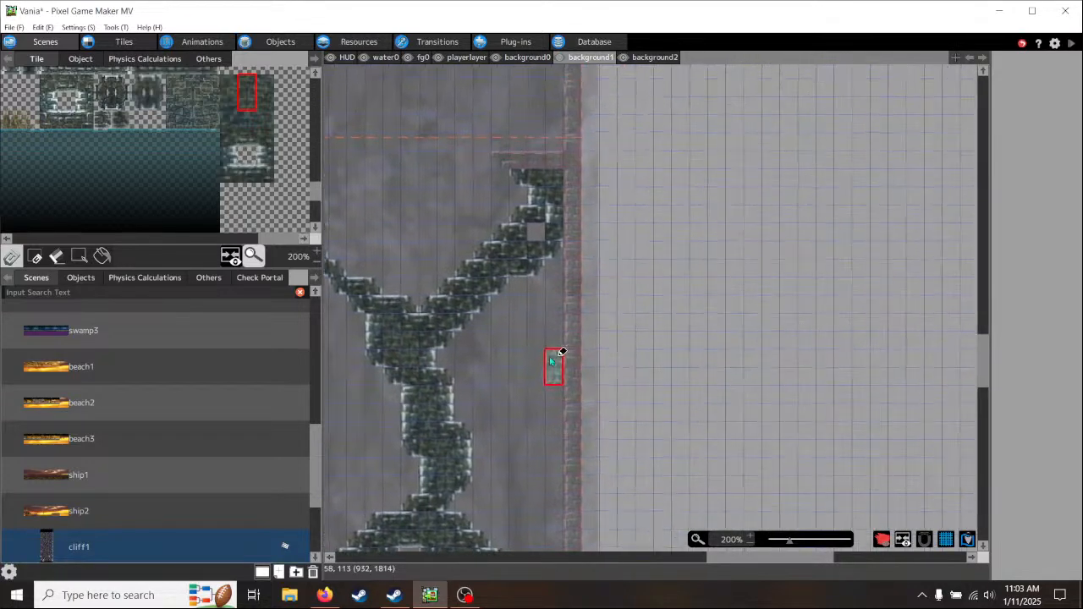
left_click(537, 231)
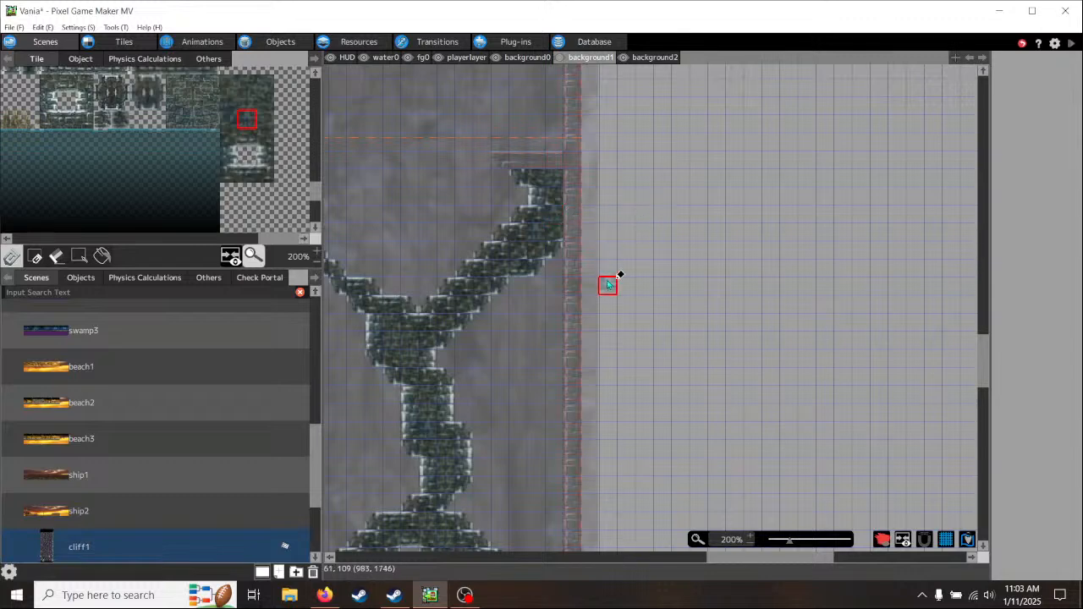
- Look over the brick supports and the ledges and floating platforms along the right wall to plan the next support
middle_click_drag(508, 358, 643, 272)
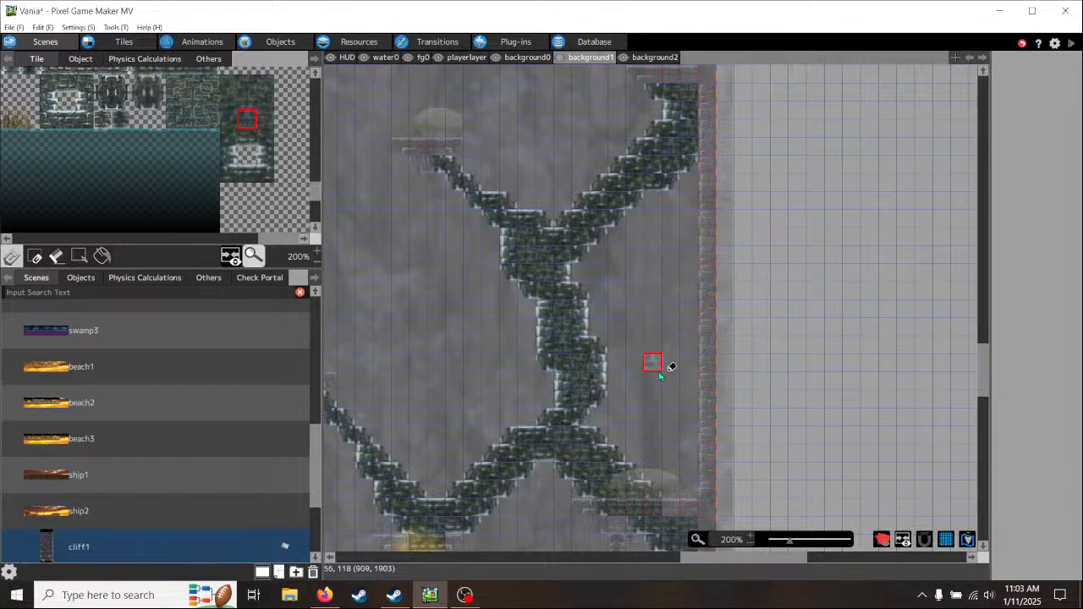
mouse_move(660, 377)
middle_mouse_down()
mouse_move(629, 290)
mouse_move(640, 423)
middle_mouse_up()
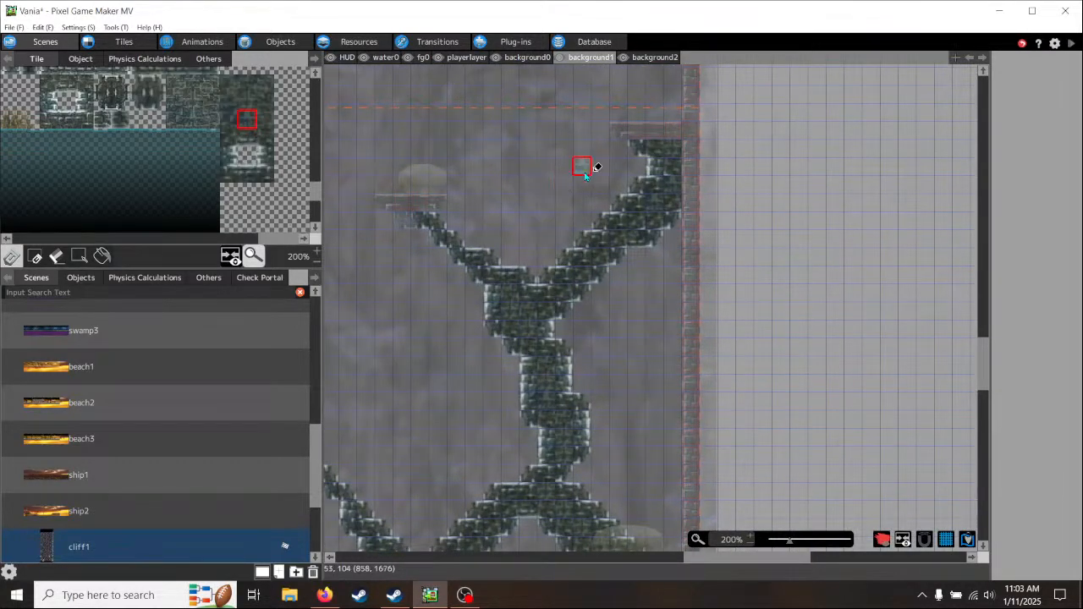
middle_click_drag(598, 167, 525, 303)
mouse_move(466, 234)
middle_mouse_down()
mouse_move(598, 285)
mouse_move(567, 145)
middle_mouse_up()
middle_click_drag(441, 394, 522, 223)
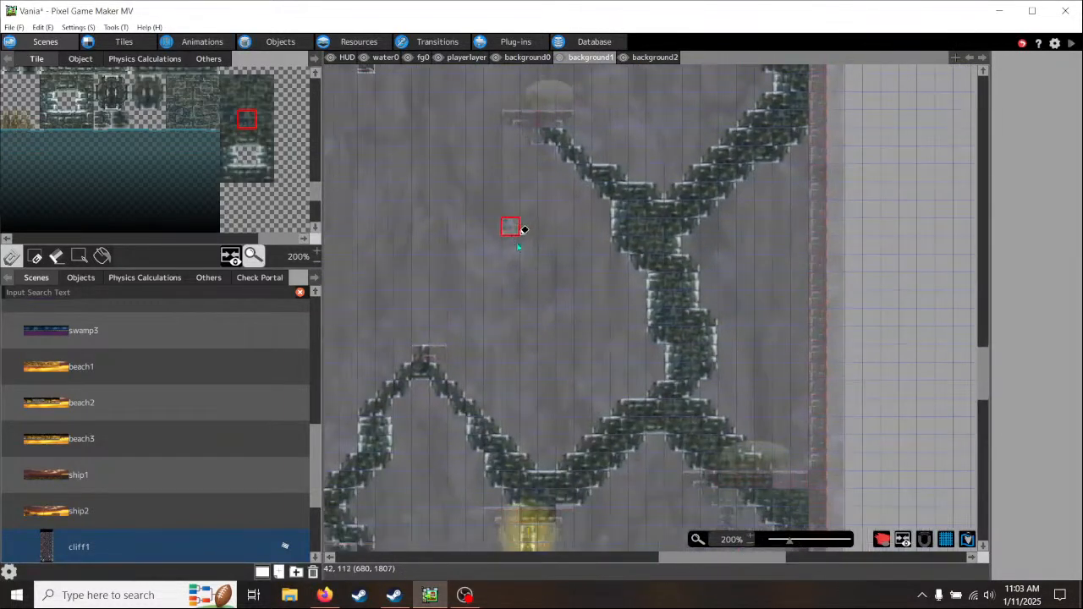
middle_click_drag(789, 298, 713, 421)
middle_click_drag(751, 231, 752, 284)
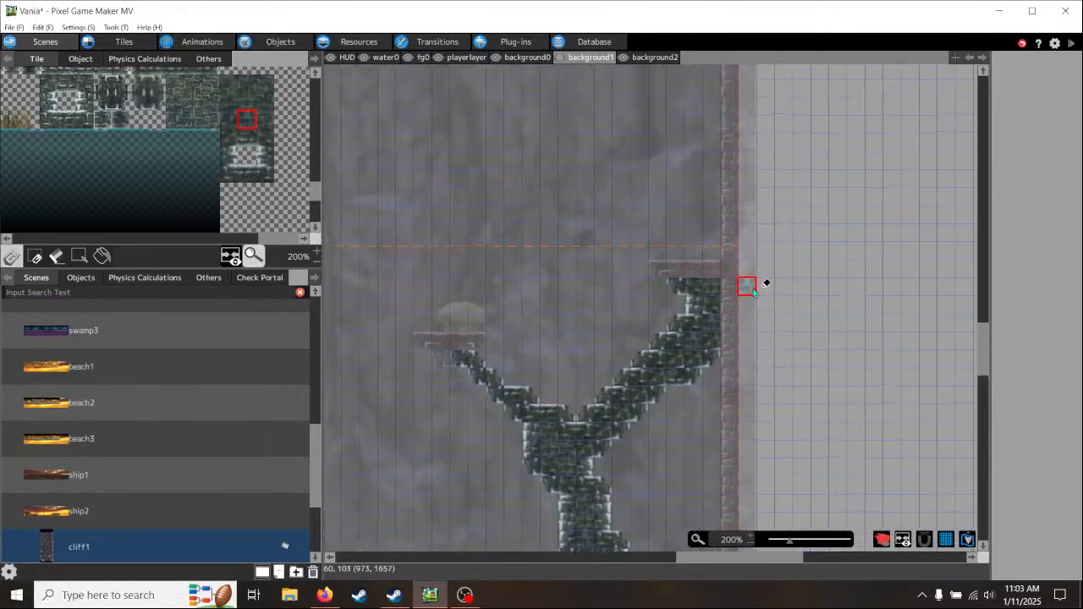
middle_click_drag(778, 227, 758, 398)
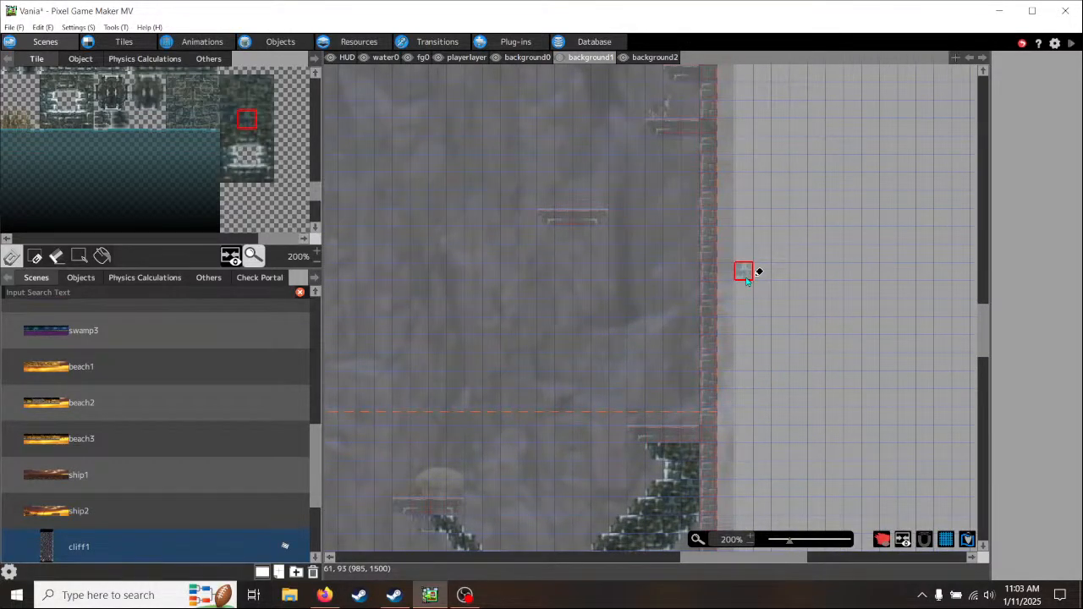
middle_click_drag(746, 277, 743, 75)
middle_click_drag(743, 363, 747, 238)
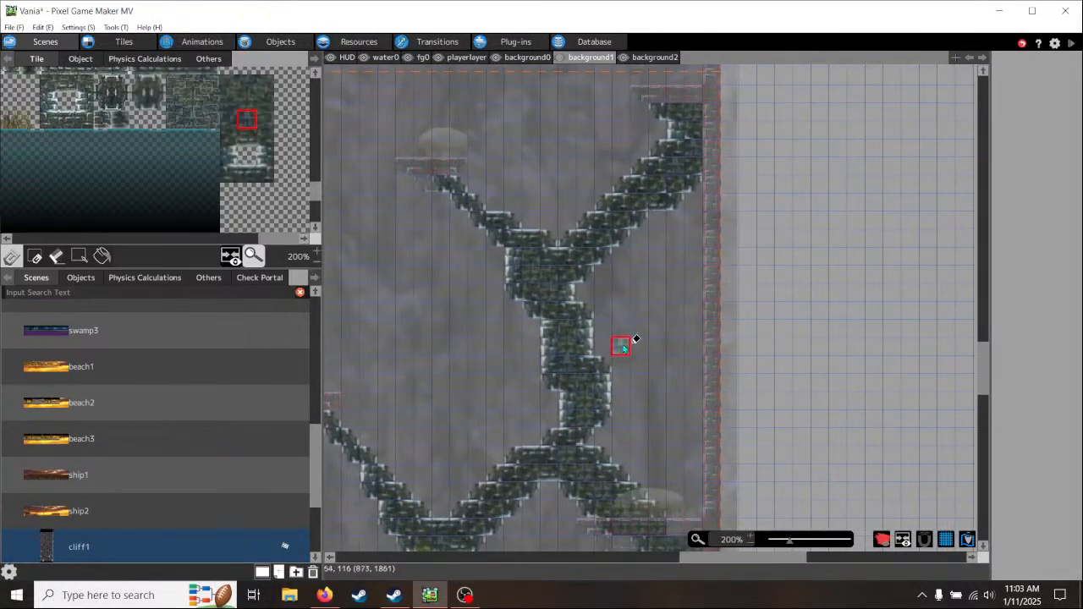
middle_click_drag(636, 339, 736, 214)
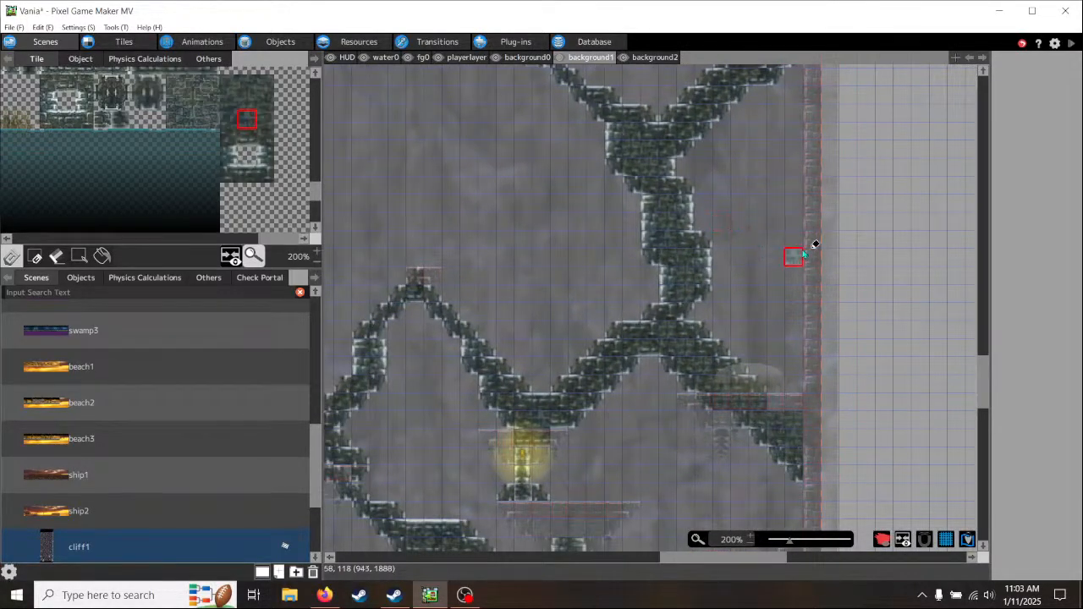
scroll(813, 242, "down", 3)
scroll(799, 258, "up", 3)
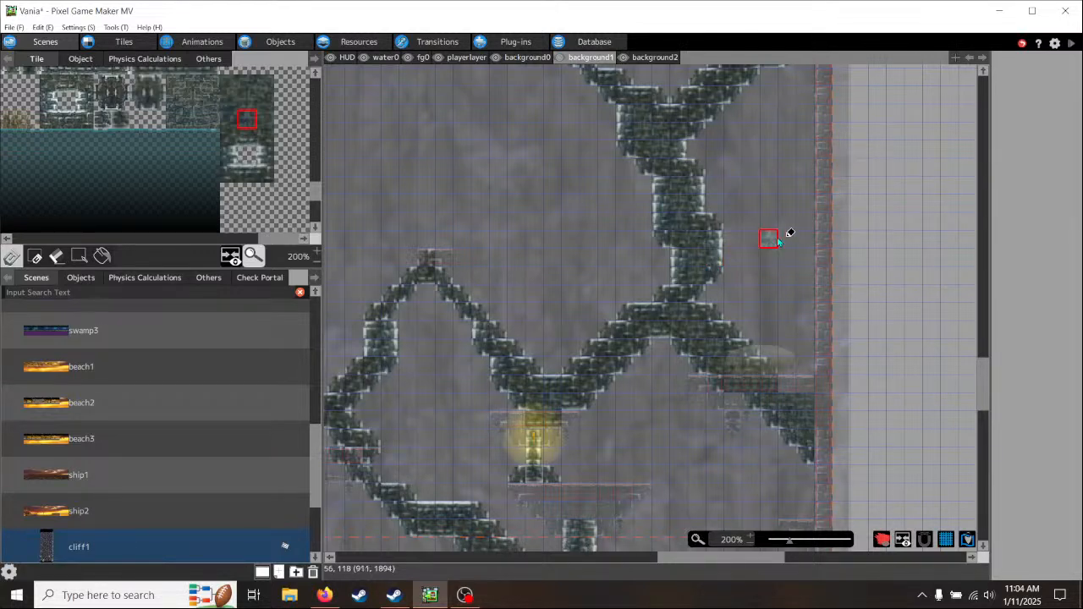
middle_click_drag(777, 240, 711, 439)
middle_click_drag(818, 212, 696, 474)
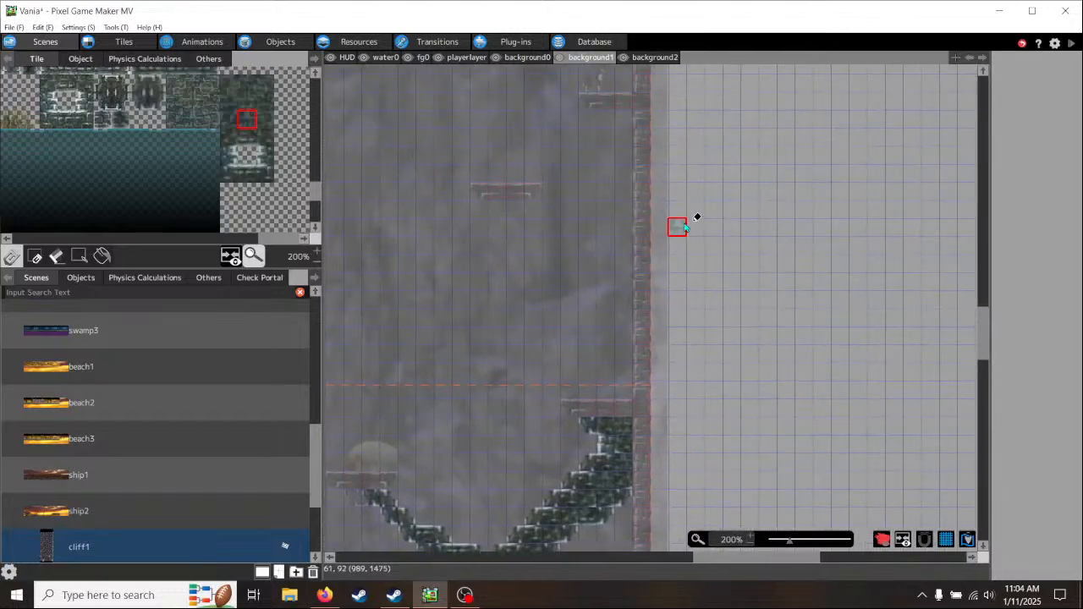
middle_click_drag(696, 218, 729, 298)
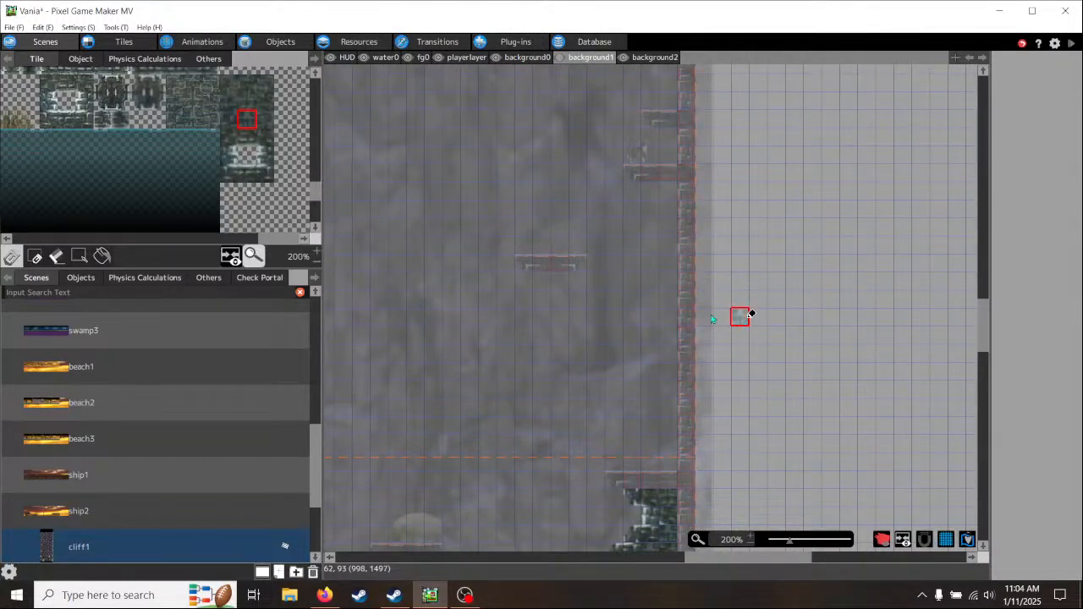
middle_click_drag(740, 334, 750, 303)
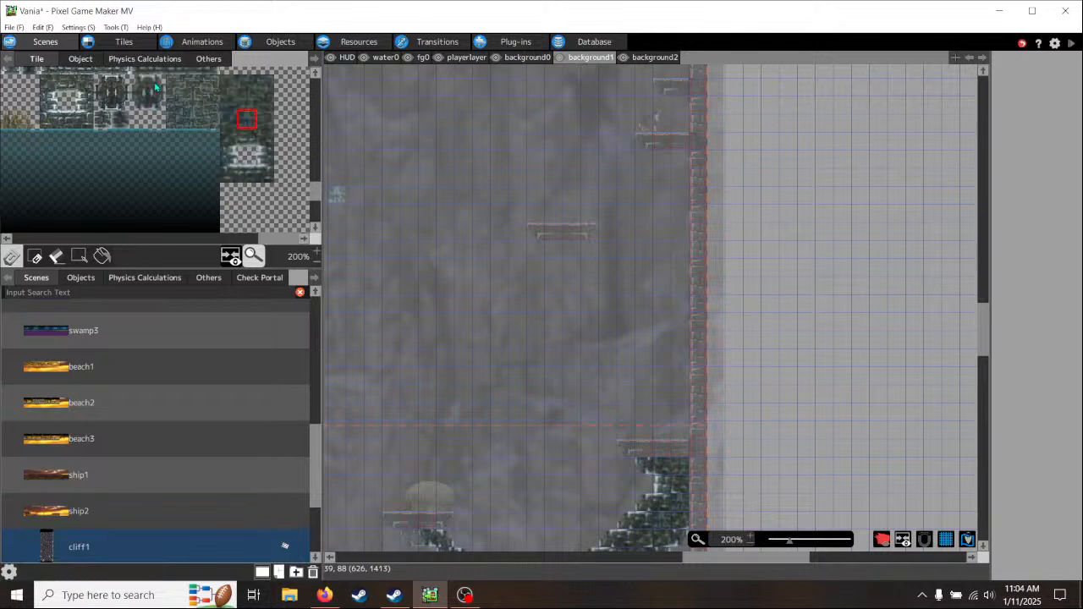
- Build a descending brick diagonal from beneath the floating platform near the right wall, and start a fork rising toward the wall
left_click(139, 102)
left_click(557, 251)
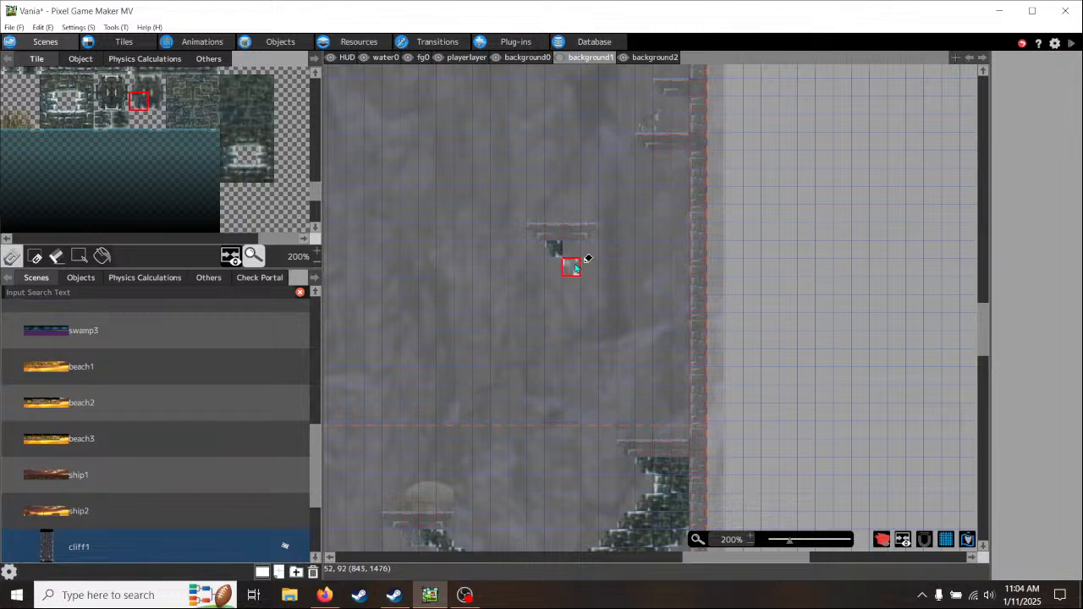
left_click(574, 269)
left_click(592, 286)
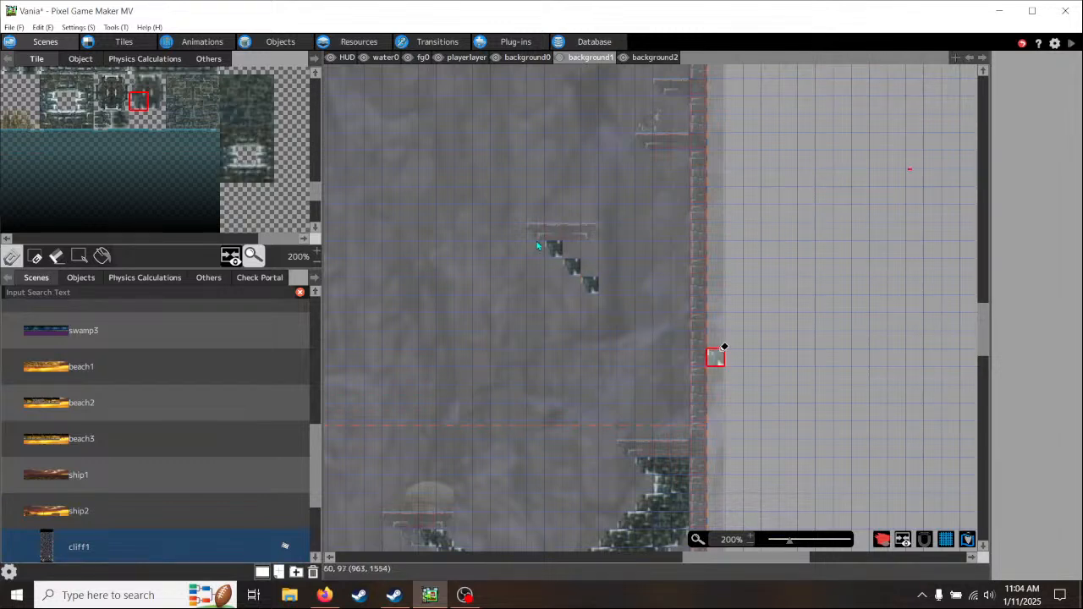
scroll(250, 135, "up", 3)
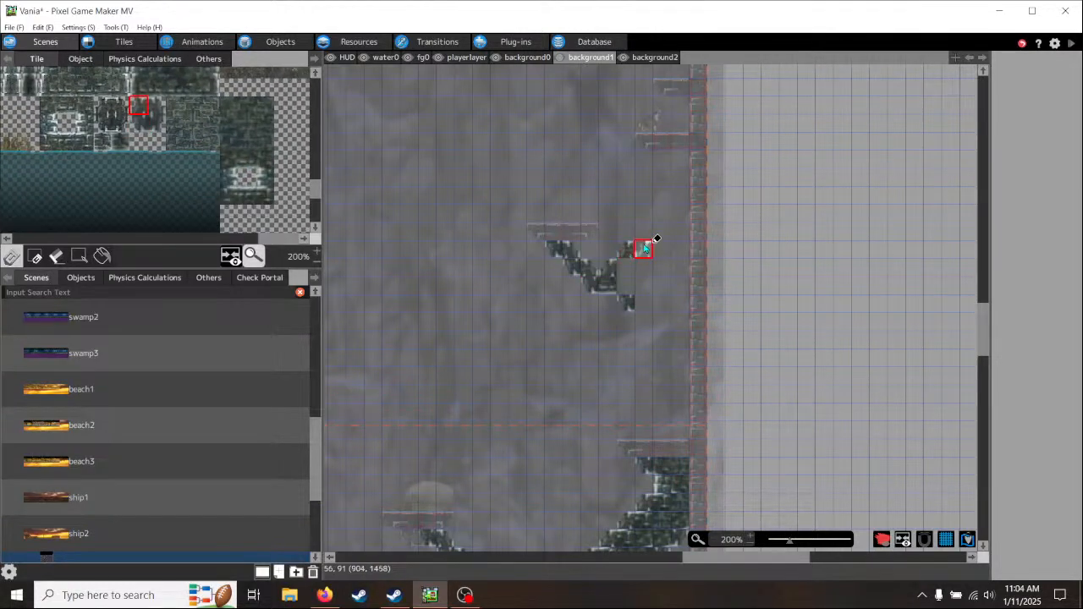
left_click(645, 232)
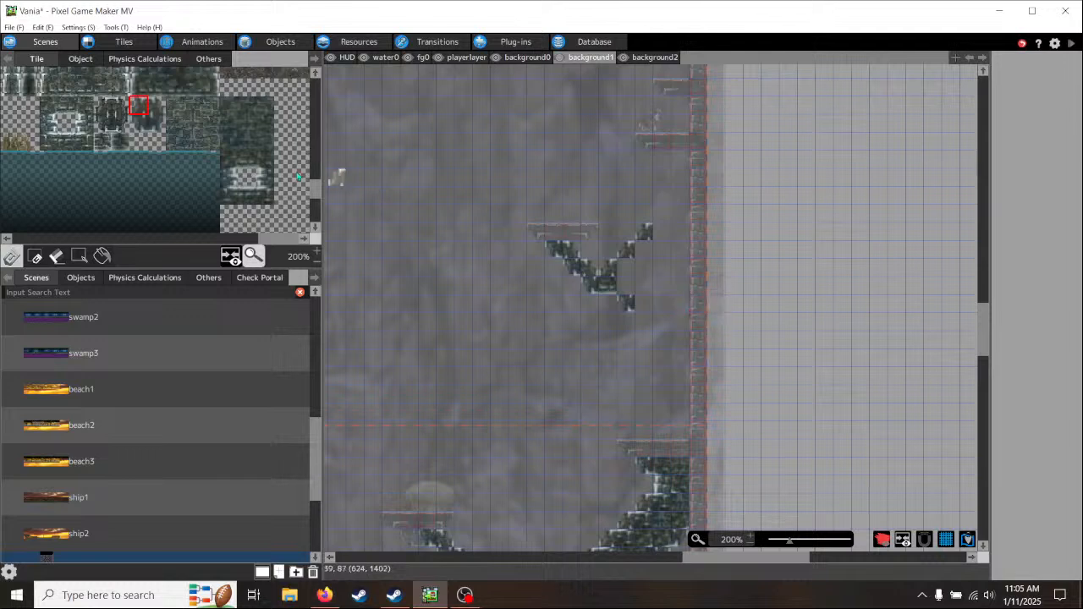
- Extend the descending branch's underside diagonally down to the right wall with lower-left slanted brick tiles
left_click(140, 123)
left_click(650, 324)
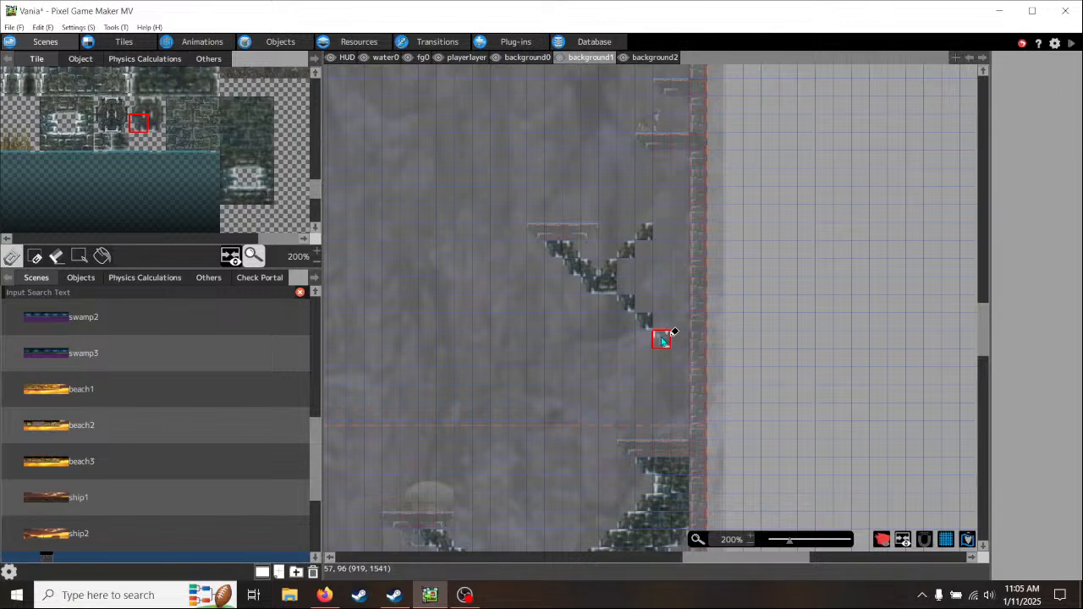
left_click(663, 341)
left_click(681, 356)
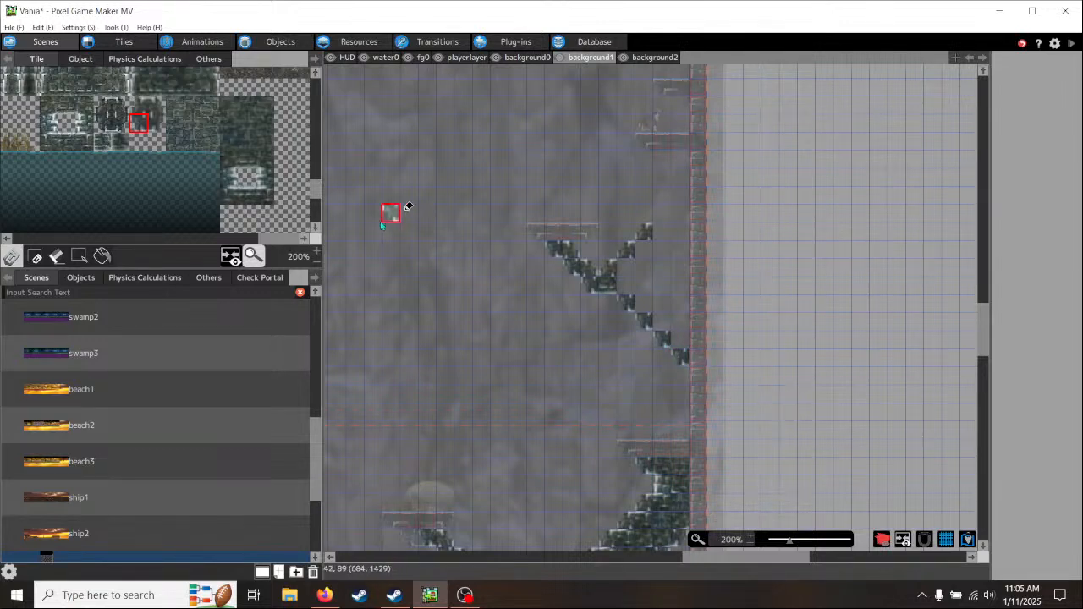
- Outline the fork's inner edges with upper-right slanted tiles down to the wall and lower-right slanted tiles up to the wall
left_click(156, 106)
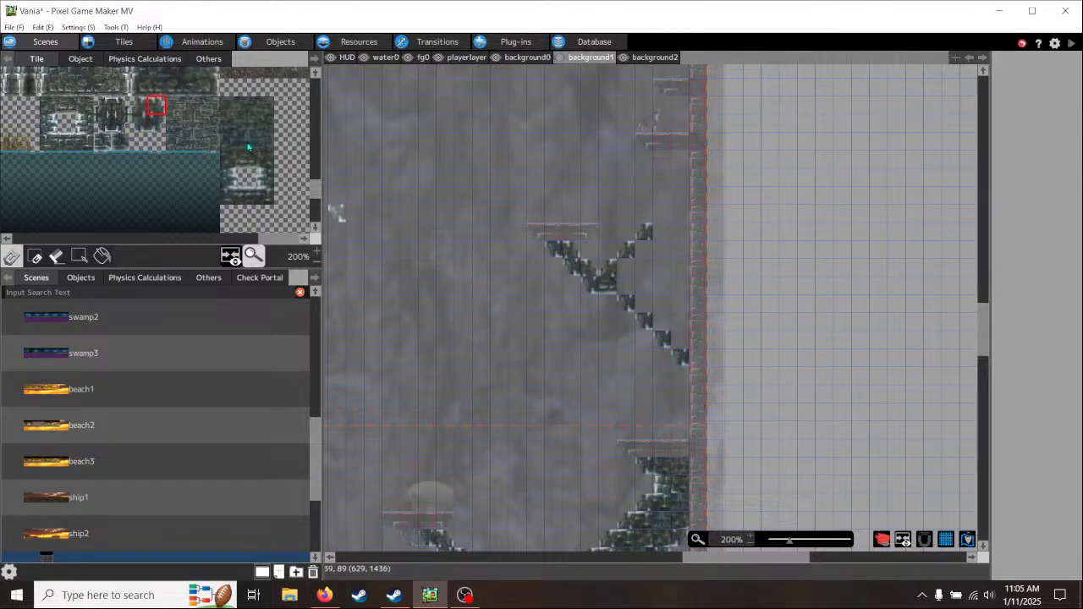
left_click(681, 305)
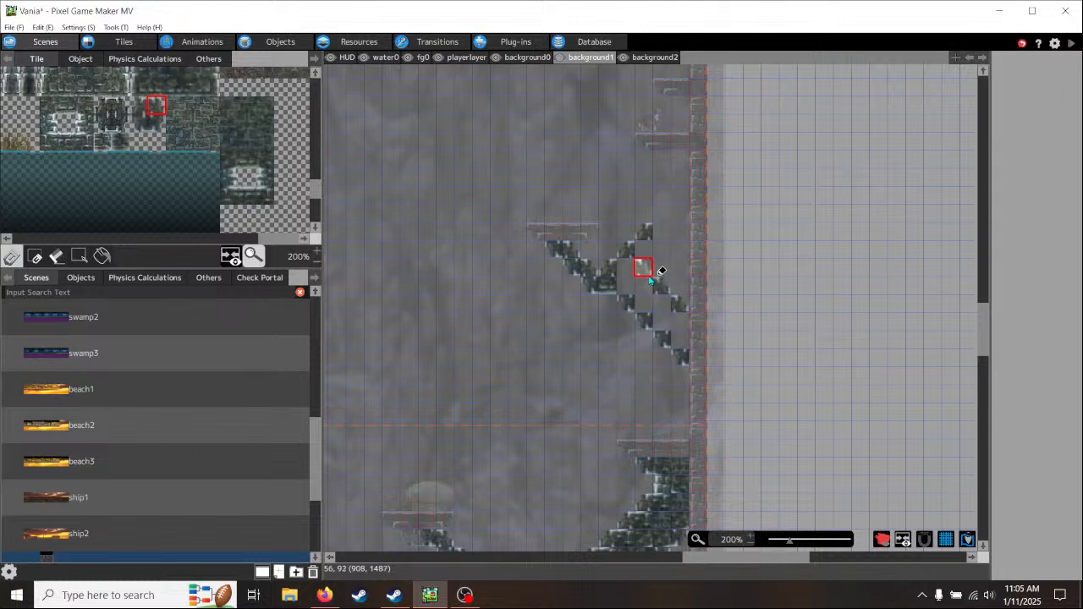
left_click(159, 126)
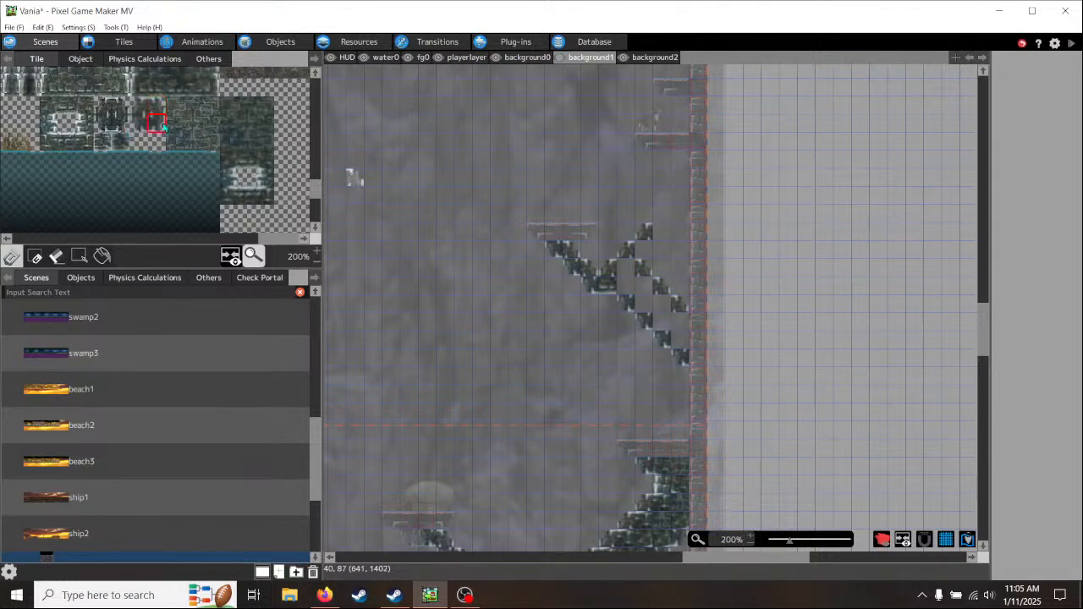
left_click(661, 267)
left_click(682, 246)
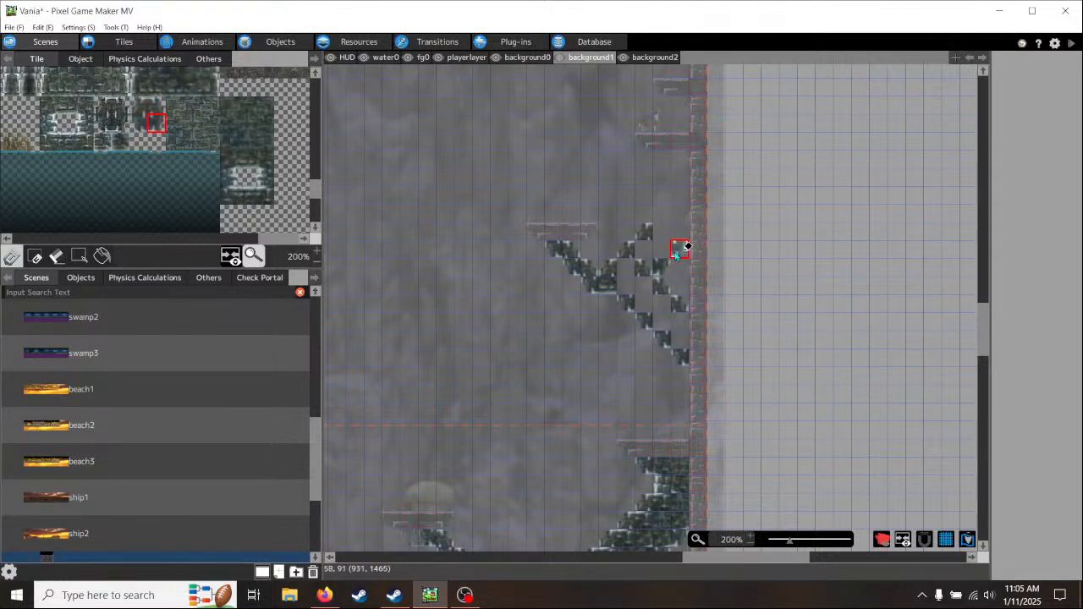
- Extend the rising branch's upper edge to the right wall with upper-left slanted brick tiles
left_click(146, 110)
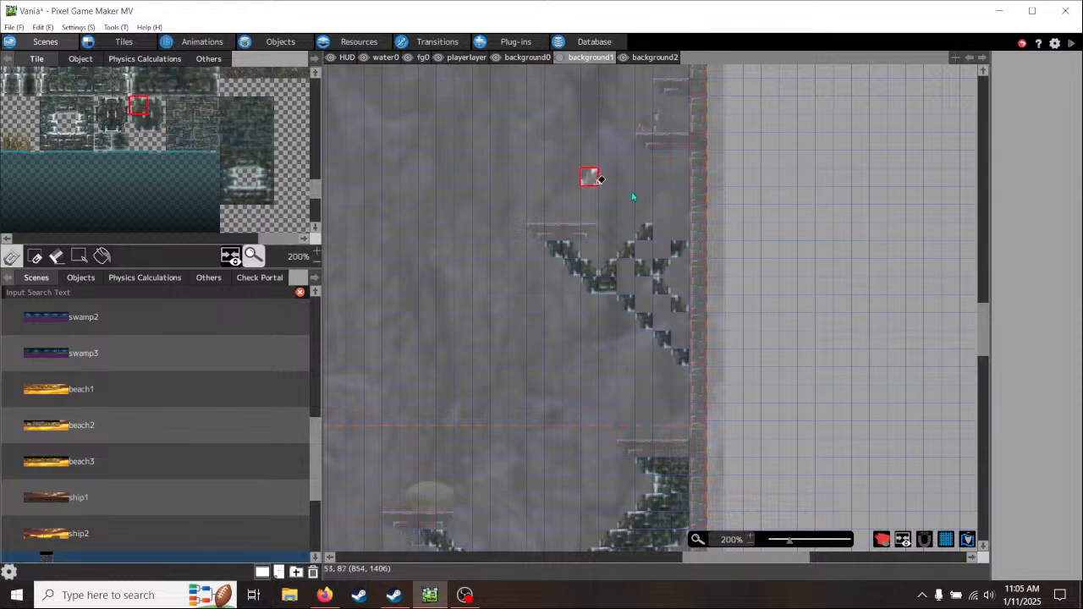
left_click(660, 211)
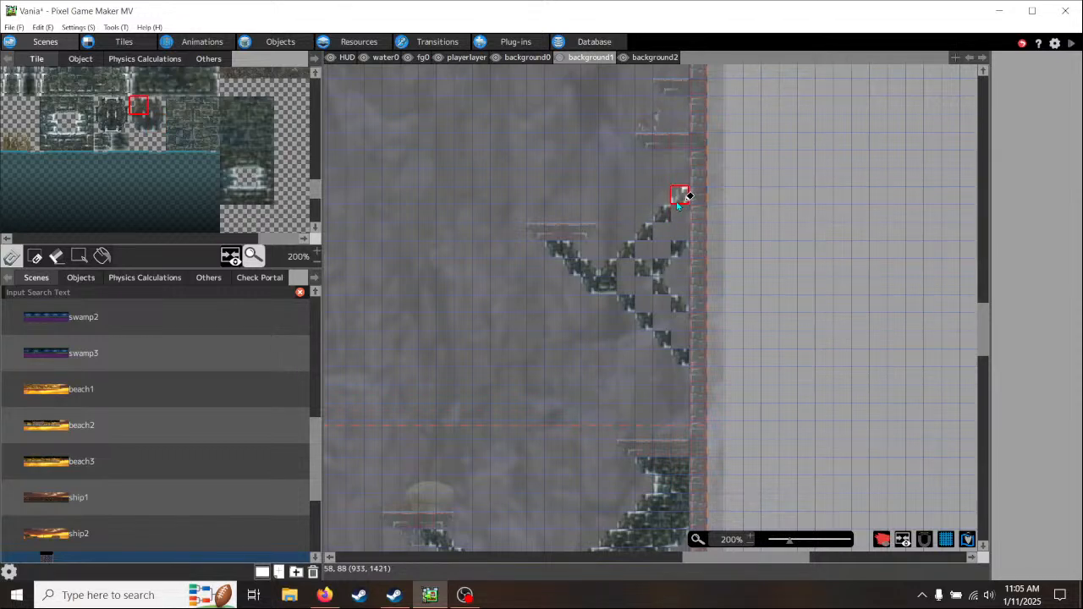
left_click(682, 195)
- Fill the notches and gaps inside both fork branches with inner-corner brick tiles
left_click(264, 196)
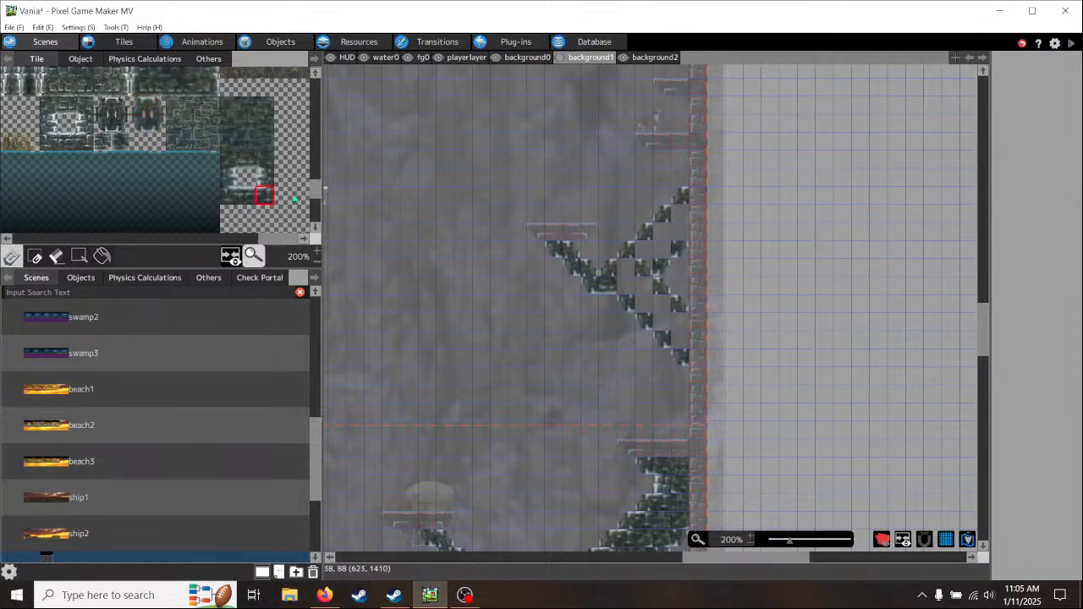
mouse_move(679, 214)
left_mouse_down()
mouse_move(624, 265)
mouse_move(678, 341)
mouse_move(677, 304)
mouse_move(649, 283)
mouse_move(612, 279)
mouse_move(684, 265)
mouse_move(665, 244)
mouse_move(690, 227)
left_mouse_up()
left_click(264, 160)
left_click(229, 195)
left_click(680, 304)
left_click(229, 159)
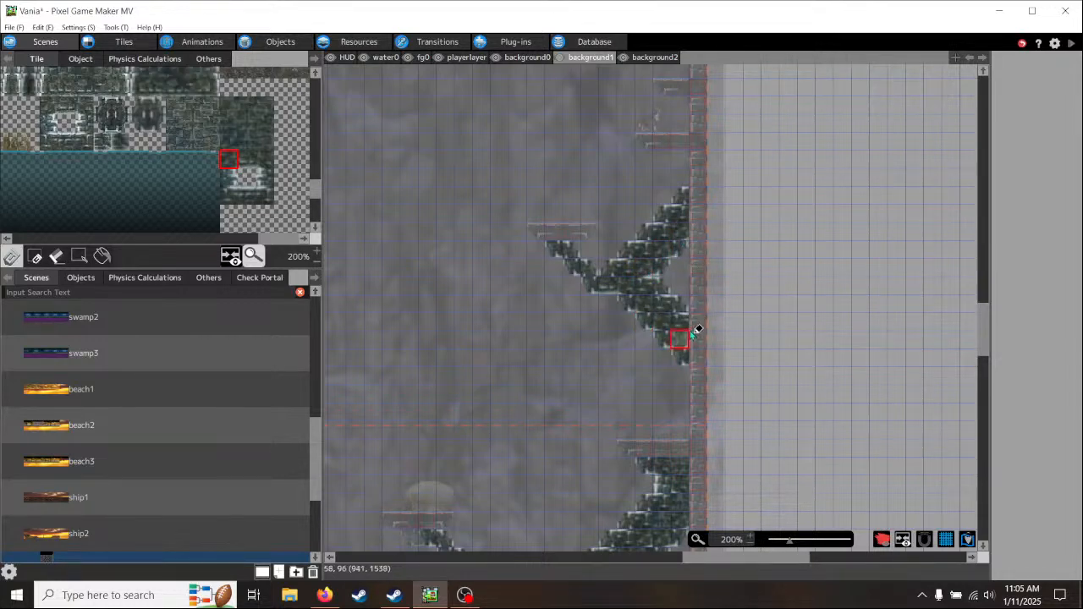
- Support the wall ledge above the fork with two lower-left slanted tiles descending to the wall, filling behind them with brick
middle_click_drag(711, 388, 685, 499)
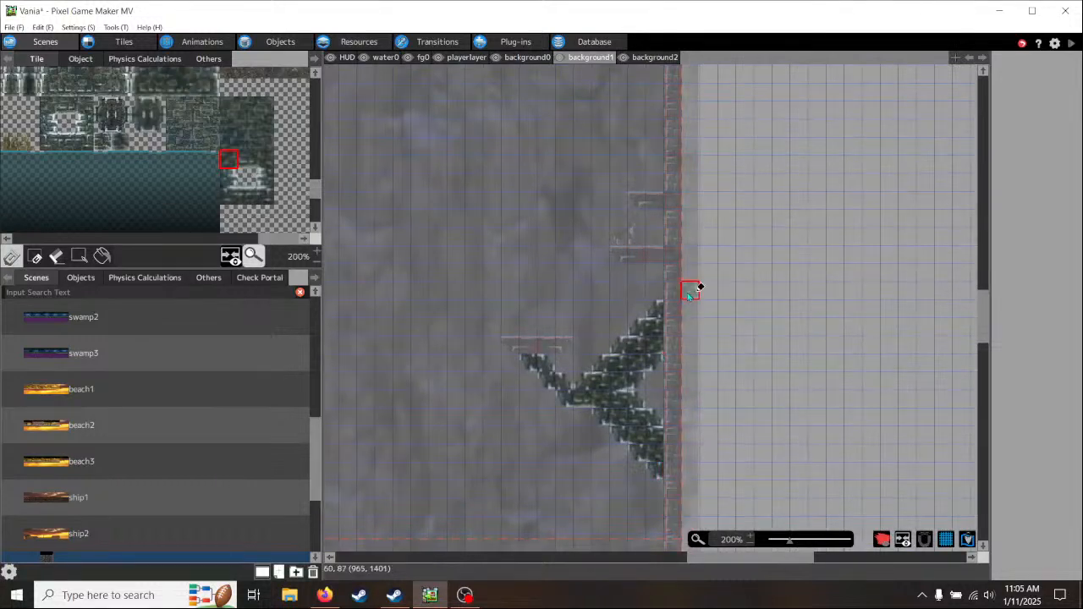
middle_click_drag(690, 291, 691, 322)
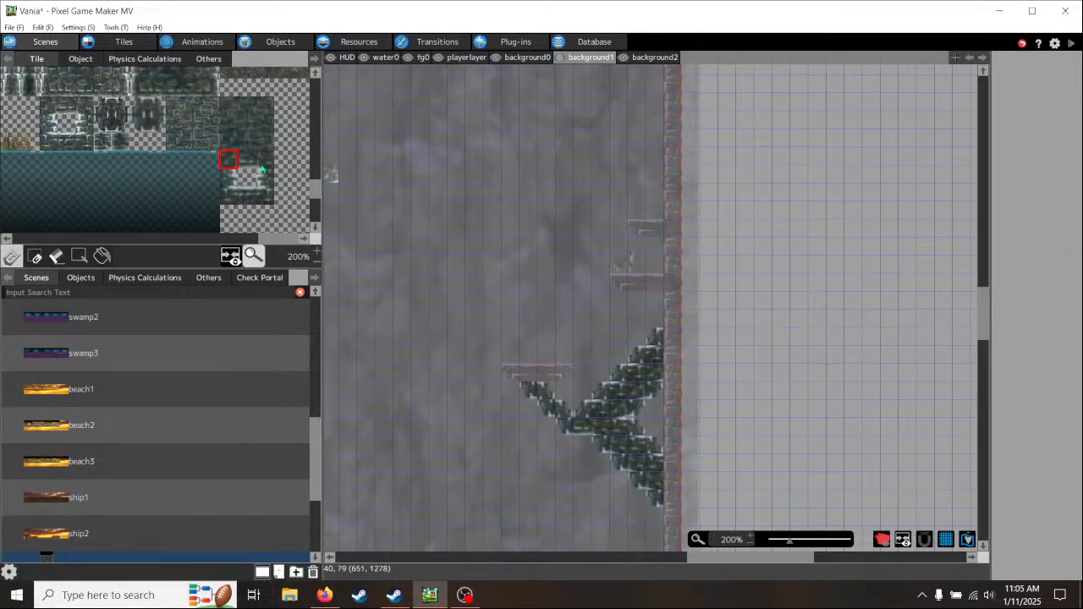
left_click(143, 128)
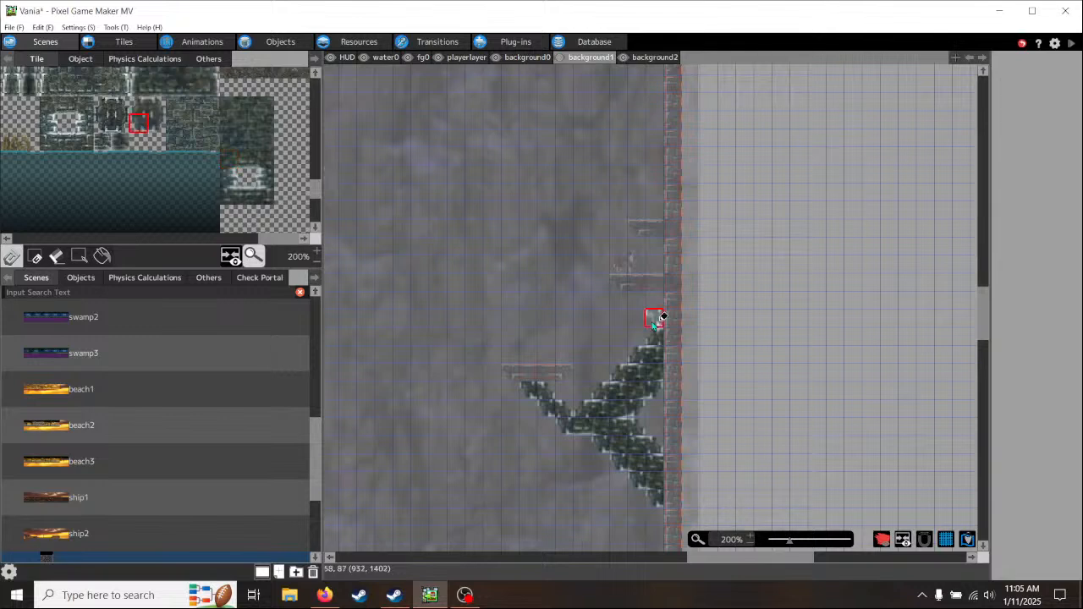
left_click(639, 299)
left_click(655, 316)
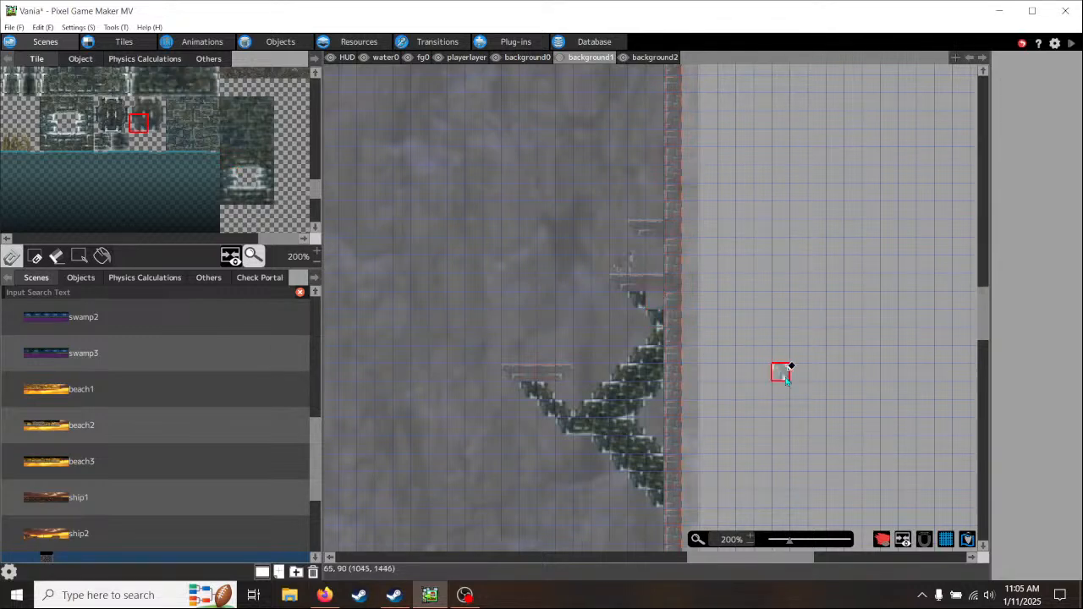
left_click(264, 161)
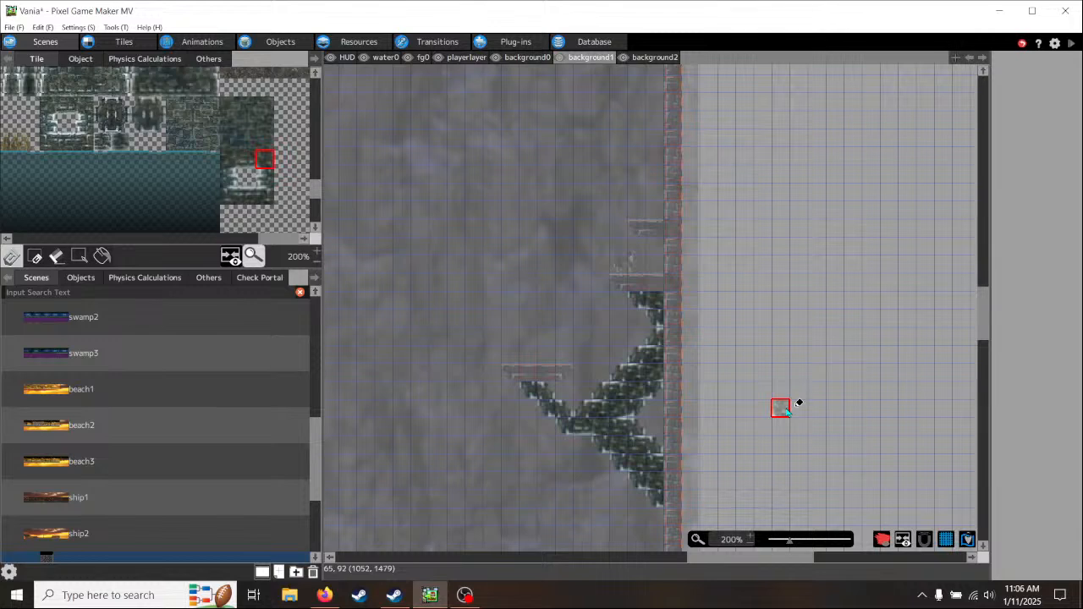
- Place a lower-left slanted brick tile against the wall beneath the next small ledge up
scroll(764, 368, "up", 2)
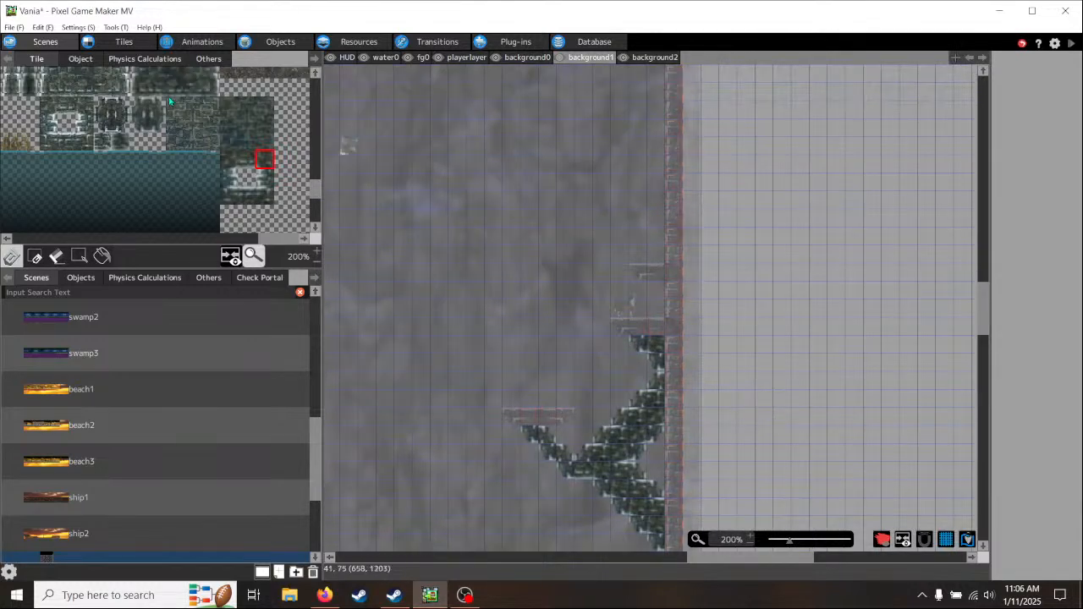
left_click(144, 118)
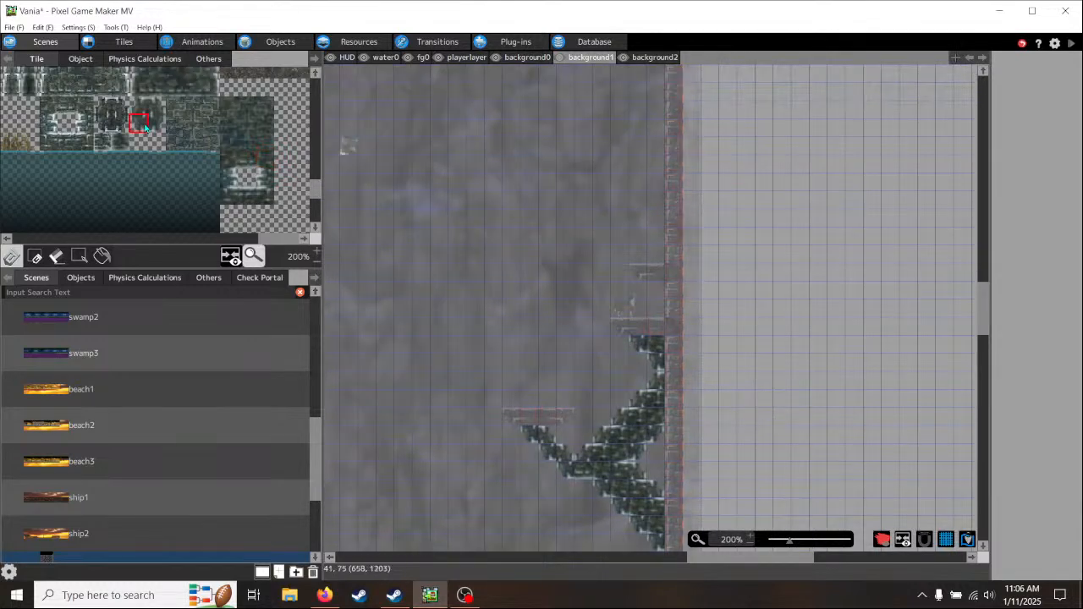
left_click(651, 288)
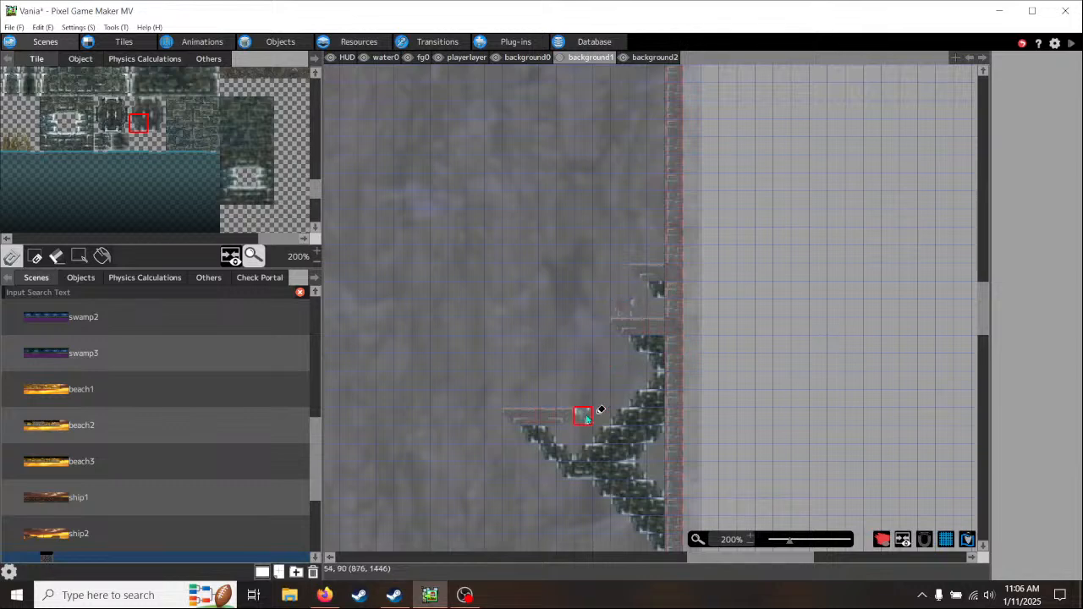
- Set the Title0 scene as the game's start scene
mouse_move(584, 414)
middle_mouse_down()
mouse_move(606, 331)
mouse_move(684, 203)
middle_mouse_up()
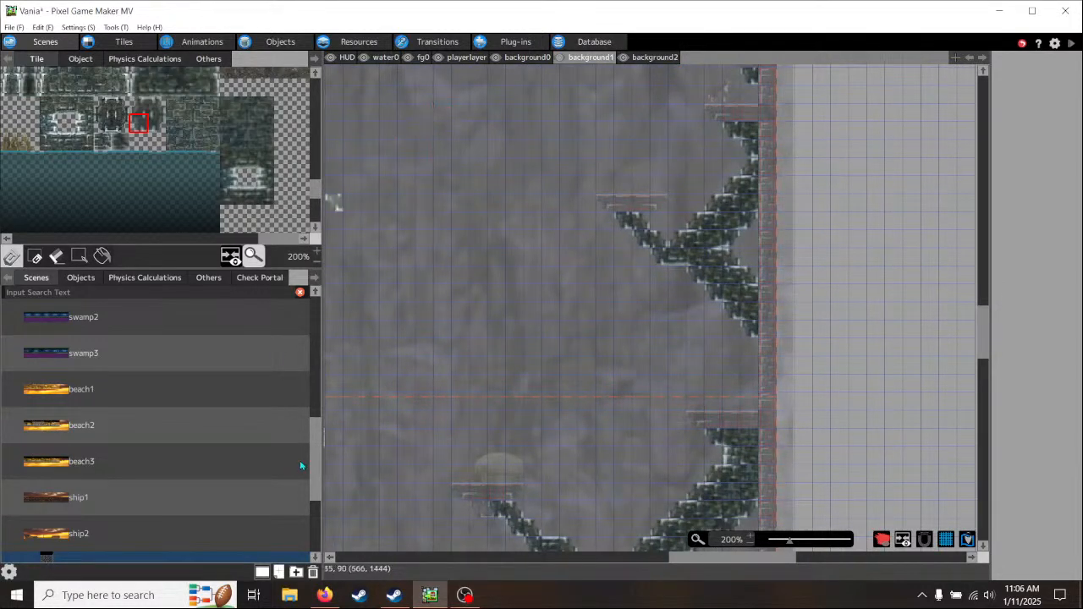
left_click_drag(318, 462, 320, 355)
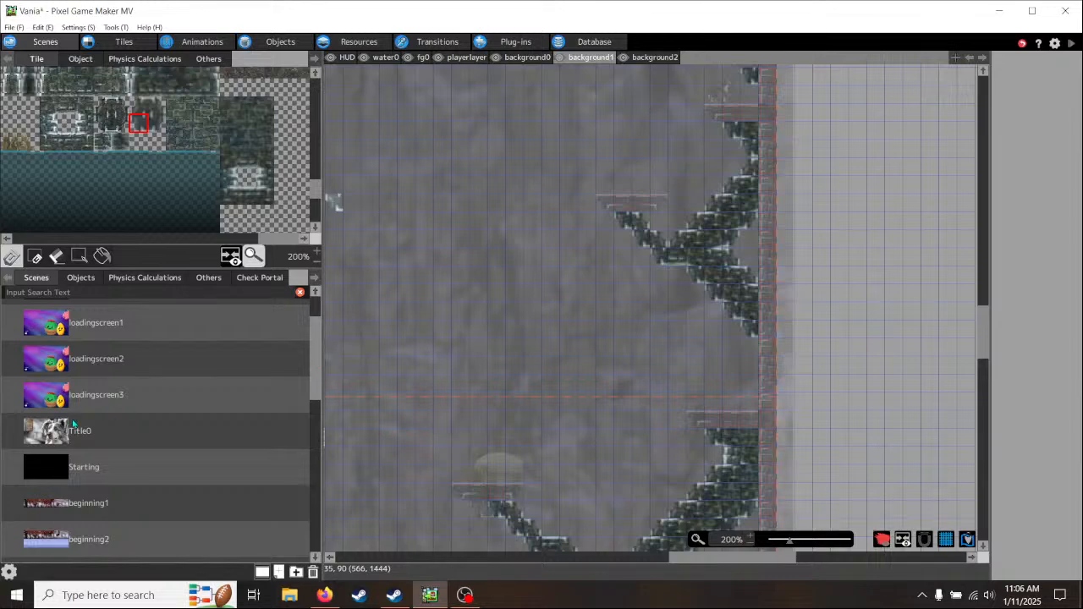
left_click(82, 432)
right_click(86, 448)
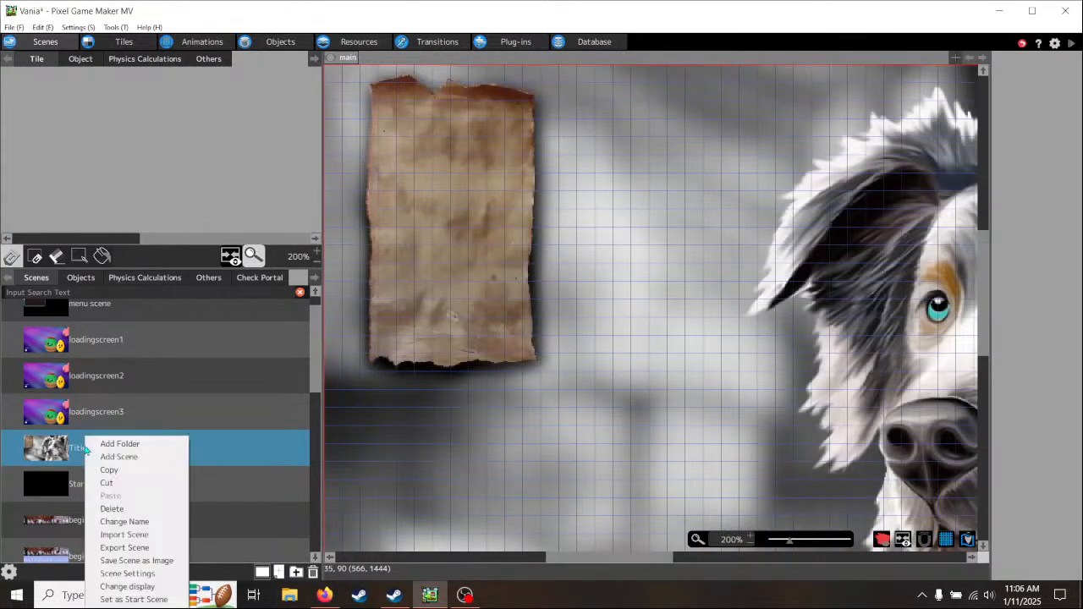
left_click(131, 600)
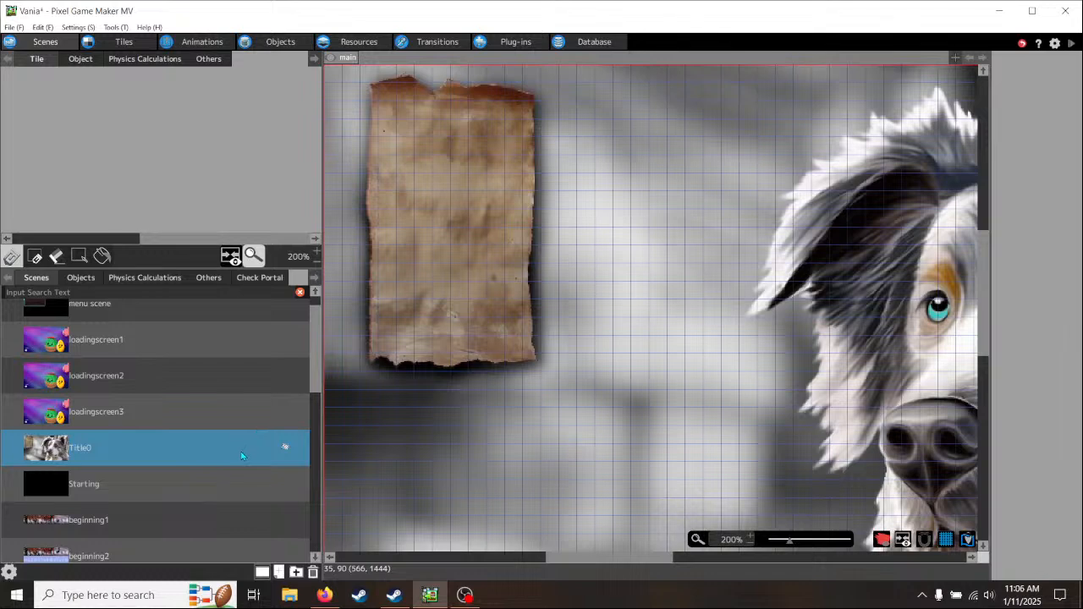
- View the Starting and Title0 scenes, and examine the lower decks of the ship1 scene
left_click(107, 490)
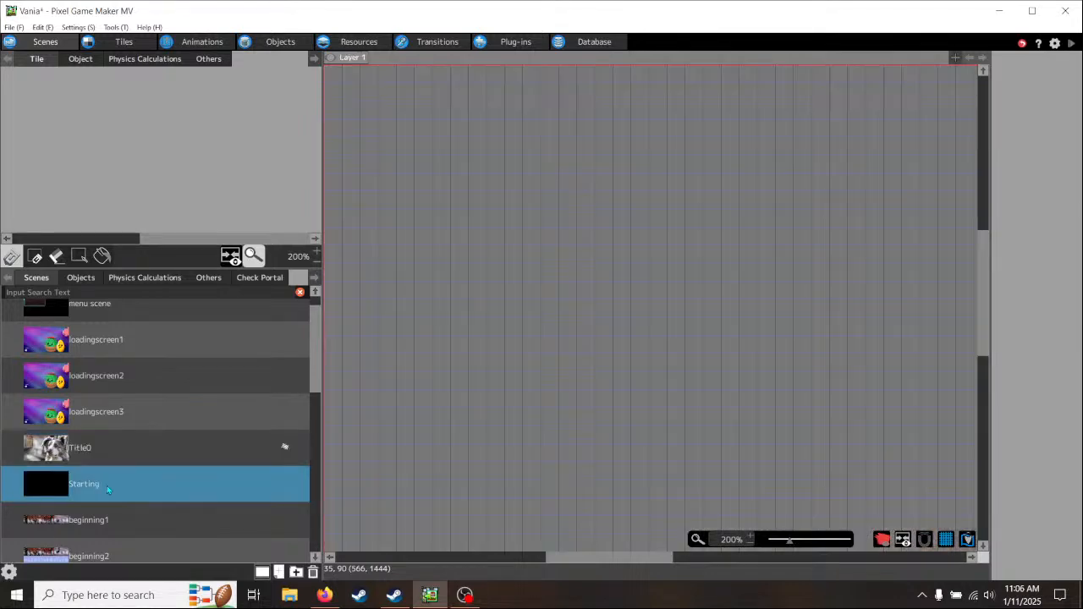
left_click(122, 457)
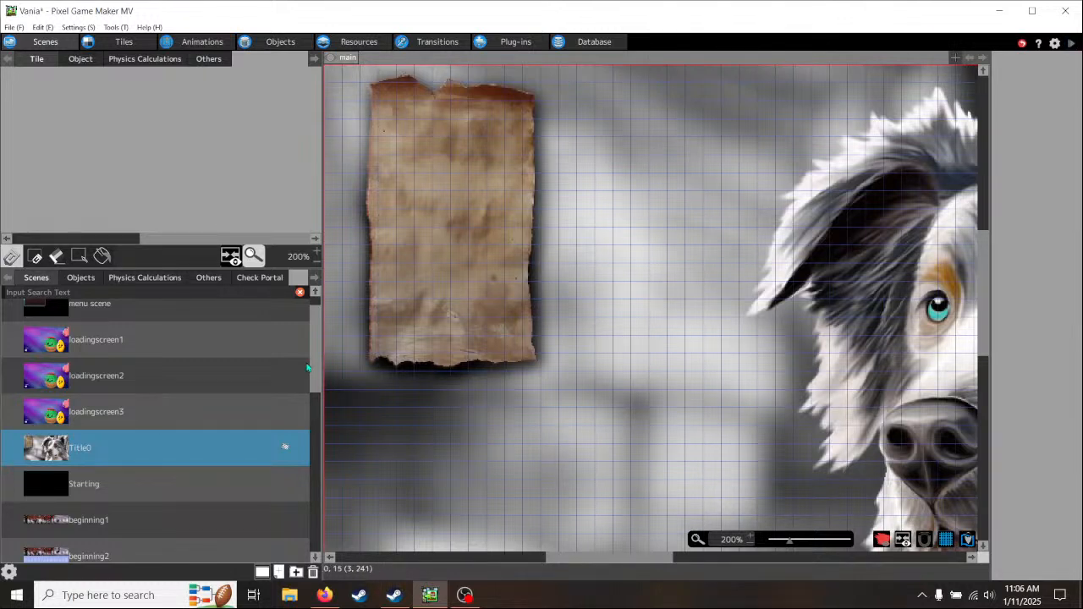
left_click_drag(312, 359, 314, 525)
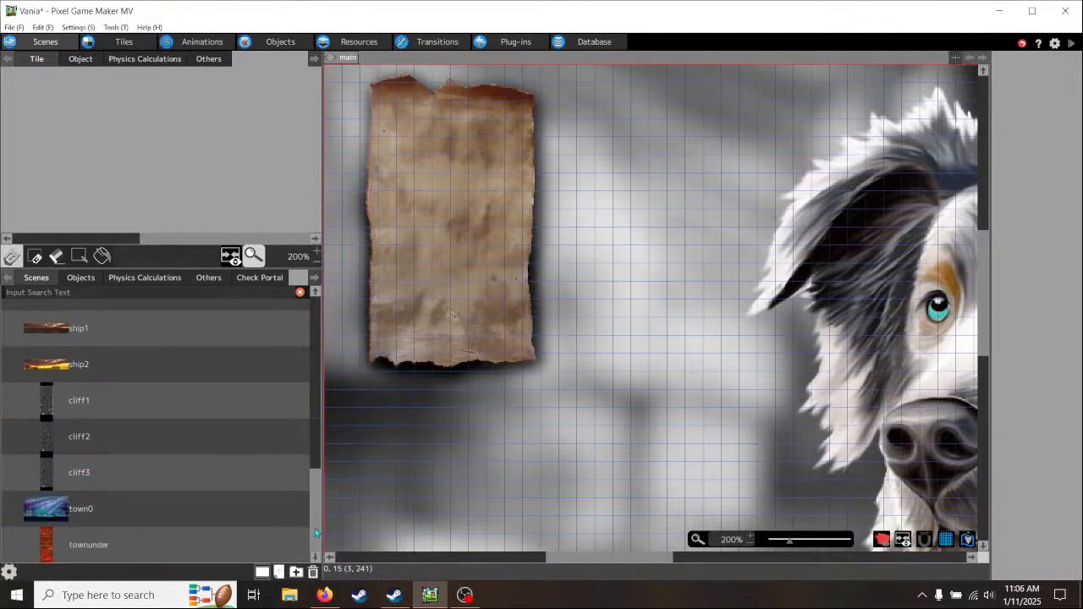
left_click(78, 333)
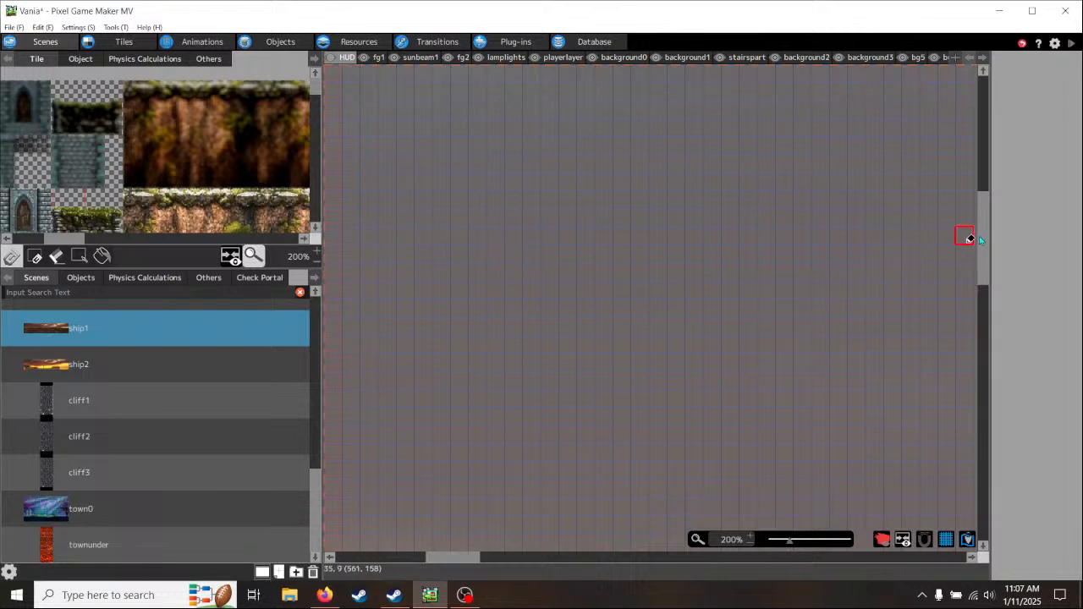
left_click_drag(981, 232, 990, 372)
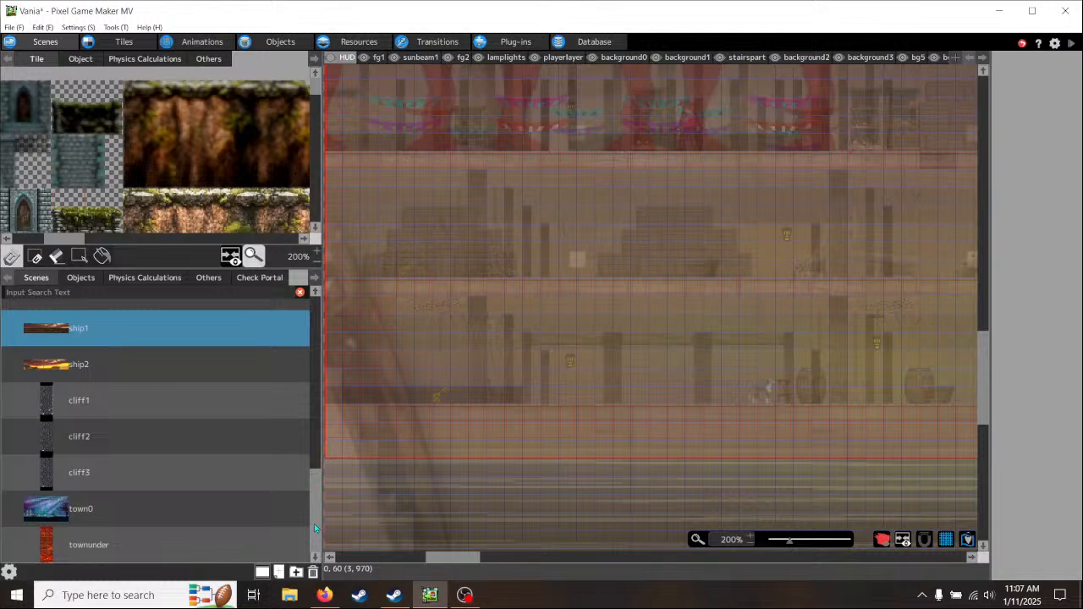
left_click_drag(314, 523, 319, 498)
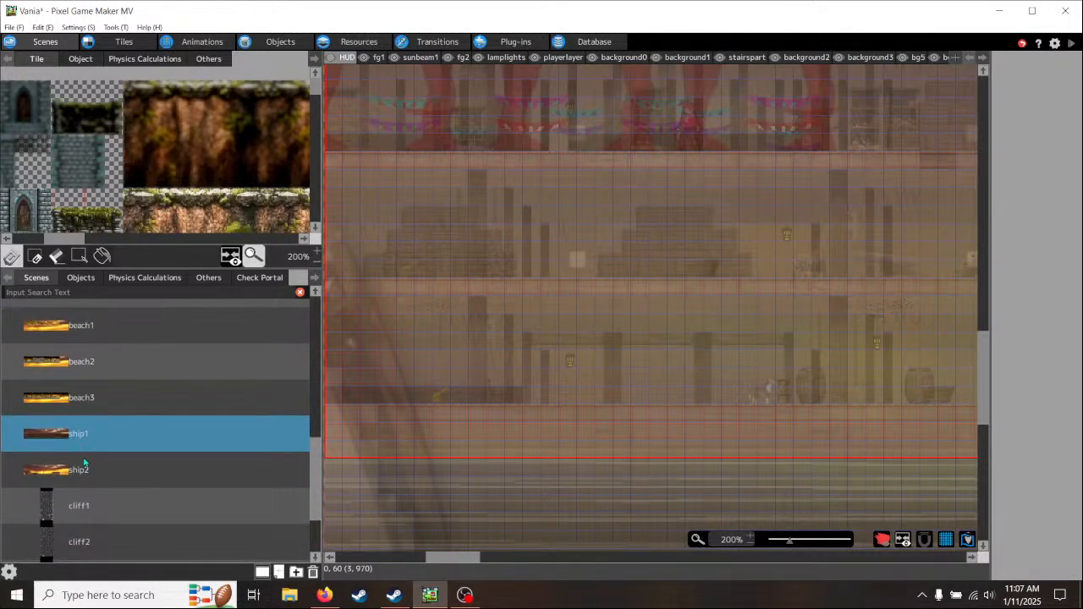
left_click_drag(319, 468, 319, 498)
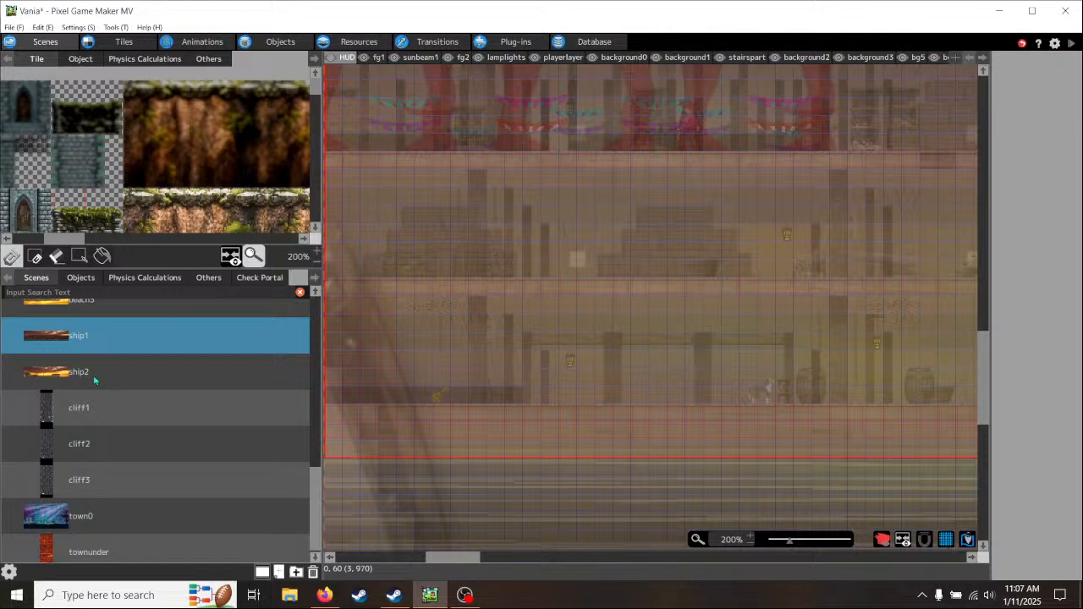
scroll(318, 506, "down", 1)
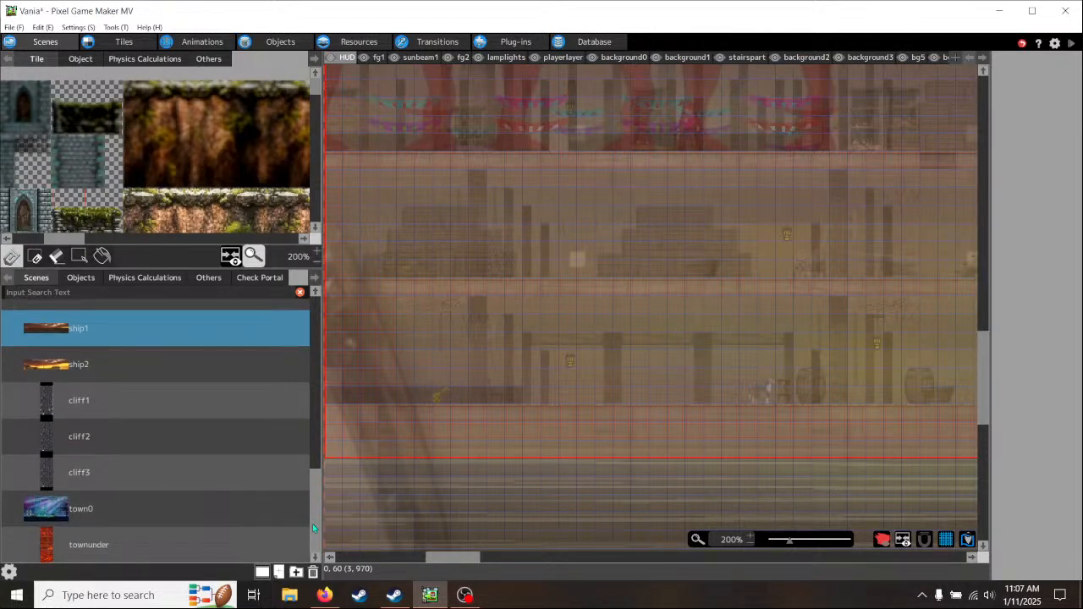
- View the beginning3 and cliff2 scenes, ending back on the cliff1 scene
left_click_drag(312, 524, 333, 393)
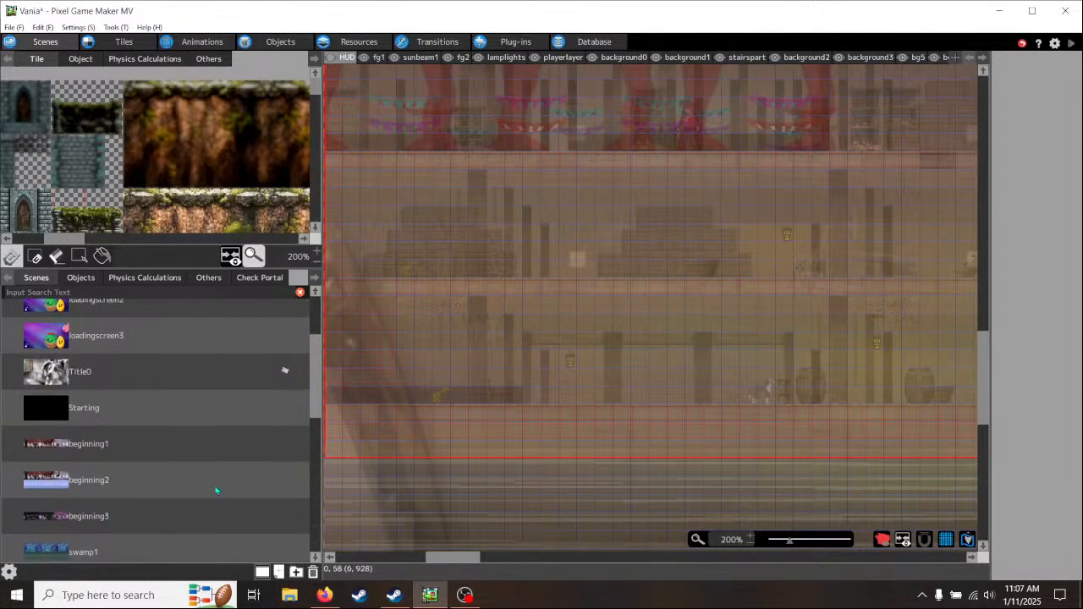
left_click(190, 505)
scroll(117, 387, "down", 5)
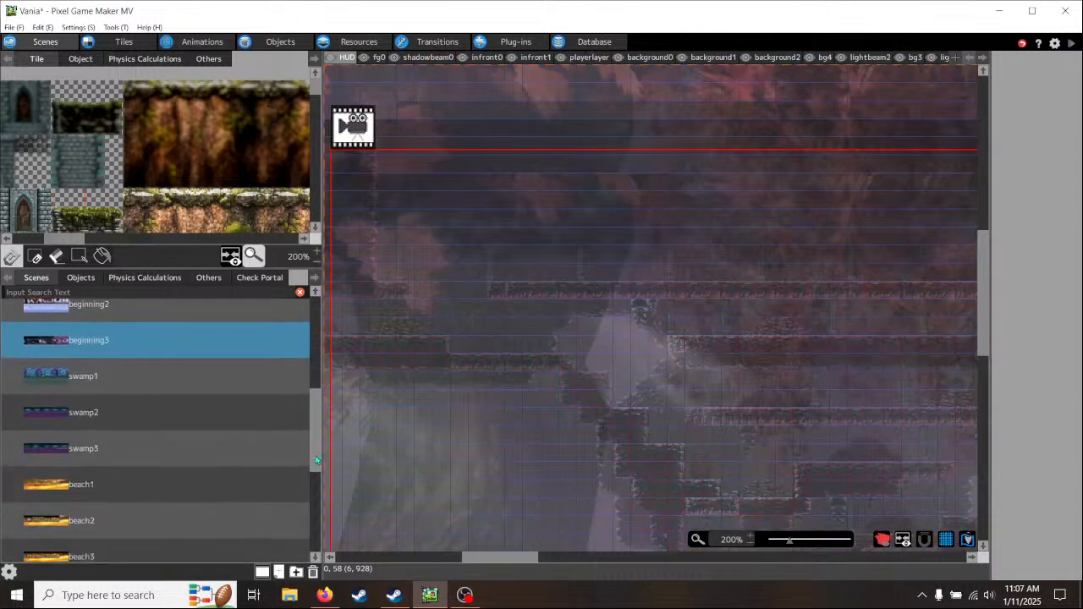
left_click_drag(314, 428, 315, 496)
scroll(105, 424, "down", 1)
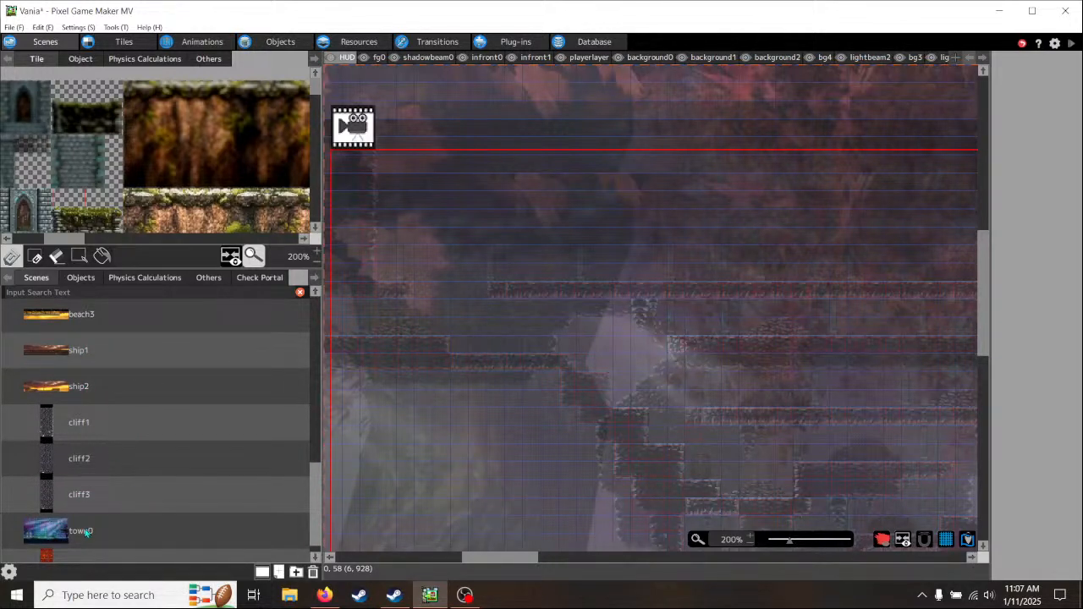
left_click_drag(315, 498, 319, 521)
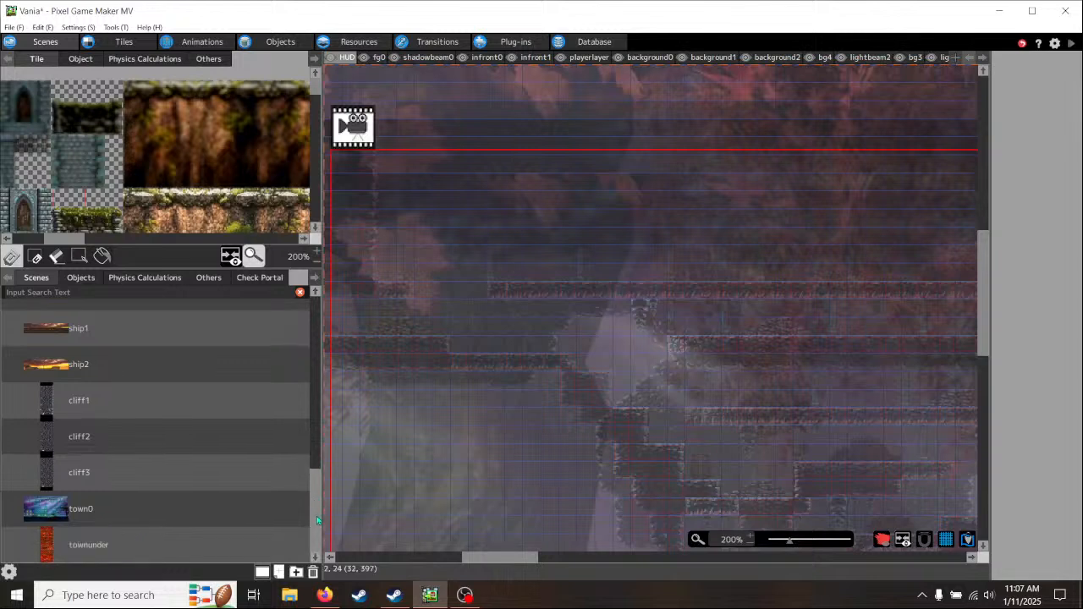
left_click(91, 437)
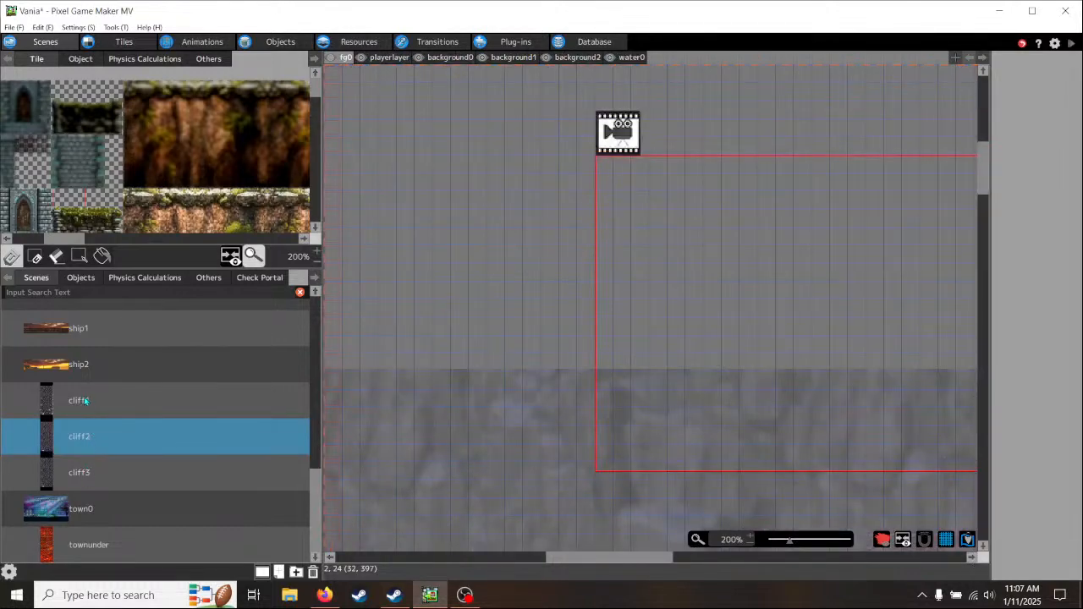
left_click(87, 401)
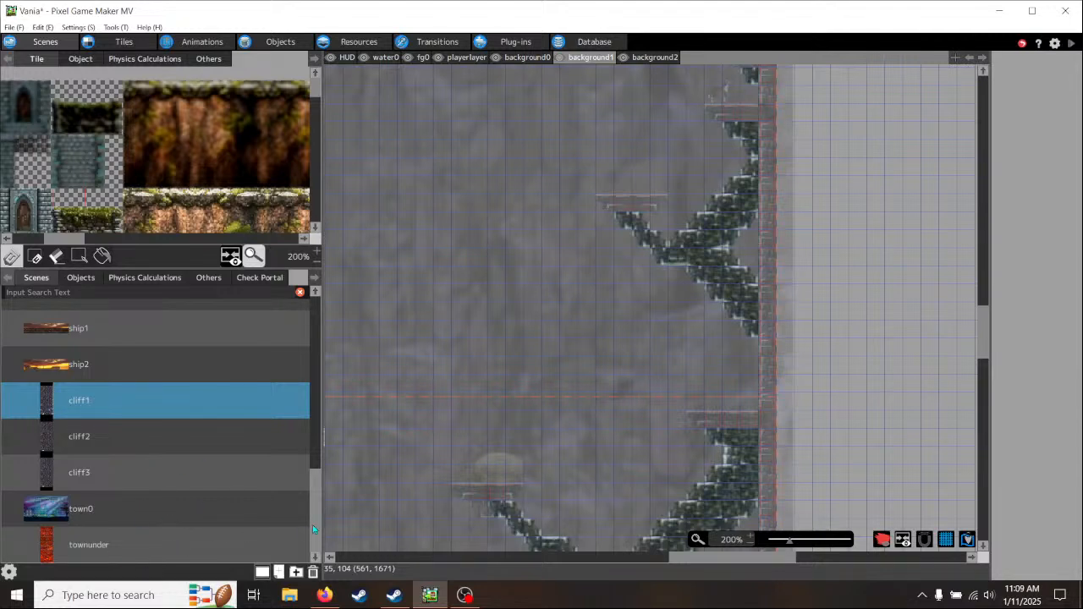
- Look through the scene list, view the town0 scene and return to the cliff1 scene
scroll(312, 531, "down", 10)
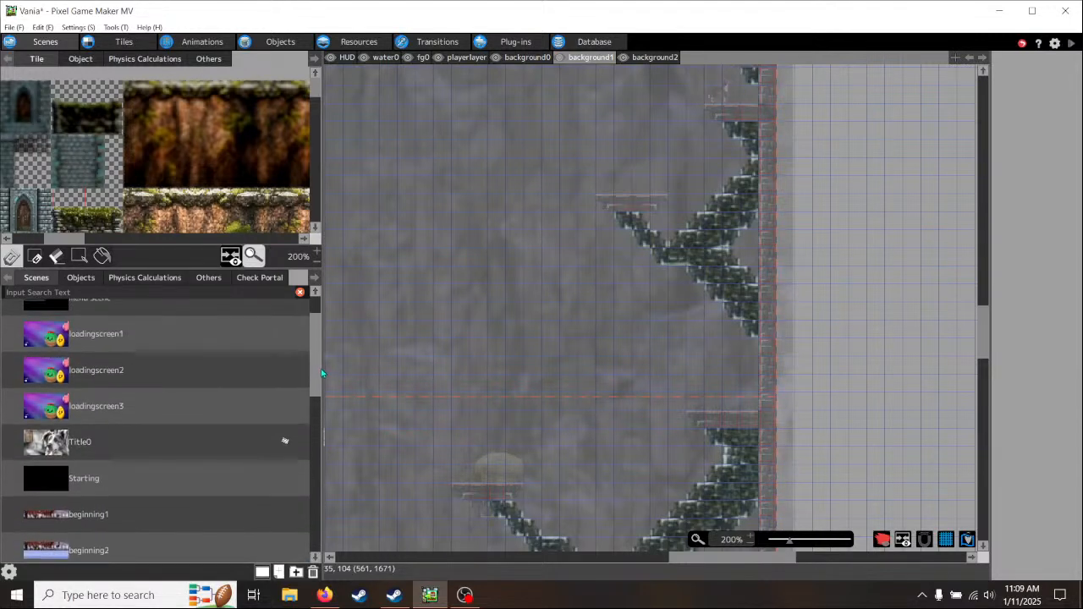
scroll(313, 493, "down", 10)
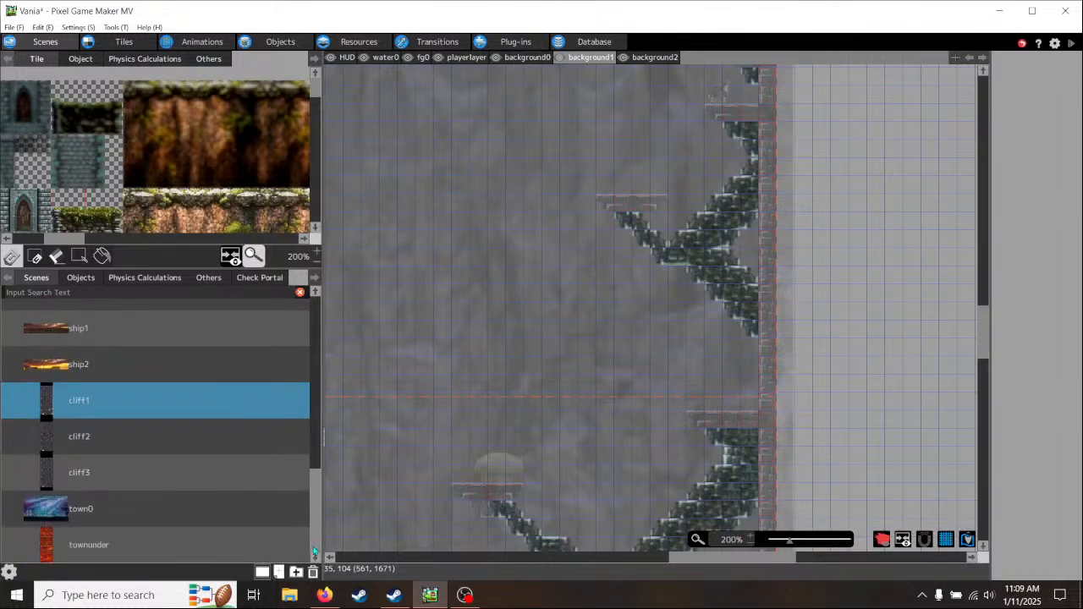
mouse_move(313, 550)
left_mouse_down()
mouse_move(317, 356)
mouse_move(315, 541)
mouse_move(328, 364)
mouse_move(321, 548)
left_mouse_up()
left_click_drag(312, 494, 311, 484)
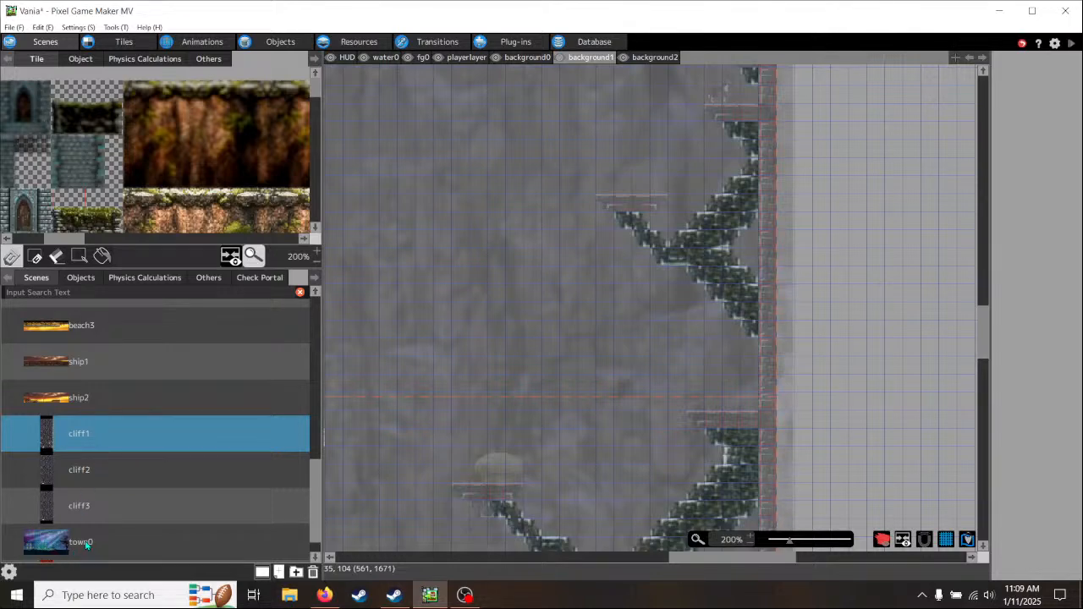
left_click(141, 542)
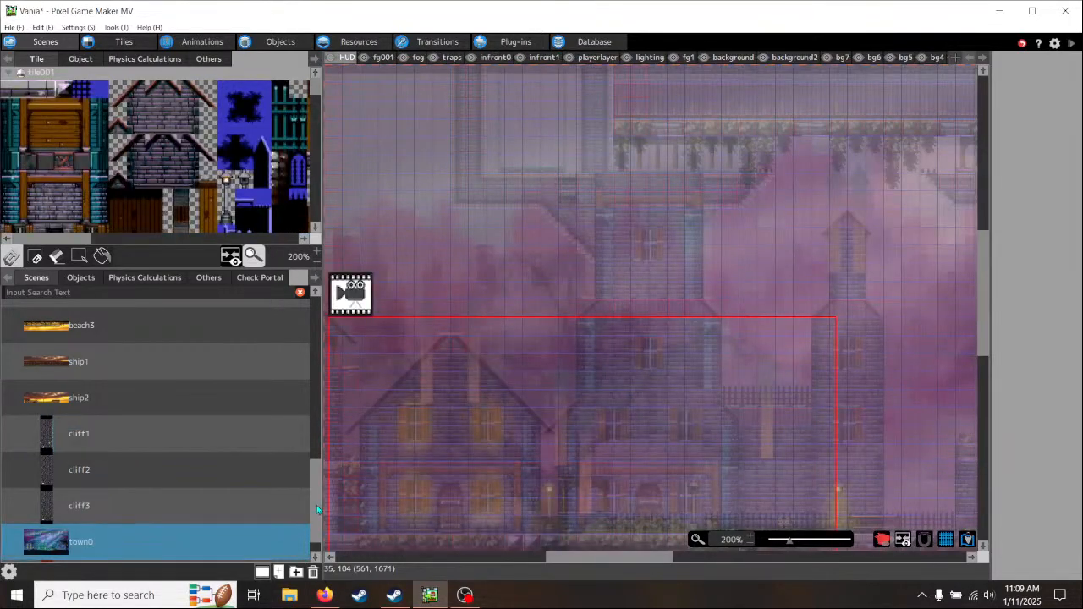
scroll(316, 512, "down", 1)
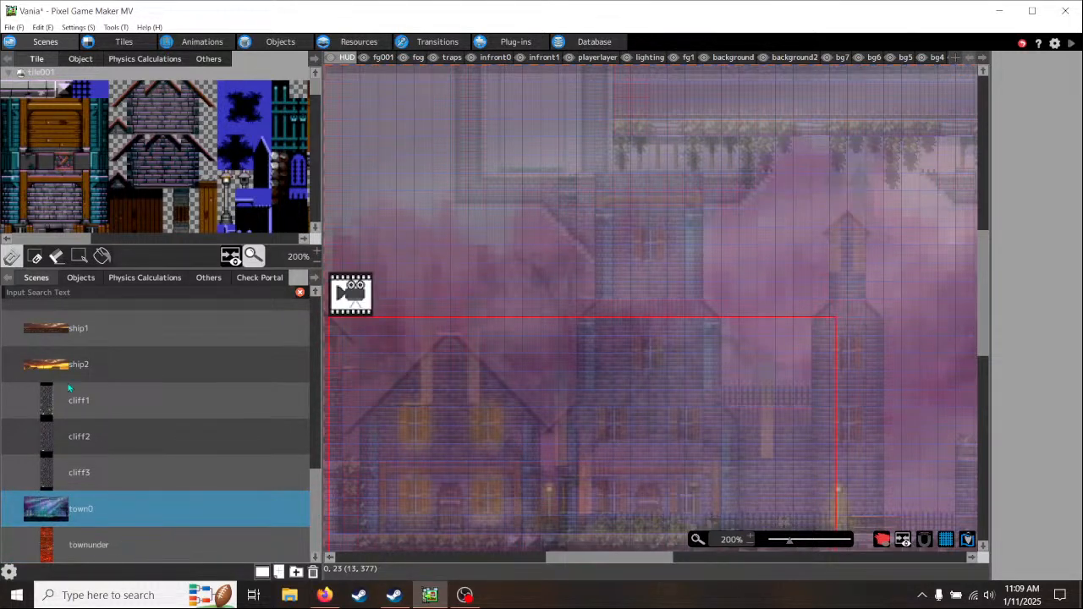
left_click(120, 411)
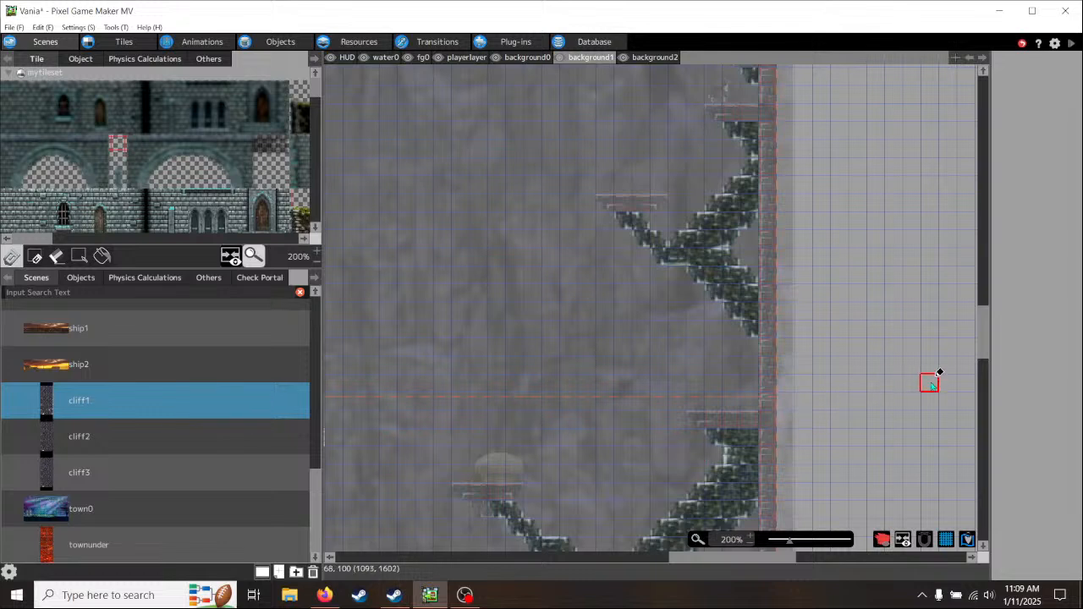
- Examine the background1 brick supports and ledges along the right wall of the cliff1 scene
left_click_drag(988, 347, 991, 318)
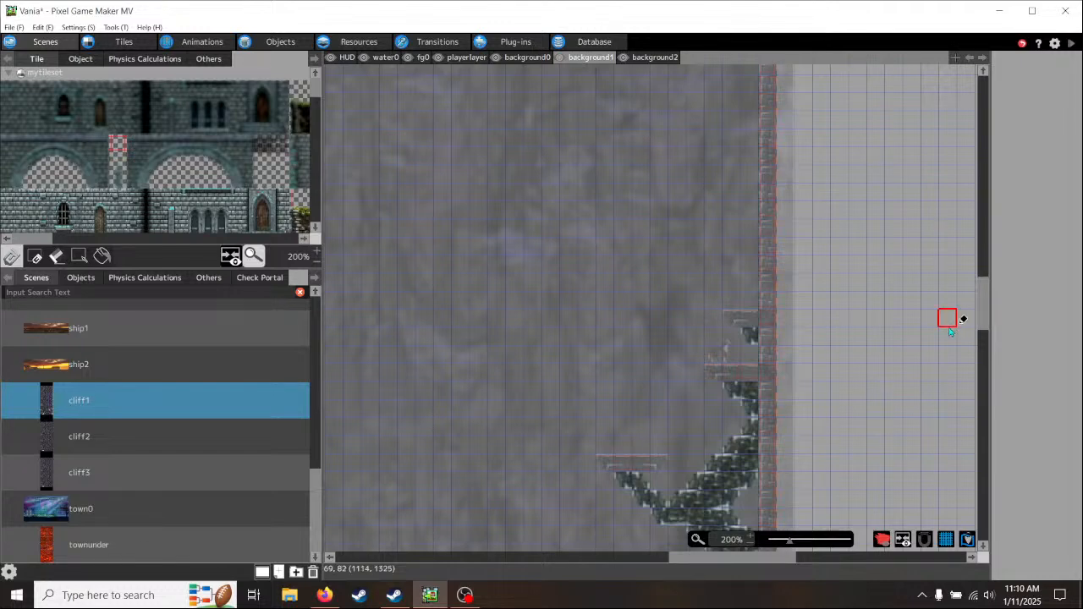
scroll(845, 398, "down", 3)
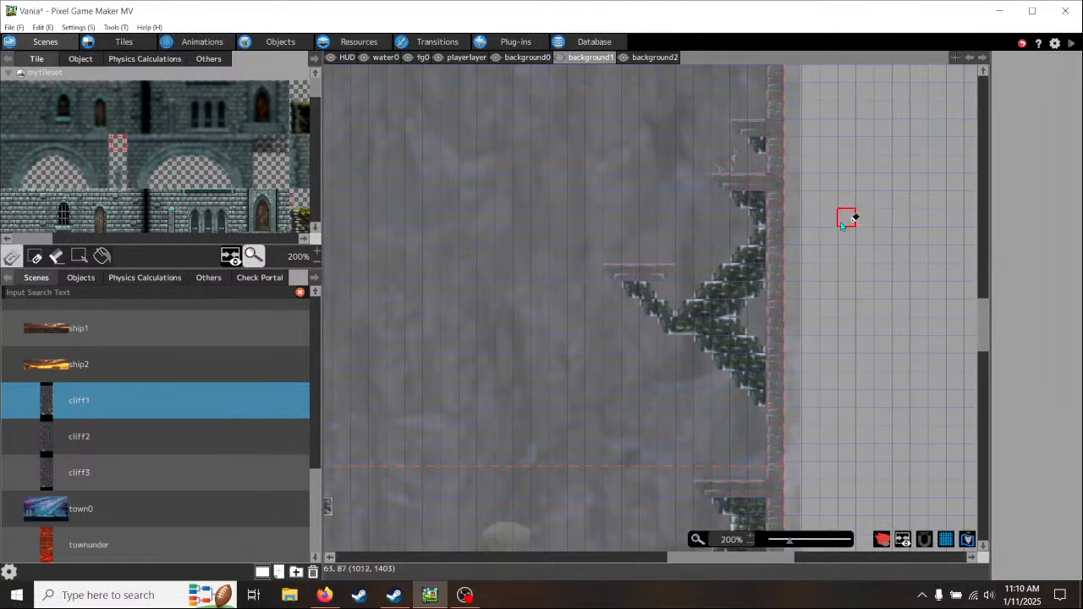
middle_click_drag(843, 226, 879, 319)
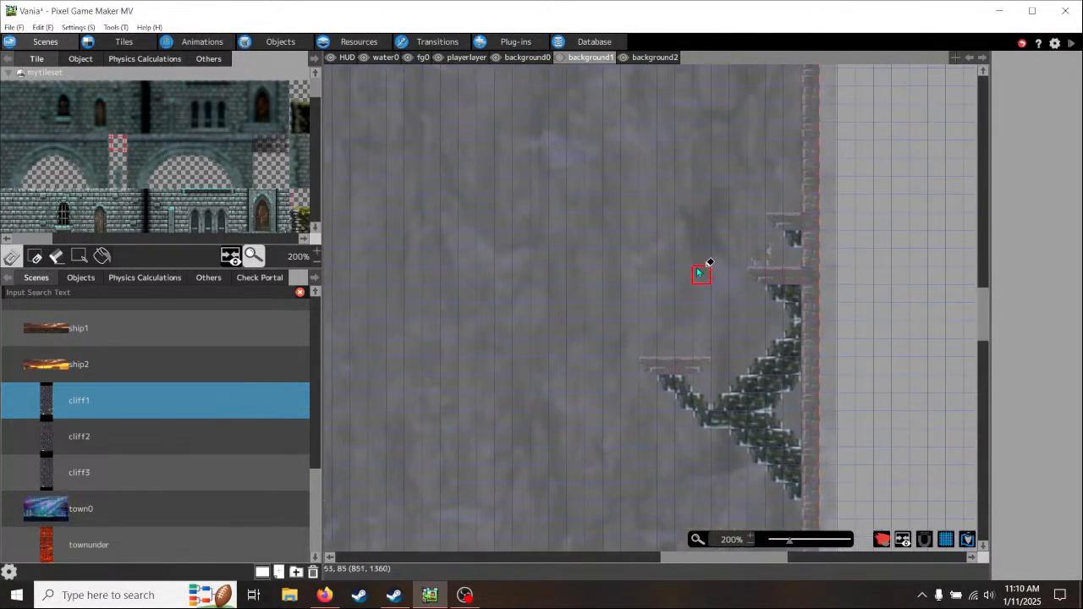
middle_click_drag(660, 271, 689, 203)
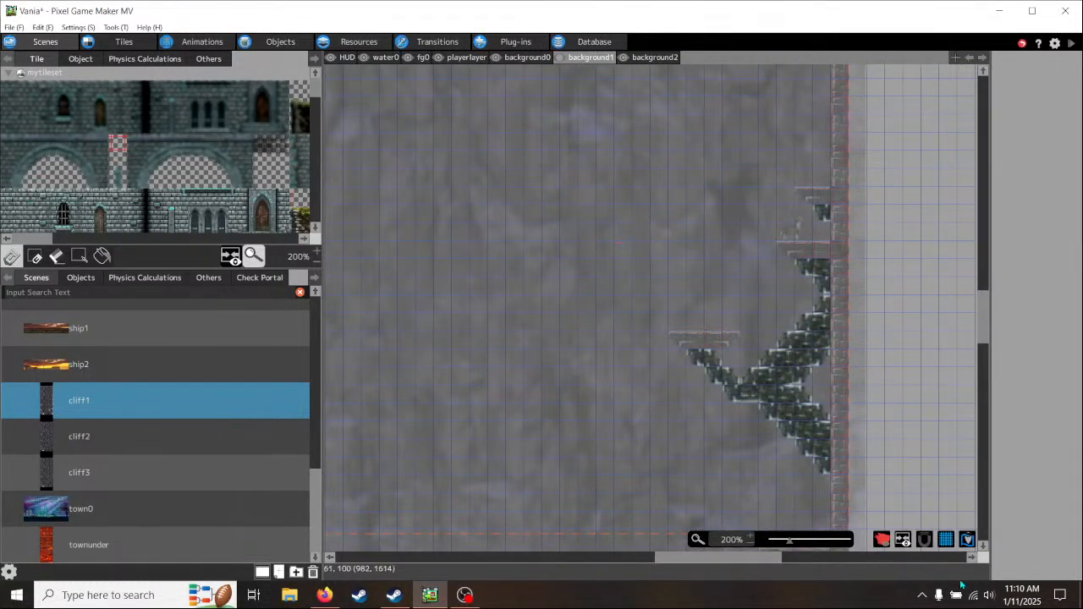
left_click(1015, 602)
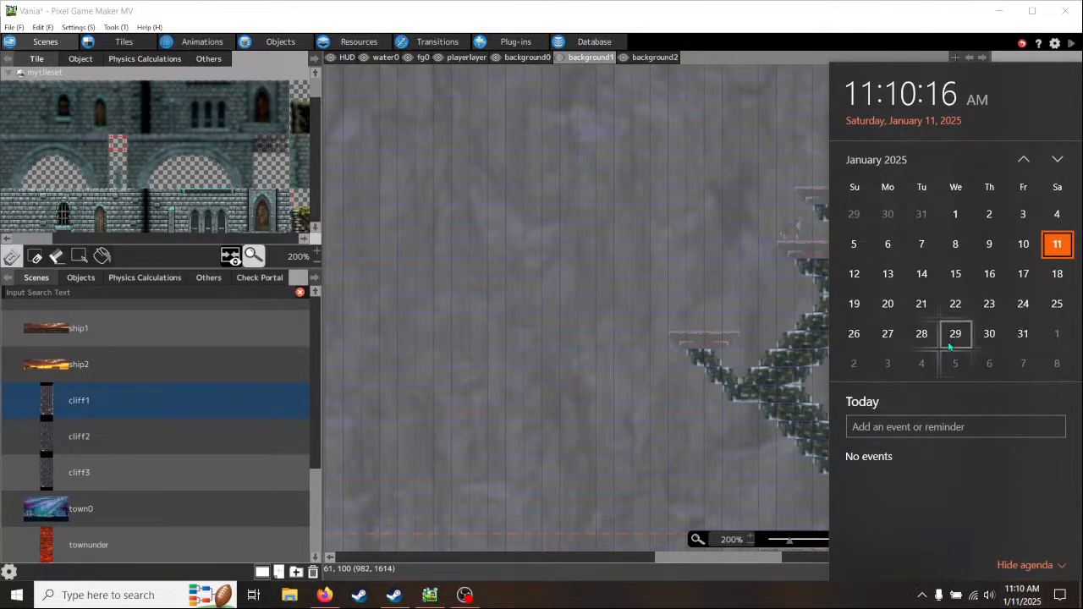
left_click(748, 17)
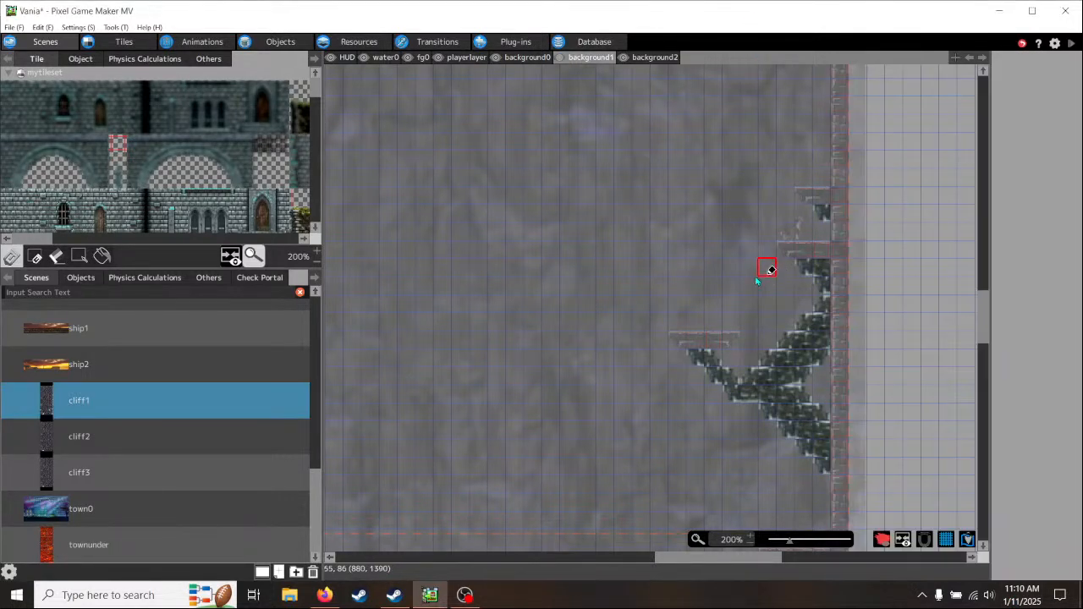
middle_click_drag(723, 314, 663, 156)
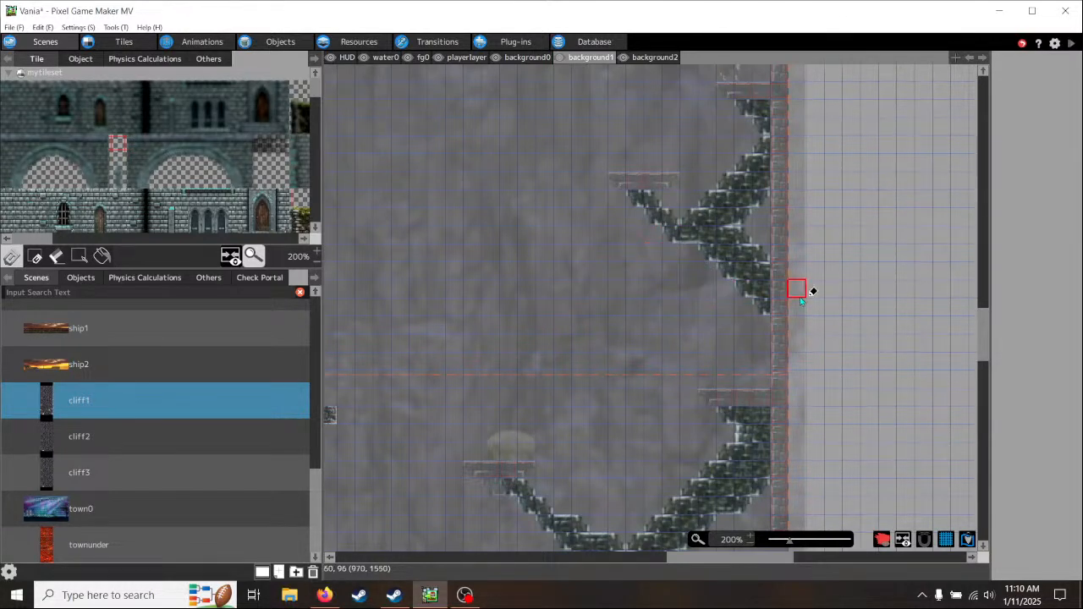
mouse_move(849, 232)
middle_mouse_down()
mouse_move(790, 341)
mouse_move(795, 320)
middle_mouse_up()
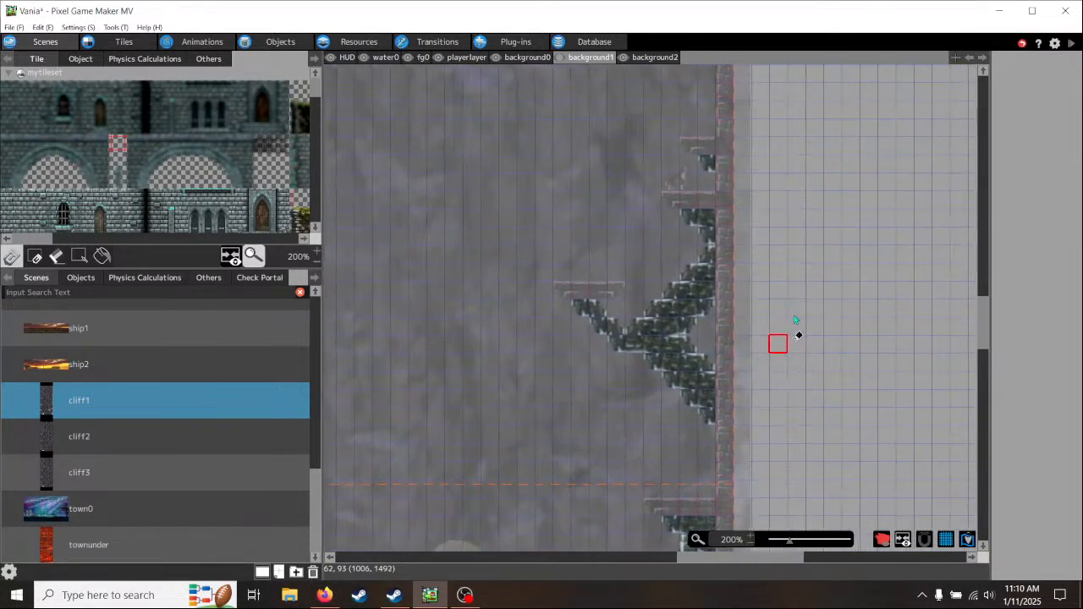
scroll(791, 334, "up", 3)
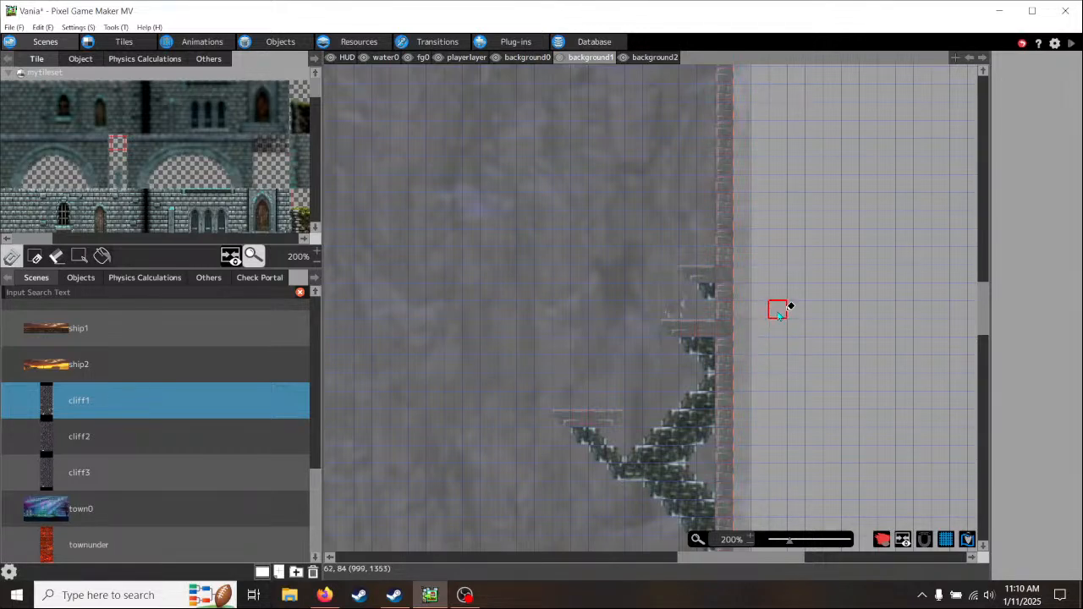
middle_click_drag(778, 317, 825, 246)
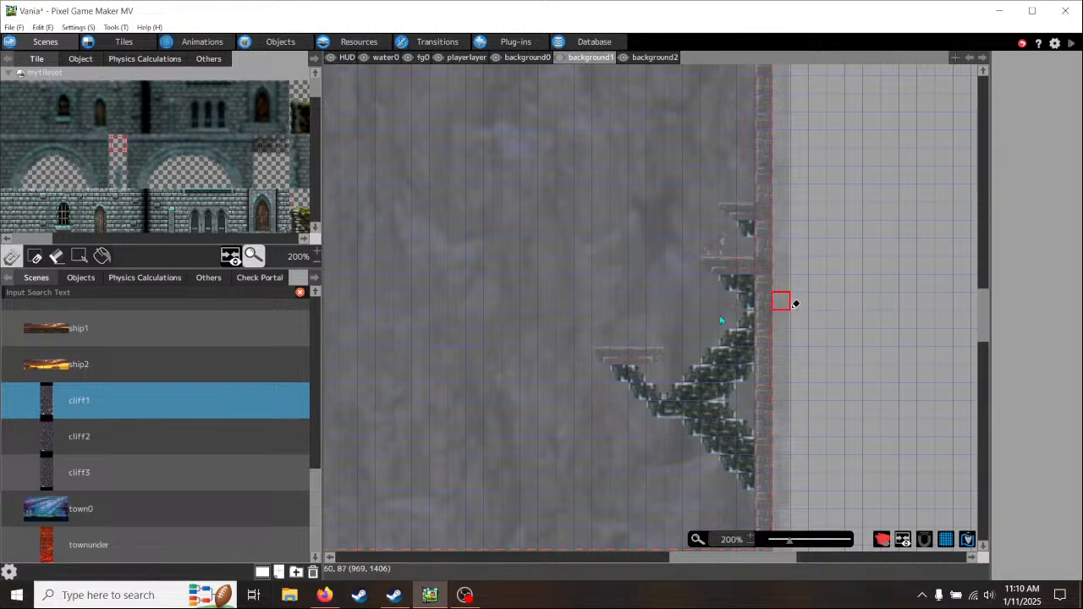
middle_click_drag(815, 248, 809, 120)
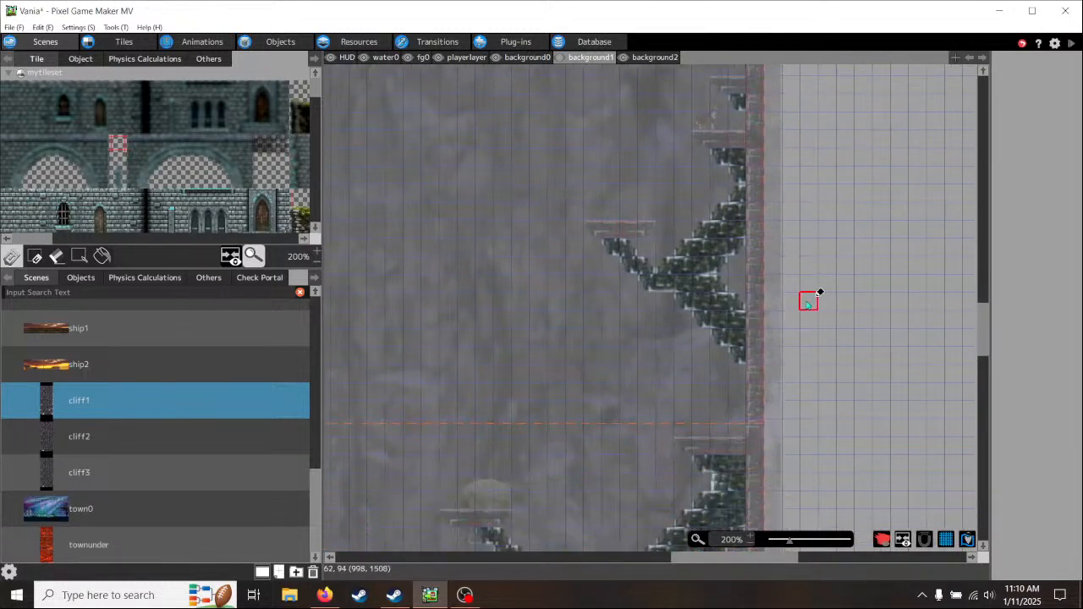
- Examine the cliff1 scene's Y-shaped brick supports, the mushroom platform and the open gap beside the right wall's ledges
middle_click_drag(807, 307, 793, 183)
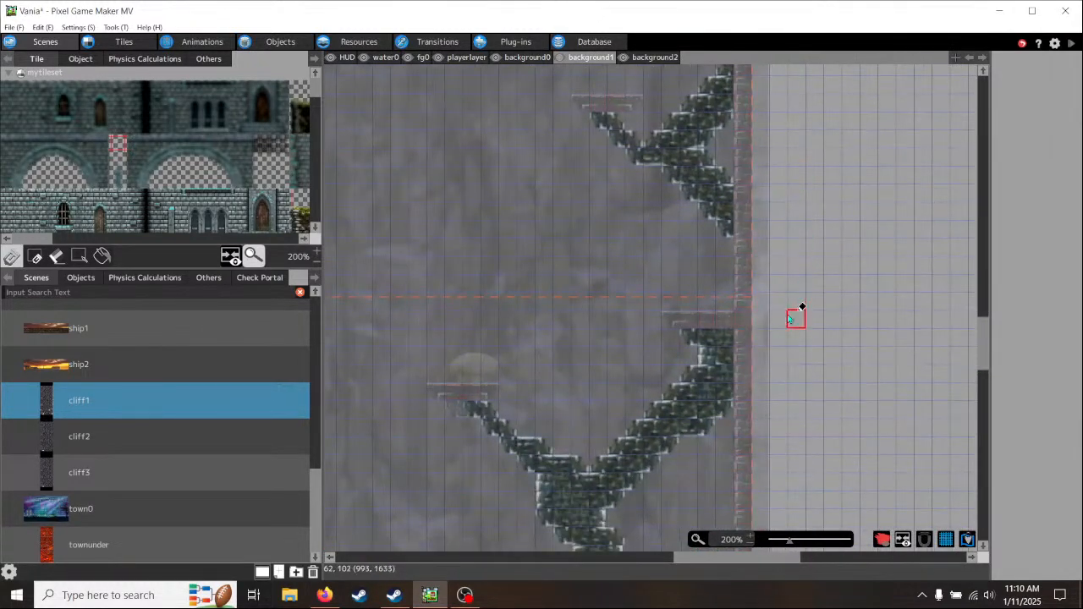
middle_click_drag(803, 307, 791, 116)
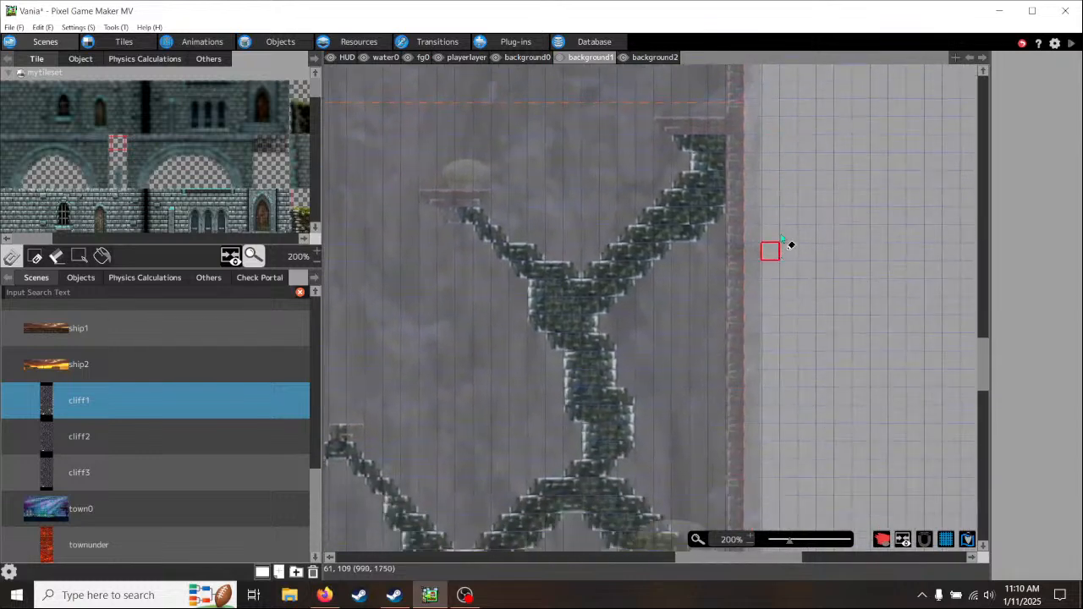
middle_click_drag(778, 195, 757, 441)
middle_click_drag(763, 260, 753, 453)
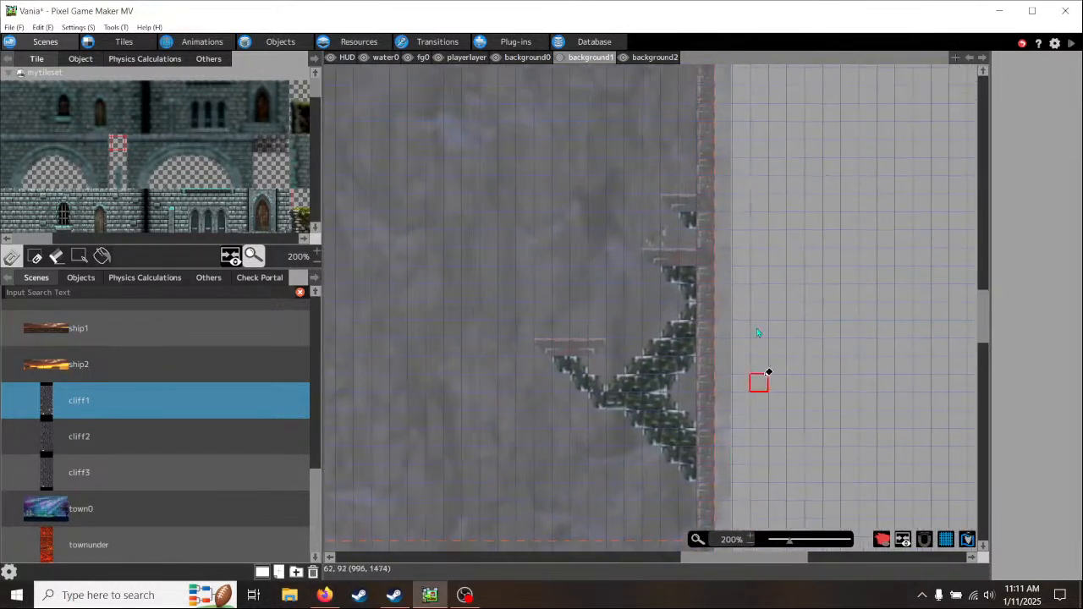
middle_click_drag(766, 286, 761, 353)
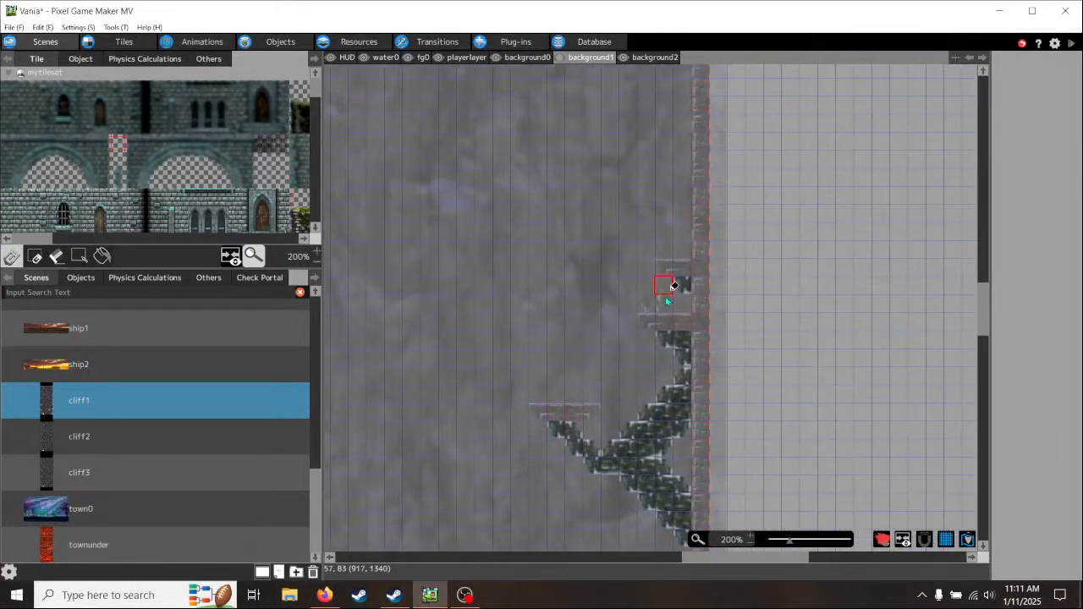
middle_click_drag(773, 248, 901, 281)
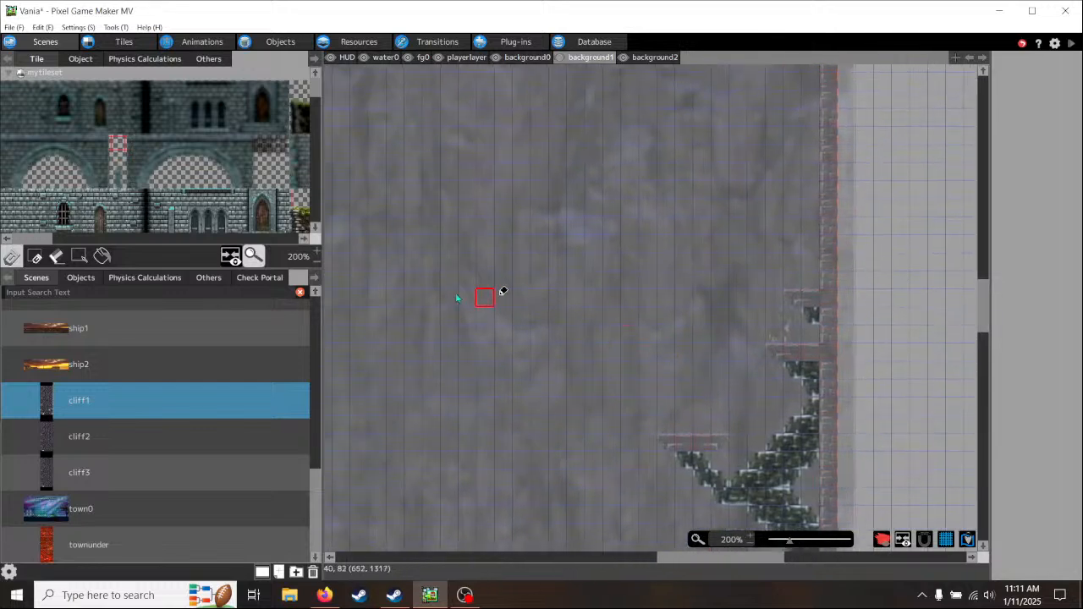
middle_click_drag(516, 403, 617, 229)
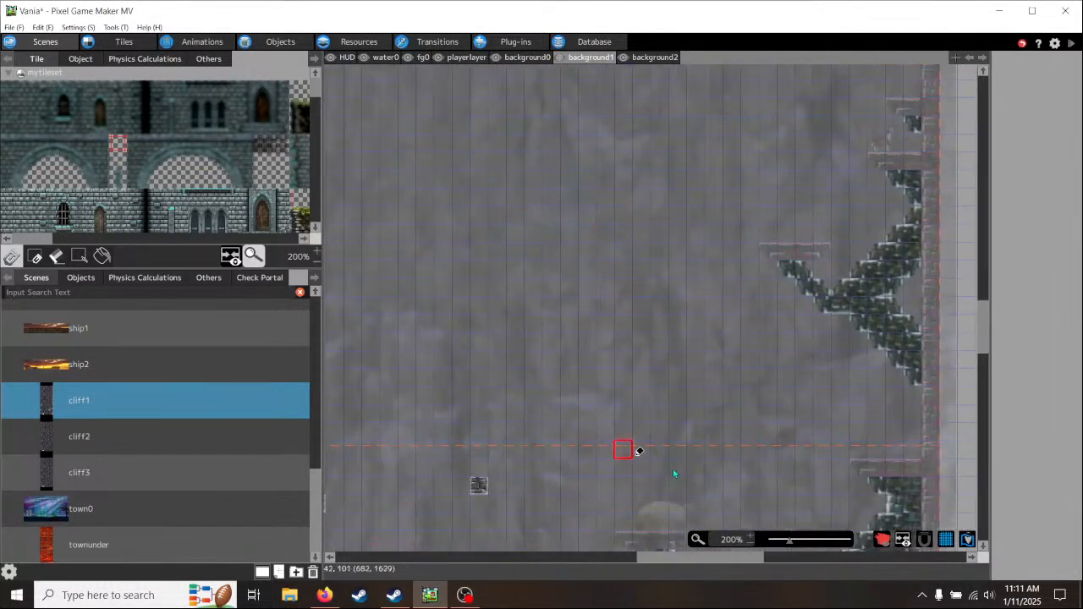
middle_click_drag(681, 436, 523, 295)
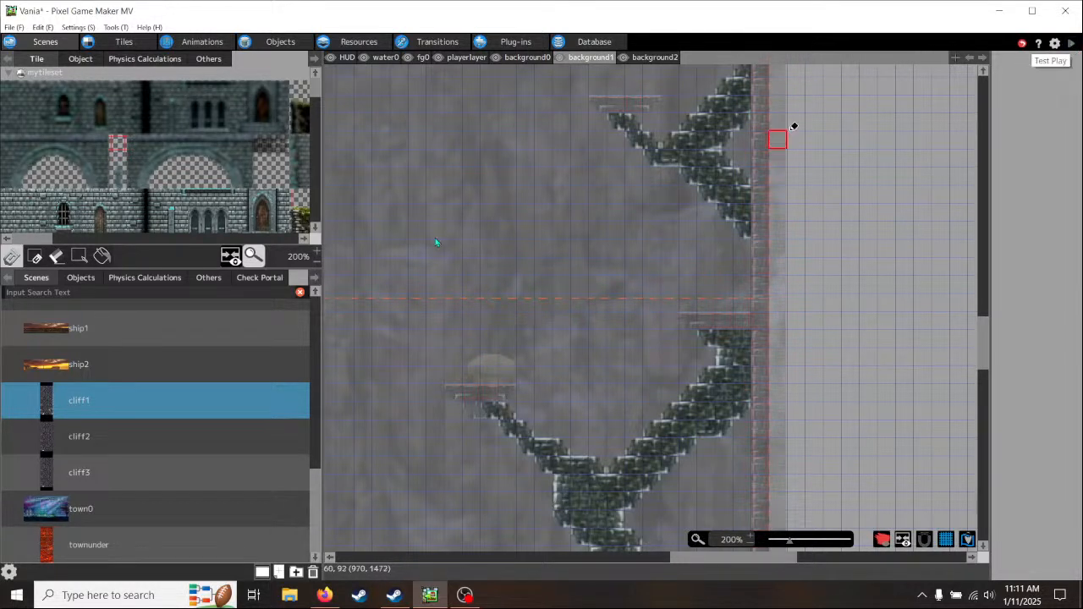
- Set cliff1 as the start scene and run a test play in a maximized game window
right_click(205, 400)
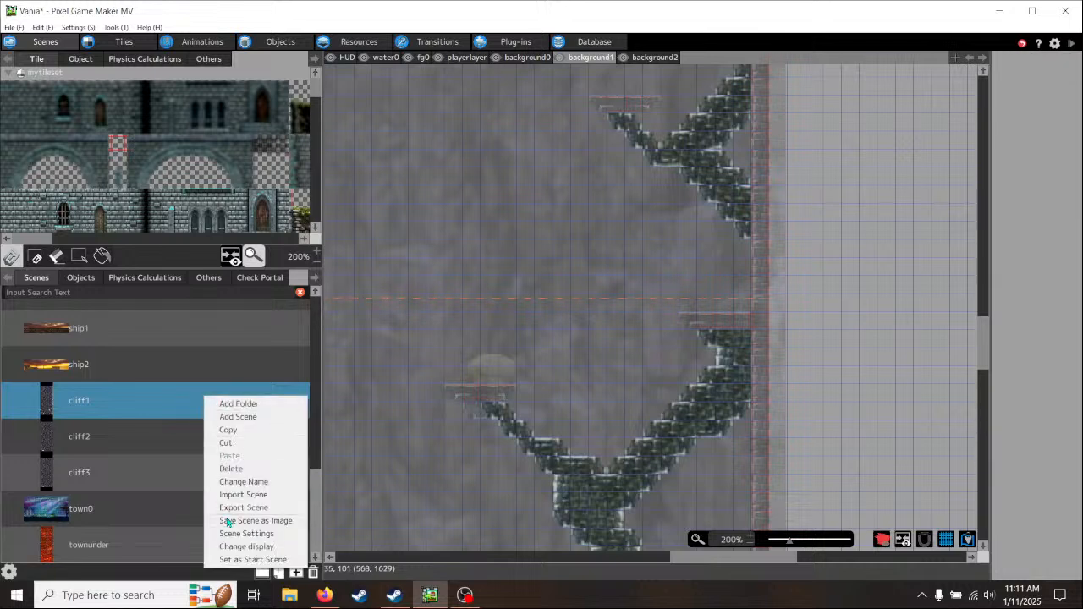
left_click(245, 562)
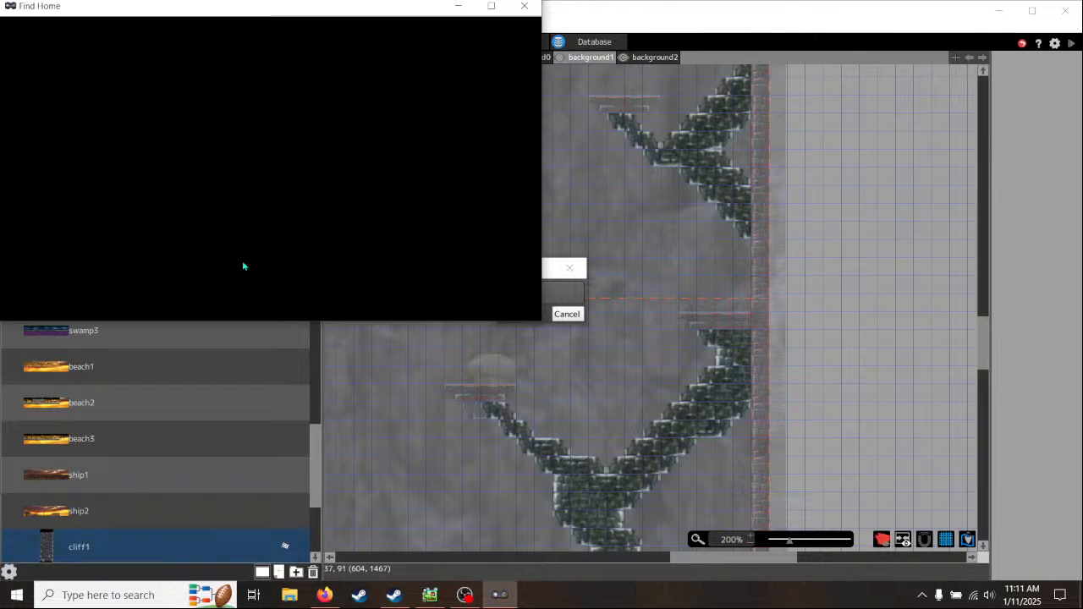
left_click(493, 7)
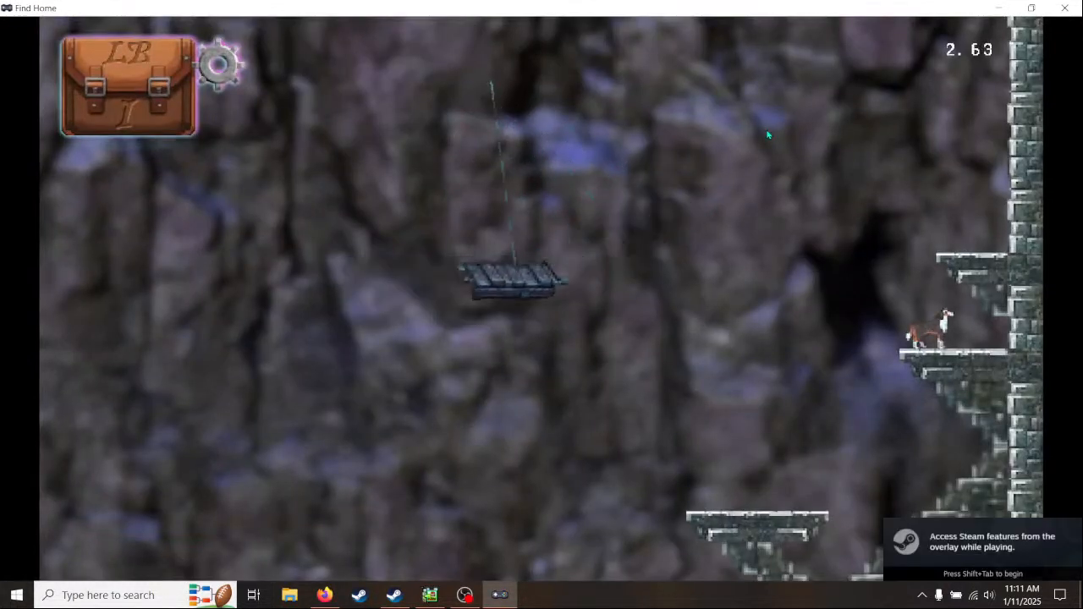
- Test leaping off the starting wall ledge, landing at the mushroom platform and bouncing back up to the small platform
key("Right")
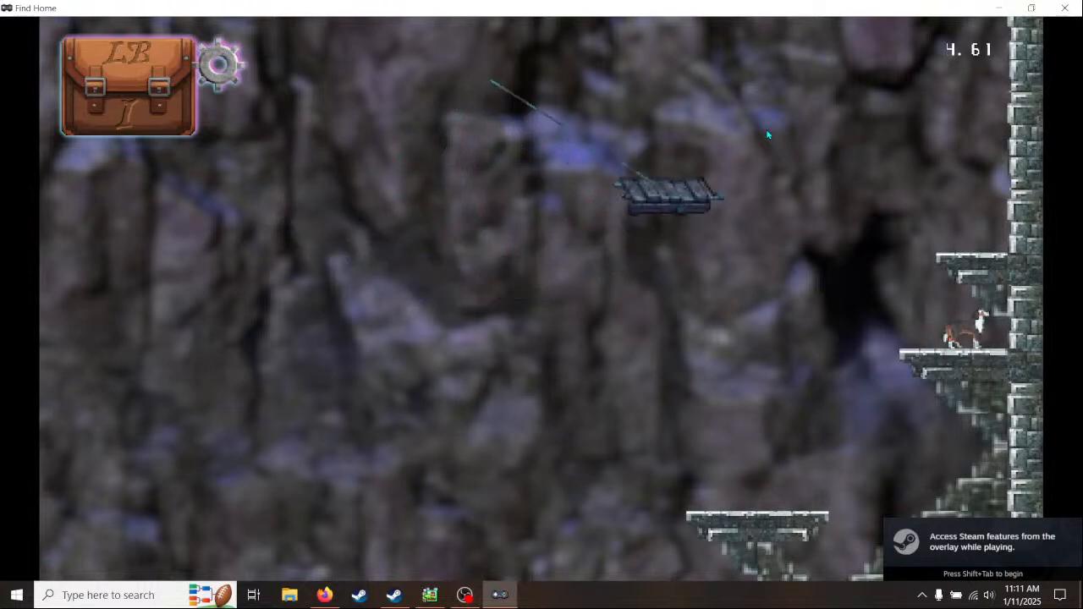
key("Left")
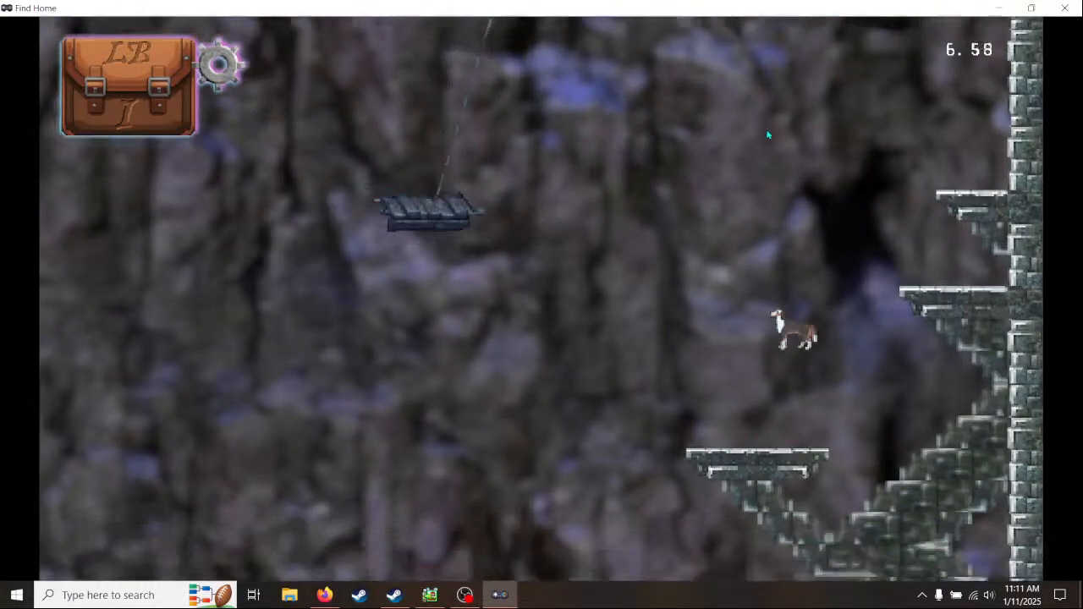
key("Left")
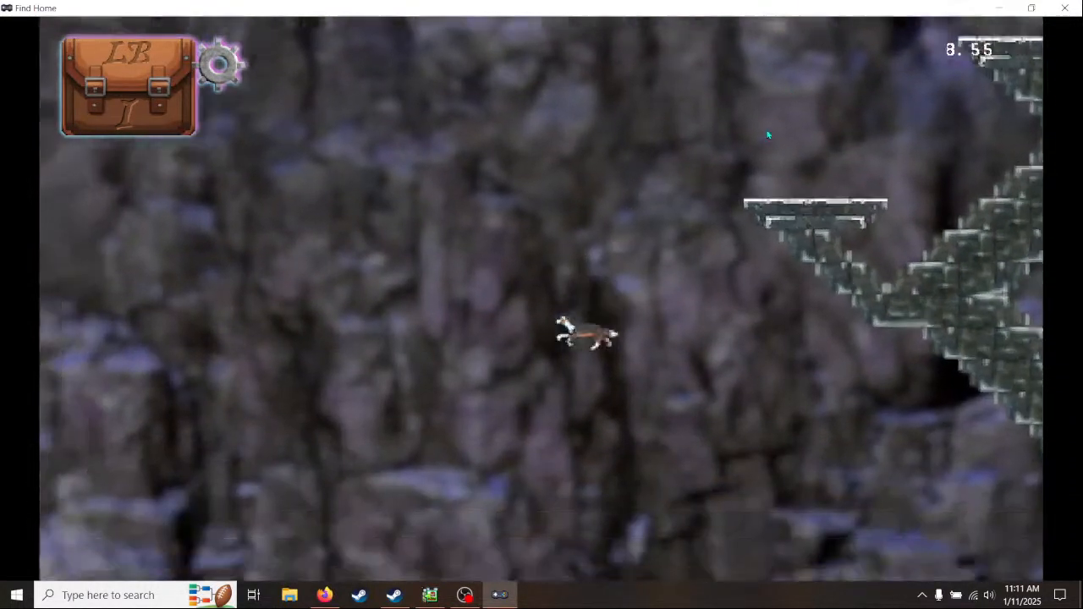
key("Left")
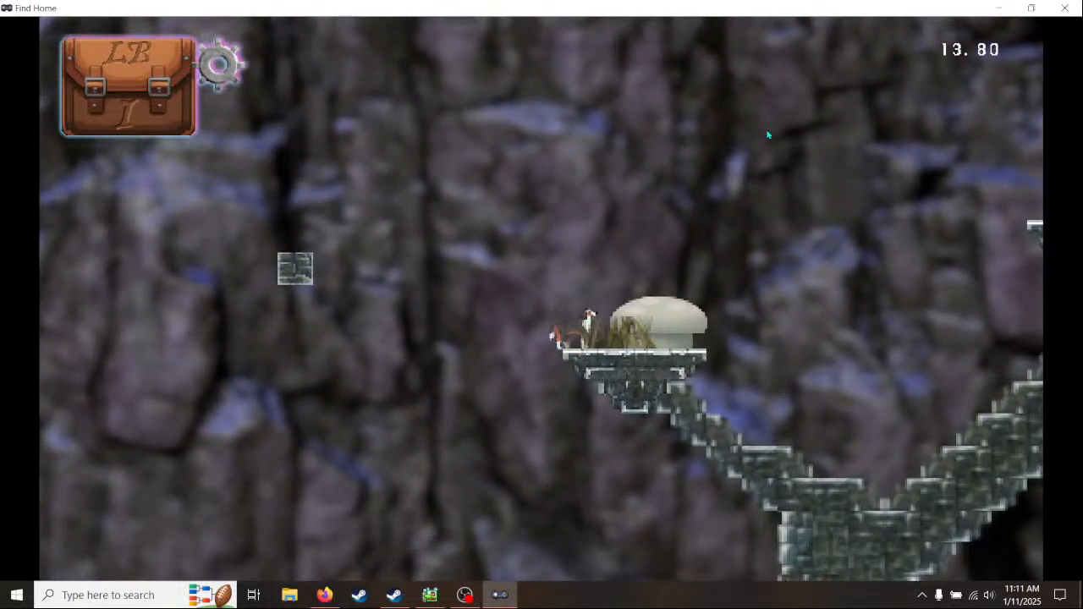
key("space")
key("space")
key("Right")
key("space")
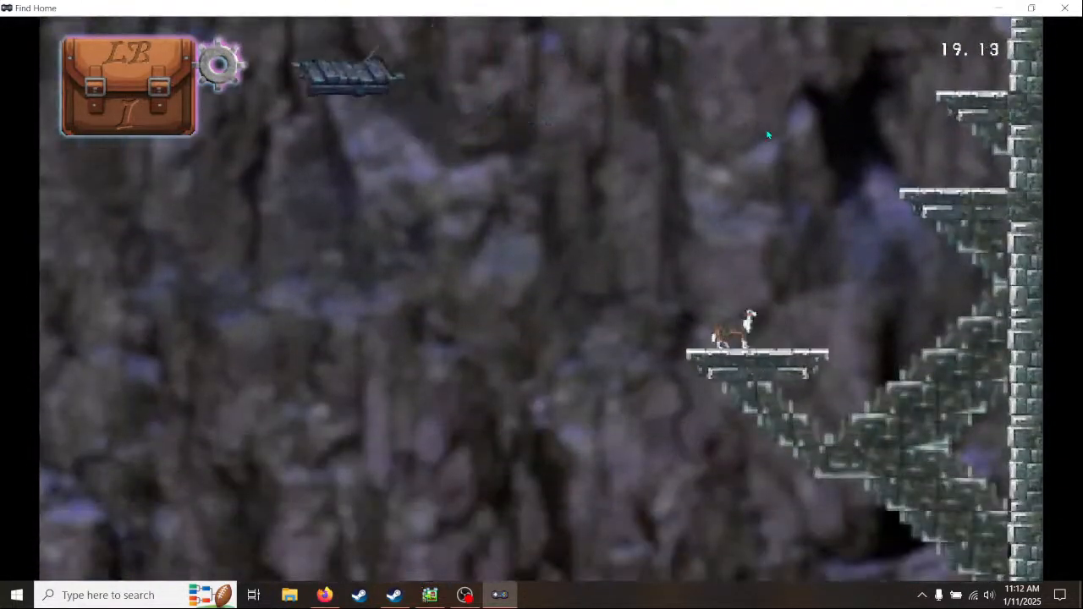
- Lower the music volume to about half in the game's options and return to the pause menu
key("Escape")
key("Down")
key("Down")
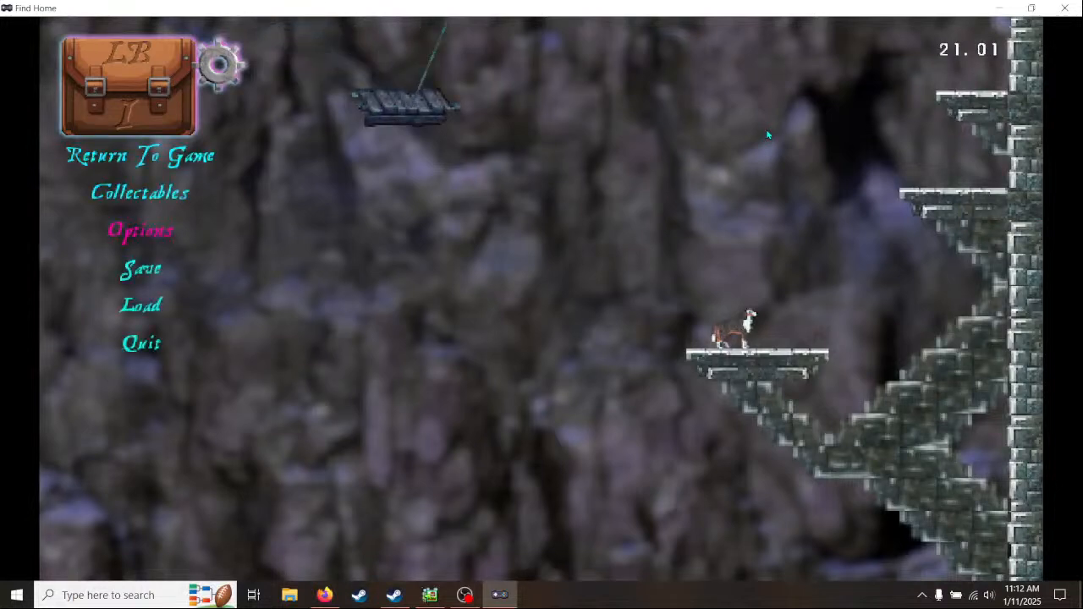
key("Up")
key("Down")
key("Return")
key("Left")
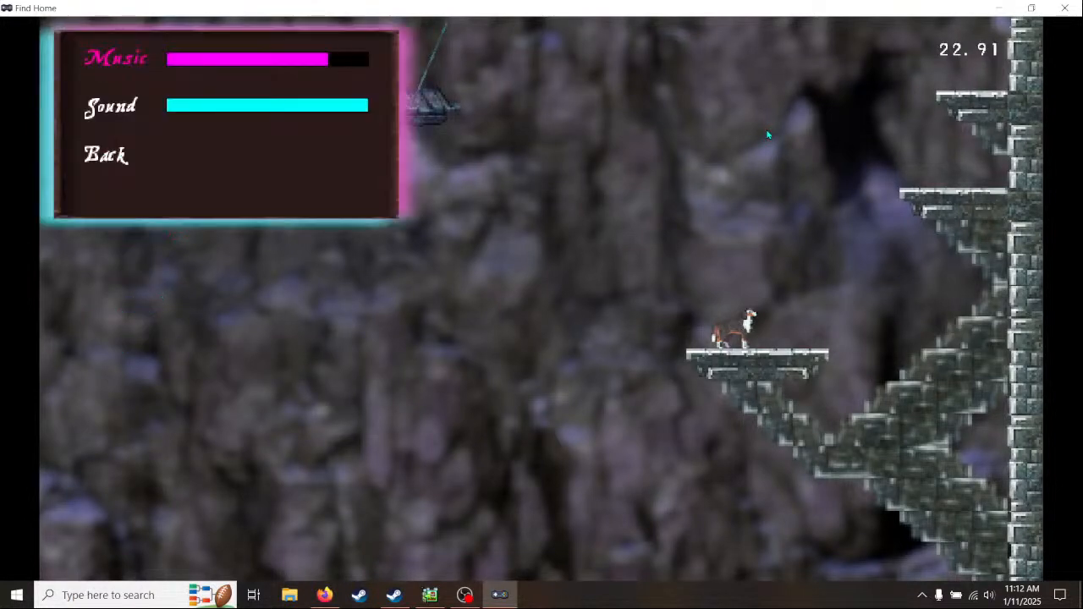
key("Down")
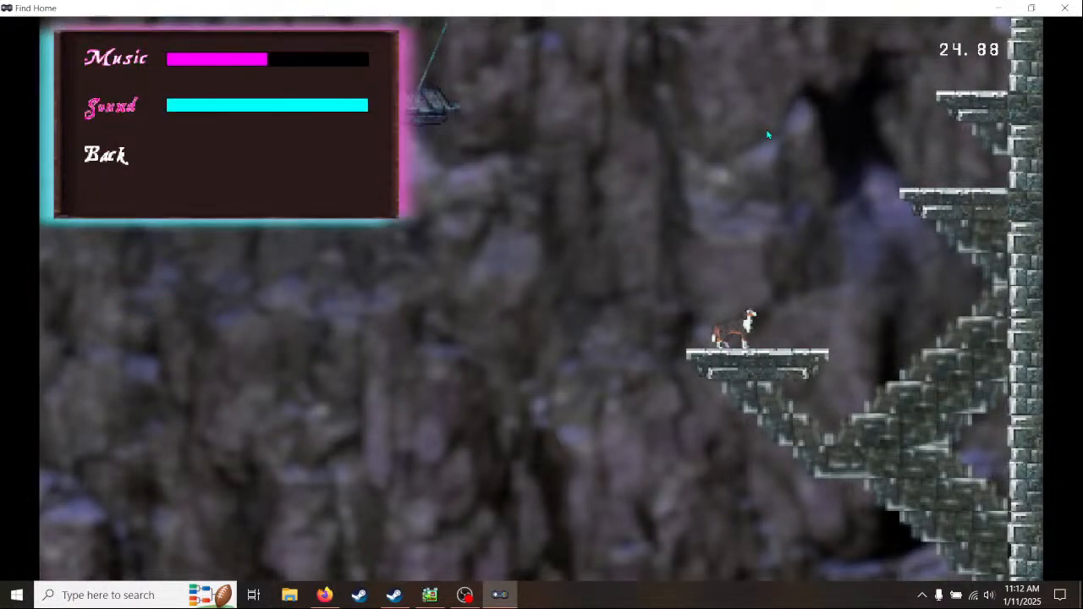
key("Down")
key("Return")
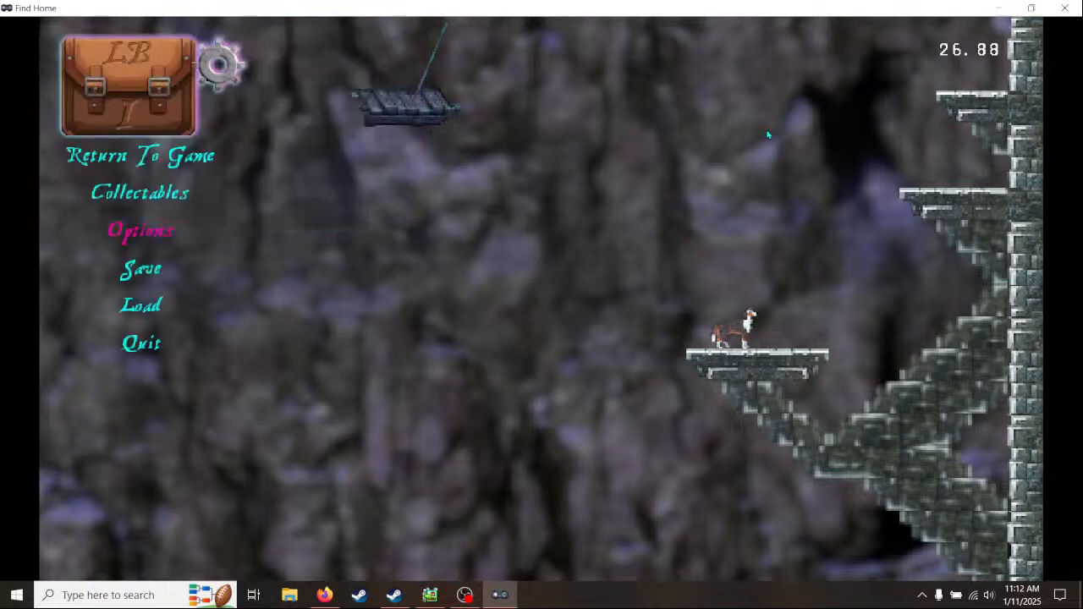
- Save the game from the pause menu and resume play
key("Down")
key("Return")
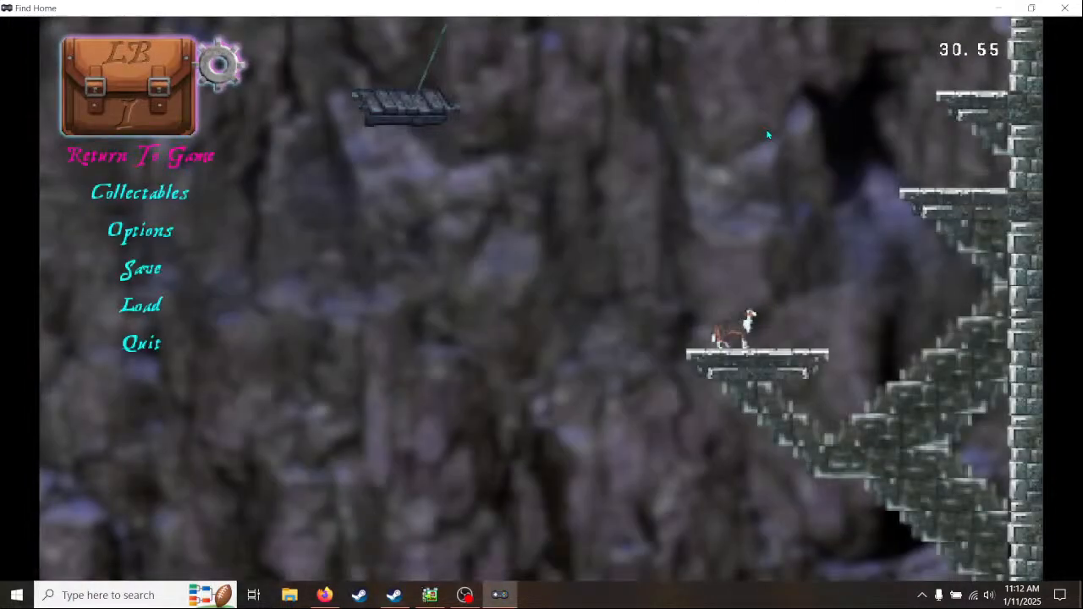
key("Return")
- Try jumping from the small platform to the wall ledge, and test bouncing off the lower mushroom by the right wall
key("Right")
key("space")
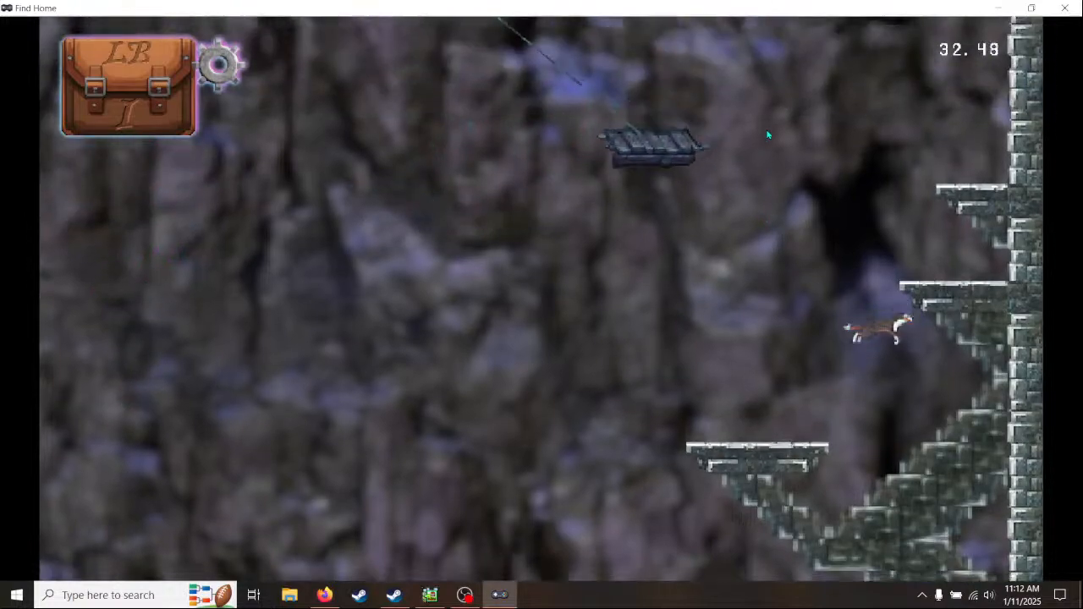
key("Left")
key("Right")
key("space")
key("Left")
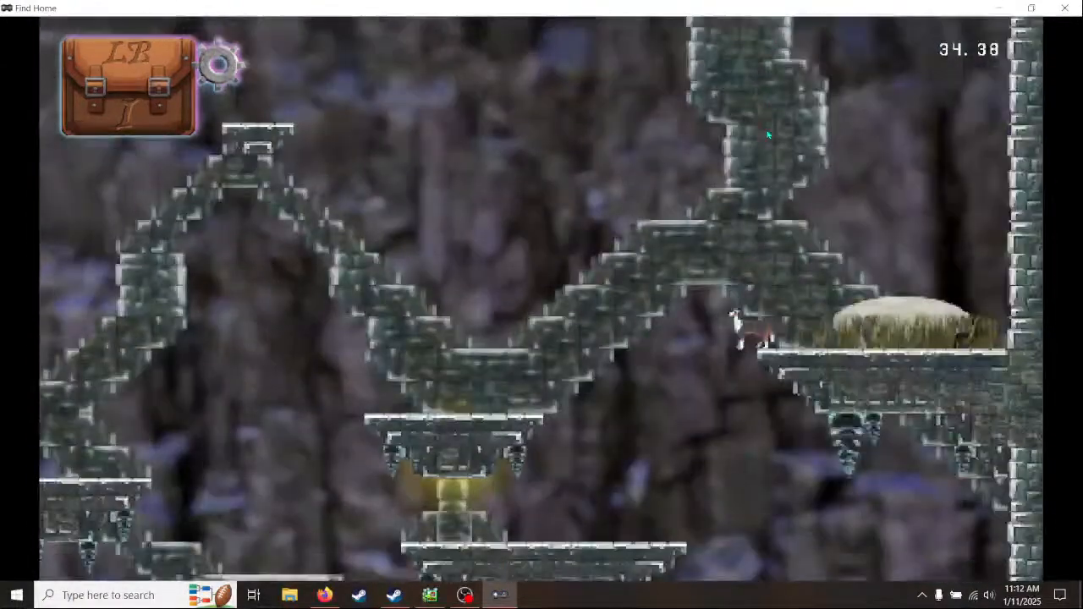
key("Right")
key("space")
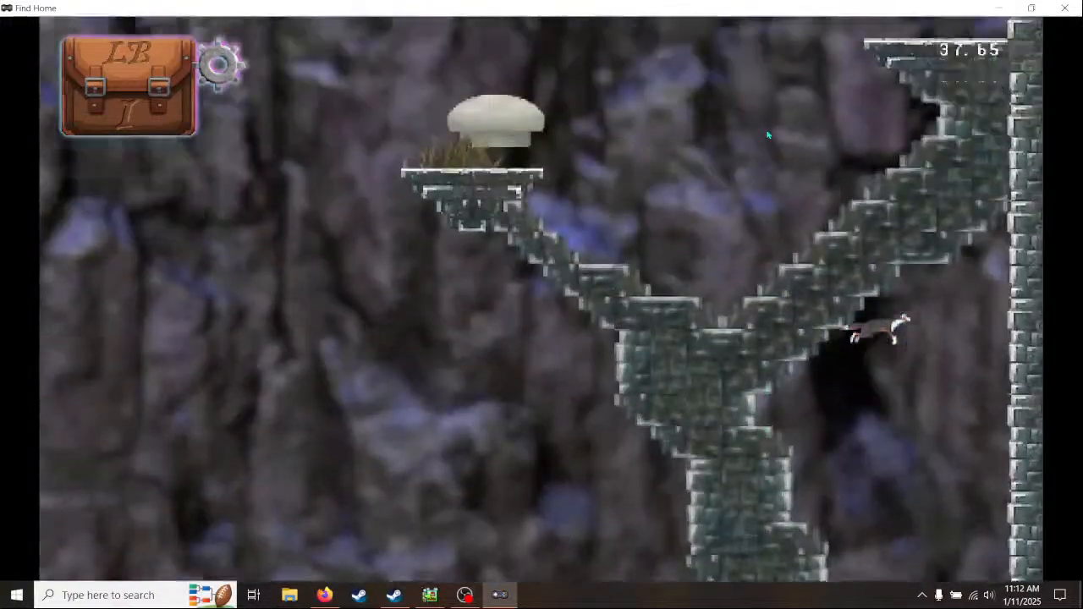
key("Left")
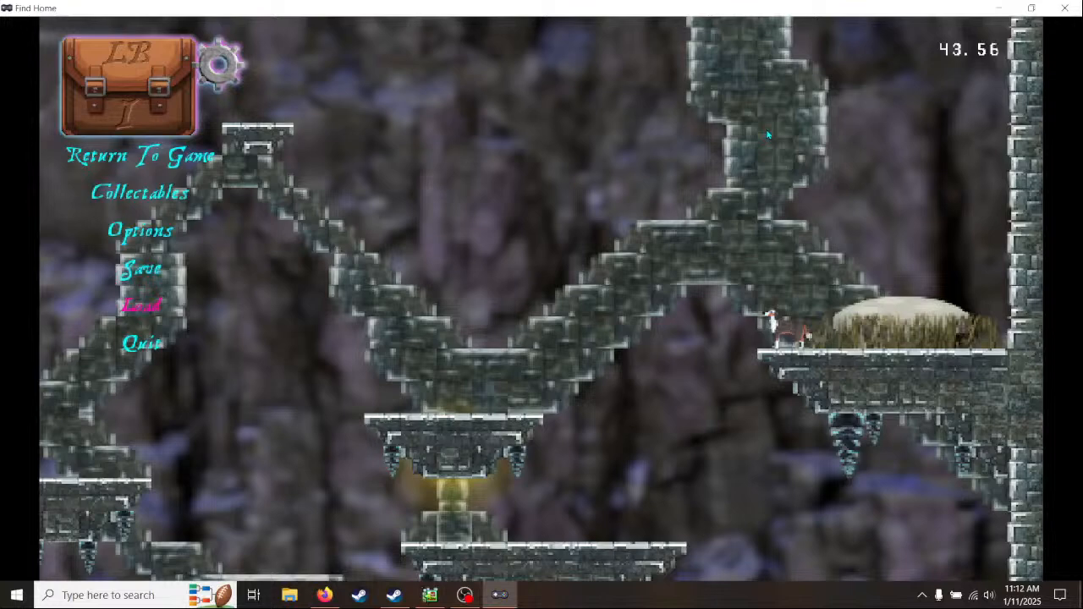
- Load the game again and test jumping from the mushroom to the small platform and on toward the wall ledges
key("r")
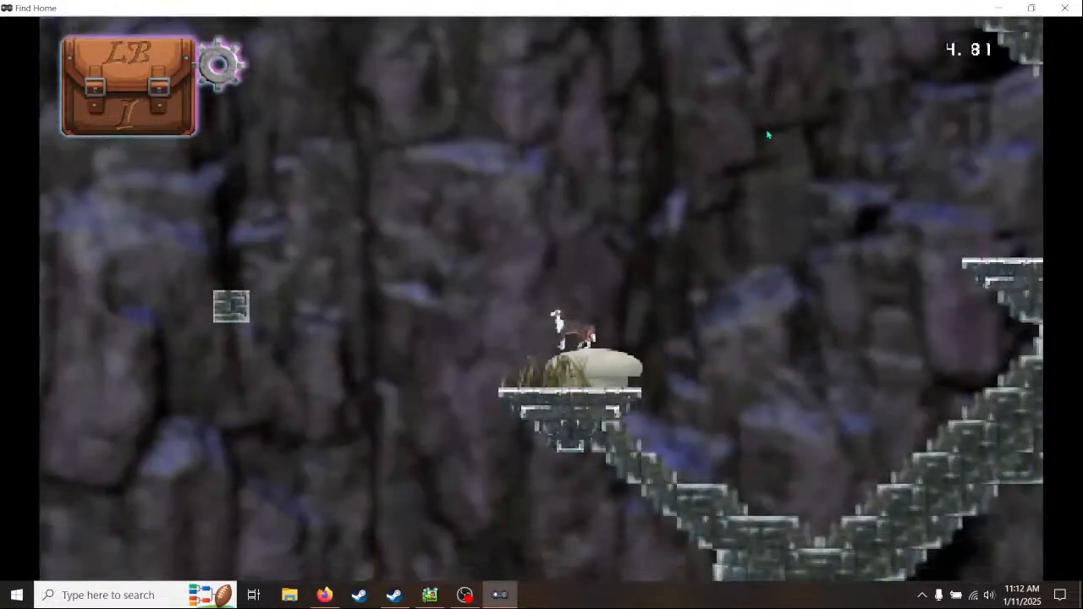
key("space")
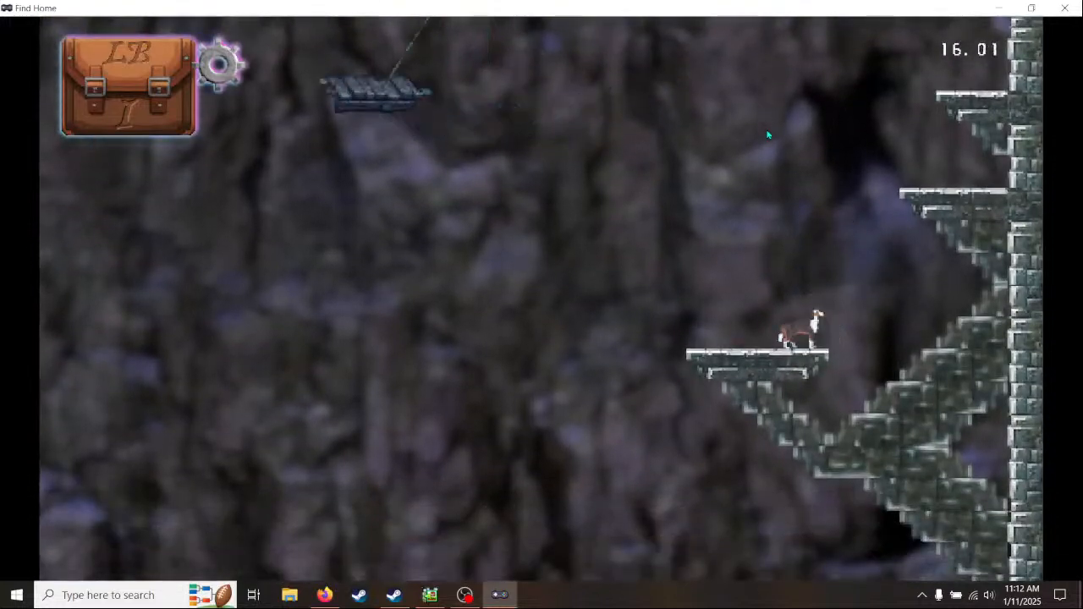
key("Right")
key("space")
key("Left")
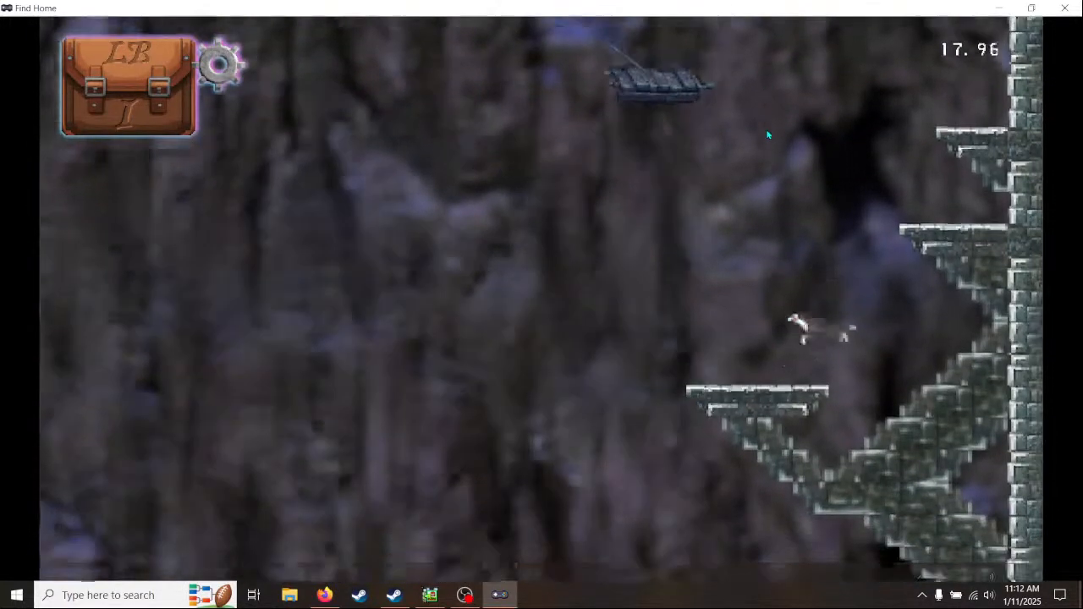
key("Right")
key("space")
key("Left")
key("Right")
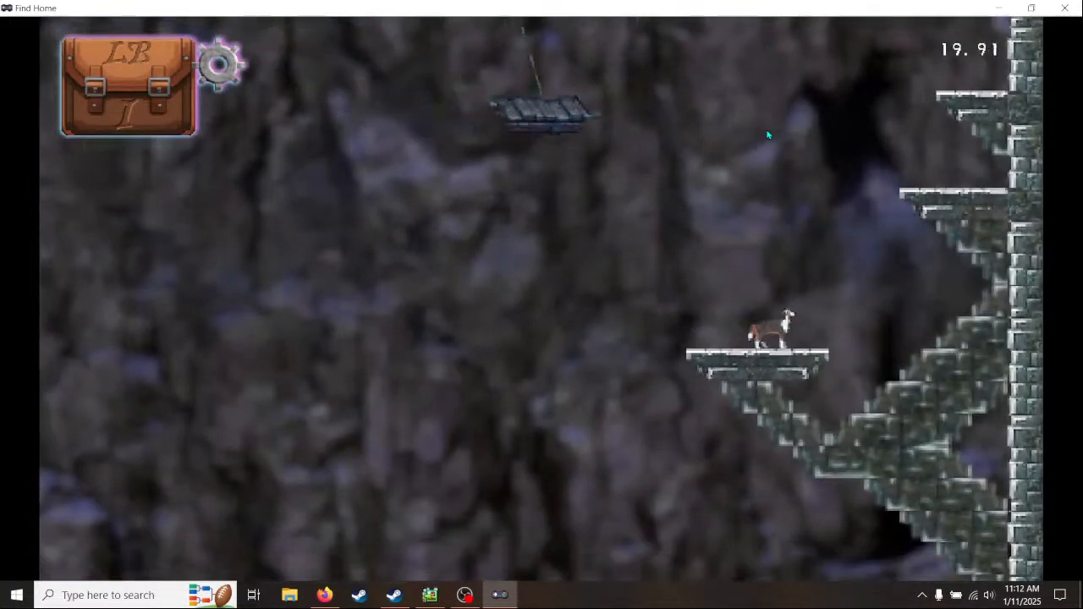
- Drop back to the mushroom, bounce up to the small platform and retry the jump toward the wall ledge
key("Left")
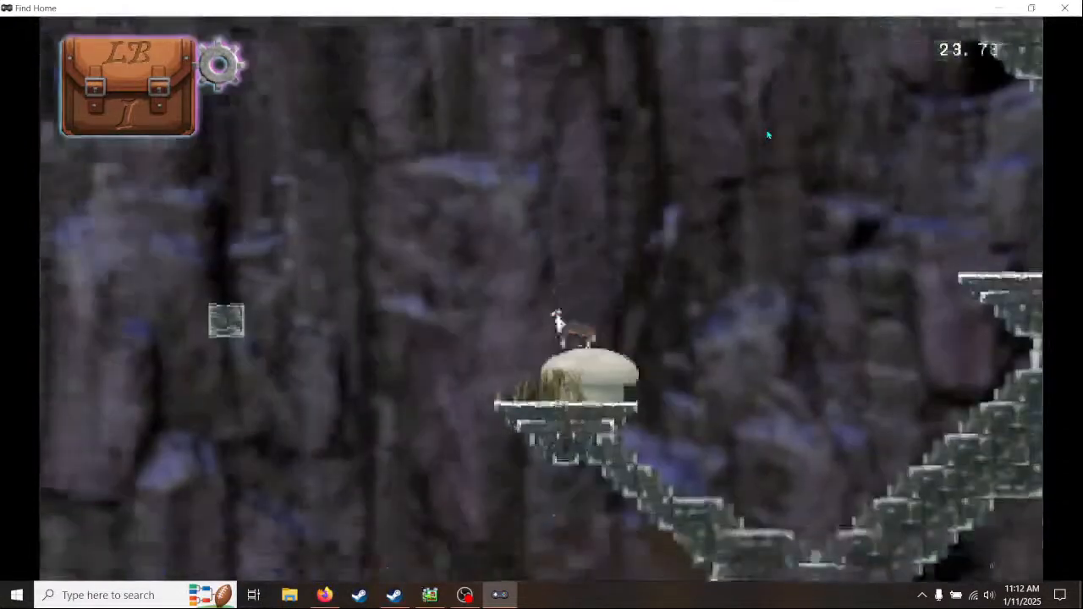
key("Right")
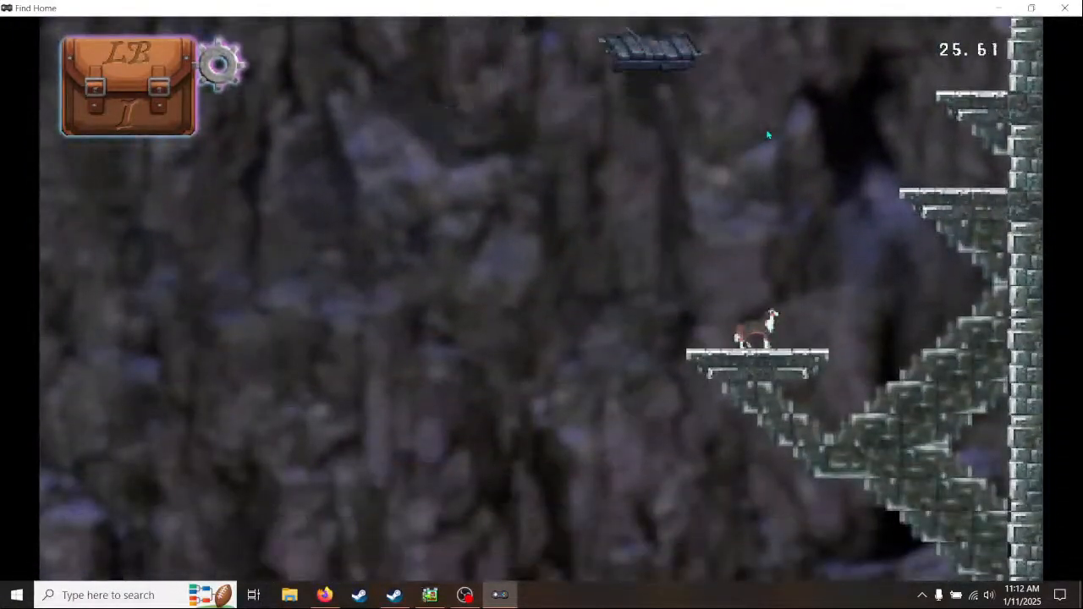
key("Left")
key("Right")
key("space")
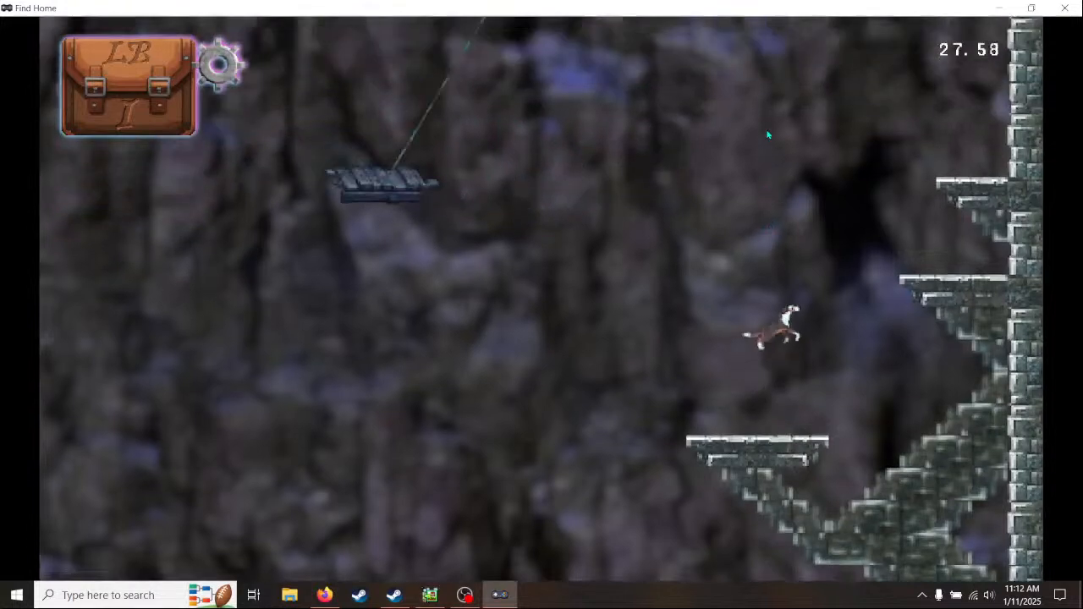
key("space")
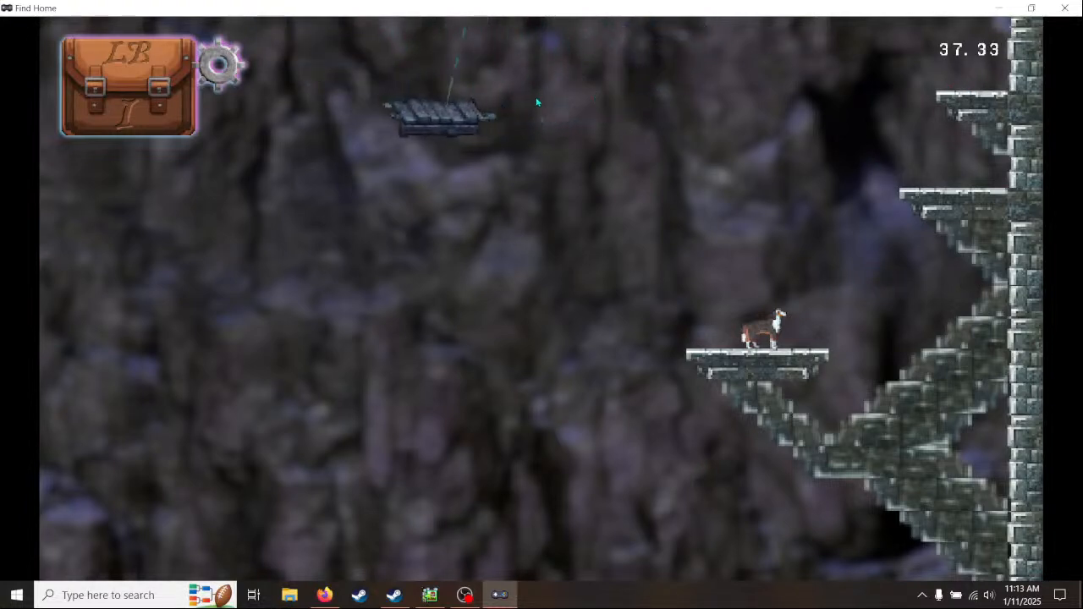
- Test the drop to the lower brick platform above the lamp, and restart the run from the starting wall ledge
key("Left")
key("space")
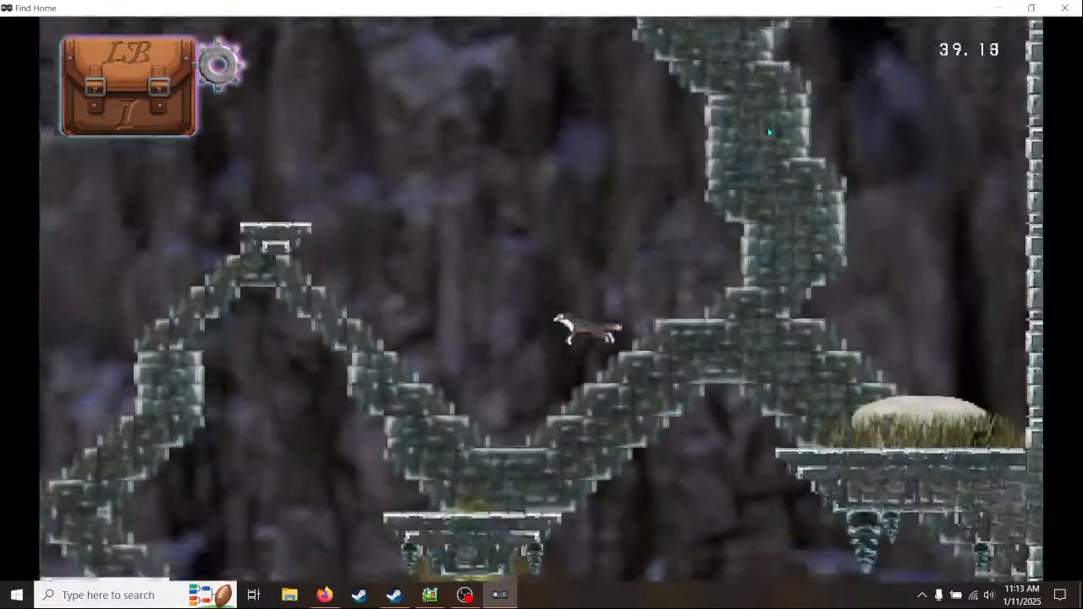
key("Left")
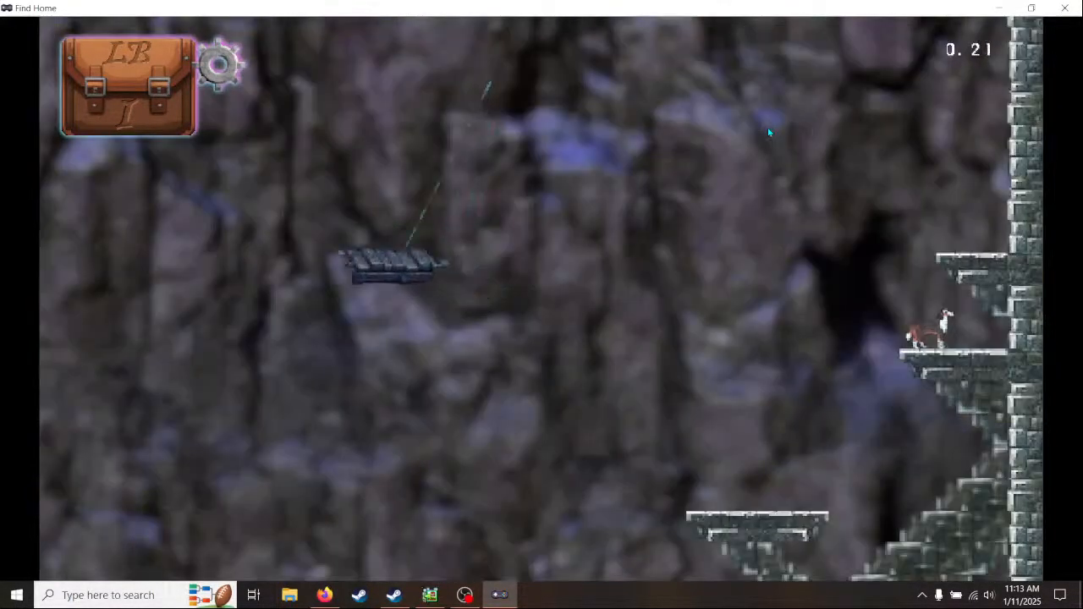
key("Left")
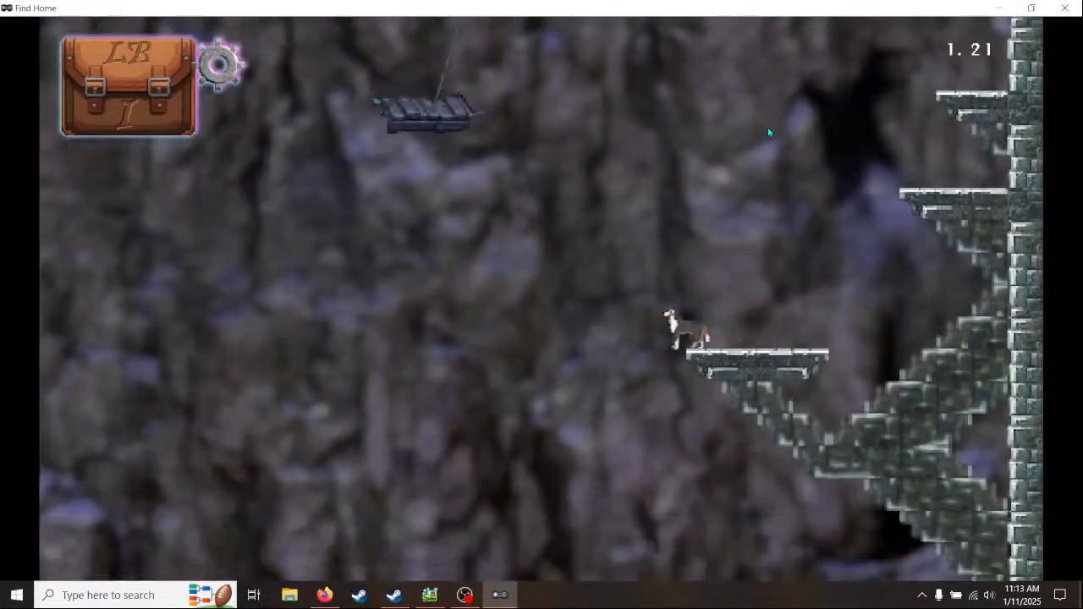
- Drop from the starting wall ledge to the mushroom and test bouncing up onto the swinging platform
key("Left")
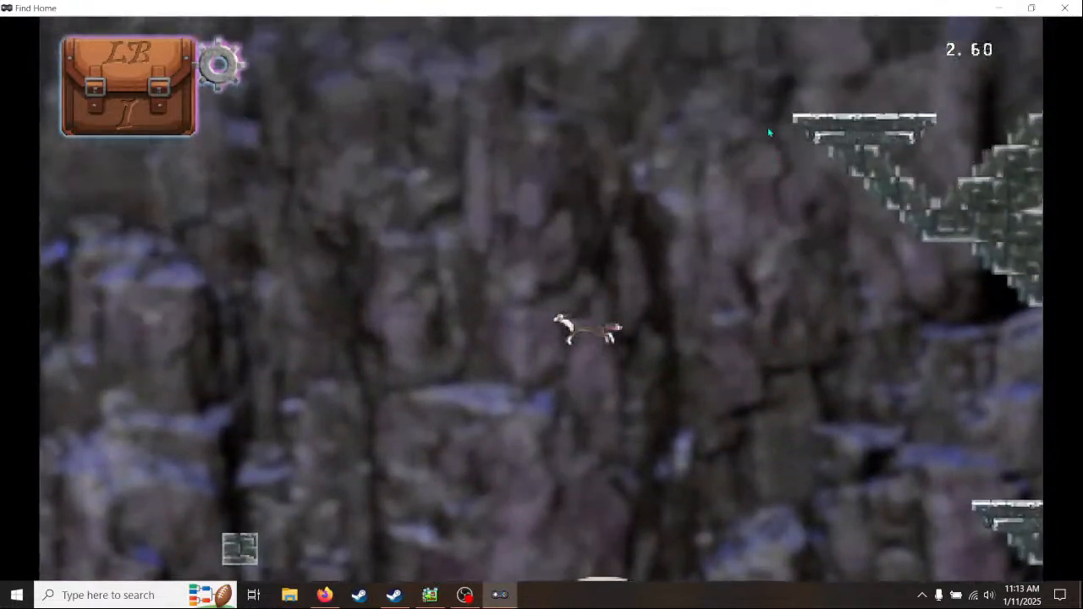
key("space")
key("Right")
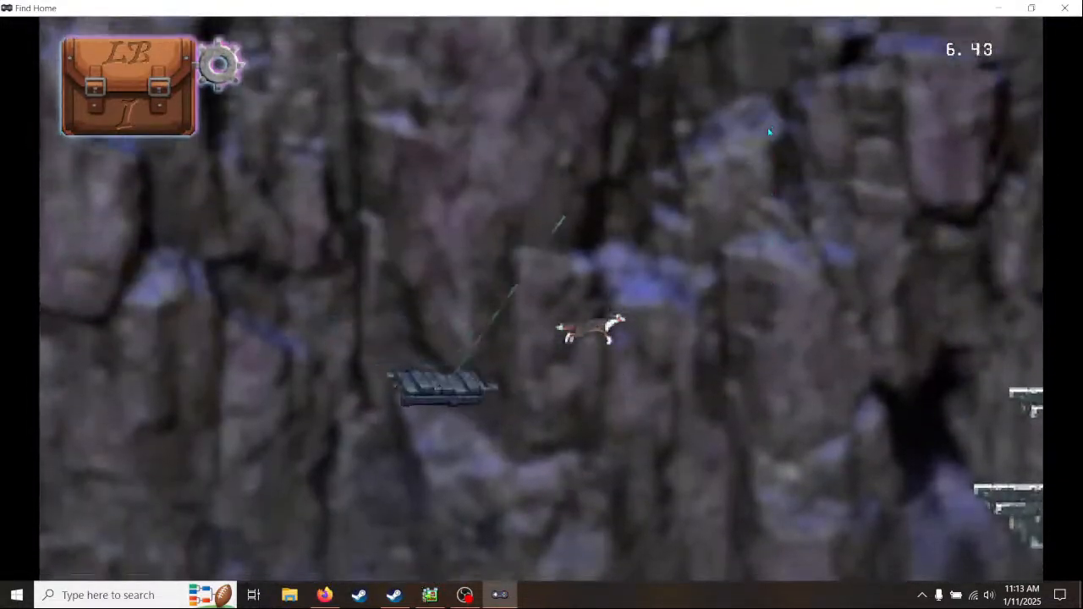
key("Right")
key("Left")
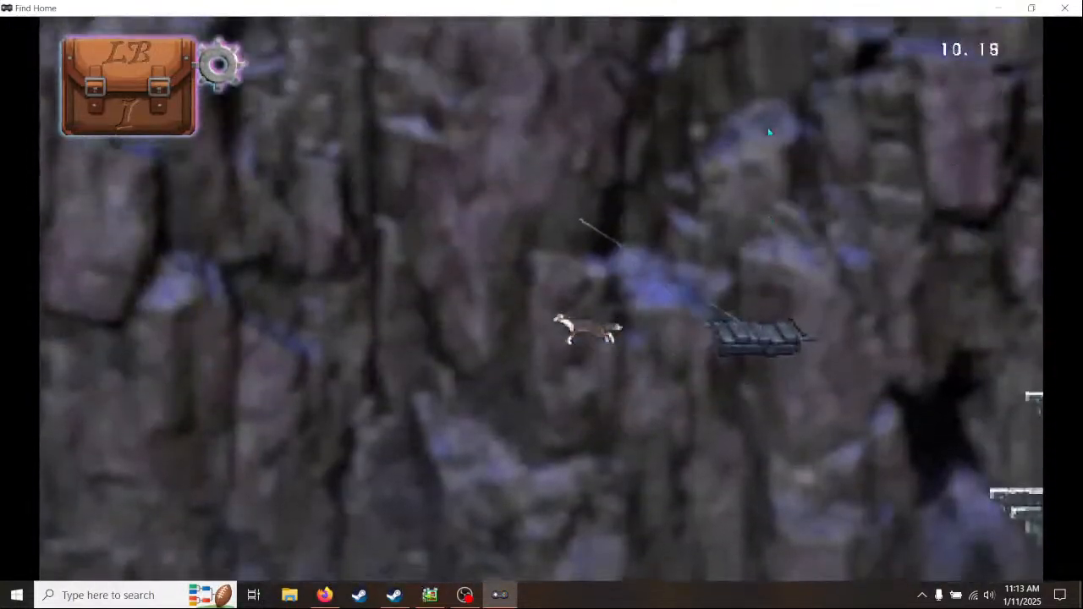
key("Left")
key("Left")
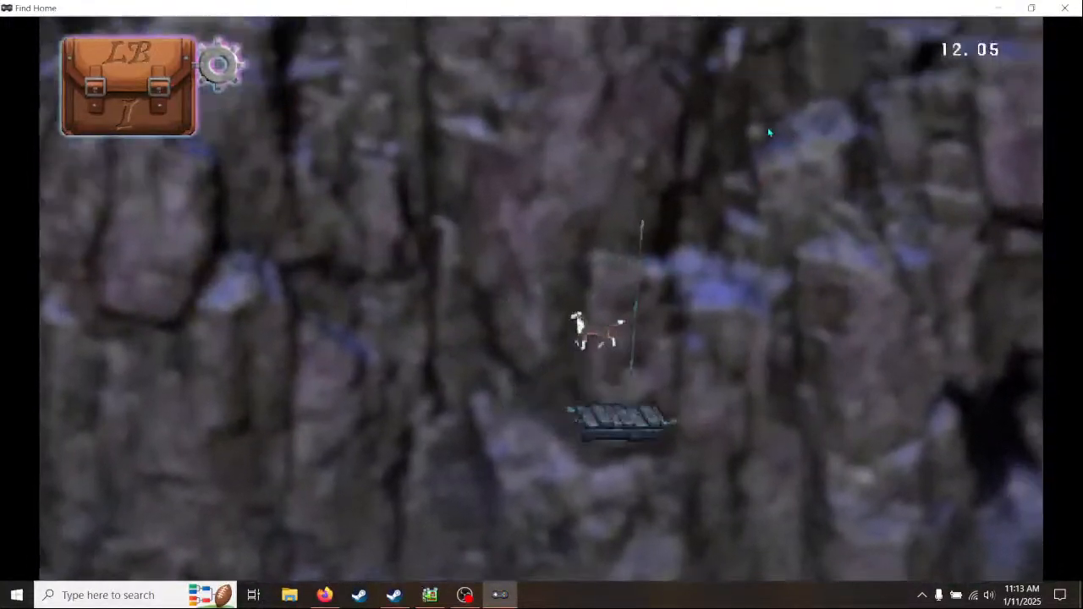
key("Right")
key("Left")
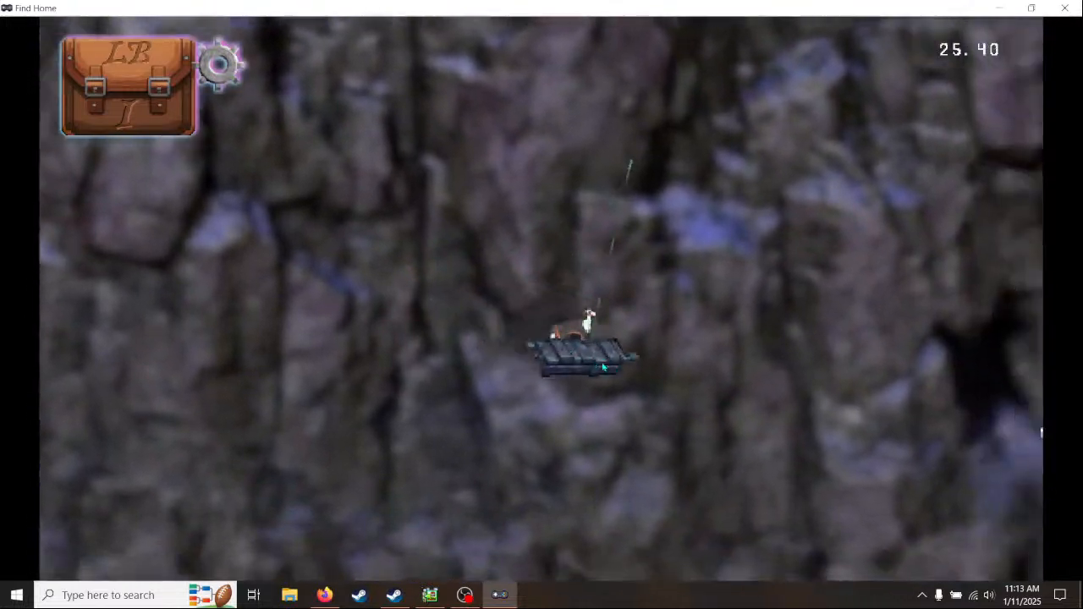
- Test jumping from the swinging platform to the upper wall ledge and back across it toward the small brick blocks
key("Right")
key("space")
key("Left")
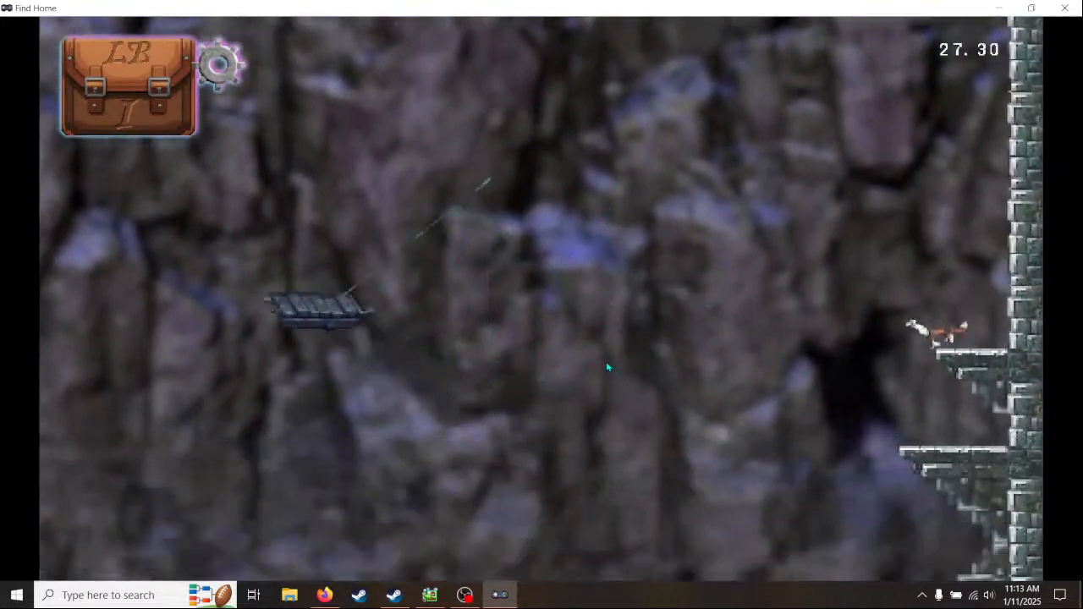
key("Left")
key("space")
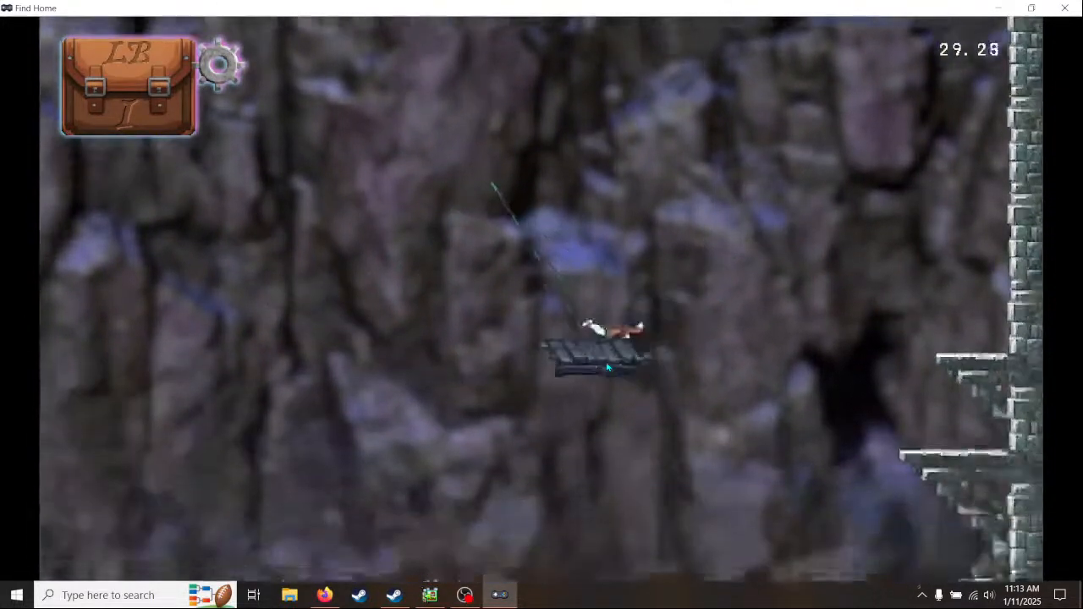
key("Left")
key("space")
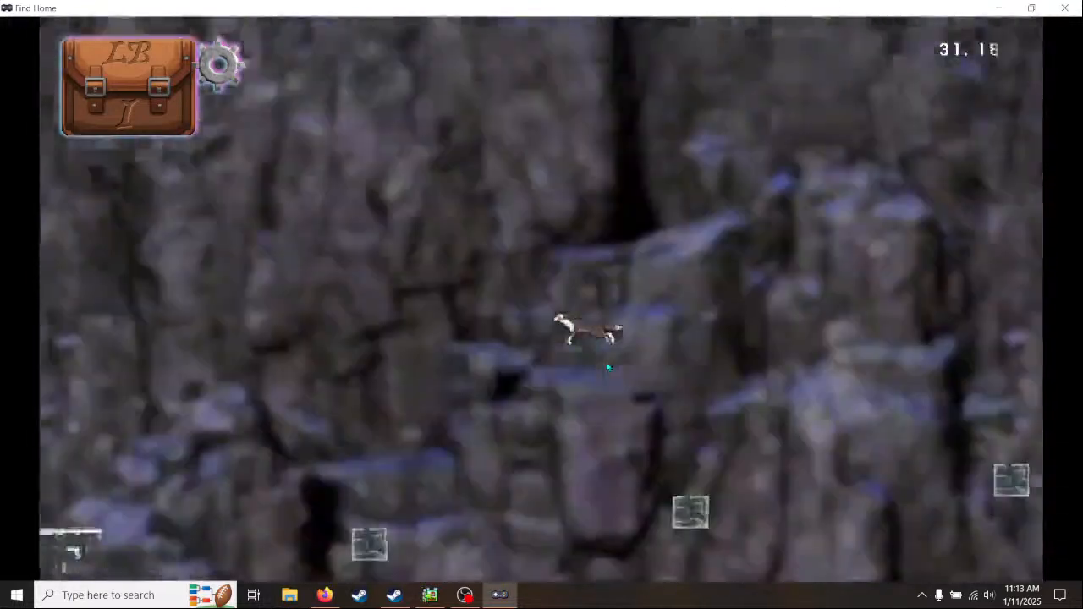
- Land on the brick floor above the water and test climbing the stepped blocks to the top of the lamp pillar
key("Right")
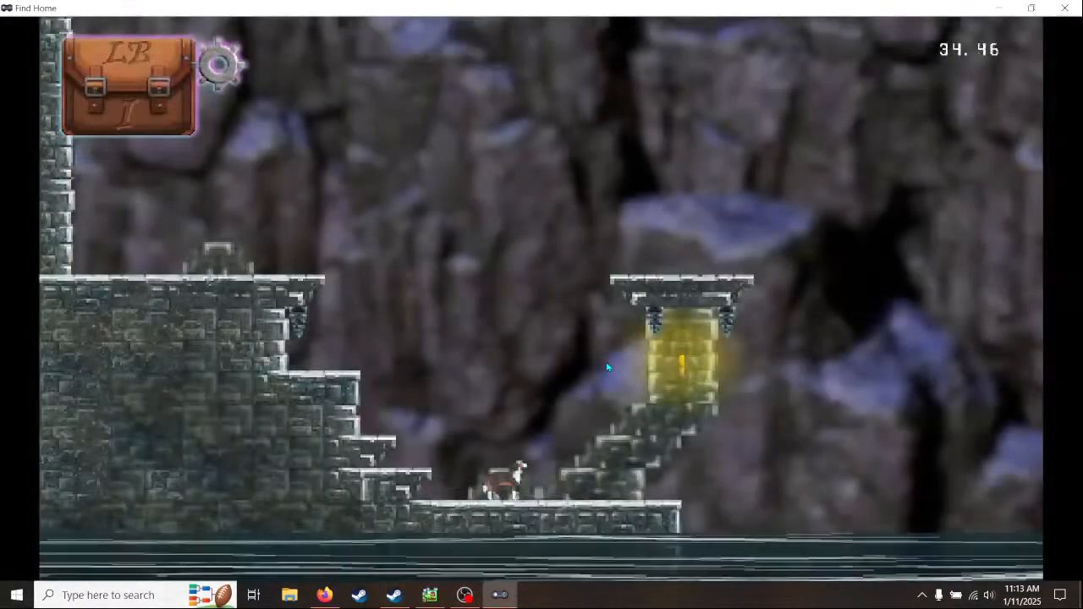
key("Right")
key("Left")
key("space")
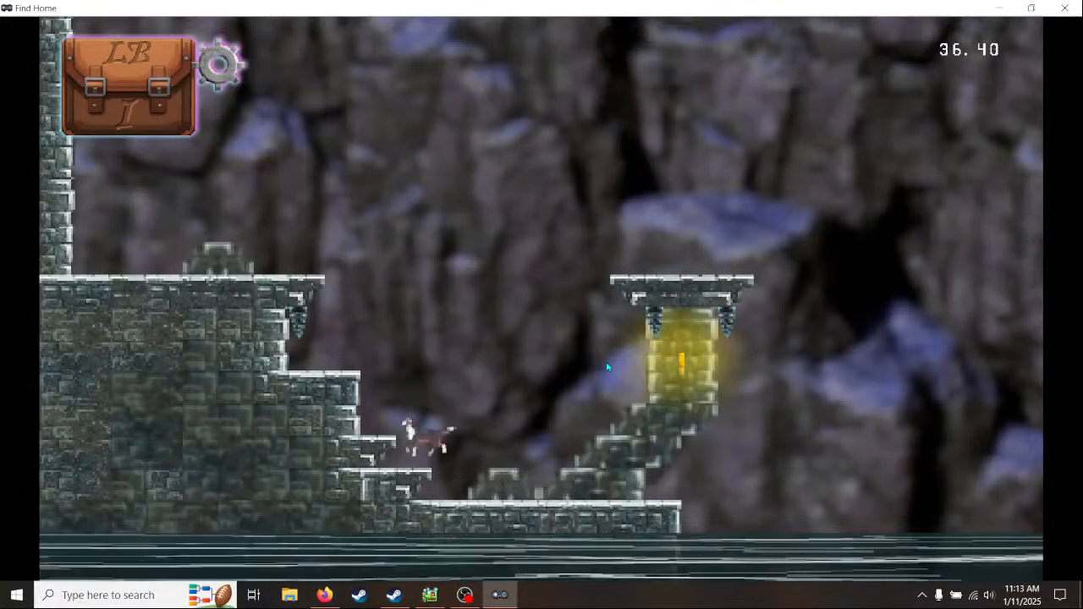
key("space")
key("space")
key("Left")
key("Right")
key("space")
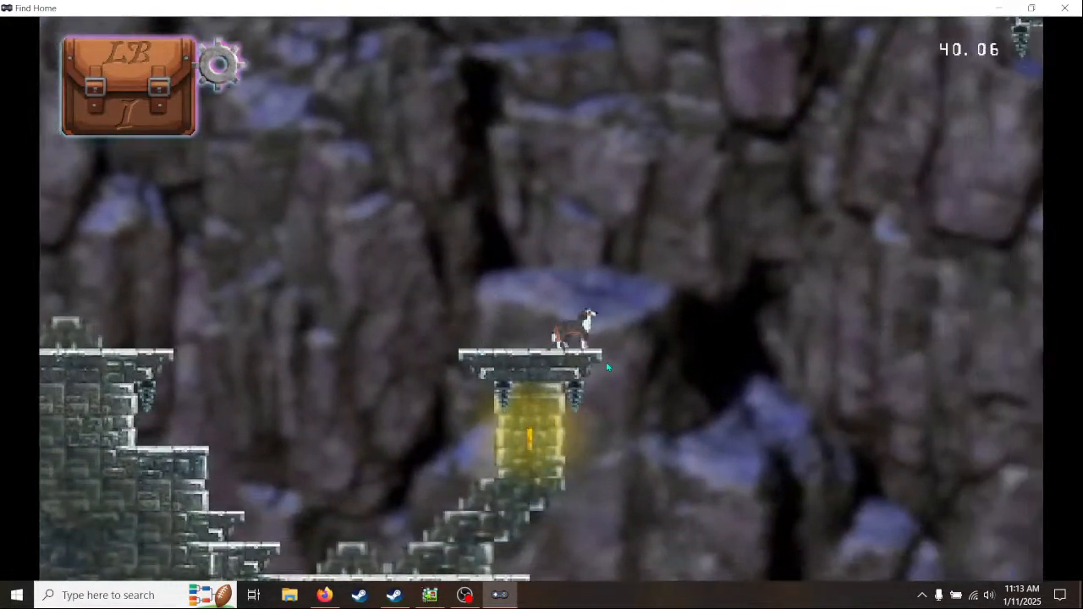
- Test jumping from the lamp pillar to a swinging platform, then ride it and leap off toward the opposite wall
key("Right")
key("space")
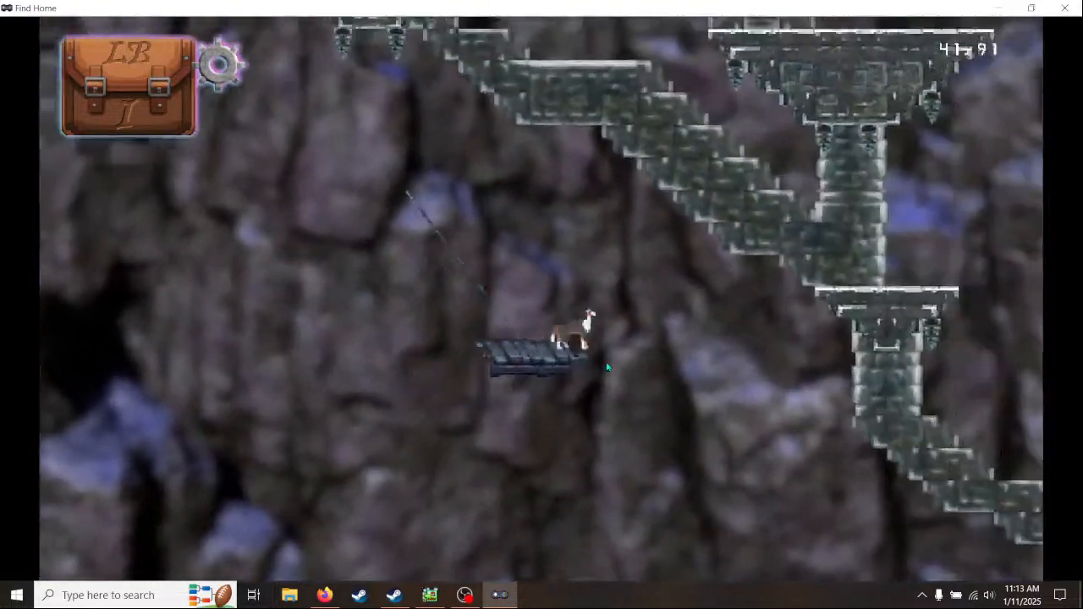
key("space")
key("Right")
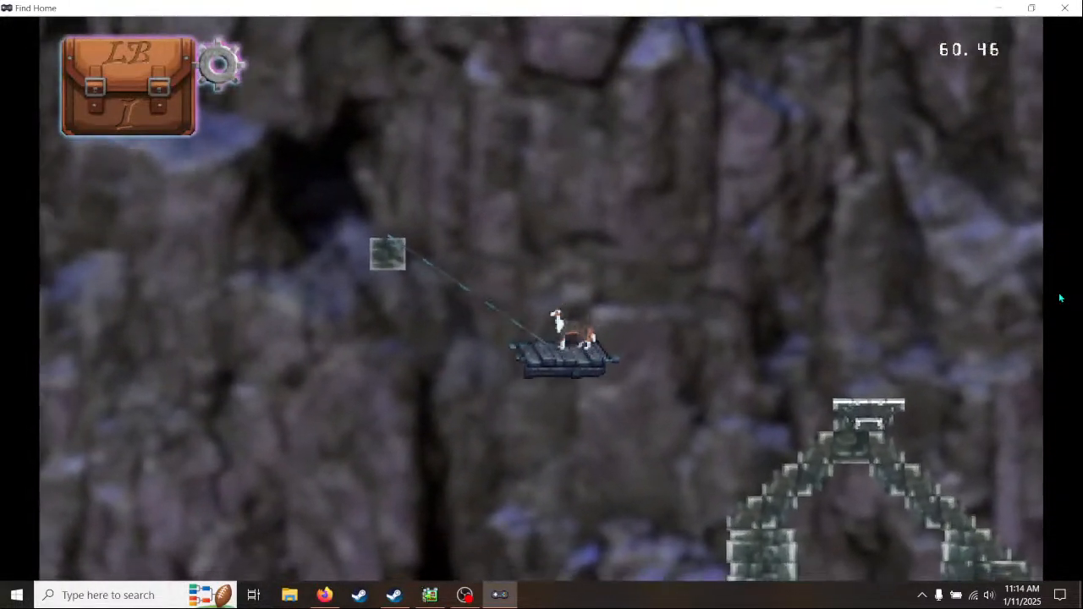
key("a")
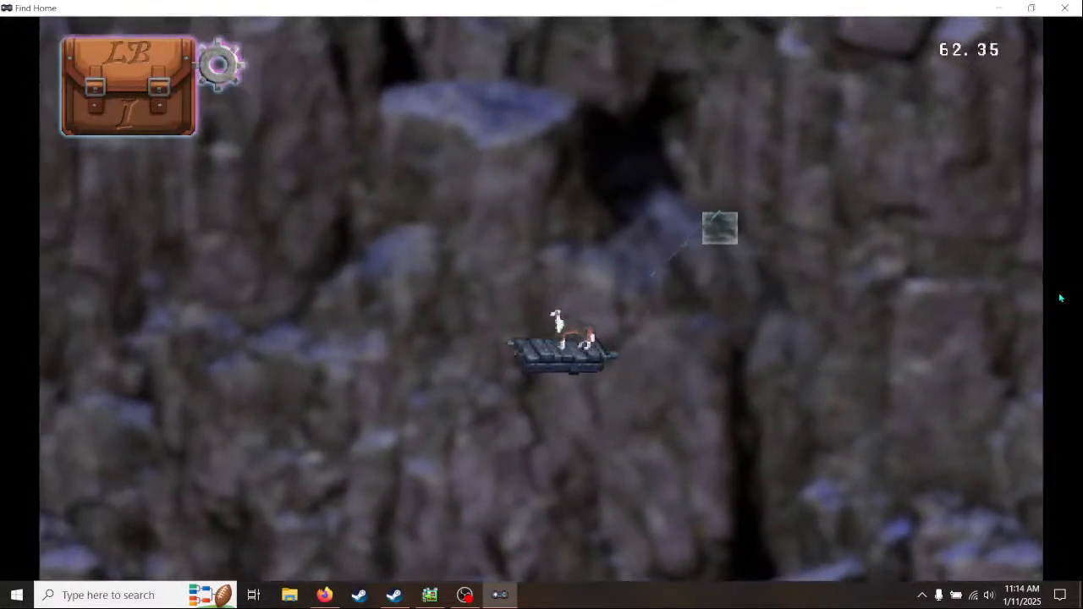
key("space")
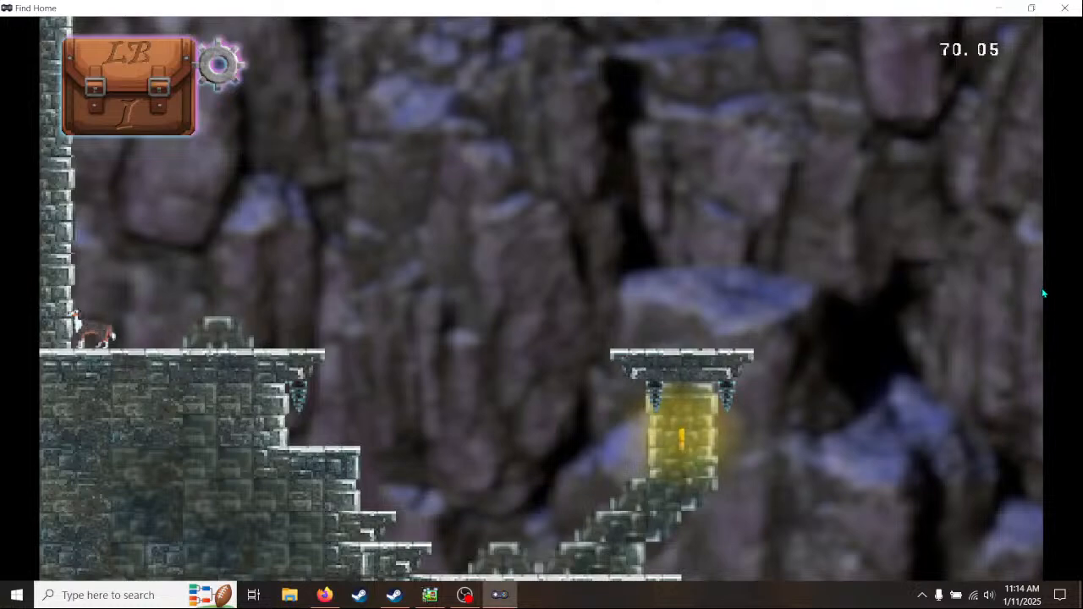
- Close the playtest and return to the upper ledges along the cliff1 scene's brick wall
left_click(1066, 8)
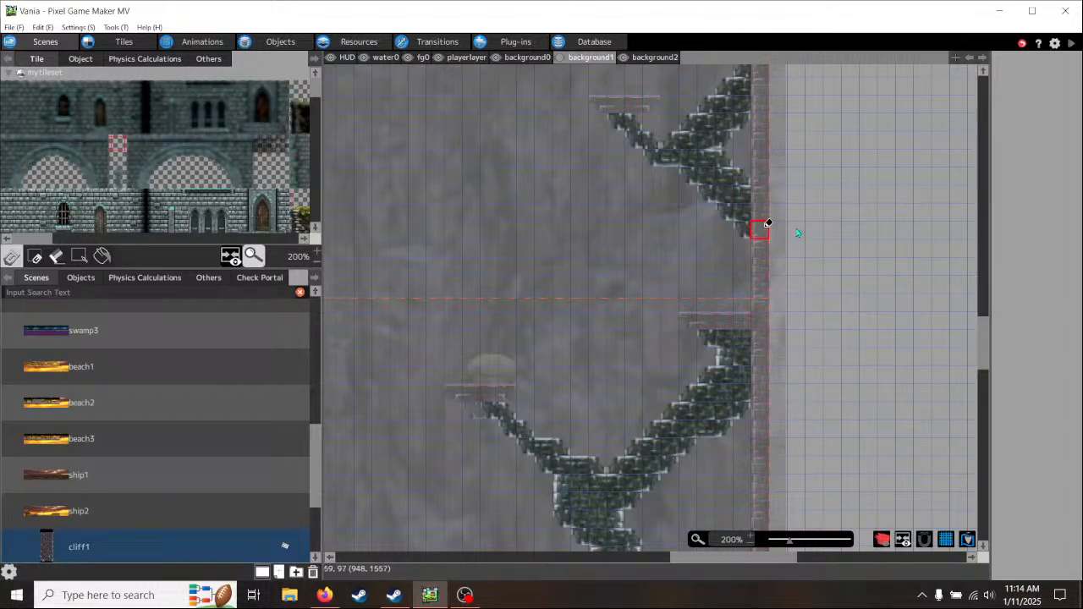
scroll(818, 229, "up", 5)
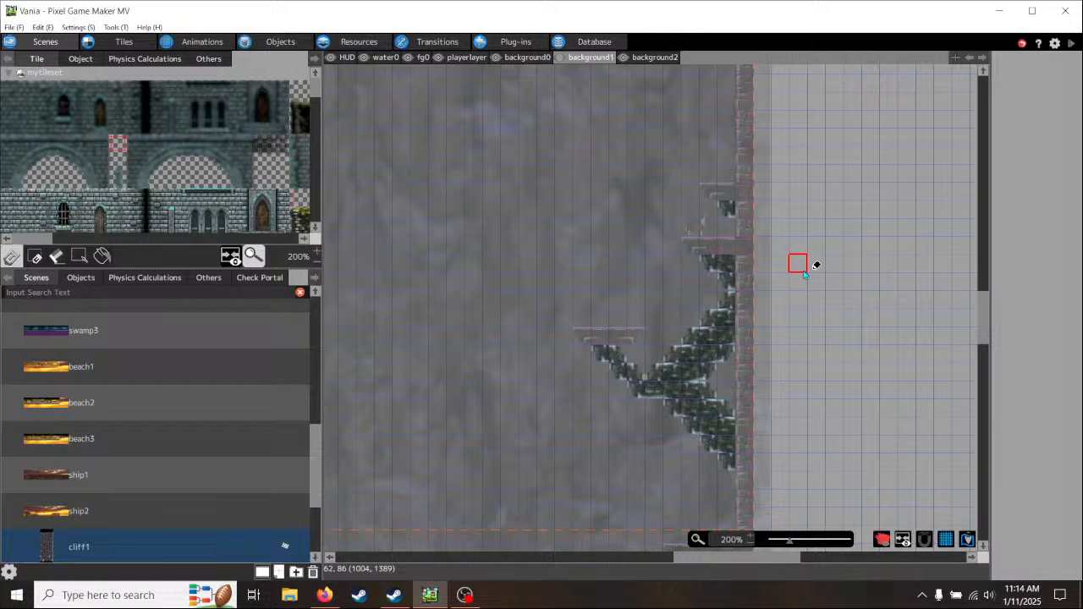
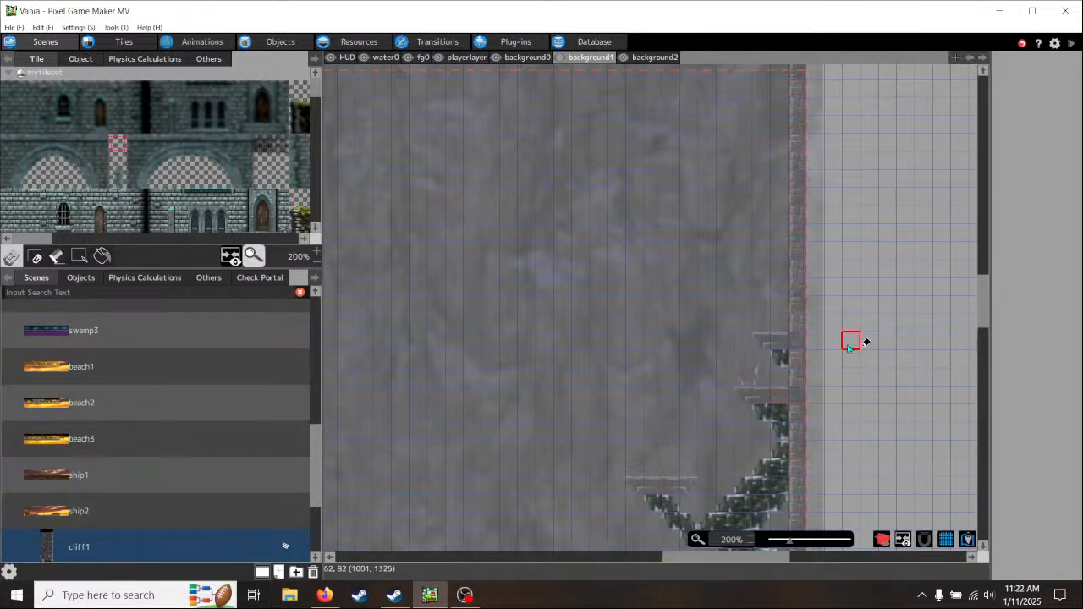
- Place a row of three collision tiles on playerlayer between the lower floating platform and the horse's ledge
middle_click_drag(848, 349, 765, 386)
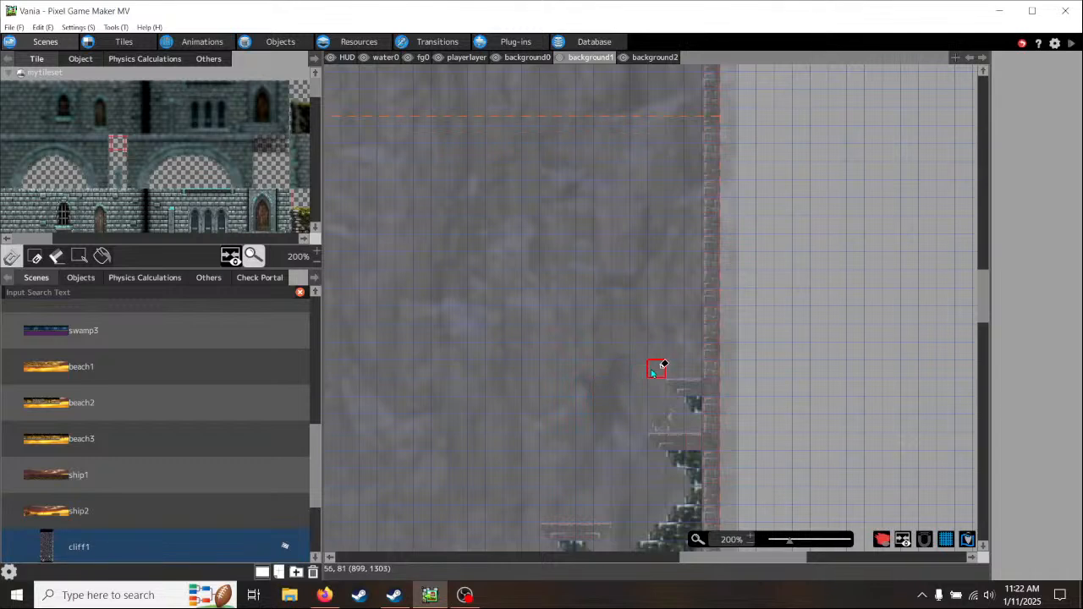
middle_click_drag(572, 413, 716, 311)
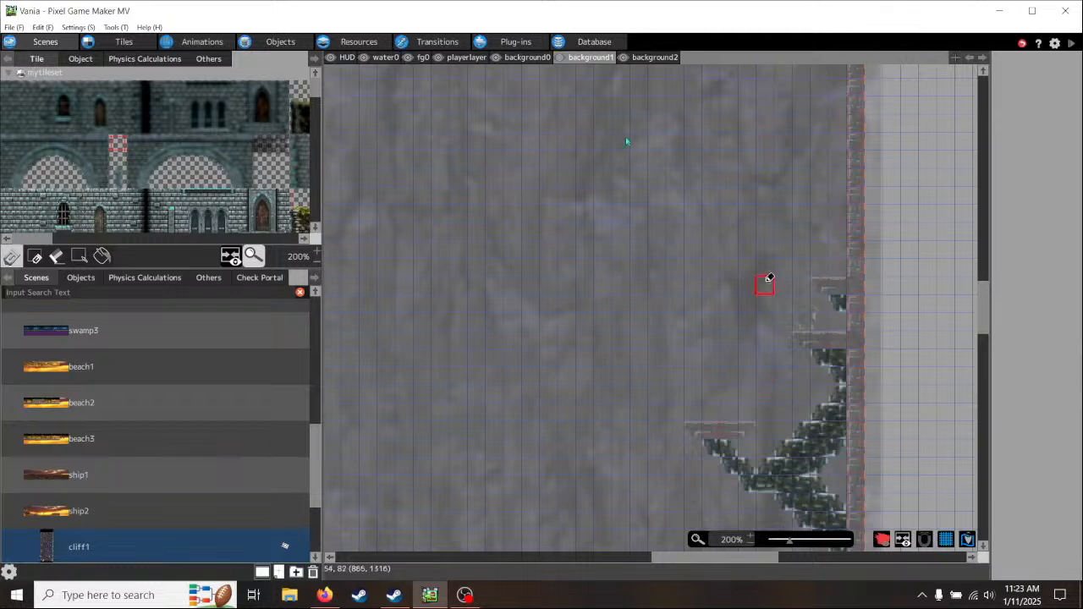
left_click(461, 58)
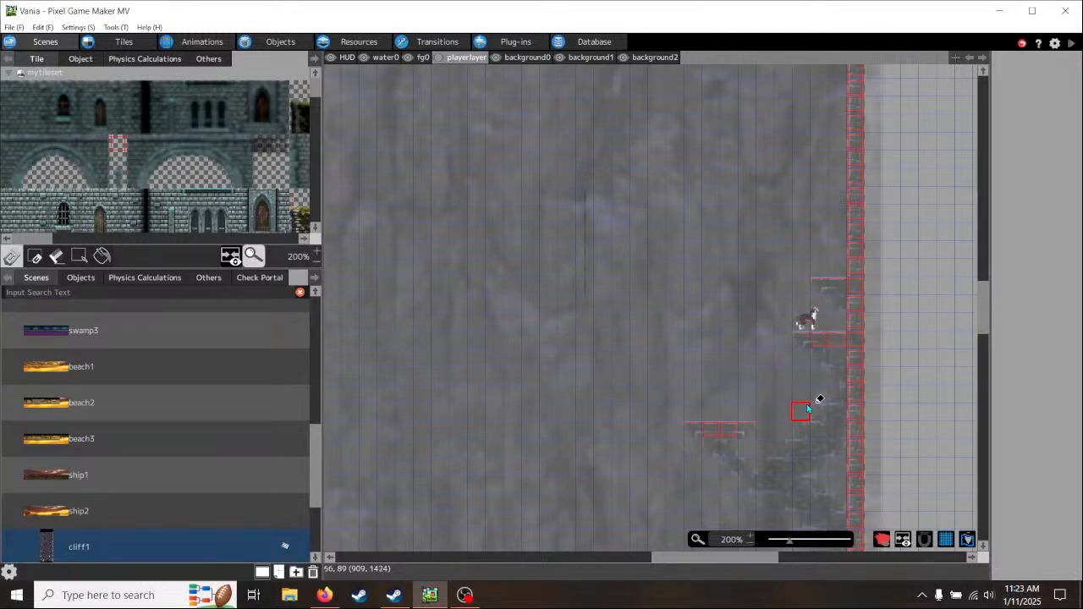
scroll(807, 409, "up", 2)
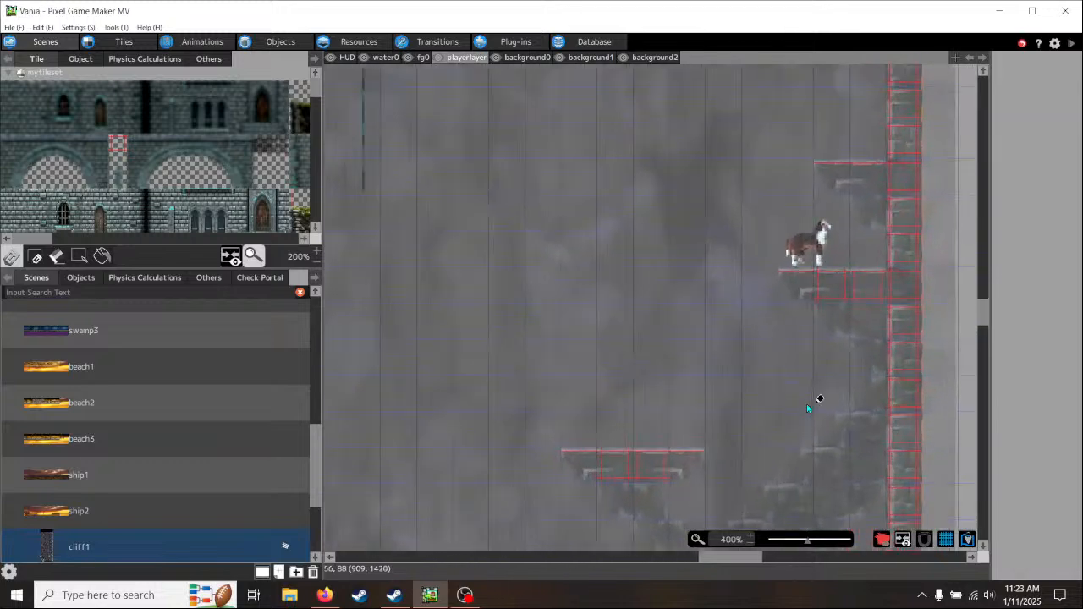
left_click(735, 366)
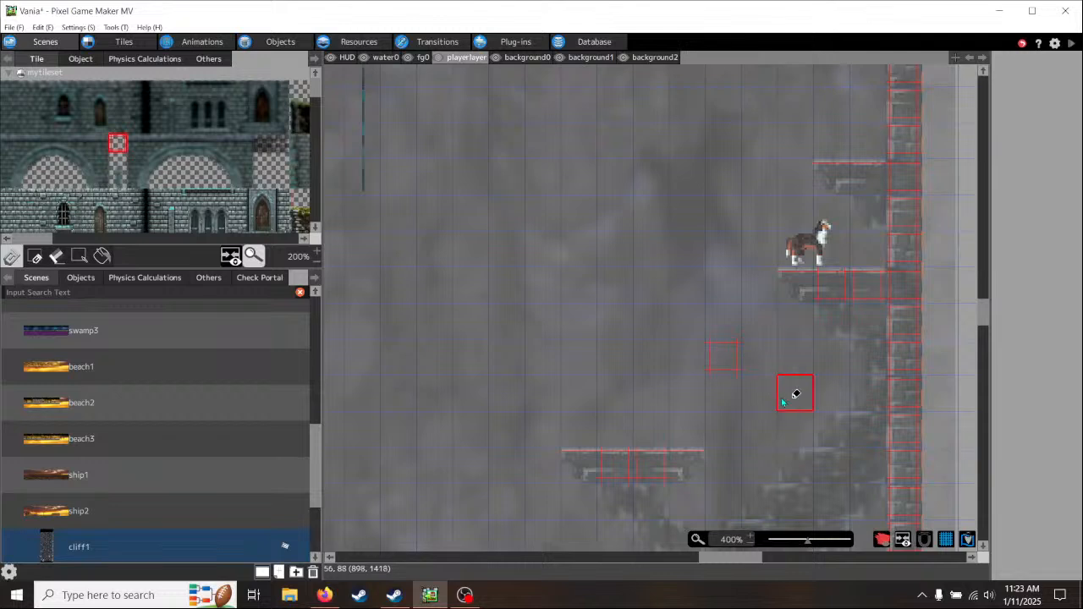
left_click(768, 370)
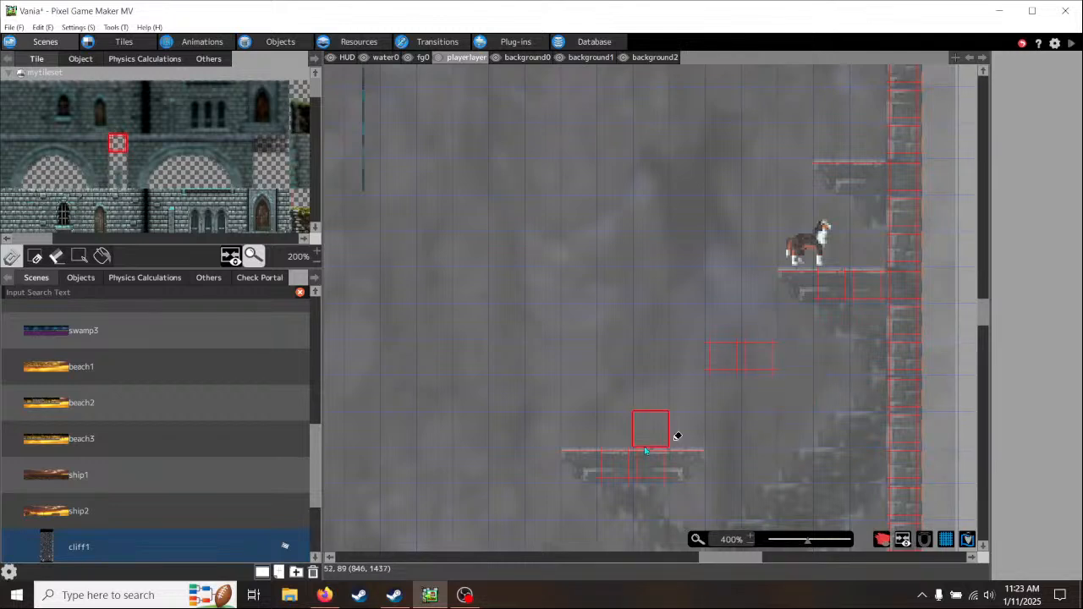
left_click(696, 364)
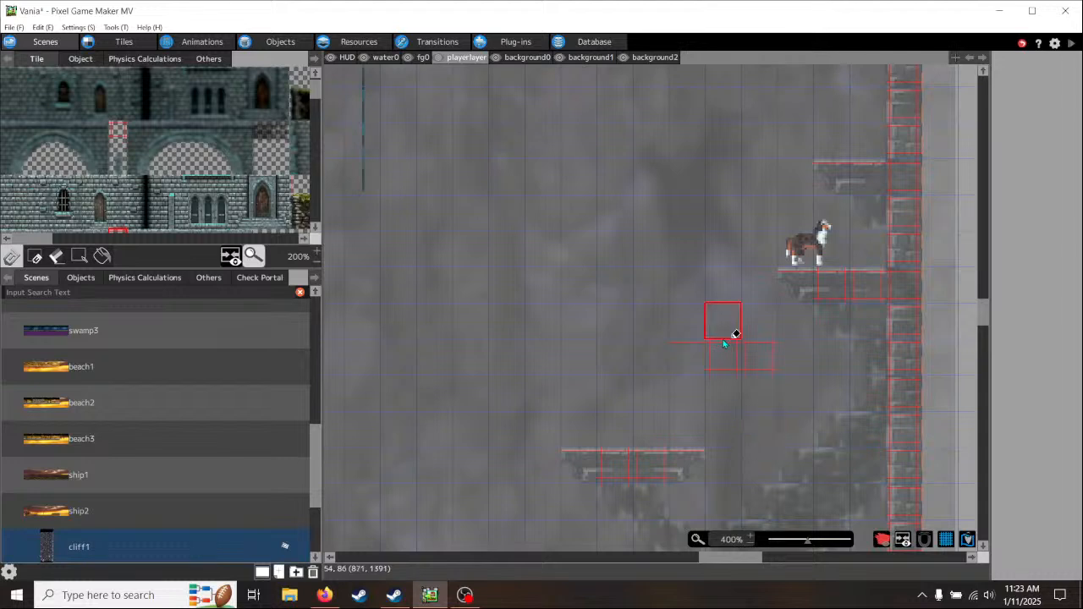
- Paint the brick left end and middle tile of the new platform on background0, sampling tiles from the horse's ledge
left_click(530, 58)
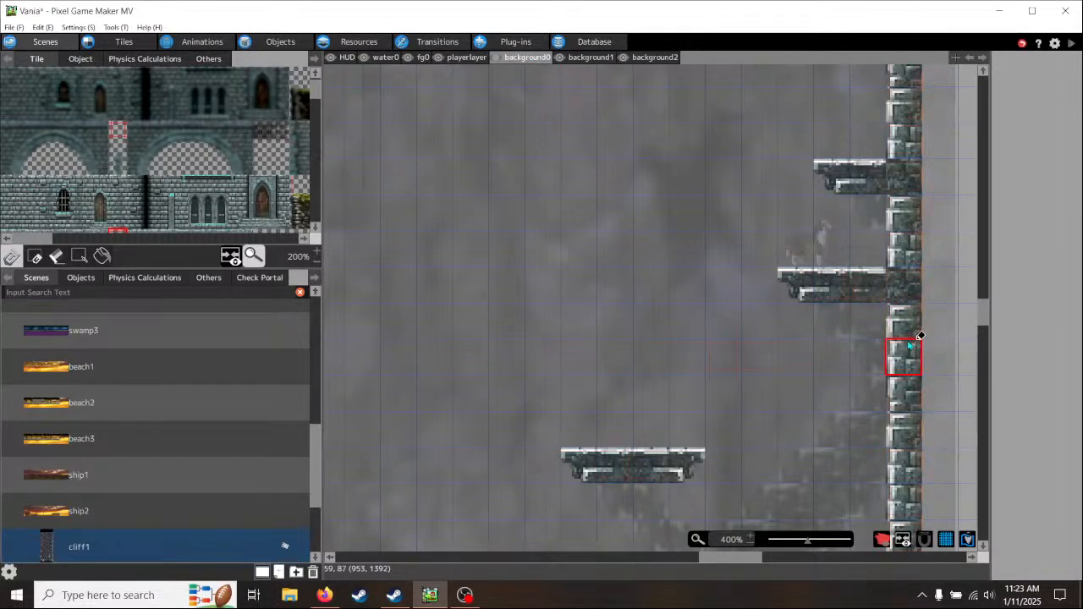
right_click(796, 285)
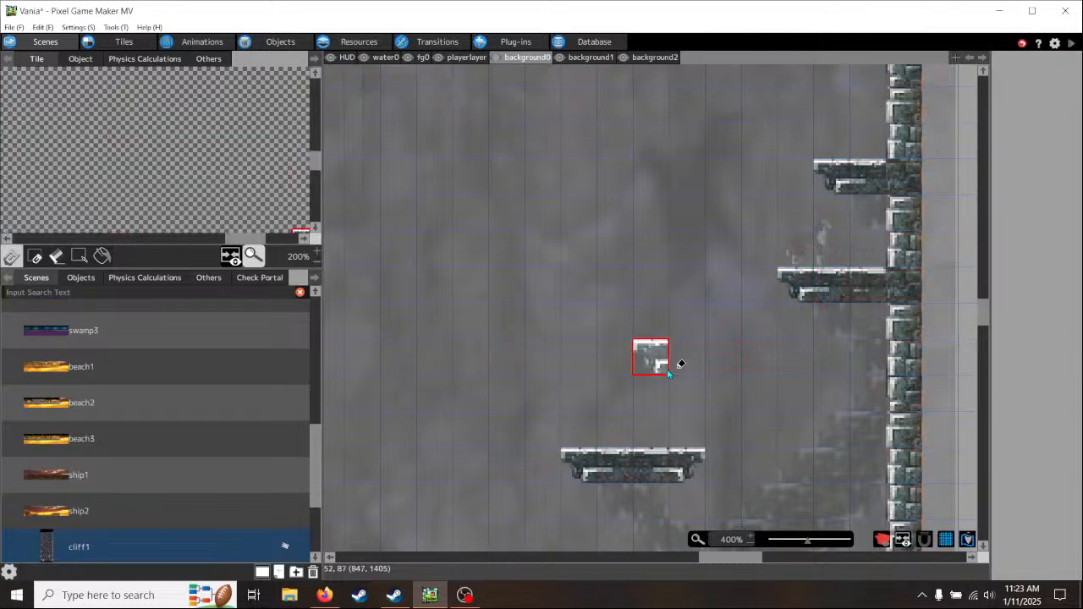
left_click(694, 359)
right_click(846, 287)
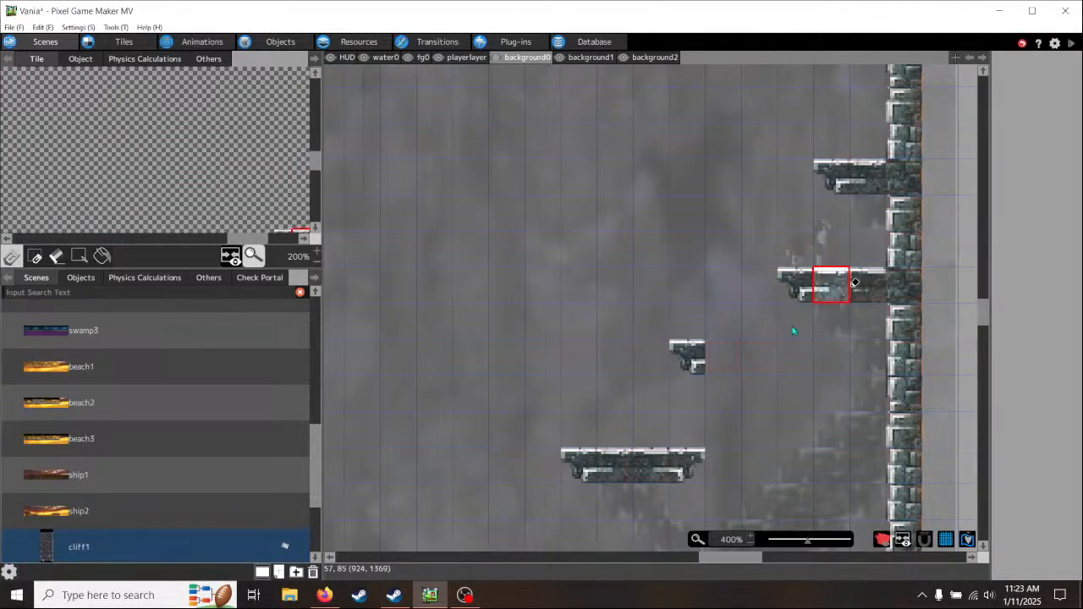
left_click(723, 357)
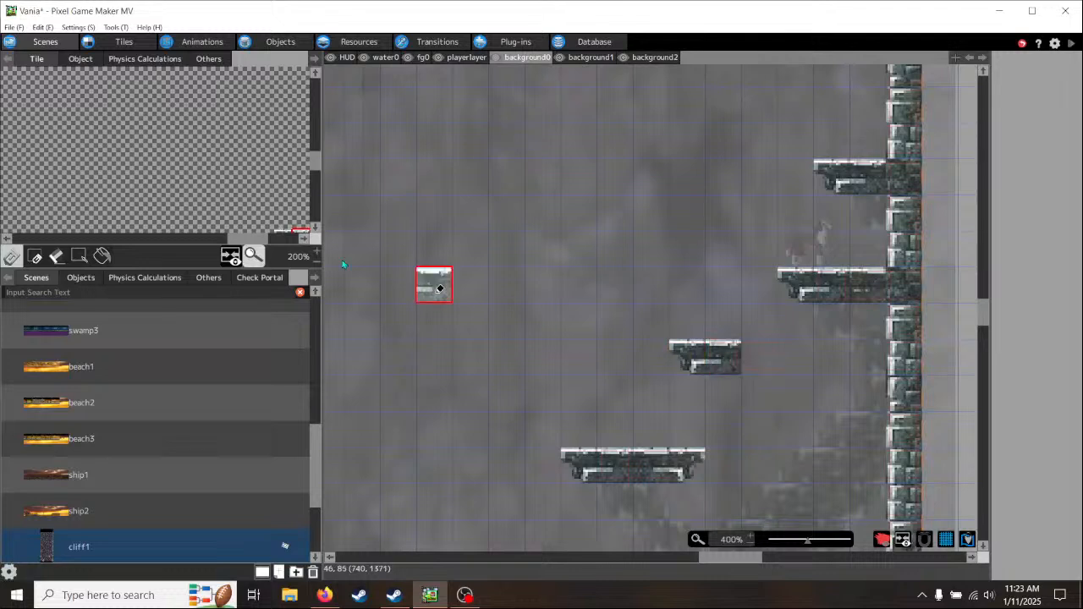
- Finish the new background0 platform at three tiles wide with a right-end brick tile and clear the stray tile beside it
scroll(218, 183, "down", 1)
left_click_drag(243, 243, 267, 243)
left_click(227, 205)
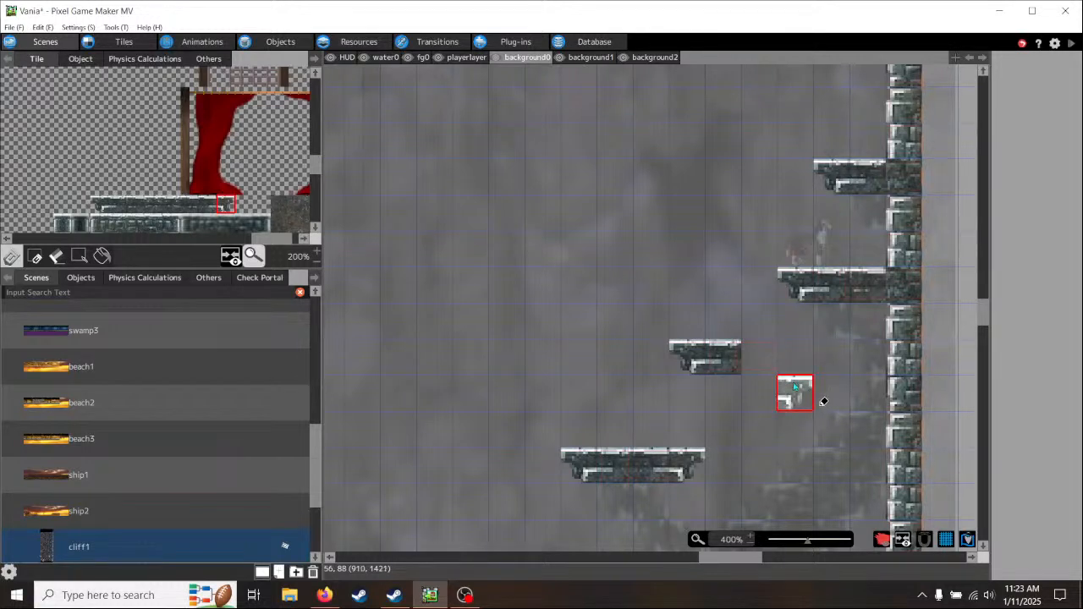
left_click(795, 356)
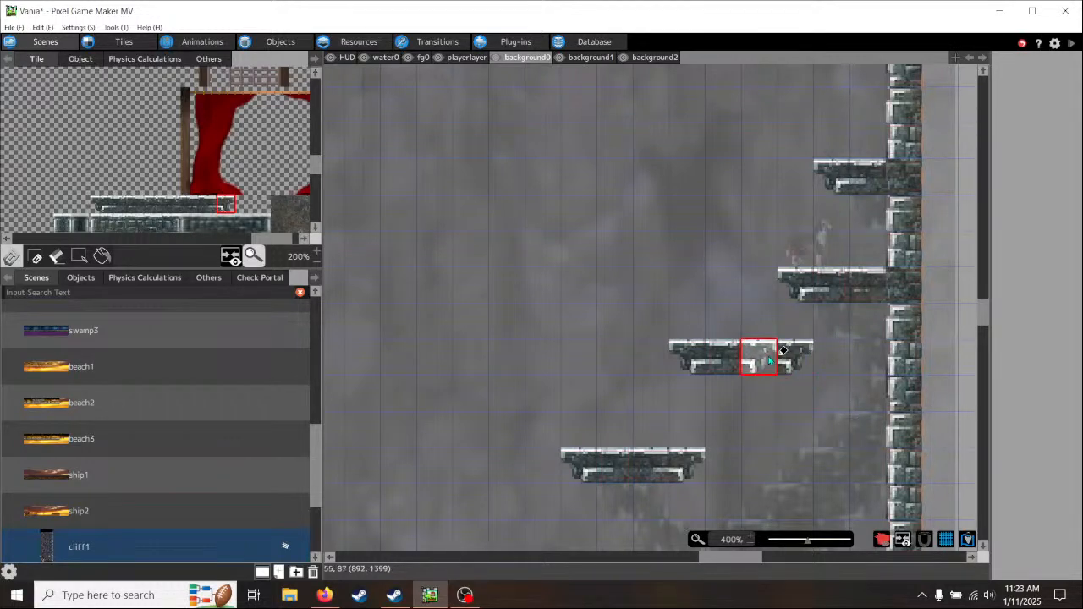
left_click(774, 357)
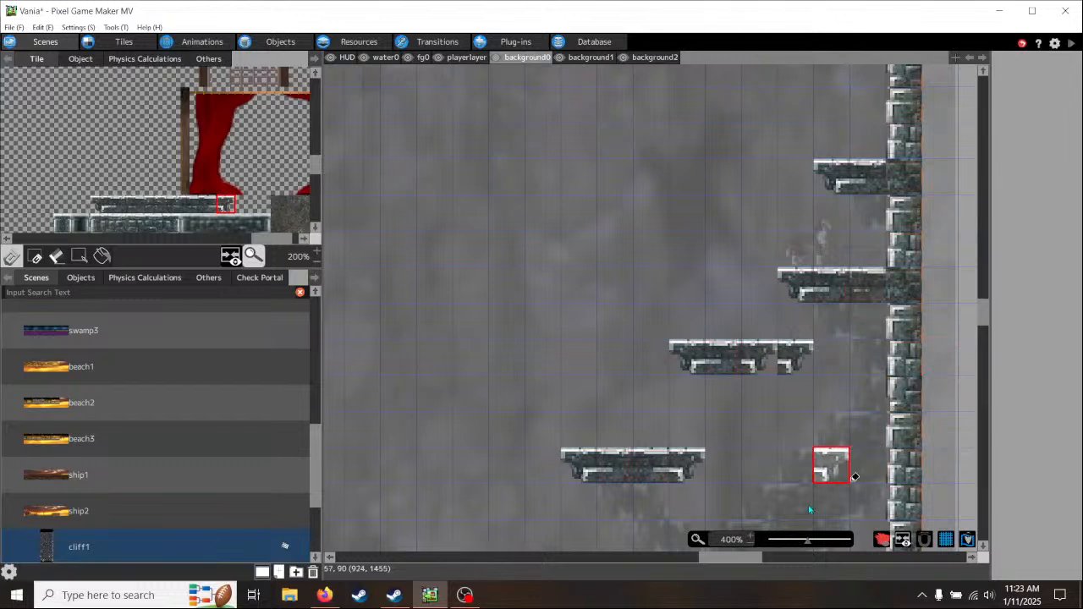
left_click_drag(747, 557, 765, 557)
right_click(611, 357)
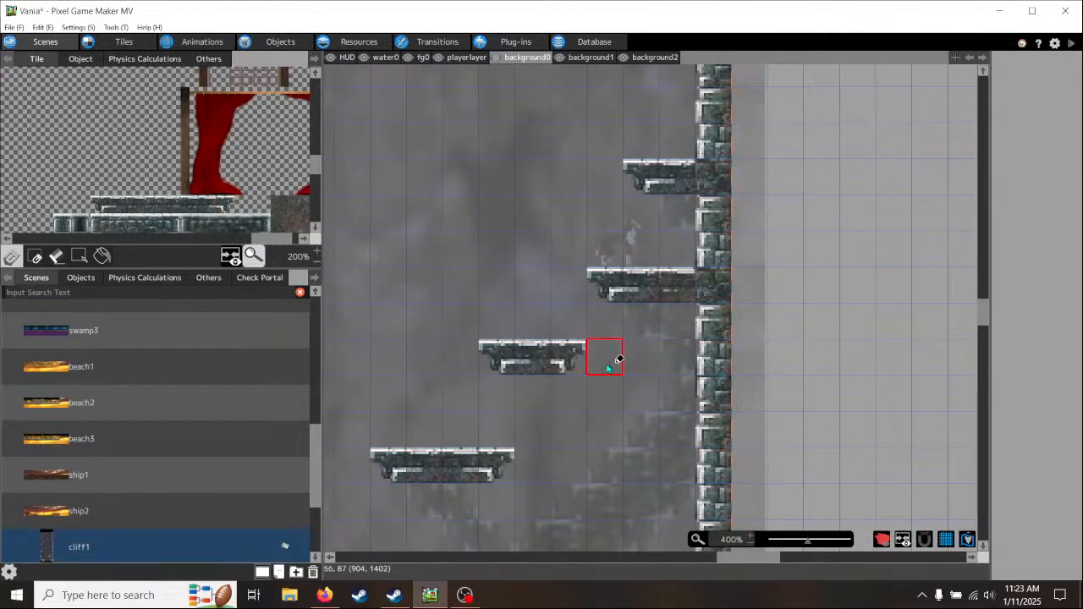
- Replace the collision tile at the new platform's right end on playerlayer to match its tapered brick shape
left_click(466, 56)
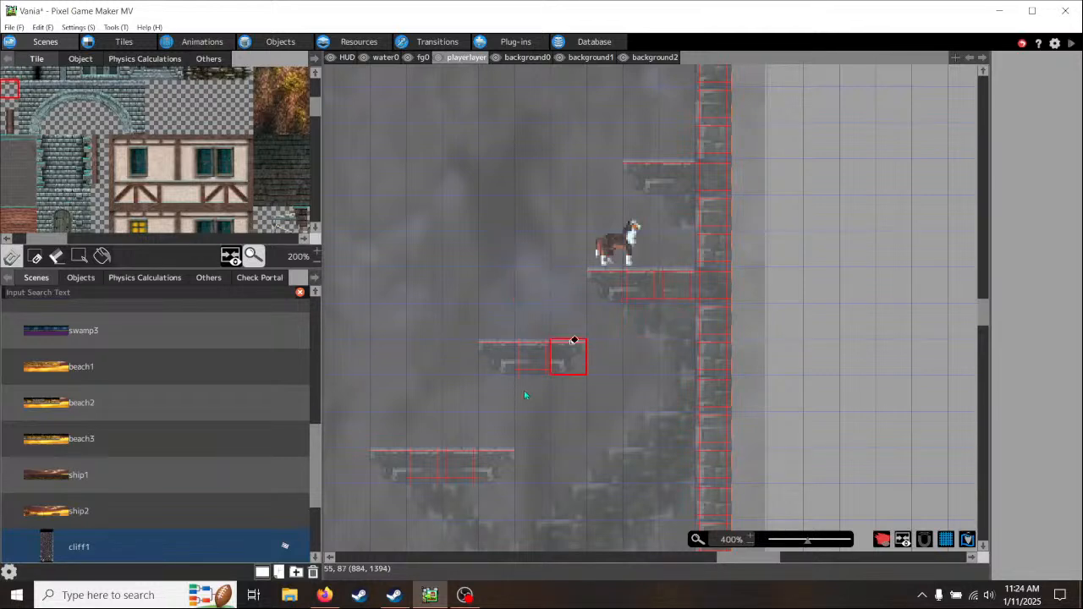
mouse_move(499, 273)
middle_mouse_down()
mouse_move(698, 273)
mouse_move(565, 352)
middle_mouse_up()
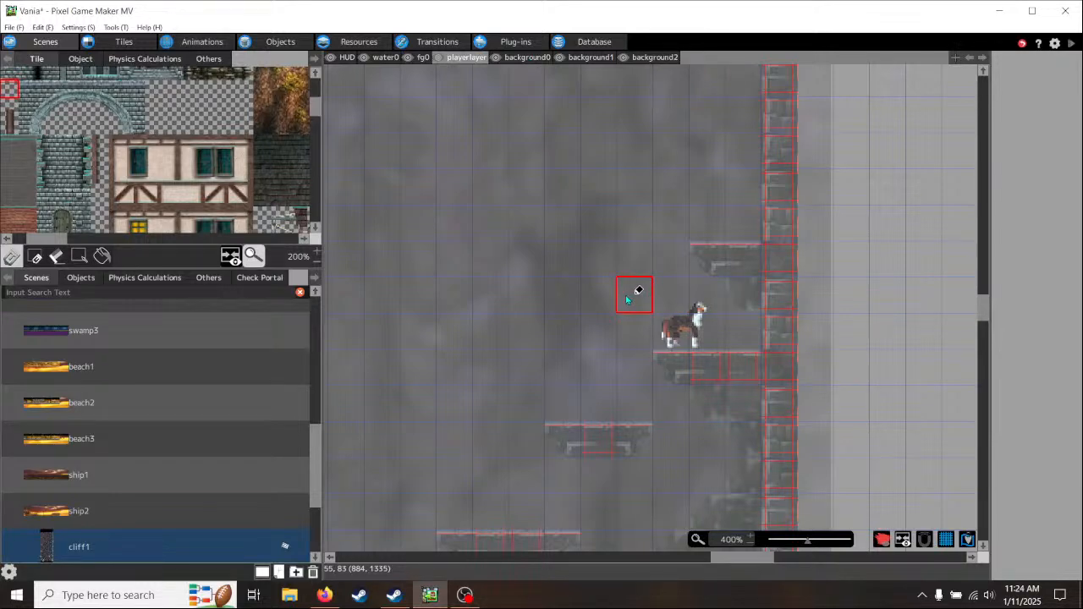
scroll(626, 299, "down", 1)
scroll(626, 298, "down", 1)
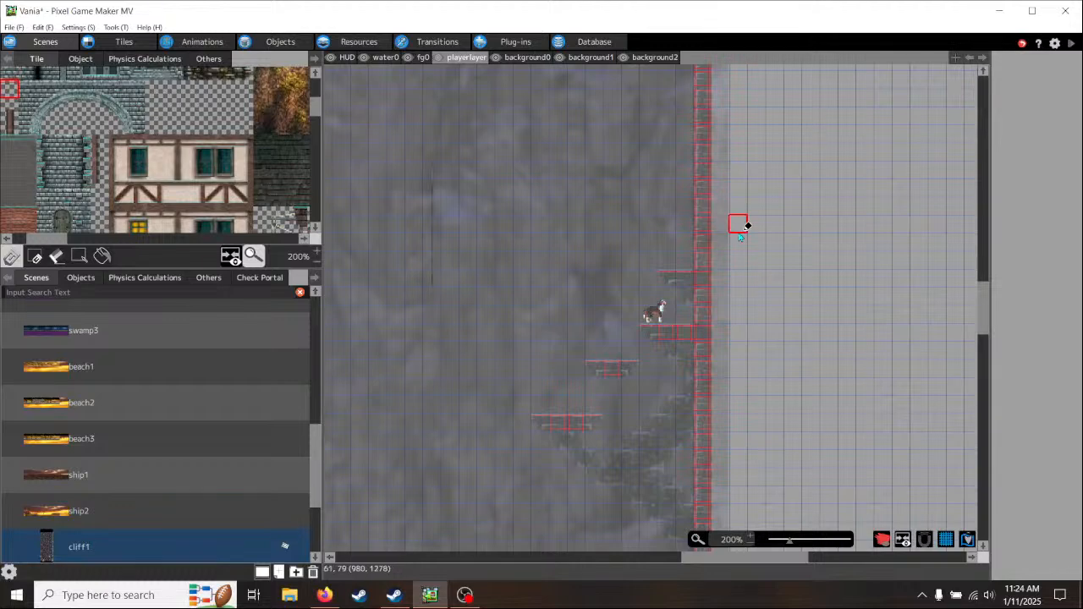
- Examine the ledge spacing along the wall and the brick supports around the new platform on background1
middle_click_drag(774, 339, 822, 187)
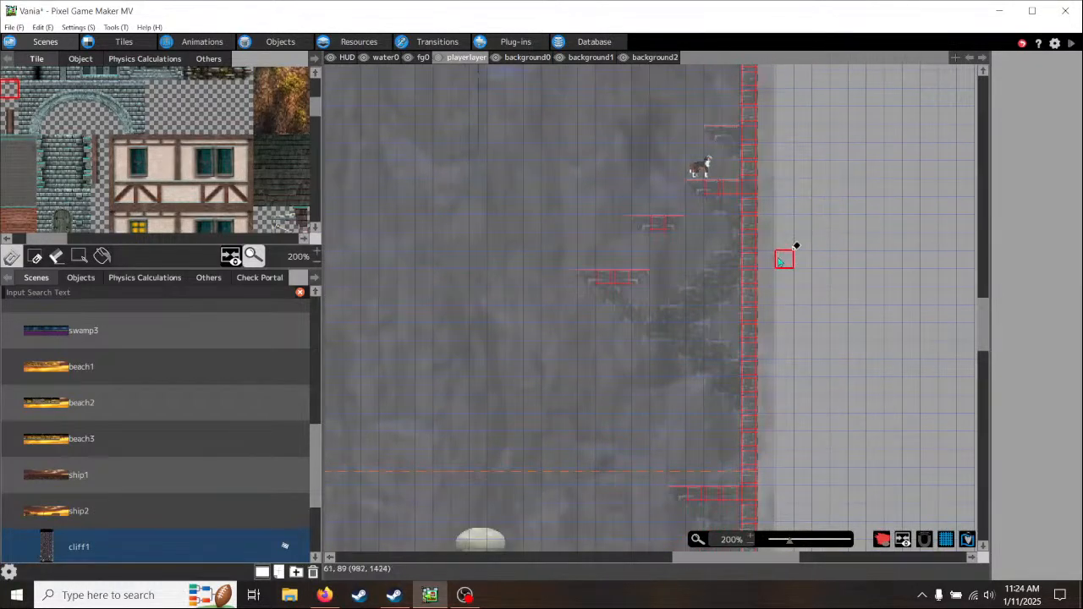
middle_click_drag(697, 242, 650, 338)
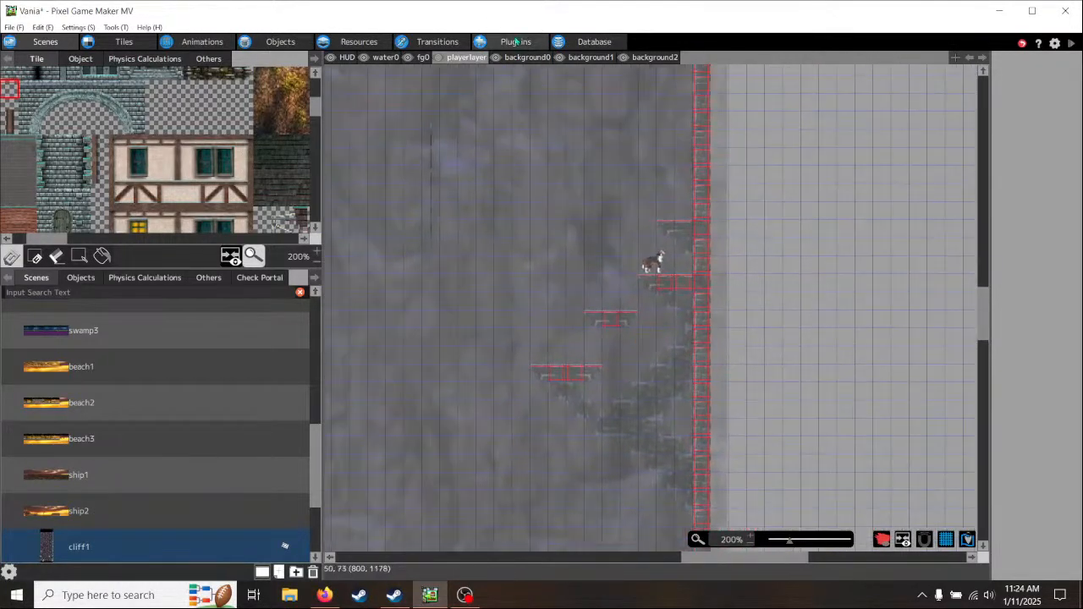
left_click(586, 59)
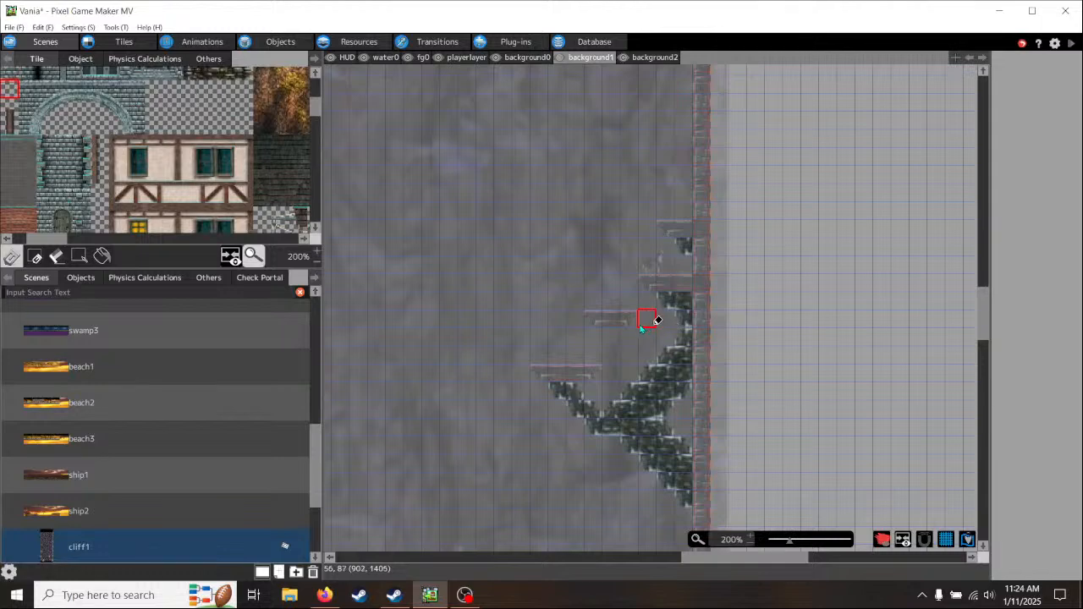
scroll(626, 315, "up", 2)
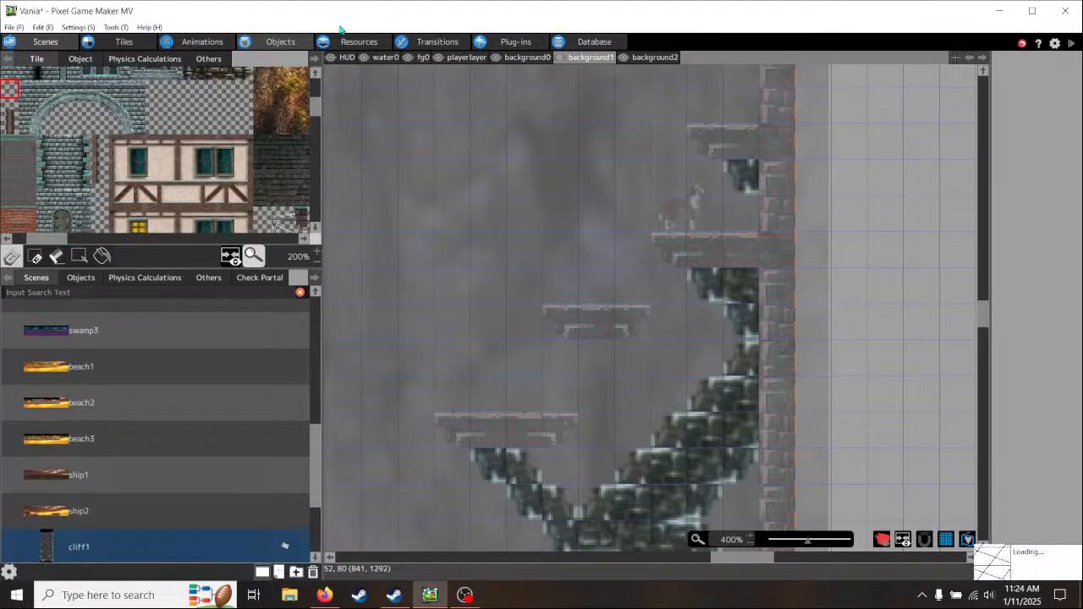
- Open the action program of the _camera object in the system folder of the objects list
left_click(275, 43)
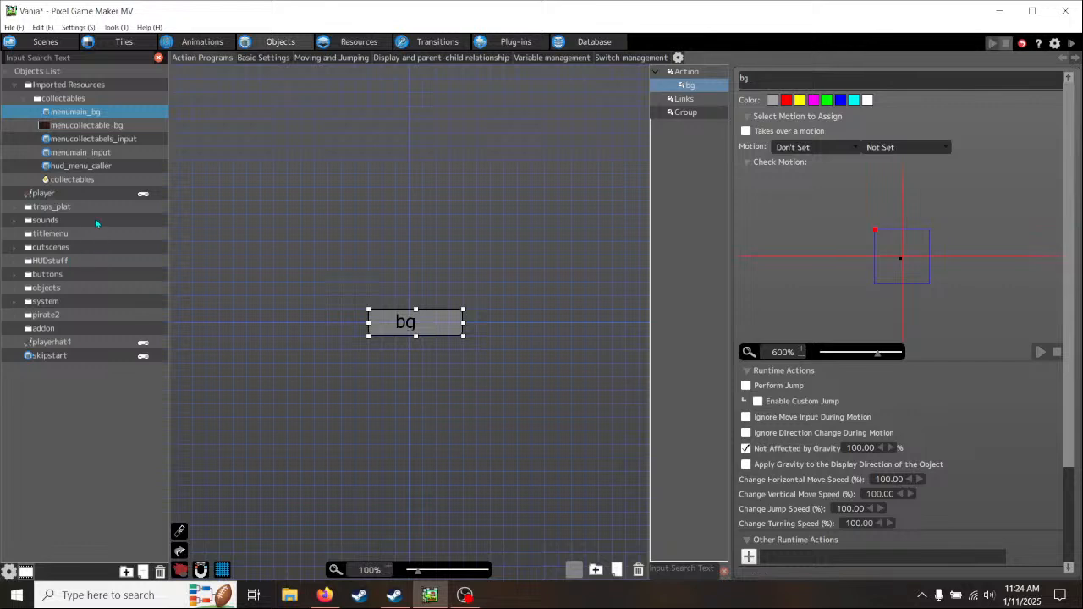
left_click(13, 303)
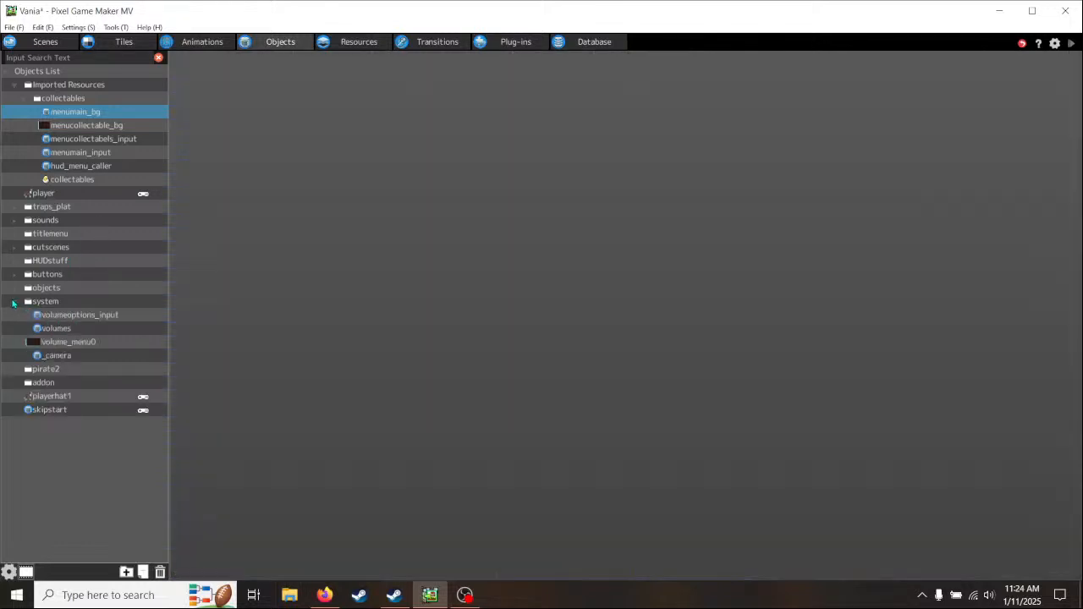
left_click(54, 357)
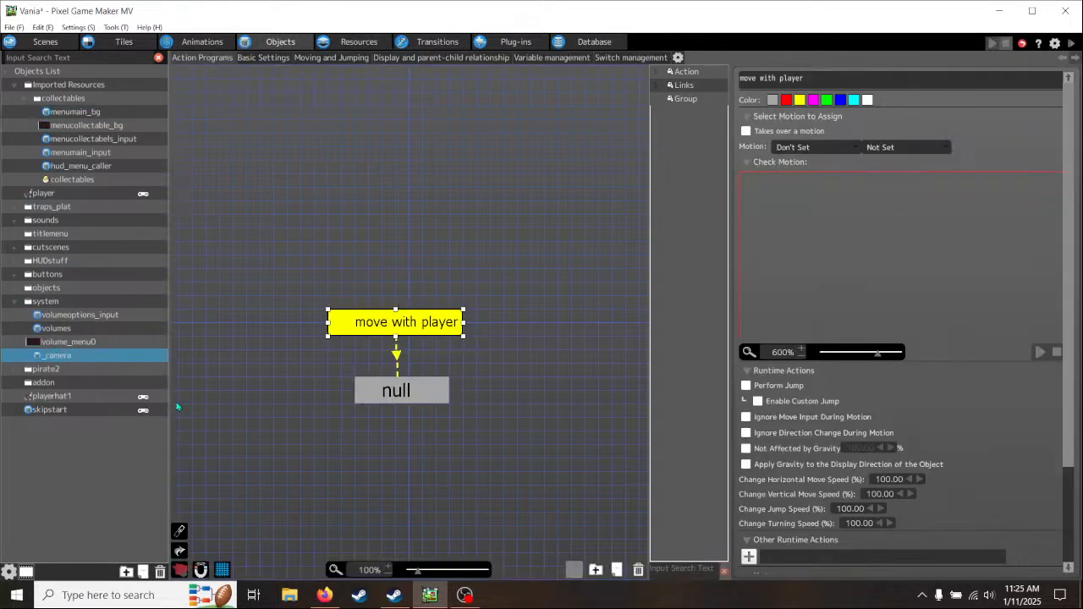
middle_click_drag(487, 450, 437, 355)
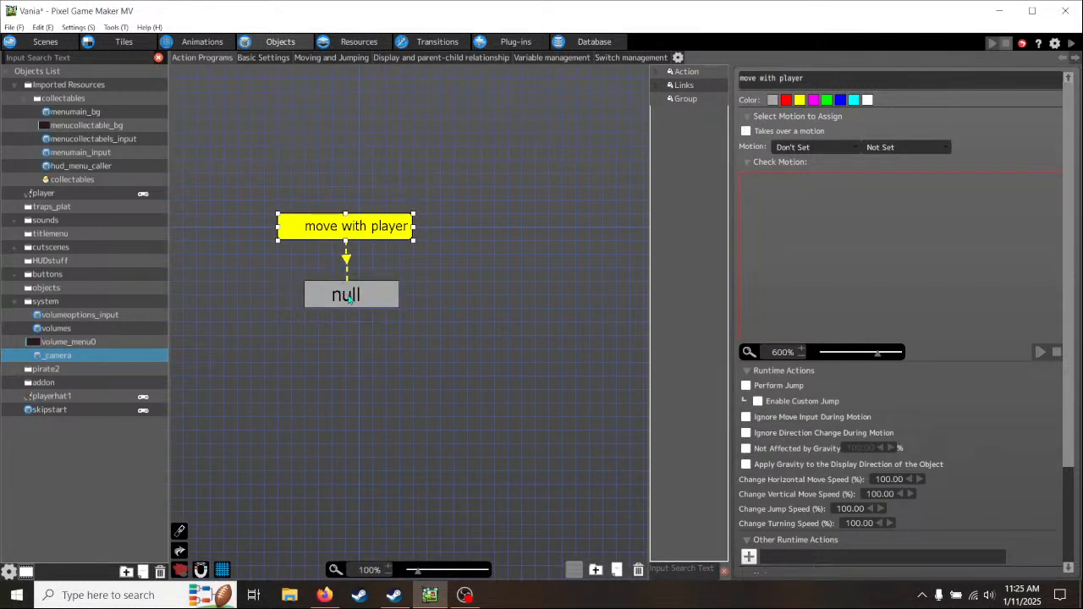
- Move the null action lower beneath "move with player" and straighten the link between them
left_click(349, 299)
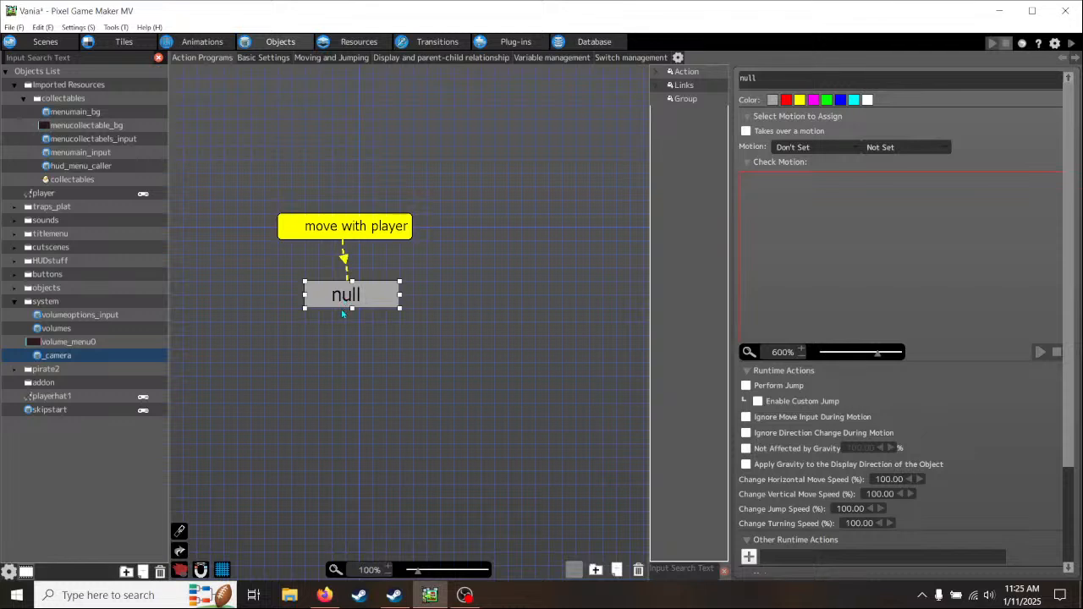
left_click_drag(343, 314, 346, 321)
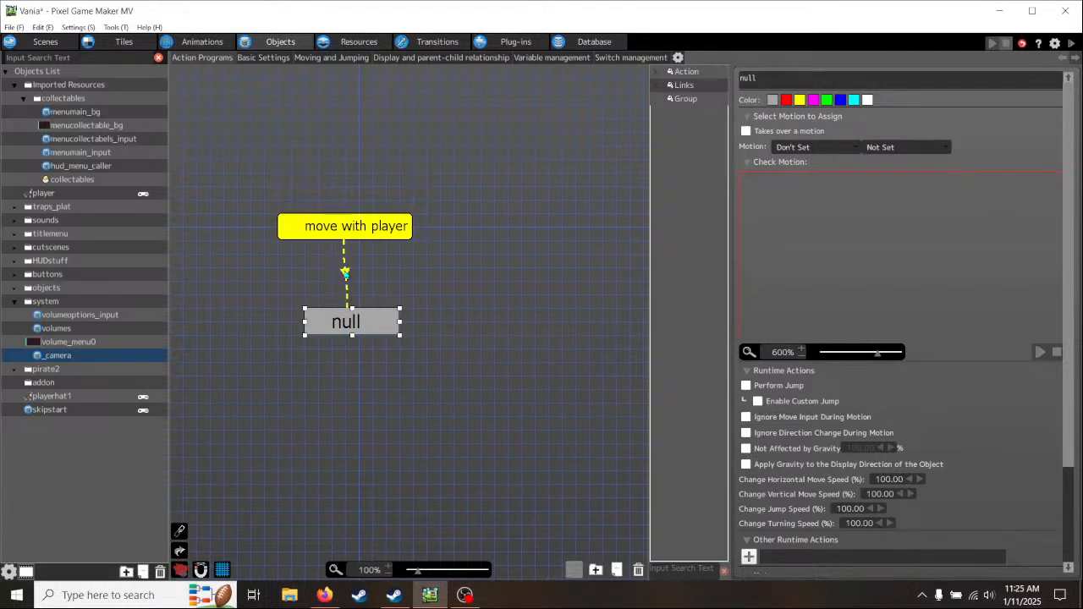
left_click(345, 270)
left_click_drag(344, 243, 347, 243)
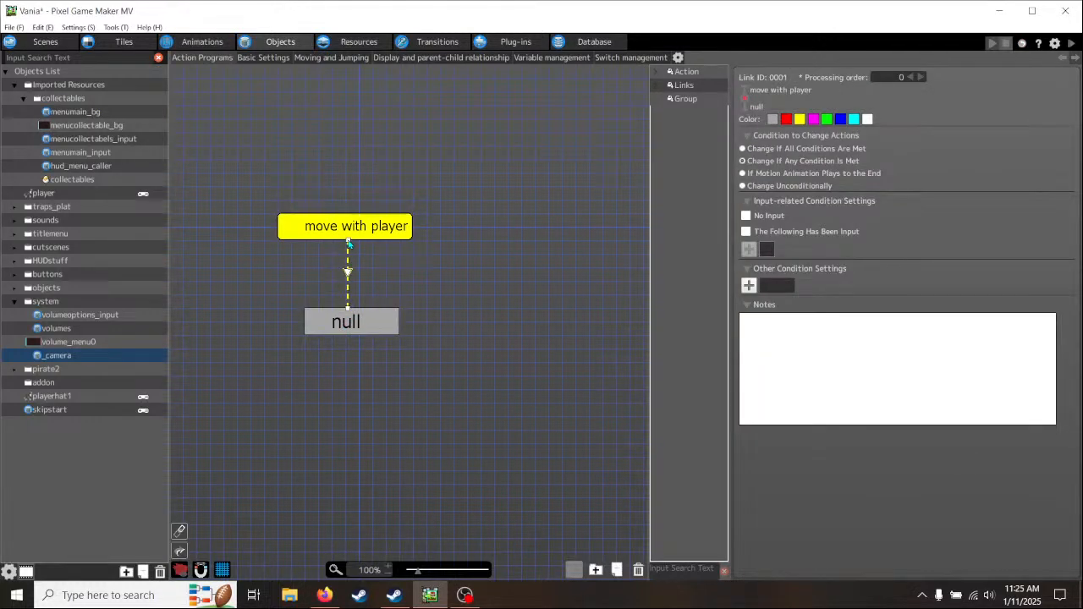
- Look through the action programs of the system folder's volume_menu0, _camera, volumeoptions_input and volumes objects
double_click(66, 357)
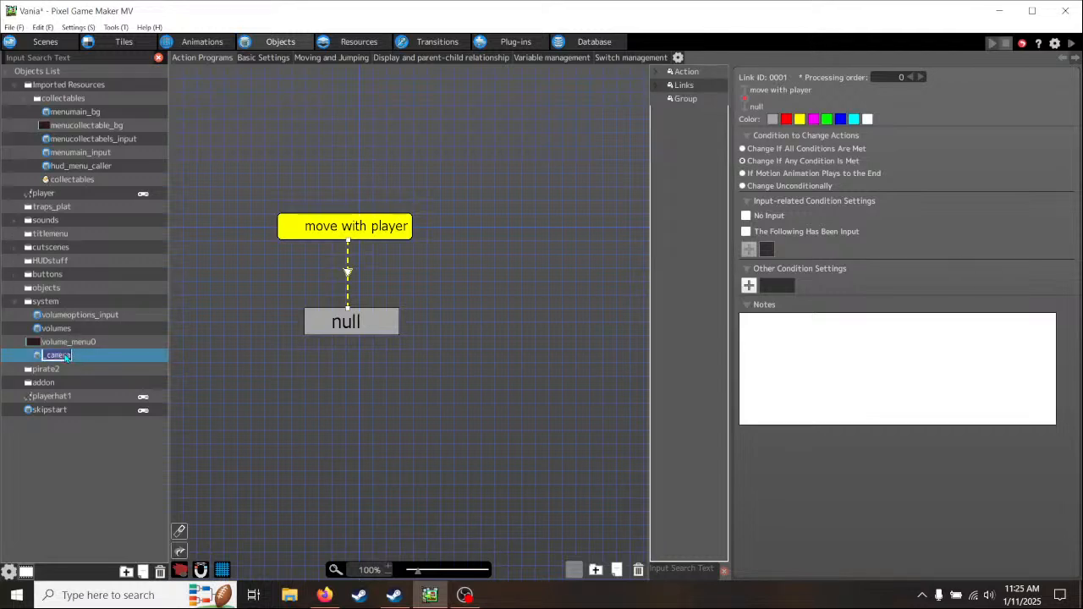
left_click(102, 344)
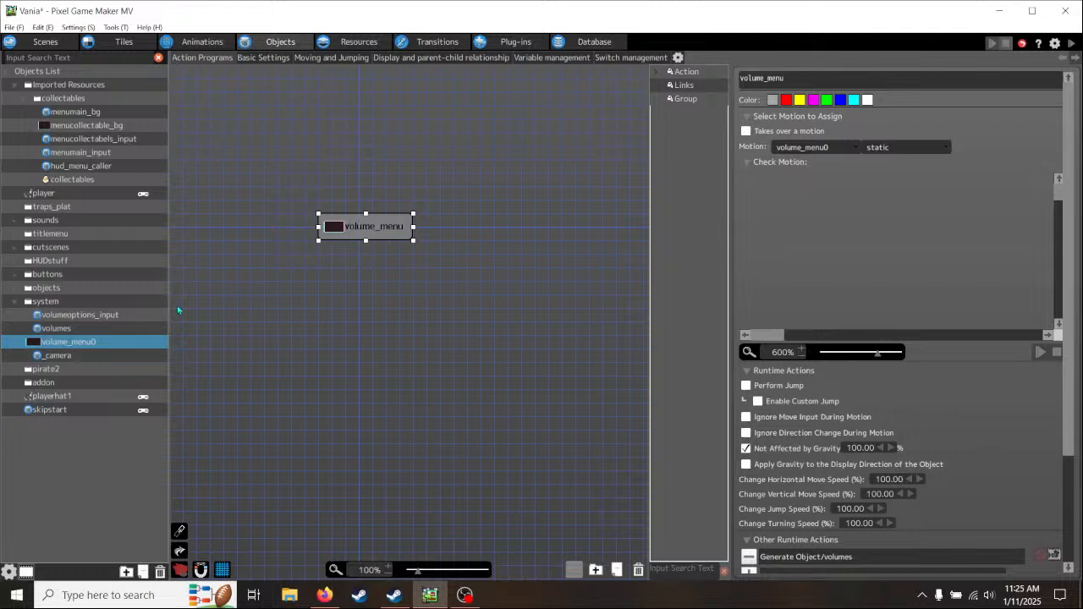
left_click(85, 355)
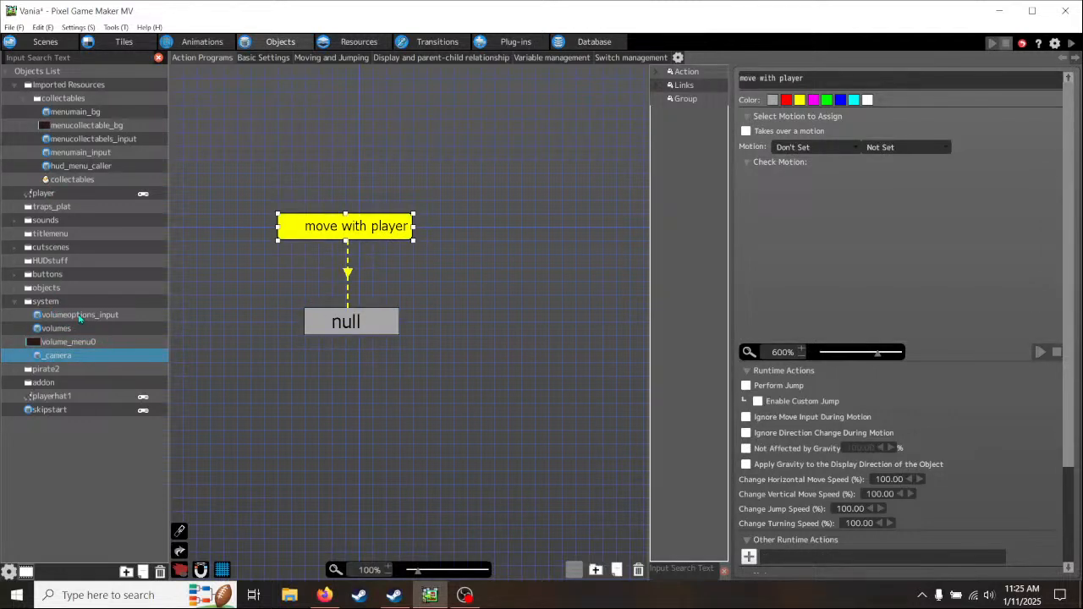
left_click(80, 316)
left_click(57, 329)
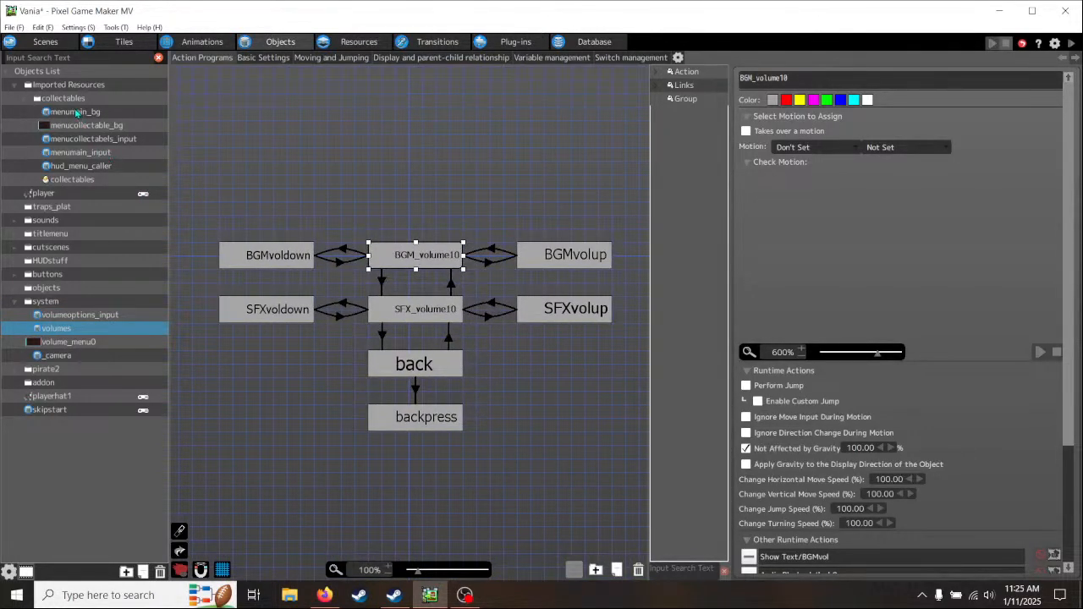
- Open the collectables object and examine the full layout of its linked collectable actions
left_click(66, 180)
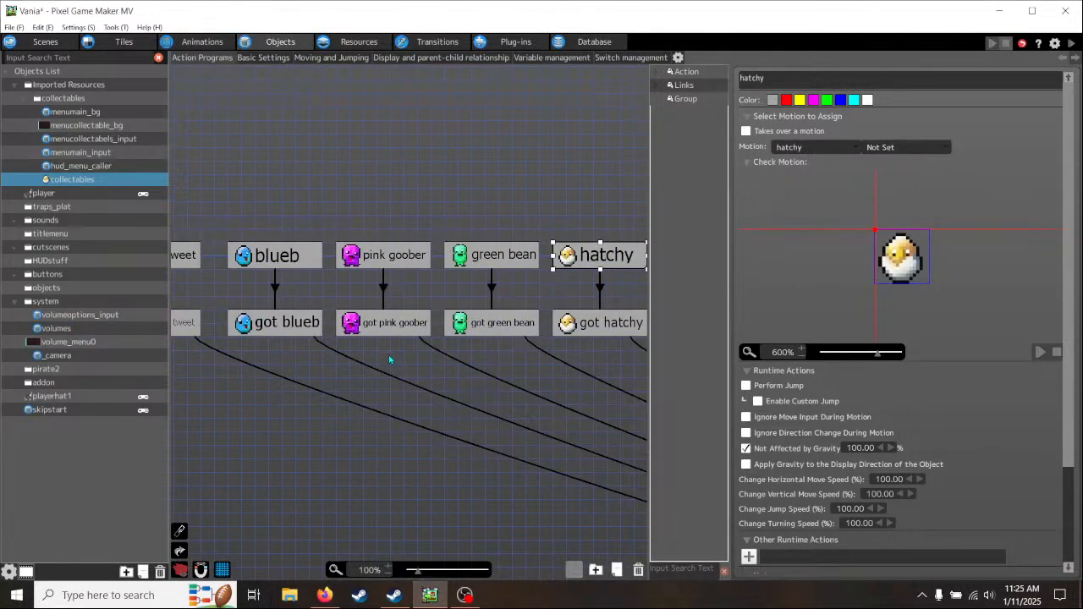
scroll(389, 360, "down", 4)
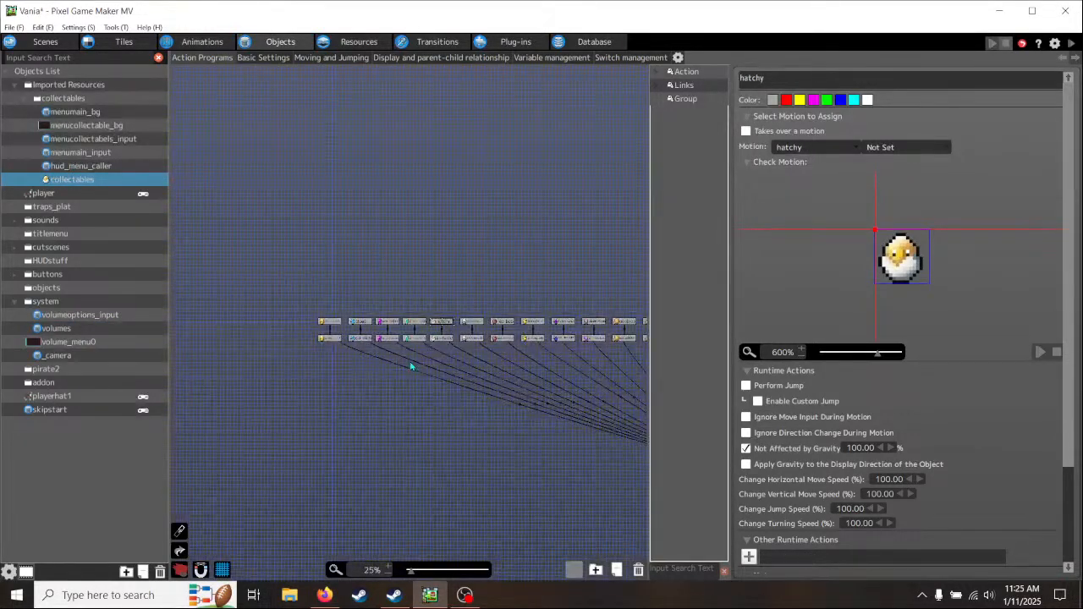
middle_click_drag(526, 444, 240, 443)
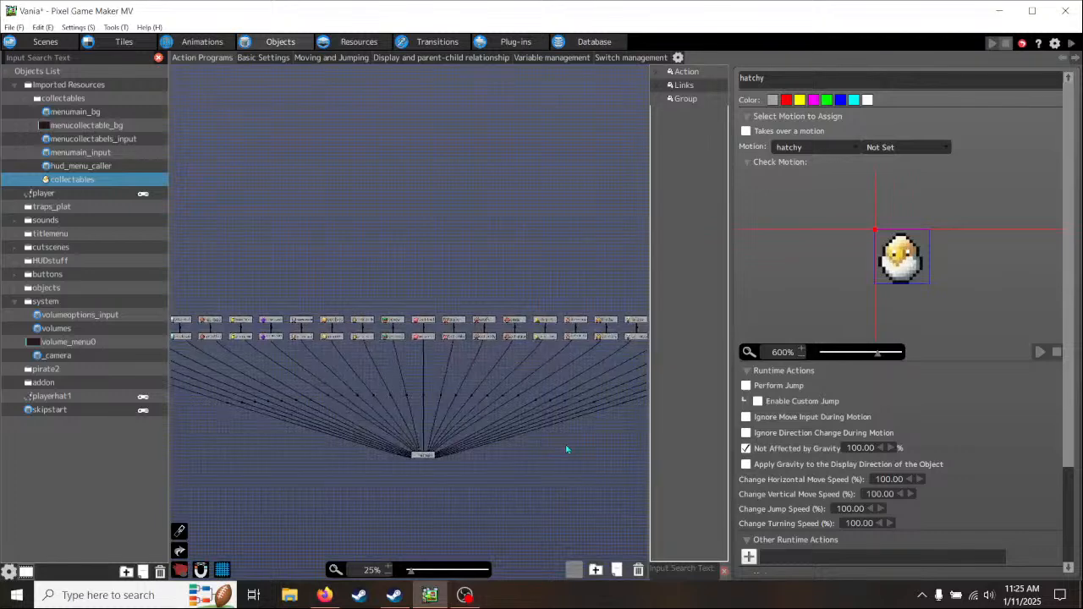
- Open the hud_menu_caller object and examine its waiting input, pause menu and unpause actions
middle_click_drag(567, 450, 249, 452)
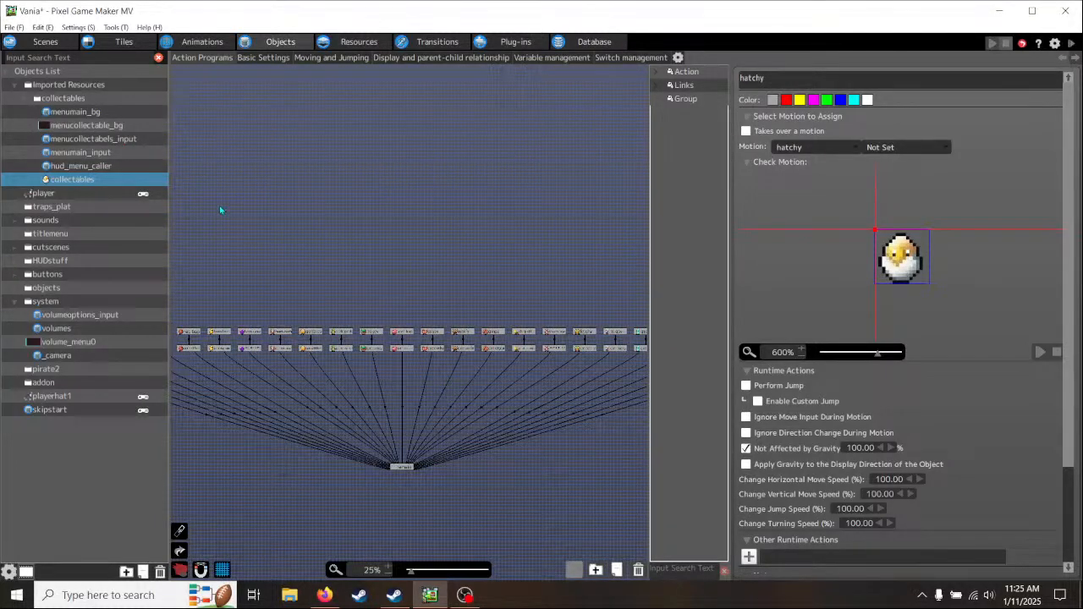
left_click(69, 170)
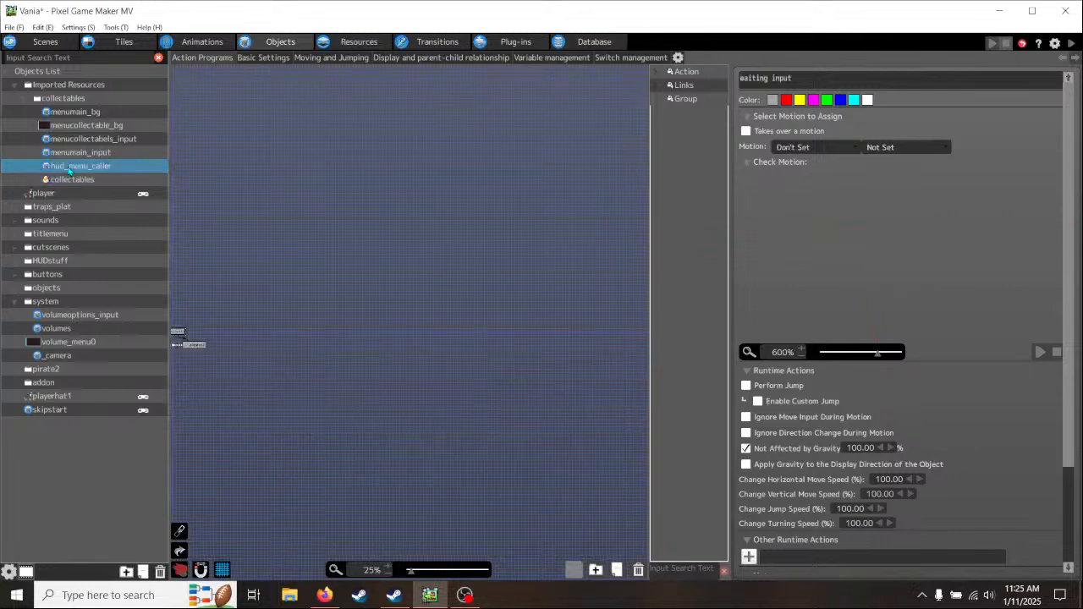
middle_click_drag(226, 349, 404, 306)
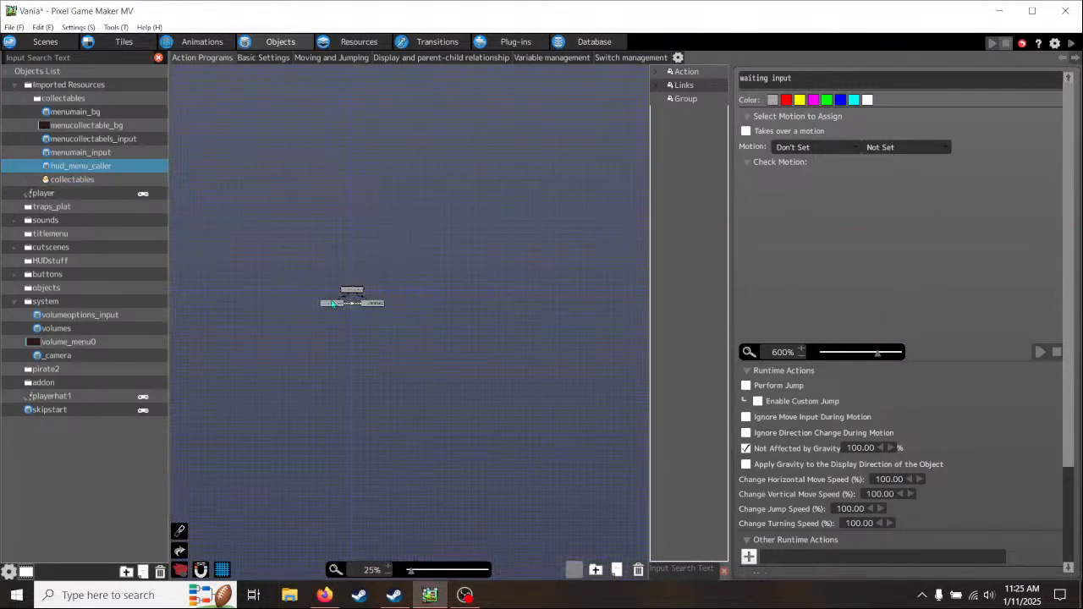
scroll(350, 302, "up", 3)
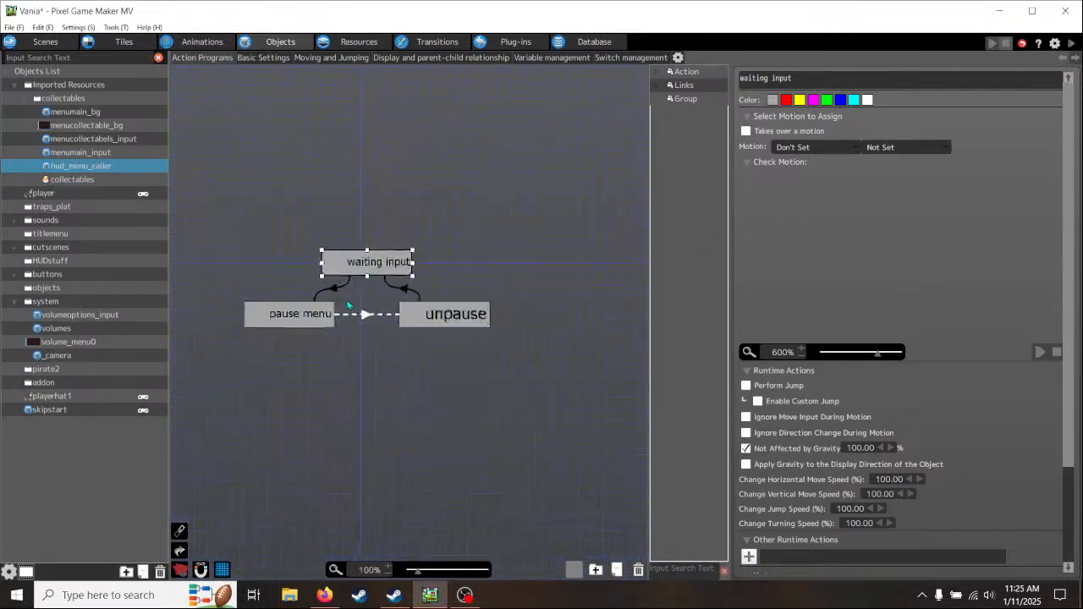
- Look through the action programs of menumain_input, menucollectabels_input and menucollectable_bg in the collectables folder
left_click(93, 155)
middle_click_drag(348, 335, 367, 283)
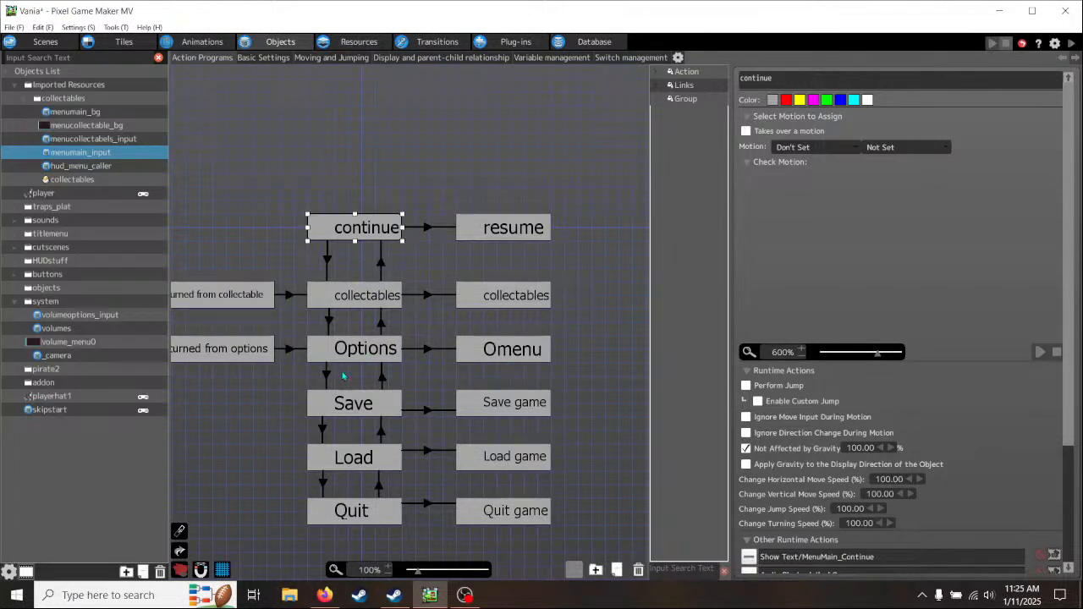
middle_click_drag(270, 422, 332, 344)
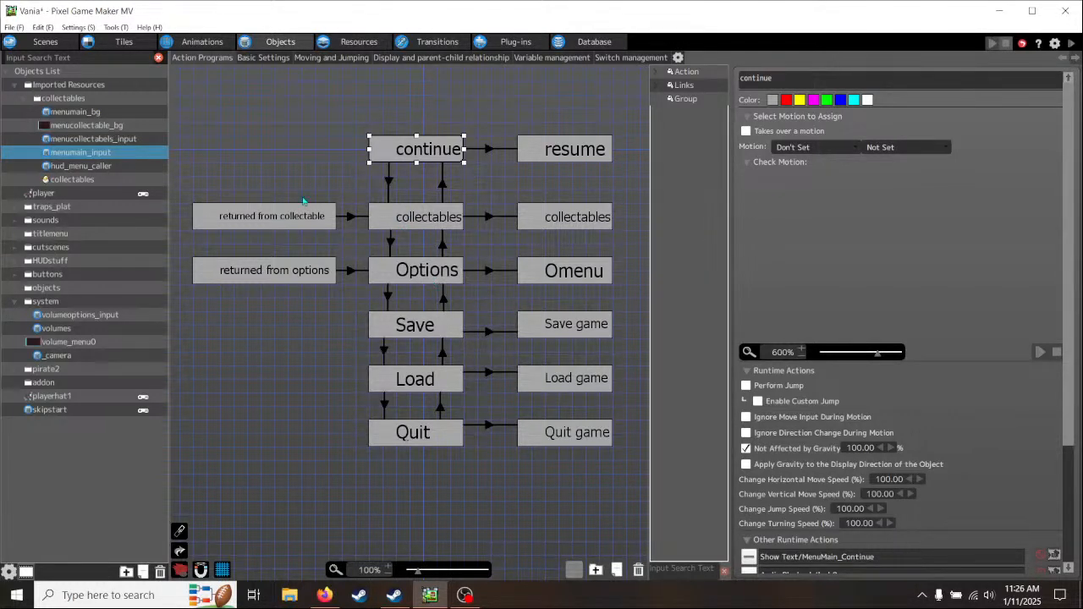
left_click(98, 139)
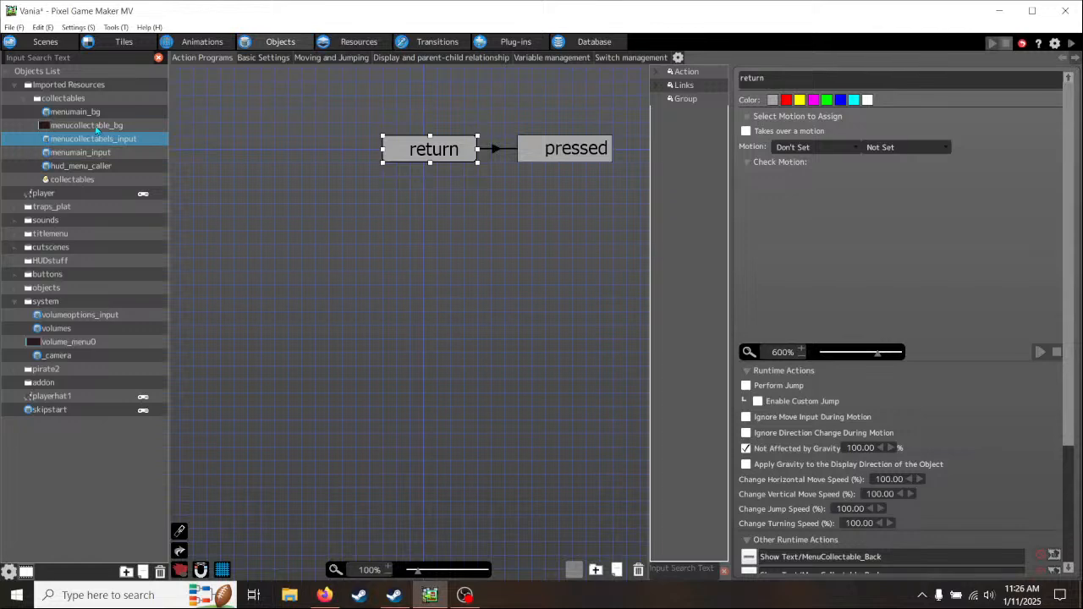
left_click(99, 127)
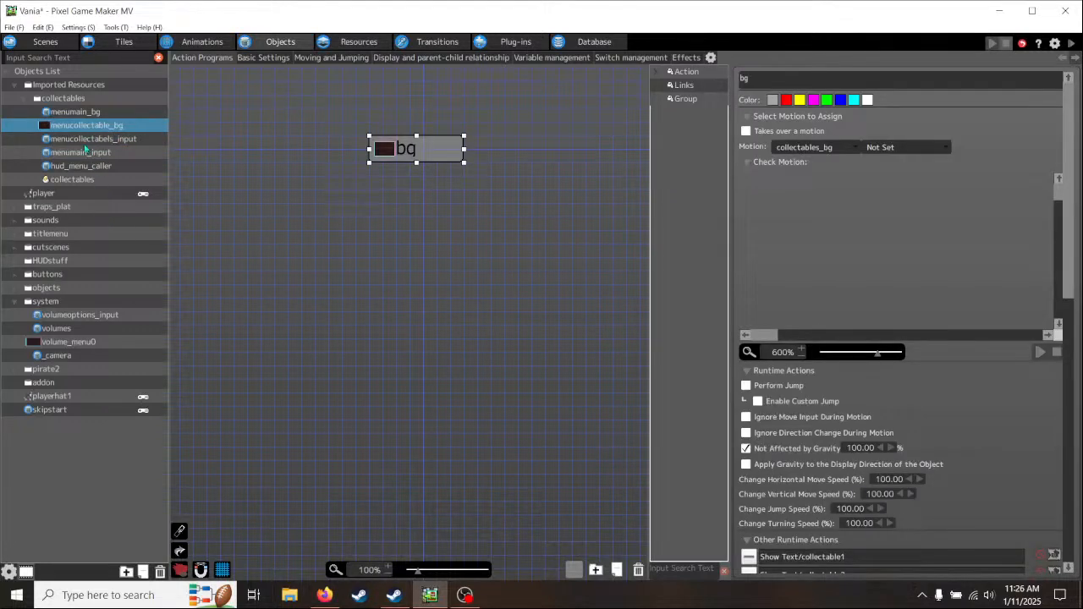
left_click(81, 155)
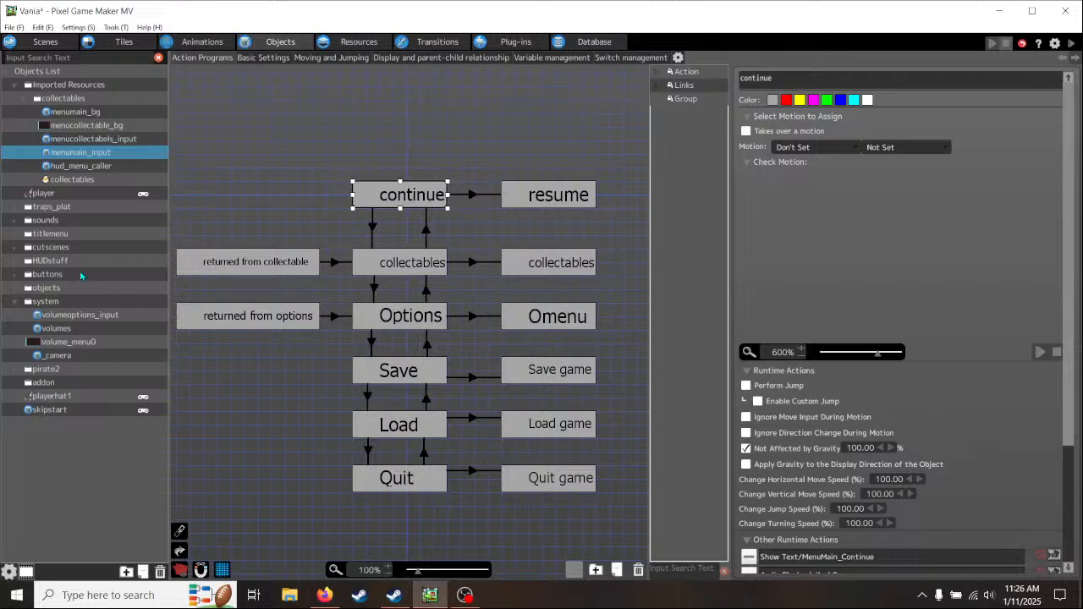
- Expand the titlemenu folder and examine the full action program of its title_control object
left_click(20, 234)
left_click(51, 246)
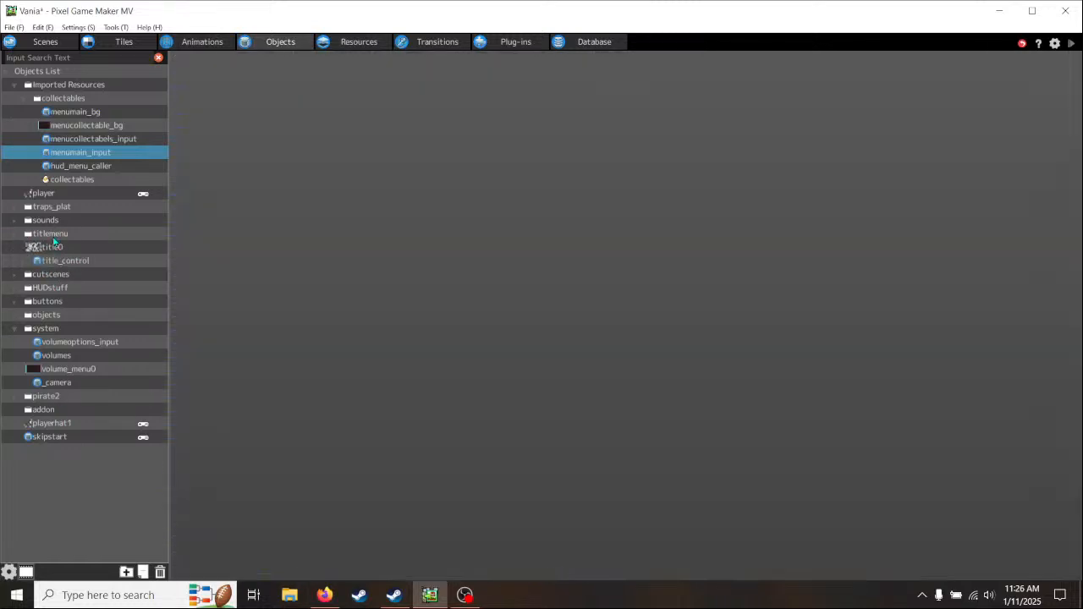
left_click(62, 261)
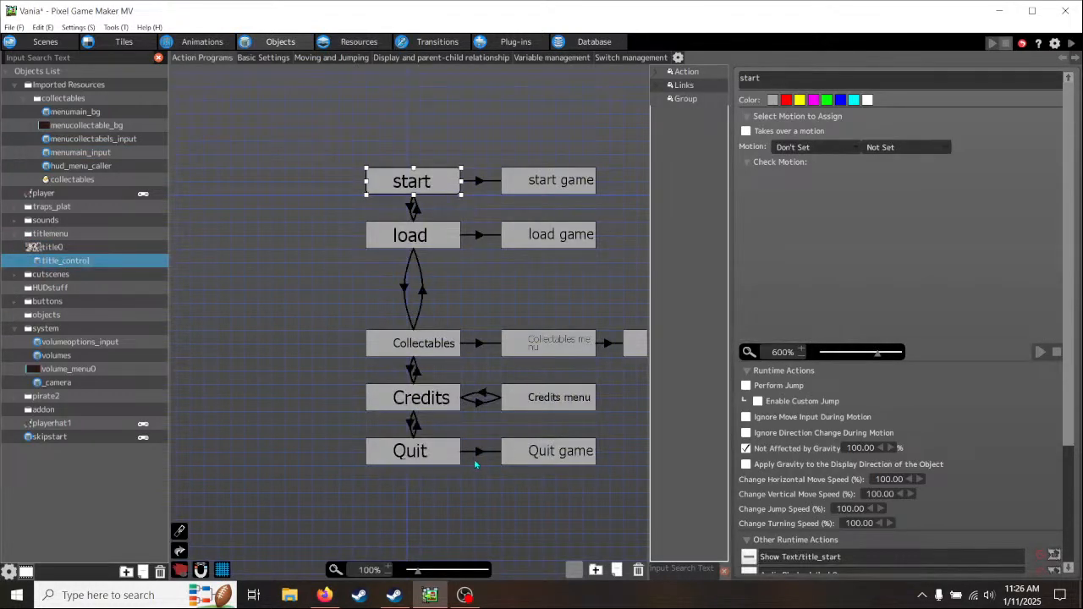
middle_click_drag(483, 490, 351, 501)
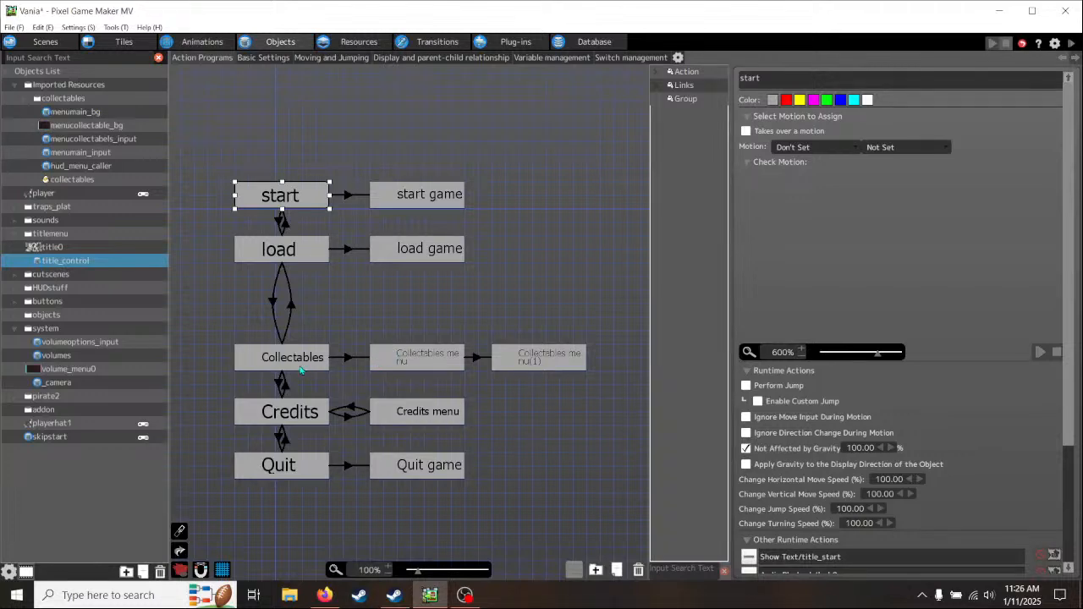
- Set the Title0 scene as the start scene in the scene list
left_click(46, 41)
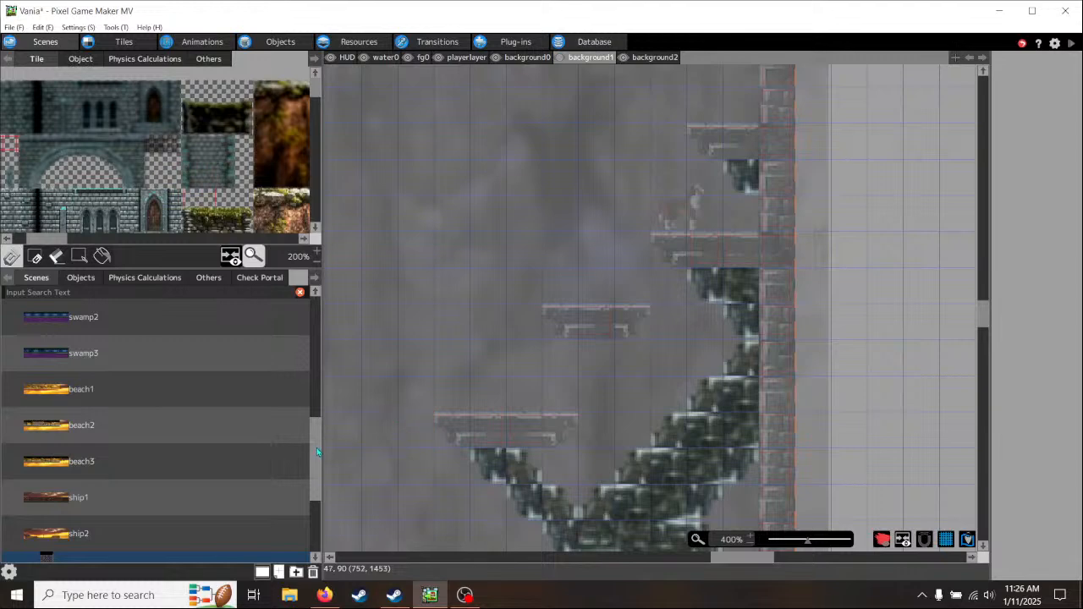
scroll(254, 474, "up", 10)
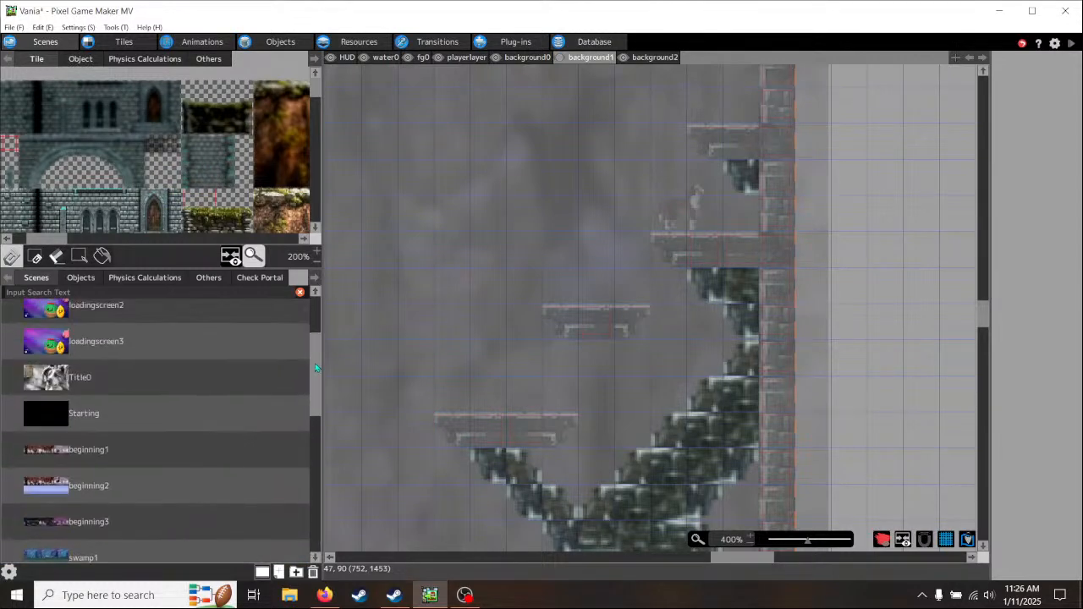
scroll(157, 387, "up", 1)
right_click(134, 387)
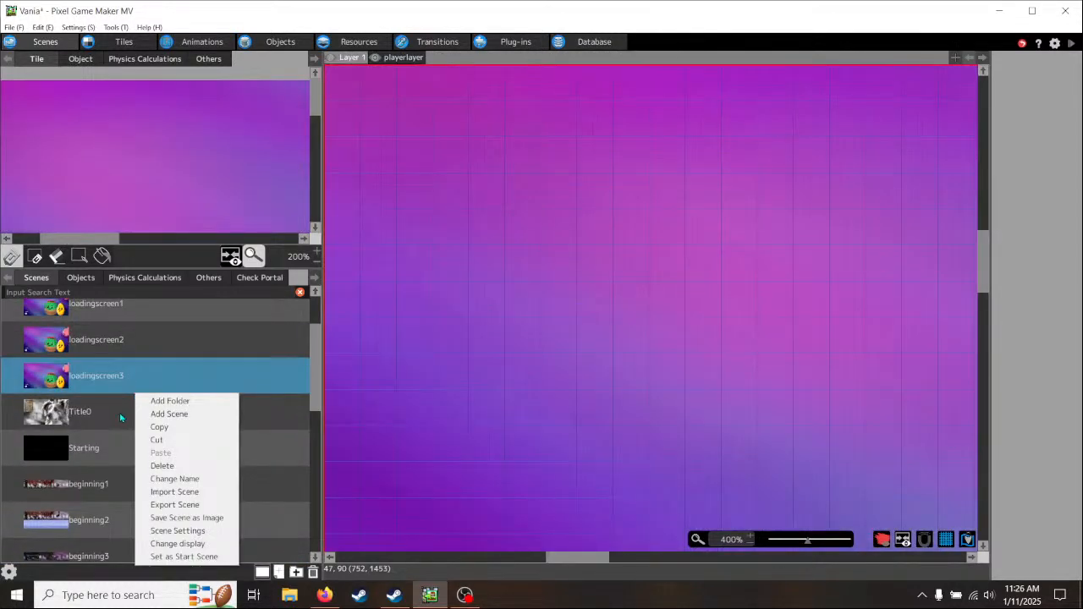
left_click(153, 417)
right_click(156, 417)
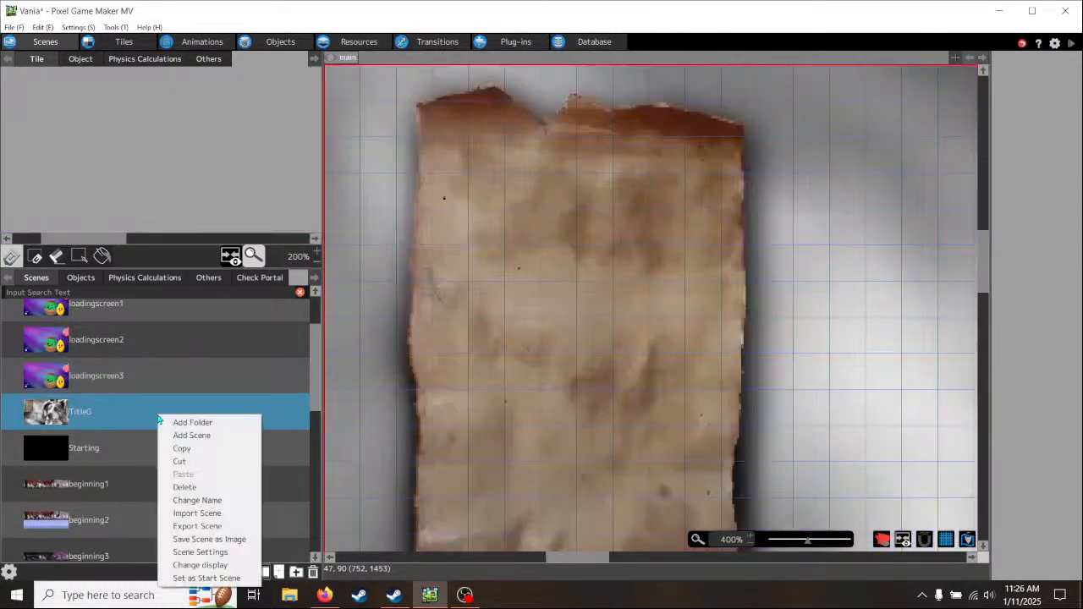
left_click(203, 579)
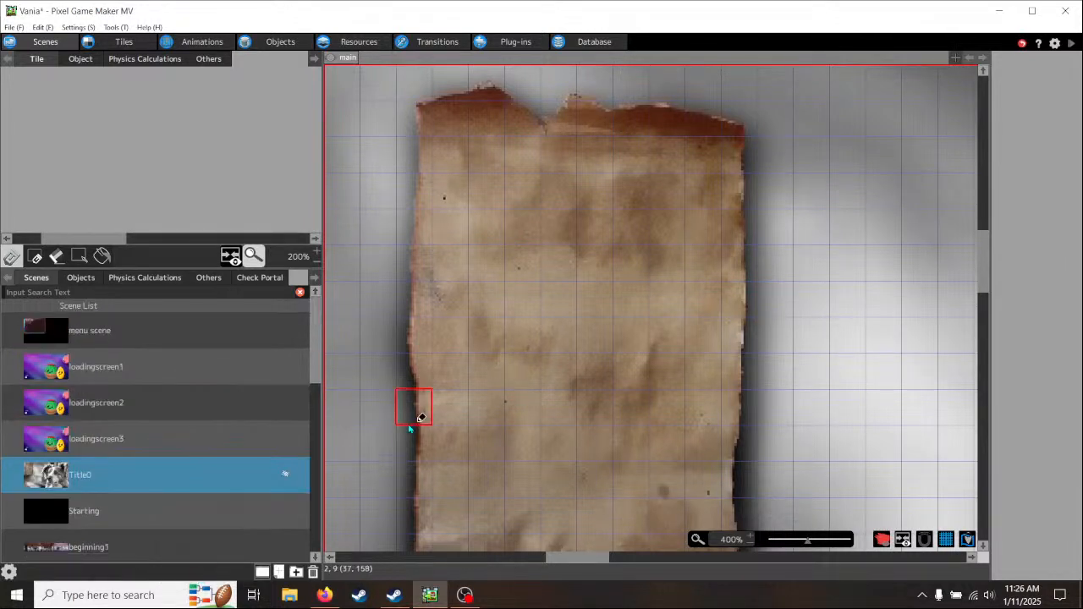
- Run a test play in a maximized window and open the Collectables page from the title menu
left_click(1068, 45)
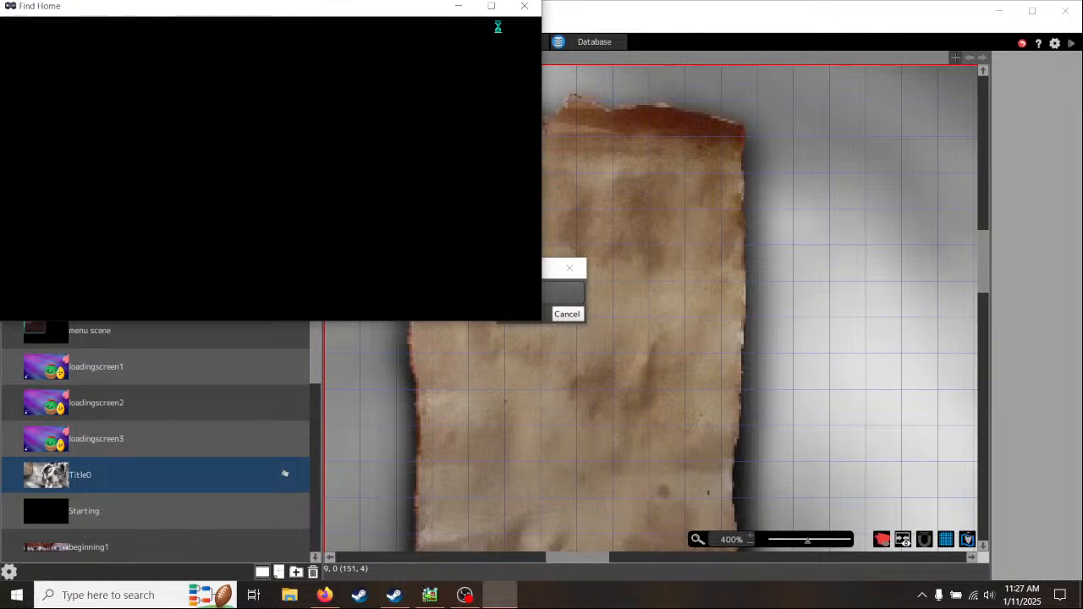
left_click(491, 6)
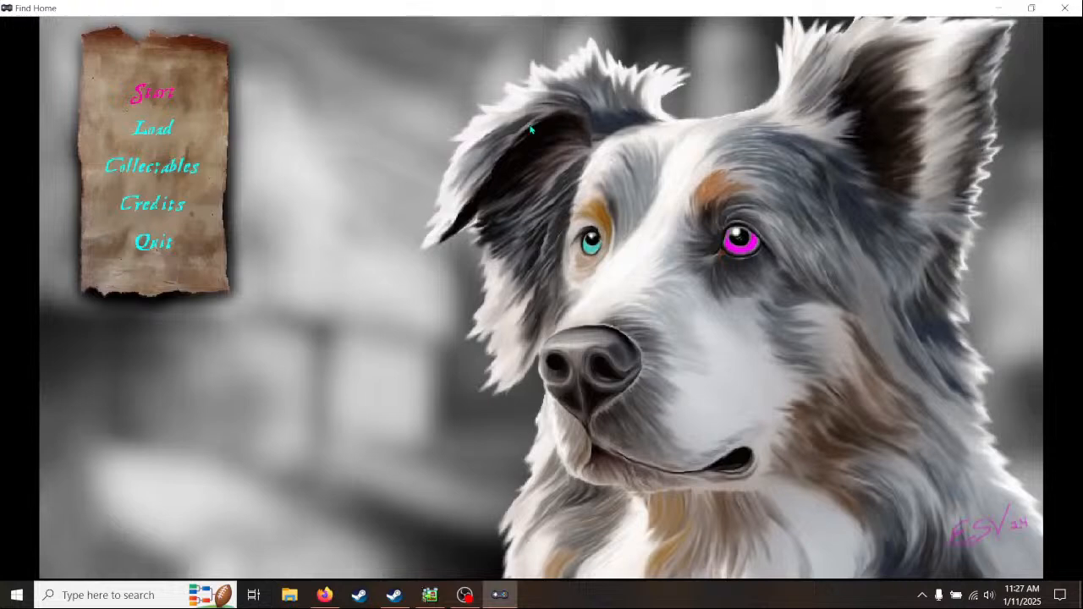
key("Down")
key("Down")
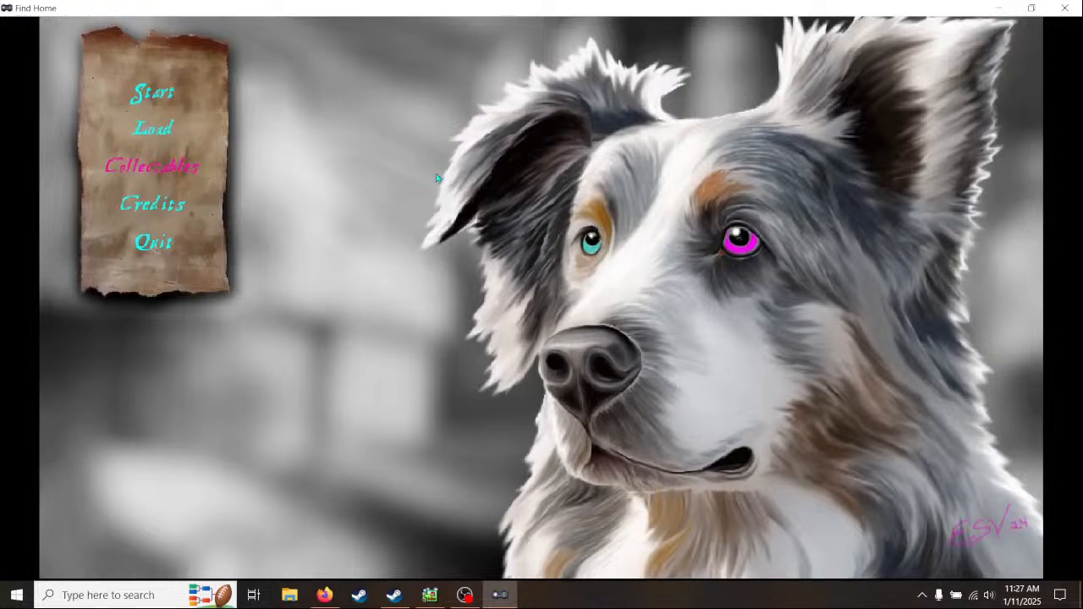
key("Return")
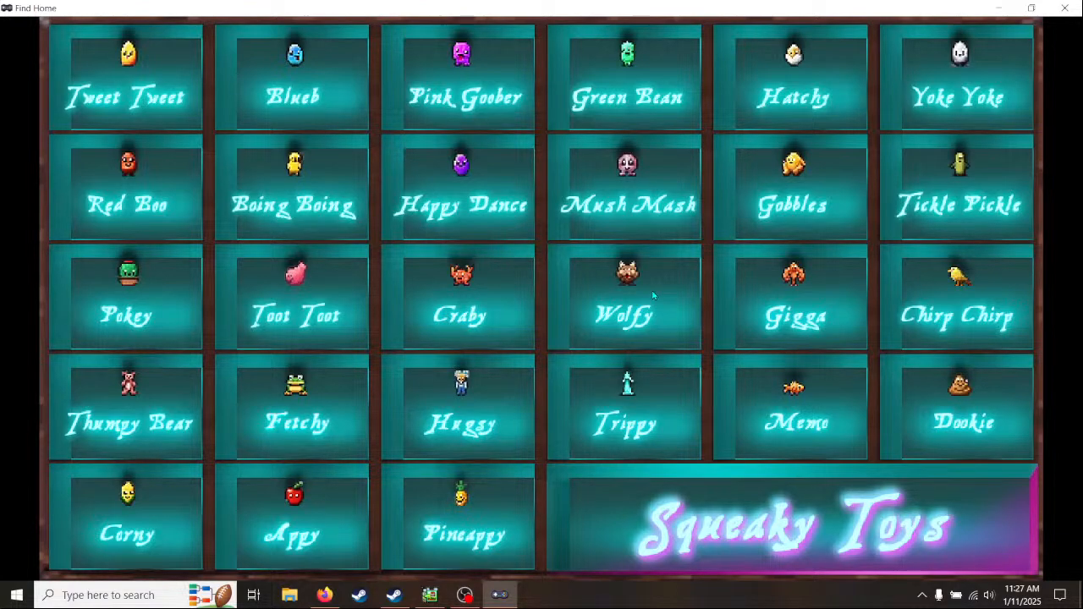
- Leave the Collectables page, open Credits from the title menu and return to the menu
key("Escape")
key("Down")
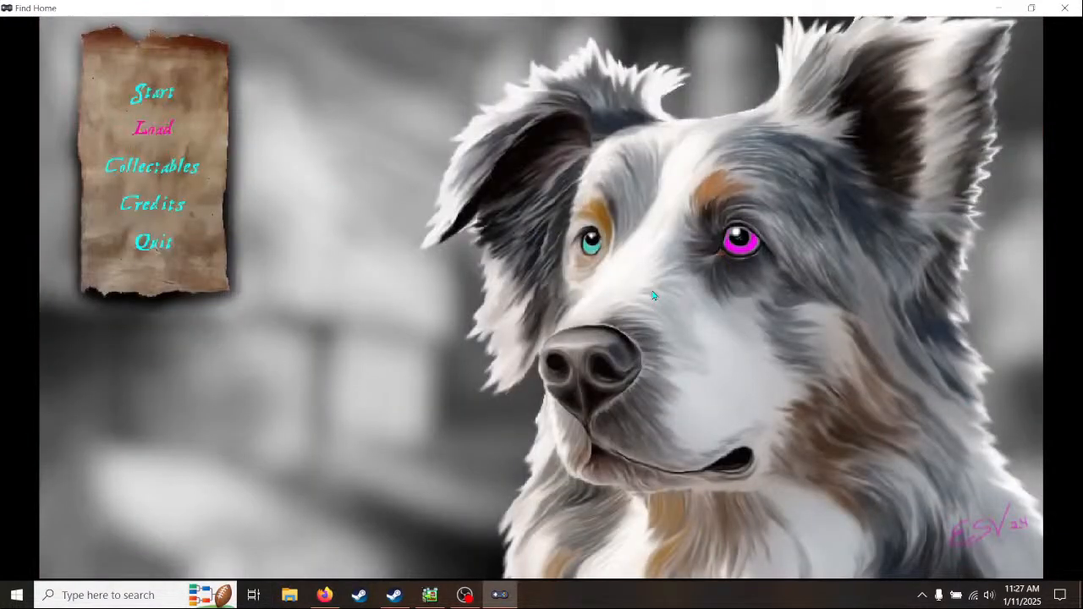
key("Down")
key("Down")
key("Return")
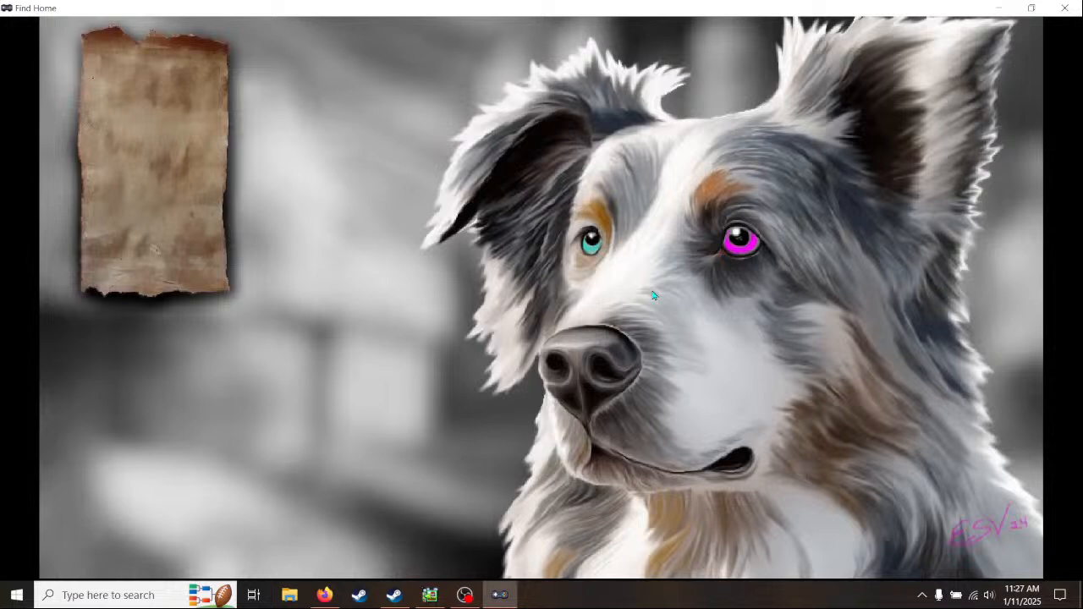
key("Escape")
- Test the title menu's selection between Collectables, Load and Start, and start the game
key("Up")
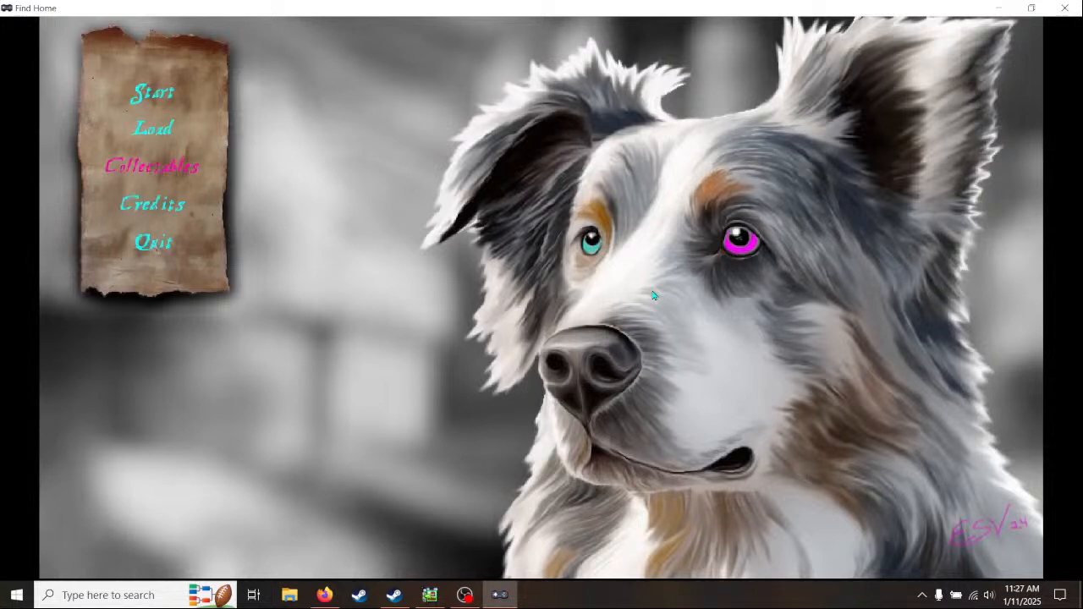
key("Up")
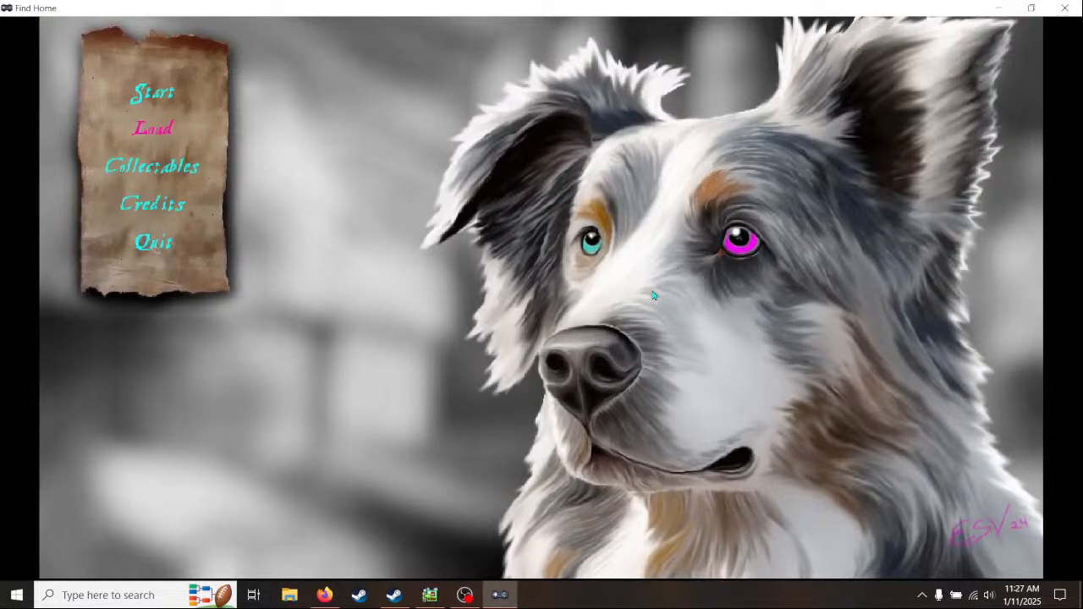
key("Up")
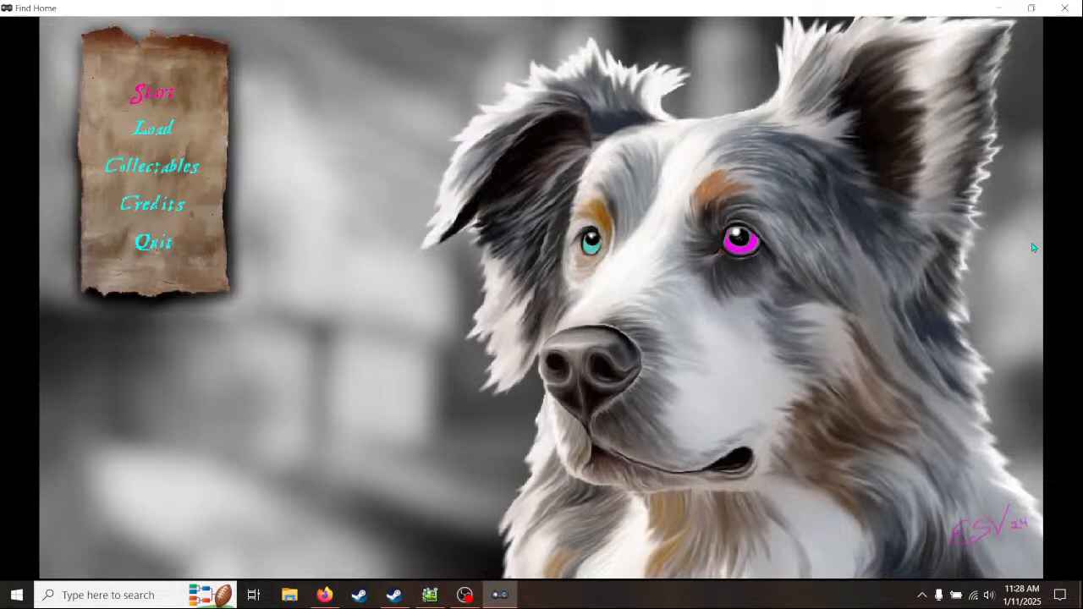
key("Down")
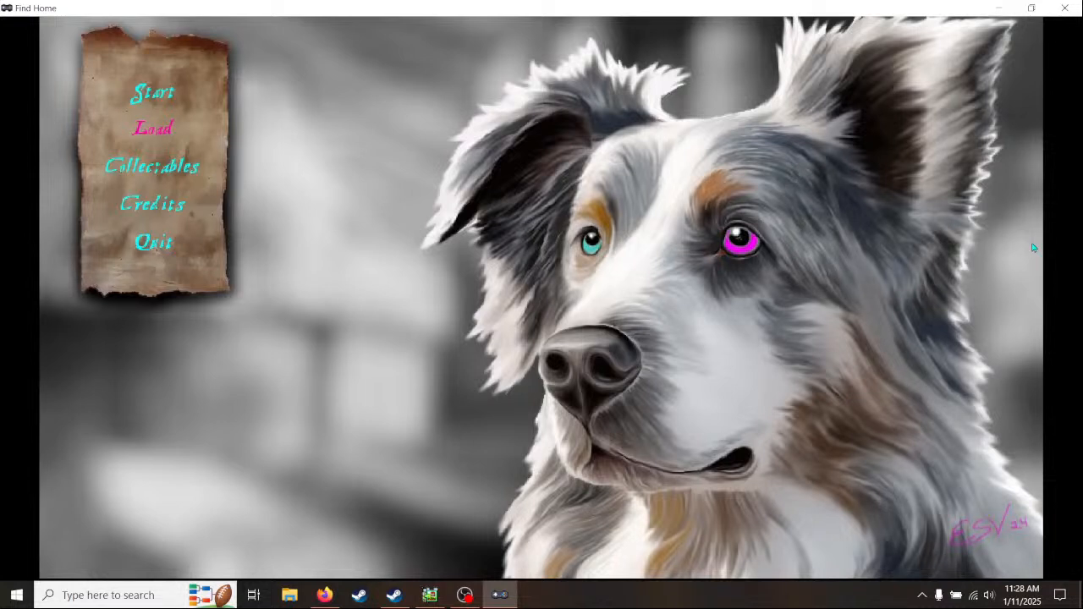
key("Up")
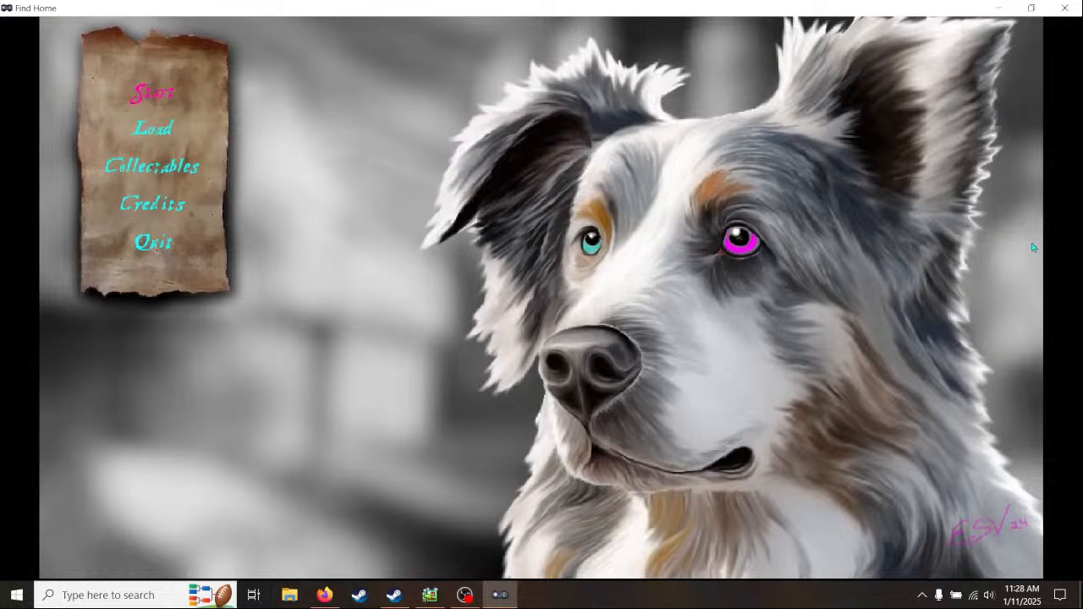
key("Down")
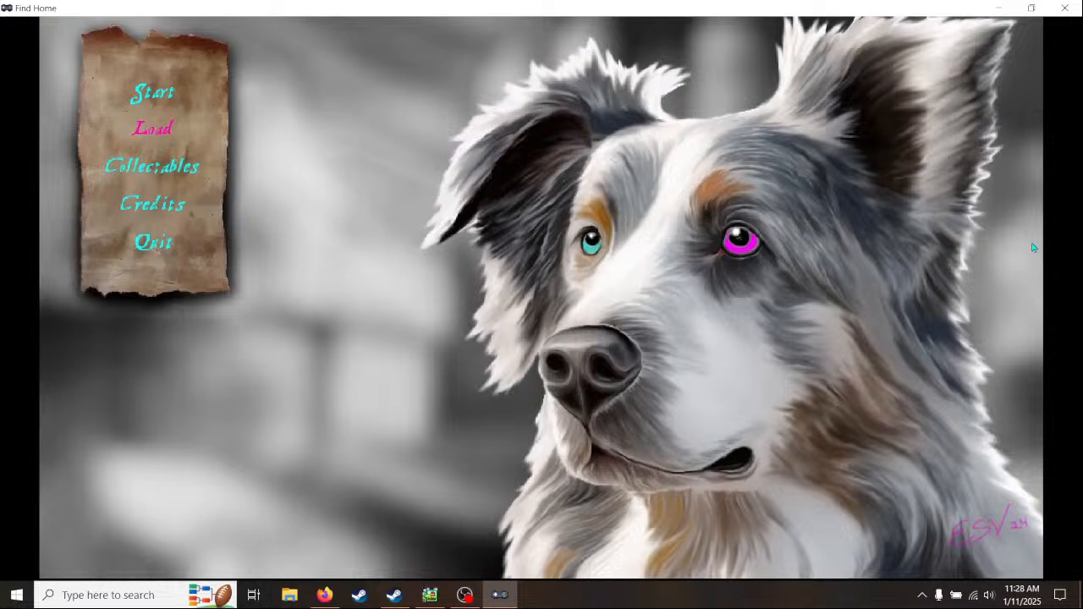
key("Up")
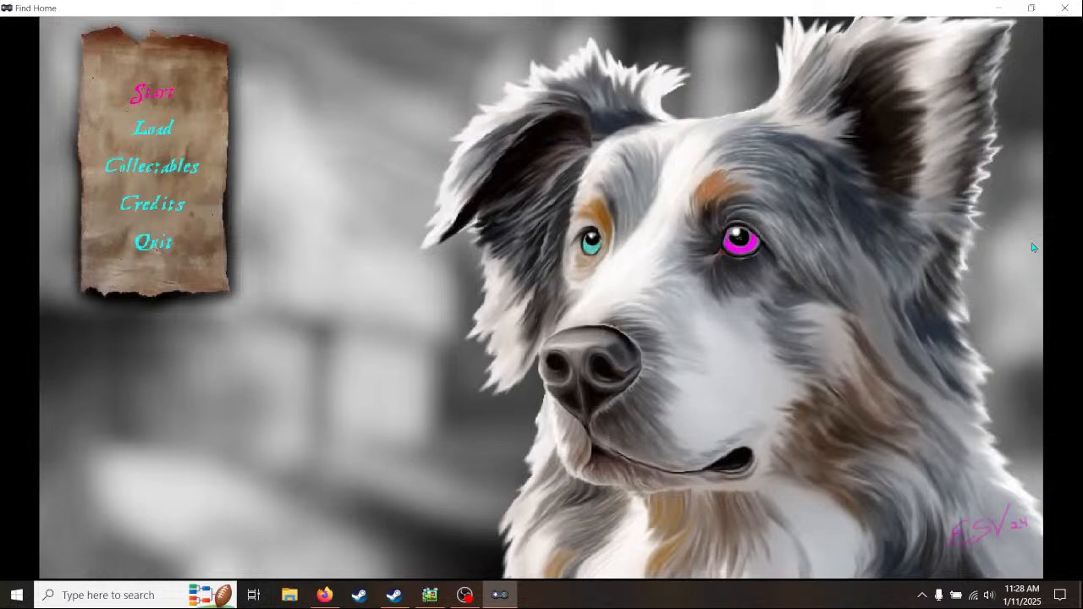
key("Return")
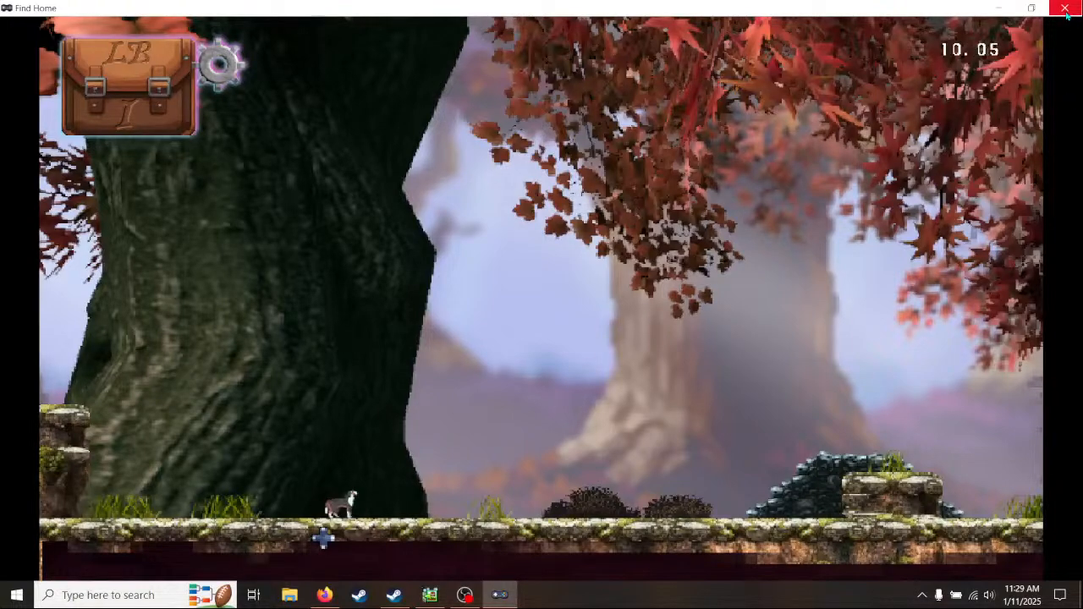
- Run the dog through the opening forest area past the stone block, turn back at the large tree, and end the test play
key("Right")
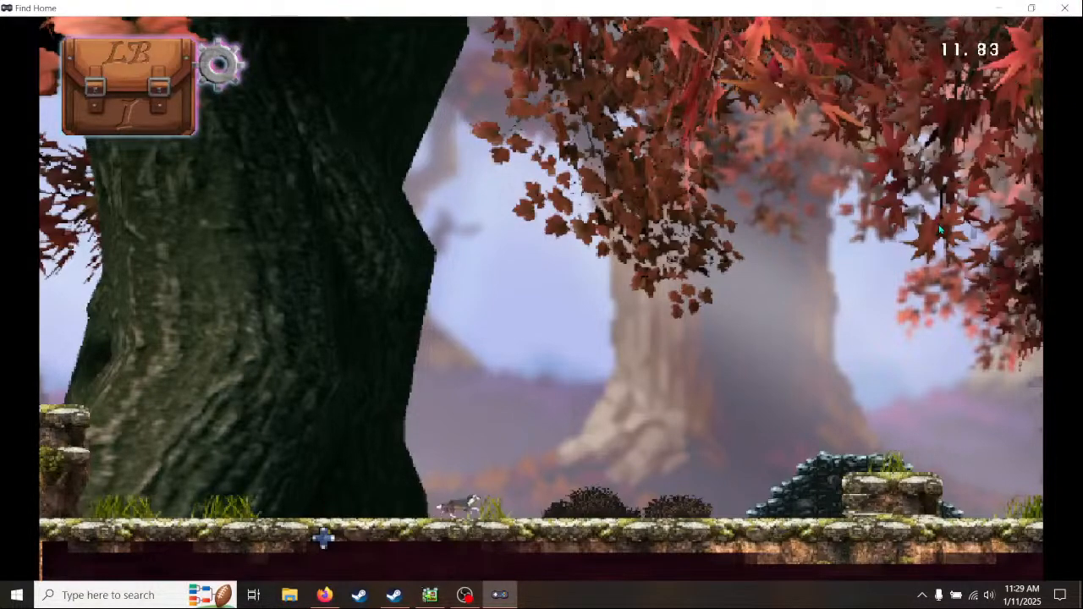
key("Right")
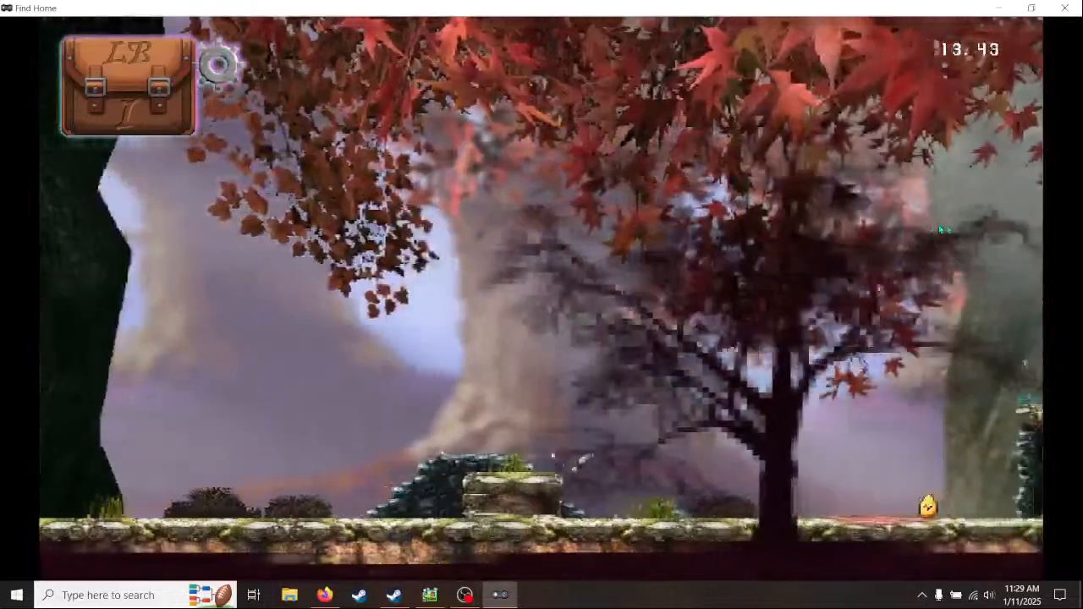
key("Right")
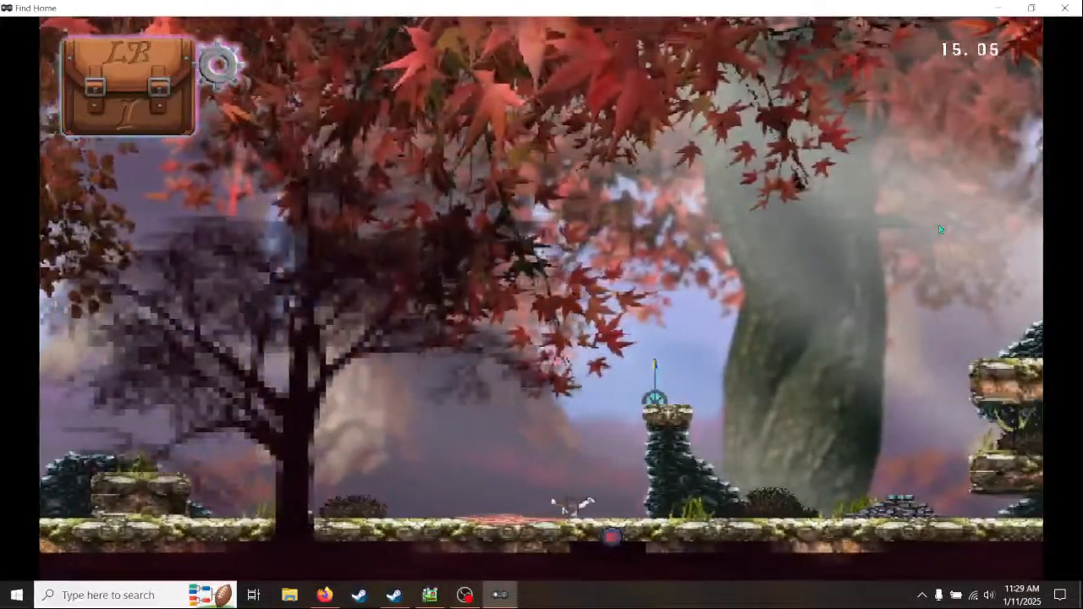
key("Left")
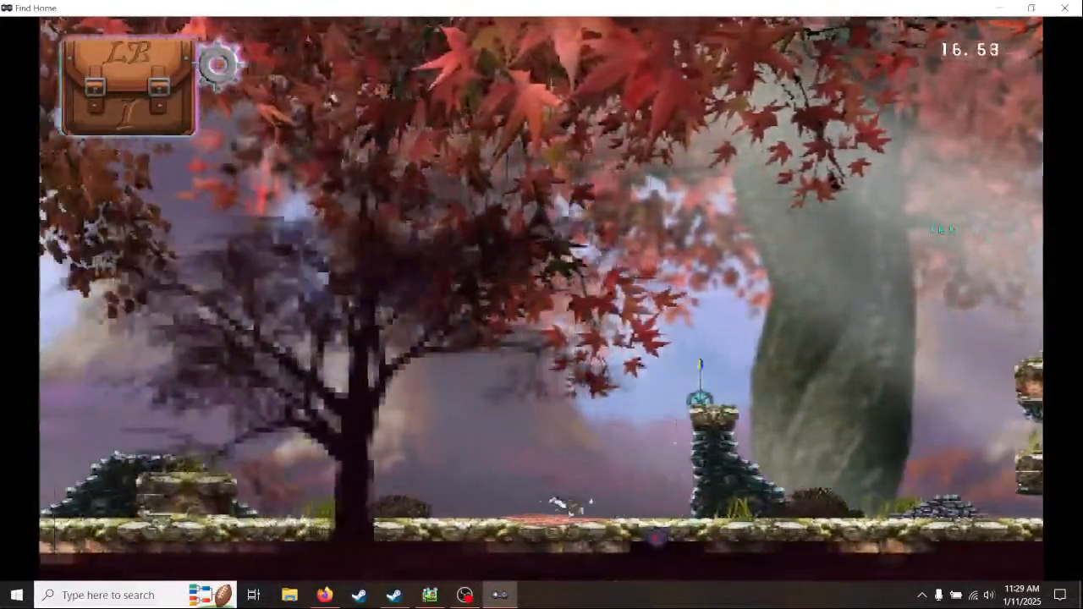
key("Left")
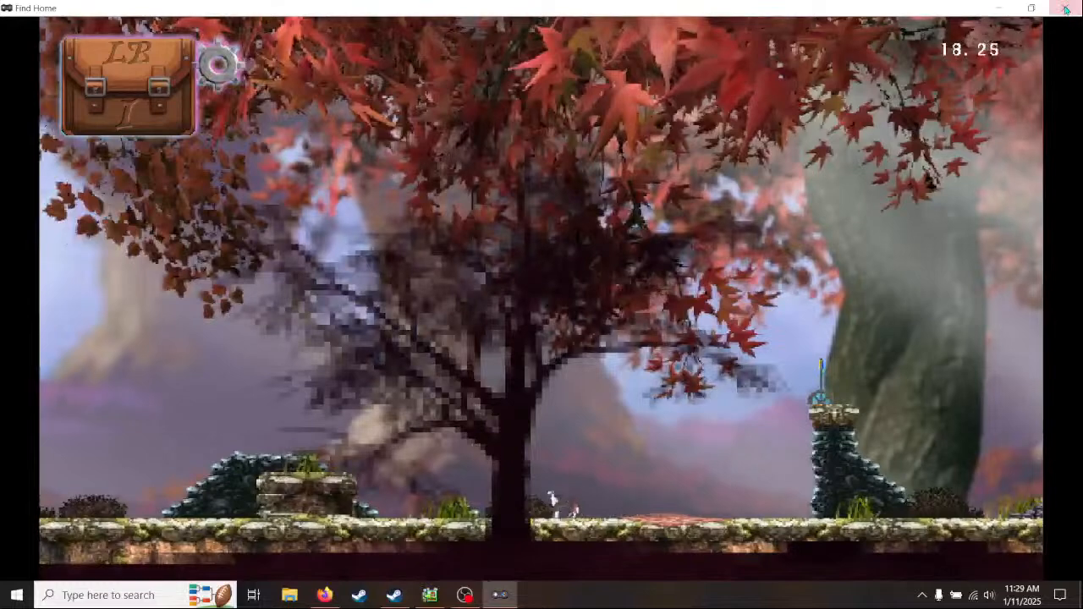
left_click(1066, 9)
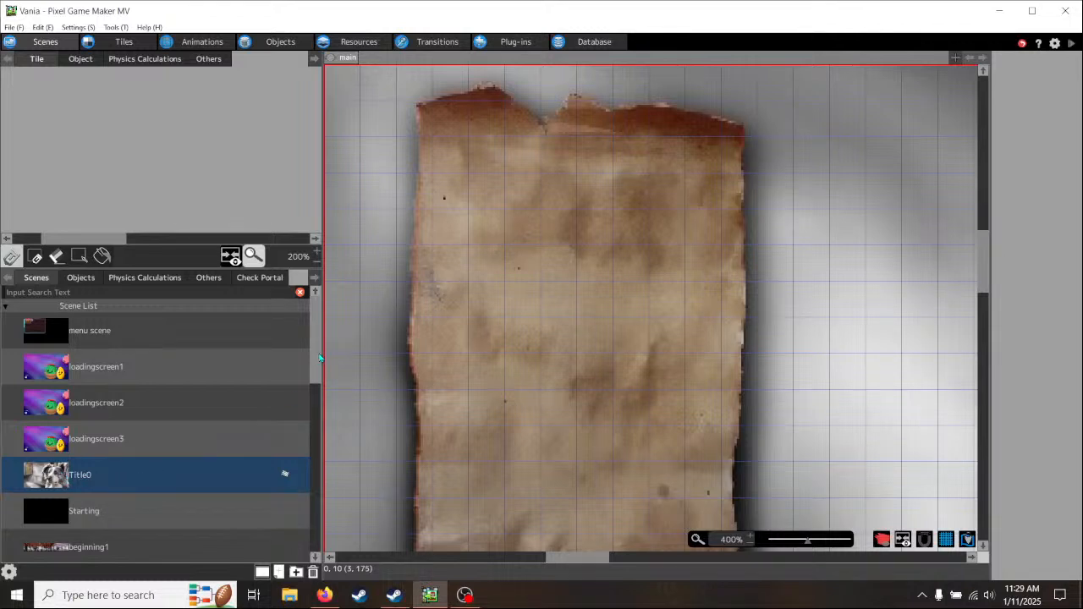
- Open the cliff1 scene and examine the ledges and brick supports beside the right wall on the background1 and playerlayer layers
left_click_drag(320, 358, 306, 522)
left_click(92, 421)
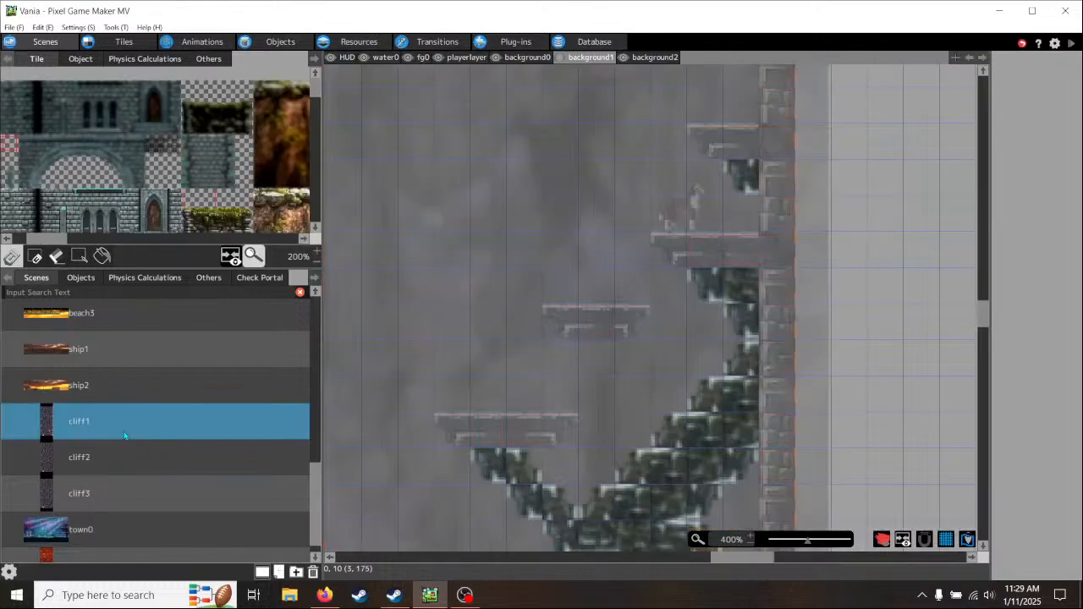
middle_click_drag(521, 355, 600, 354)
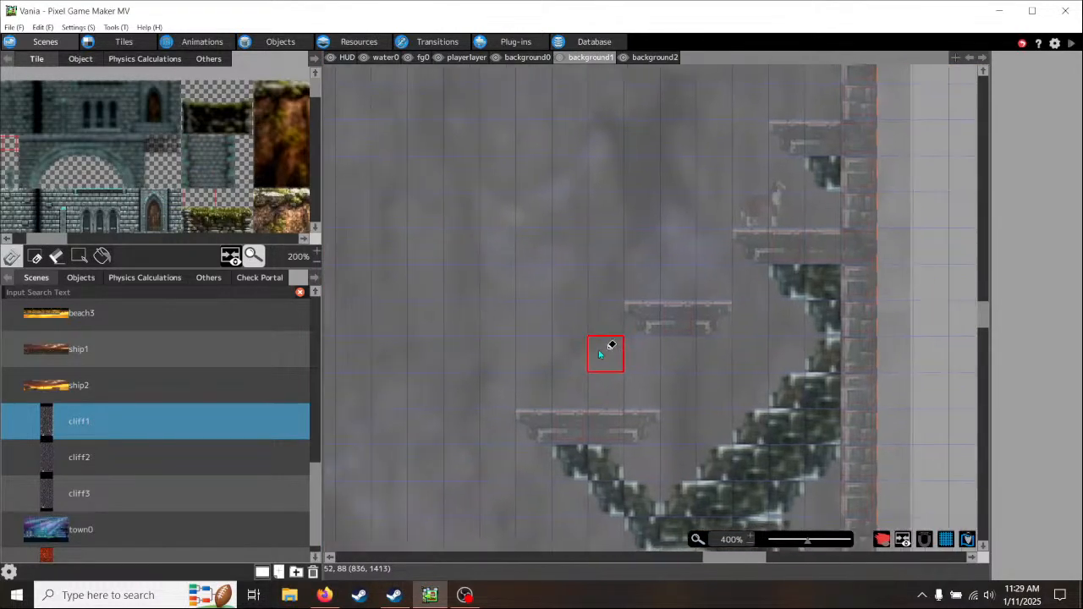
scroll(599, 354, "down", 4)
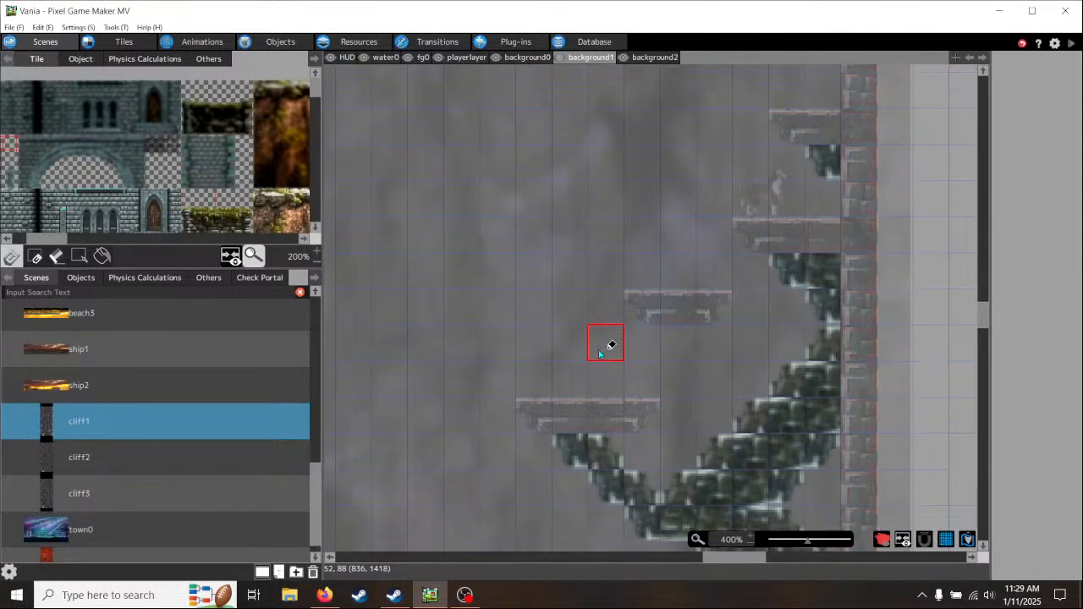
scroll(598, 349, "down", 2)
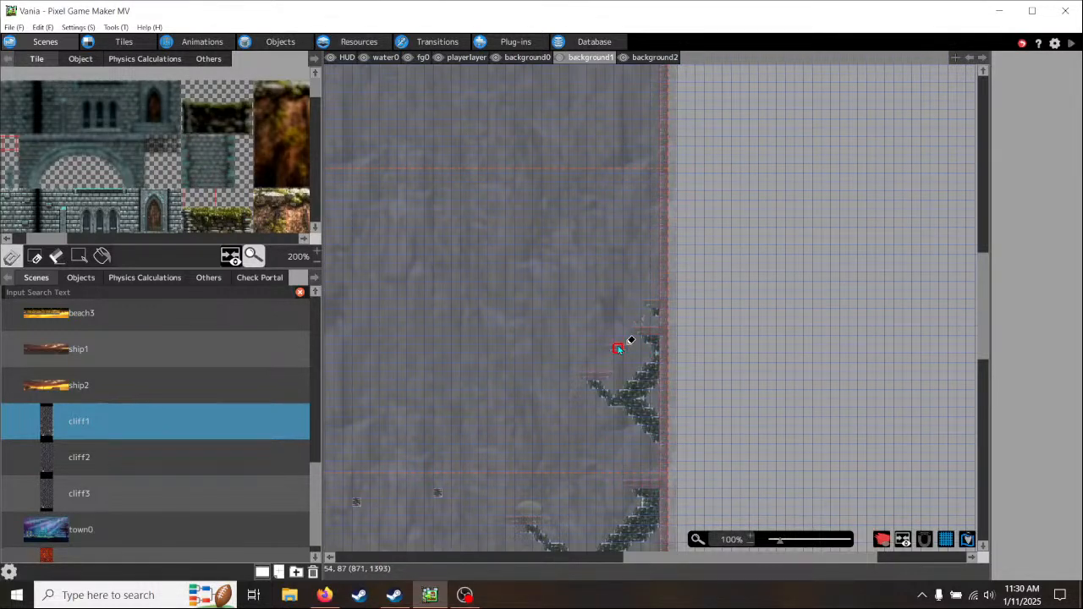
scroll(629, 342, "up", 1)
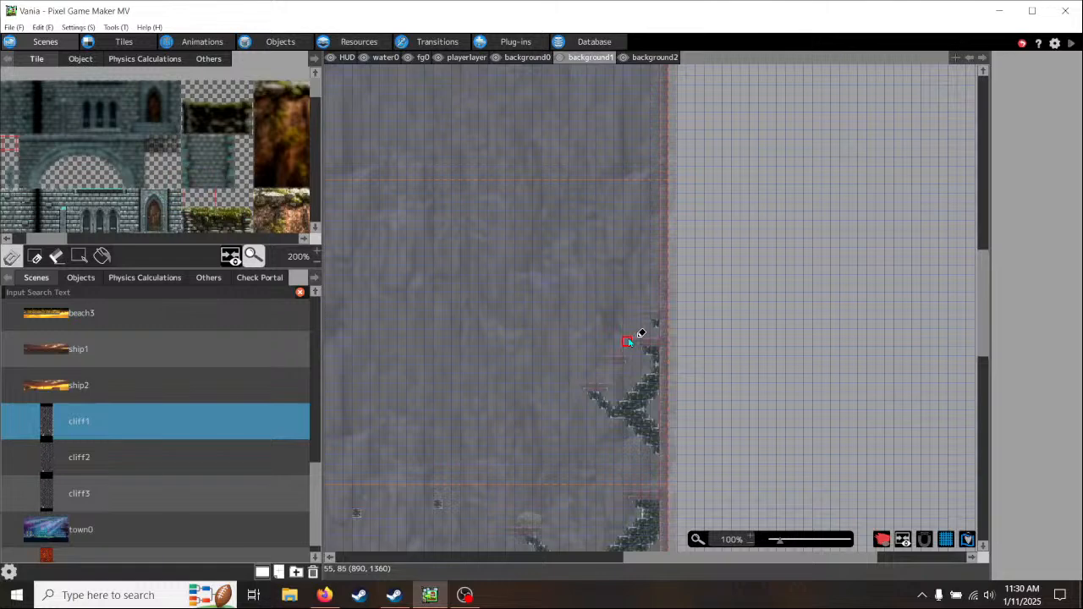
scroll(628, 342, "up", 2, "ctrl")
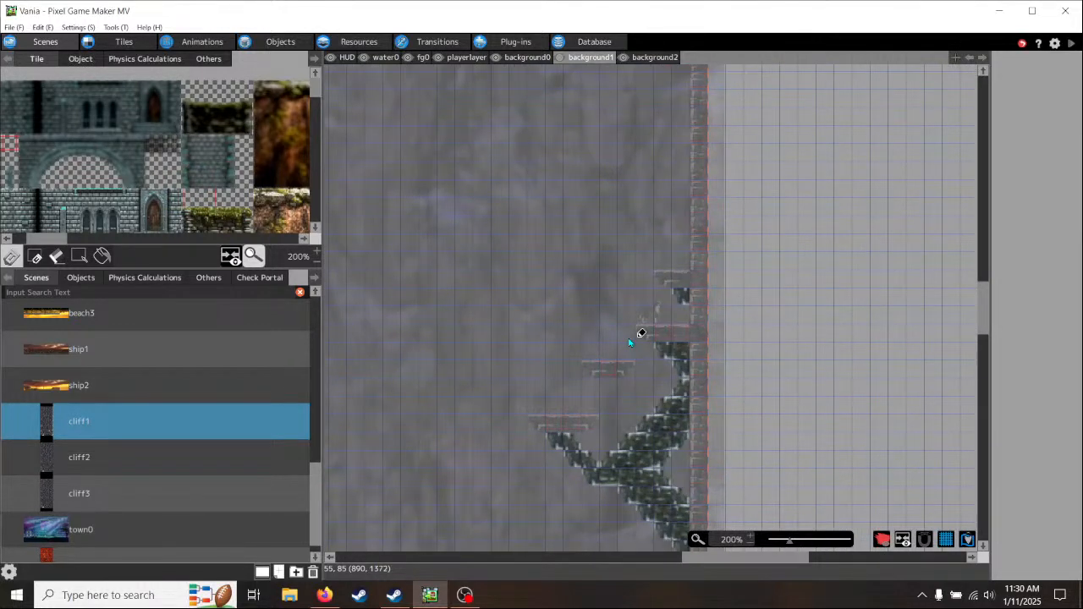
middle_click_drag(553, 298, 663, 361)
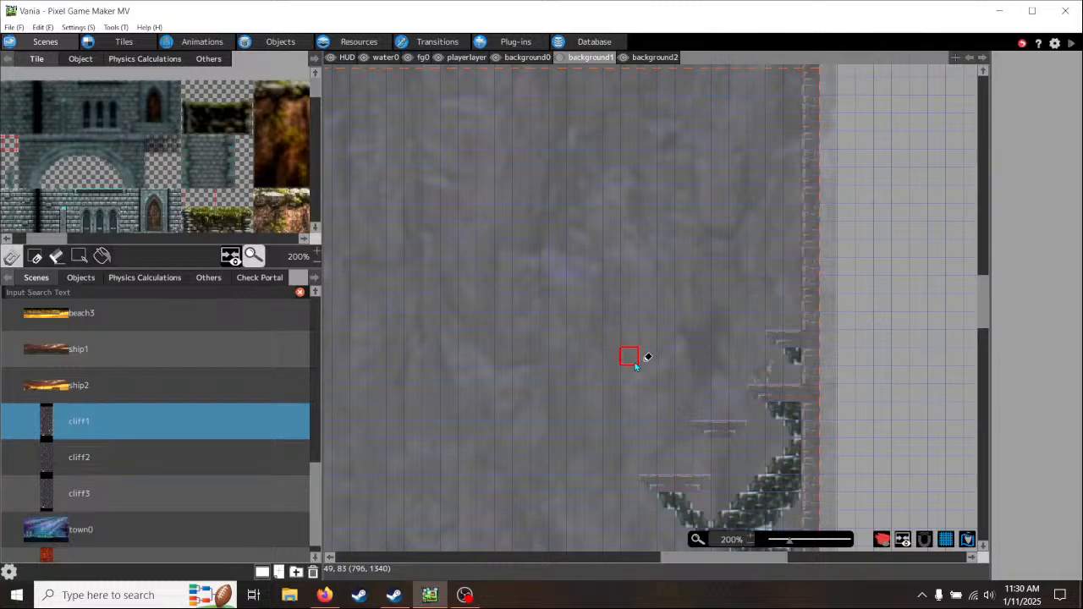
left_click(461, 58)
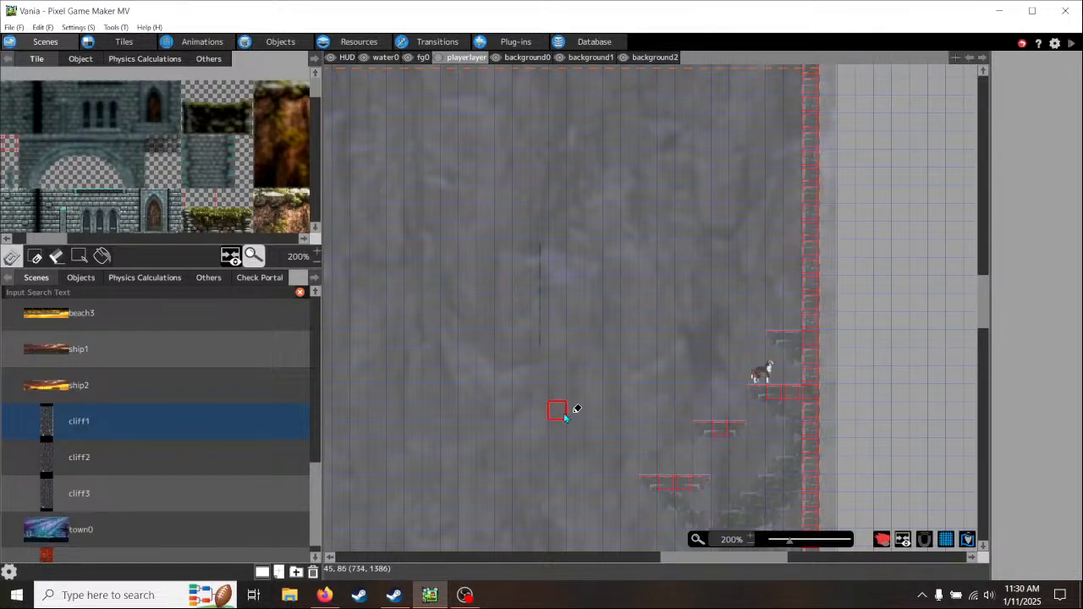
middle_click_drag(565, 416, 616, 358)
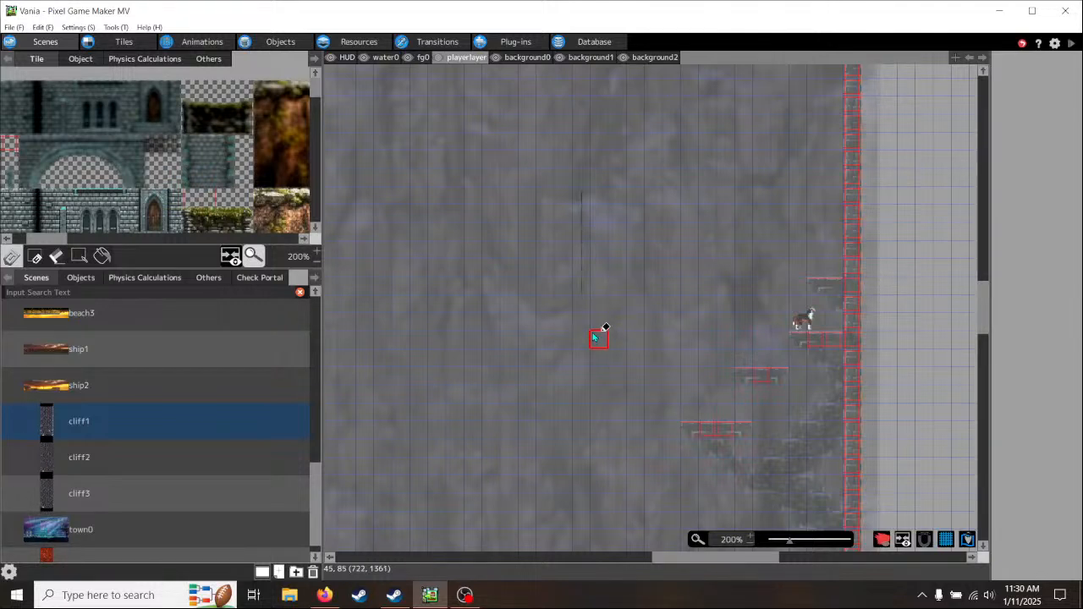
middle_click_drag(564, 341, 706, 328)
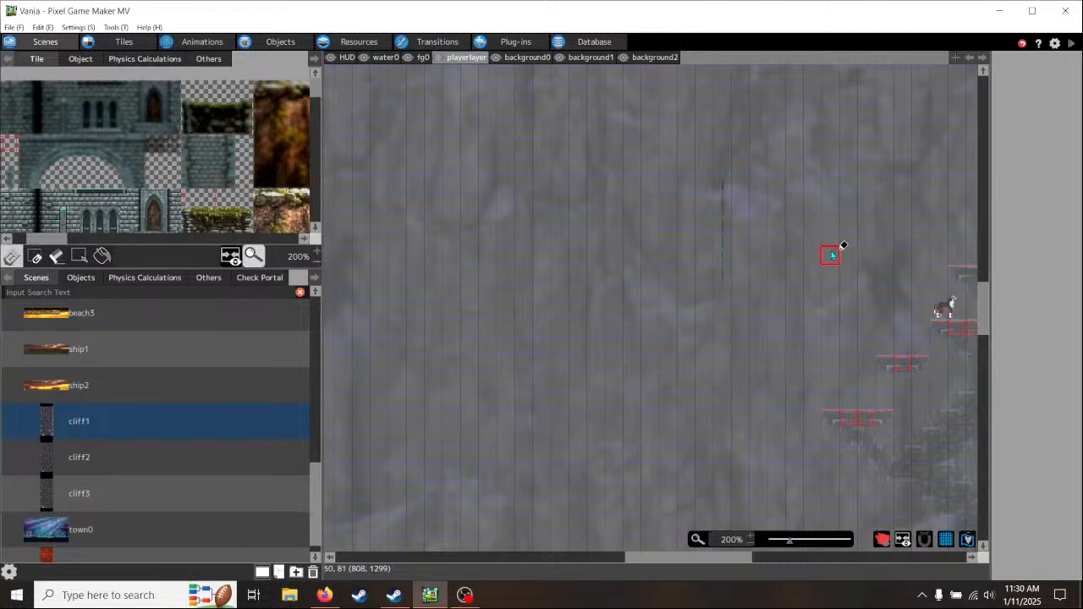
middle_click_drag(820, 278, 580, 271)
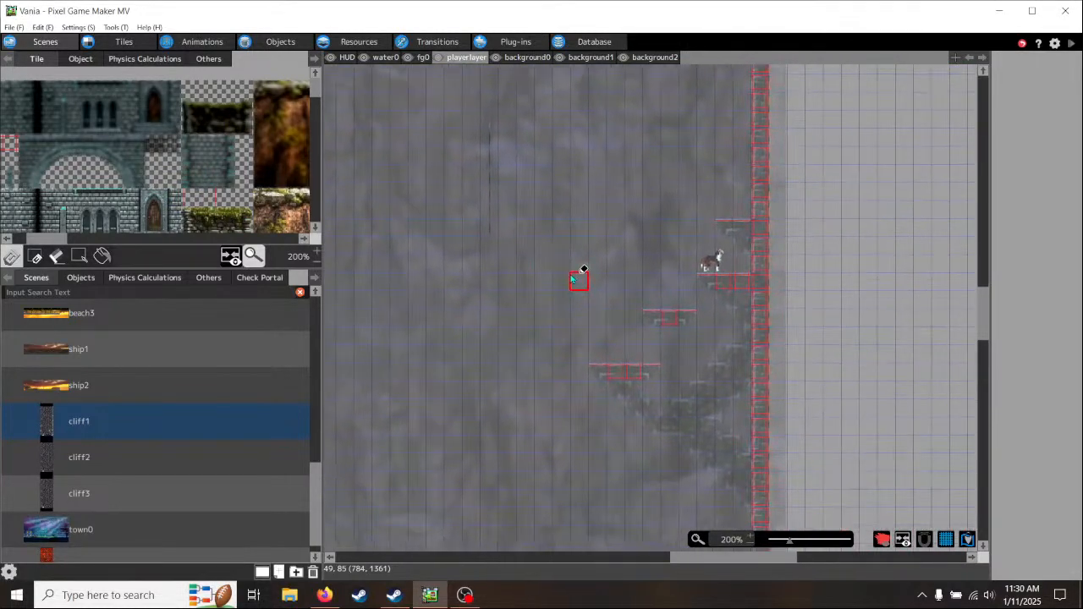
- On the background1 layer, paint a diagonal brick support from the short middle ledge down to the existing wall support
left_click(650, 57)
left_click(592, 58)
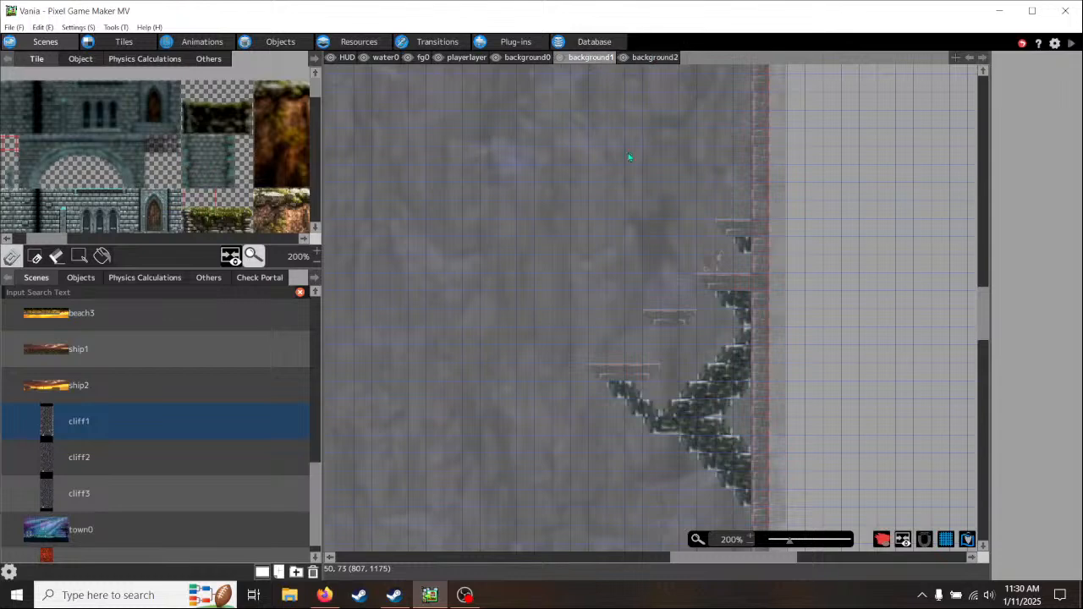
scroll(746, 371, "up", 2)
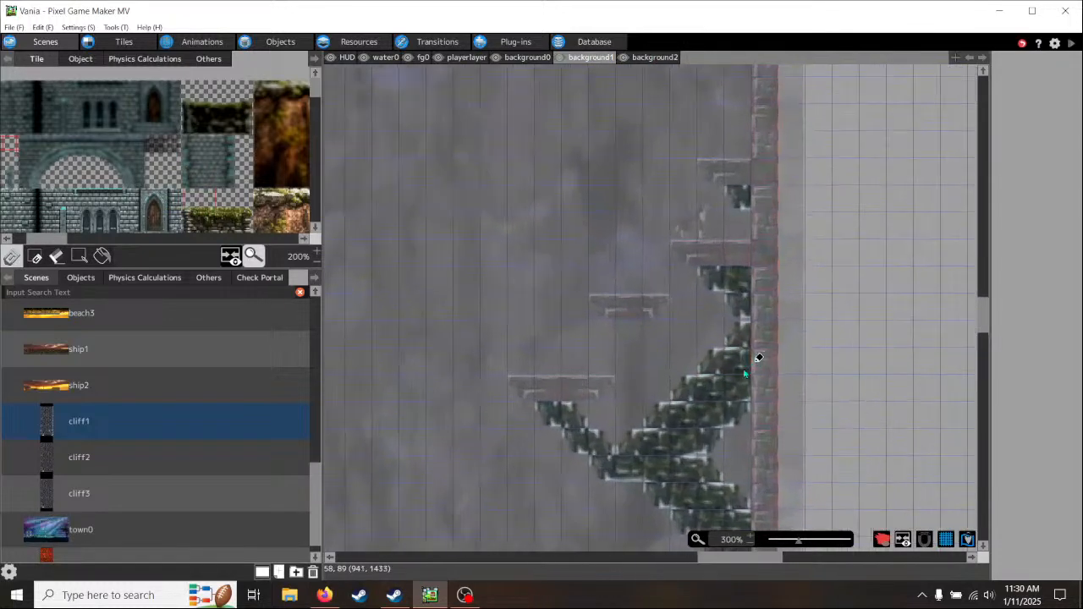
left_click(715, 360)
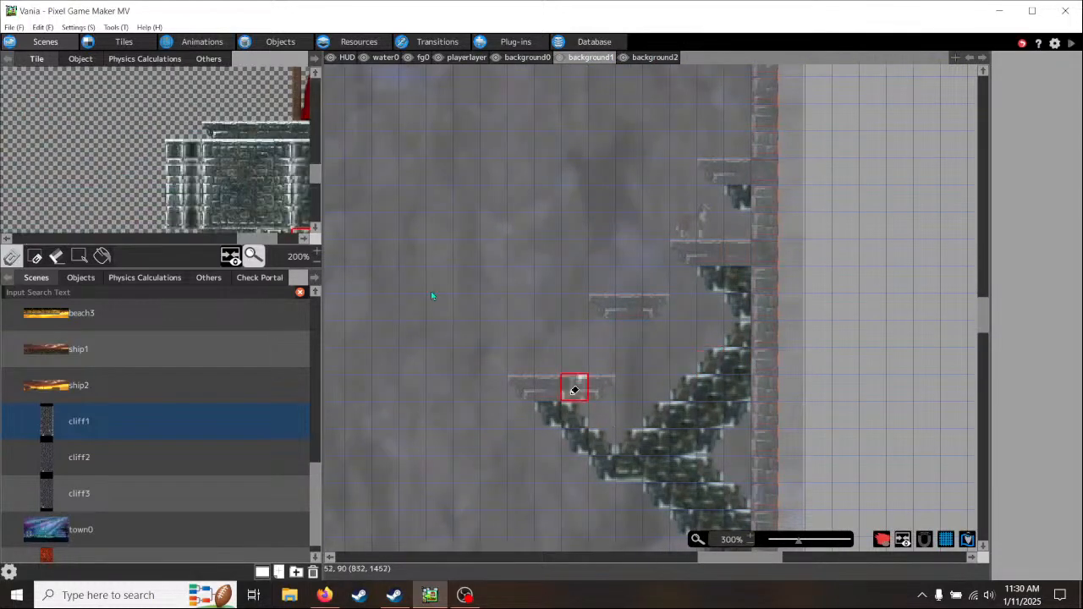
left_click_drag(242, 242, 261, 243)
scroll(290, 188, "down", 5)
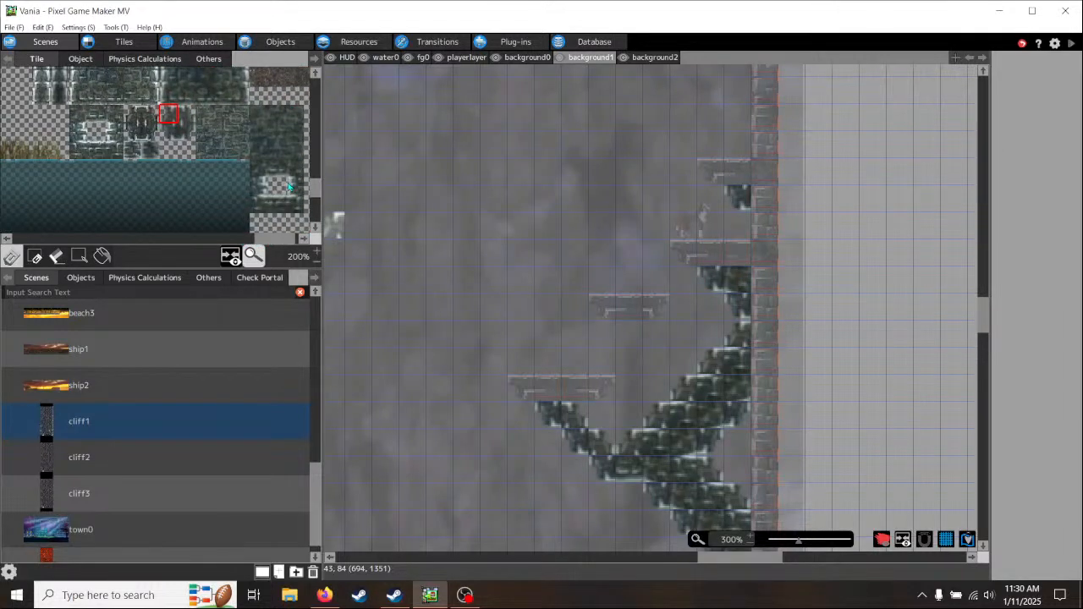
left_click(170, 137)
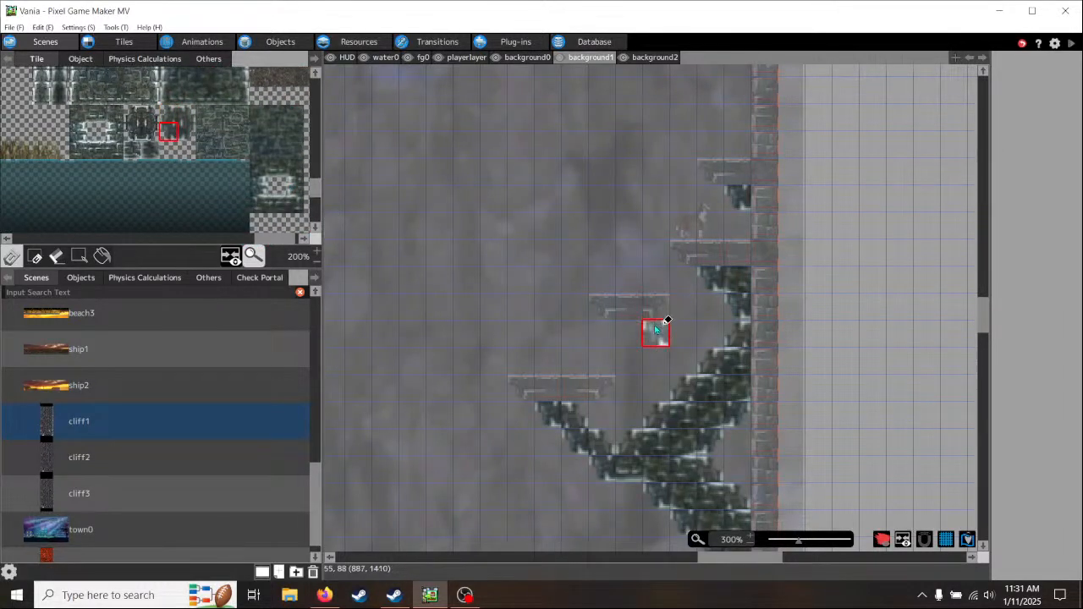
left_click_drag(657, 330, 703, 372)
left_click(189, 116)
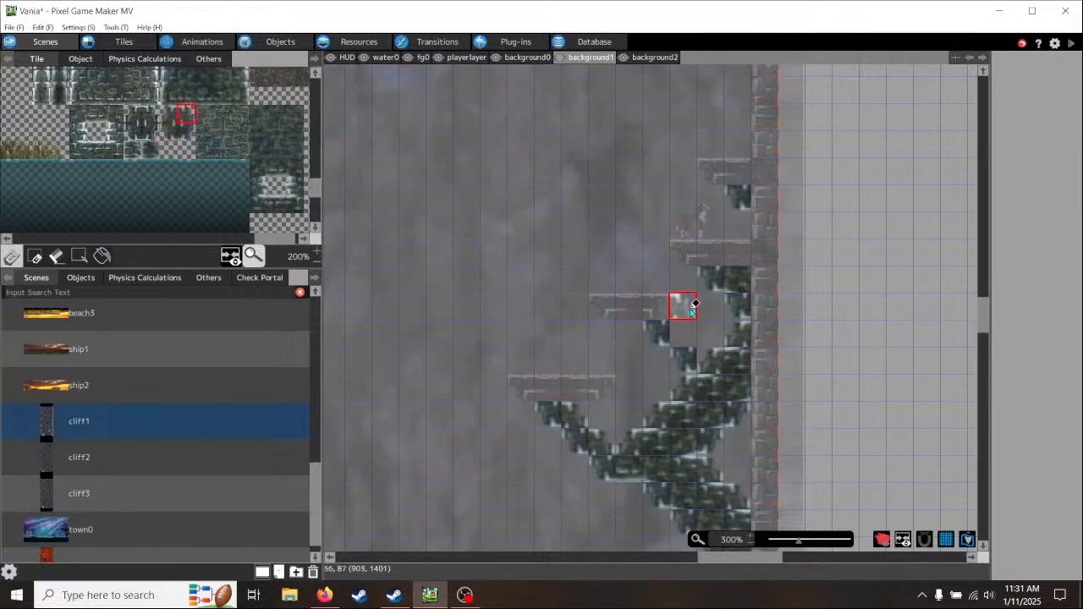
left_click(687, 329)
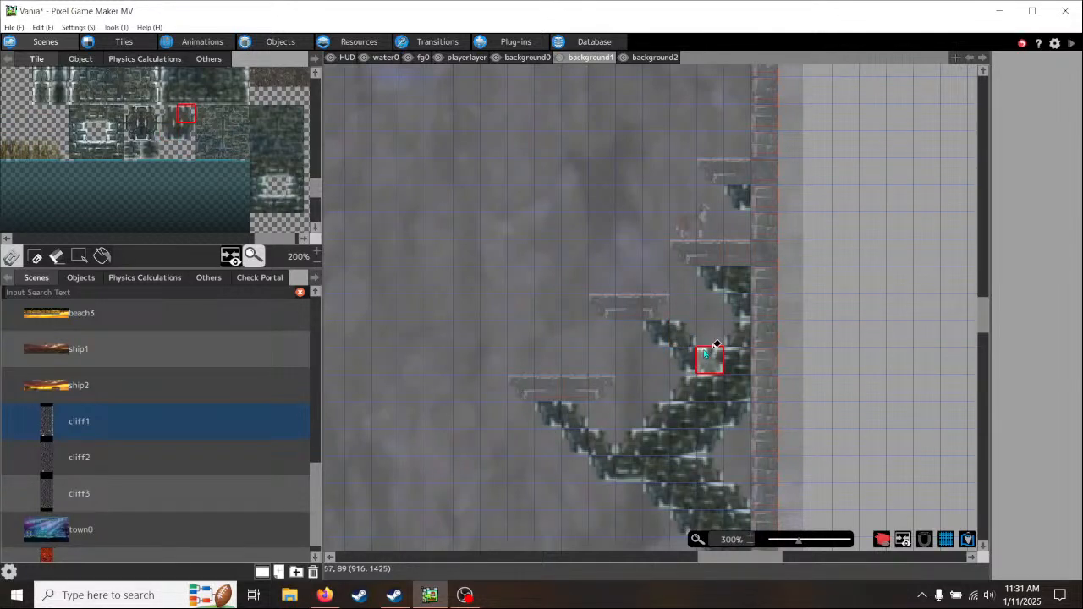
- Fill the junction of the new diagonal and the wall support with edged brick tiles, and extend the diagonal behind the middle ledge's right end
scroll(251, 129, "up", 3)
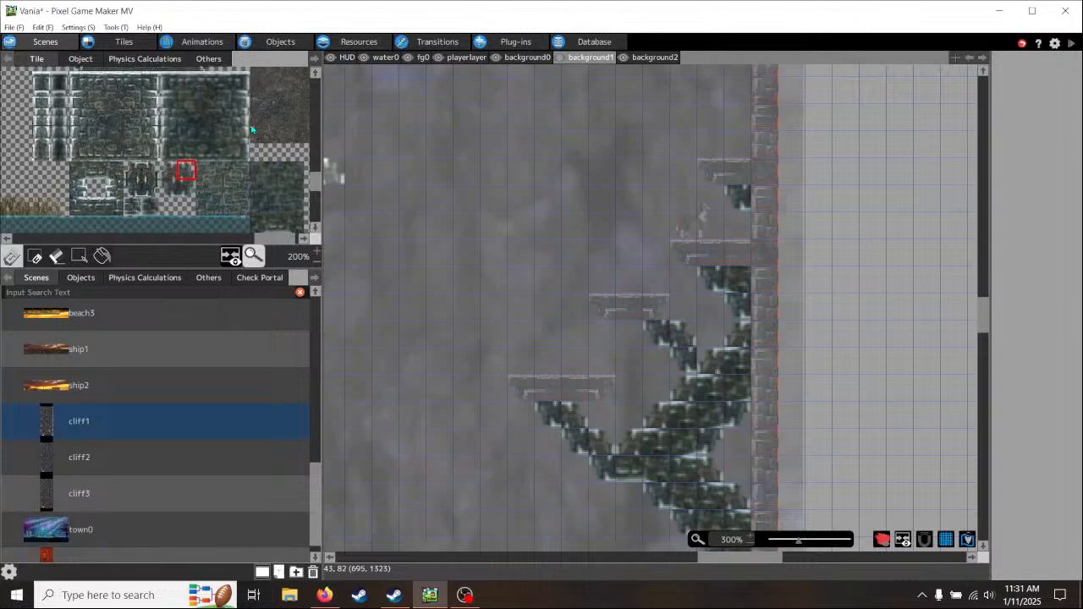
scroll(264, 194, "down", 4)
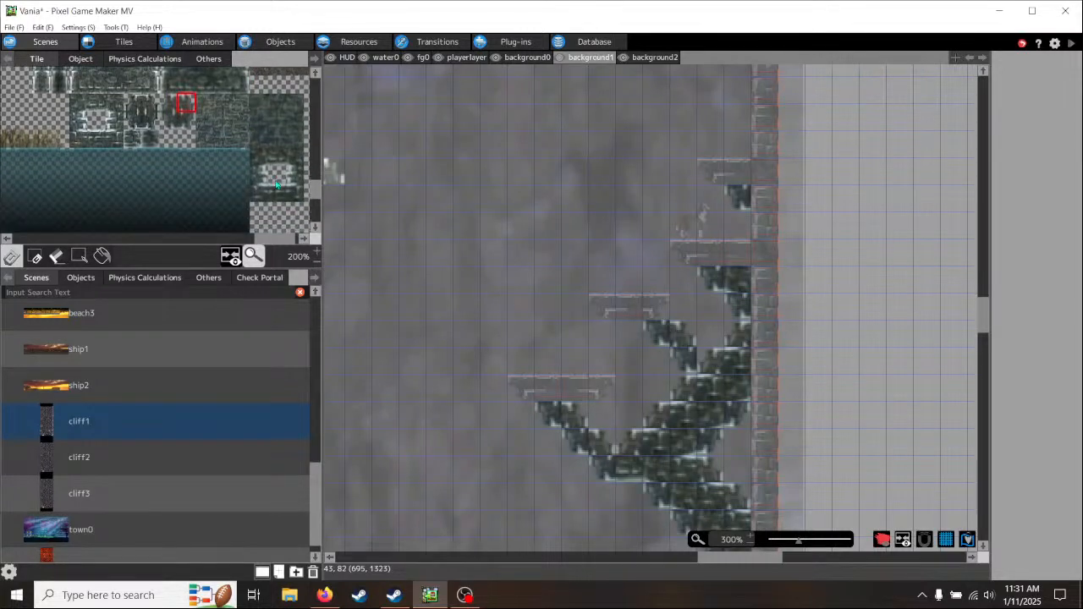
left_click(279, 195)
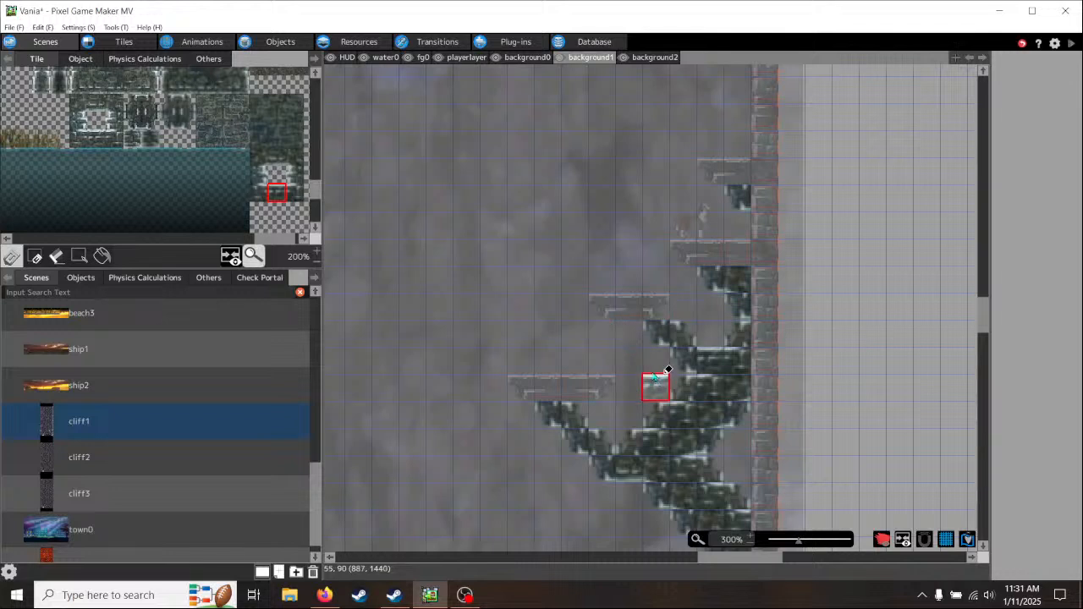
left_click(191, 102)
left_click(667, 308)
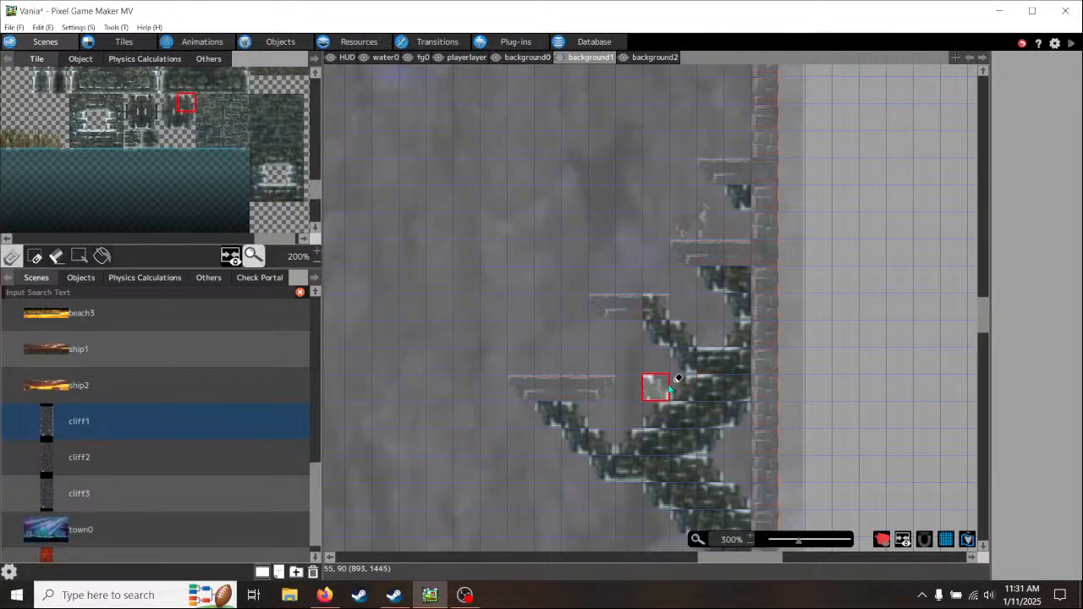
- Review the new support, switch to playerlayer, and pick up the empty tile beside the middle ledge while examining the open wall area
scroll(634, 262, "up", 3)
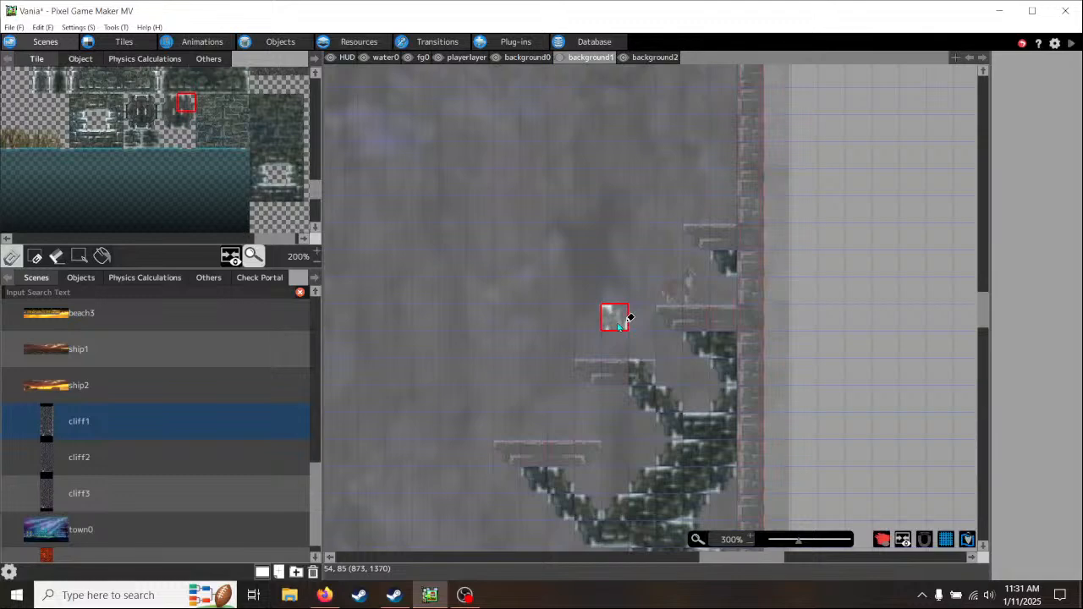
scroll(629, 319, "down", 2)
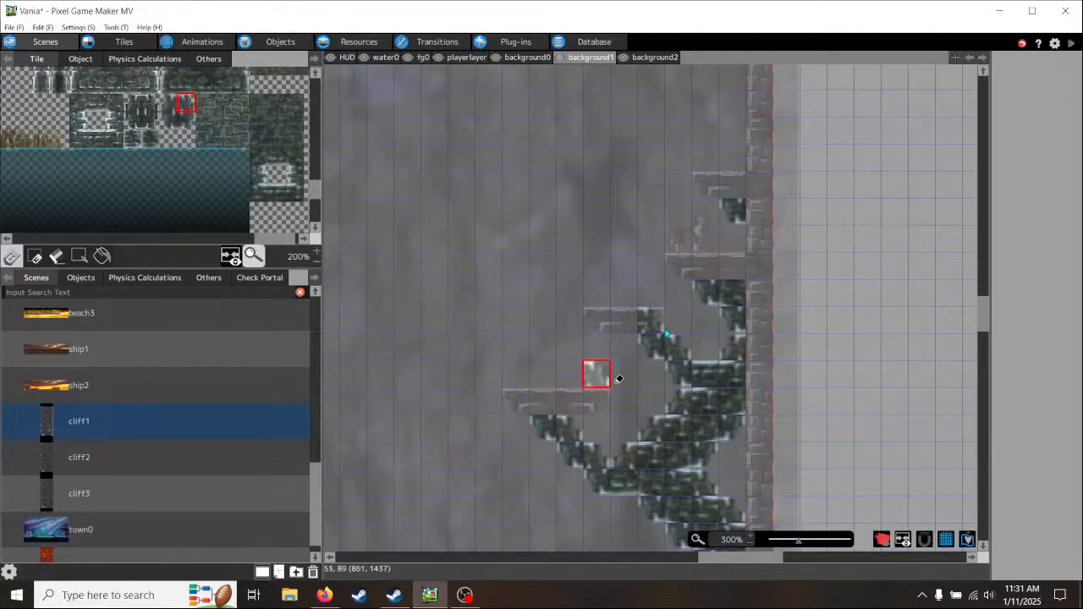
middle_click_drag(631, 213, 817, 301)
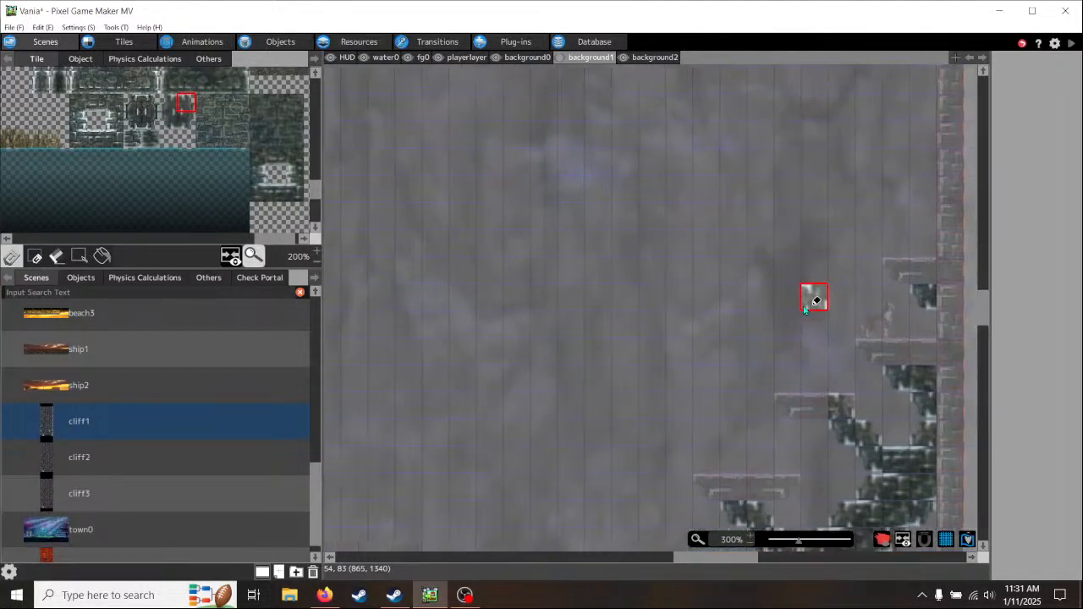
left_click(466, 58)
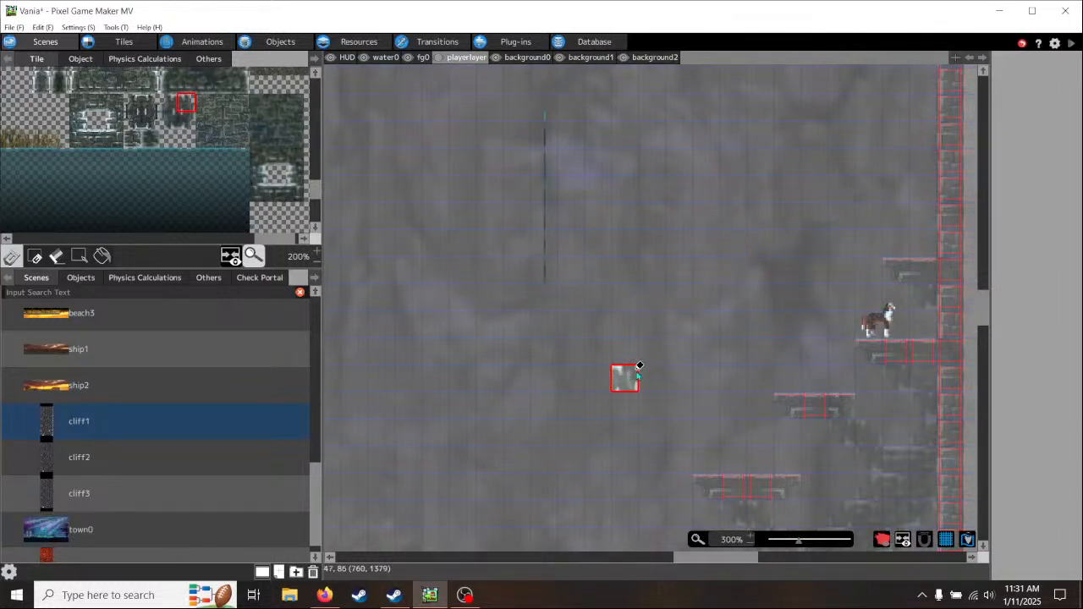
middle_click_drag(637, 373, 851, 375)
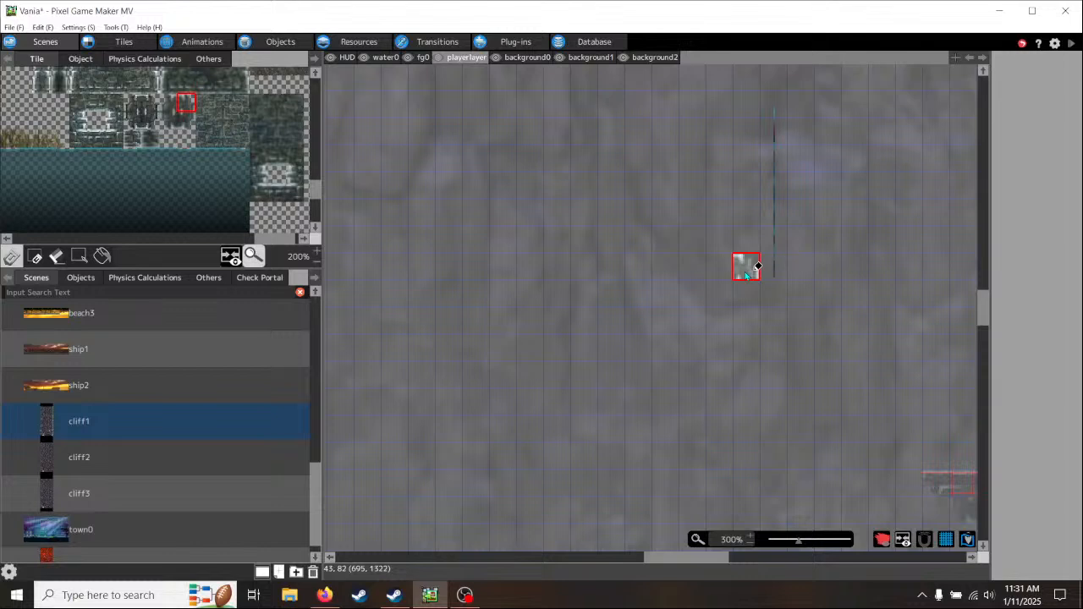
middle_click_drag(779, 295, 593, 336)
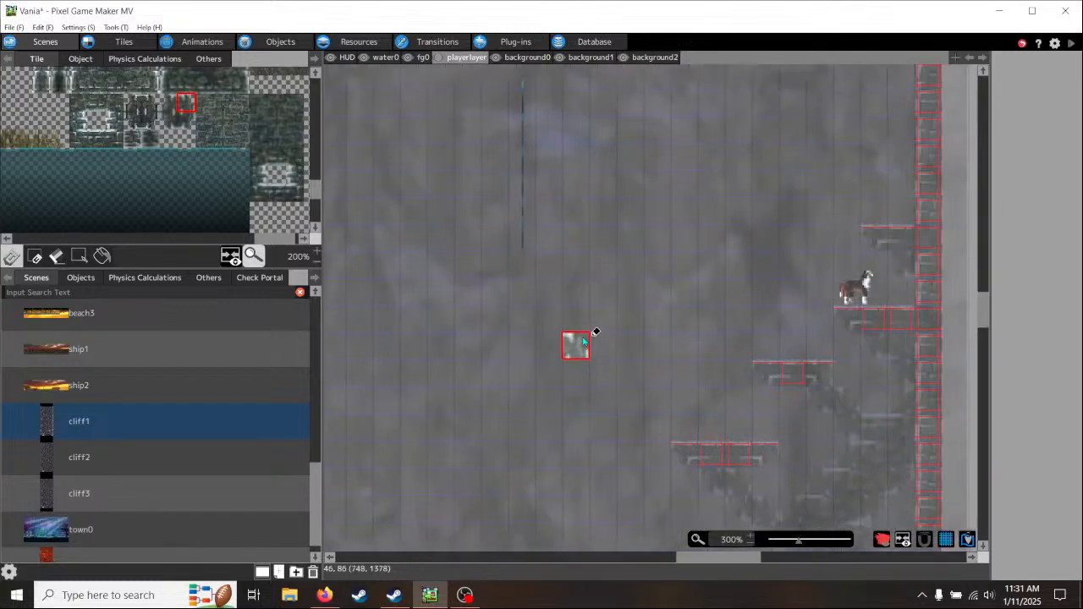
right_click(818, 369)
middle_click_drag(551, 300, 573, 370)
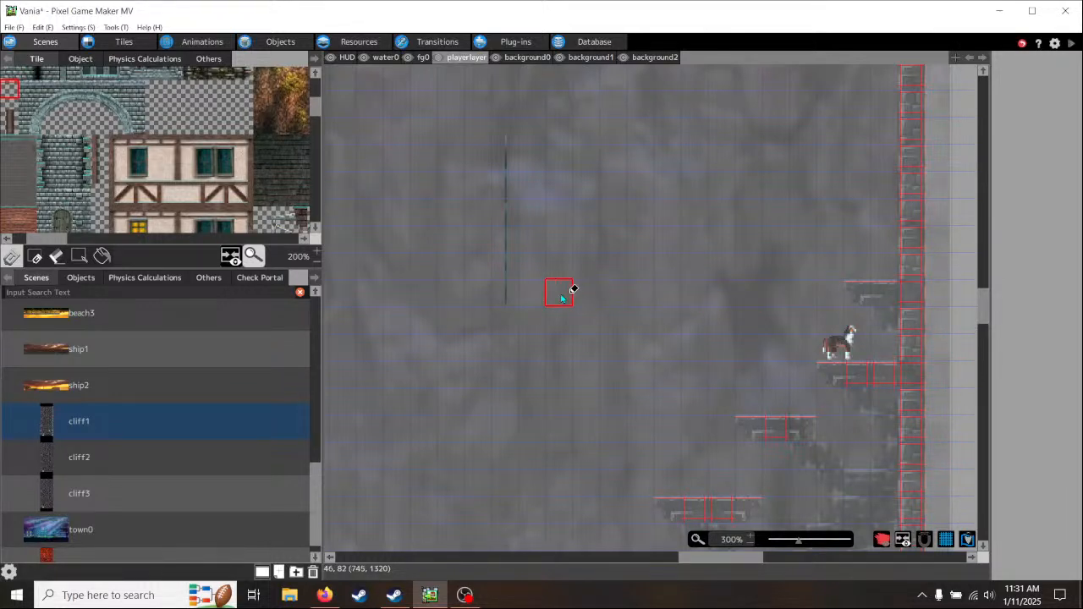
- On playerlayer, paint a long horizontal floating ledge of collision tiles in the open wall area, using the solid tile from the wall ledge
middle_click_drag(565, 370, 837, 372)
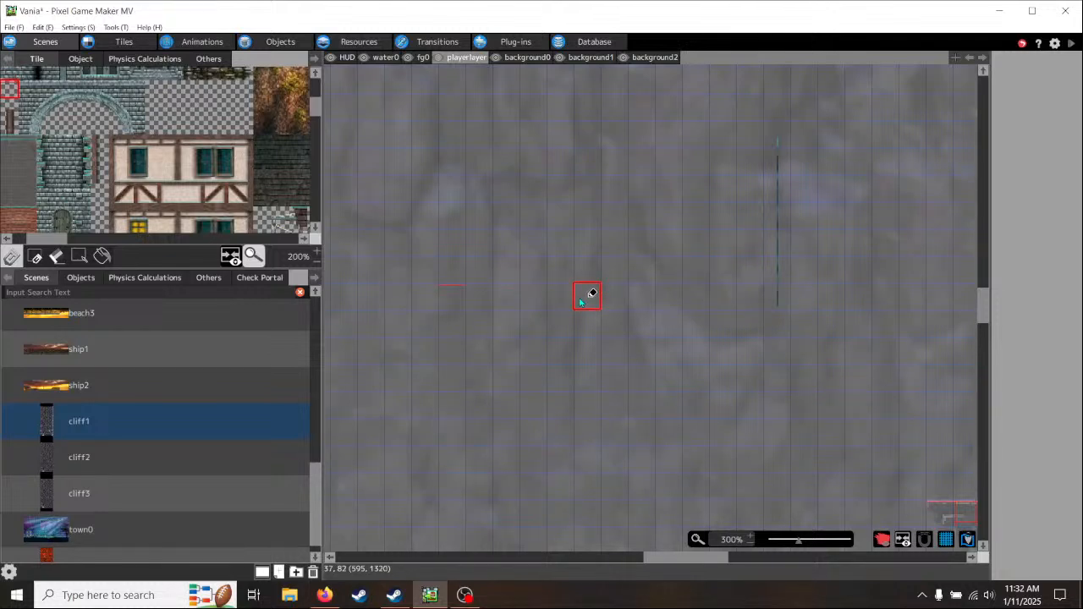
middle_click_drag(870, 393, 682, 367)
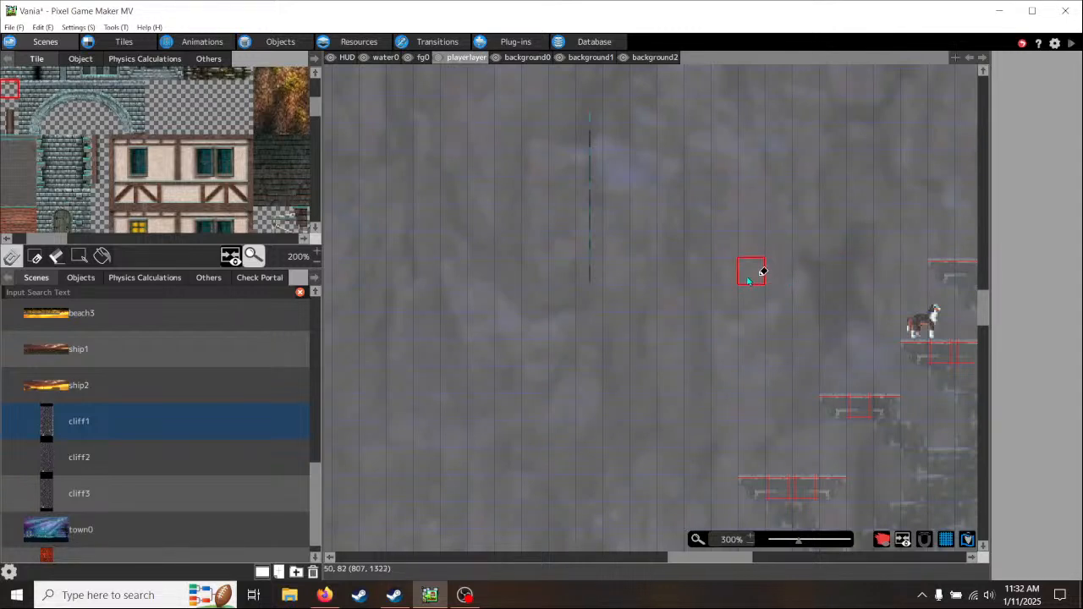
middle_click_drag(625, 347, 822, 351)
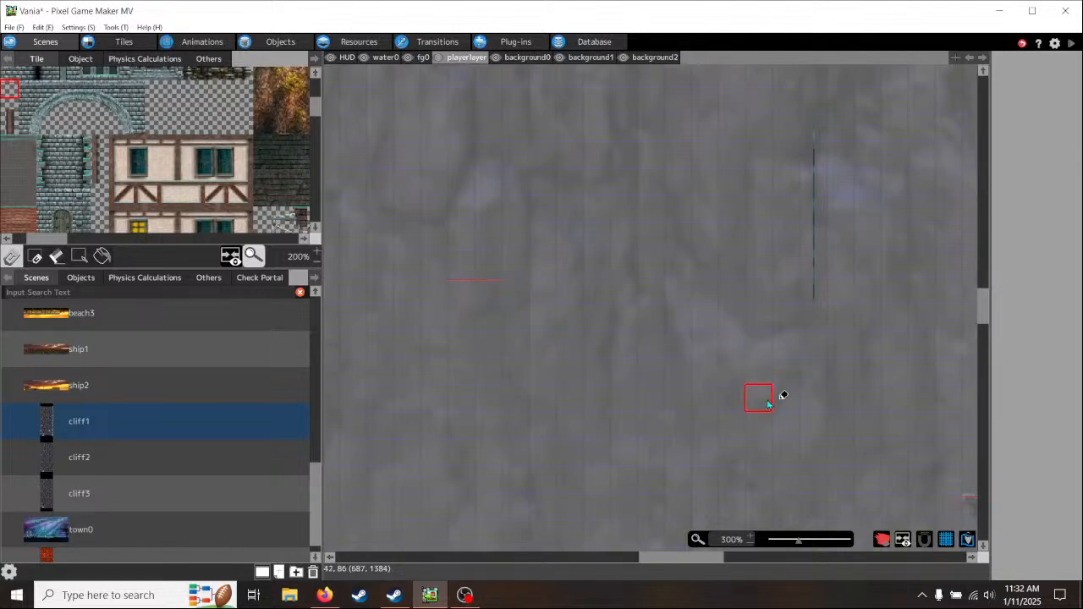
middle_click_drag(770, 403, 343, 308)
right_click(750, 285)
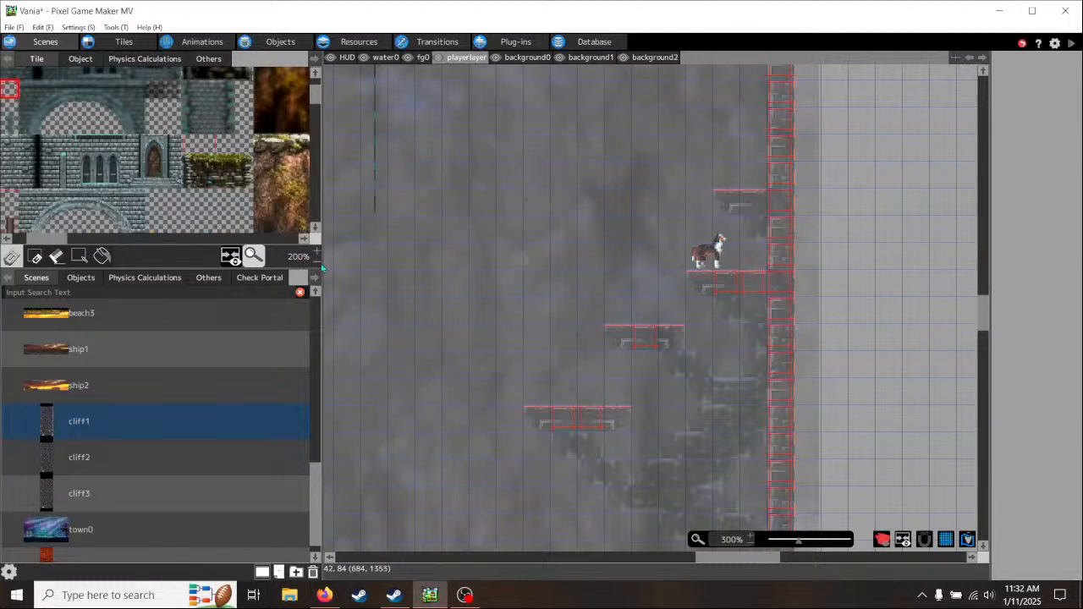
middle_click_drag(401, 285, 960, 314)
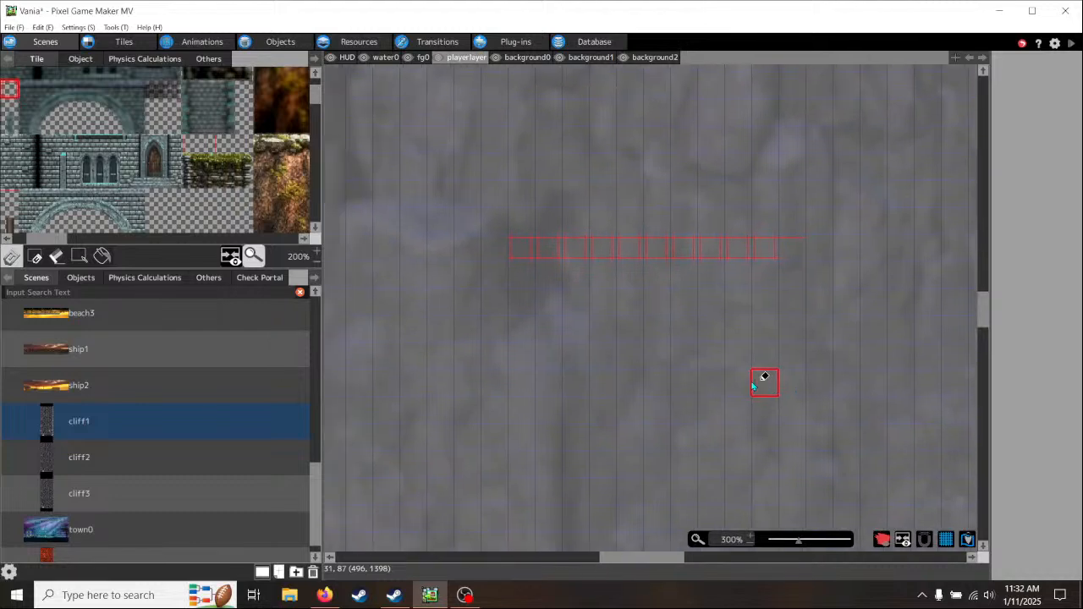
- Shorten the floating ledge to nine tiles and finish its left end with the top-edge-only collision tile picked from its right end
scroll(779, 372, "down", 2)
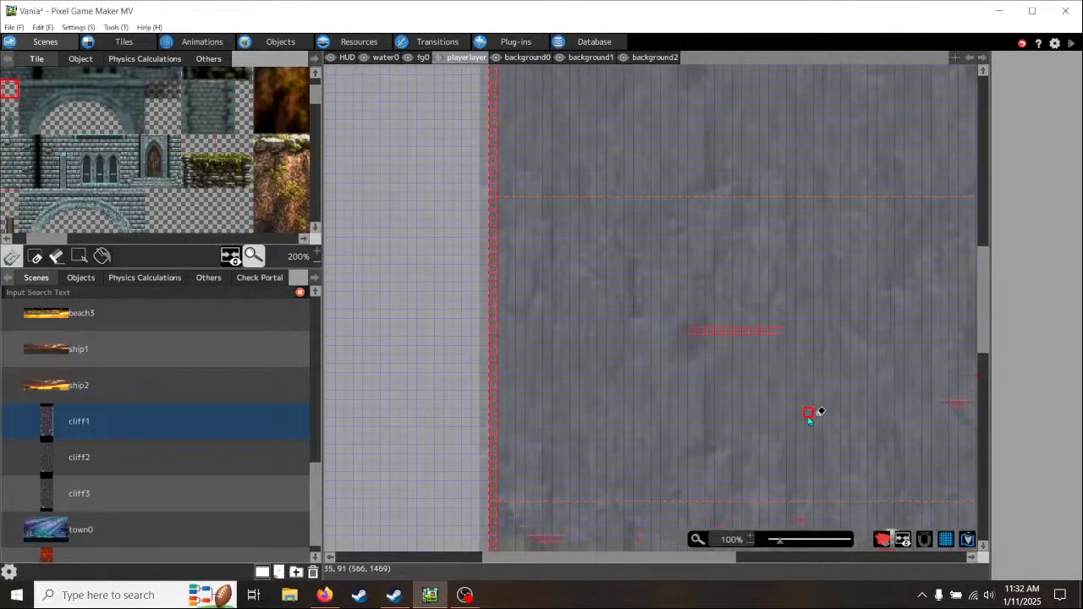
middle_click_drag(808, 421, 660, 479)
middle_click_drag(653, 218, 650, 356)
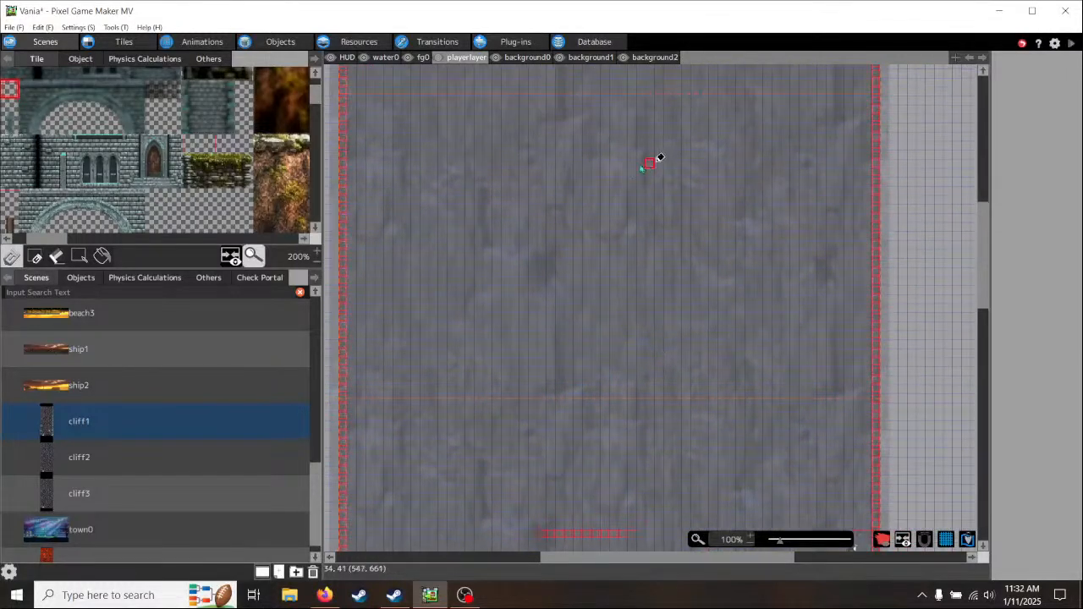
middle_click_drag(626, 182, 641, 220)
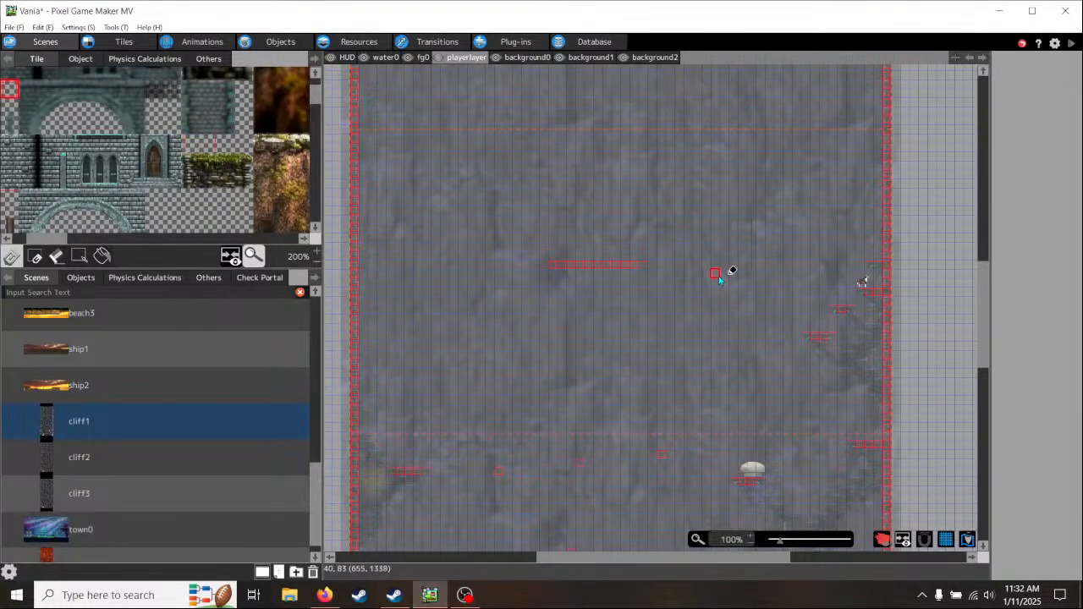
scroll(692, 283, "up", 2)
middle_click_drag(605, 276, 784, 302)
right_click(729, 246)
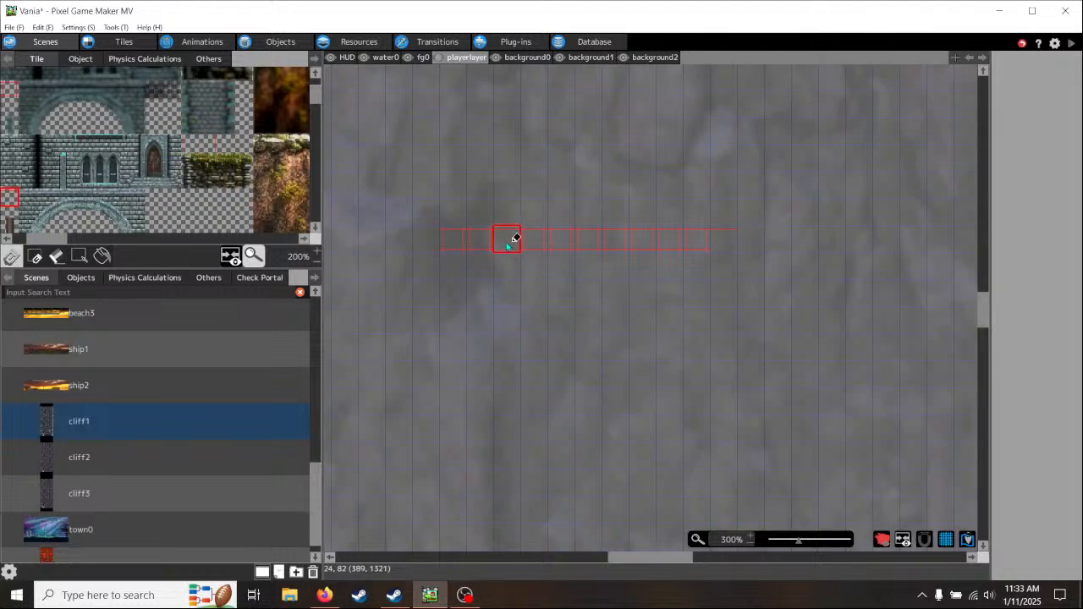
mouse_move(752, 382)
middle_mouse_down()
mouse_move(402, 379)
mouse_move(408, 353)
middle_mouse_up()
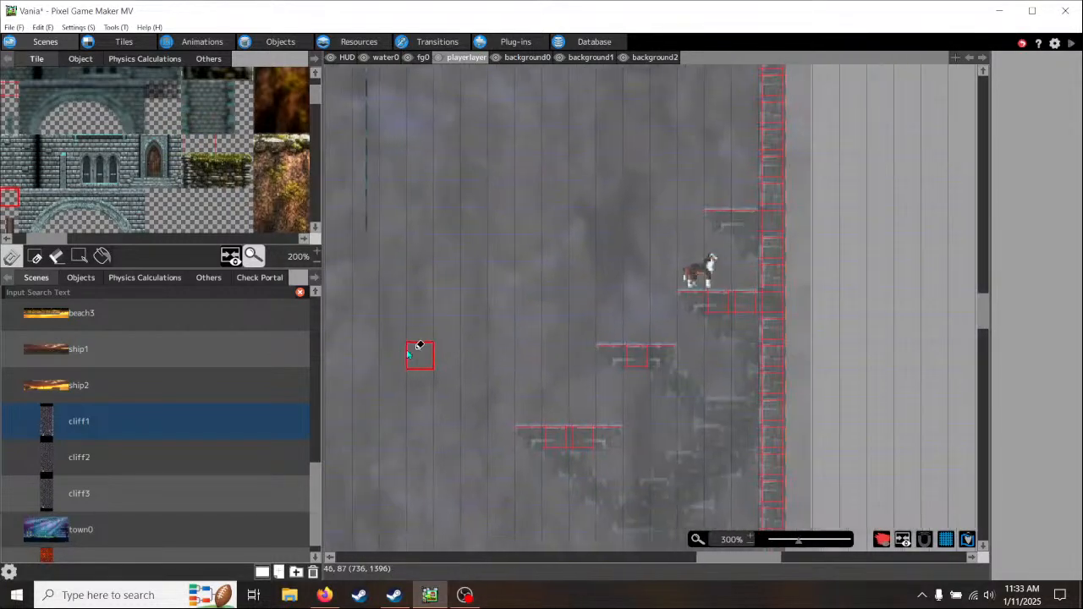
middle_click_drag(426, 295, 922, 291)
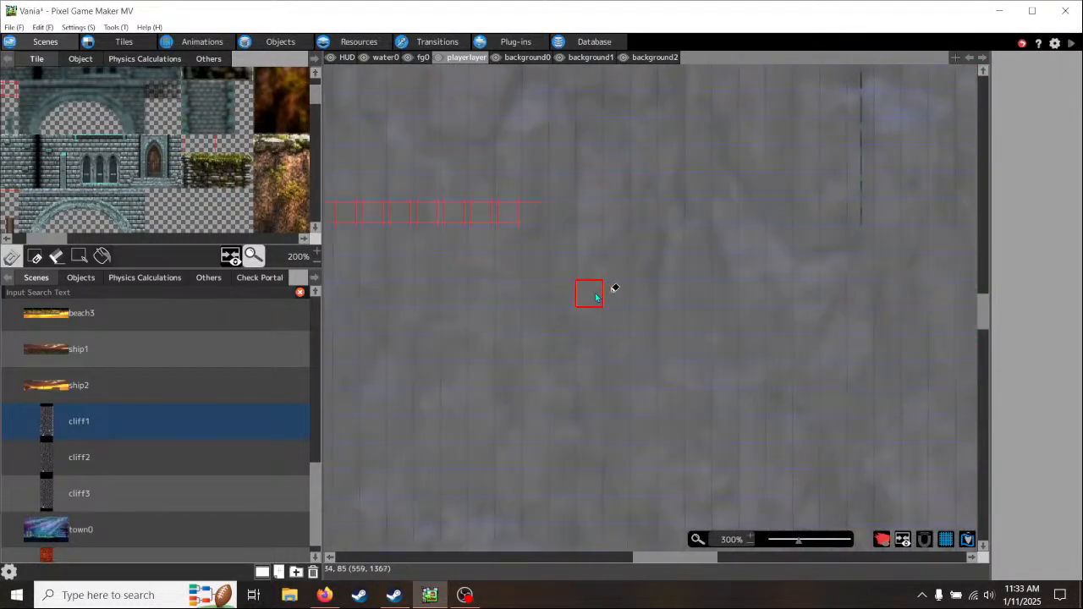
middle_click_drag(596, 297, 914, 345)
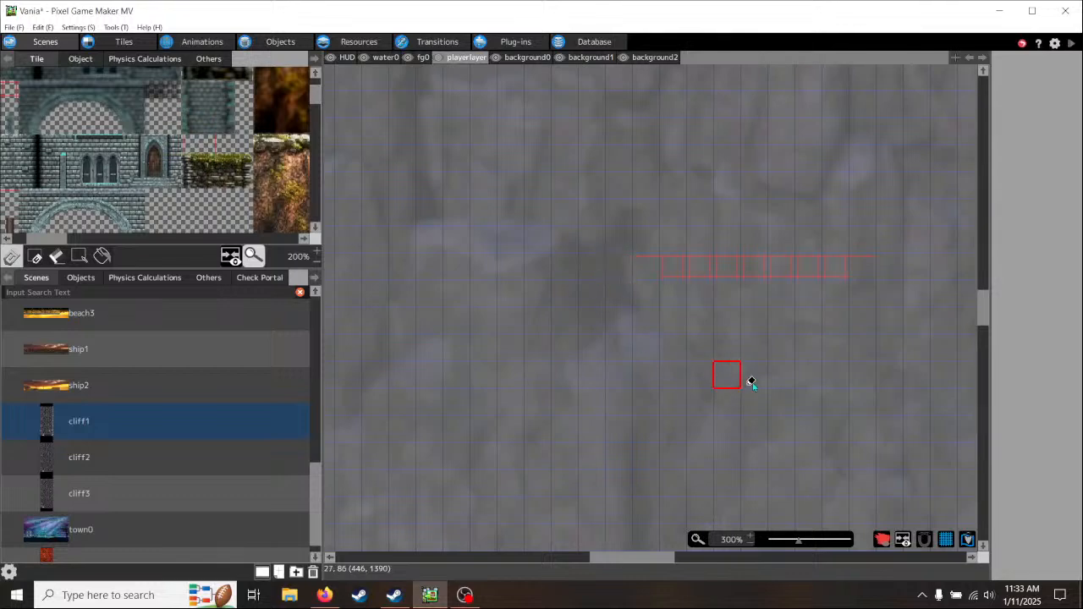
- Examine the floating ledge's distance from the right wall ledges and the platforms above and below it across the cliff1 scene
middle_click_drag(768, 383, 615, 385)
scroll(685, 412, "down", 1)
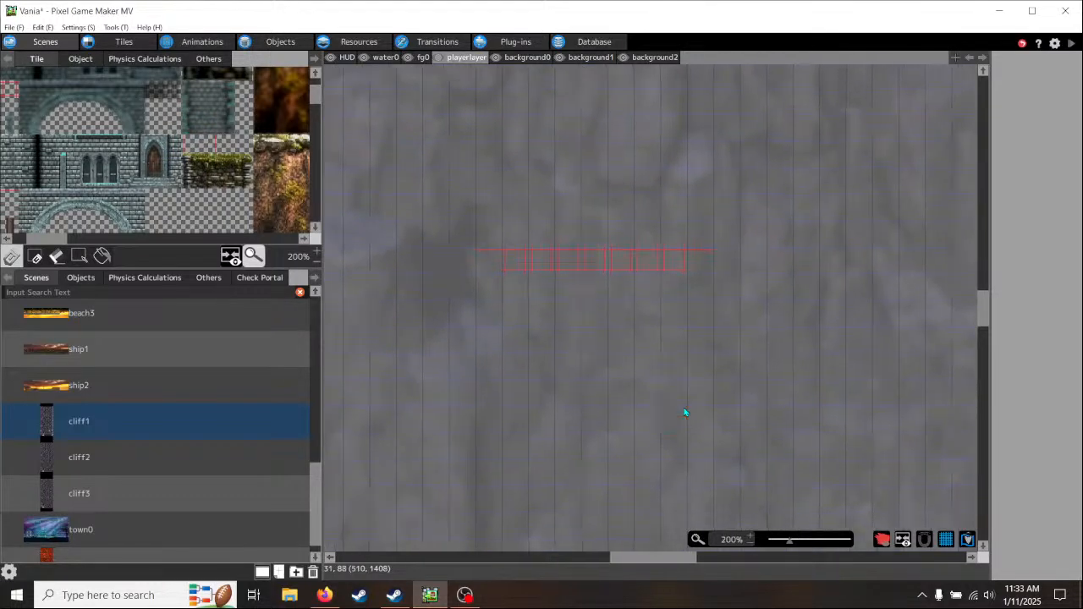
scroll(685, 412, "down", 1)
middle_click_drag(686, 448, 648, 417)
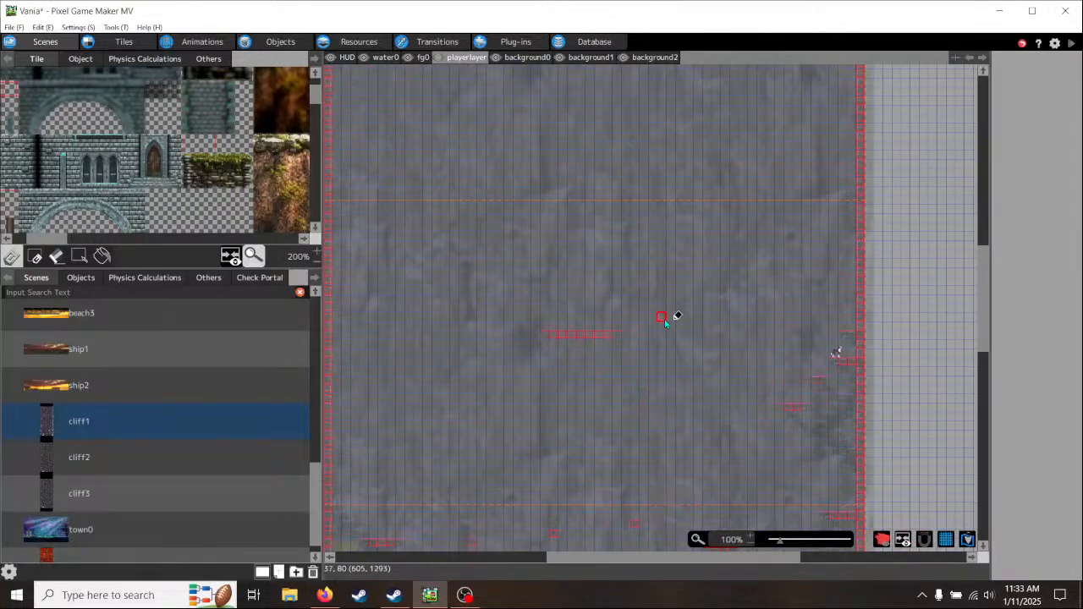
middle_click_drag(665, 320, 641, 510)
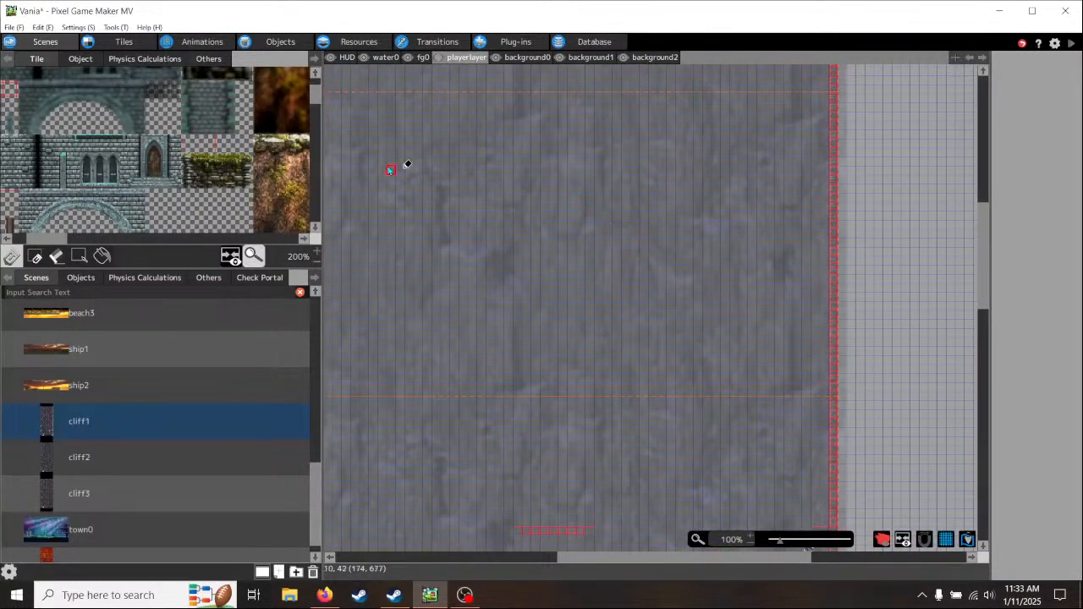
middle_click_drag(467, 431, 553, 335)
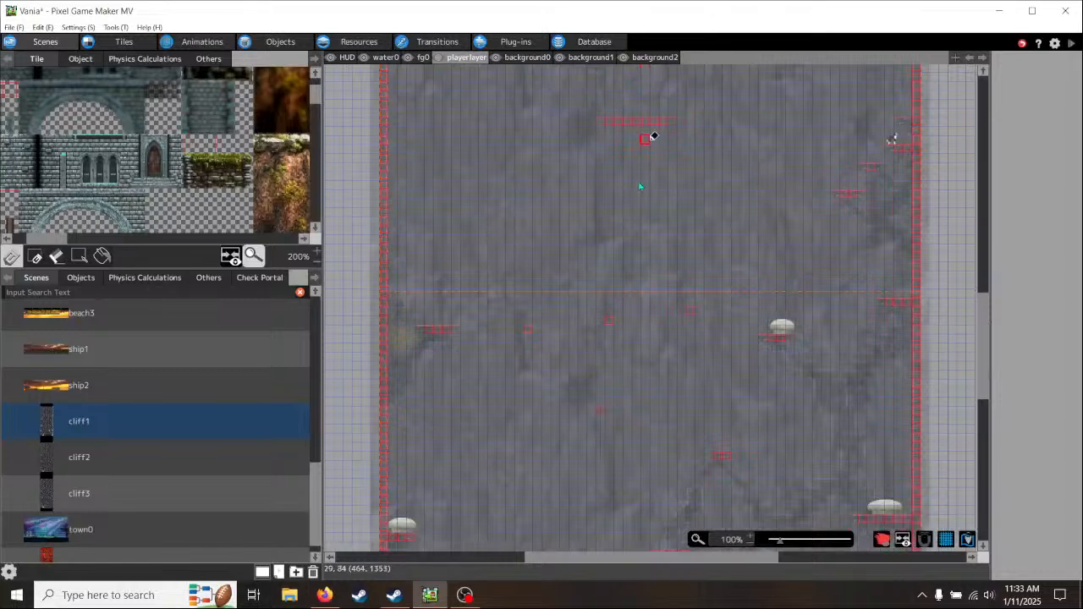
middle_click_drag(637, 409, 634, 174)
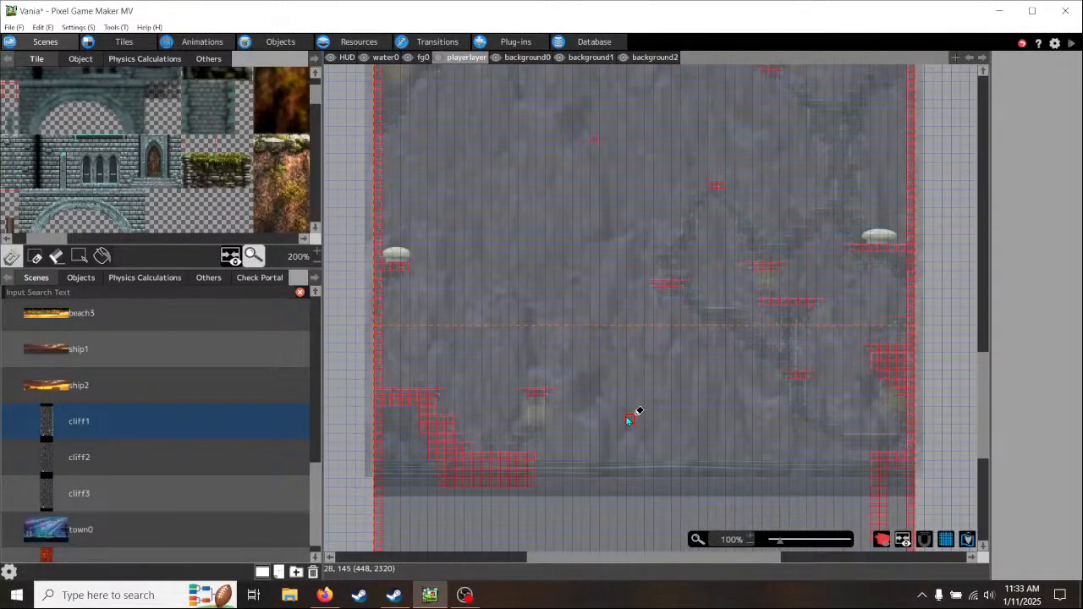
middle_click_drag(776, 215, 660, 479)
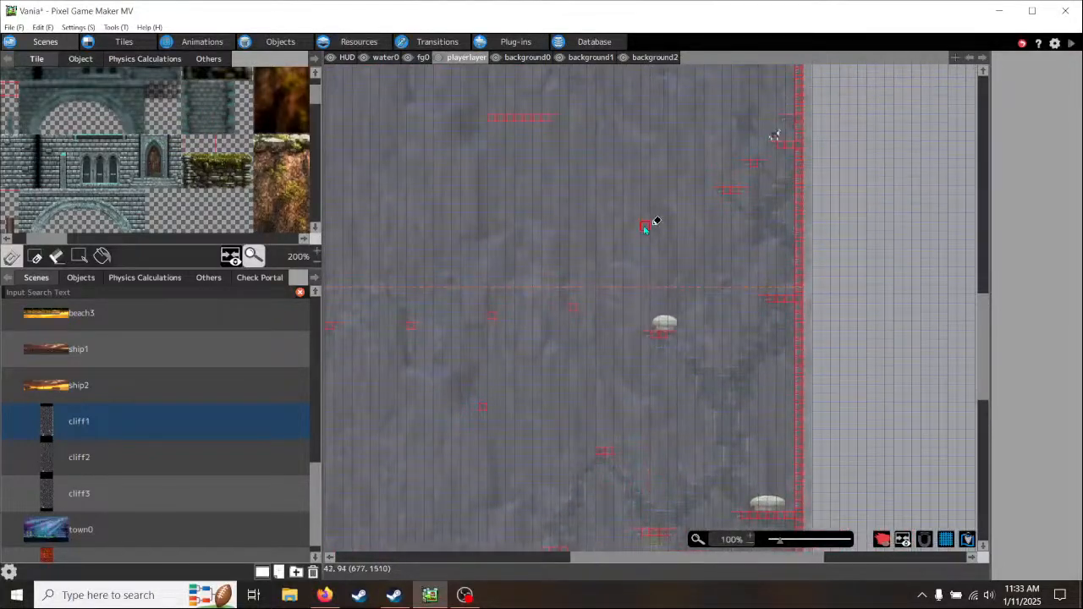
middle_click_drag(641, 254, 634, 380)
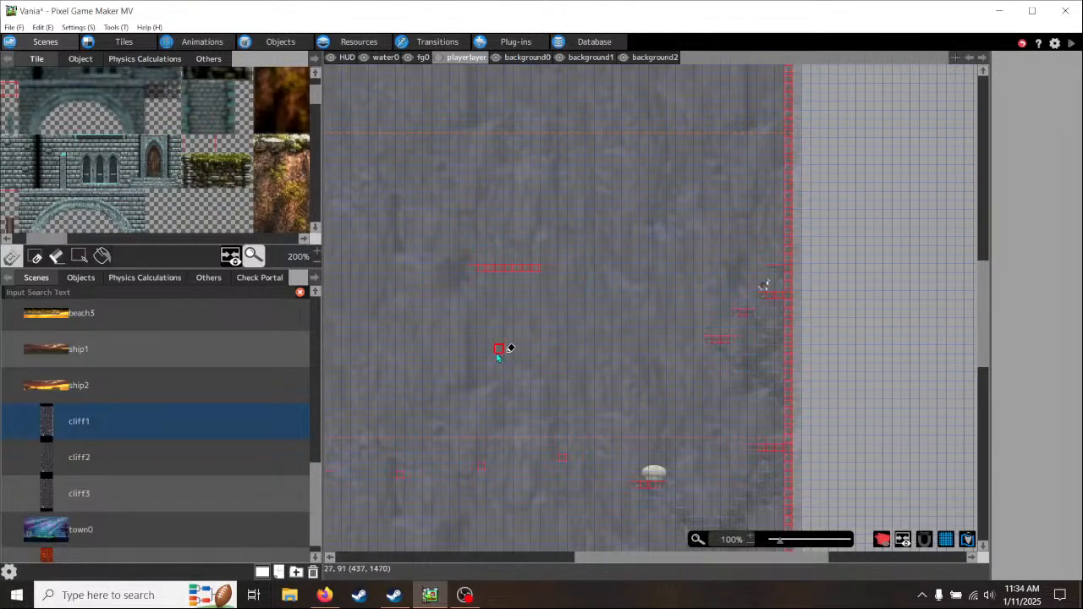
middle_click_drag(498, 359, 582, 144)
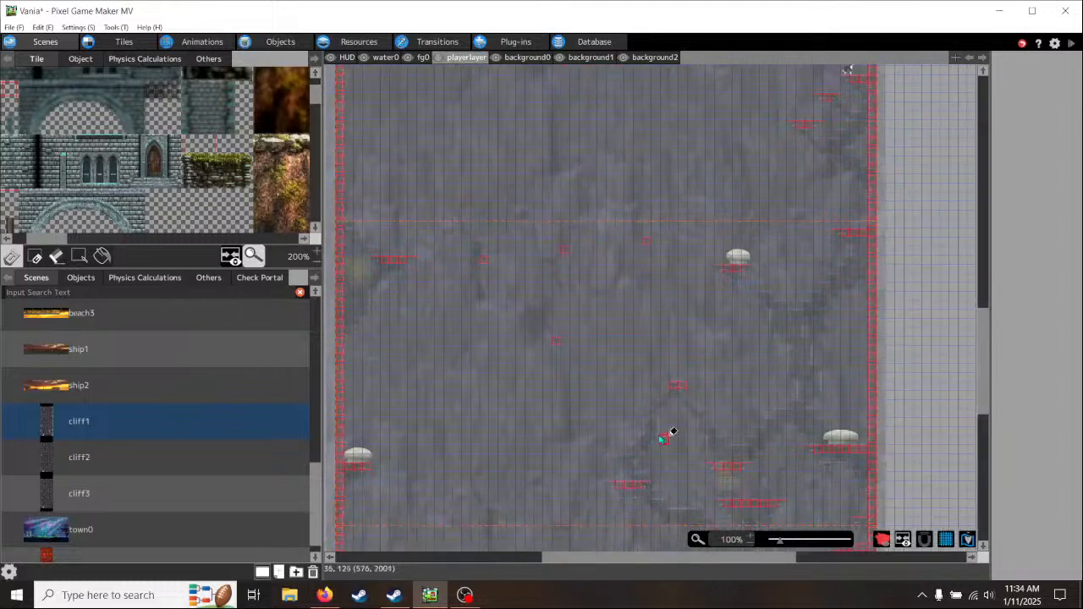
middle_click_drag(674, 432, 590, 441)
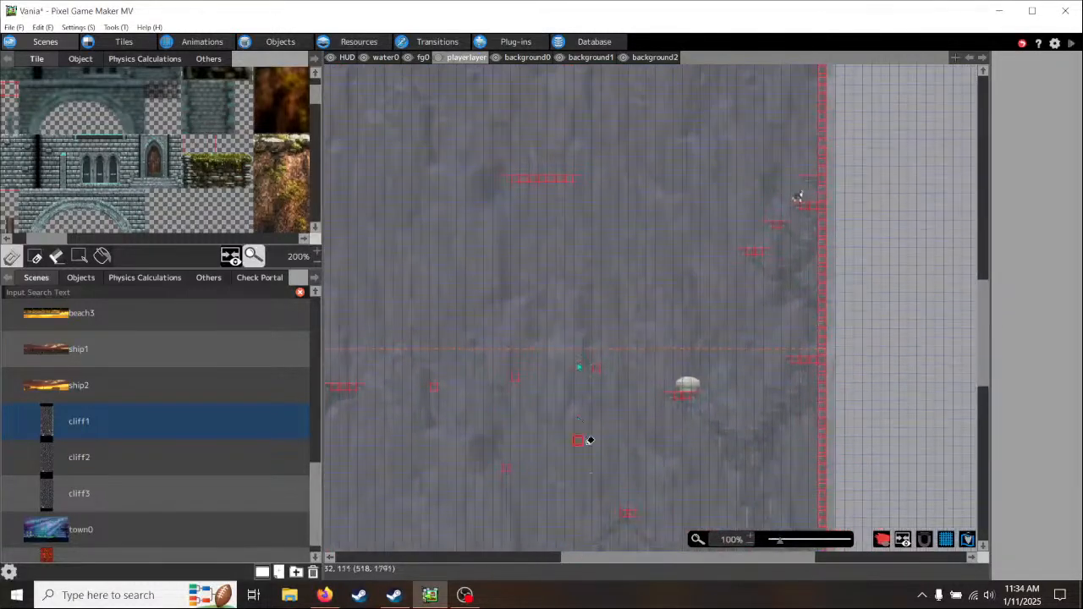
middle_click_drag(587, 282, 600, 443)
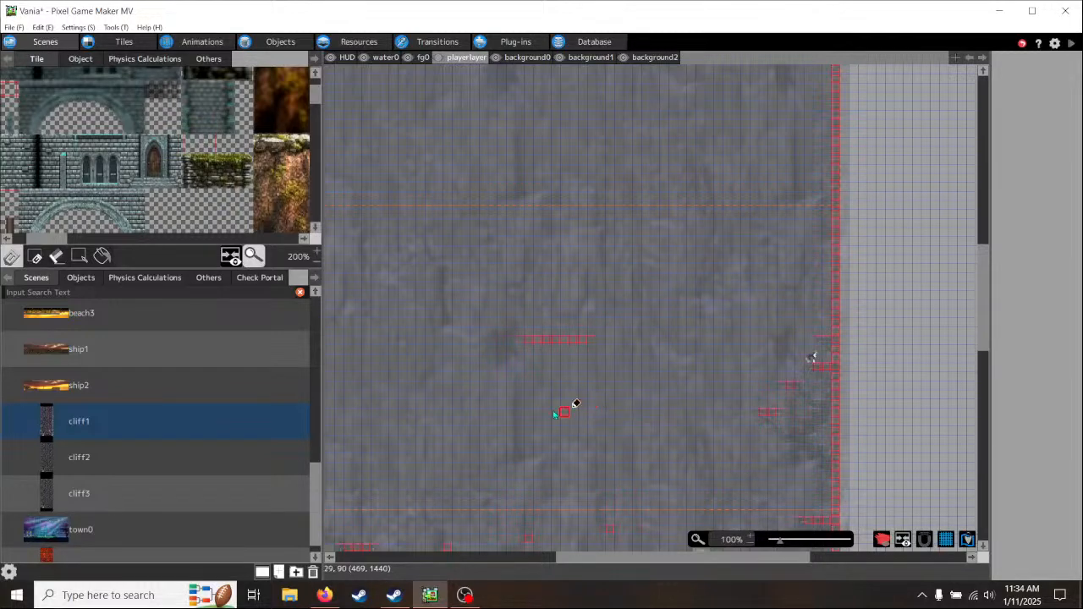
- Trim the floating ledge to eight tiles and paint a centred stepped underside of solid tiles, four wide and then two wide
scroll(547, 412, "up", 1)
scroll(546, 412, "up", 1, "ctrl")
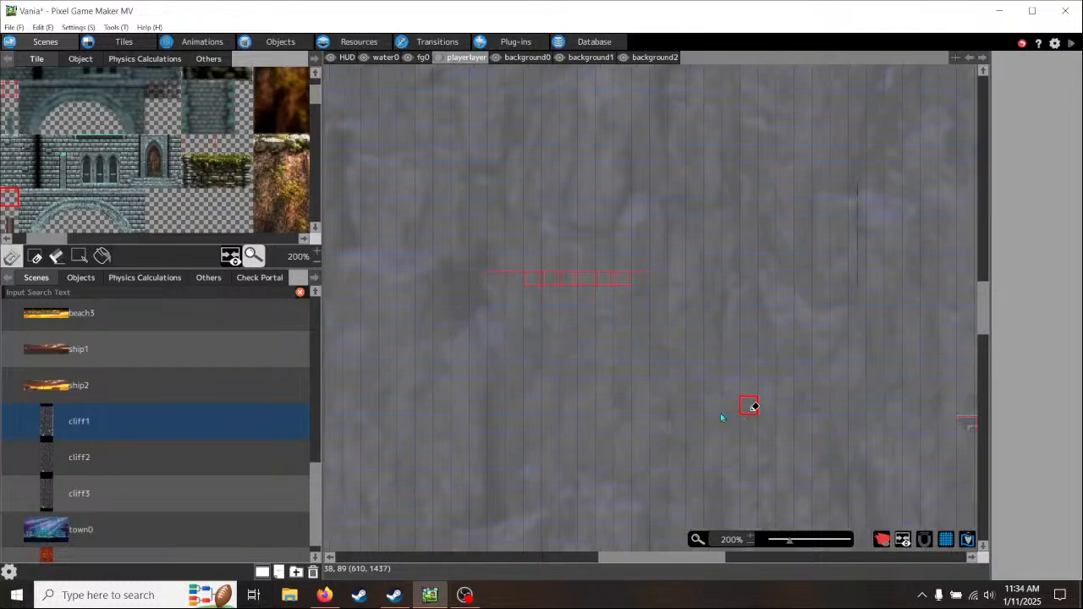
middle_click_drag(750, 406, 510, 419)
middle_click_drag(440, 374, 660, 395)
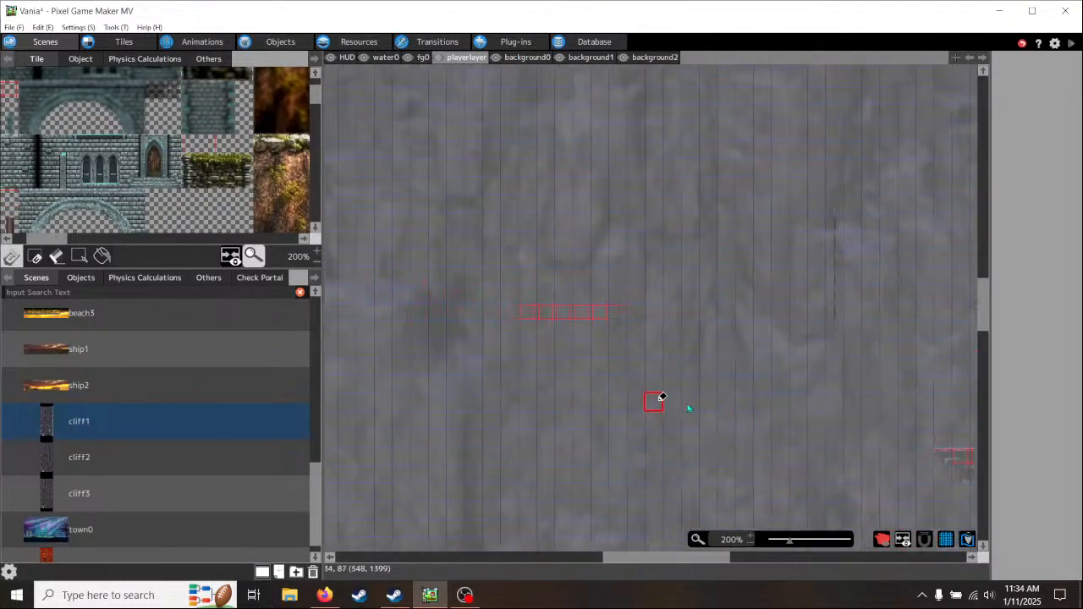
left_click(576, 338)
left_click(592, 353)
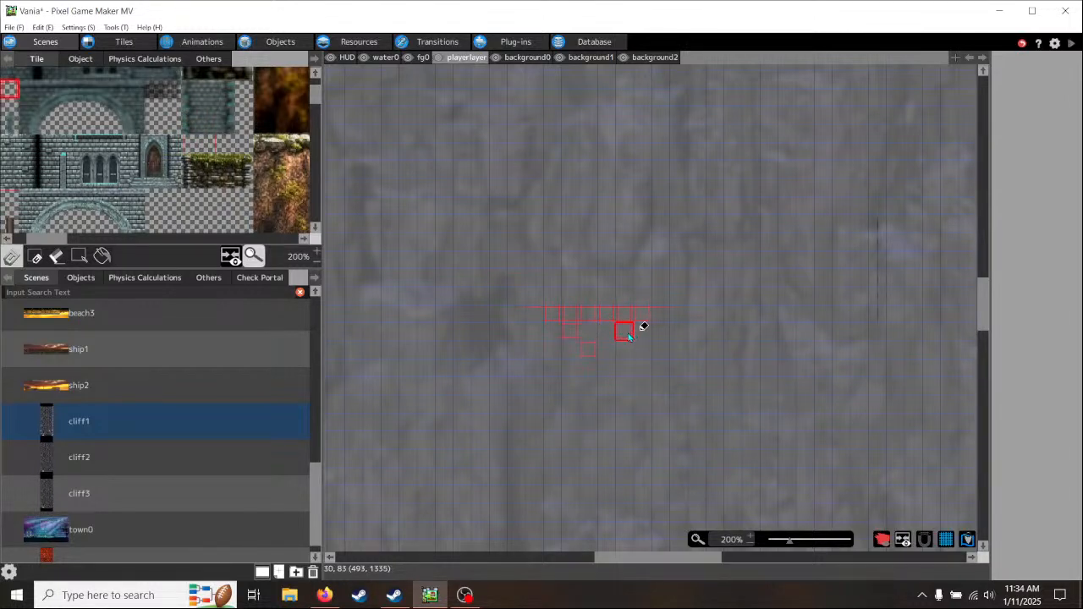
left_click(628, 334)
left_click(606, 353)
left_click(592, 335)
left_click(605, 335)
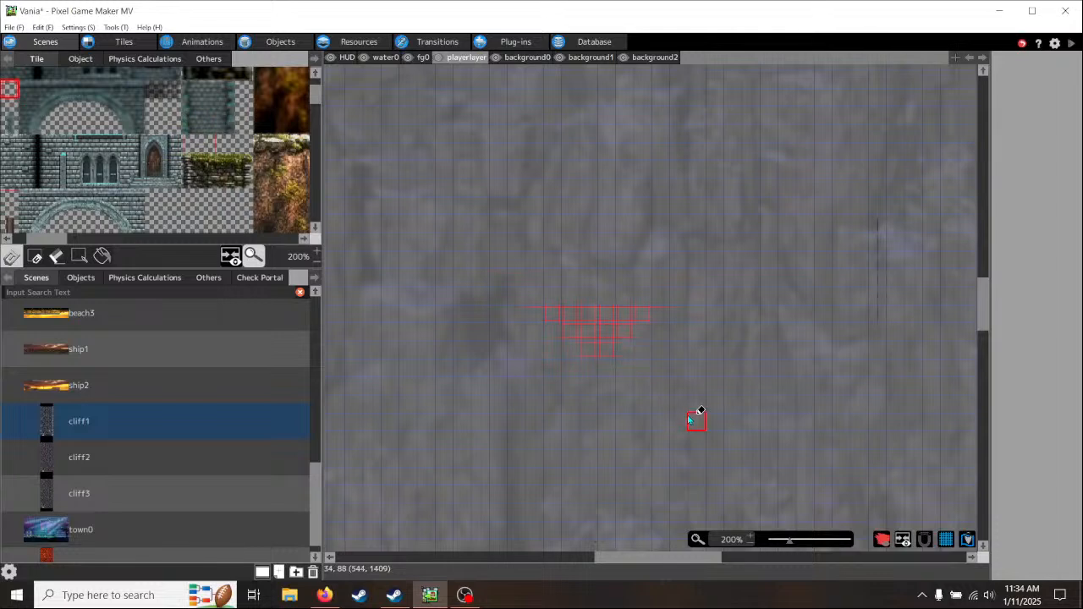
- Review the stepped floating ledge's placement relative to the right wall ledges and the platforms in the lower part of the scene
middle_click_drag(688, 416, 560, 410)
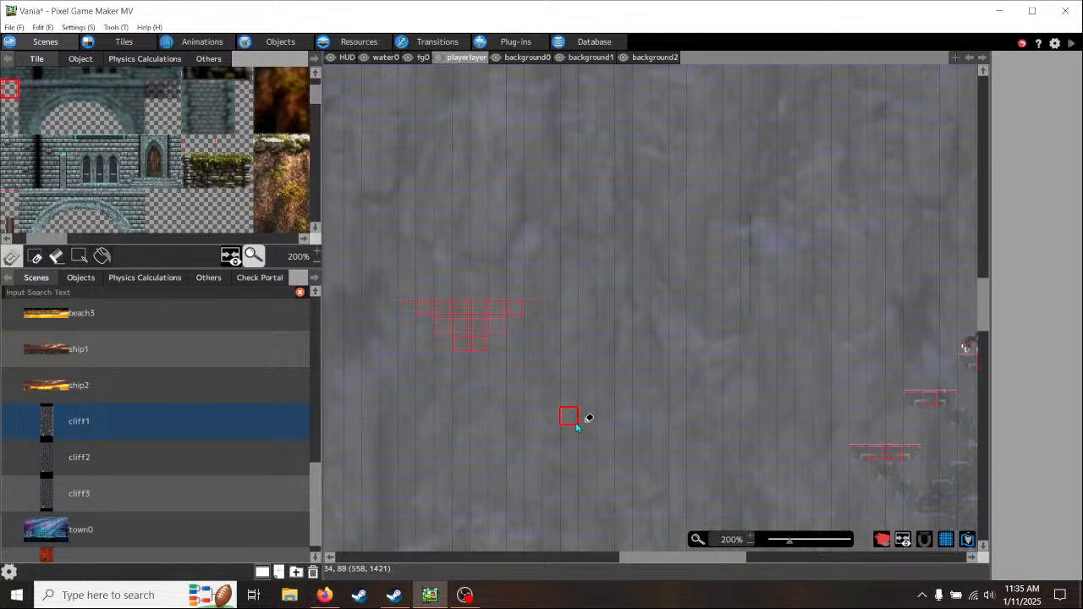
scroll(559, 423, "right", 3)
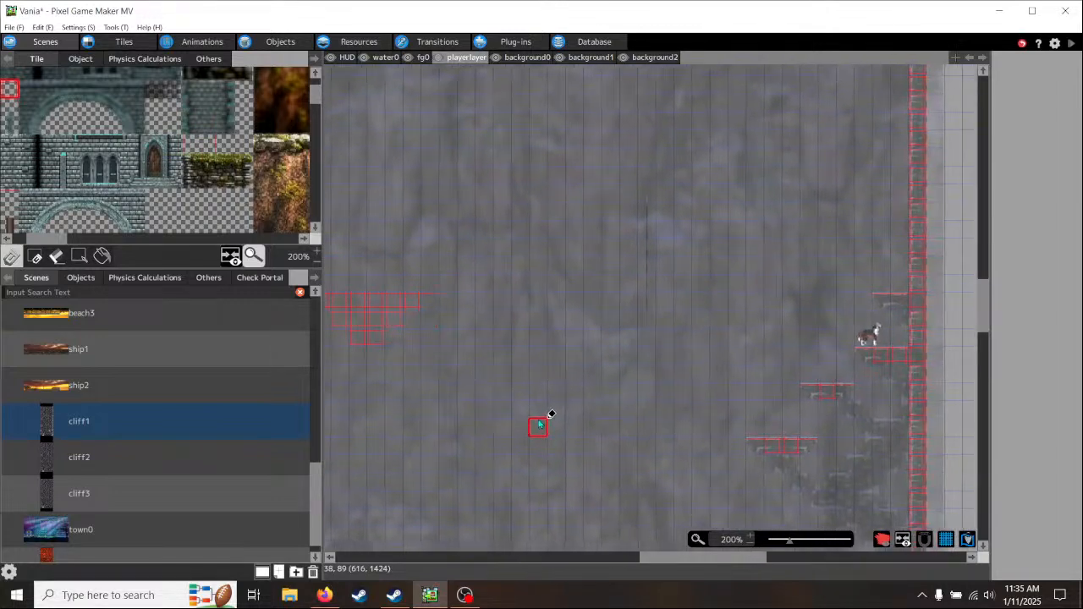
middle_click_drag(540, 425, 604, 423)
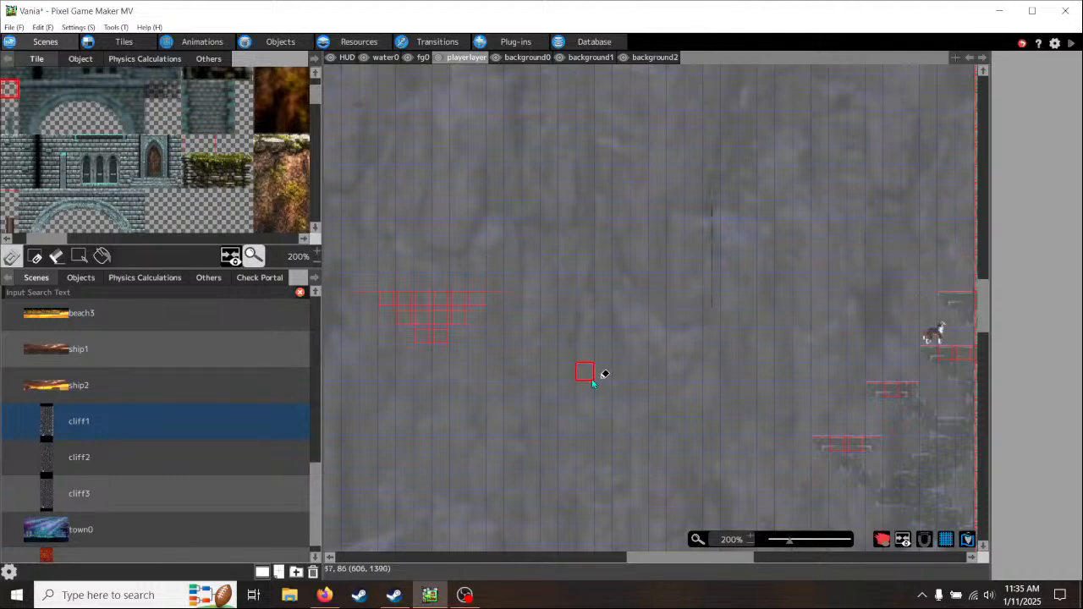
middle_click_drag(593, 384, 590, 428)
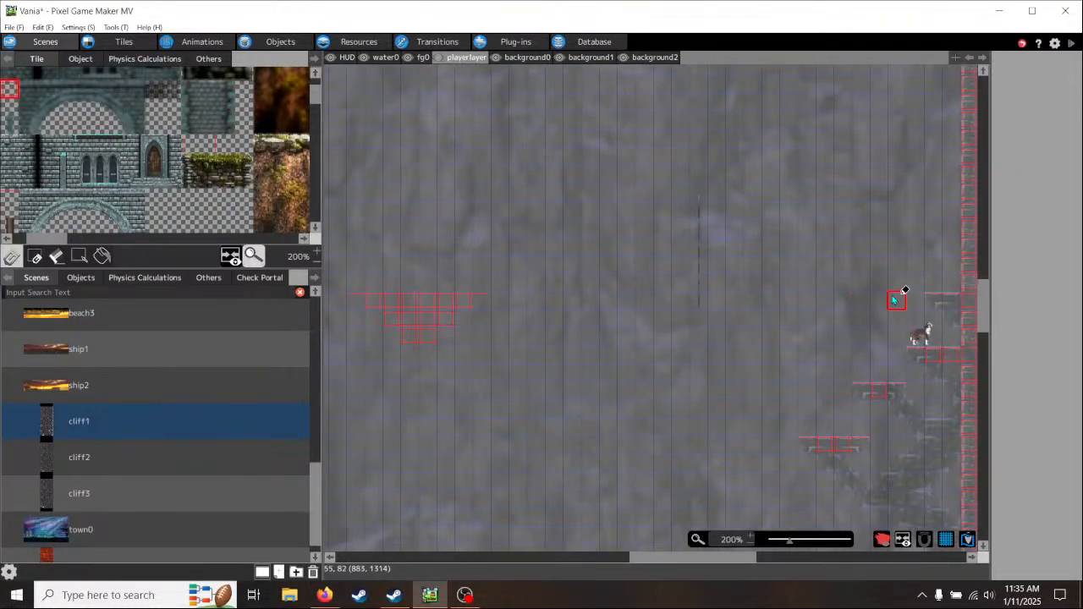
scroll(748, 385, "down", 2)
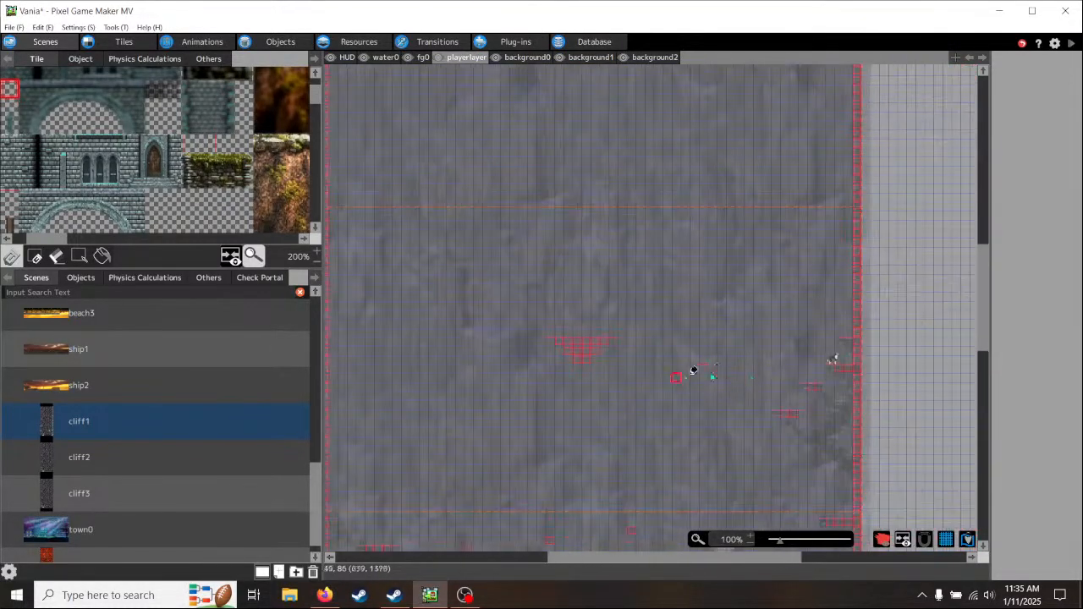
middle_click_drag(661, 431, 658, 291)
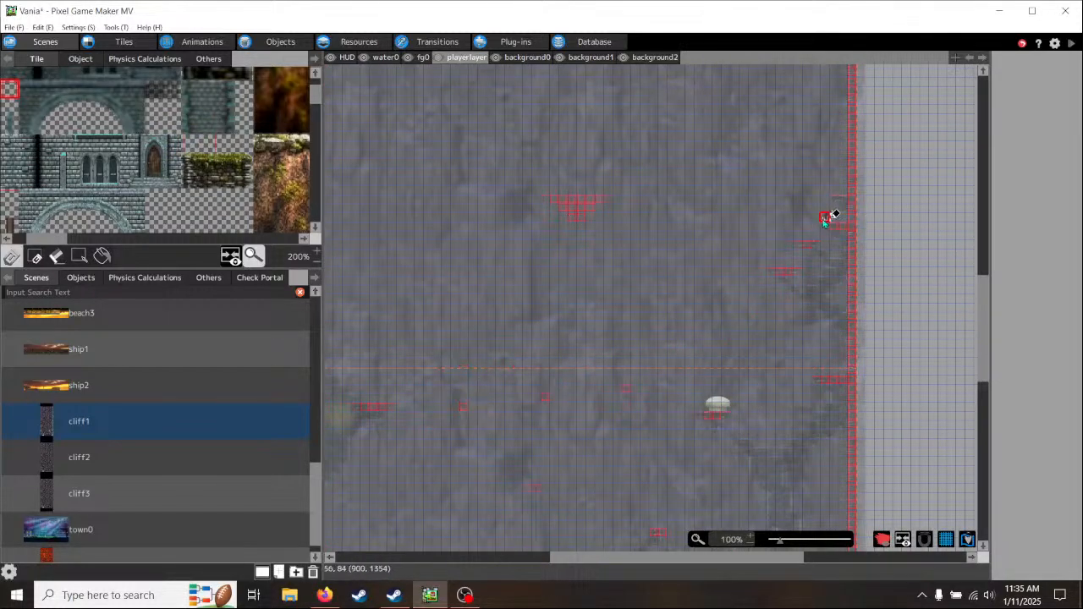
middle_click_drag(556, 479, 623, 210)
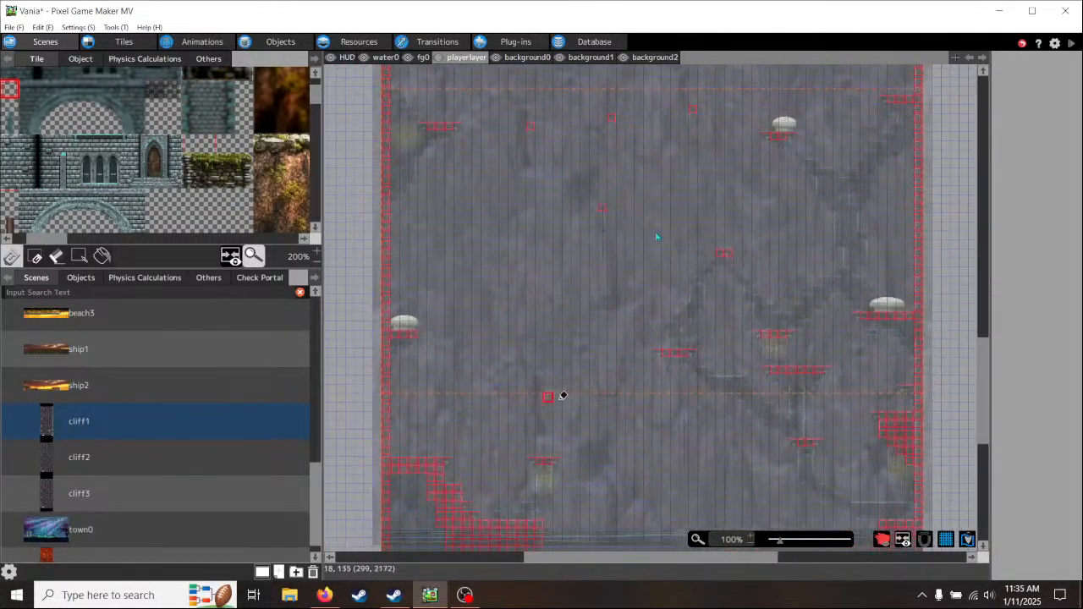
middle_click_drag(711, 203, 563, 411)
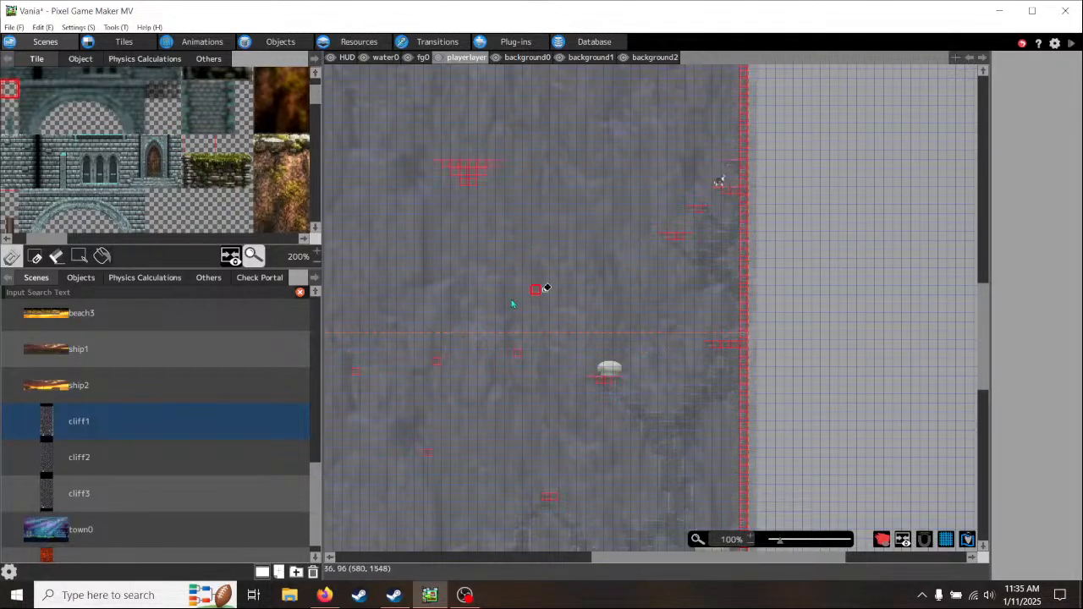
middle_click_drag(493, 313, 573, 320)
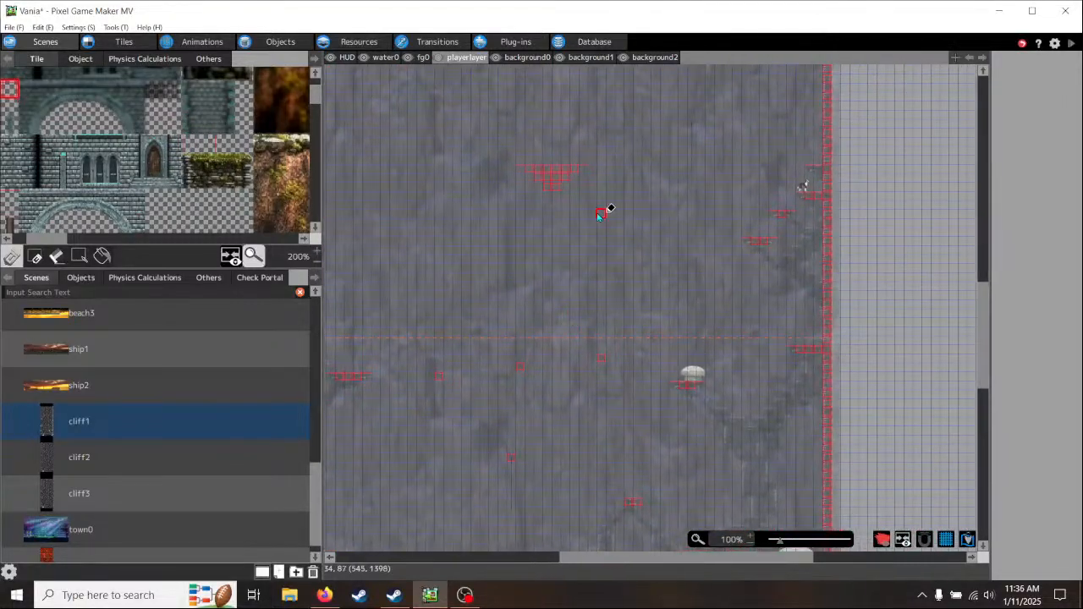
middle_click_drag(598, 216, 584, 317)
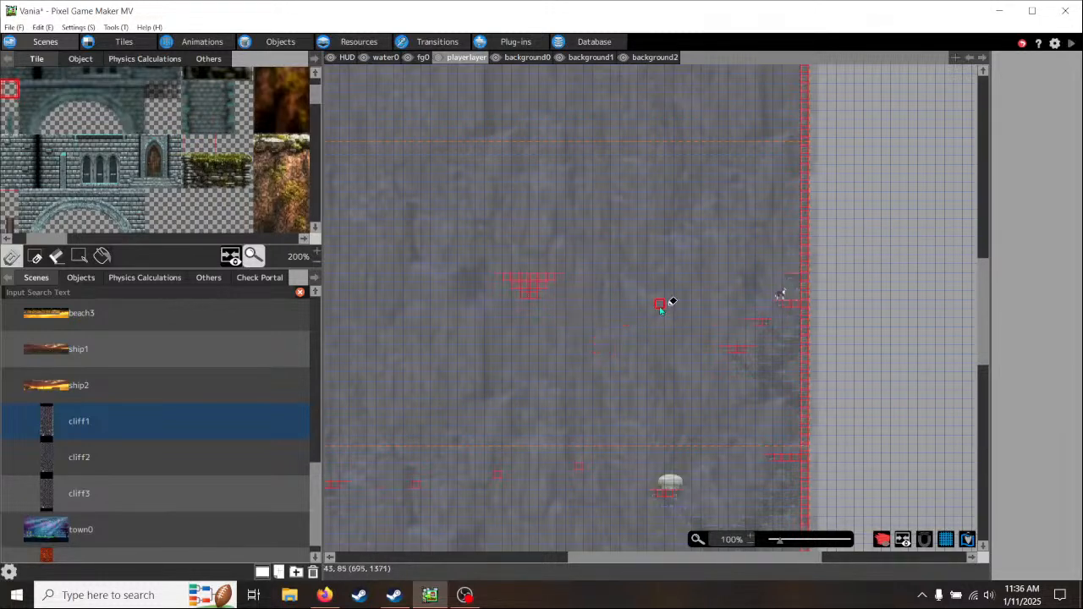
- On the background0 layer, stamp the eight-tile stone ledge graphic over the top row of the floating ledge's collision
left_click(537, 59)
right_click(793, 277)
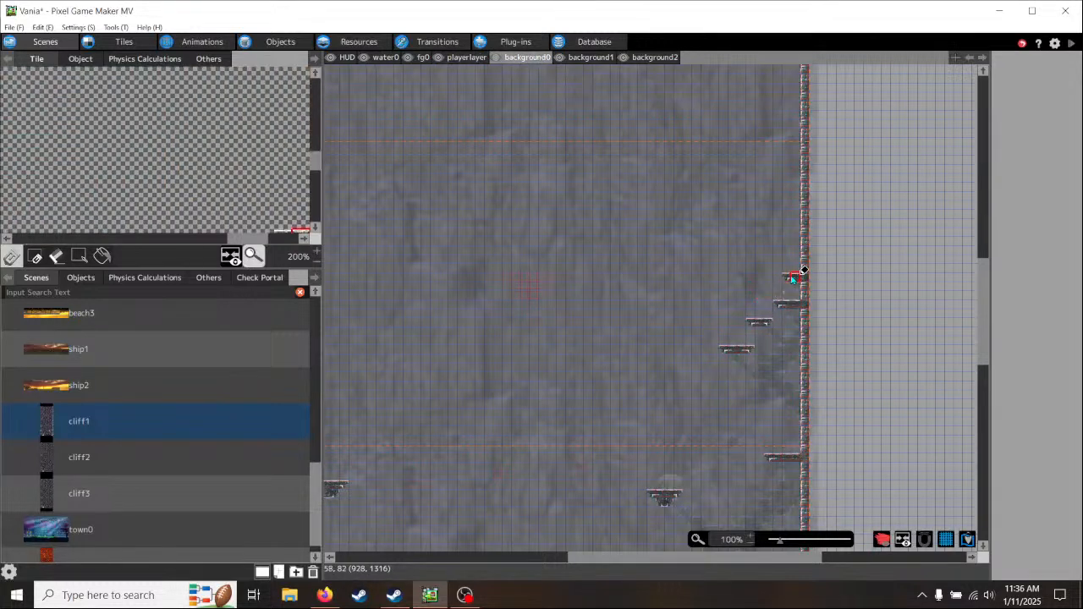
scroll(214, 172, "down", 1)
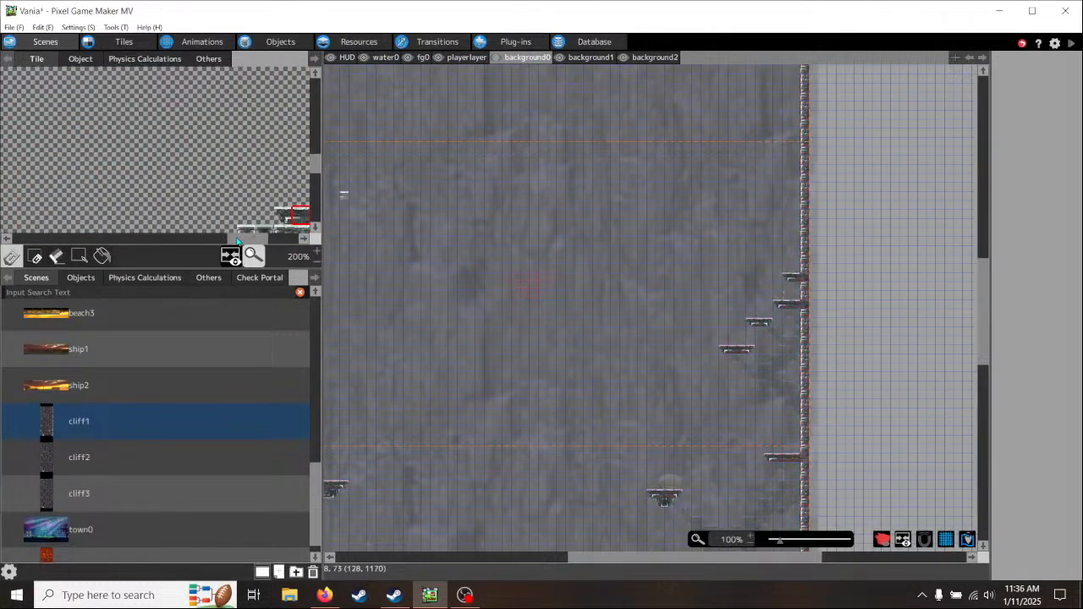
left_click_drag(238, 242, 259, 242)
scroll(259, 180, "down", 1)
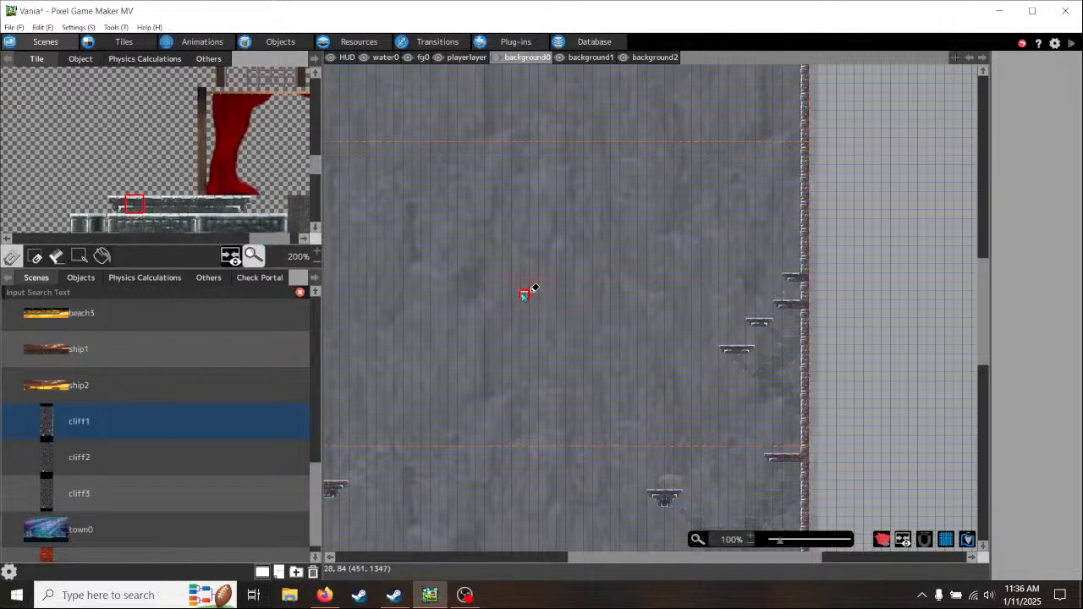
scroll(523, 295, "up", 2)
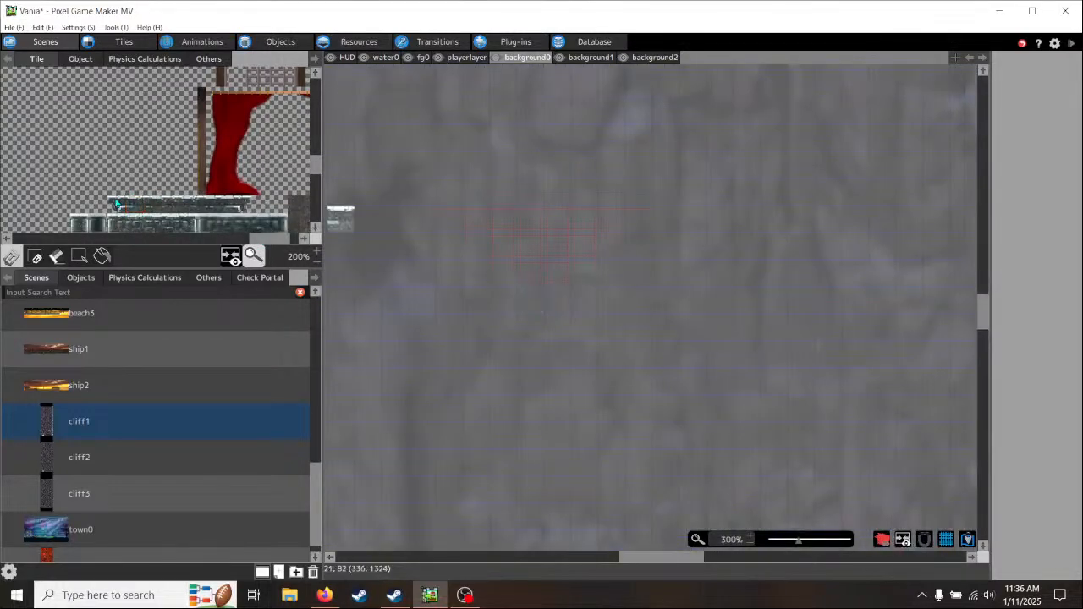
left_click_drag(117, 203, 233, 209)
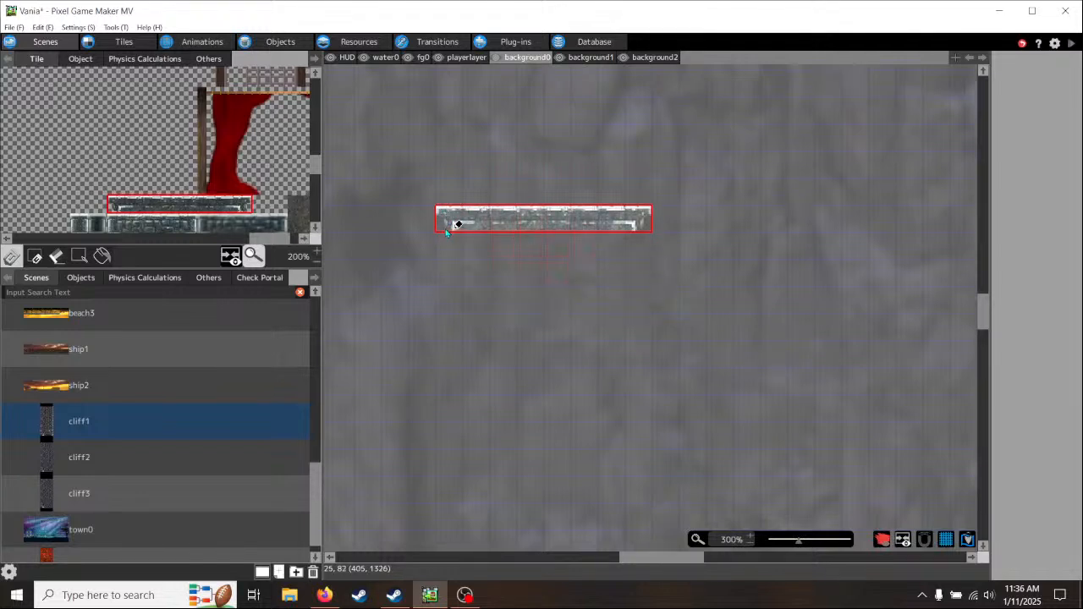
left_click(448, 224)
right_click(611, 330)
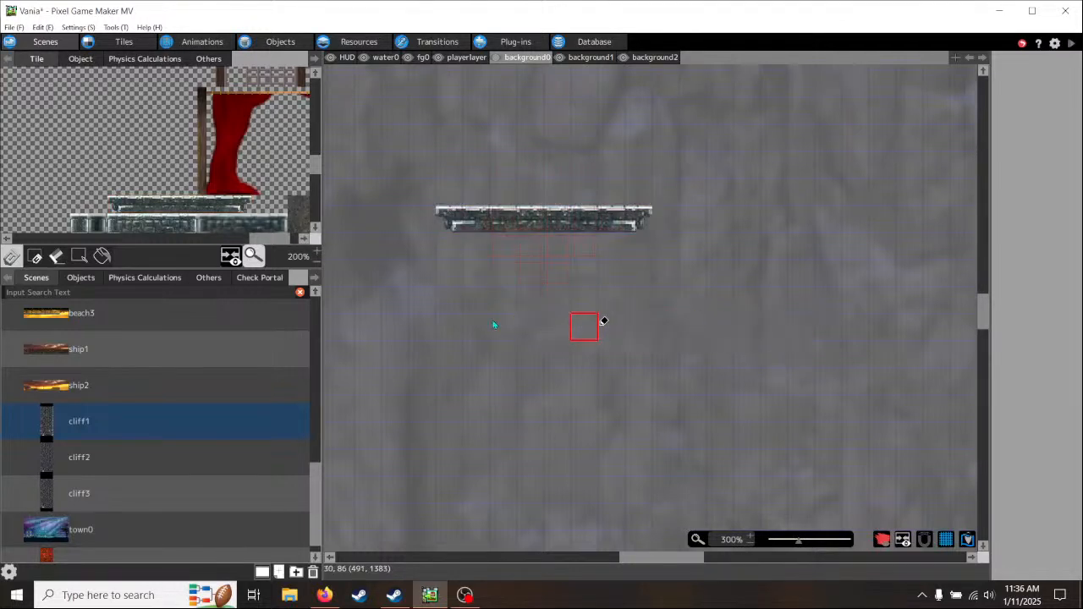
- Place left and right stone bracket tiles on the outer edges of both stepped rows beneath the floating ledge
scroll(266, 190, "down", 5)
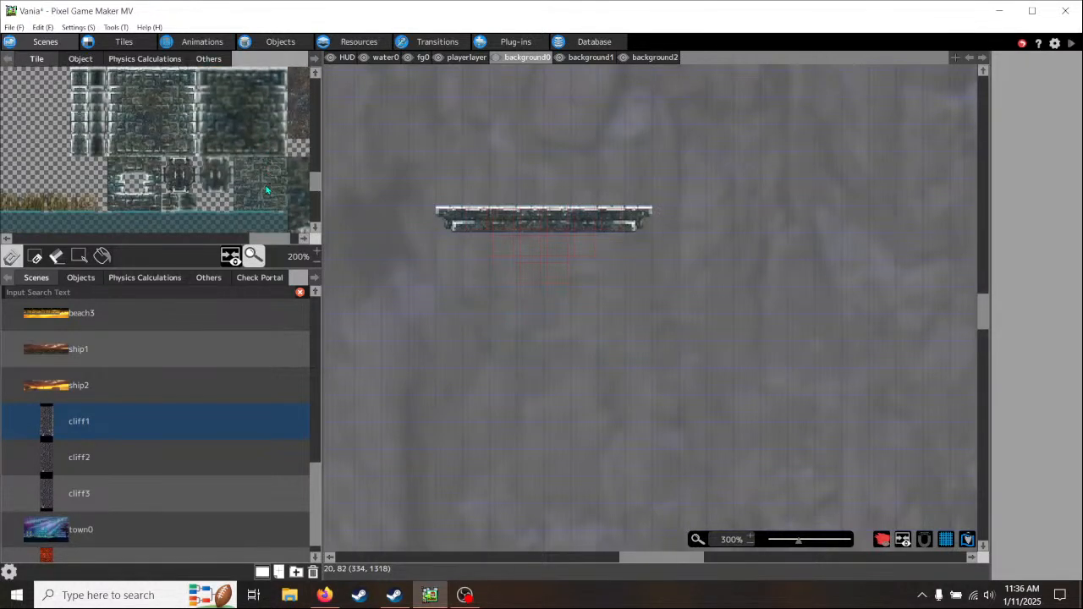
scroll(267, 190, "up", 1)
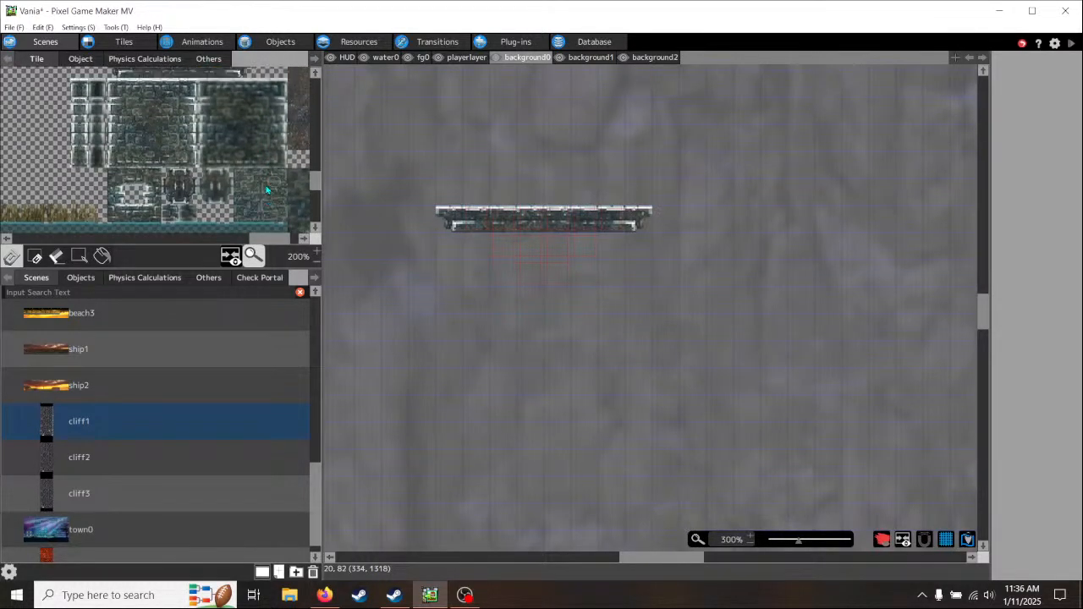
left_click(170, 201)
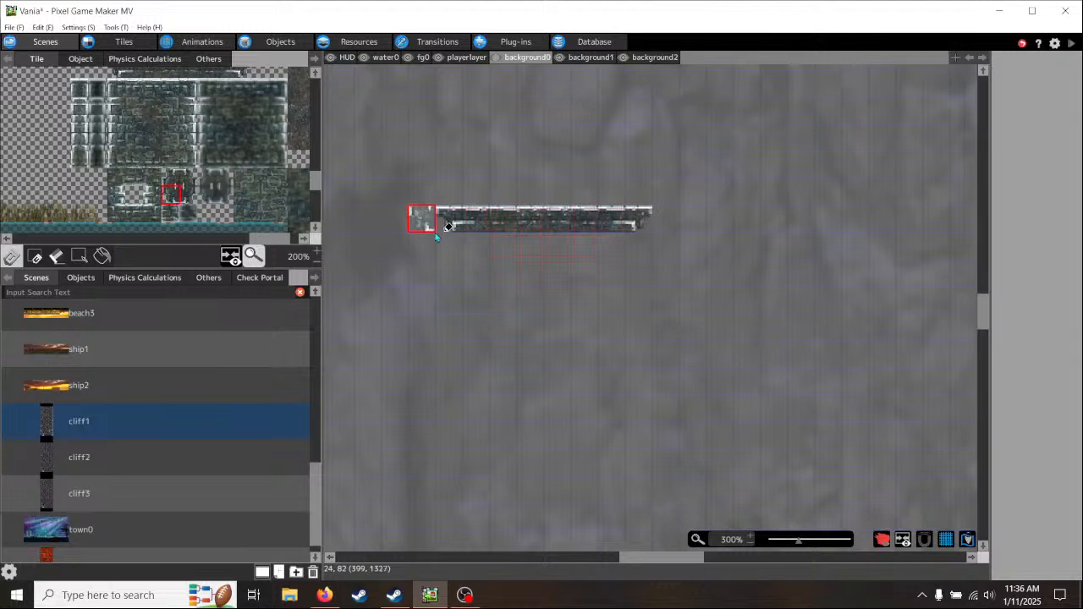
left_click(503, 245)
left_click(529, 272)
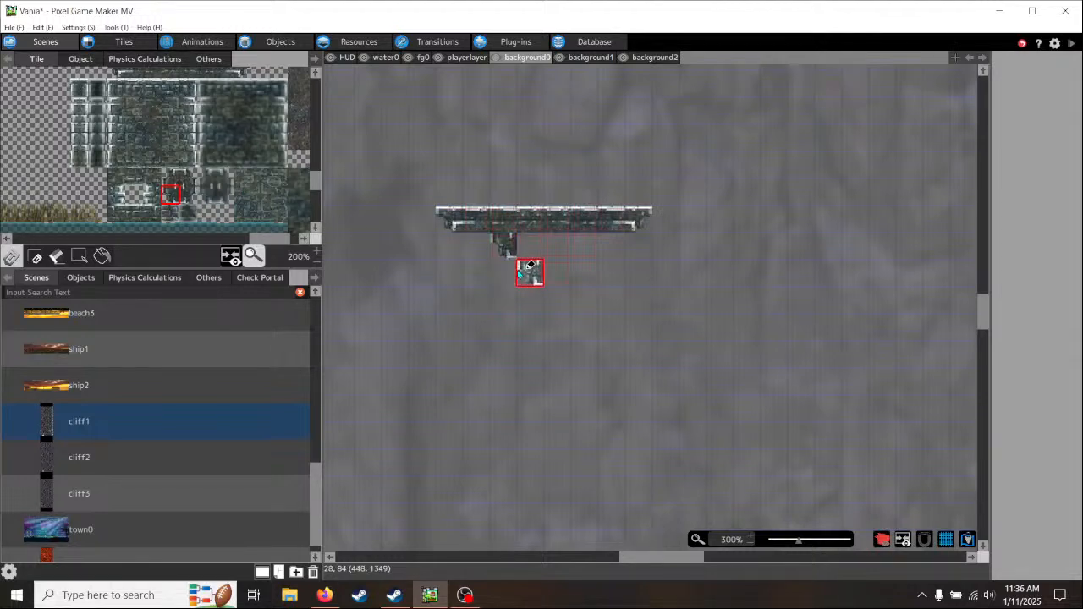
left_click(189, 198)
left_click(557, 271)
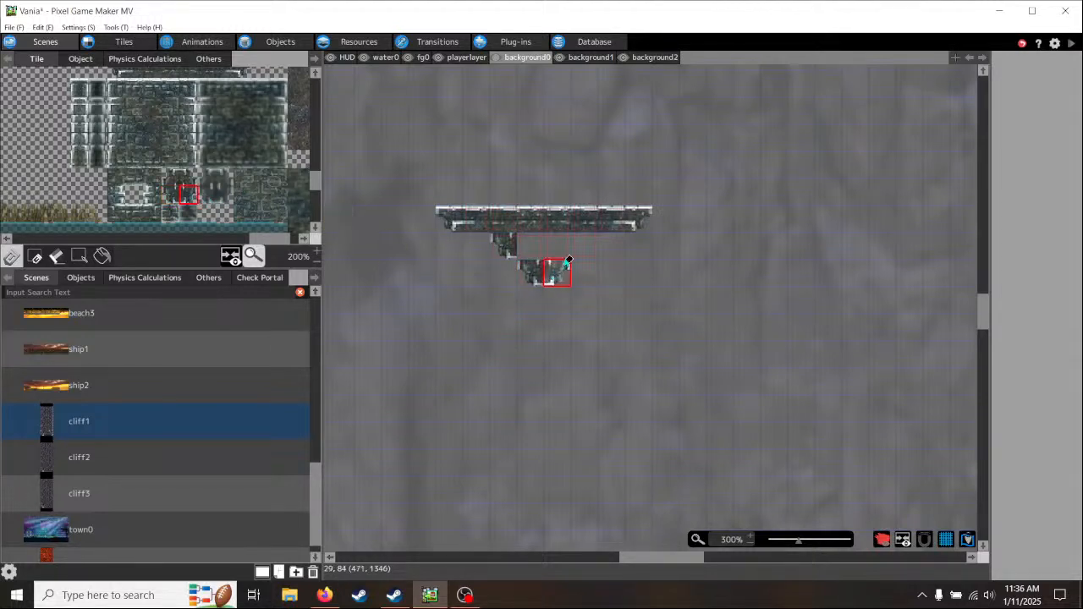
left_click(584, 244)
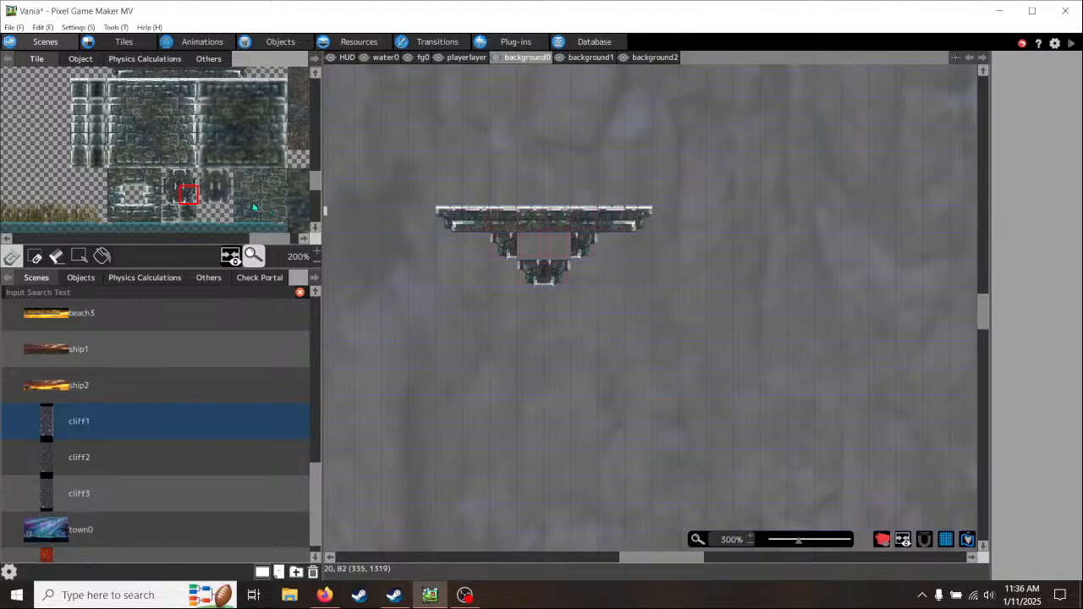
- Fill the two-tile gap between the upper brackets under the floating ledge with two different plain brick tiles
left_click(116, 177)
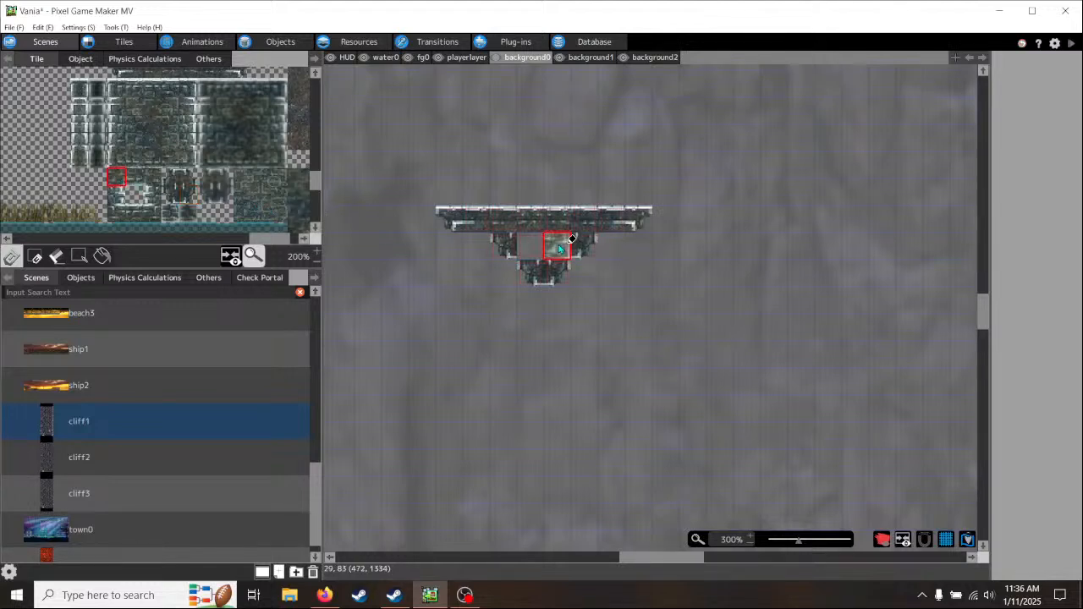
left_click(557, 245)
left_click(152, 178)
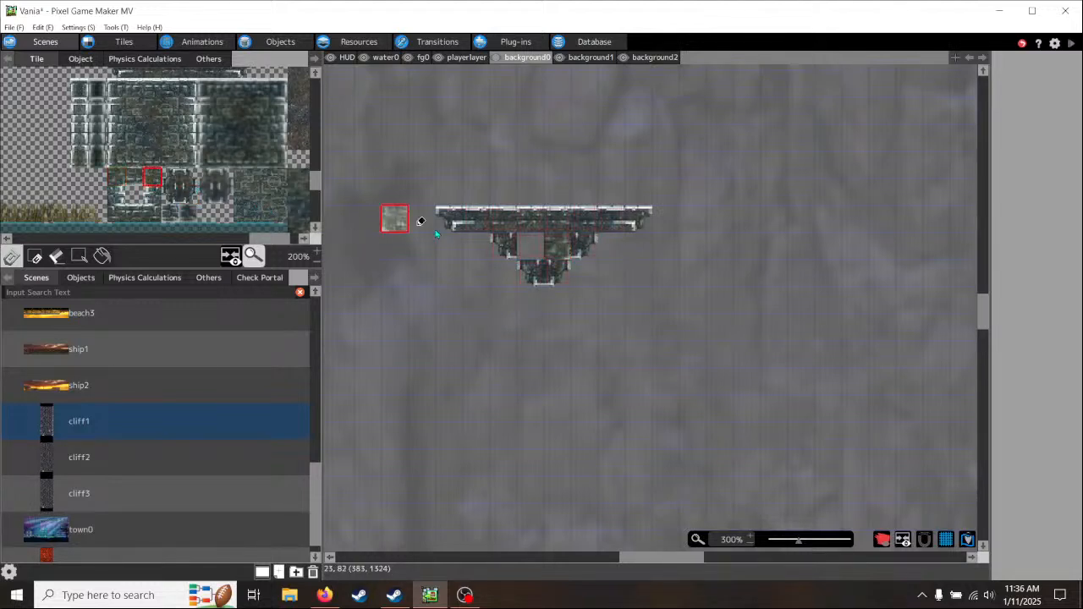
left_click(530, 246)
- Examine the finished floating ledge's spacing from the right wall ledges and the lower platforms across the cliff1 scene
middle_click_drag(680, 346, 562, 438)
mouse_move(715, 373)
middle_mouse_down()
mouse_move(511, 415)
mouse_move(774, 423)
middle_mouse_up()
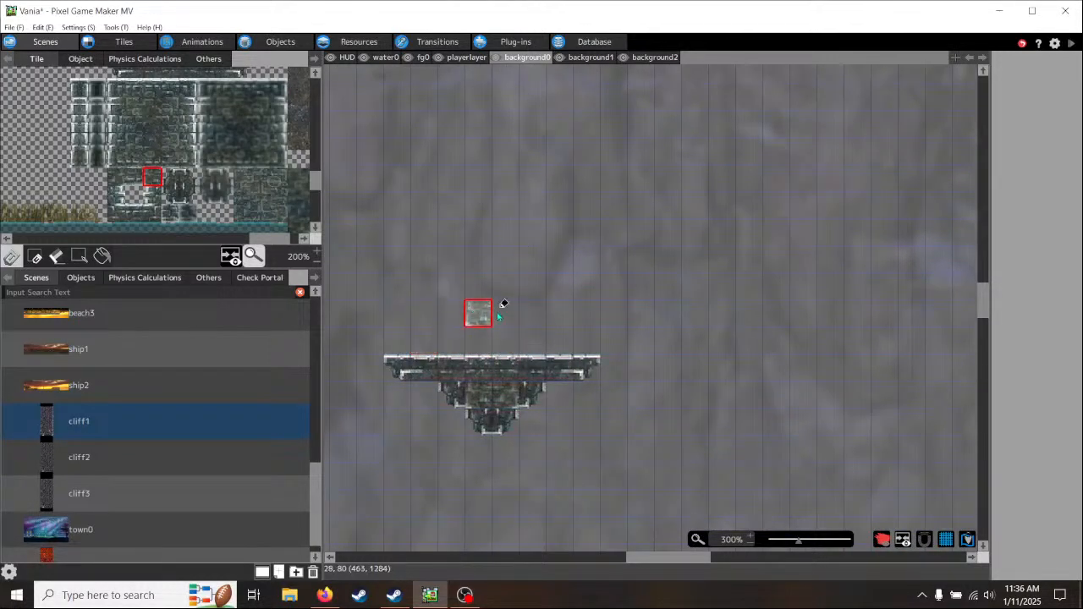
scroll(631, 391, "down", 1)
scroll(630, 391, "down", 1)
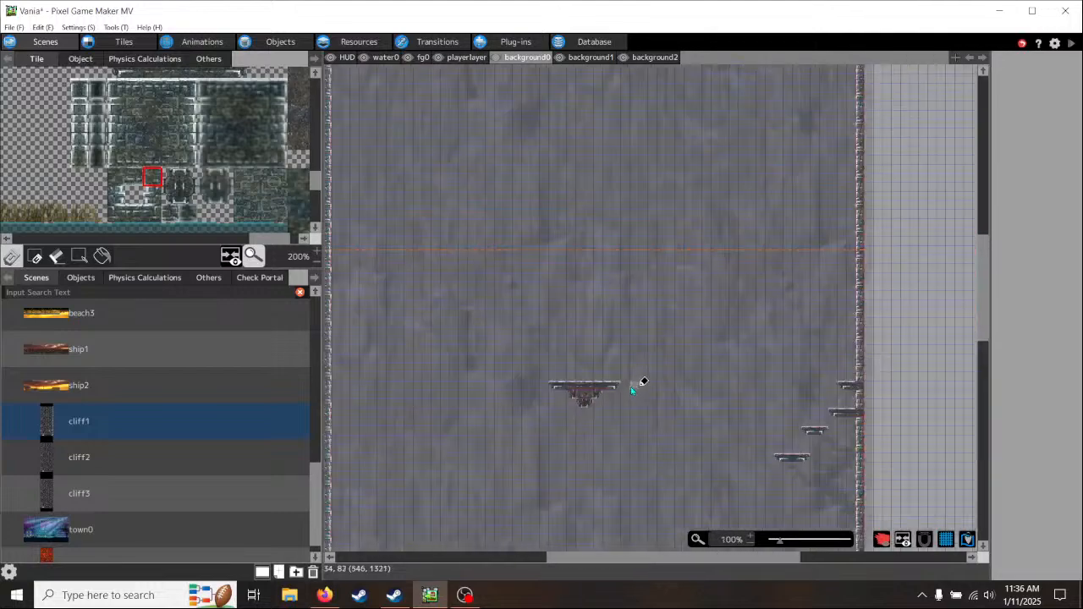
scroll(631, 391, "down", 2)
middle_click_drag(629, 426, 600, 395)
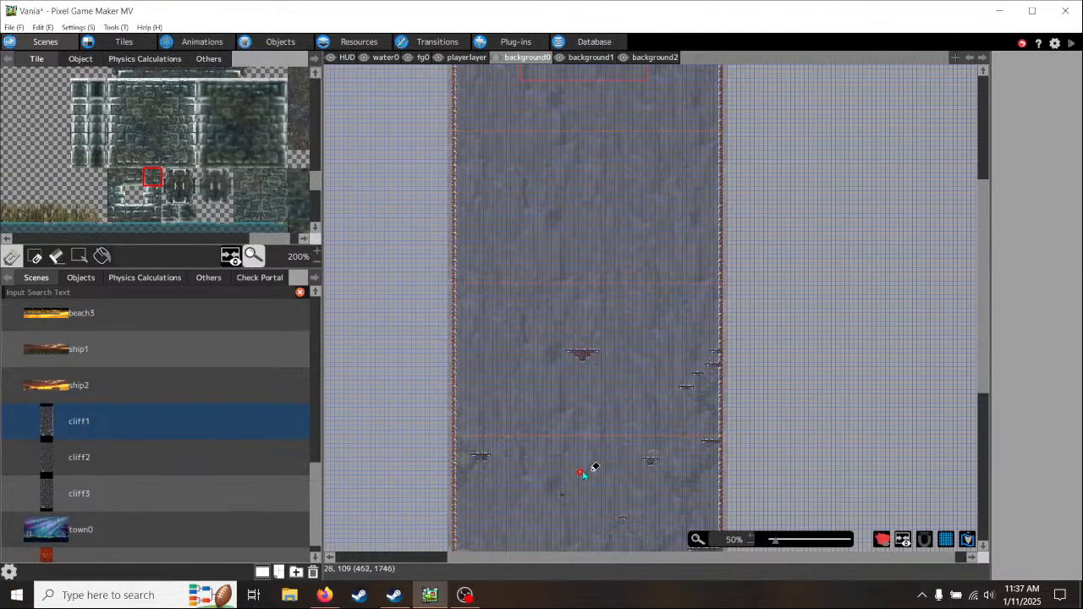
scroll(583, 475, "down", 5)
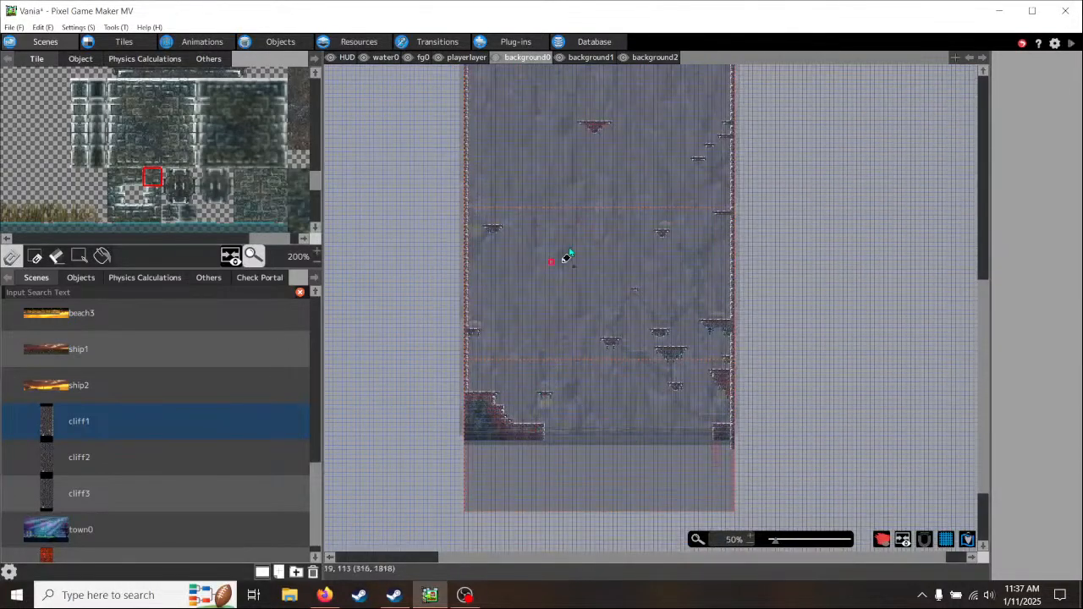
middle_click_drag(616, 225, 565, 342)
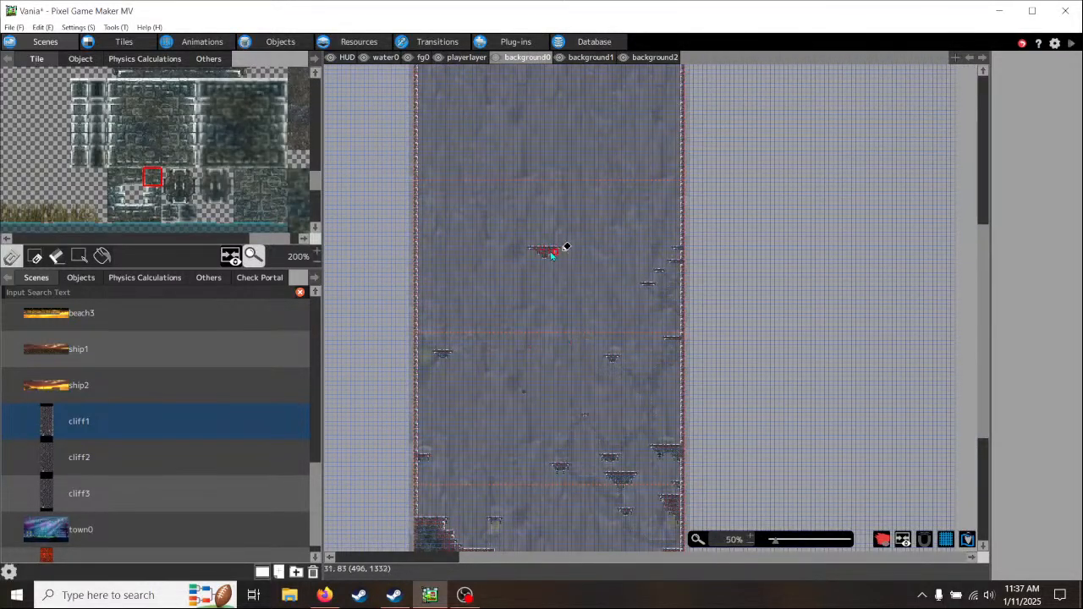
middle_click_drag(569, 355, 505, 356)
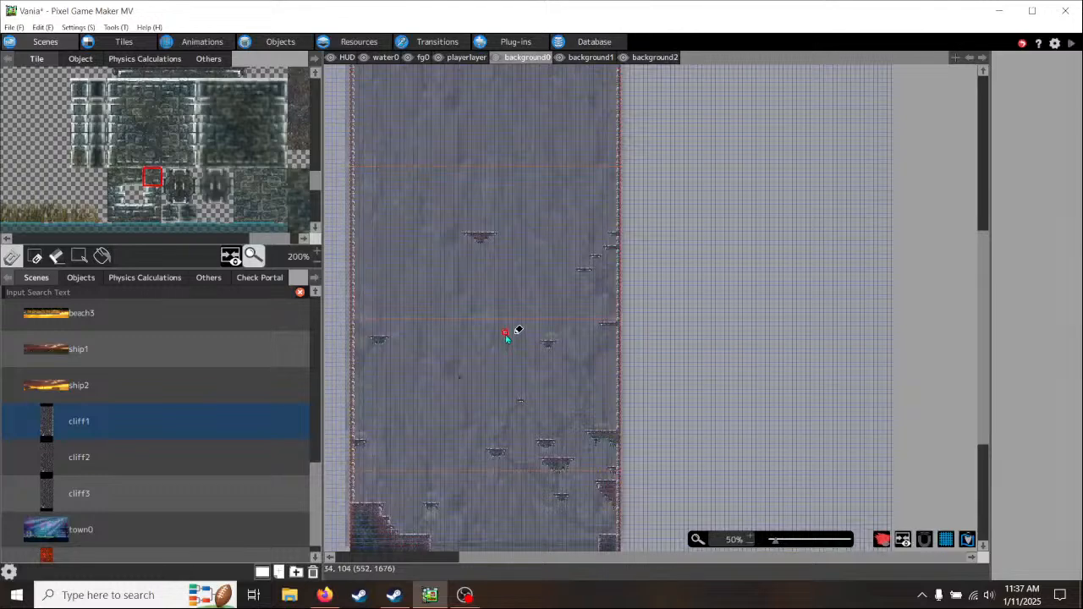
scroll(520, 229, "up", 4)
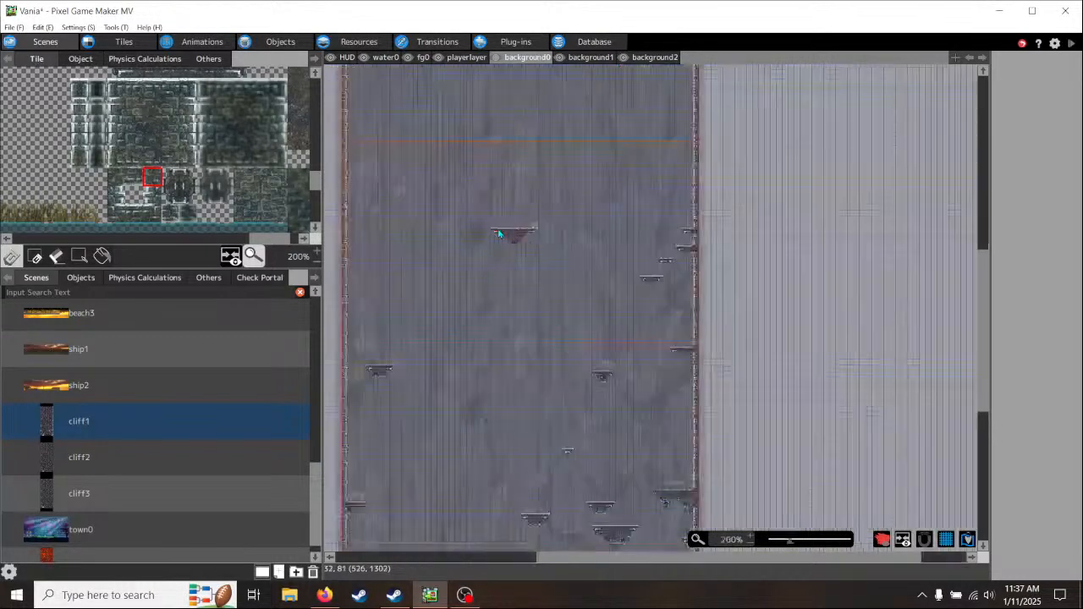
middle_click_drag(628, 307, 476, 393)
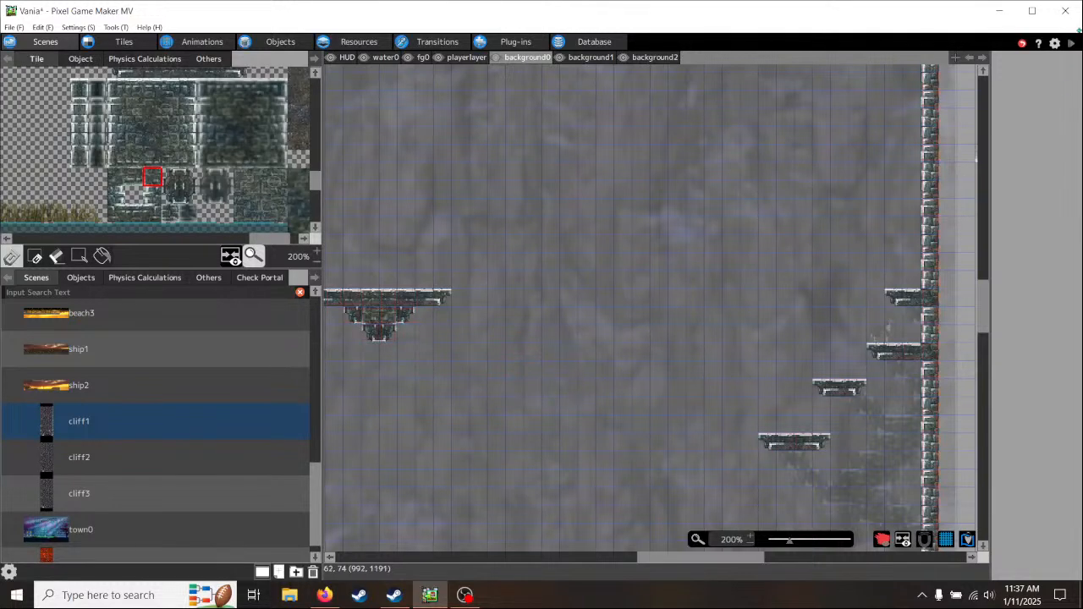
- Make cliff1 the game's starting scene and launch a test play from it in a maximised window
left_click(1070, 45)
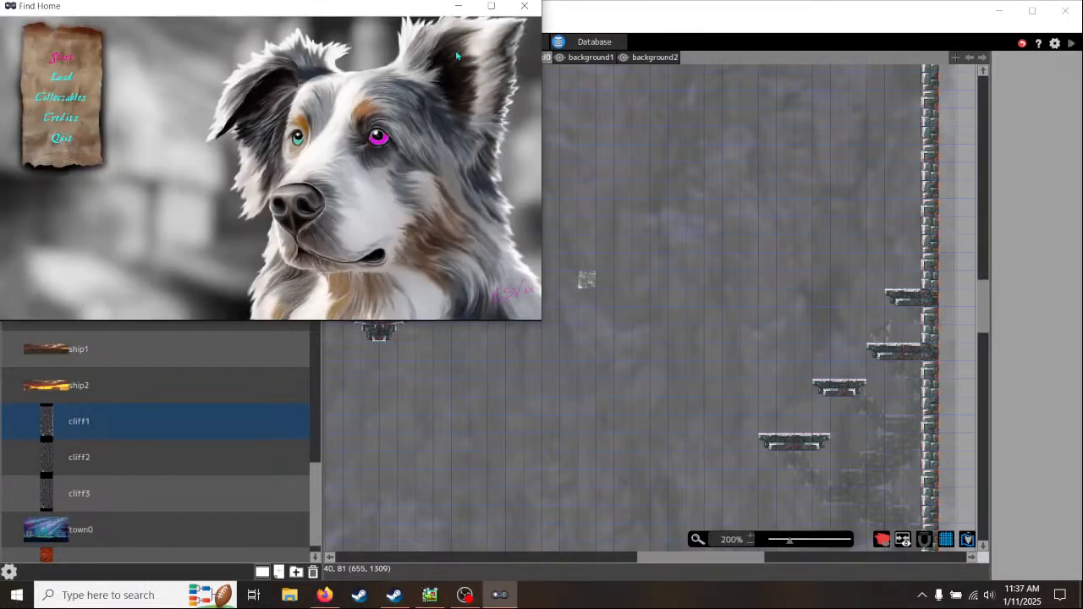
left_click(525, 6)
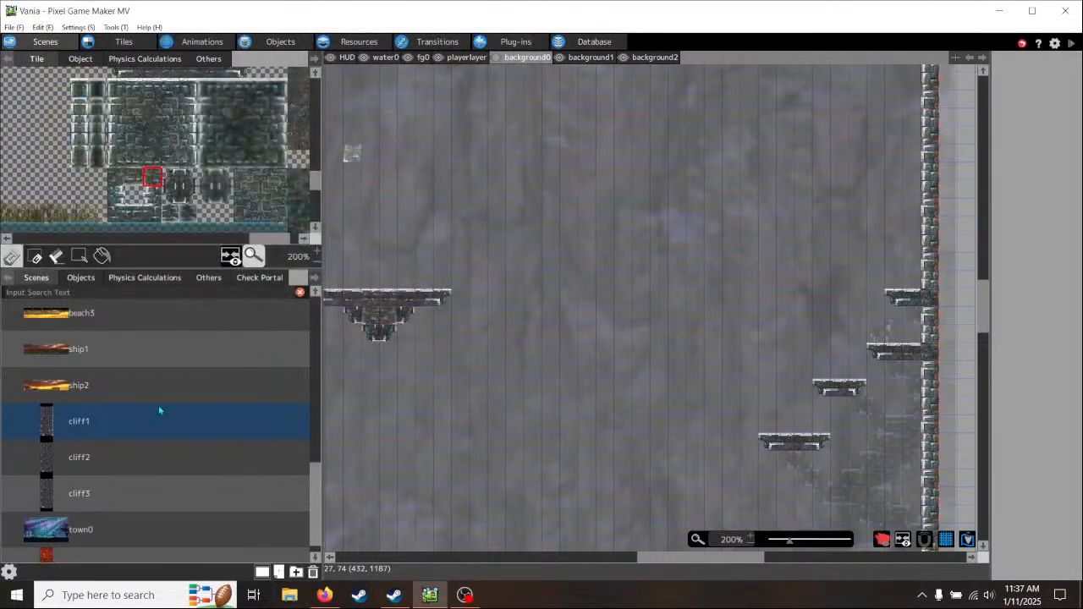
right_click(143, 421)
left_click(178, 582)
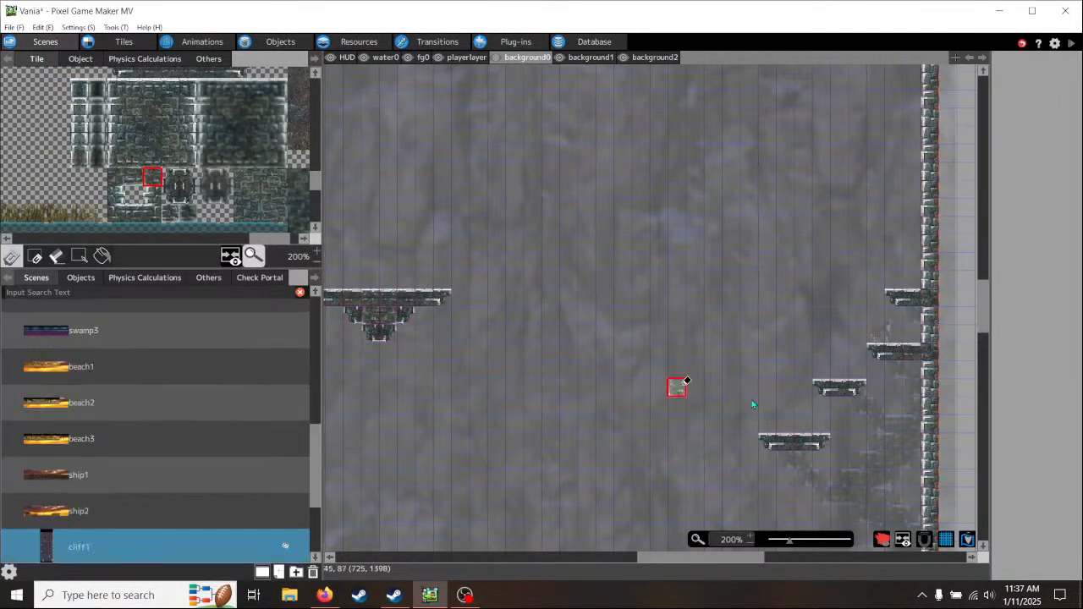
left_click(1073, 44)
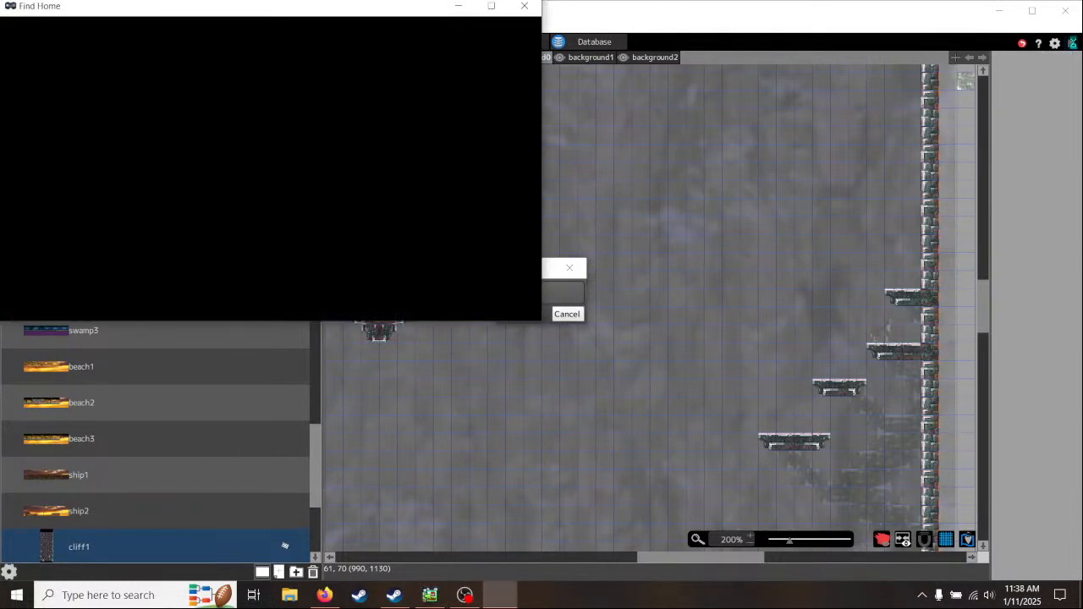
left_click(494, 8)
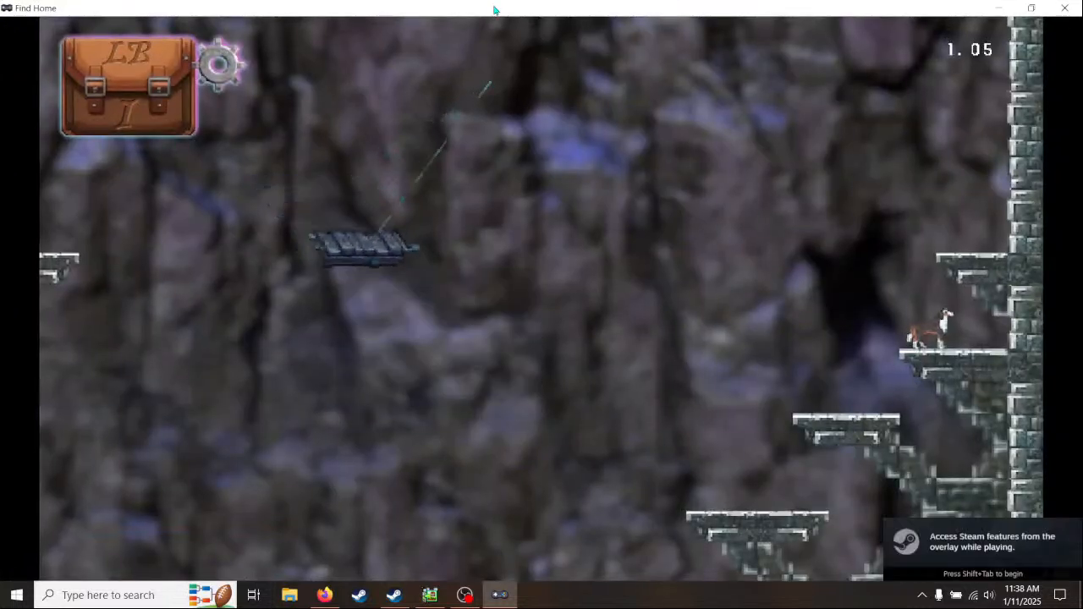
- In the test play, drop left off the wall ledge to the mushroom platform and bounce back up toward the right wall
key("Left")
key("Left")
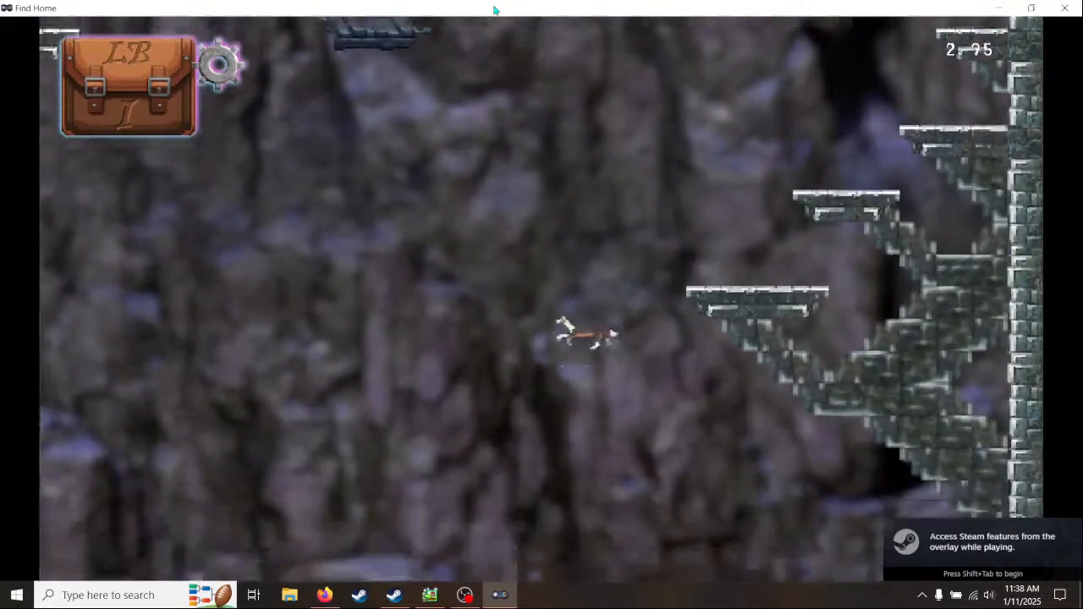
key("Left")
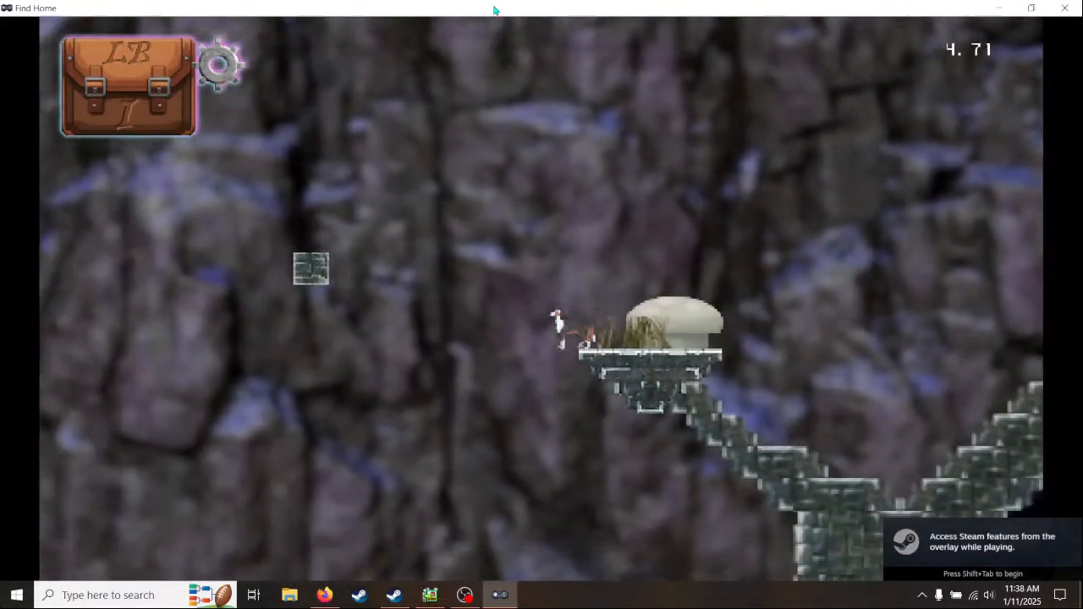
key("Right")
key("space")
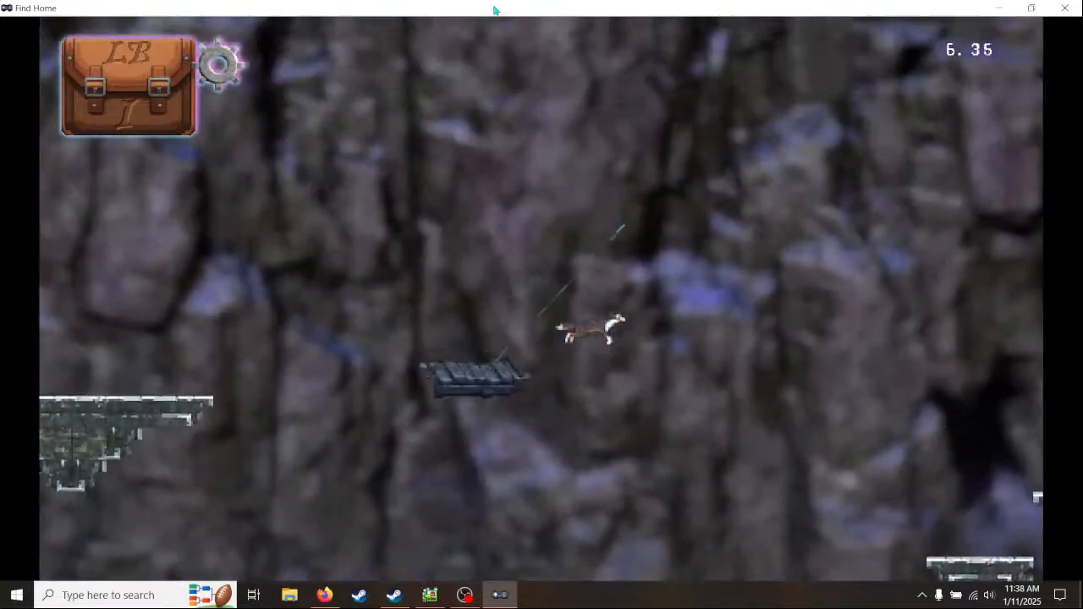
key("Right")
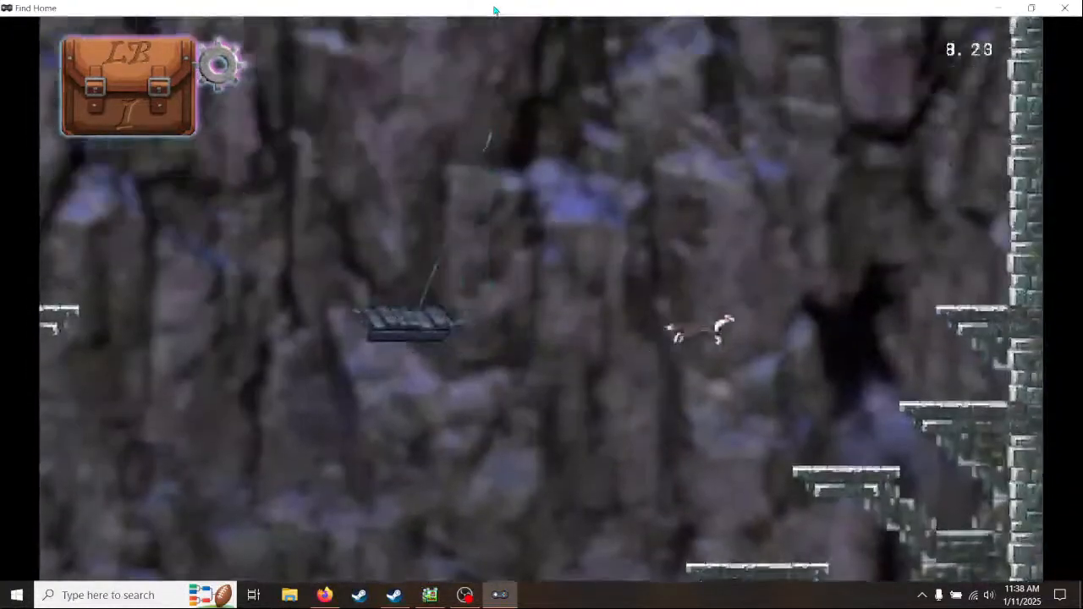
- Land on the right wall's lower ledges and jump up them to the topmost wall ledge
key("Right")
key("space")
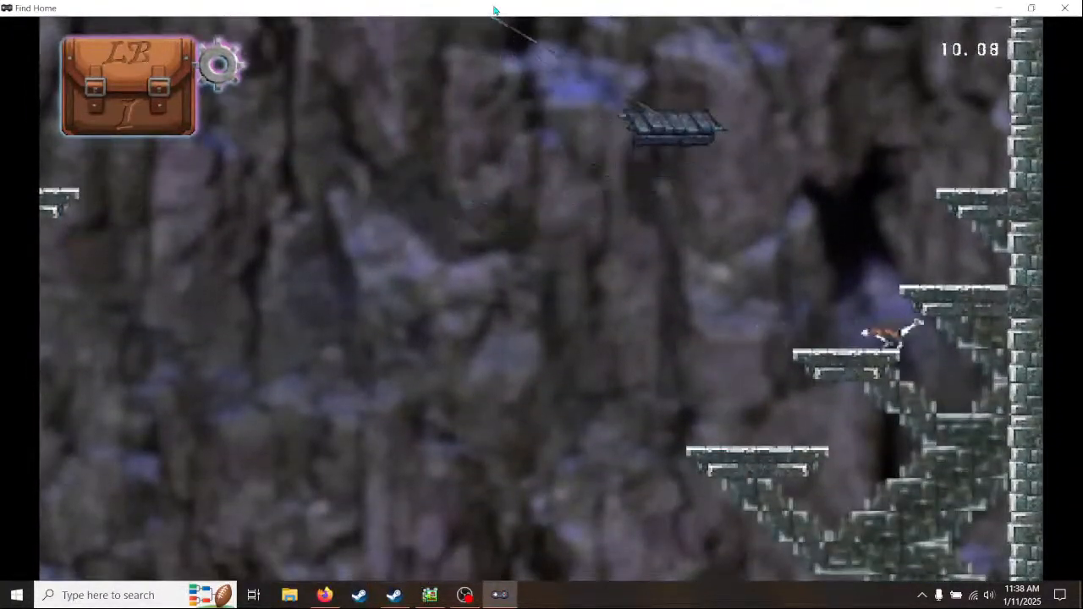
key("space")
key("Left")
key("Right")
key("space")
- Jump left onto the swinging platform and across to the new floating ledge to test its reach and collision
key("space")
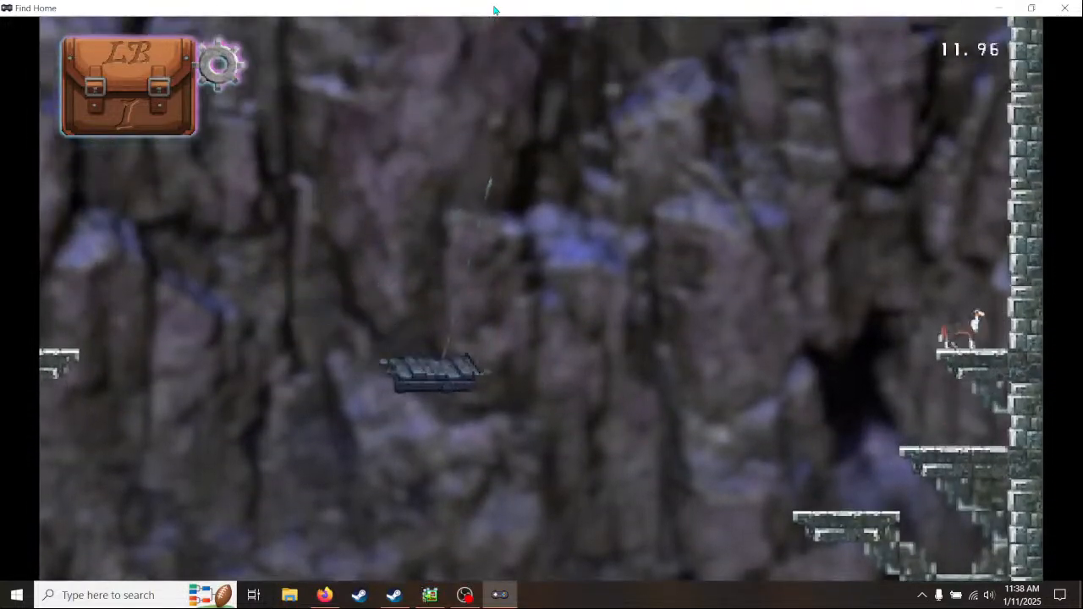
key("Left")
key("space")
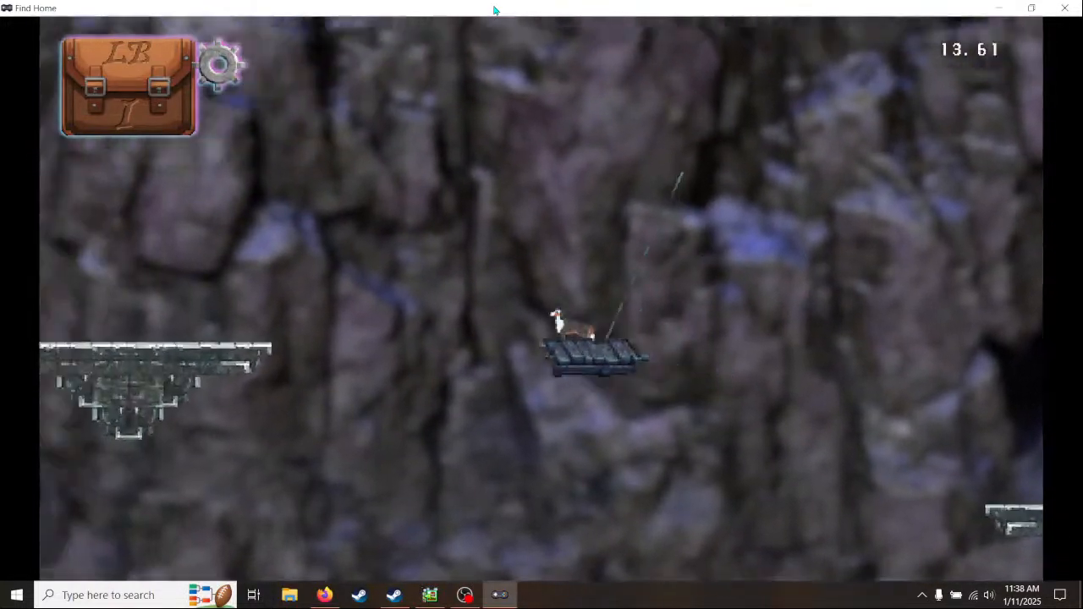
key("Left")
key("space")
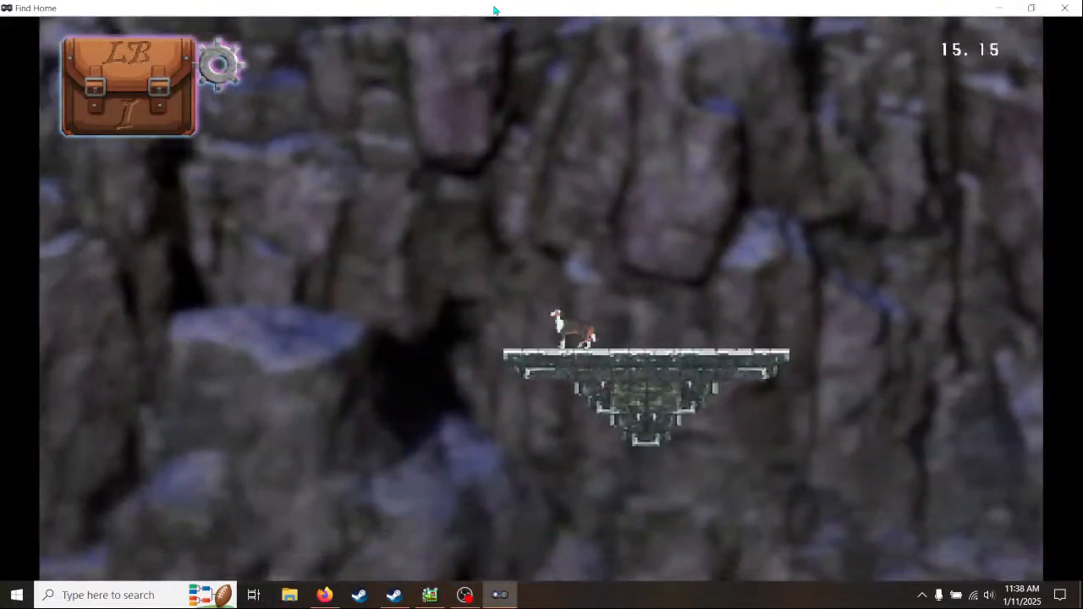
- Close the test play and set the display priority of the placed ropeL1 object to -1
left_click(1066, 9)
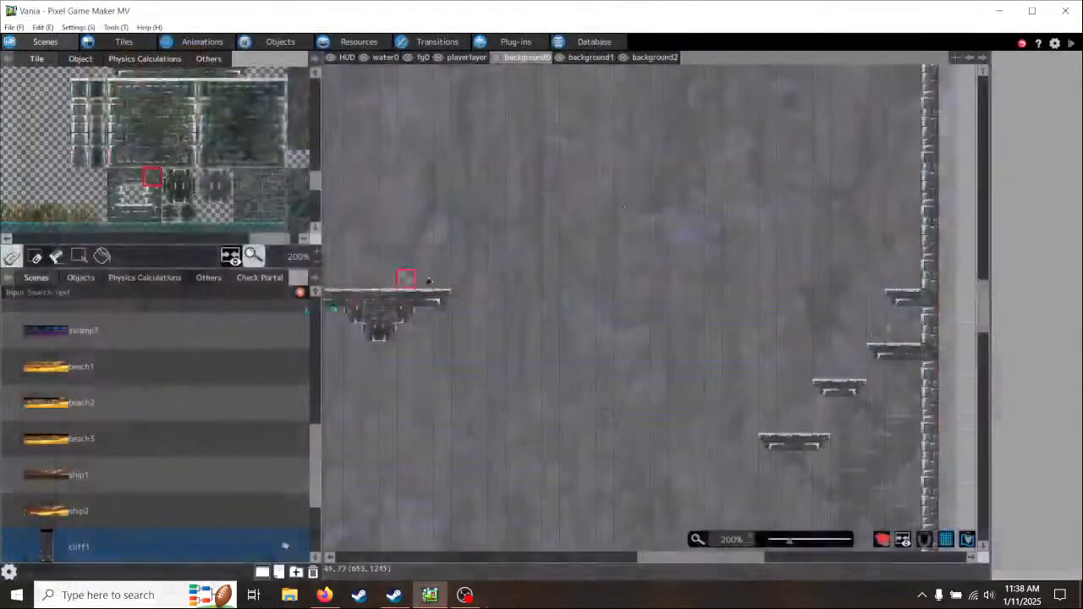
left_click(81, 277)
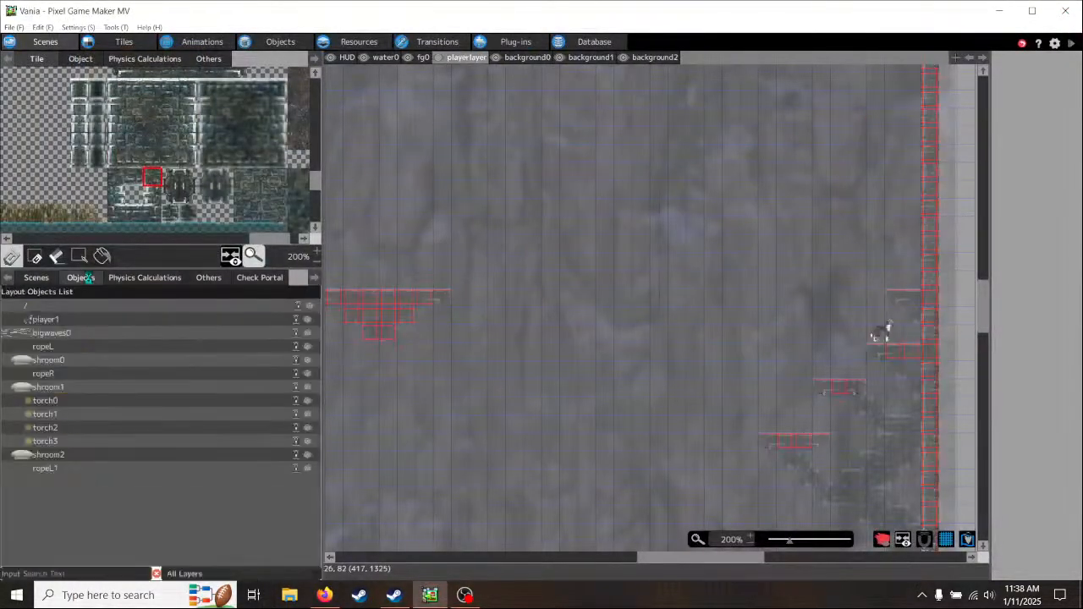
left_click(46, 468)
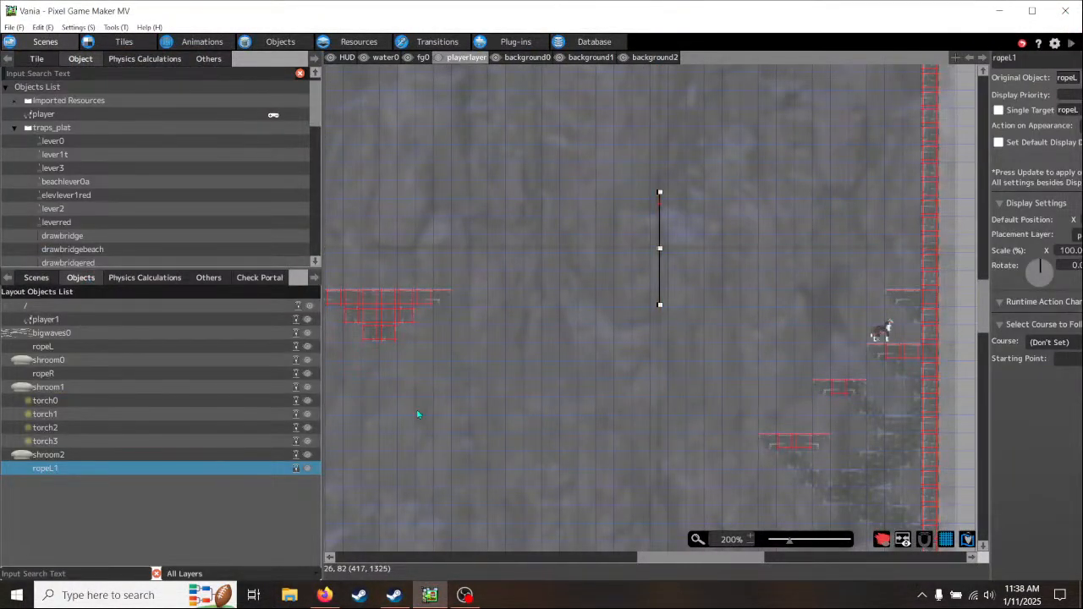
left_click_drag(988, 221, 880, 223)
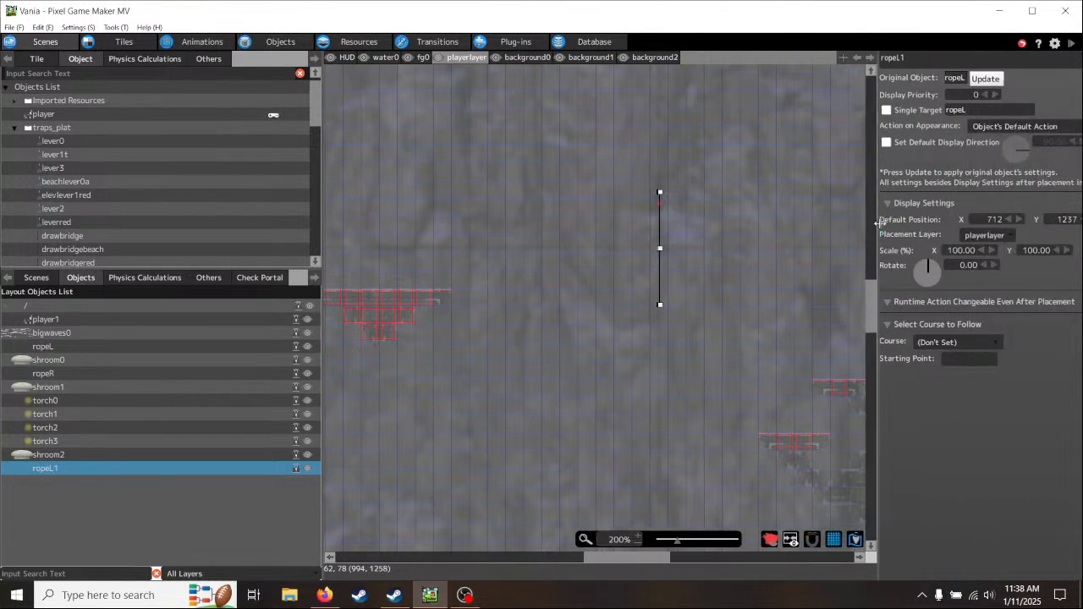
left_click(986, 95)
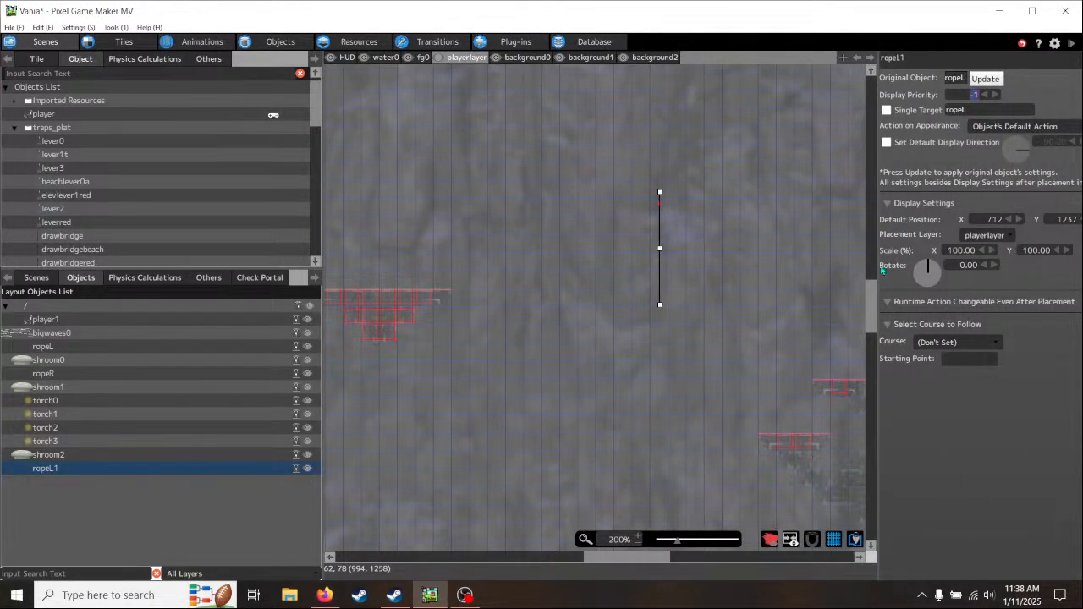
left_click_drag(883, 271, 1024, 271)
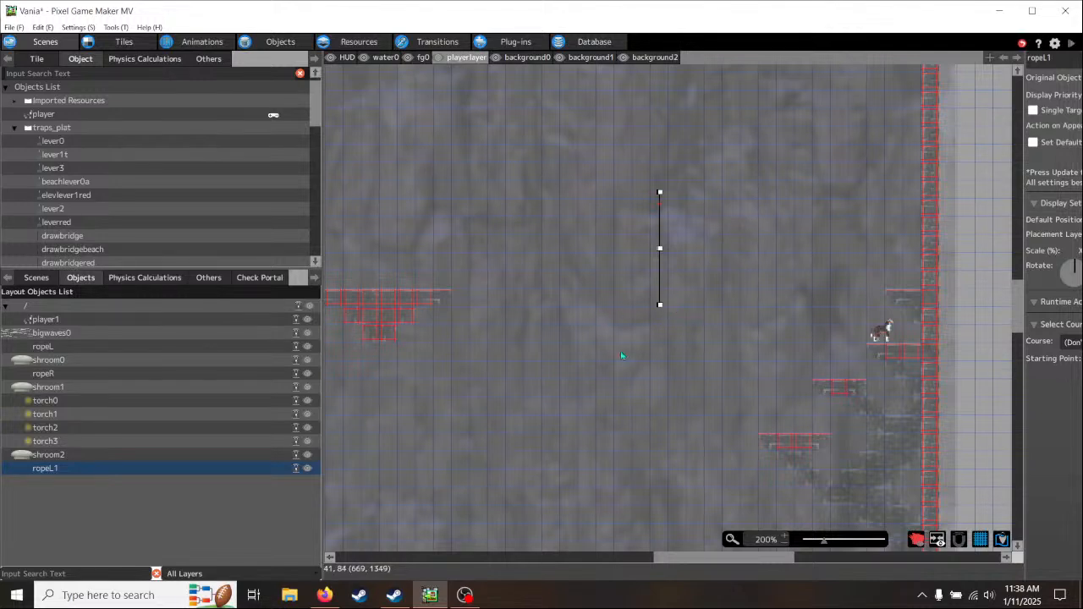
- Place the hanging-fish rack tiles on the background0 layer, at the outer end of the lowest stone ledge above the water
middle_click_drag(552, 377, 786, 382)
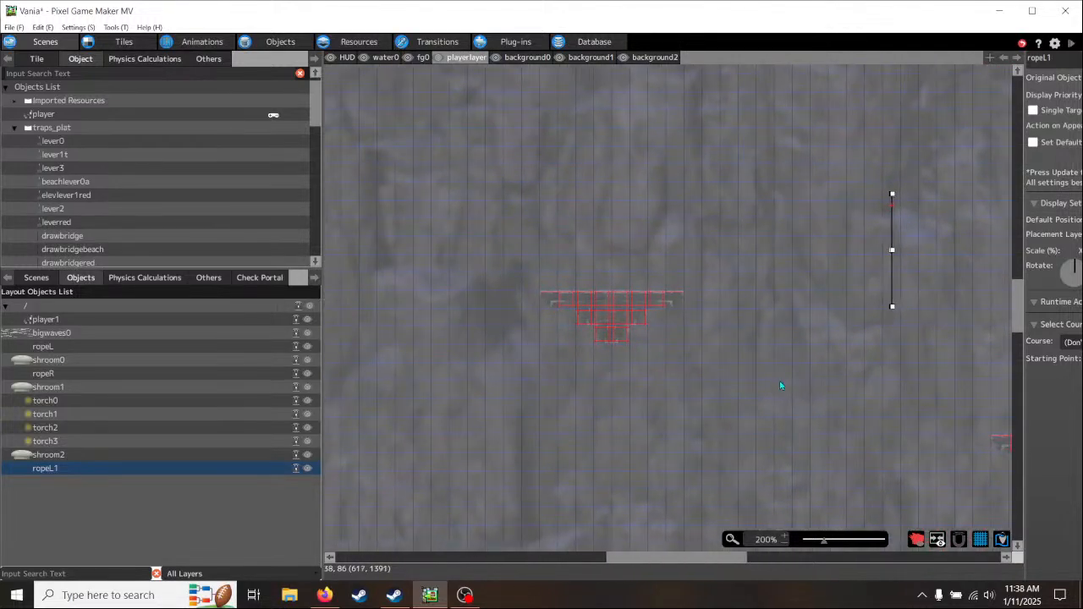
middle_click_drag(622, 405, 547, 438)
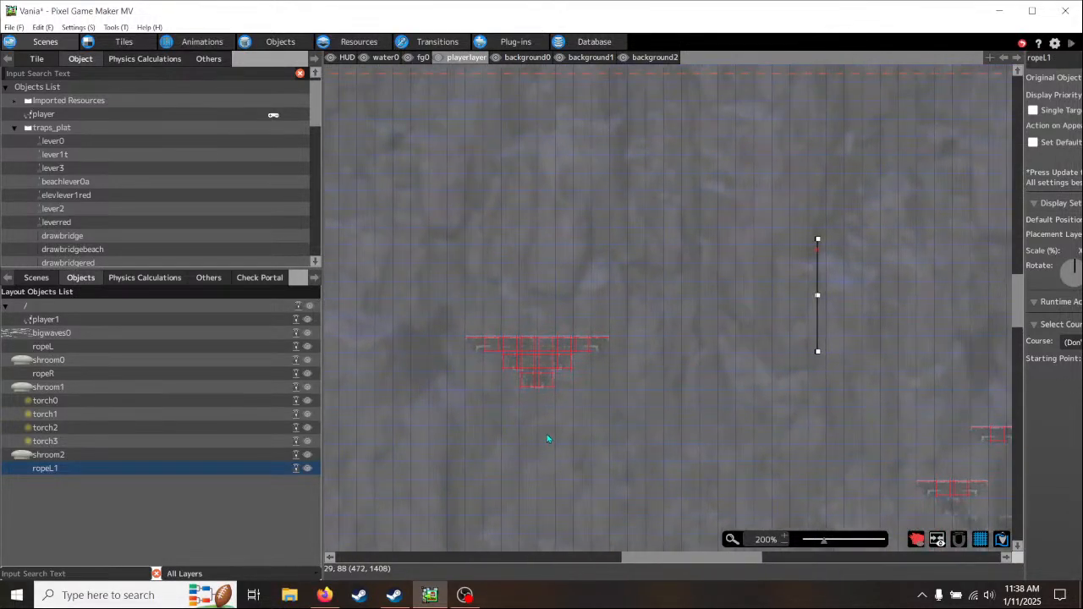
left_click(36, 59)
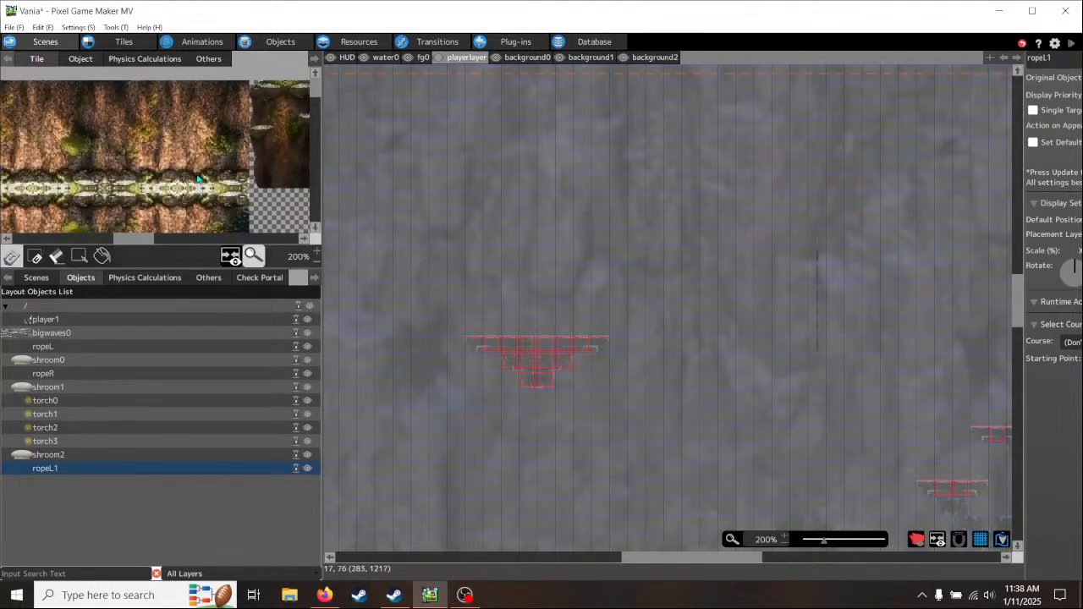
scroll(197, 180, "down", 6)
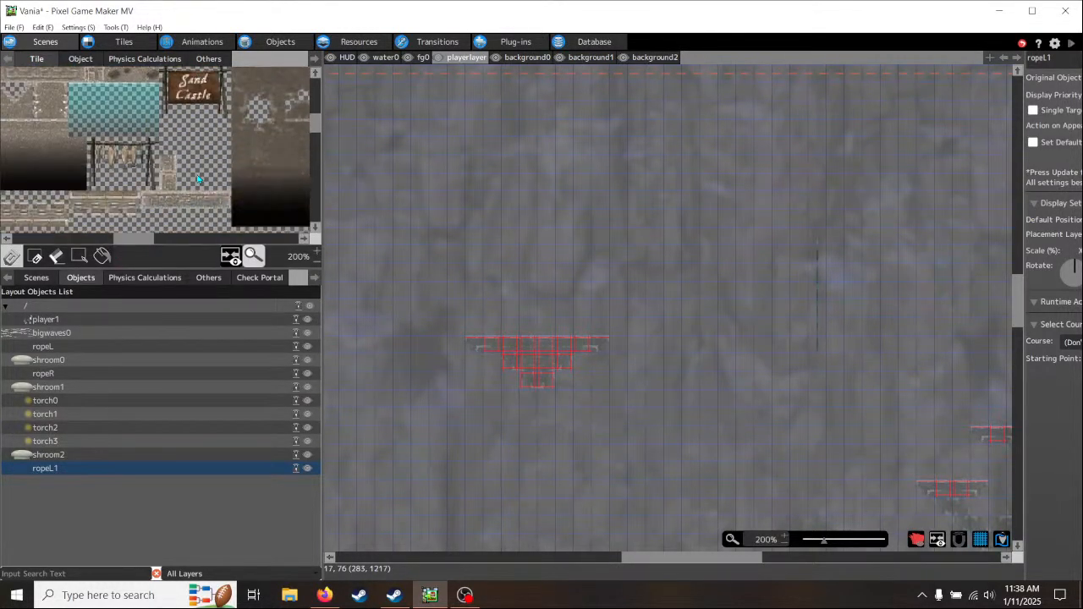
scroll(197, 179, "down", 1)
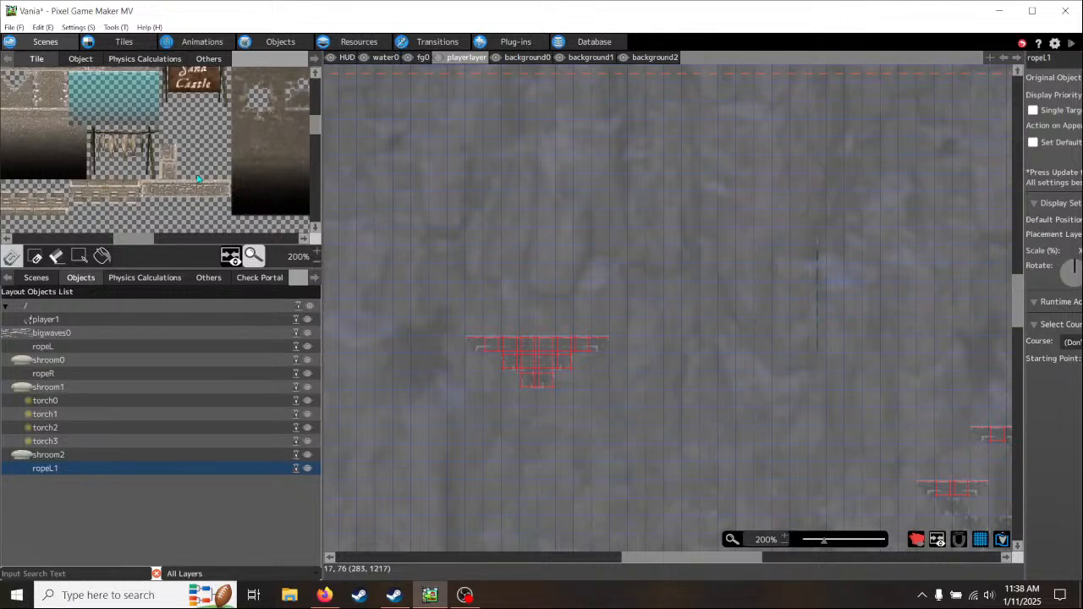
left_click_drag(131, 147, 146, 154)
middle_click_drag(561, 474, 638, 71)
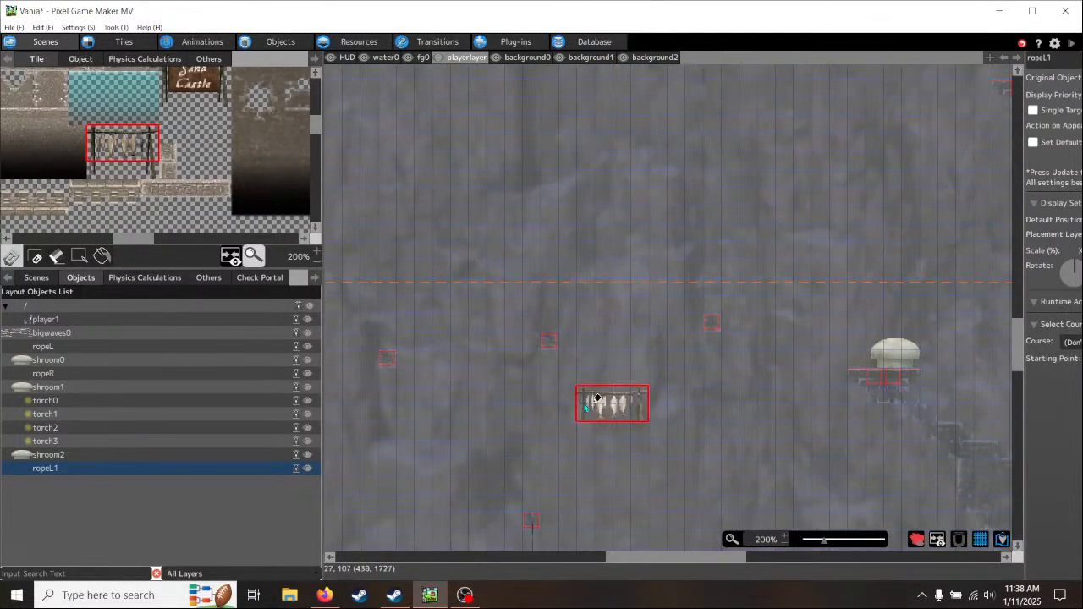
middle_click_drag(583, 415, 583, 138)
middle_click_drag(581, 345, 566, 70)
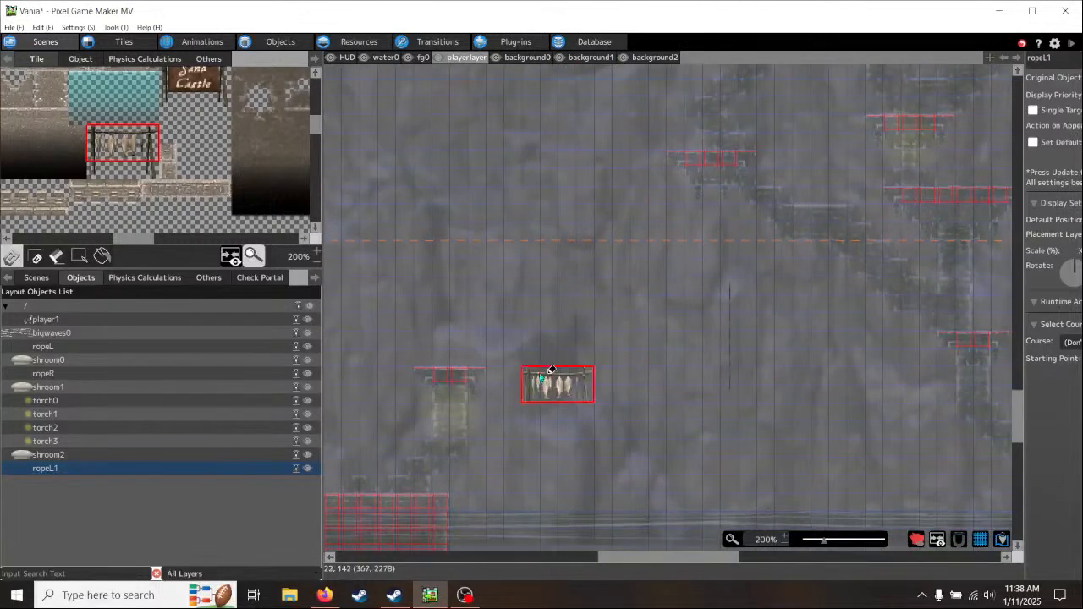
middle_click_drag(549, 370, 686, 191)
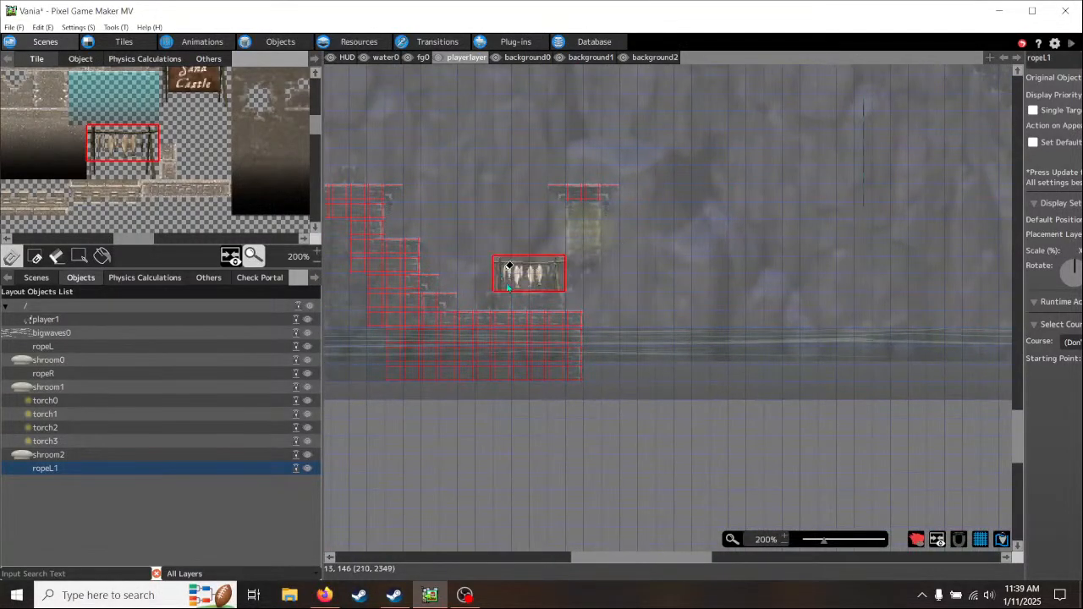
left_click_drag(526, 287, 536, 68)
left_click(534, 58)
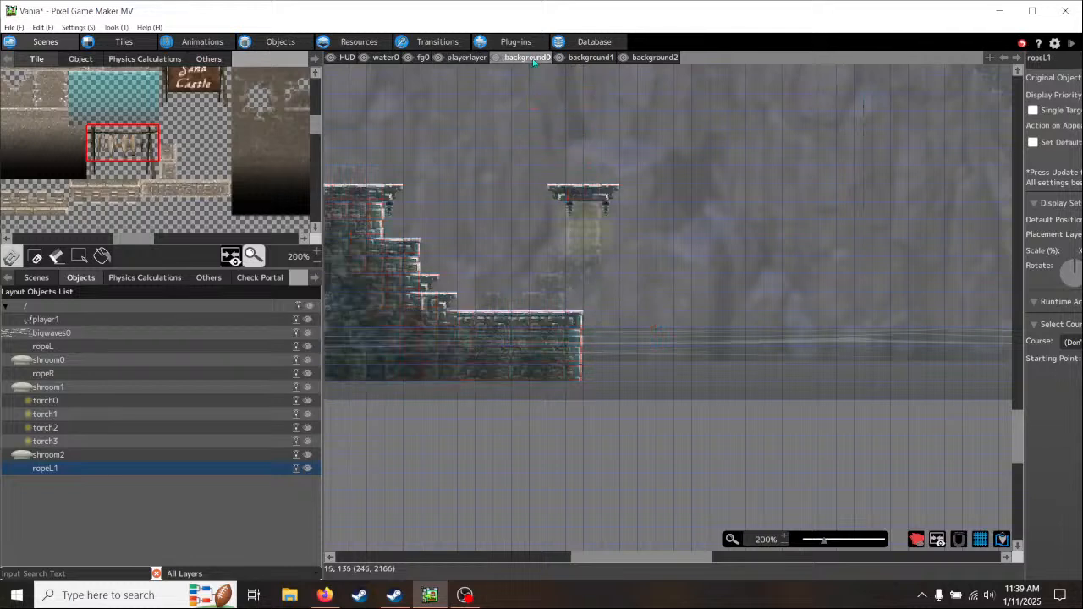
left_click(591, 58)
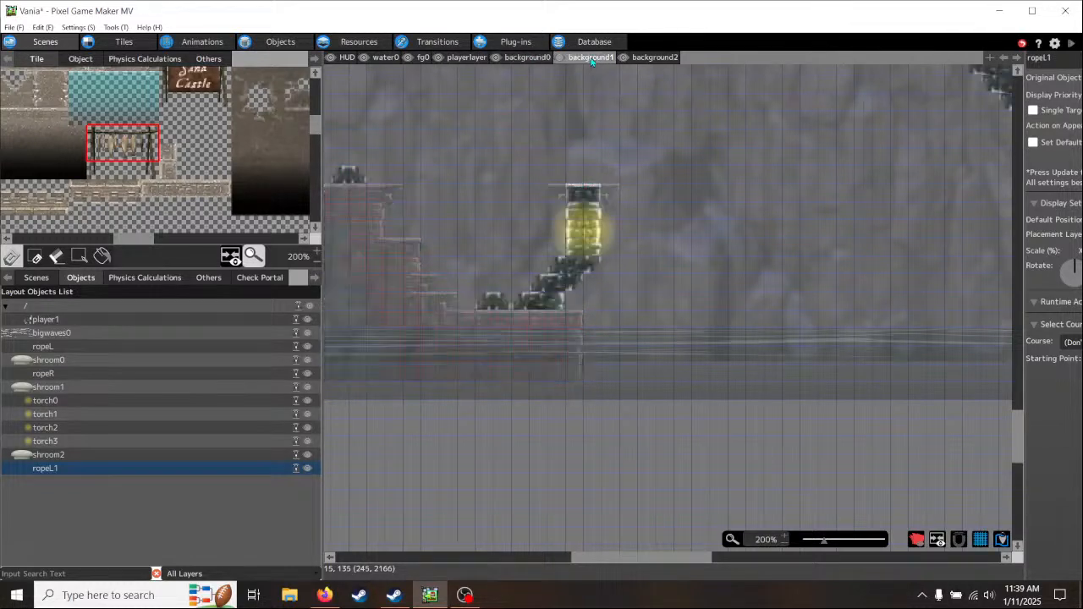
left_click(533, 57)
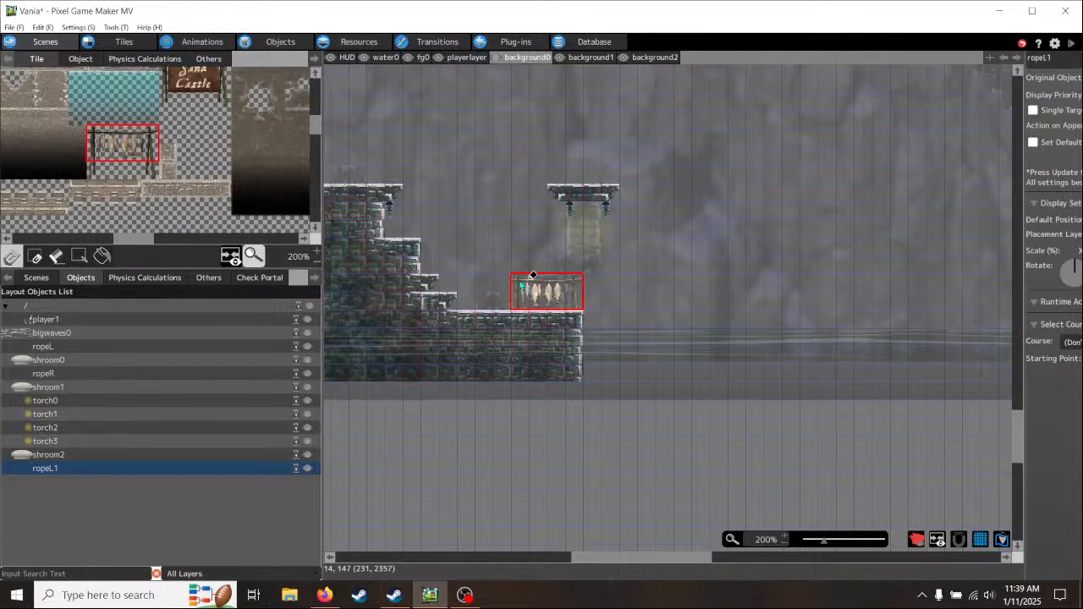
left_click(533, 275)
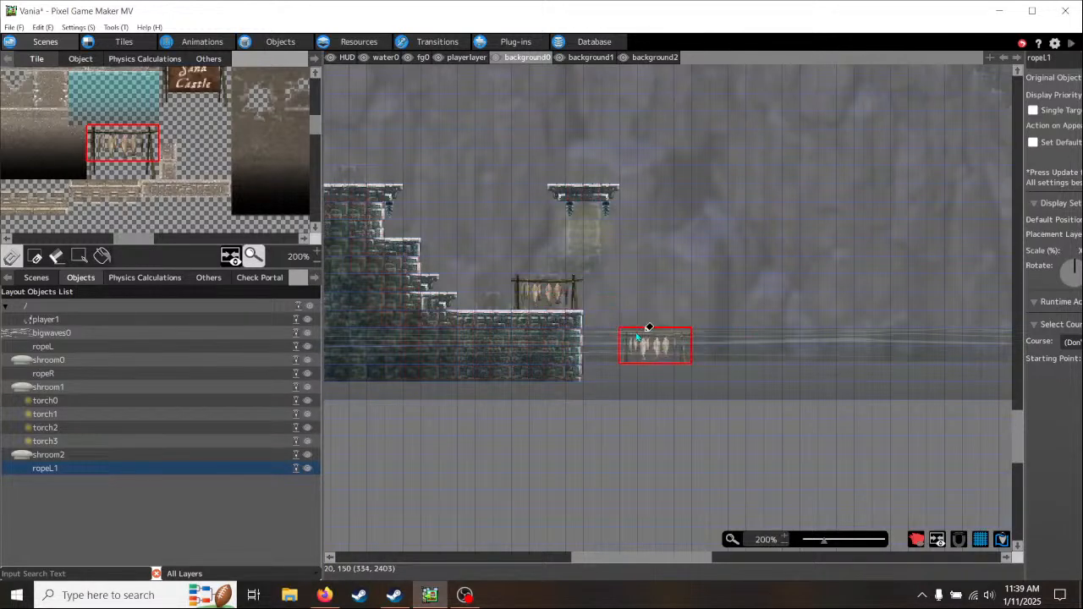
left_click(363, 264)
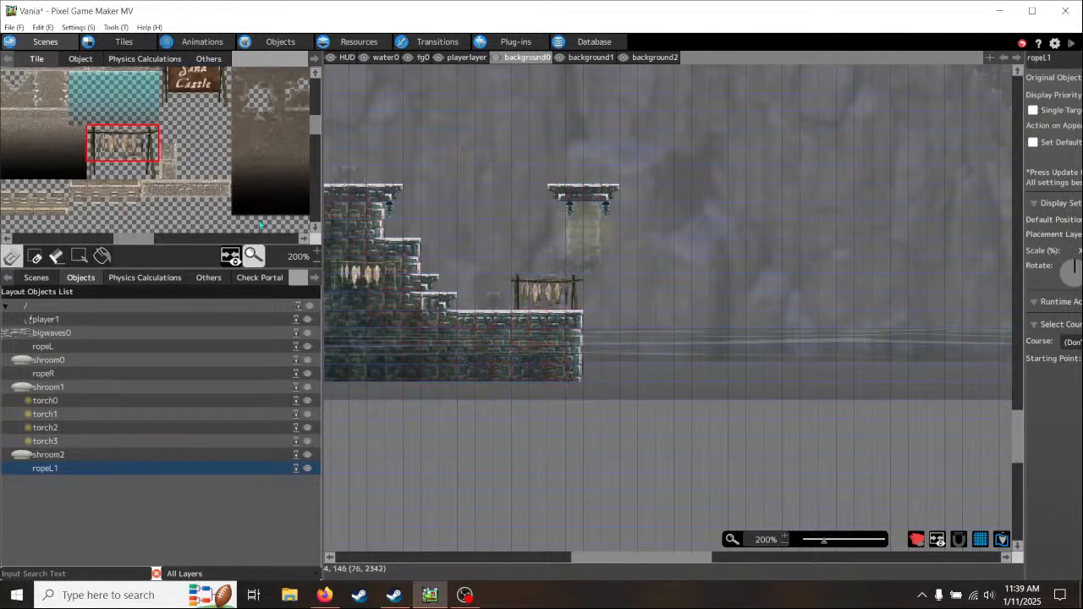
- Place the small tent tiles on the background0 layer, on the lowest stone ledge between the steps and the fish rack
scroll(137, 206, "down", 5)
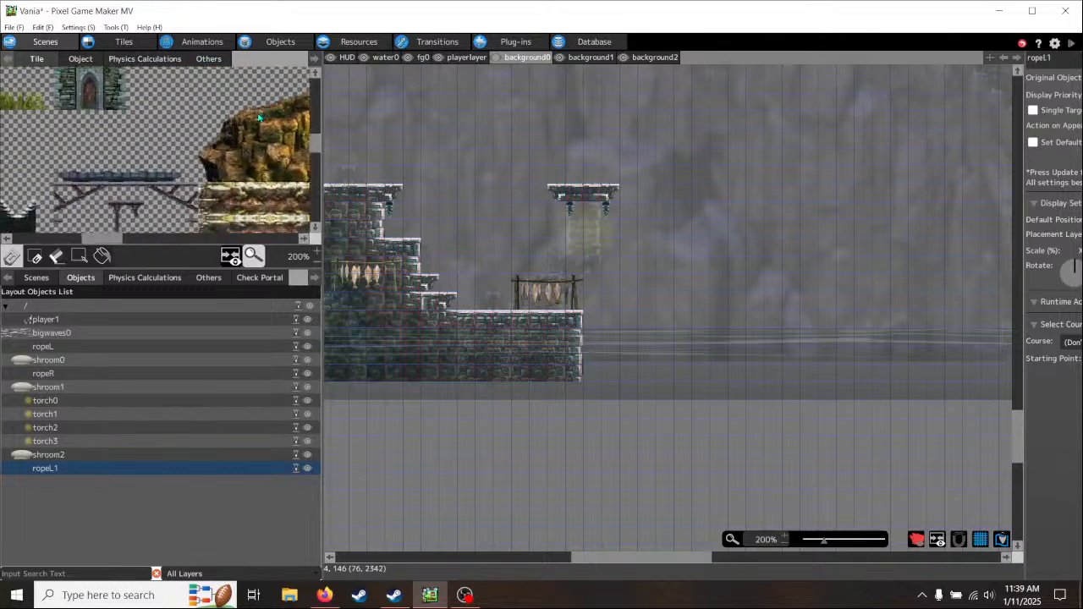
scroll(125, 197, "down", 6)
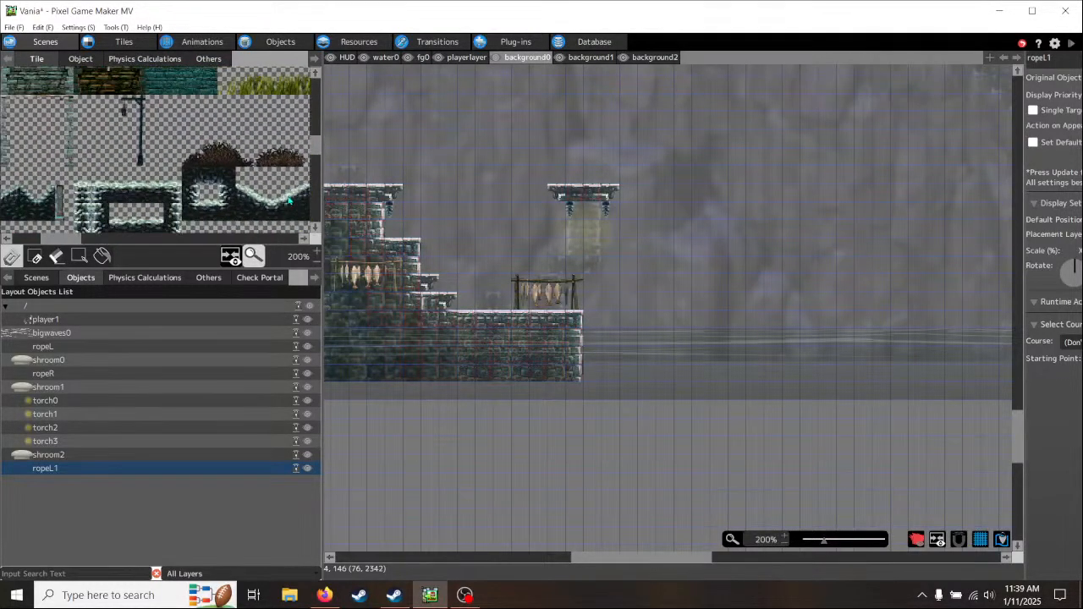
scroll(239, 164, "down", 8)
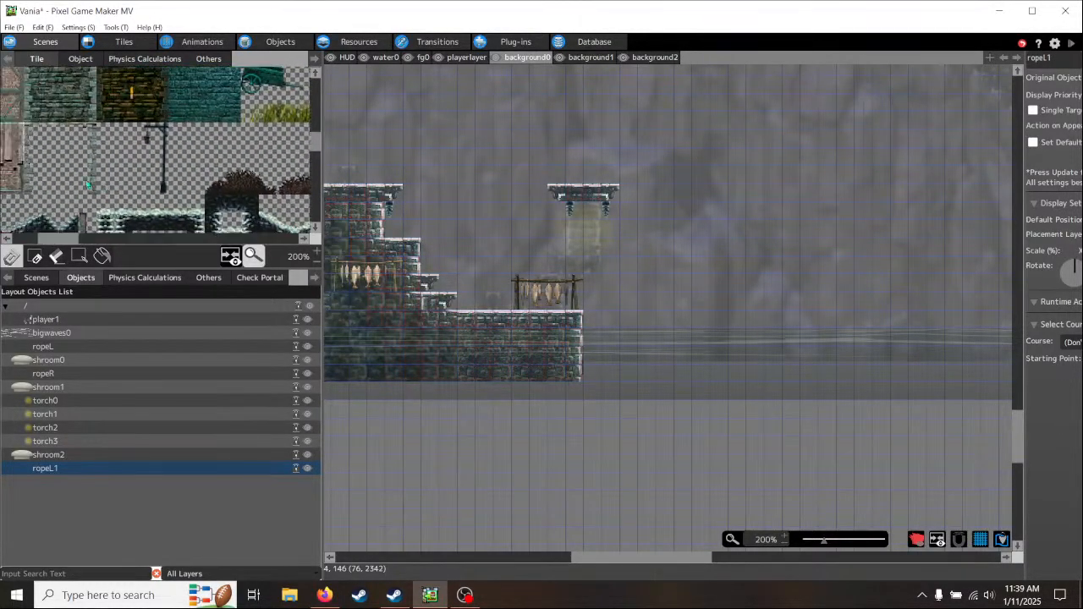
middle_click_drag(241, 161, 250, 263)
middle_click_drag(88, 186, 201, 186)
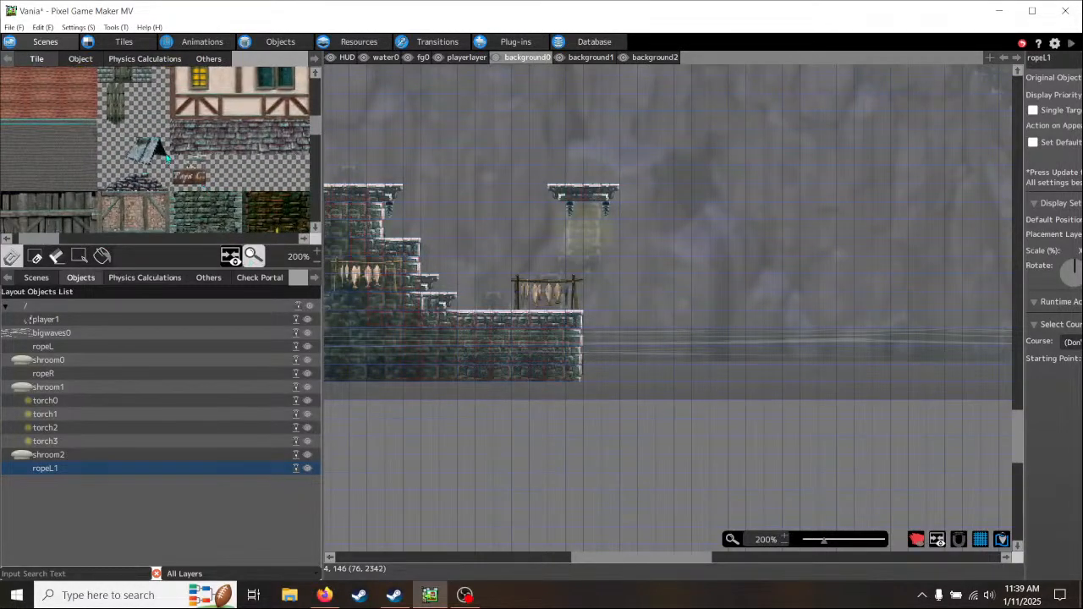
left_click(133, 153)
left_click_drag(131, 152, 131, 153)
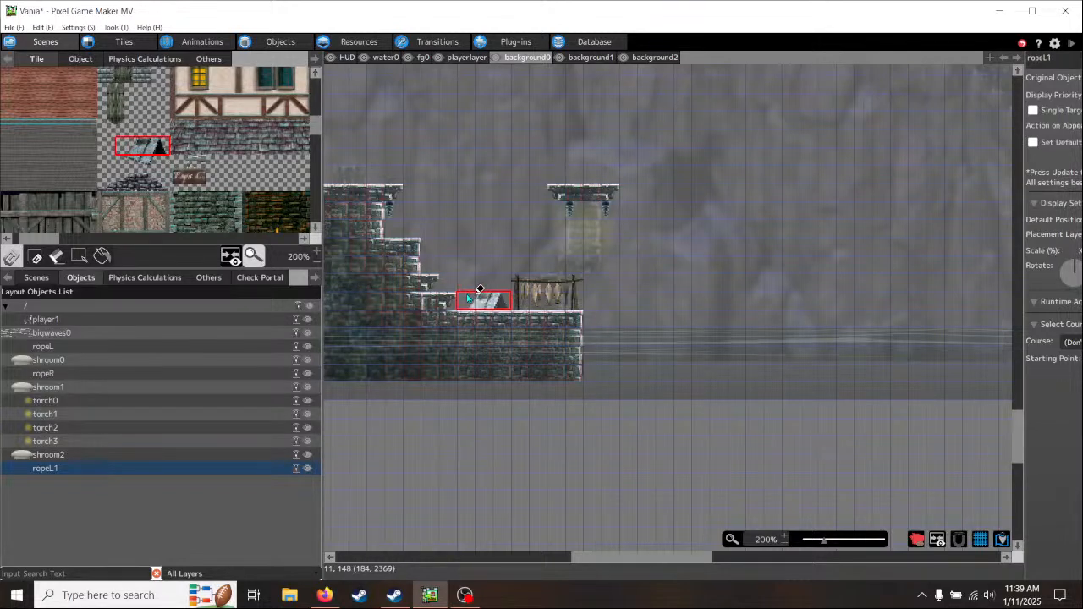
left_click(381, 227)
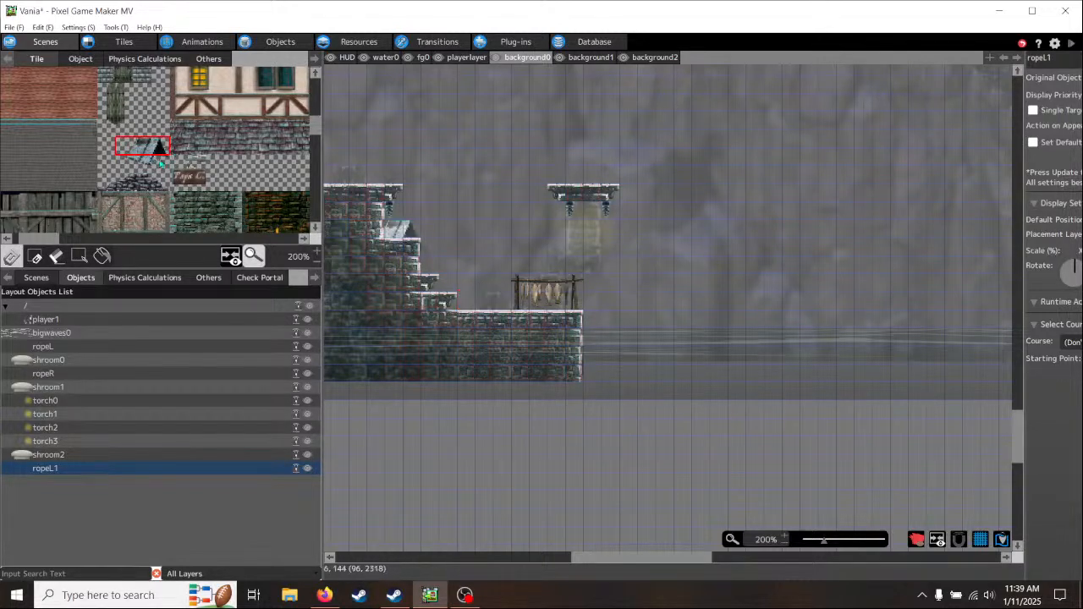
left_click_drag(166, 164, 131, 154)
left_click(159, 148)
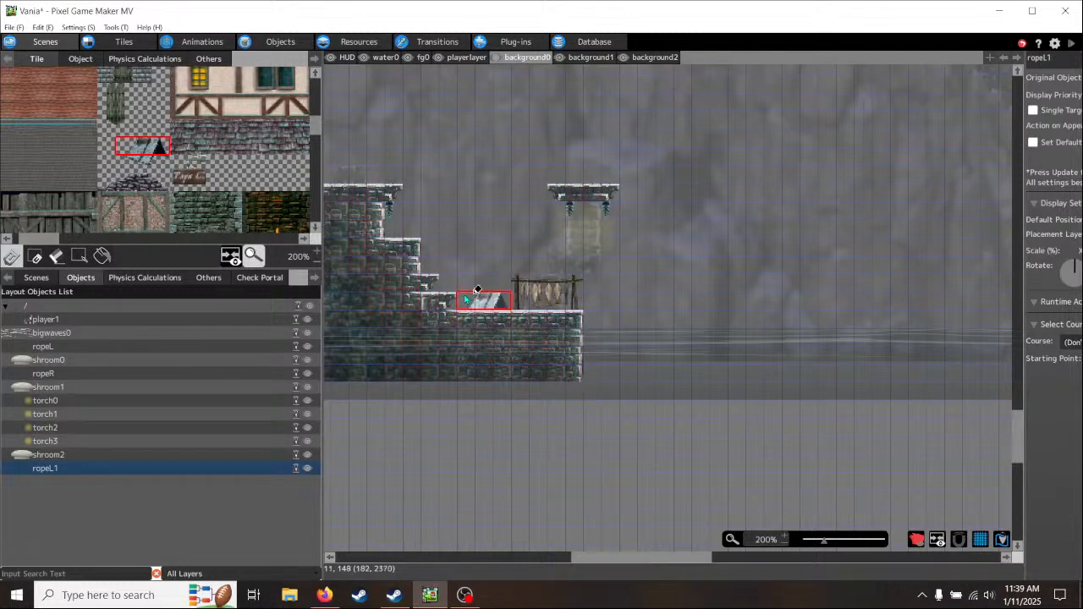
left_click(477, 291)
right_click(707, 383)
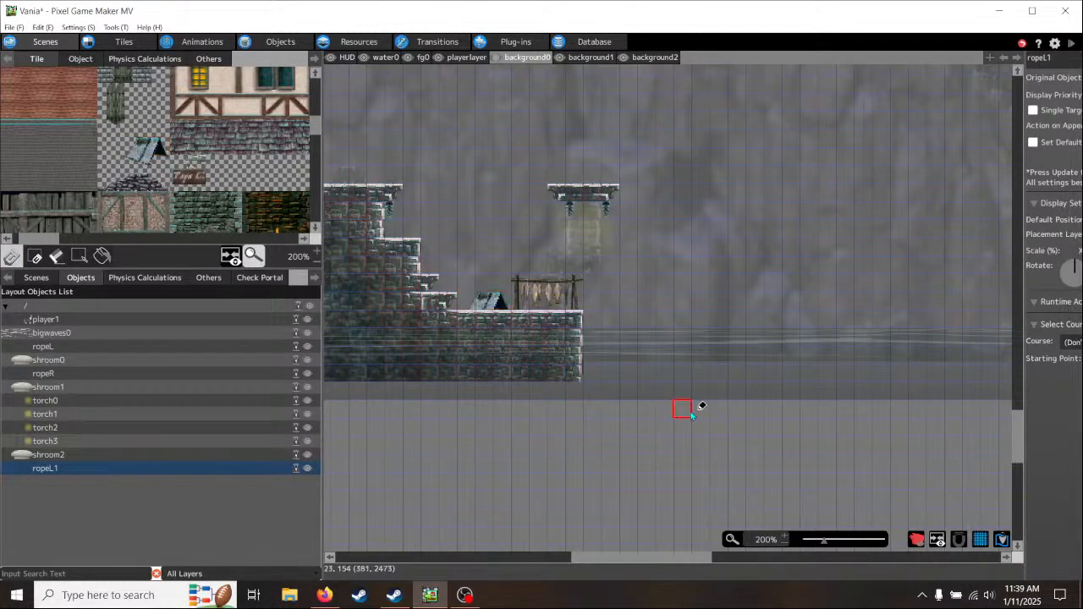
- Launch another test play of the scene in a maximised window
middle_click_drag(702, 392, 604, 406)
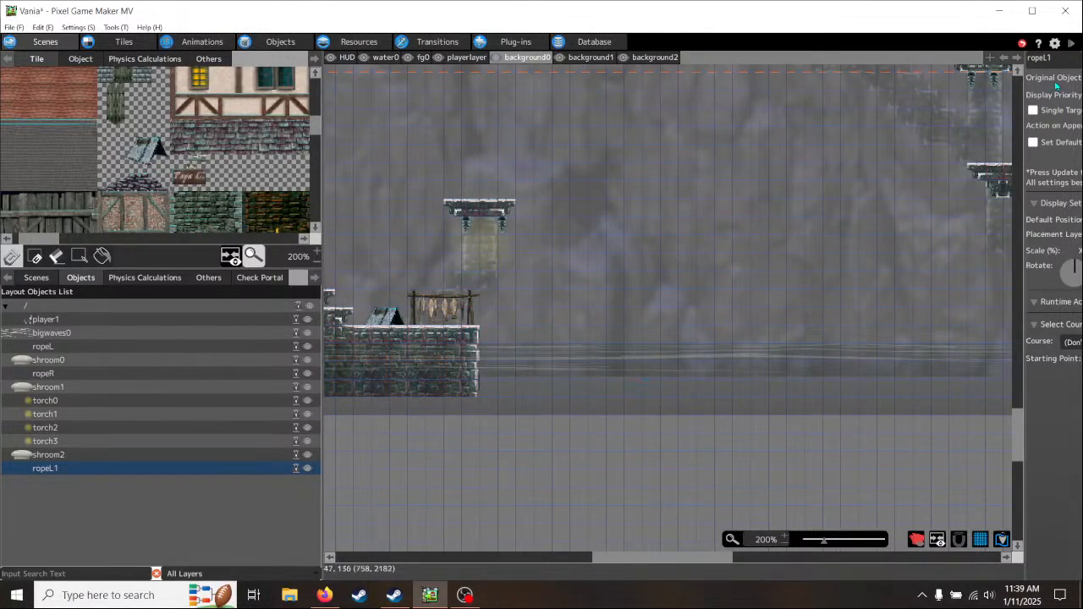
left_click(1072, 46)
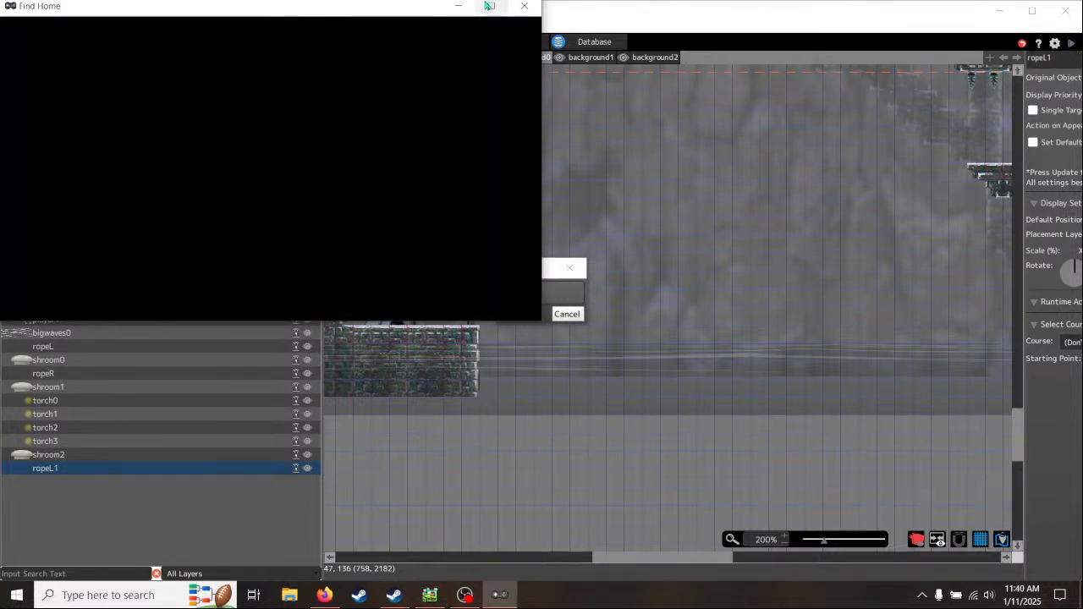
left_click(495, 7)
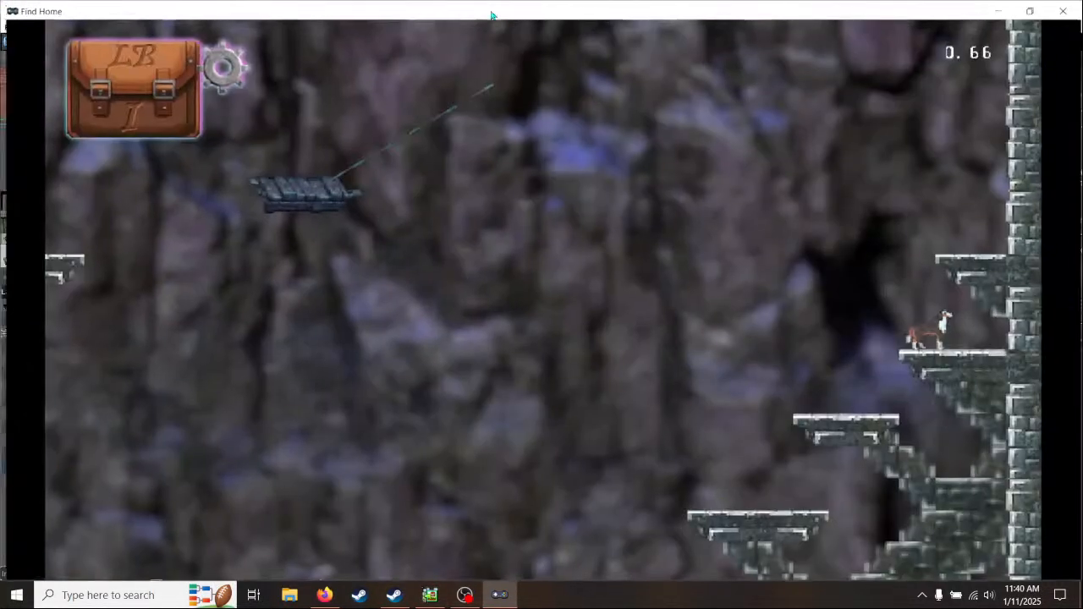
- In the test play, drop to the lowest stone ledge and move back and forth past the tent and fish rack to check their look
key("Left")
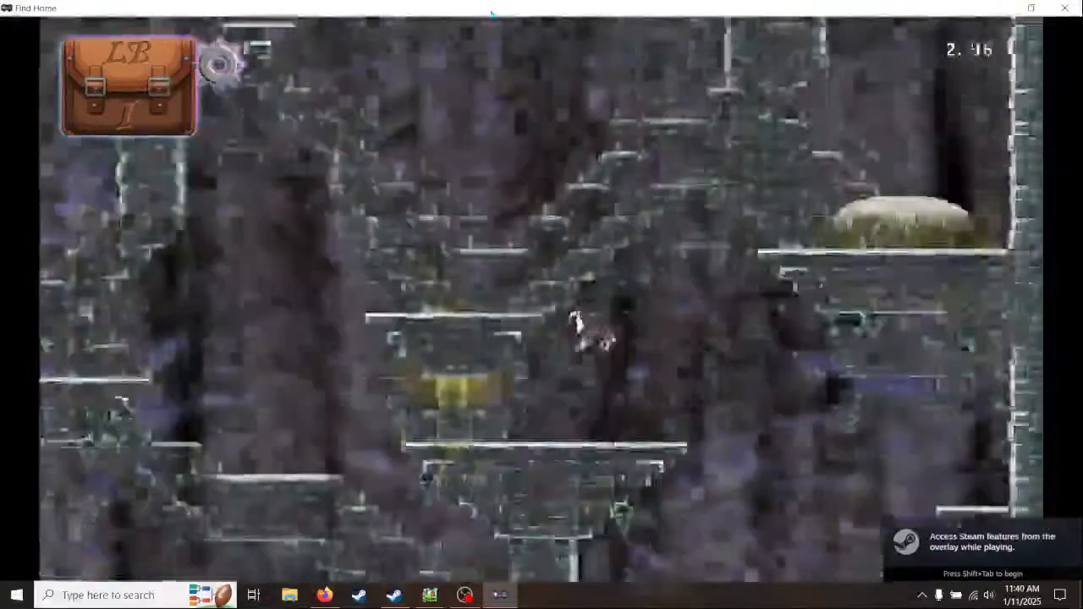
key("Right")
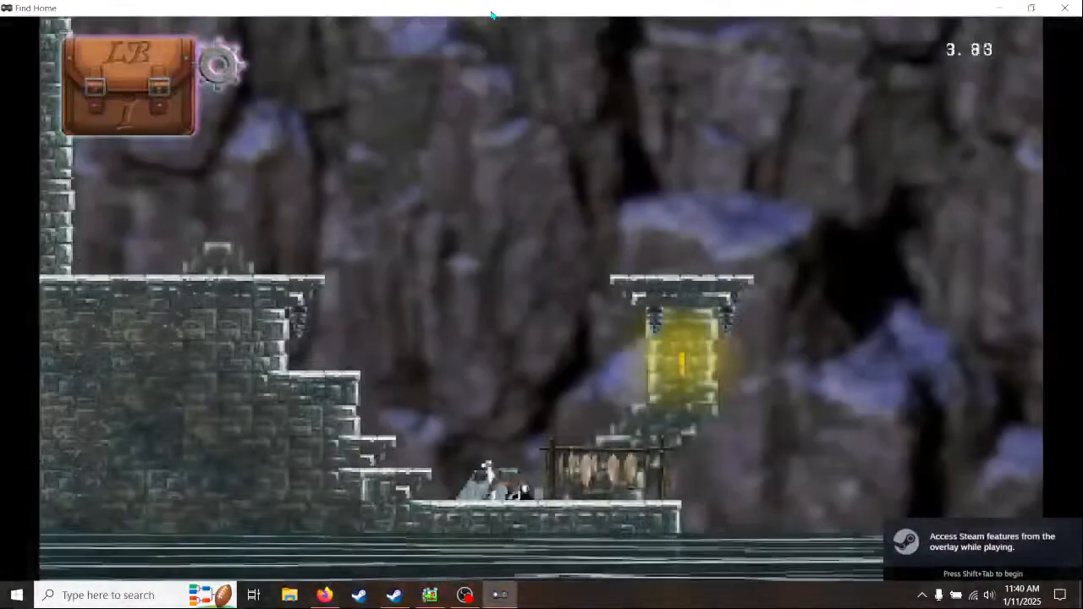
key("Right")
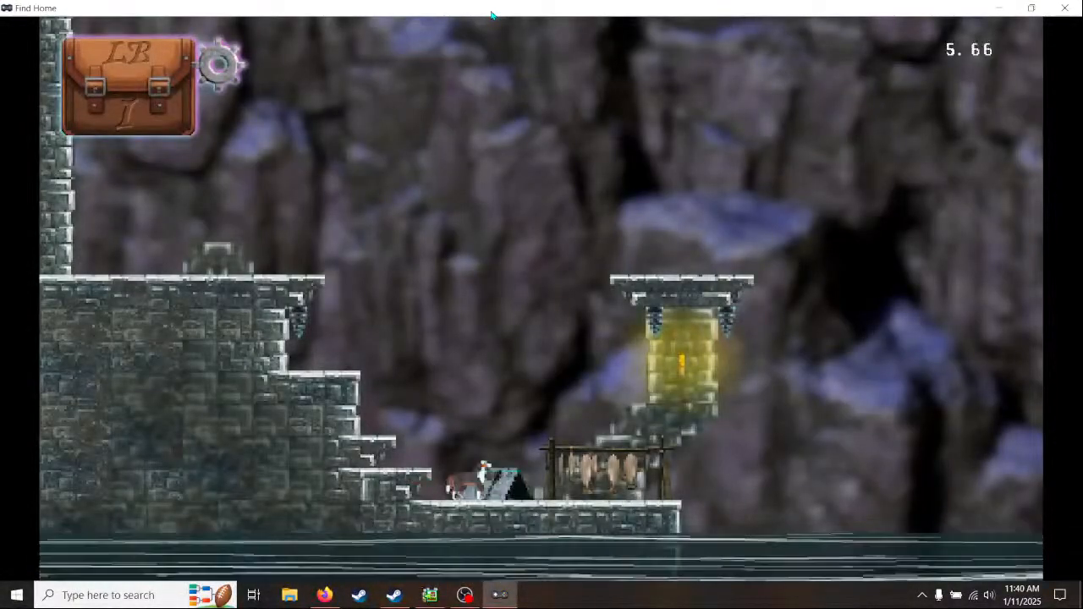
key("Left")
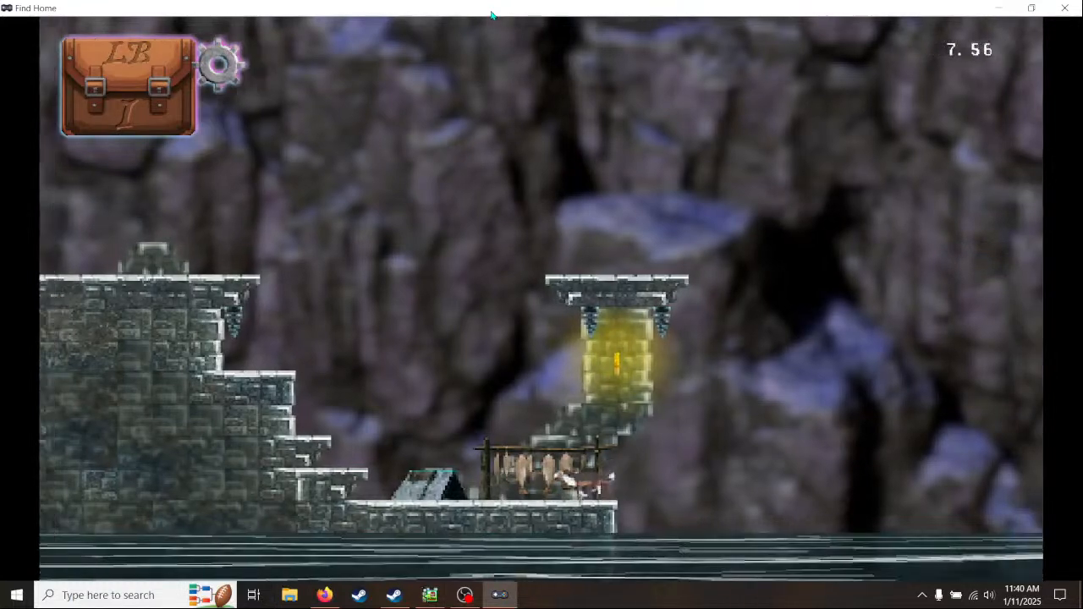
key("space")
key("Right")
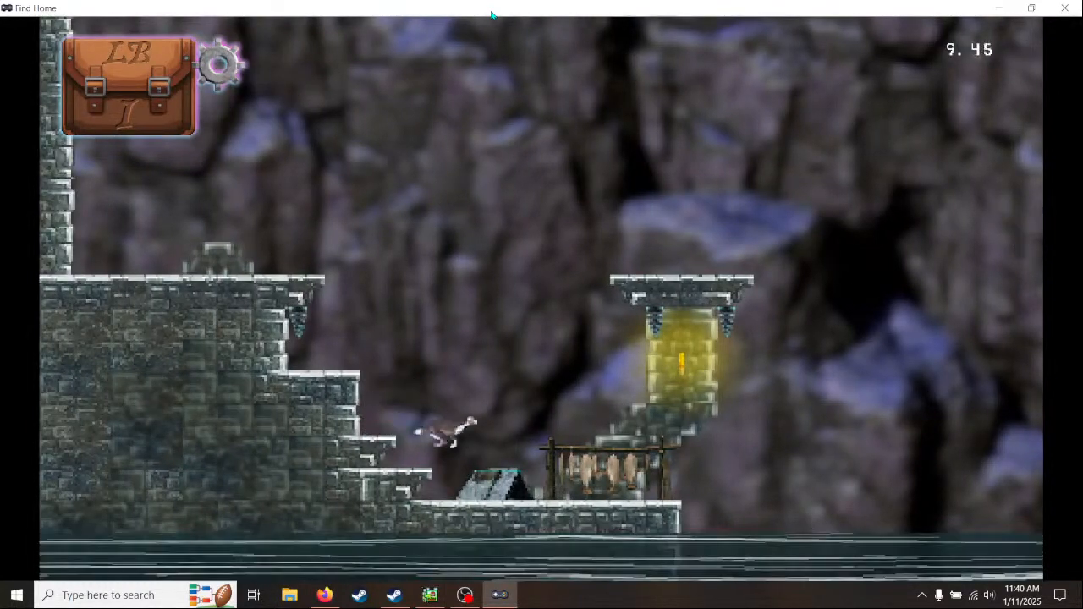
- Lower the music volume in the test play's in-game options and return to the game
key("space")
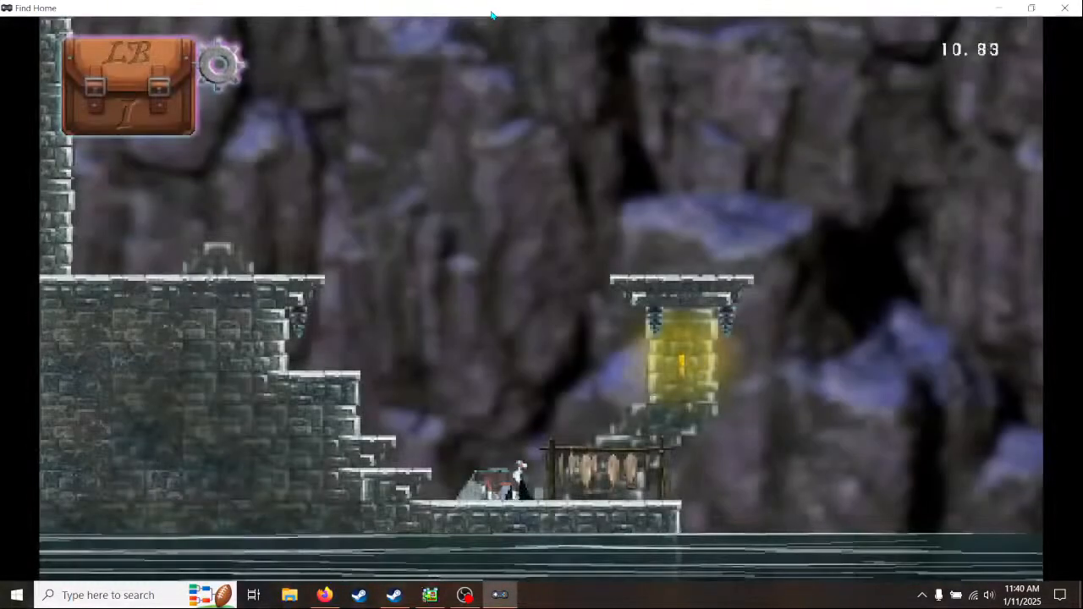
key("Escape")
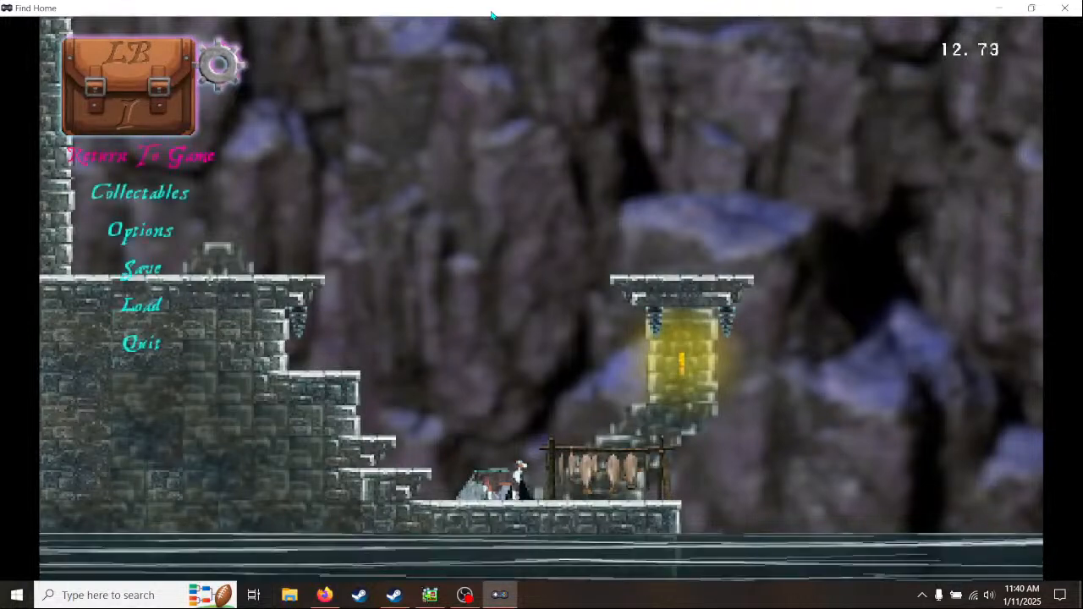
key("Down")
key("Down")
key("Return")
key("Left")
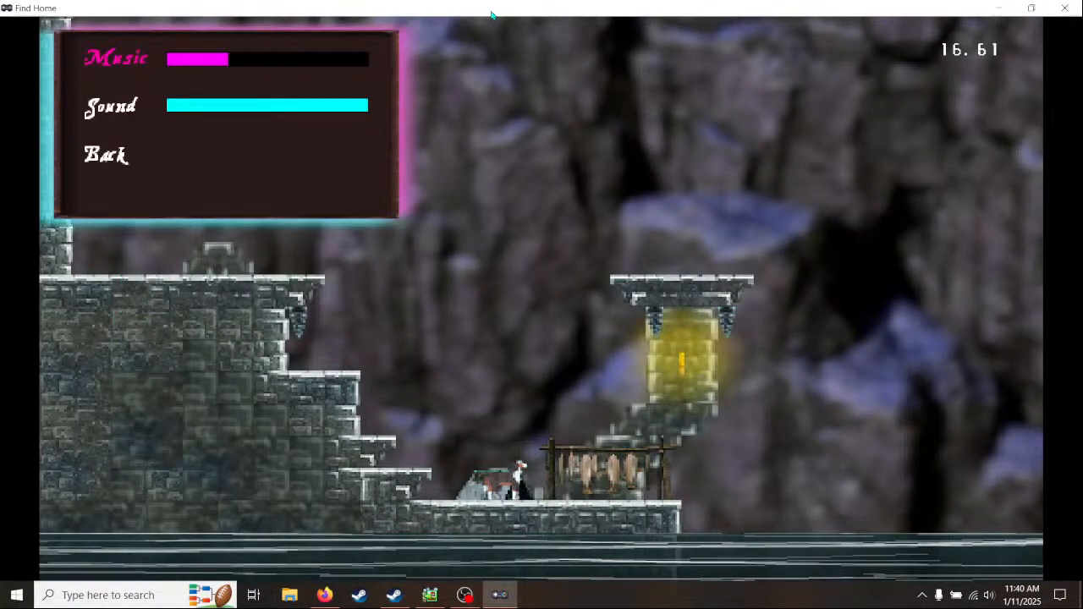
key("Left")
key("Down")
key("Down")
key("Return")
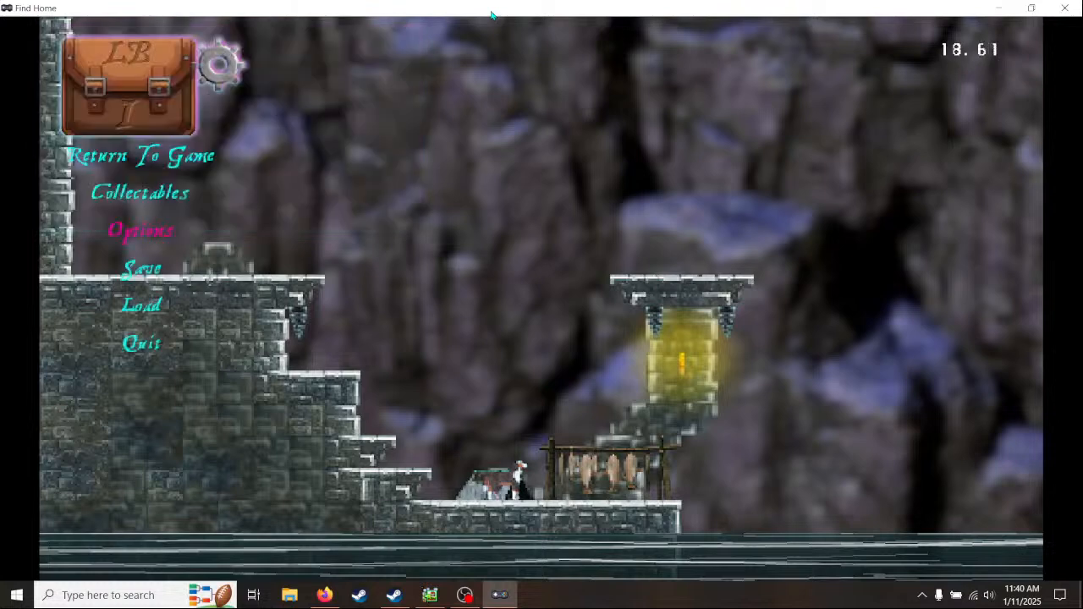
key("Up")
key("Up")
key("Return")
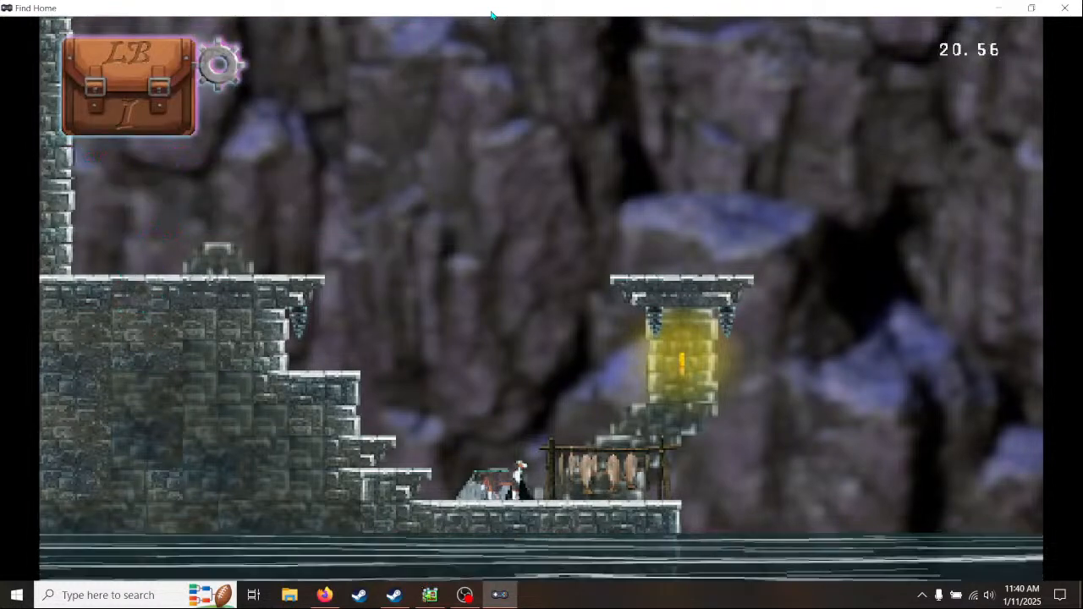
- In the test play, run out over the water past the fish rack, then jump back up the stone steps to the upper ledge
key("Right")
key("space")
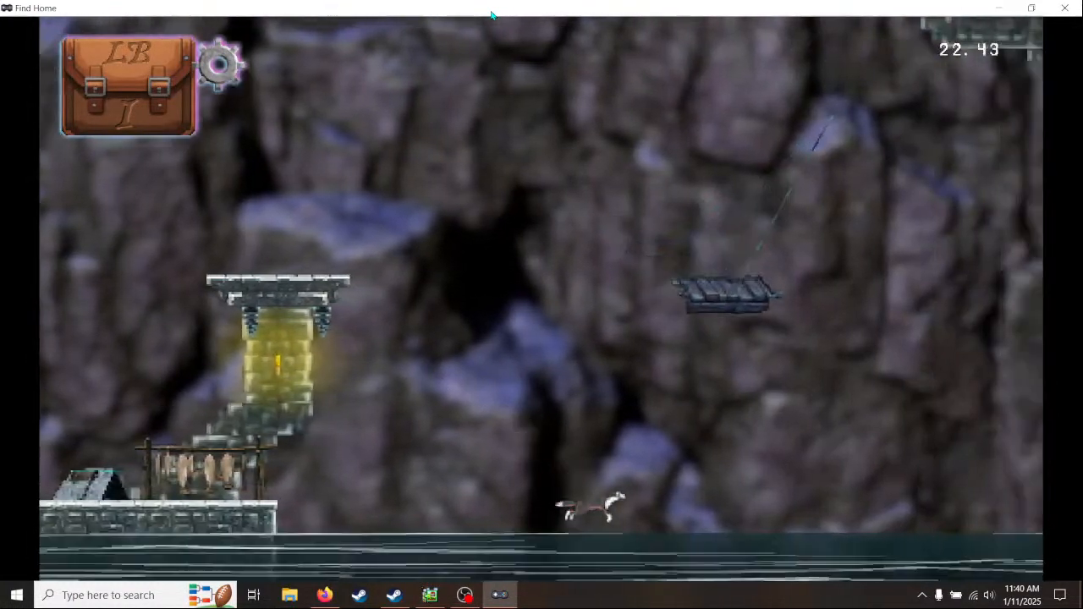
key("Right")
key("space")
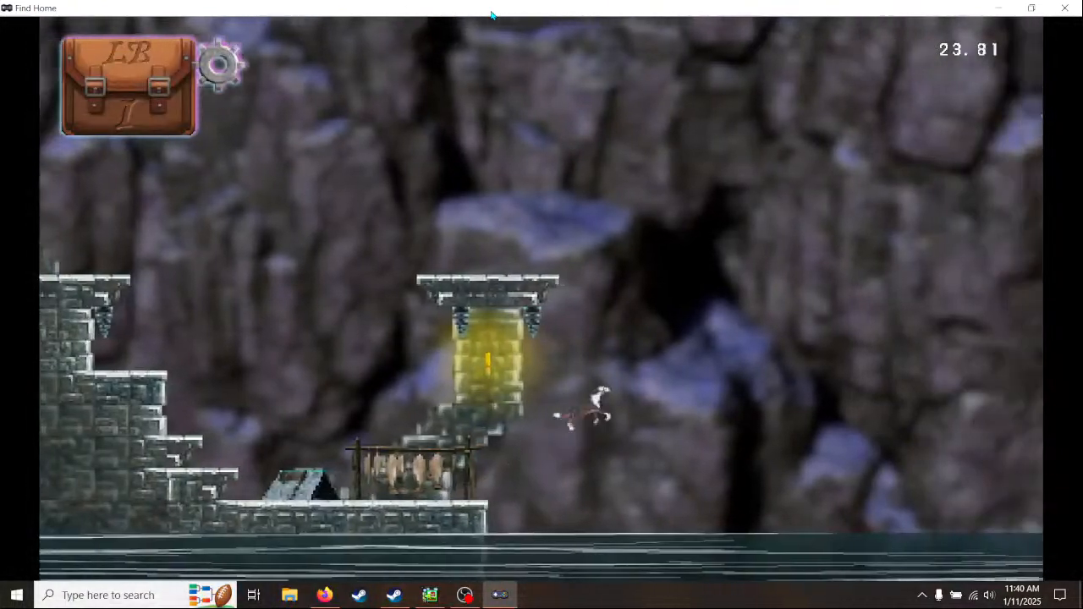
key("Right")
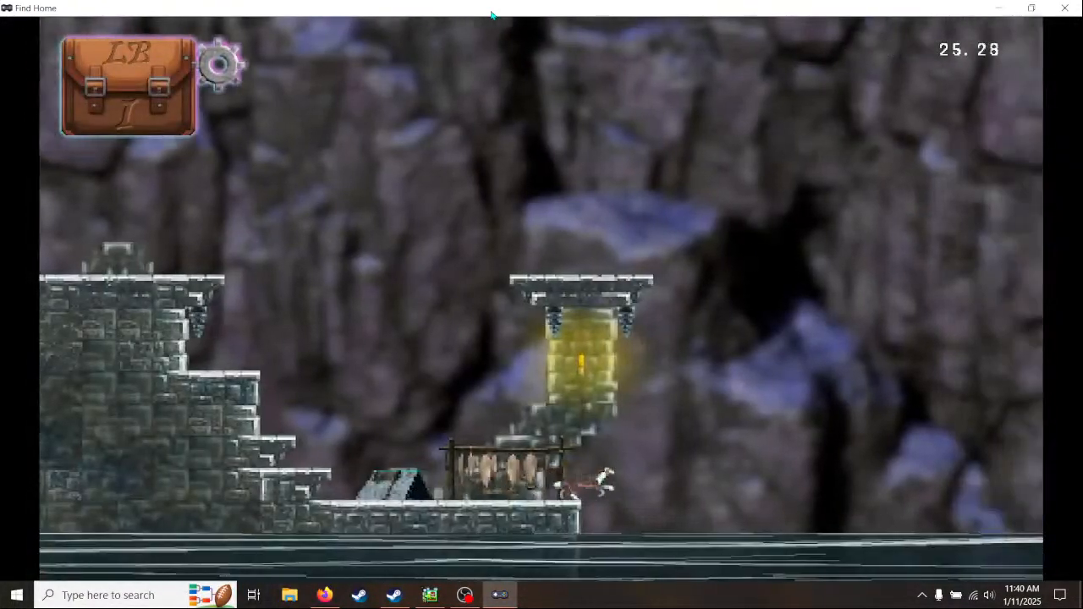
key("space")
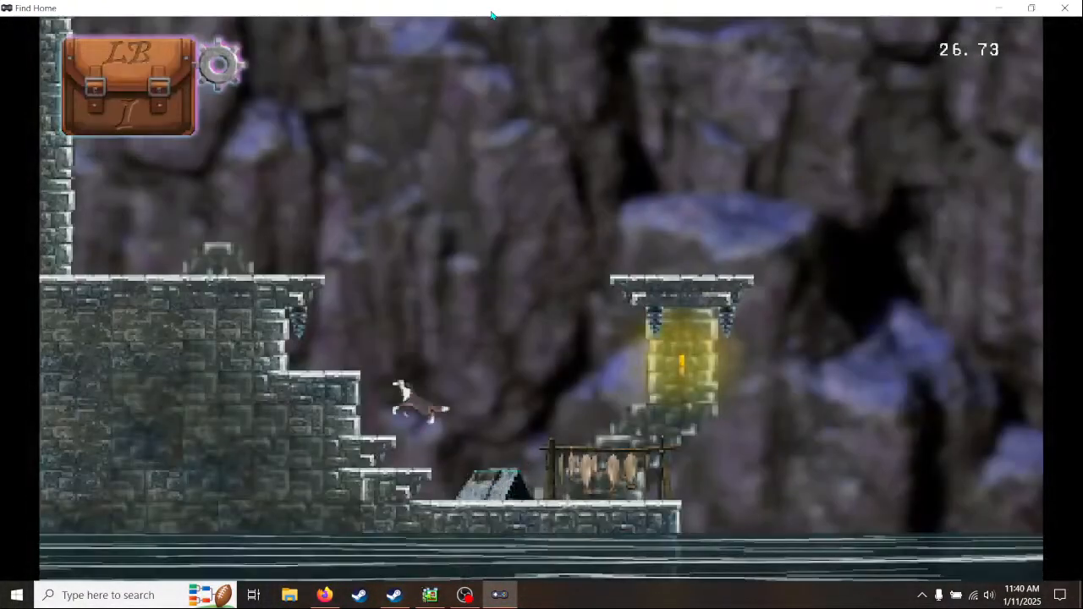
key("Left")
key("space")
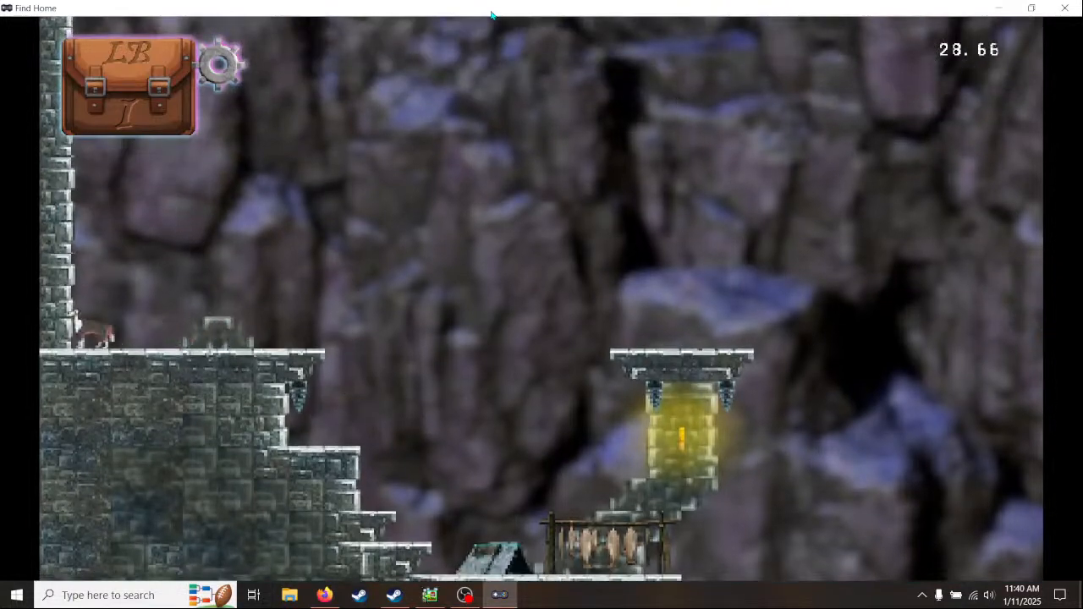
key("Right")
key("space")
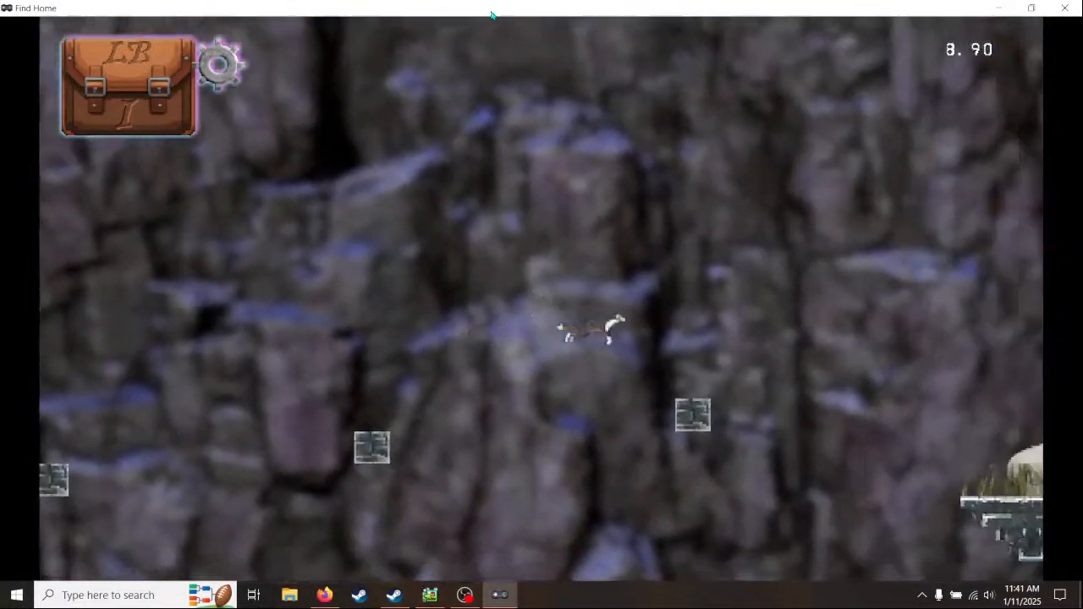
- In the test play, cross the floating bricks, climb the stone ledges on the wall, and jump via the rope platform to the floating ledge
key("Right")
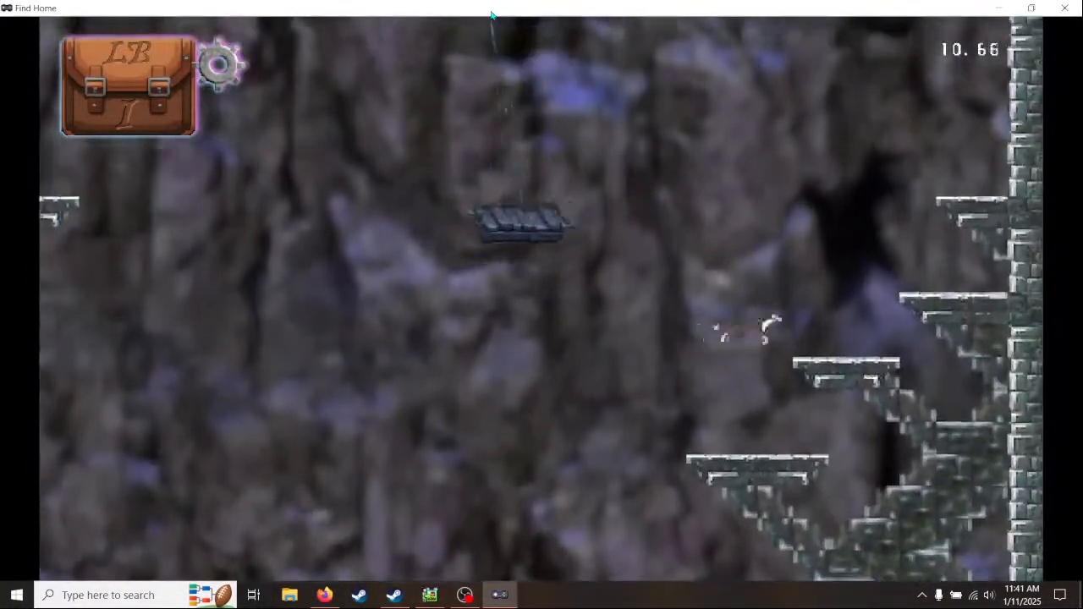
key("space")
key("space")
key("Left")
key("space")
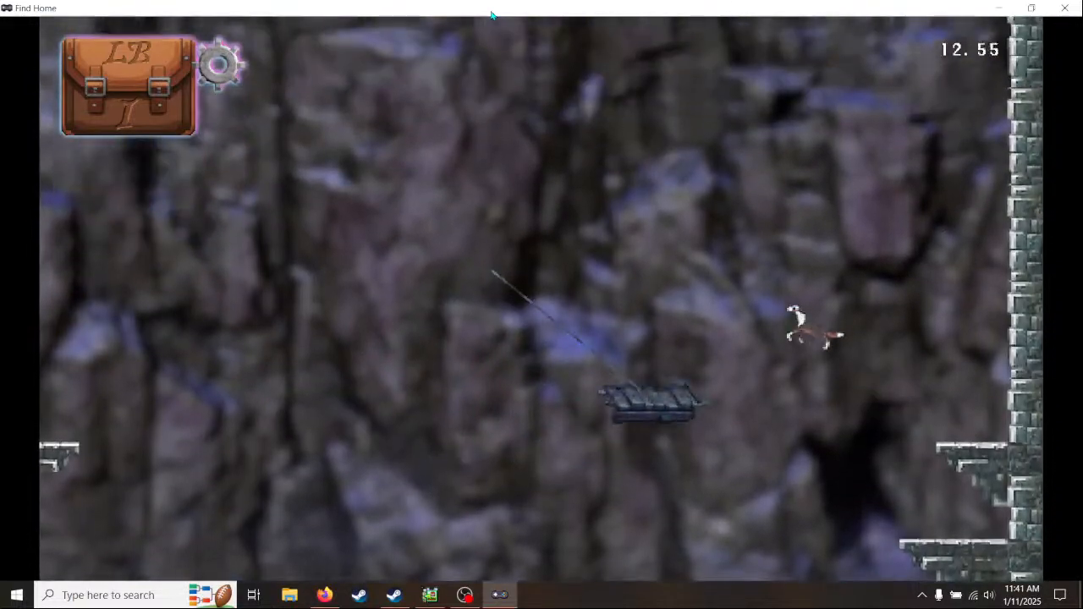
- Test the jumps around the torch-lit wall ledge and the mushroom ledge below it, and close the test play
key("space")
key("Left")
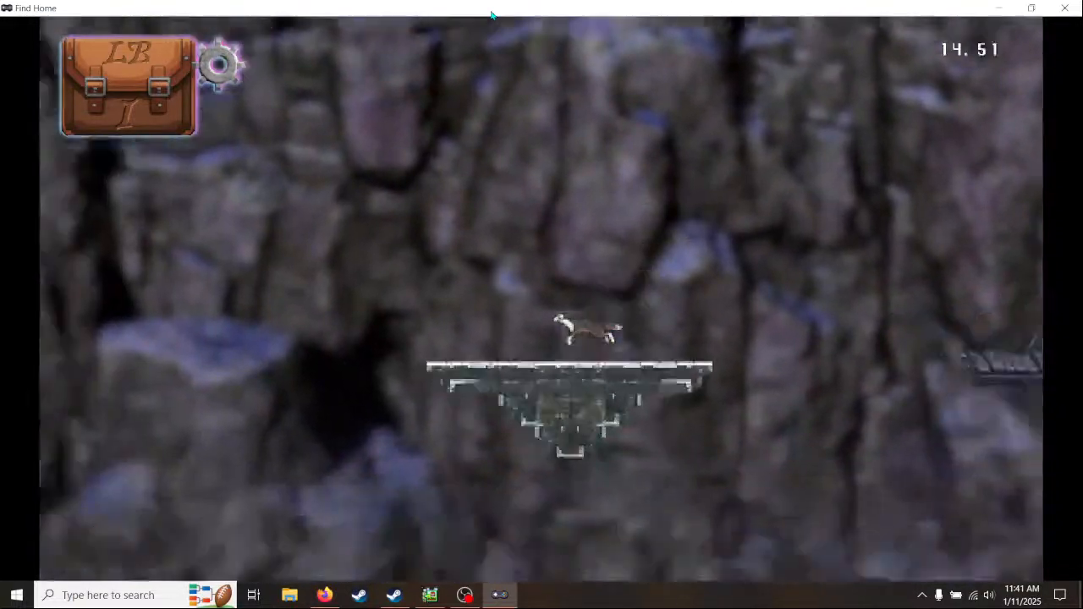
key("space")
key("Left")
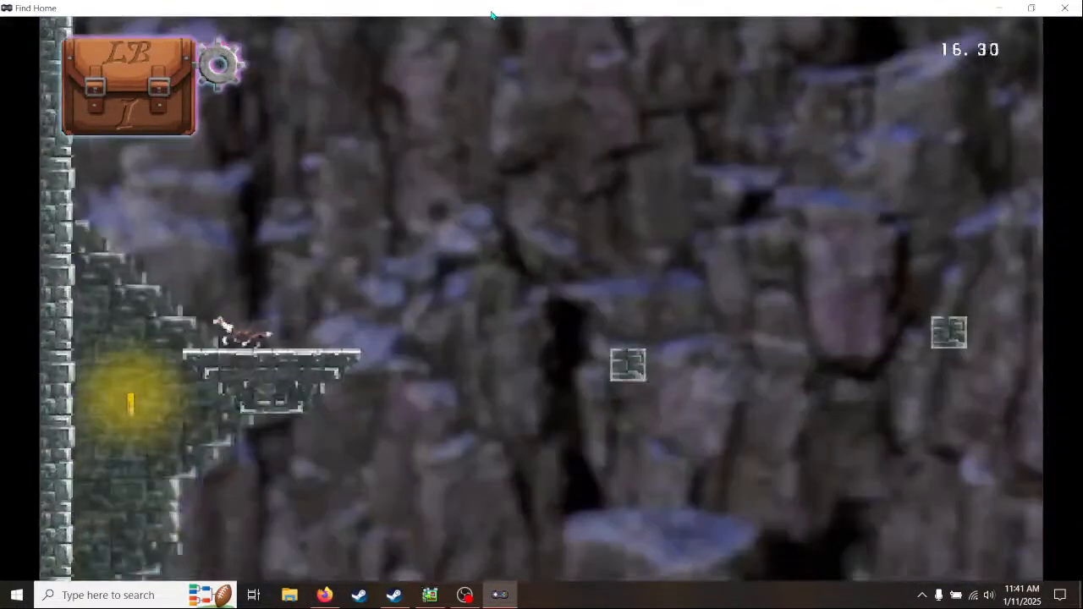
key("Right")
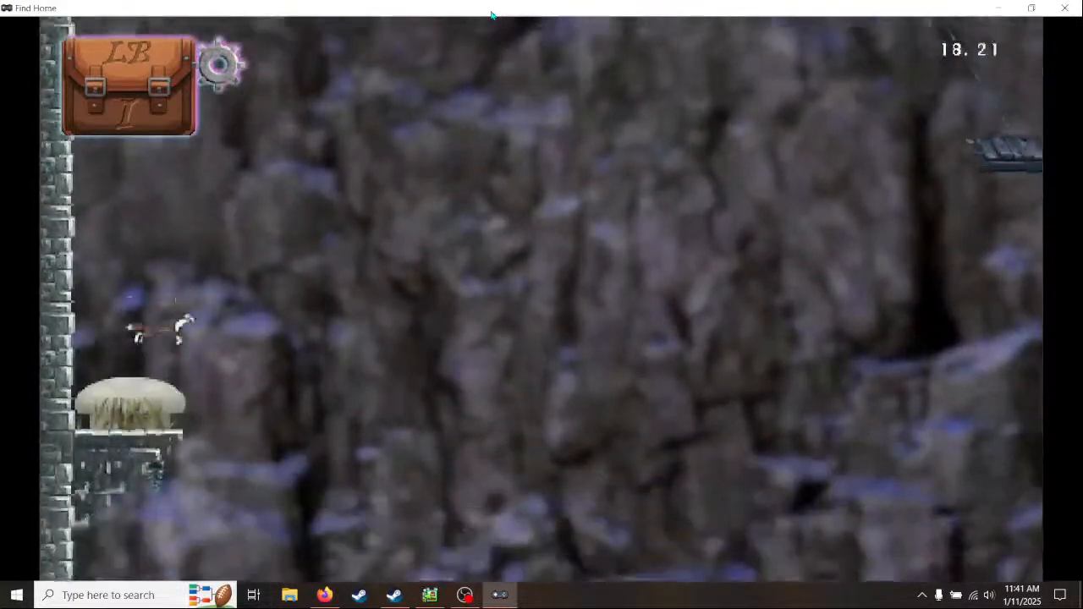
key("space")
key("Right")
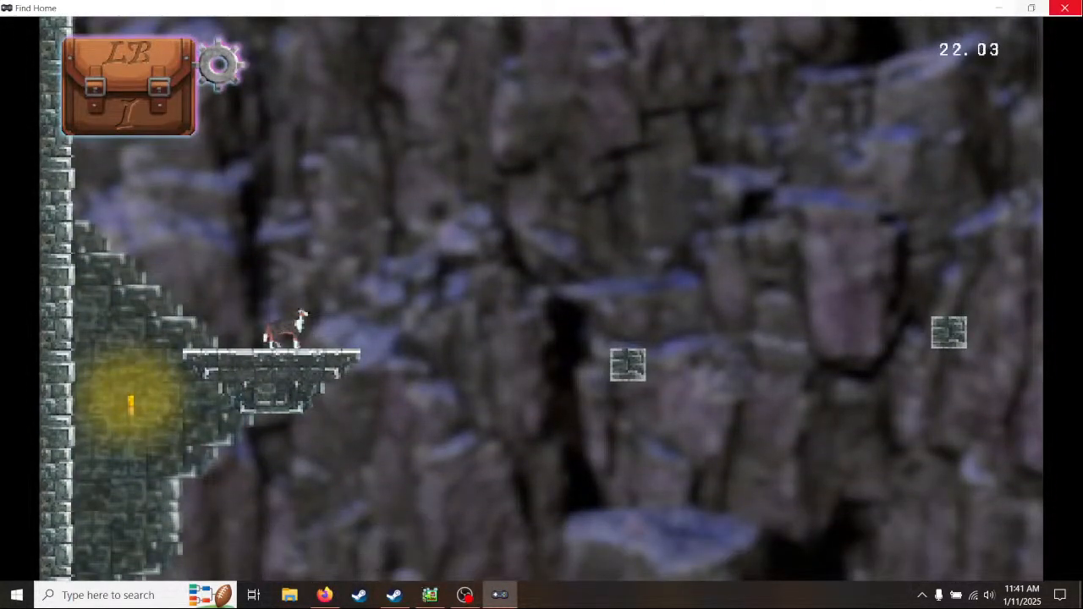
left_click(1064, 7)
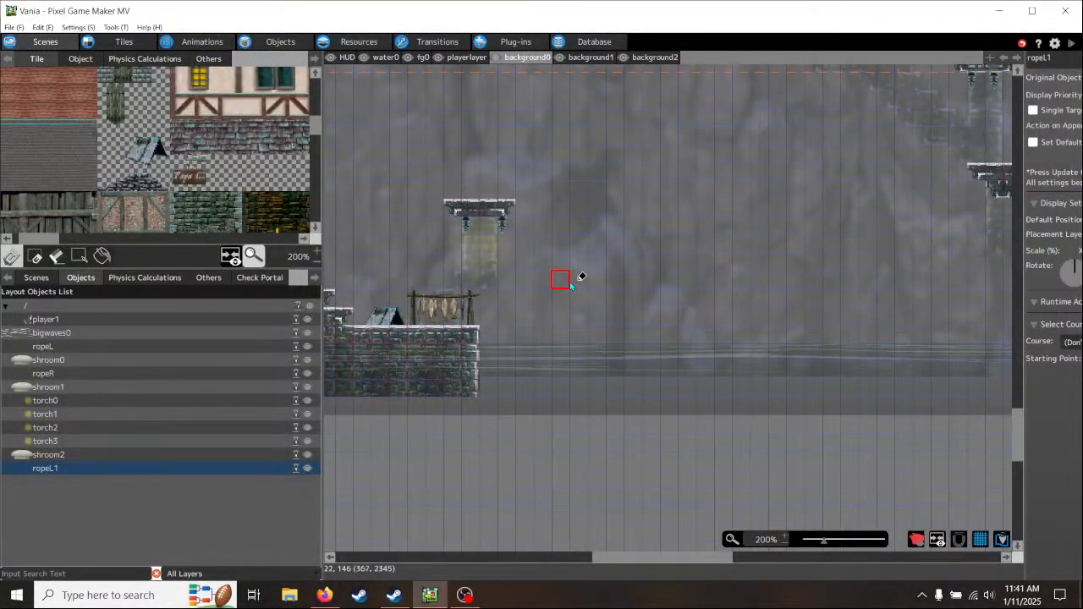
- Review the cliff's lower ledges and brick supports, make background1 the active layer, and go to the large floating ledge
middle_click_drag(581, 274, 784, 462)
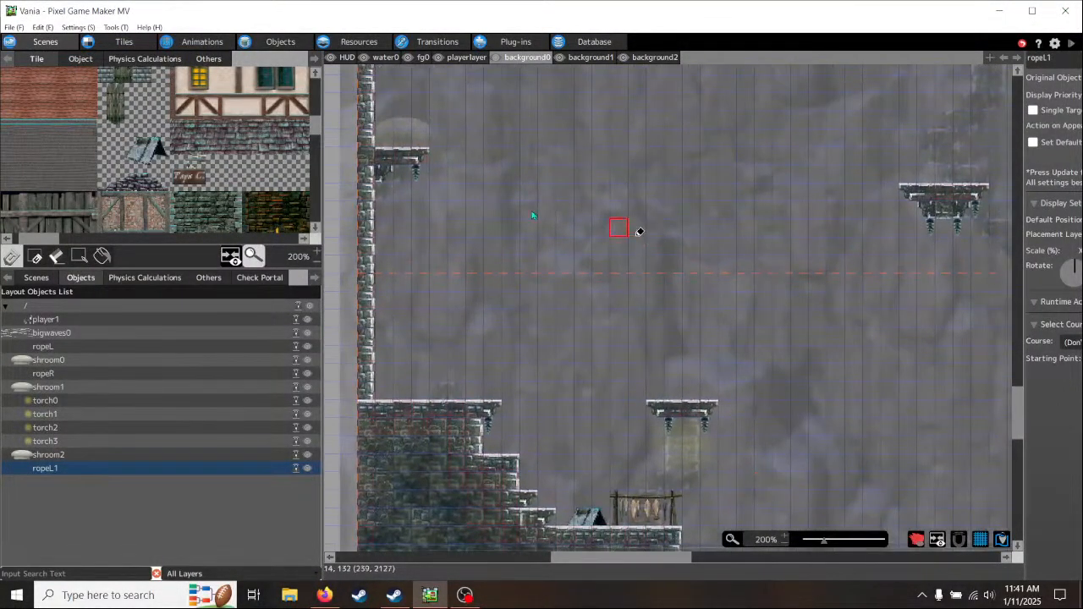
middle_click_drag(503, 186, 498, 272)
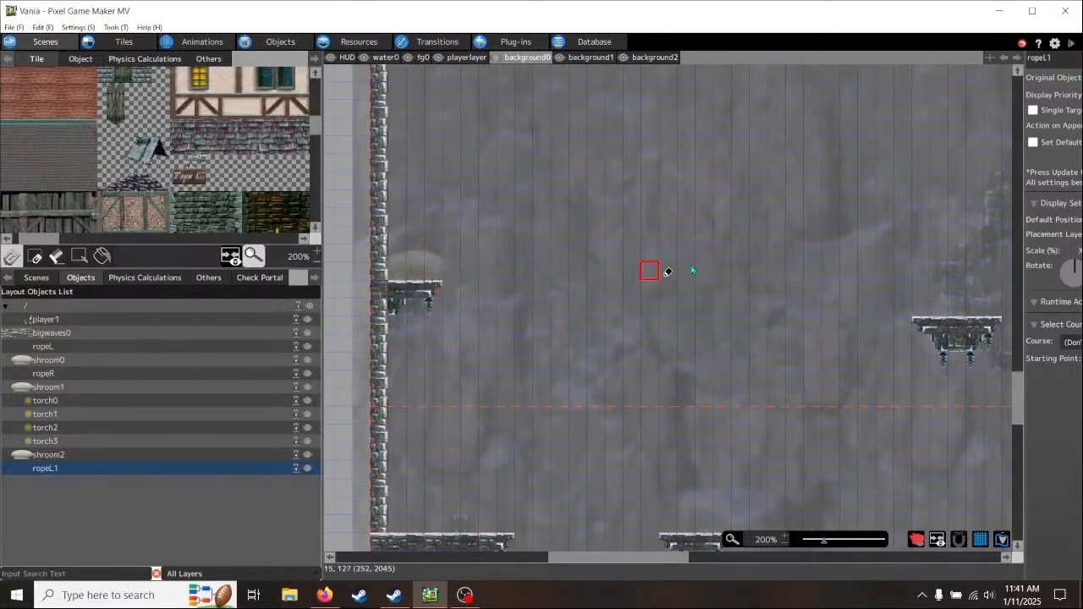
middle_click_drag(737, 251, 416, 365)
middle_click_drag(845, 276, 606, 395)
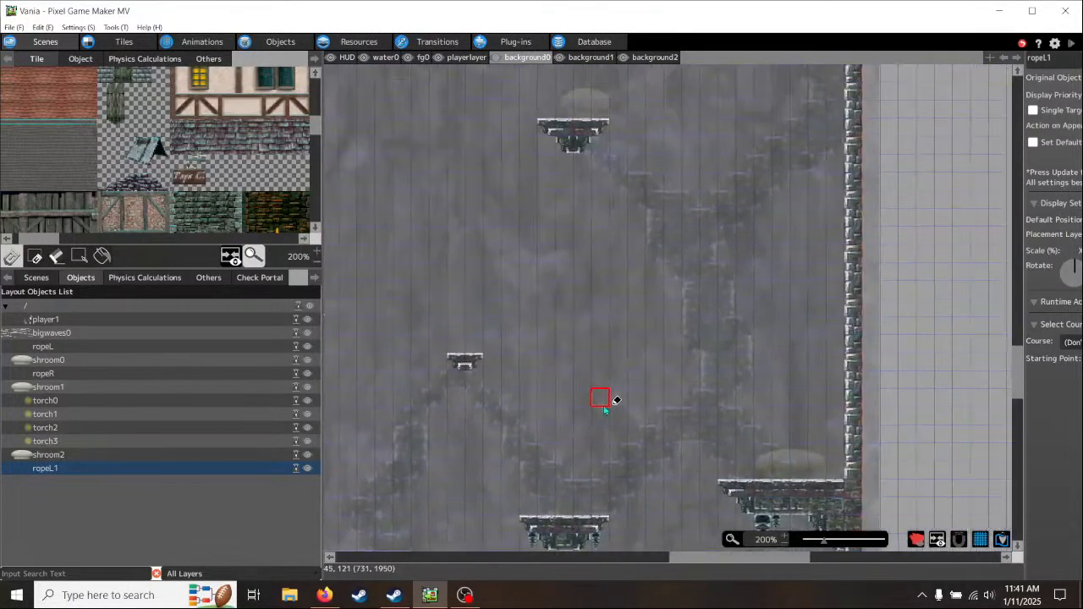
middle_click_drag(424, 249, 774, 220)
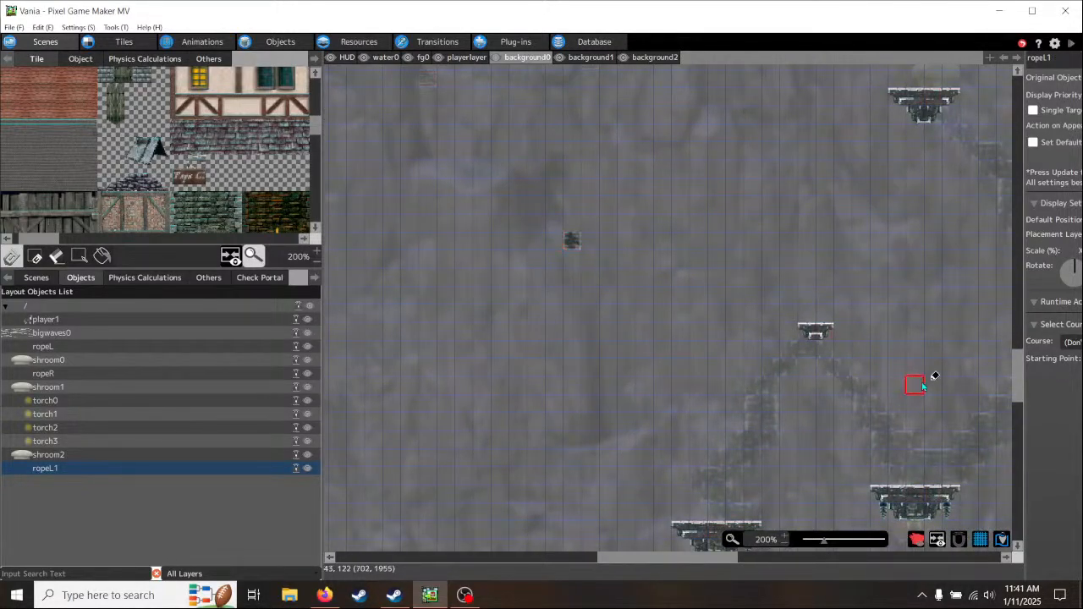
middle_click_drag(923, 385, 701, 363)
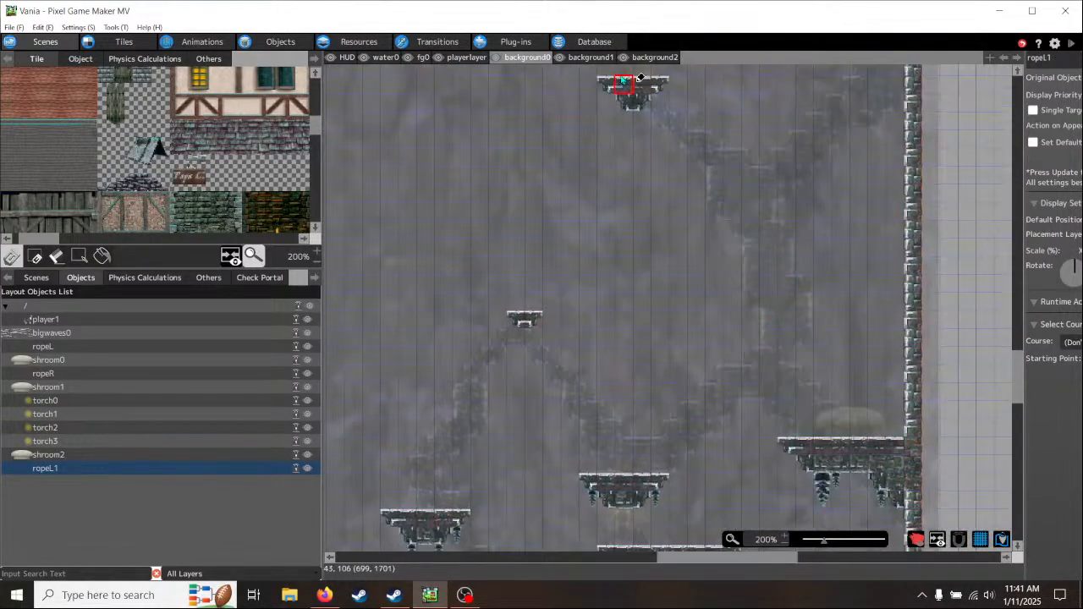
left_click(590, 56)
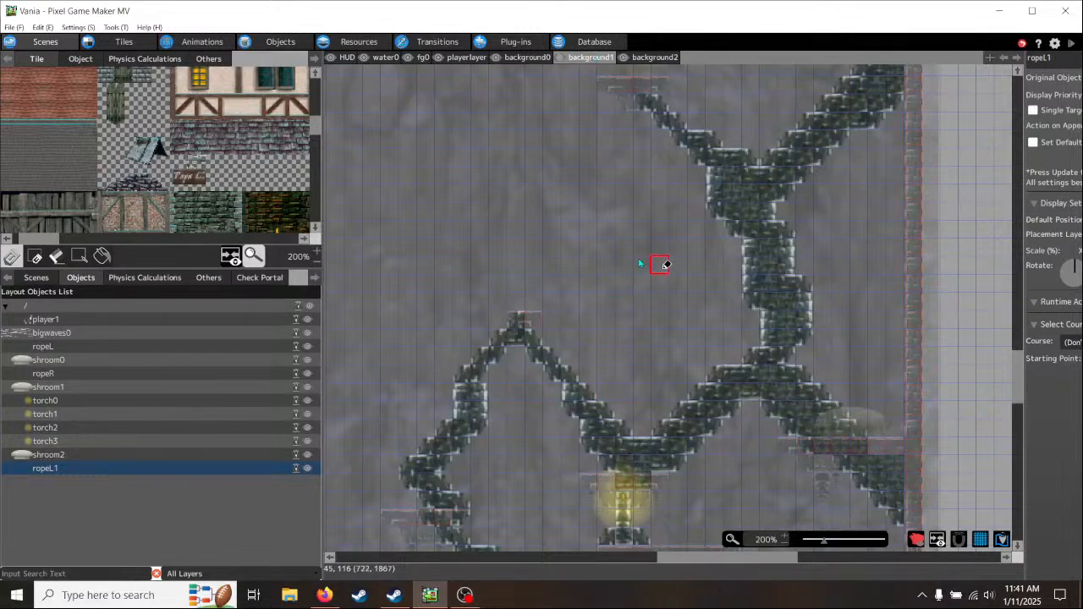
middle_click_drag(640, 243, 655, 498)
middle_click_drag(688, 224, 731, 450)
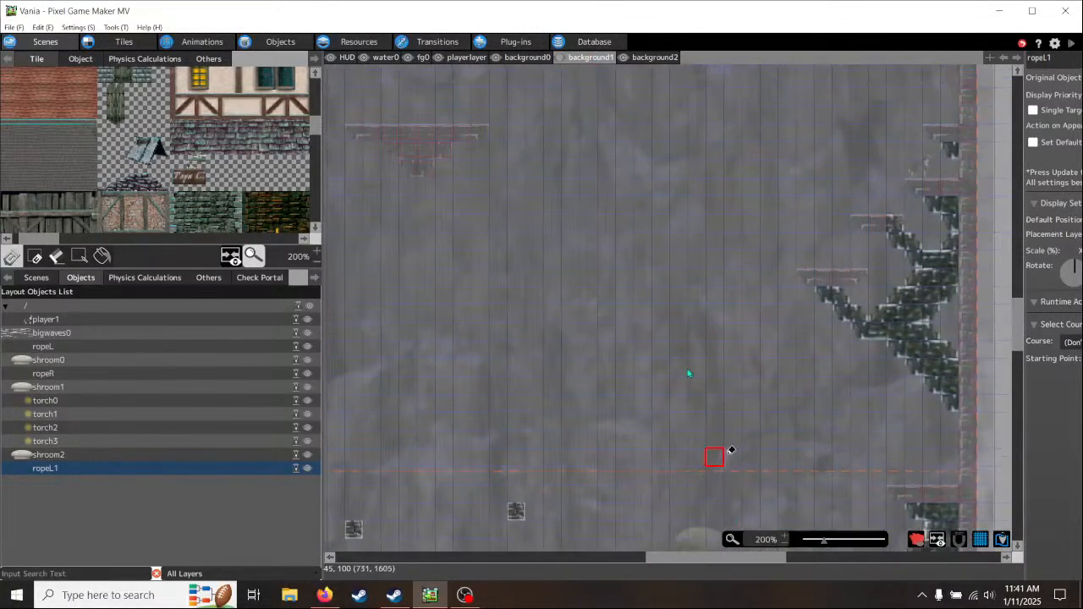
middle_click_drag(604, 247, 725, 435)
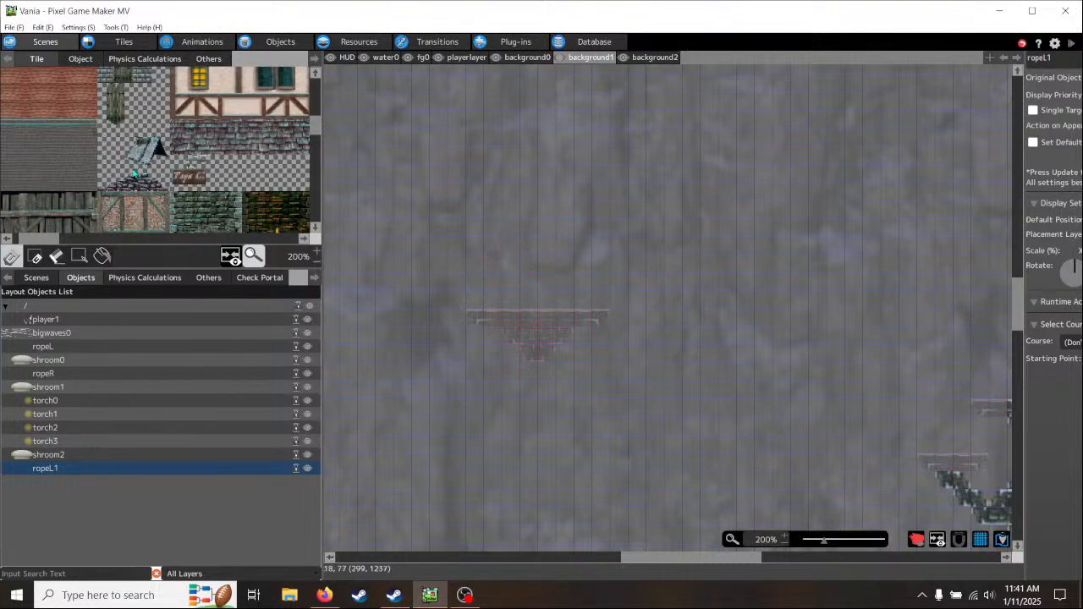
- Look through the tileset for a building to stand on the floating ledge, considering the half-timbered house's upper storey
scroll(134, 173, "down", 3)
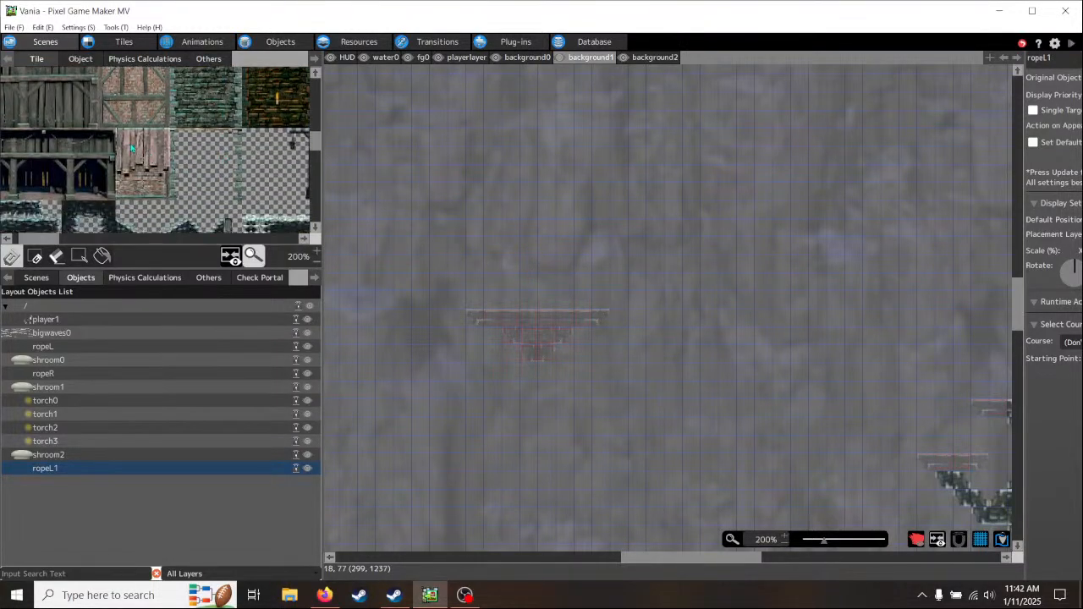
left_click_drag(49, 240, 99, 251)
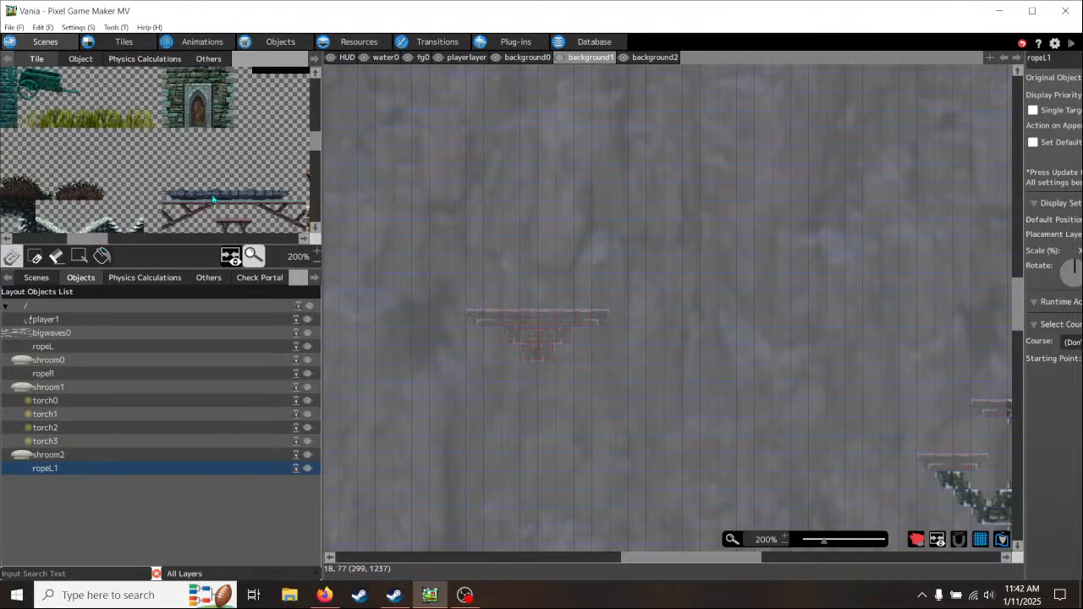
scroll(213, 199, "down", 1)
scroll(214, 200, "up", 3)
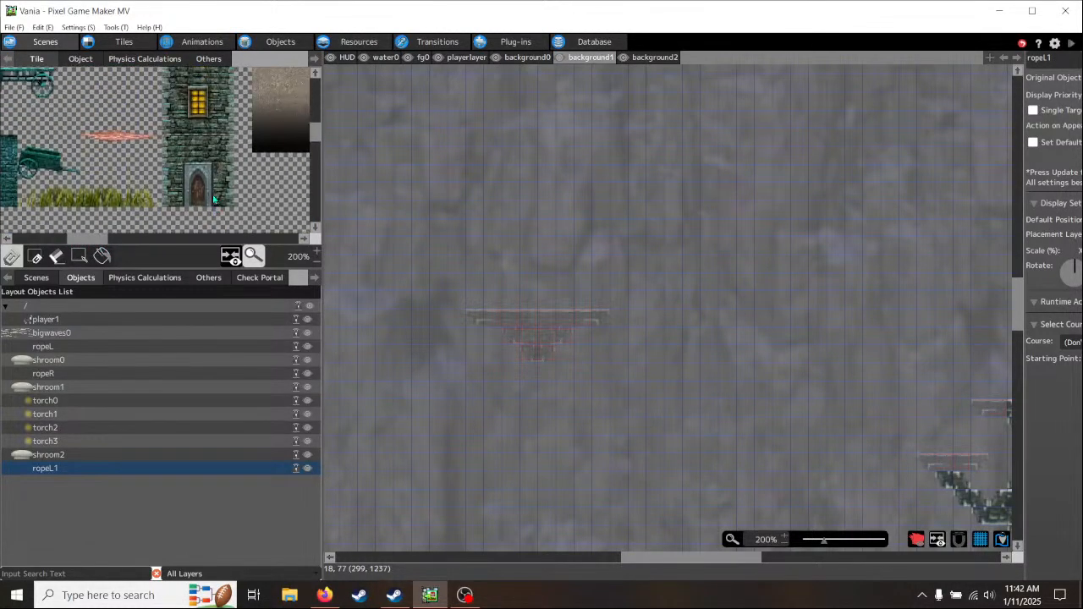
scroll(213, 200, "up", 3)
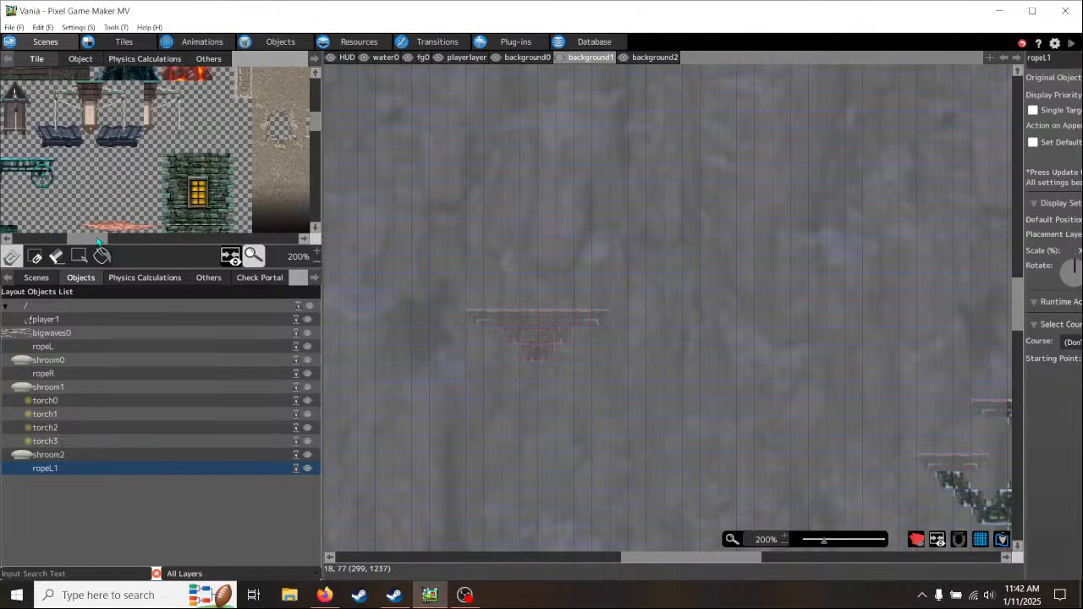
left_click_drag(97, 240, 58, 240)
scroll(173, 193, "up", 1)
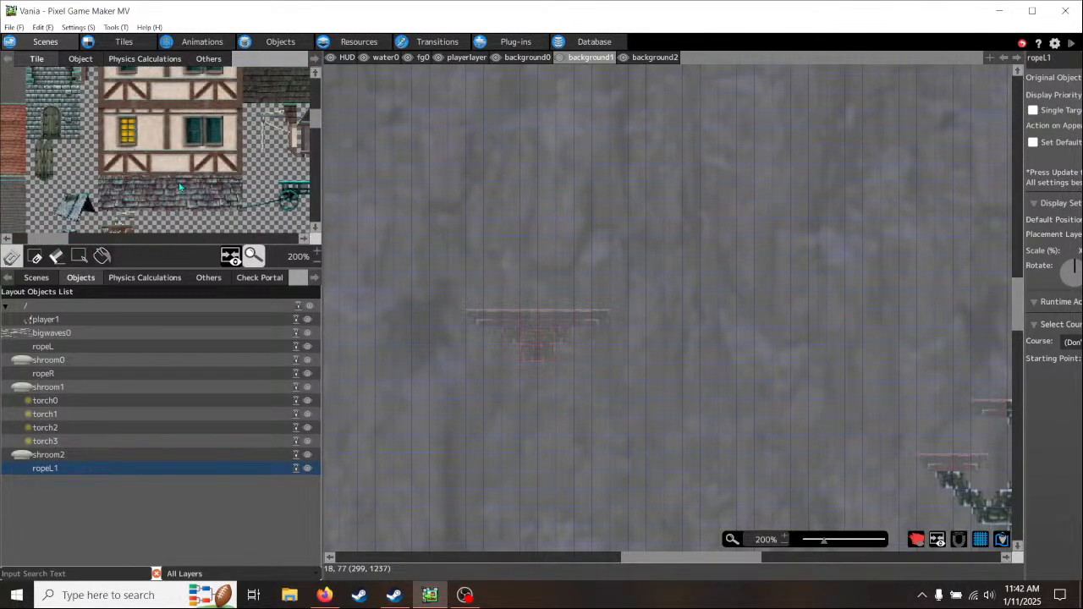
scroll(179, 187, "up", 3)
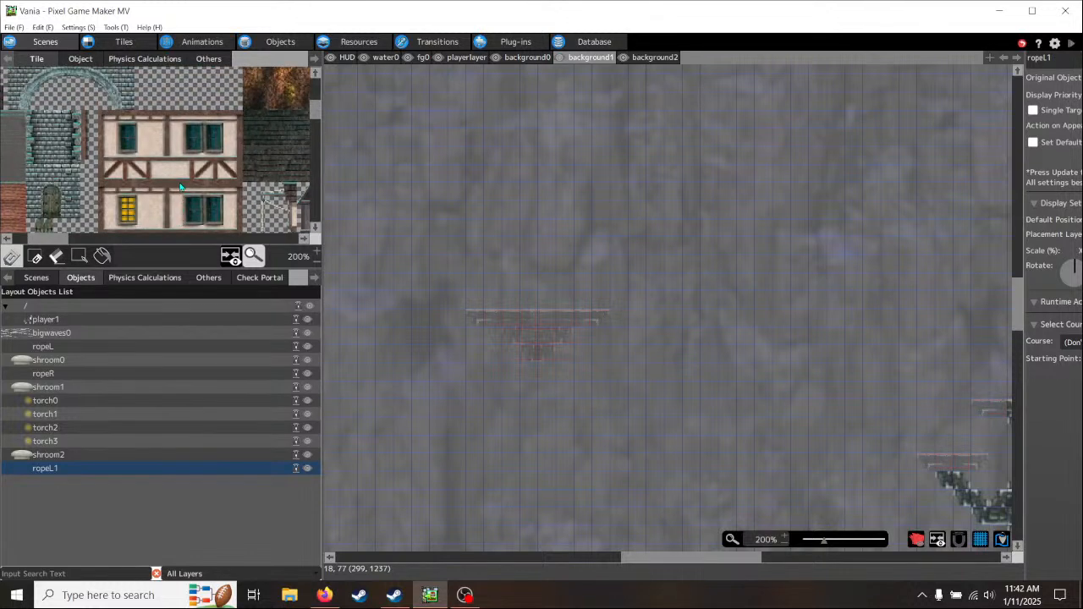
scroll(180, 187, "down", 1)
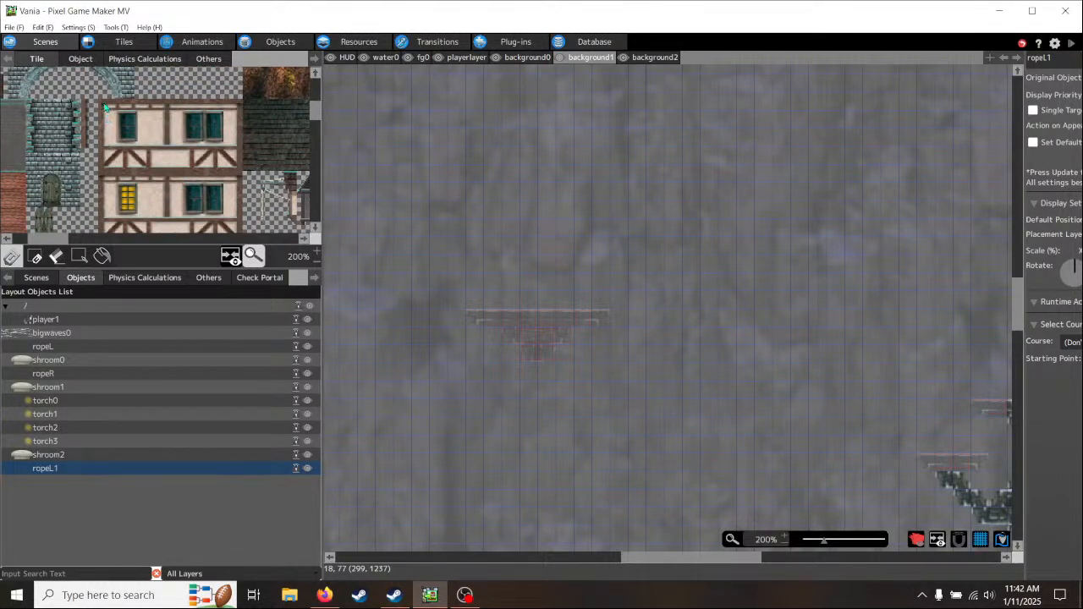
left_click_drag(105, 107, 230, 153)
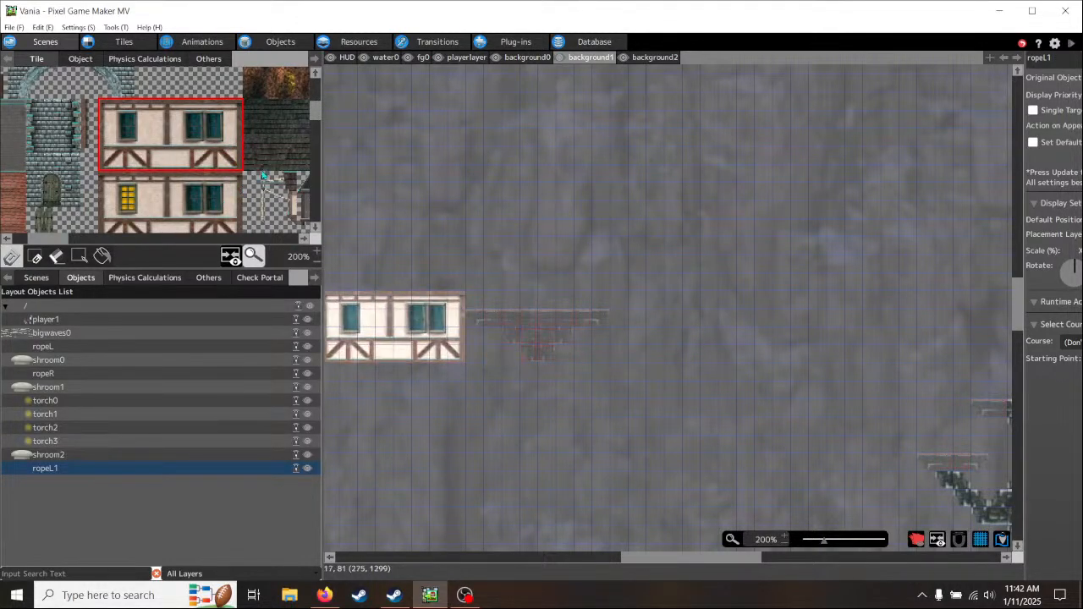
- Examine the tileset's brick walls, carts, snowy ledges and stone tower for an alternative building piece
scroll(262, 175, "up", 3)
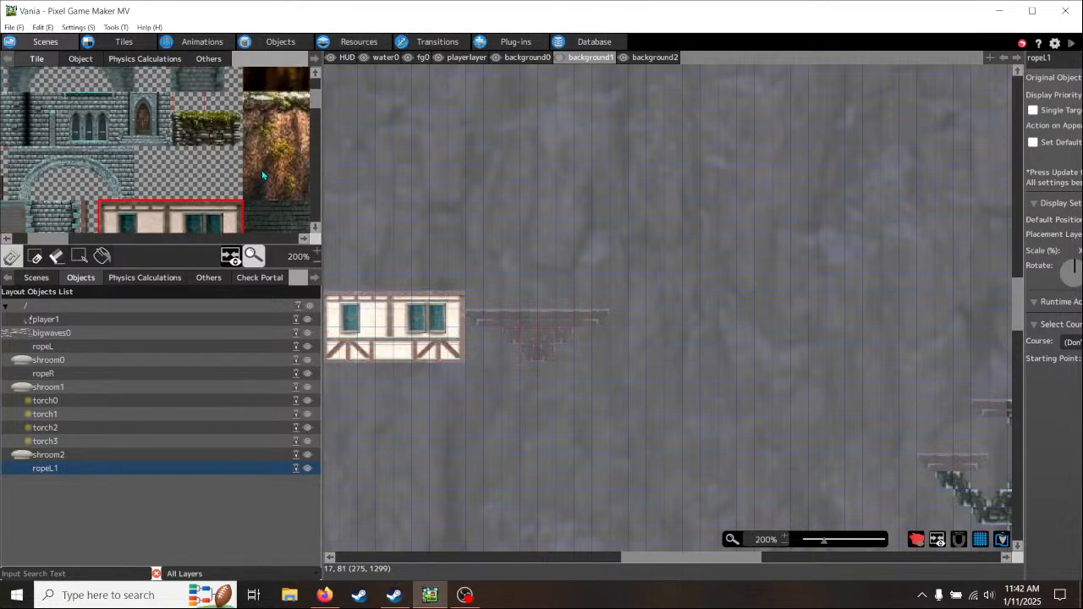
scroll(263, 175, "down", 10)
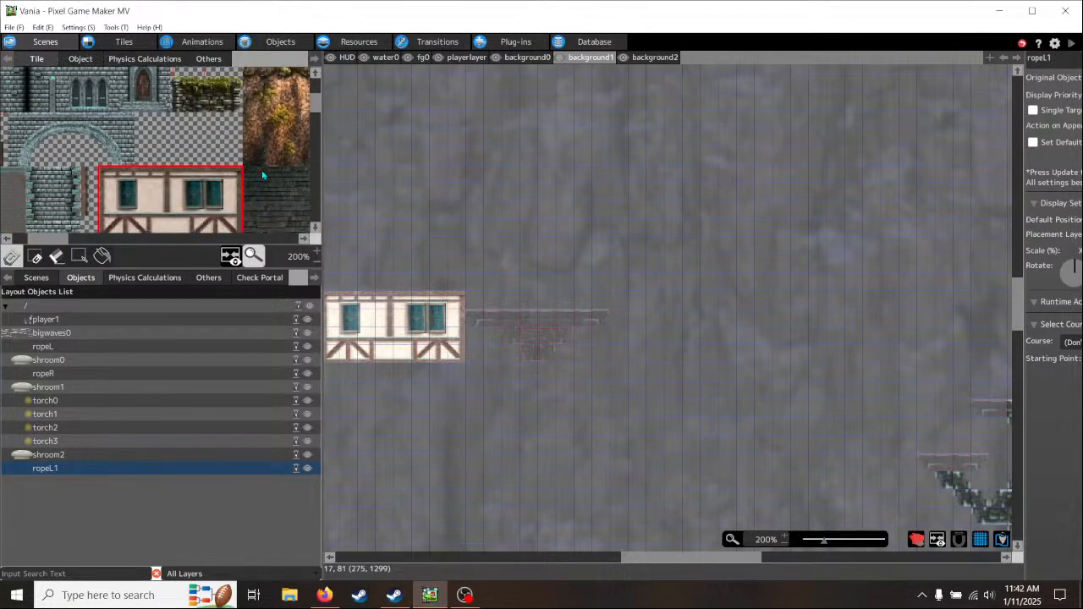
scroll(262, 176, "down", 5)
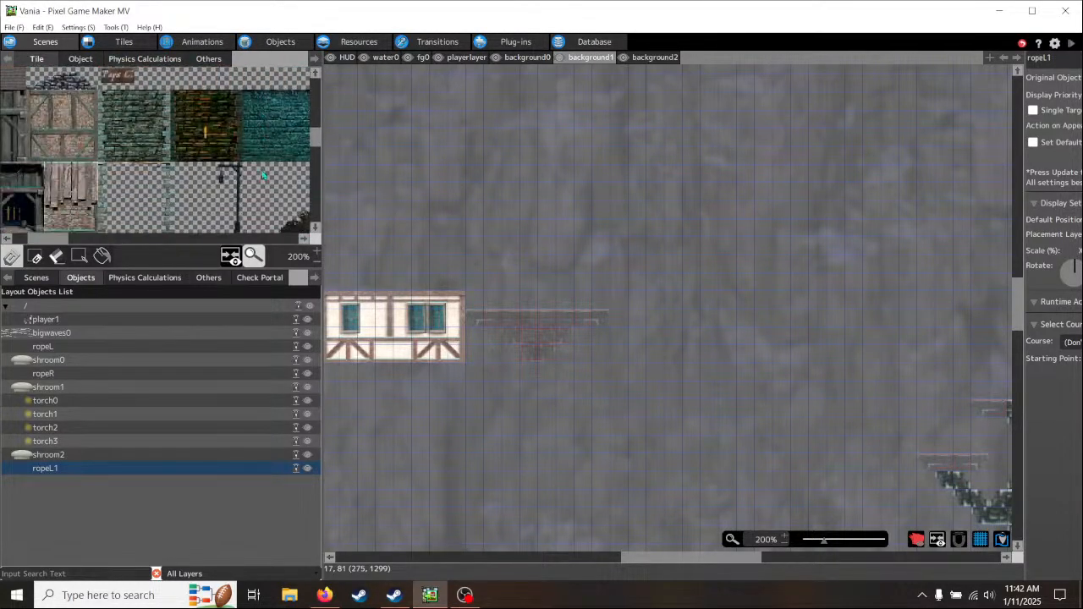
scroll(262, 175, "up", 1)
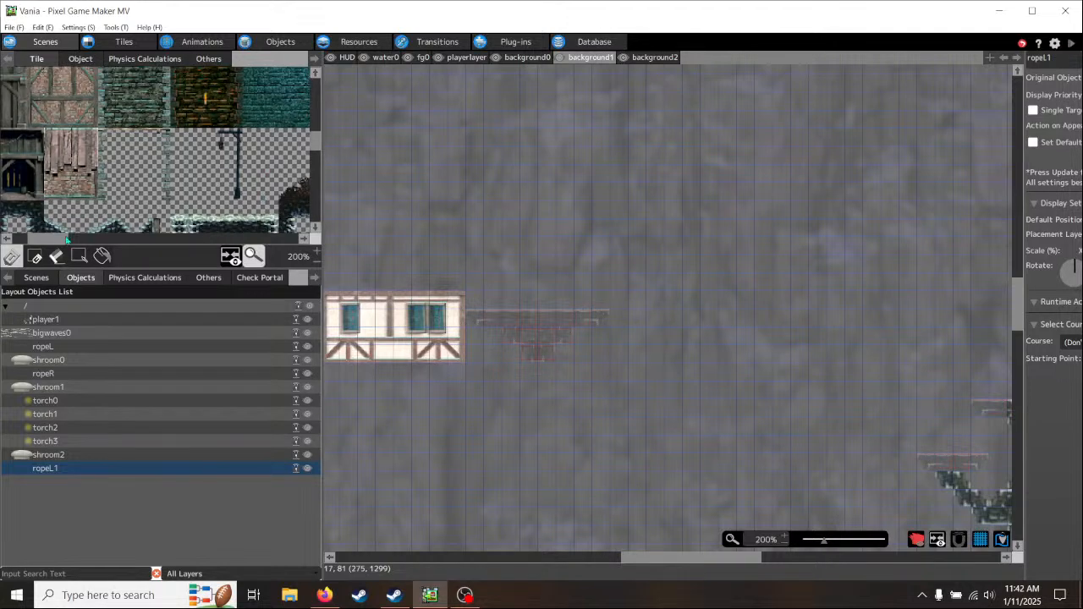
left_click_drag(55, 241, 76, 242)
scroll(82, 166, "up", 3)
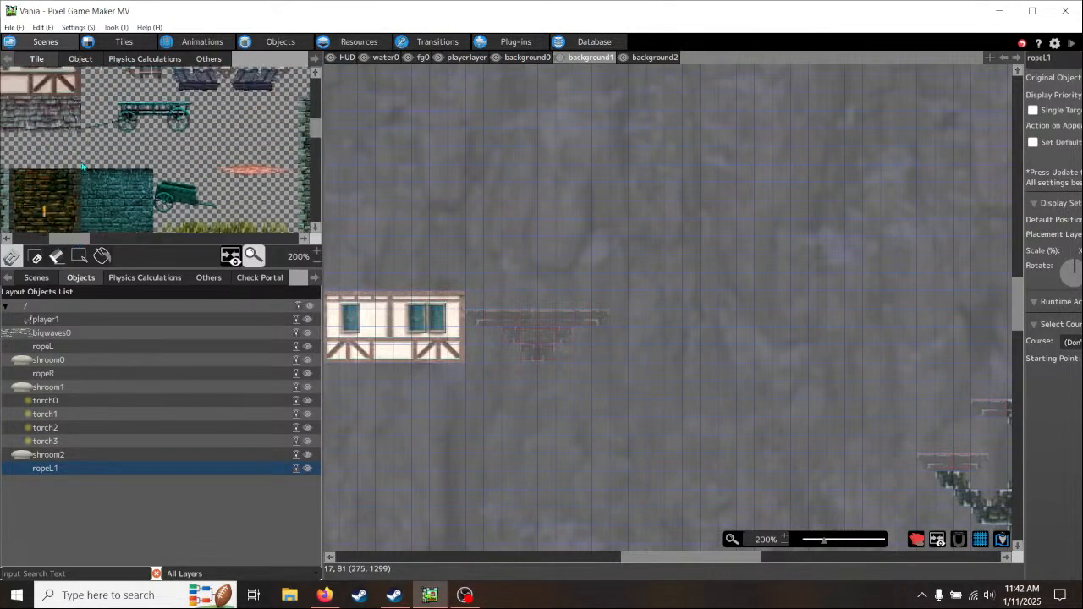
scroll(82, 166, "up", 1)
scroll(83, 167, "down", 5)
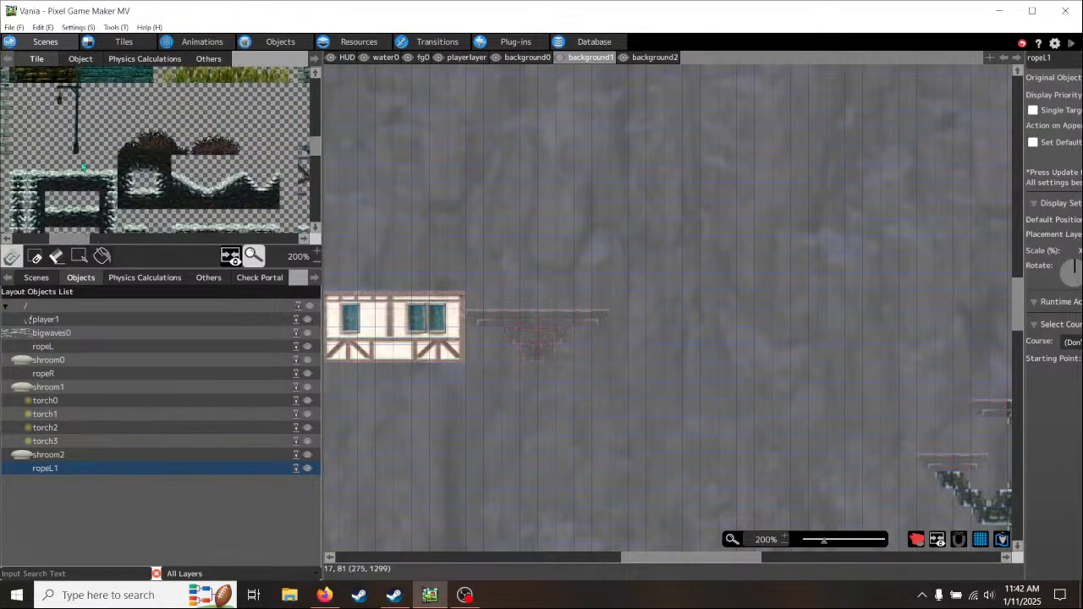
scroll(83, 167, "up", 1)
left_click_drag(78, 244, 102, 246)
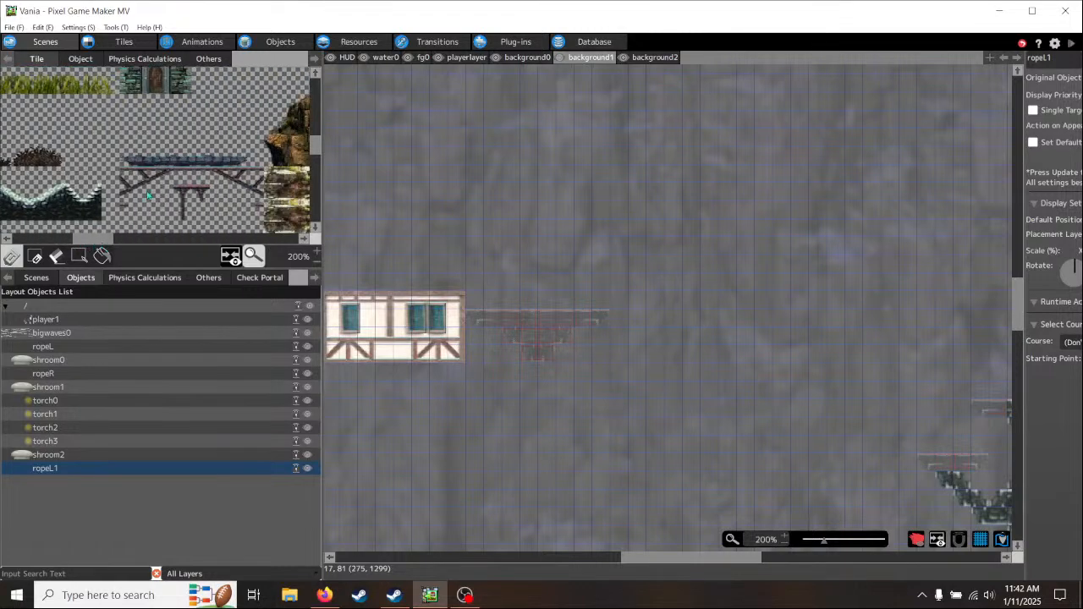
- Place the stone tower's arched doorway section centred on the floating ledge in background1, and compare it with the background0 layer
scroll(172, 165, "up", 5)
scroll(171, 165, "down", 2)
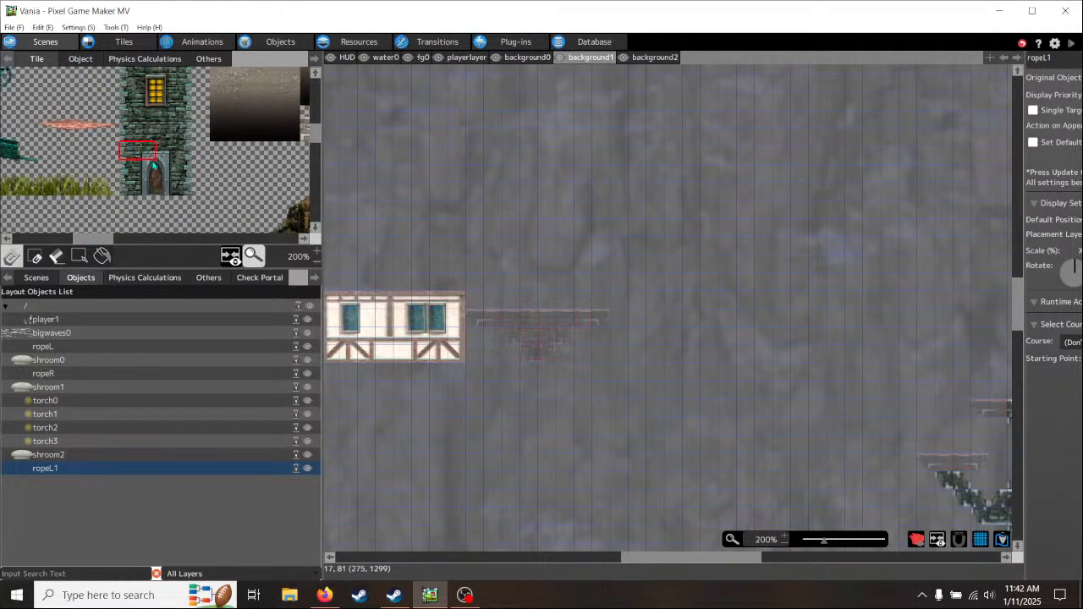
left_click_drag(154, 166, 187, 190)
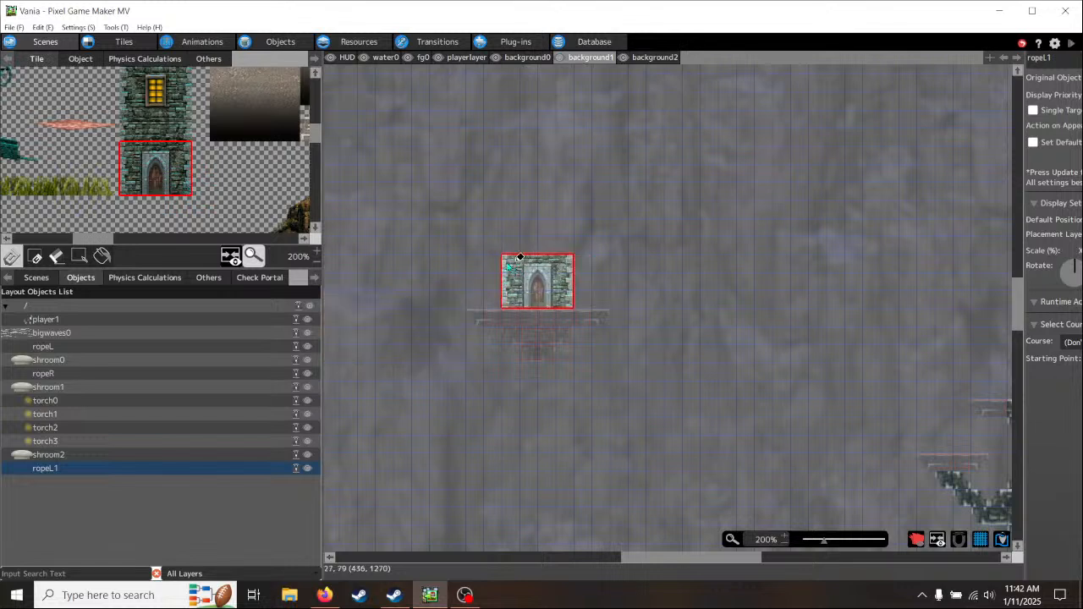
left_click(520, 257)
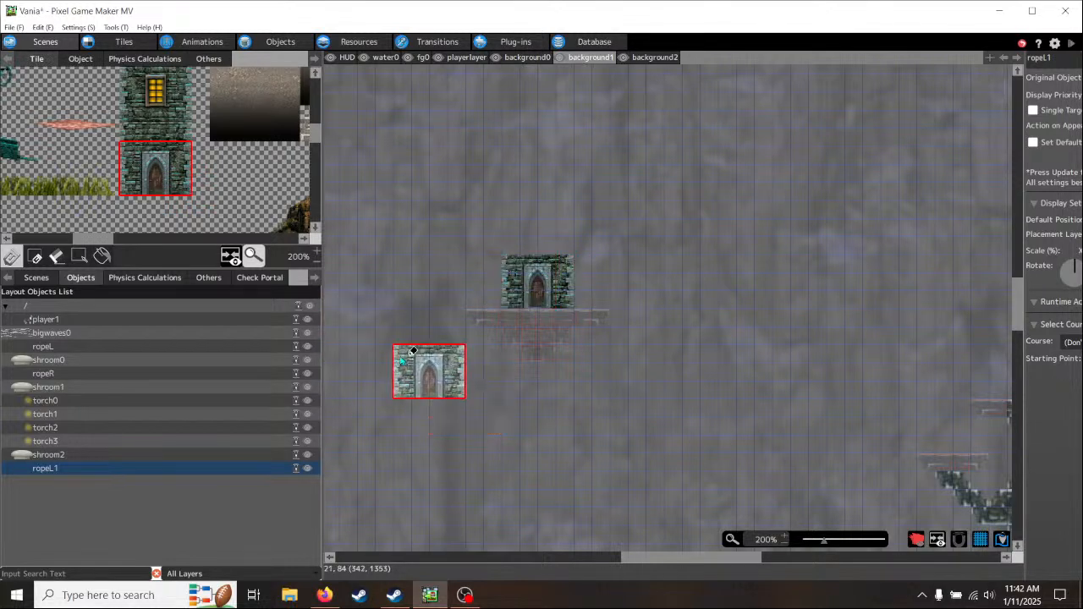
left_click(530, 57)
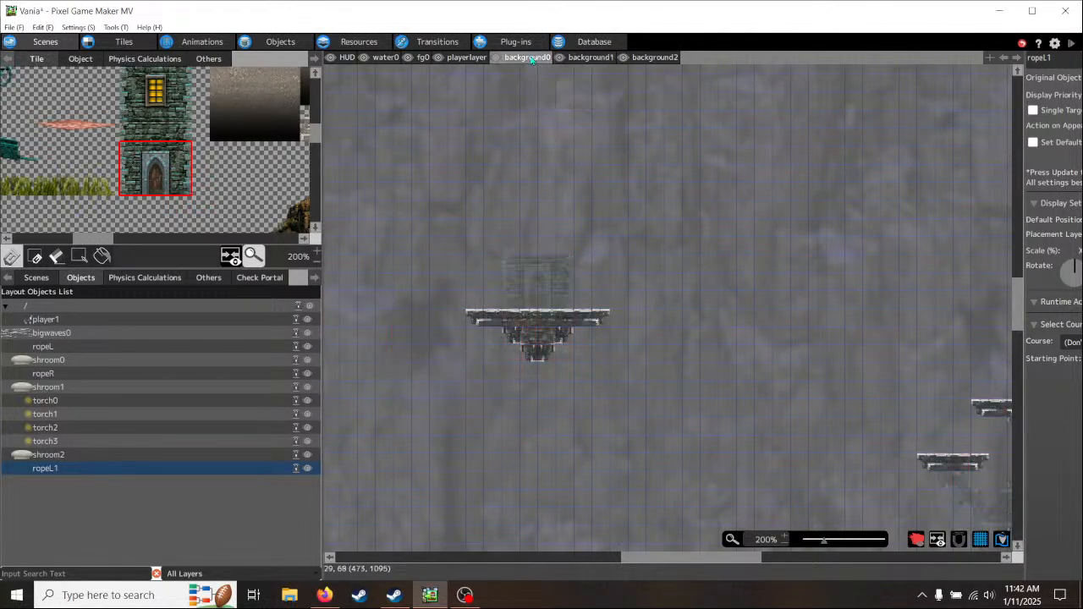
left_click(590, 57)
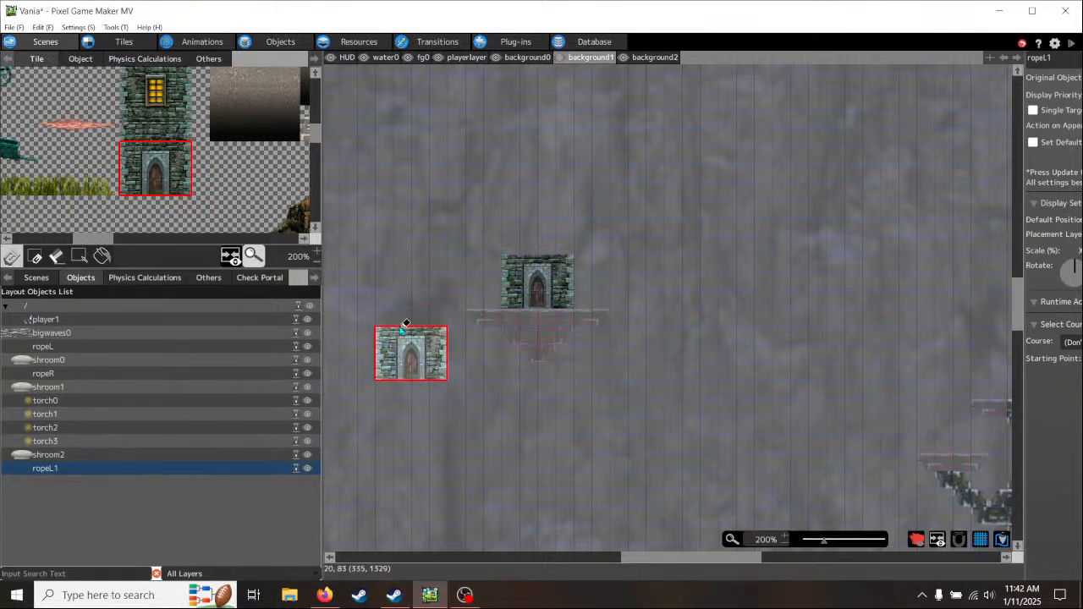
left_click(359, 277)
left_click_drag(99, 240, 44, 245)
scroll(181, 186, "down", 2)
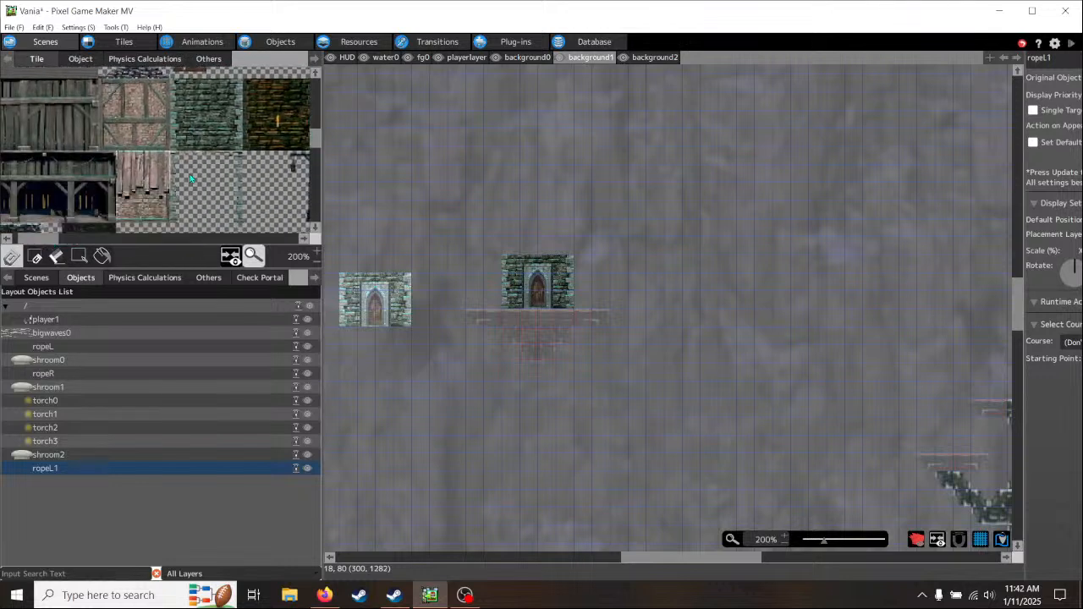
left_click_drag(125, 150, 160, 169)
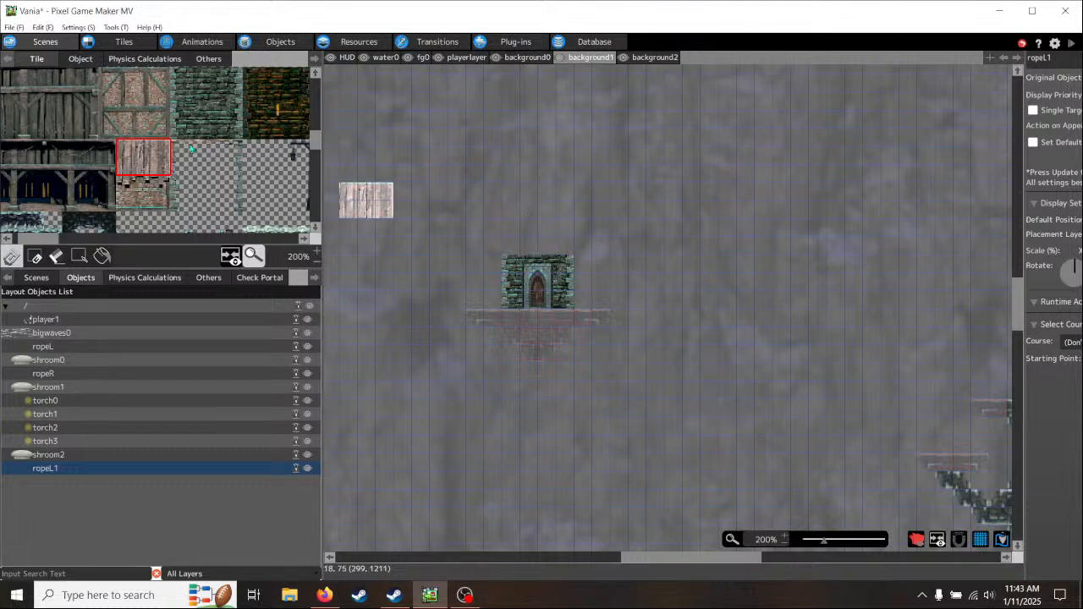
- Roof the stone doorway with two four-tile-wide rows of the shingles found beneath the half-timbered house in the tileset
scroll(156, 149, "up", 6)
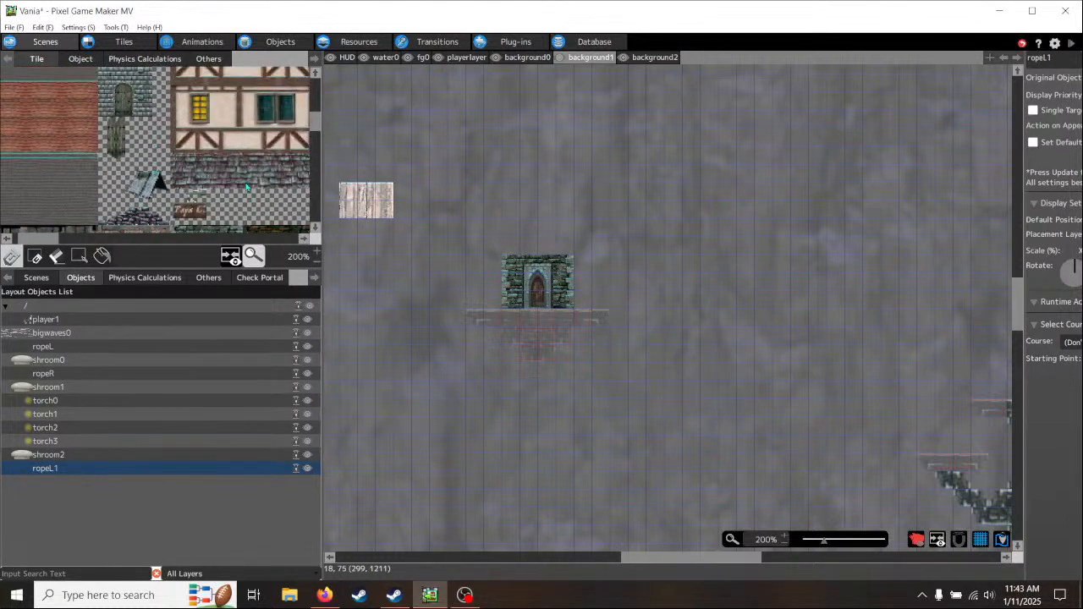
scroll(208, 178, "right", 3)
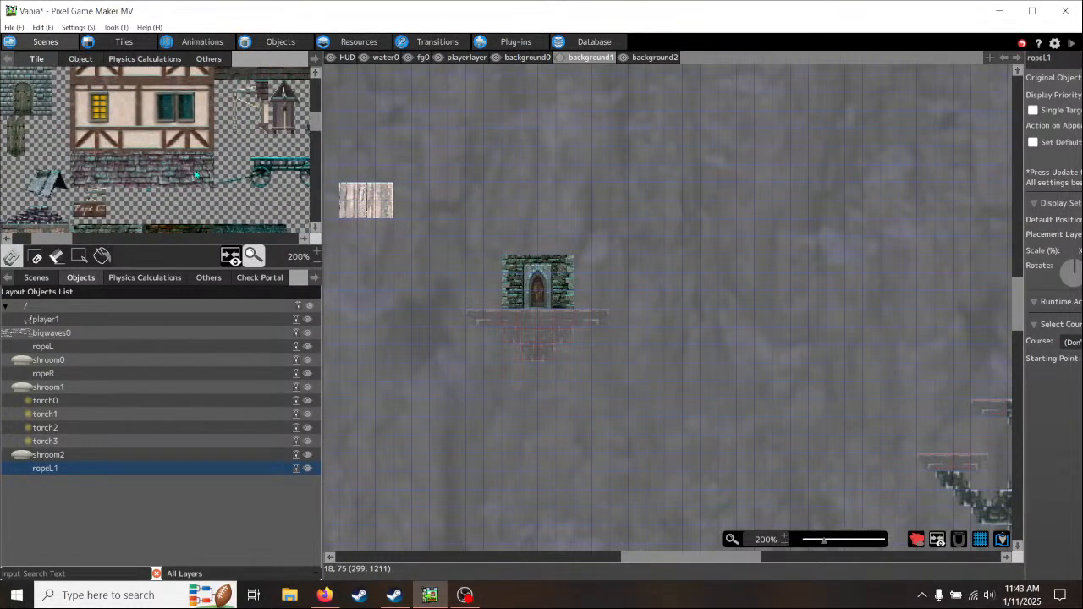
left_click_drag(212, 165, 177, 181)
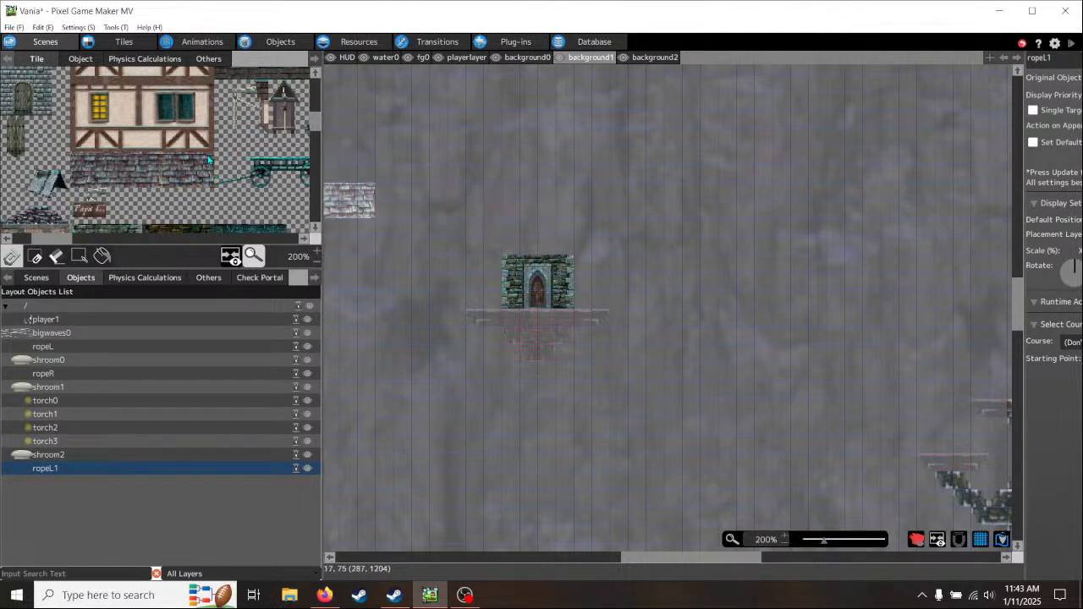
left_click(210, 161)
left_click_drag(208, 179, 134, 179)
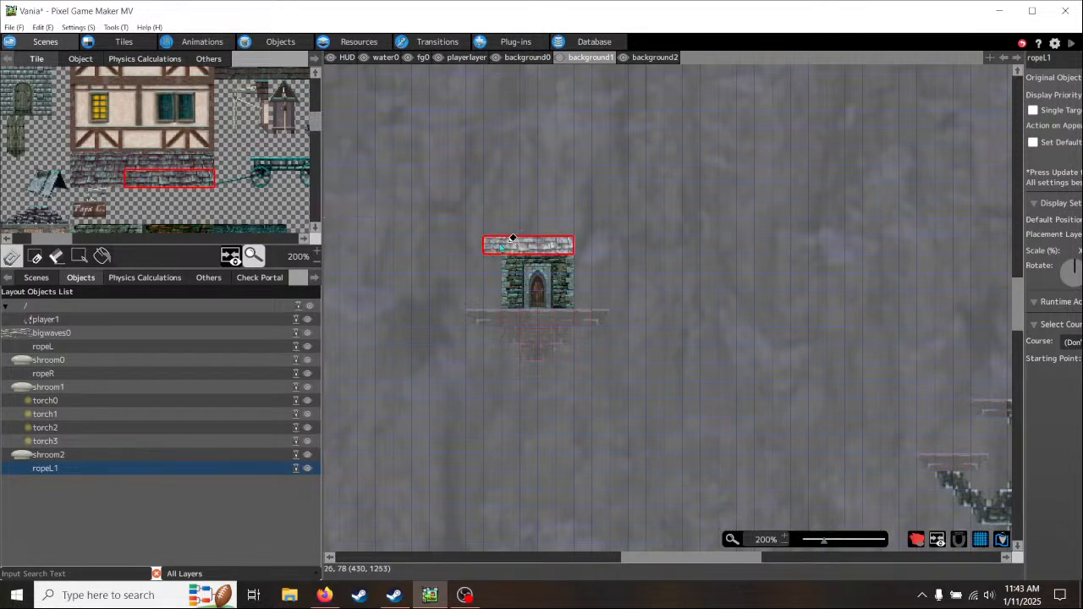
left_click_drag(201, 179, 159, 179)
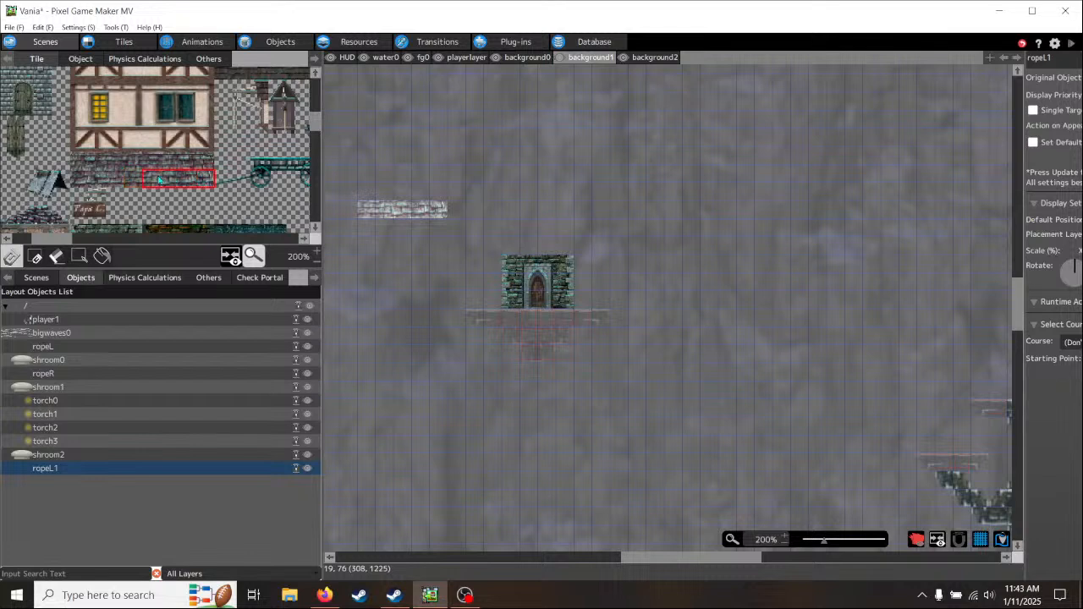
left_click(517, 243)
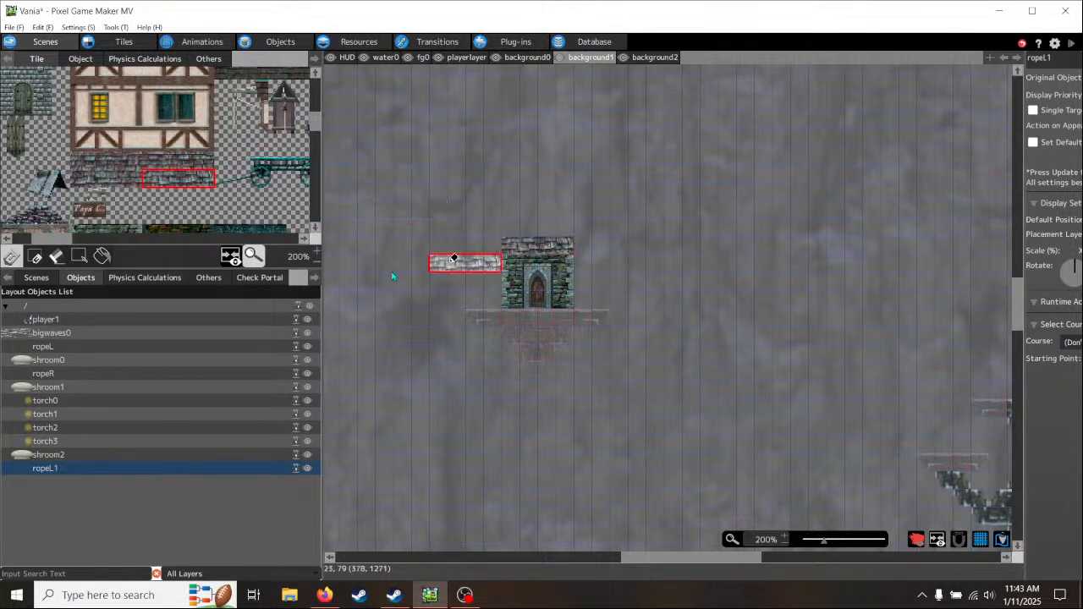
left_click_drag(150, 163, 182, 165)
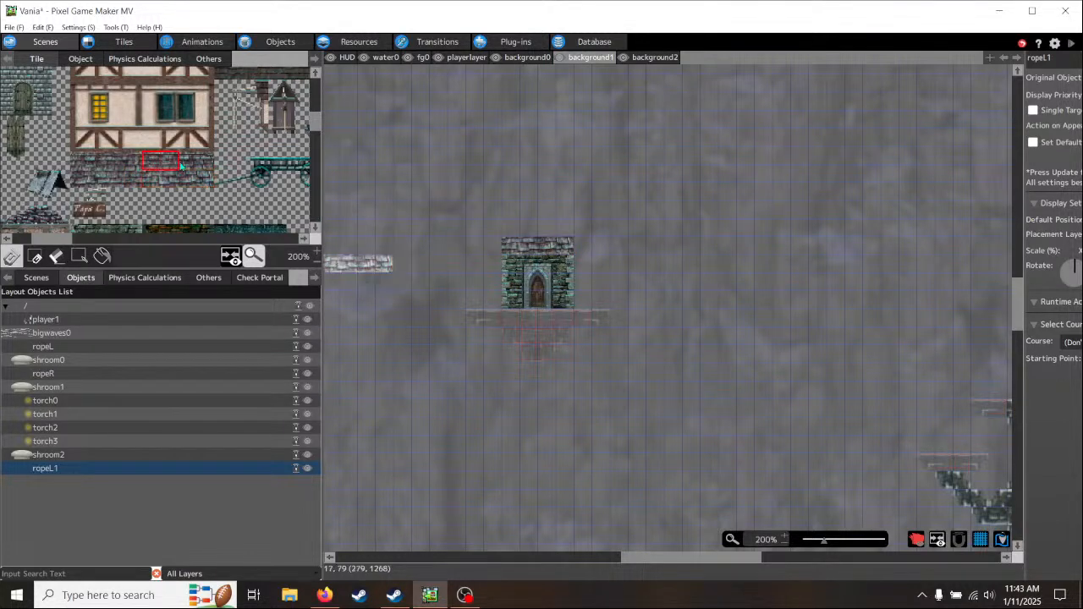
left_click(517, 230)
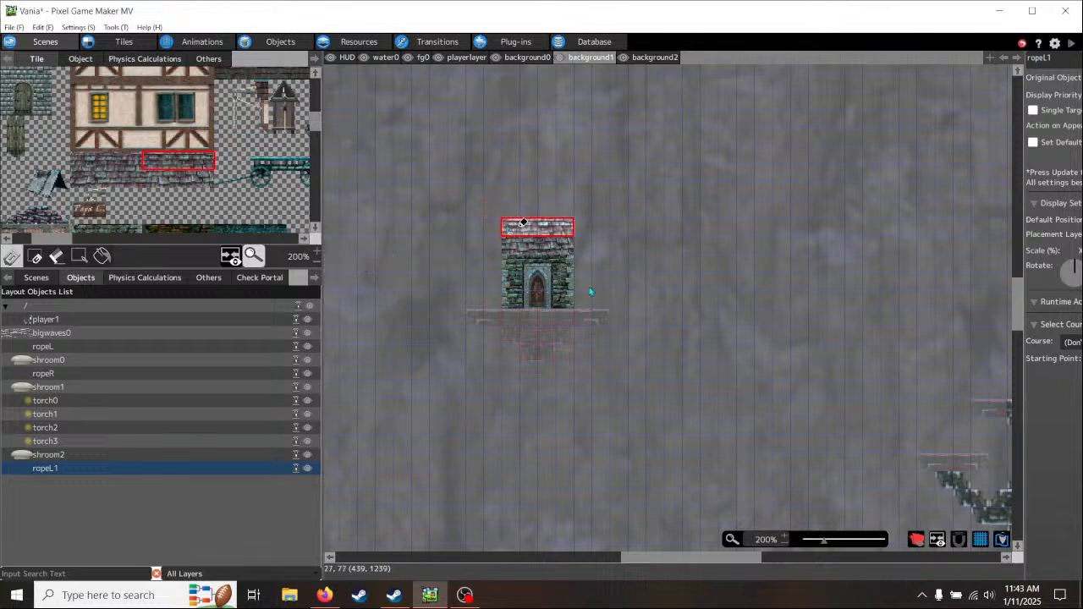
- Look through the tileset's awnings, rocks, carts and tower pieces for further decorations, and return to the stone building on the ledge
middle_click_drag(698, 376, 553, 328)
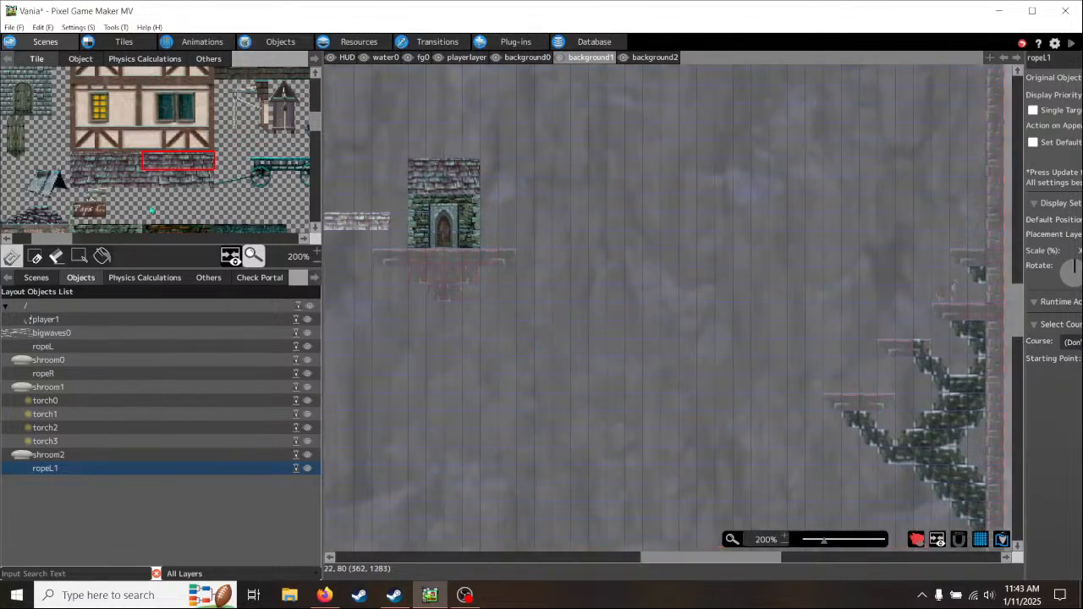
middle_click_drag(248, 204, 96, 210)
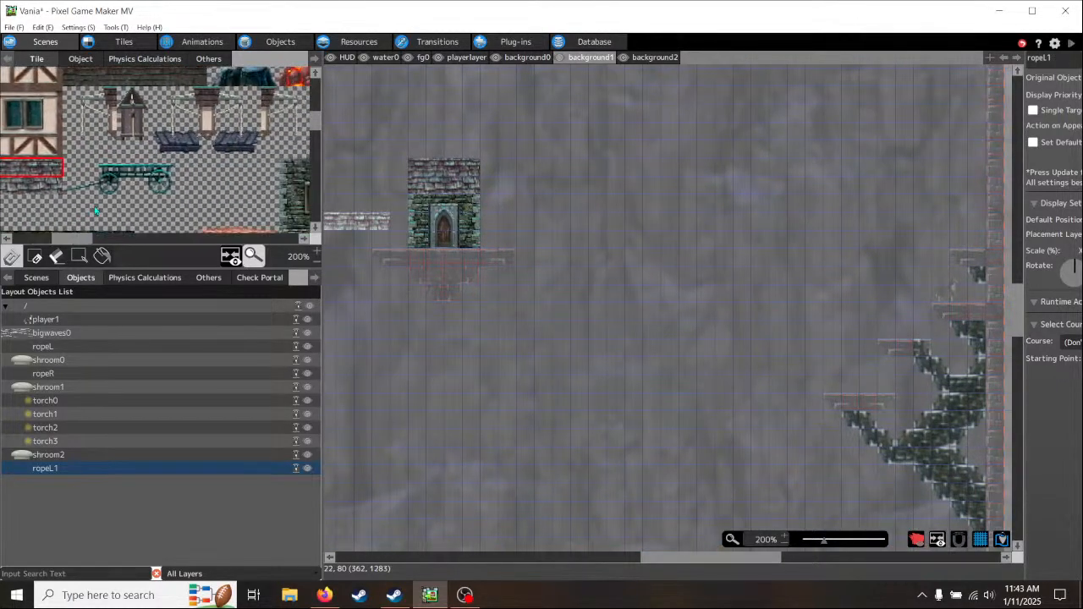
middle_click_drag(224, 158, 99, 216)
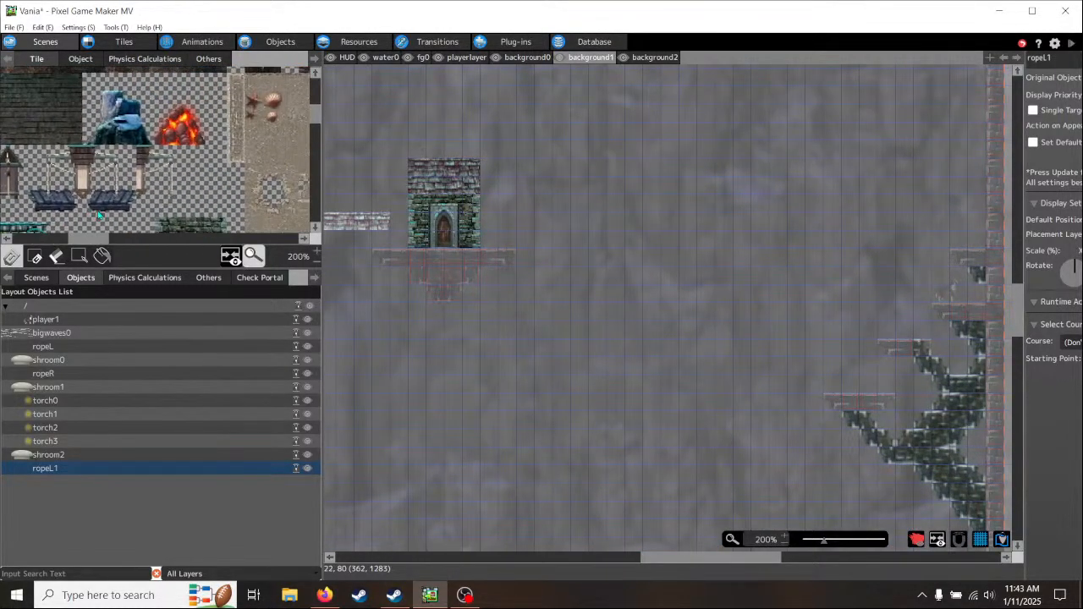
middle_click_drag(232, 197, 177, 92)
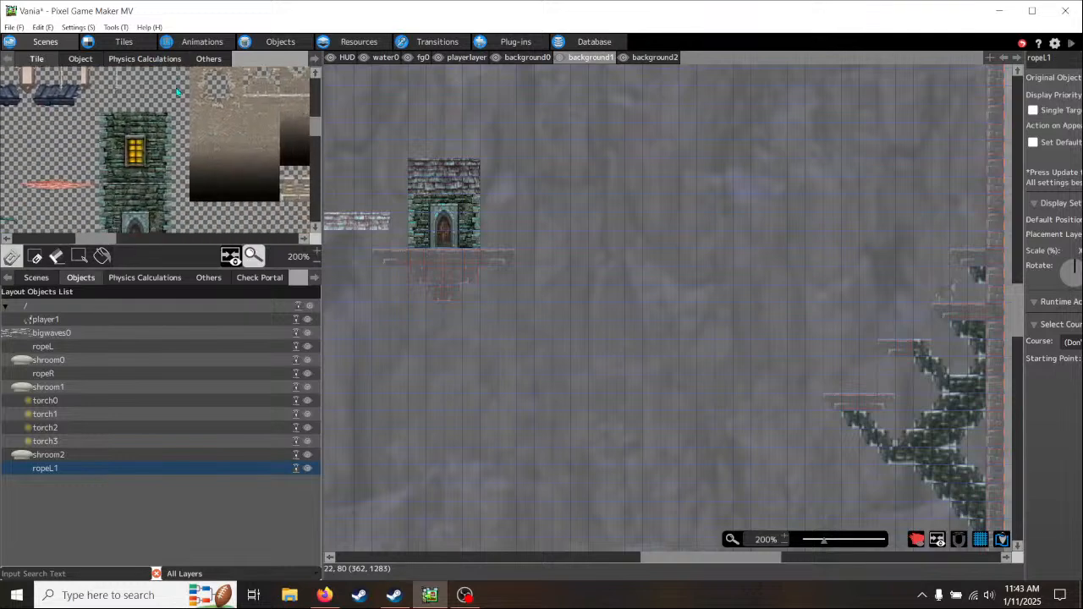
middle_click_drag(123, 185, 268, 125)
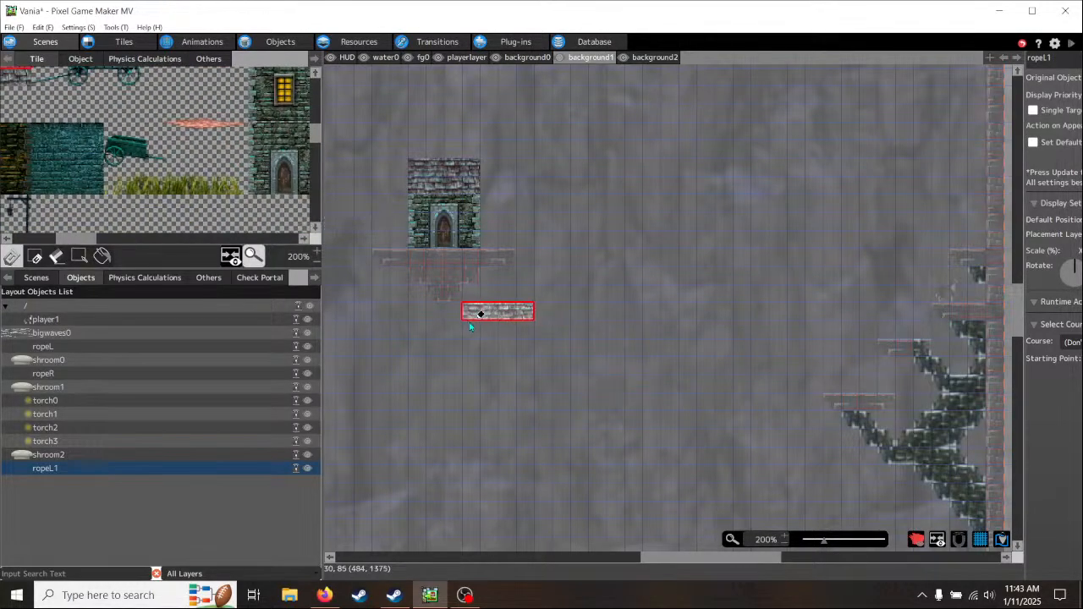
middle_click_drag(483, 310, 590, 358)
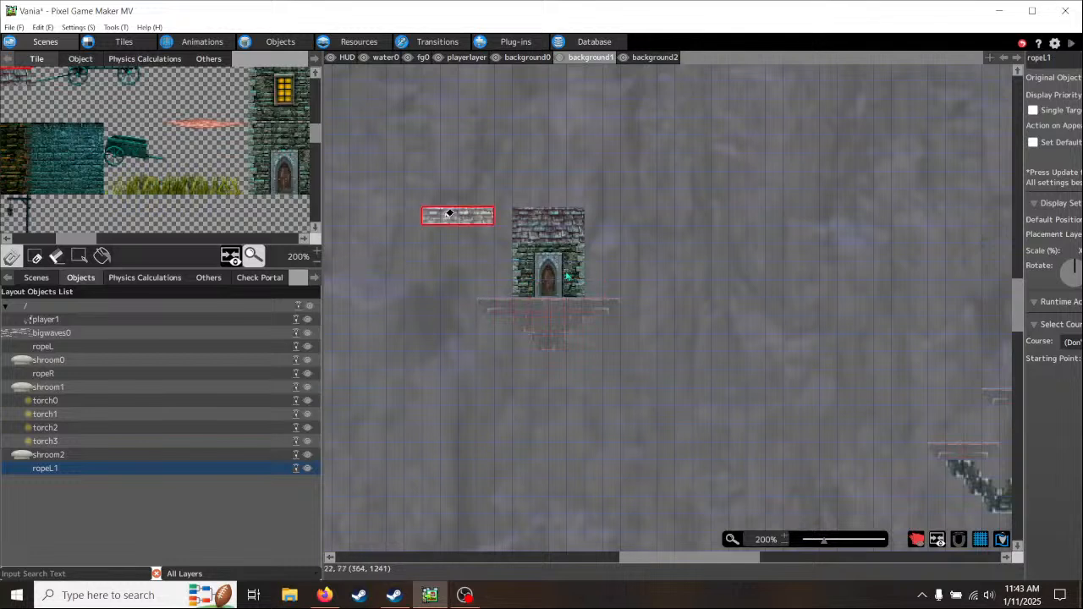
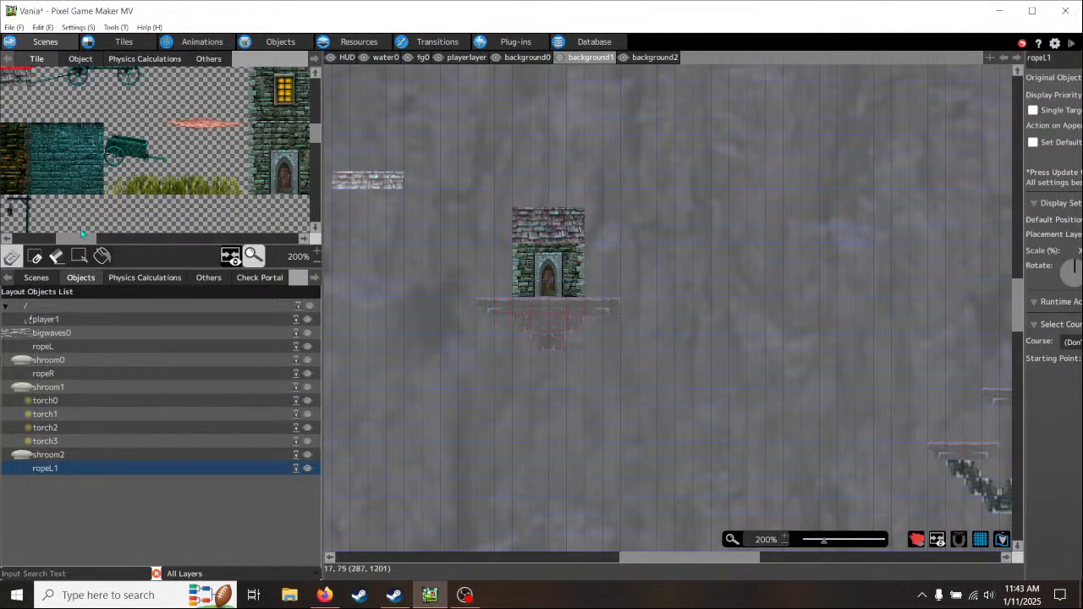
- Move the roofed stone building two tiles over so it stands flush with the left end of the floating ledge in background1
left_click(79, 257)
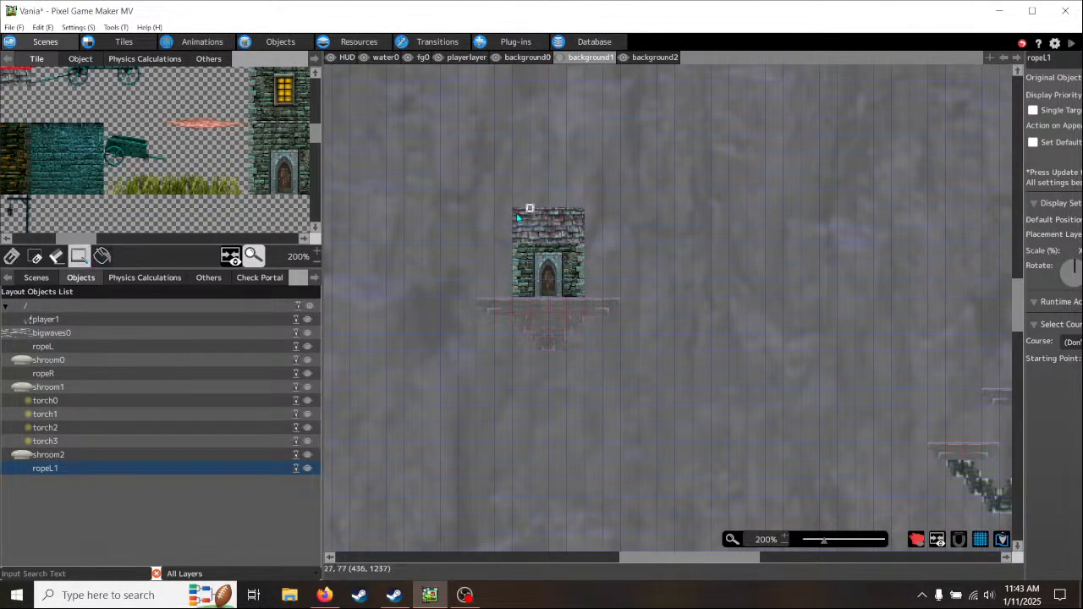
mouse_move(513, 208)
left_mouse_down()
mouse_move(582, 281)
mouse_move(571, 284)
left_mouse_up()
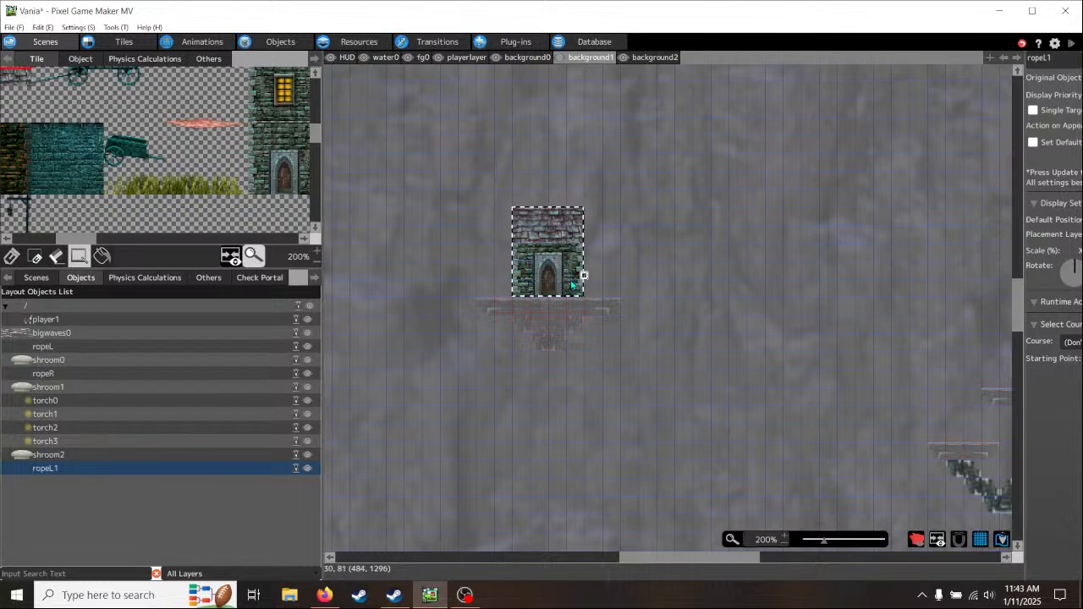
key("Delete")
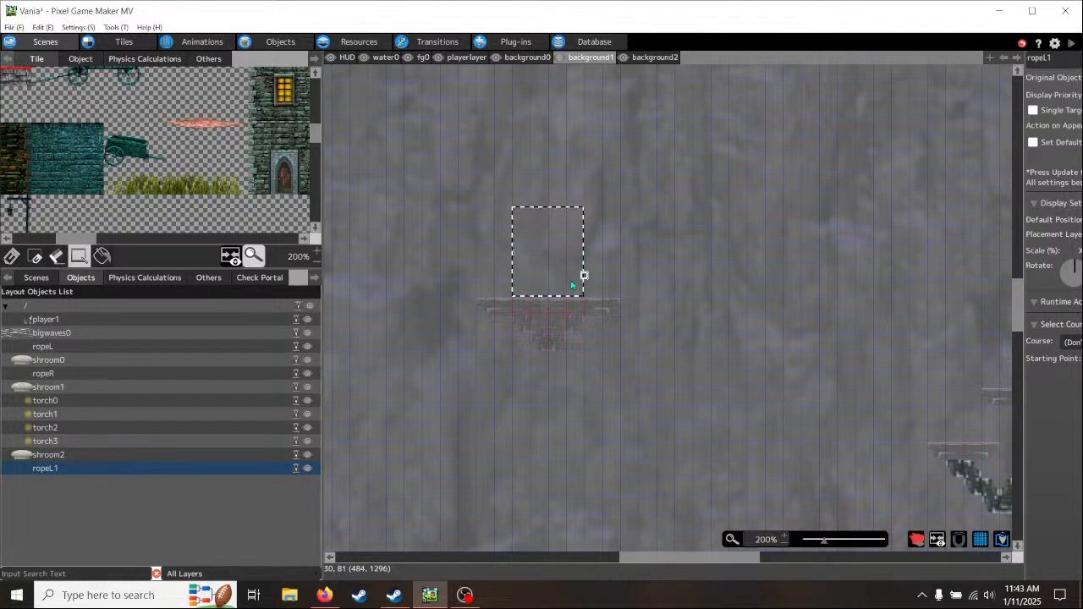
left_click(486, 216)
key("ctrl+v")
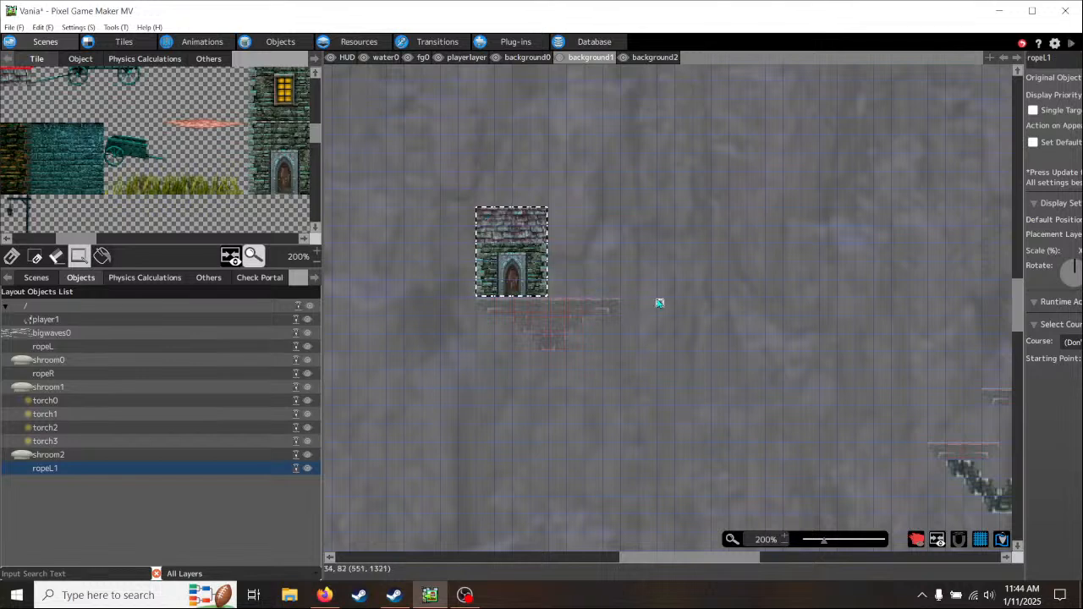
left_click(576, 313)
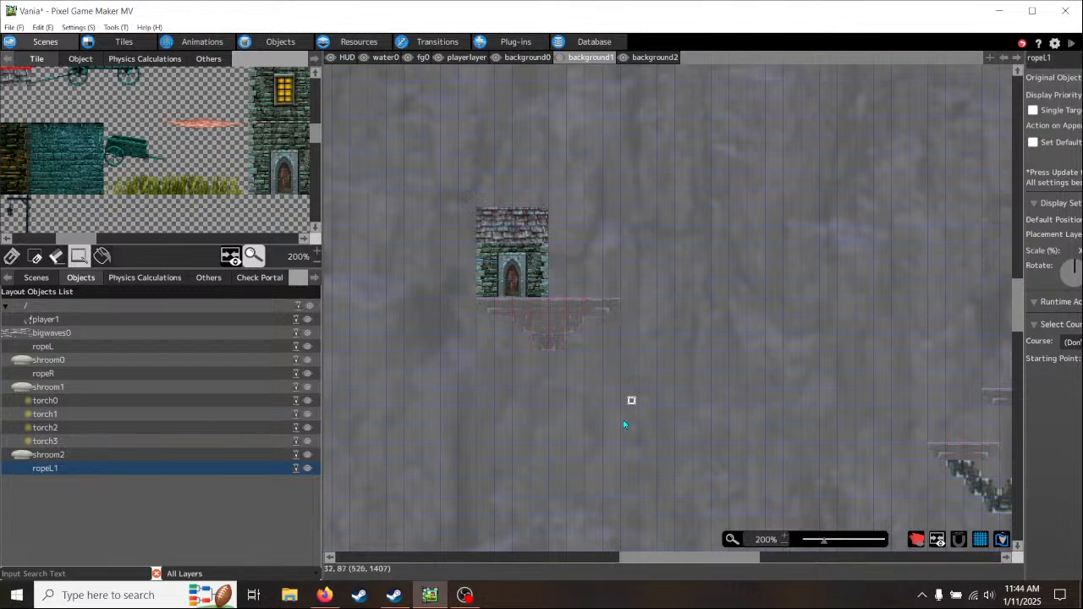
- Look over the brick supports and ledges lower on the cliff, and return to the stone building
scroll(623, 414, "down", 5)
scroll(574, 356, "down", 3)
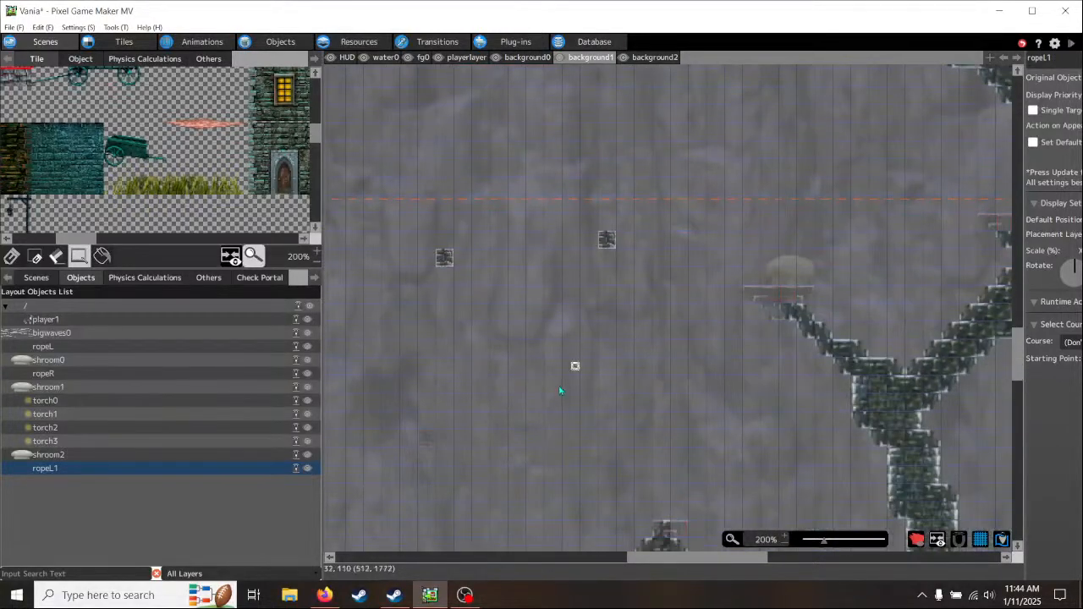
scroll(518, 317, "down", 3)
scroll(558, 110, "down", 3)
scroll(554, 424, "up", 4)
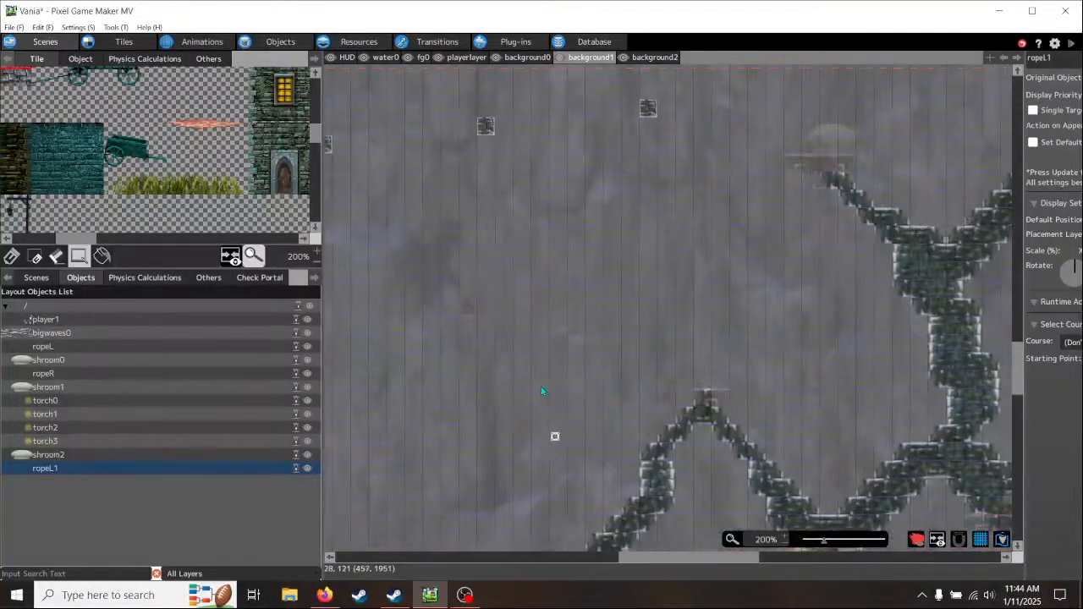
scroll(555, 169, "up", 3)
scroll(555, 254, "up", 3)
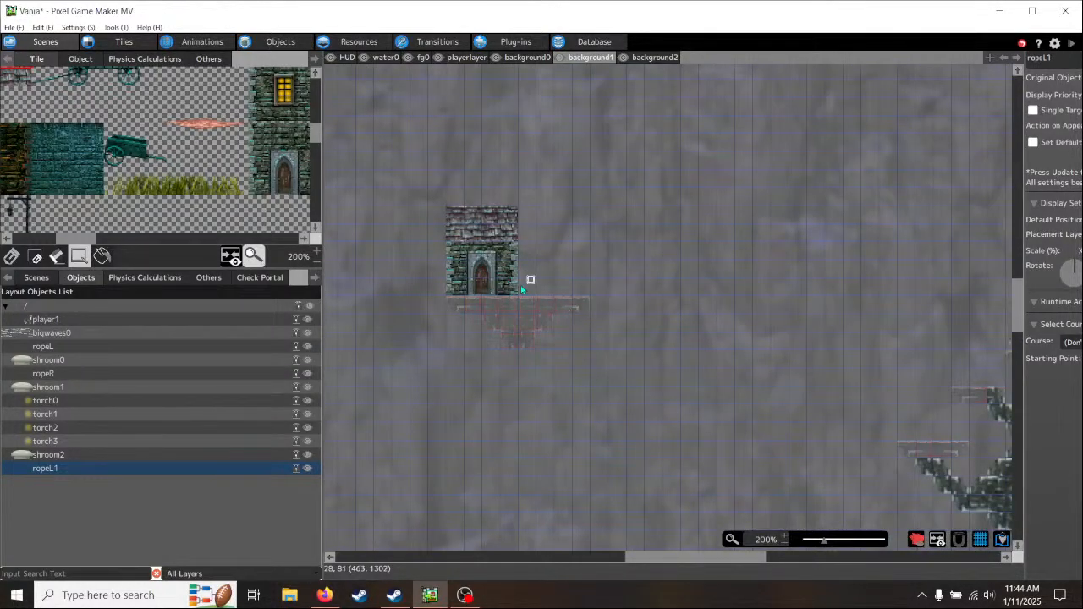
- Fill the four free ledge tiles beside the stone building with grass, using the grass strip's two-tile right and left ends
scroll(534, 289, "up", 2, "ctrl")
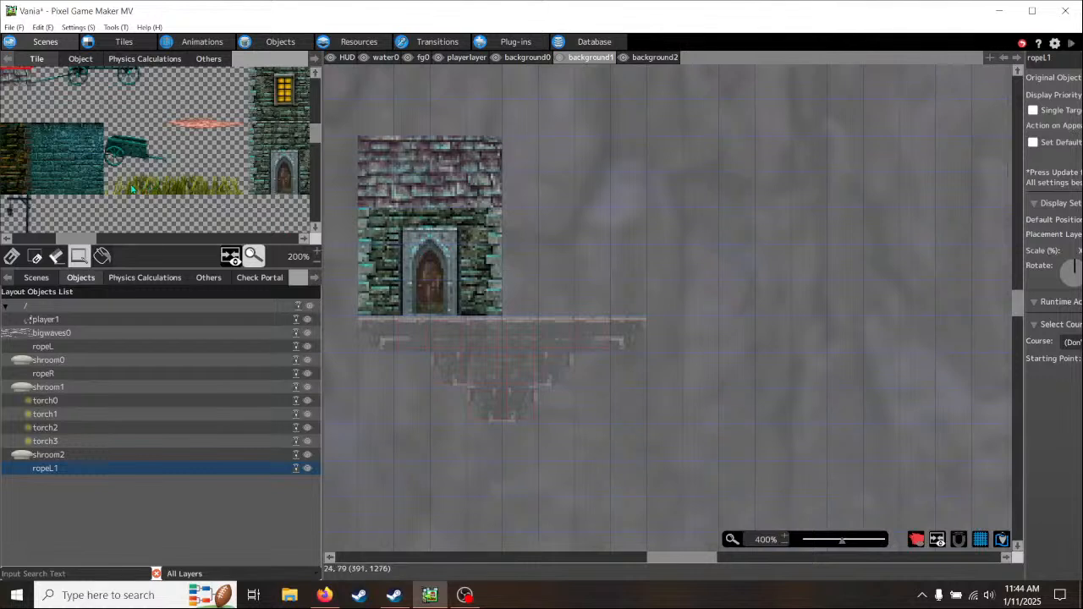
left_click_drag(122, 189, 233, 193)
left_click(12, 255)
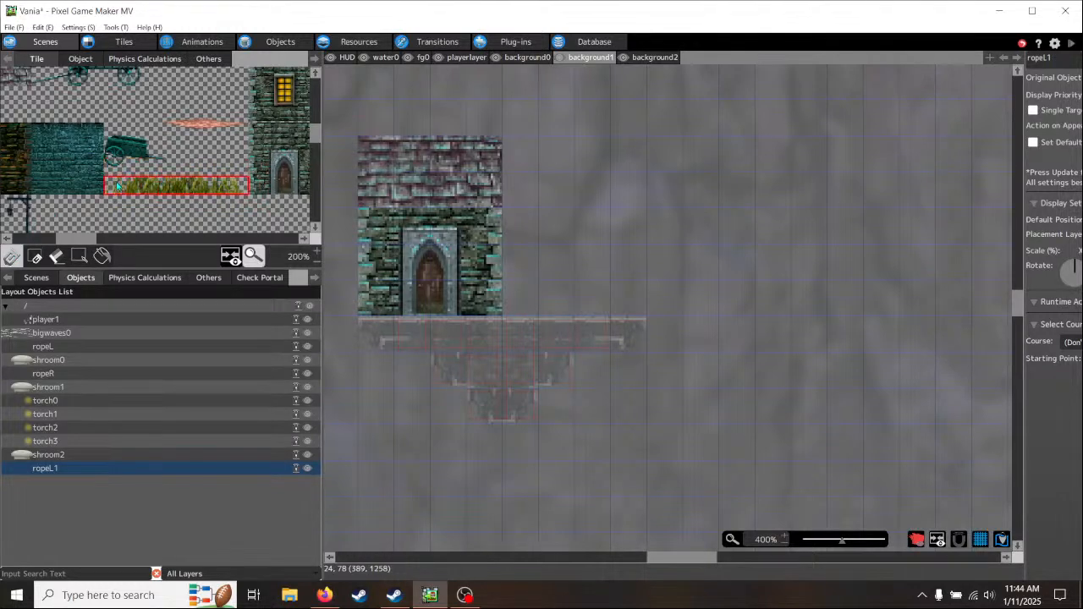
left_click(360, 212)
left_click(238, 185)
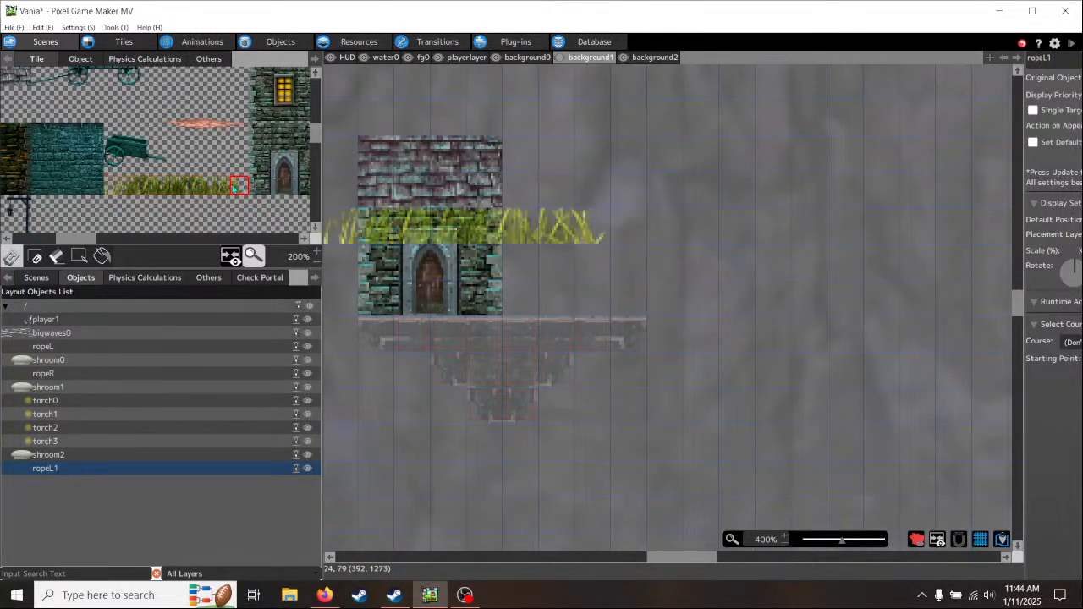
left_click_drag(236, 187, 216, 190)
left_click(595, 285)
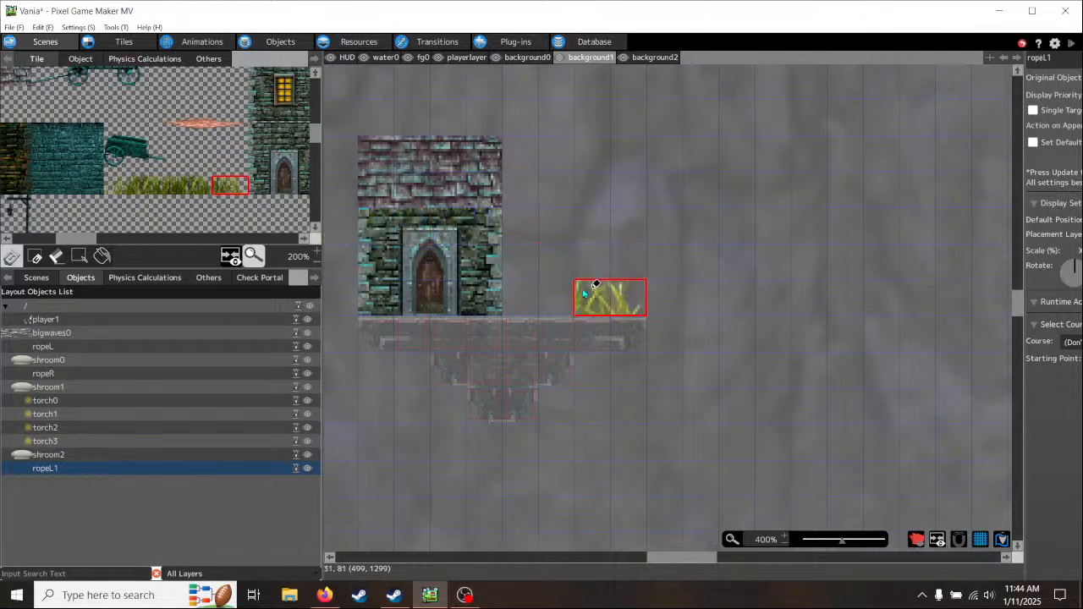
left_click_drag(121, 187, 130, 189)
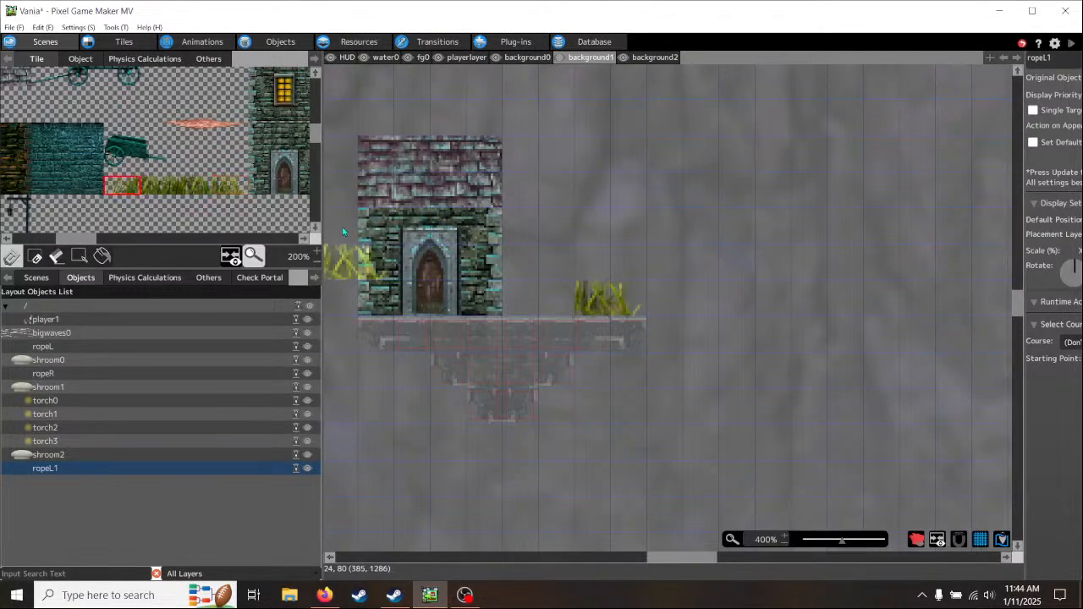
left_click(533, 298)
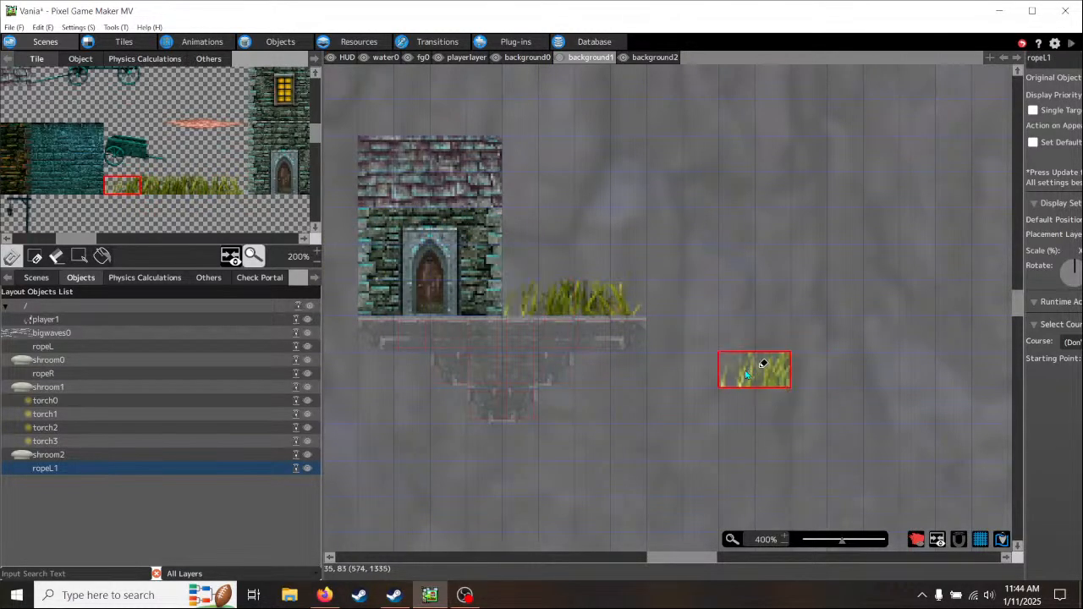
- Switch to the fg0 layer and look through the tileset's rocks, half-timbered house, carts and castle pieces for a foreground decoration
left_click(422, 58)
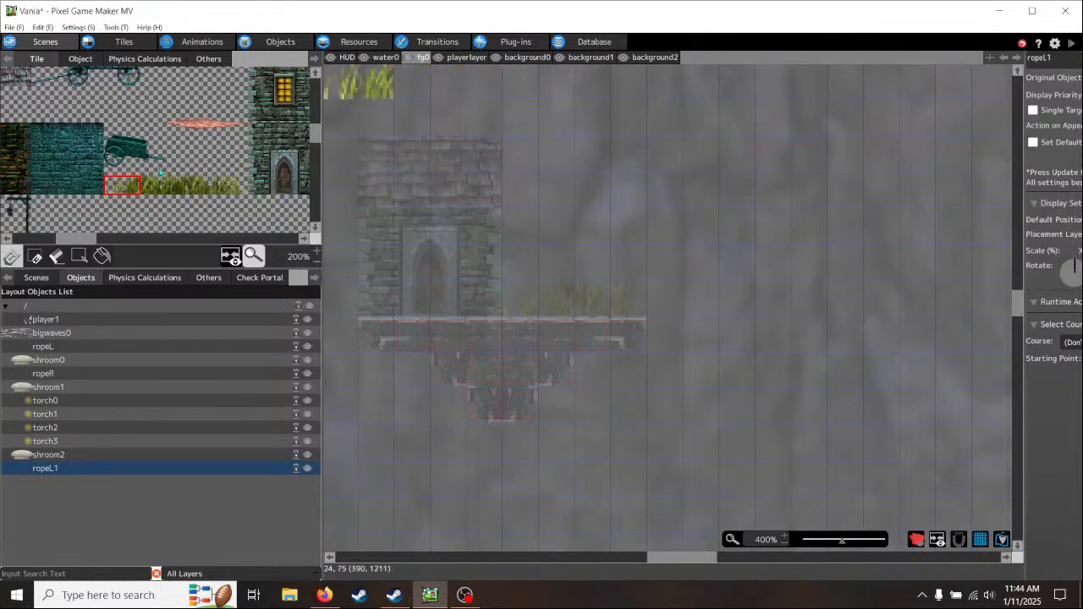
scroll(176, 194, "up", 1)
left_click_drag(77, 241, 87, 243)
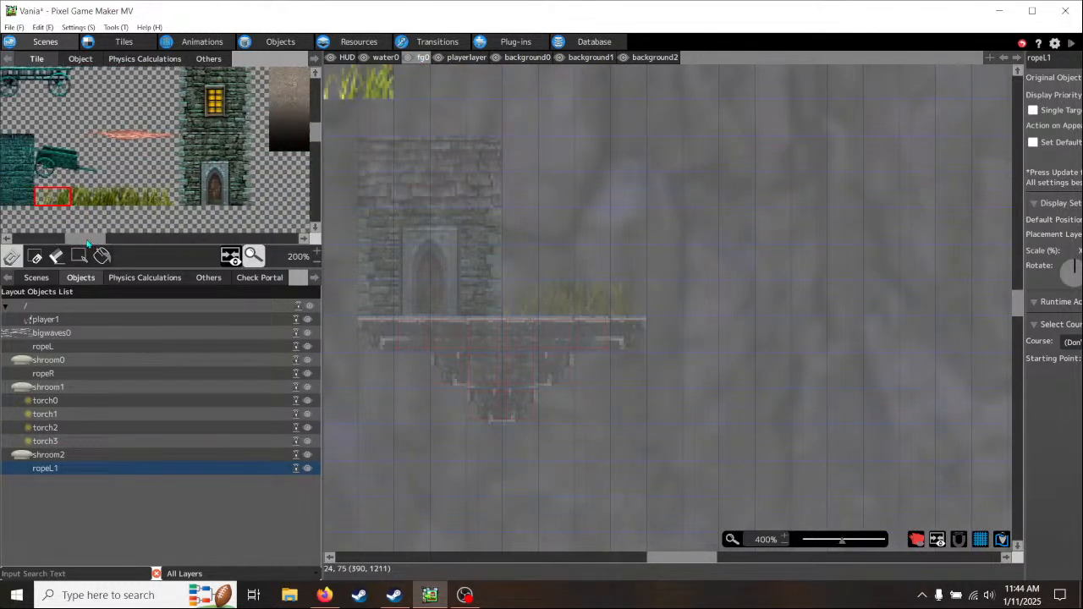
scroll(124, 171, "up", 10)
scroll(124, 171, "up", 3)
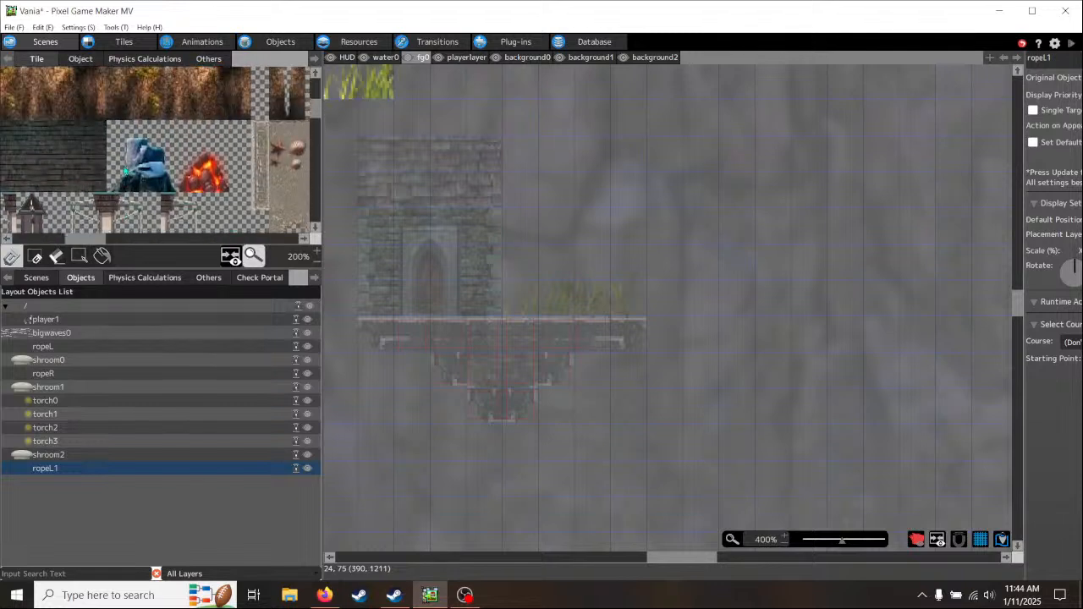
left_click_drag(89, 243, 65, 243)
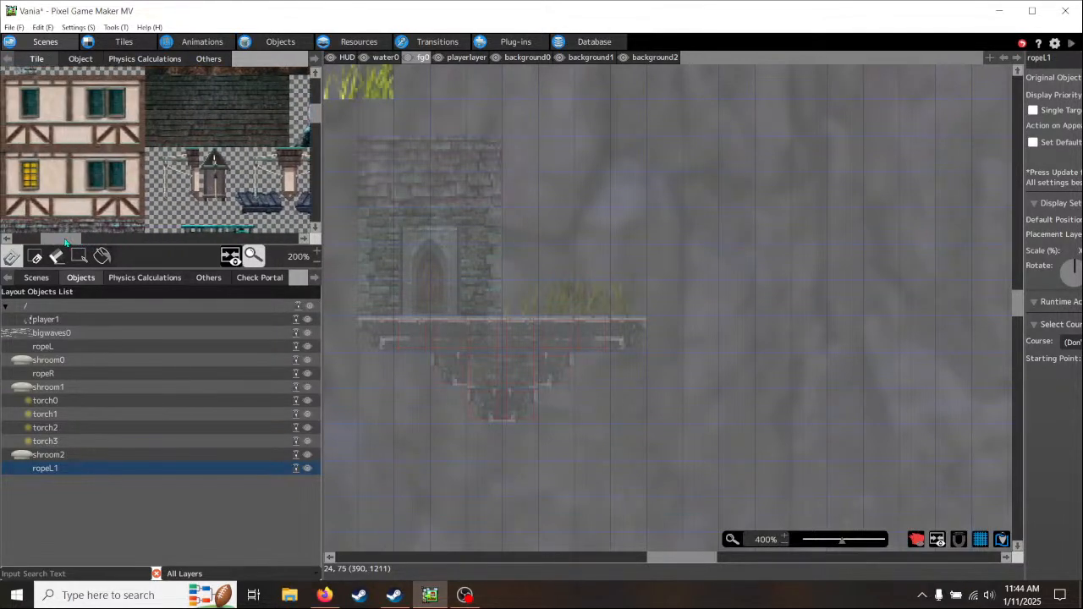
scroll(146, 178, "down", 5)
scroll(70, 231, "down", 1)
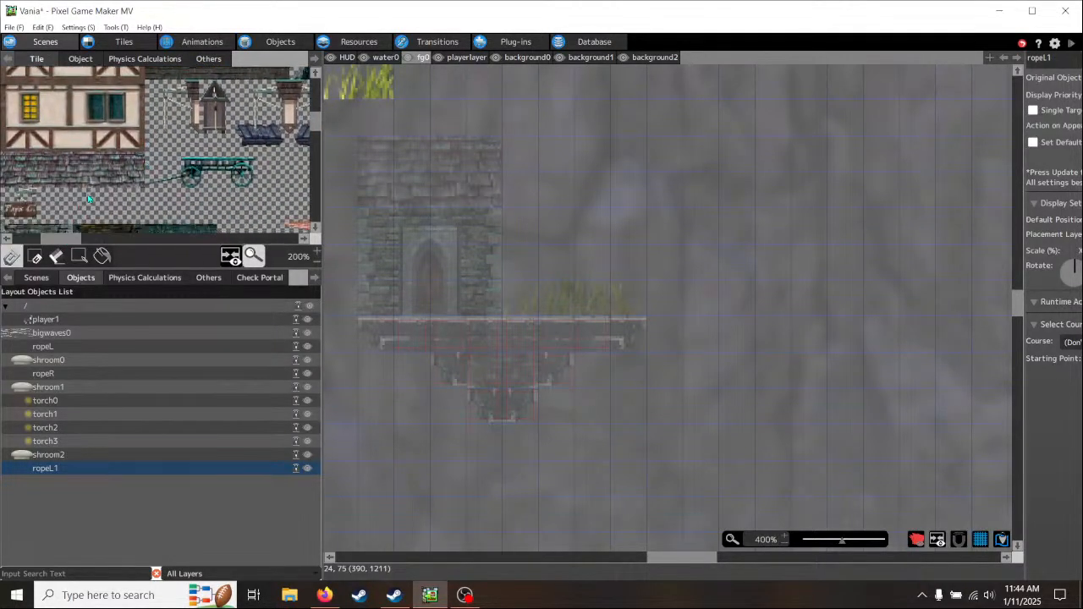
left_click_drag(75, 243, 129, 243)
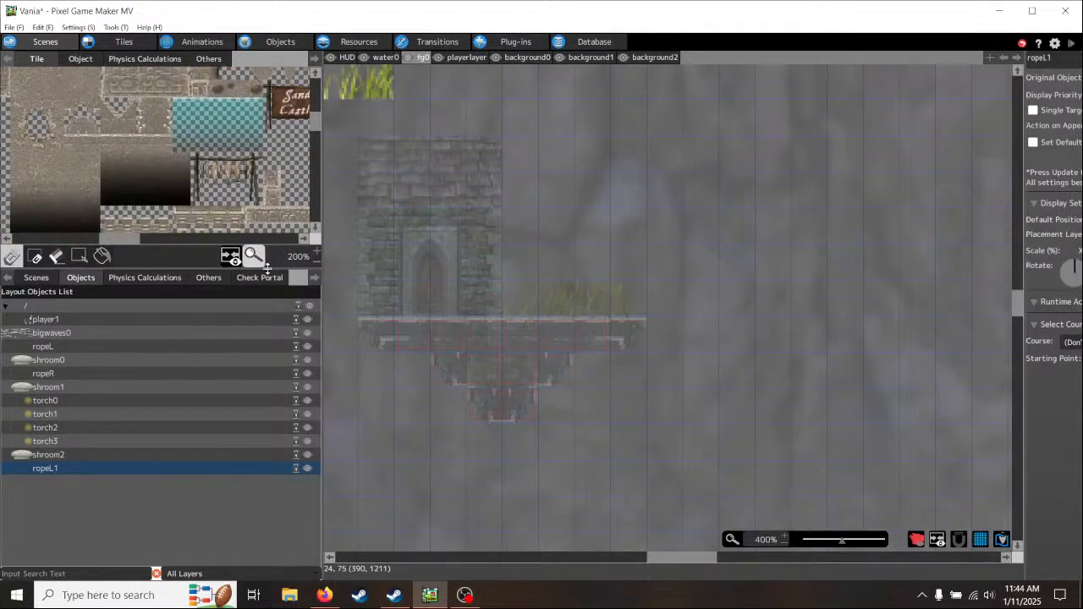
- Enlarge the tileset view and examine the wooden platform's railing, the castle walls and the brick tiles as decoration options
left_click_drag(267, 268, 267, 398)
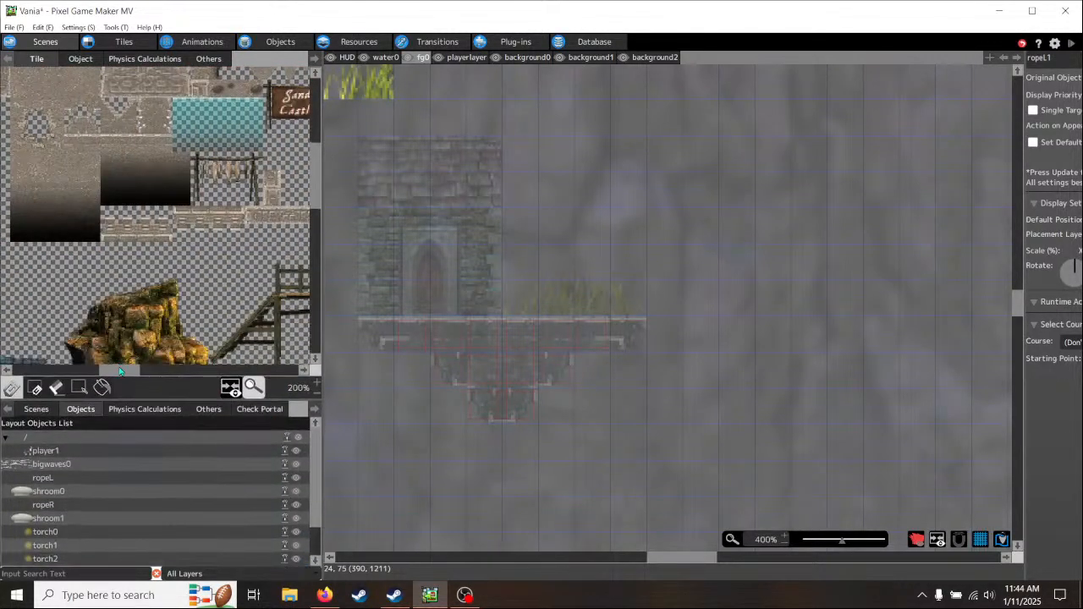
left_click_drag(120, 370, 139, 369)
left_click_drag(129, 264, 229, 283)
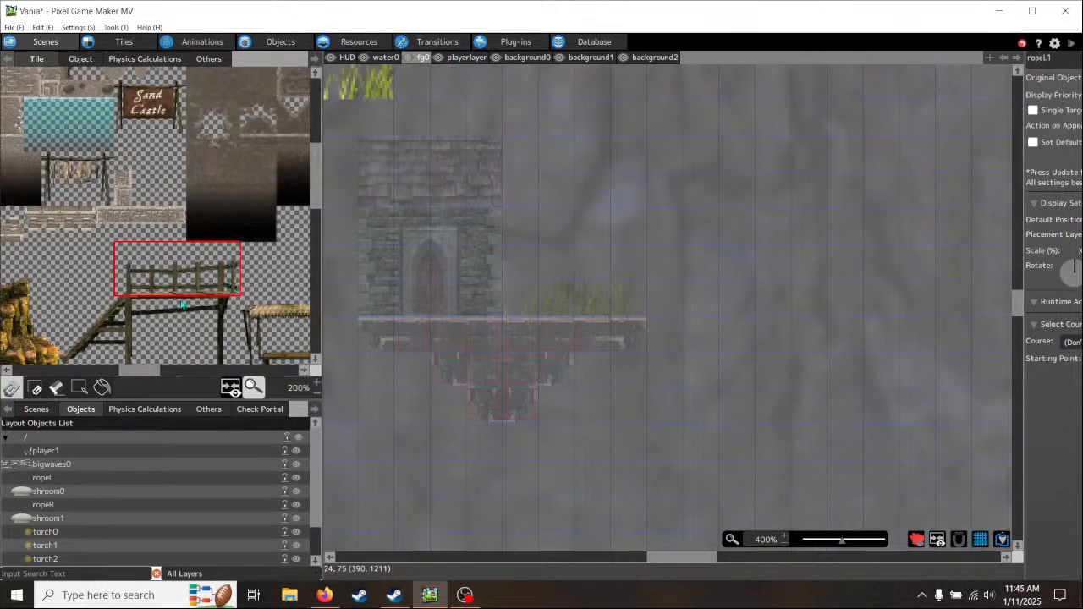
scroll(179, 271, "up", 5)
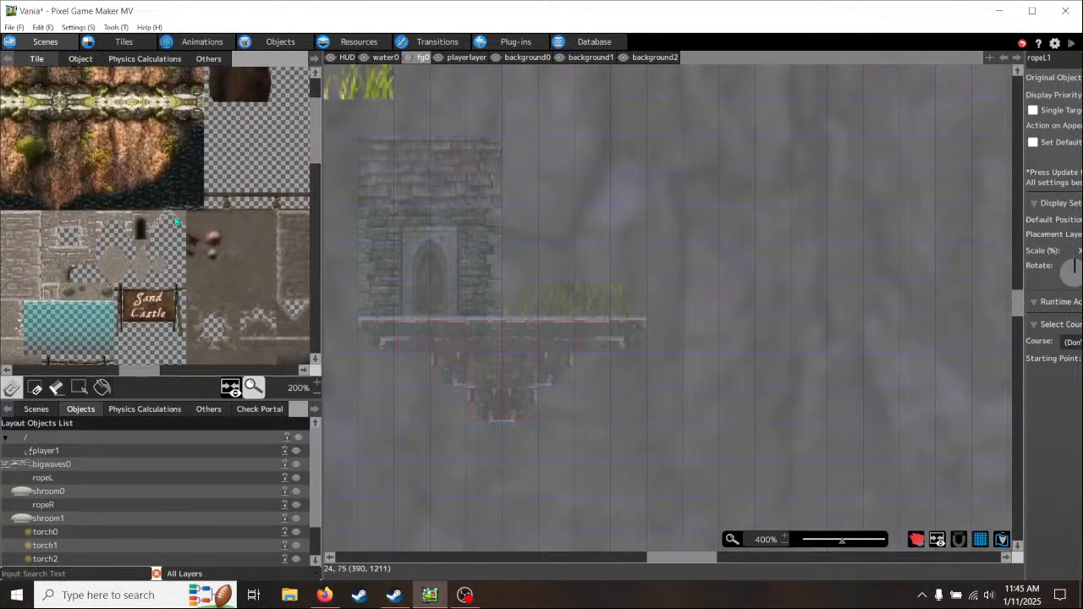
scroll(176, 222, "up", 2)
left_click_drag(142, 372, 56, 374)
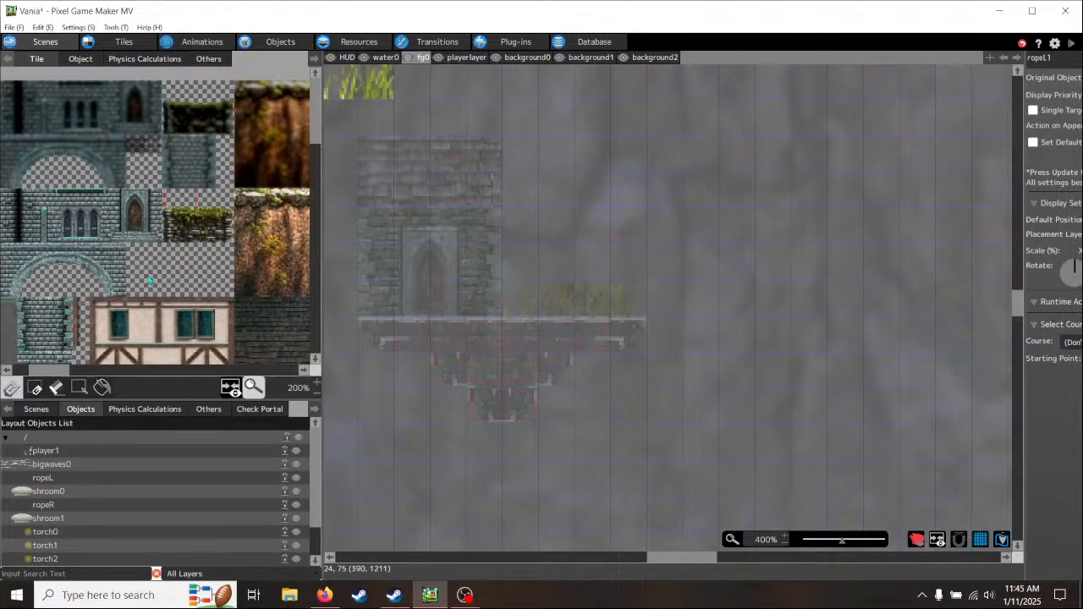
scroll(174, 282, "down", 5)
scroll(172, 283, "down", 5)
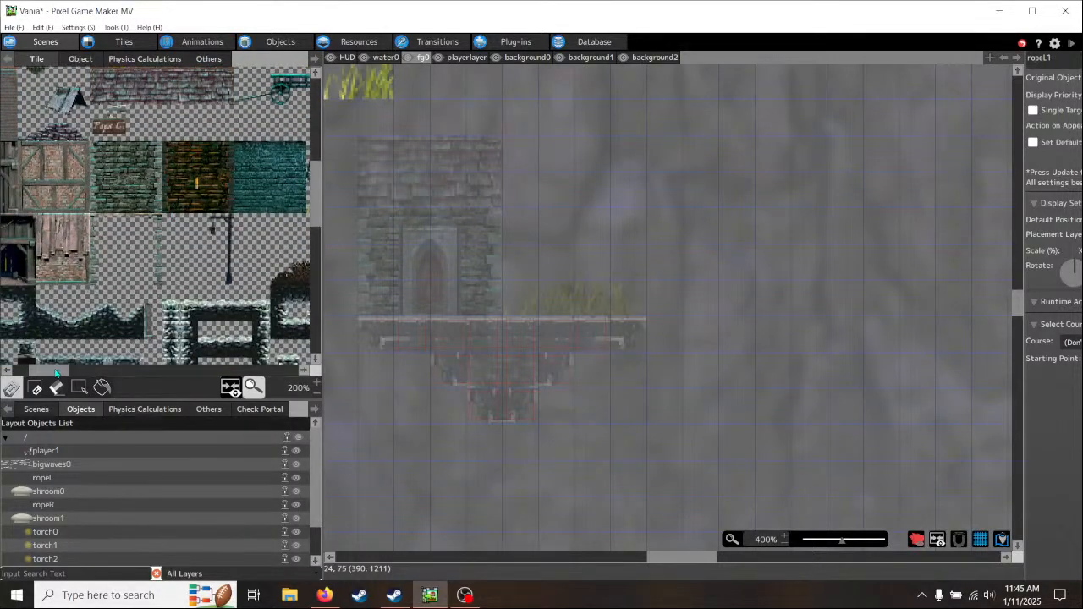
- Place a four-tile-wide section of the wooden platform's top railing in fg0 as a fence over the grass on the ledge
left_click_drag(56, 372, 144, 371)
left_click_drag(128, 179, 234, 194)
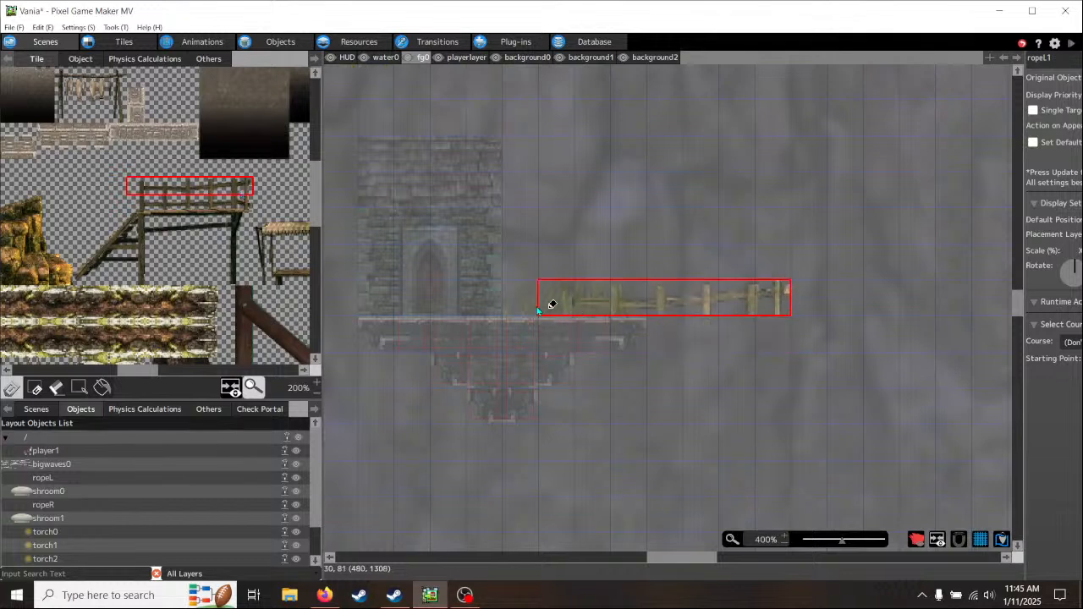
left_click(396, 226)
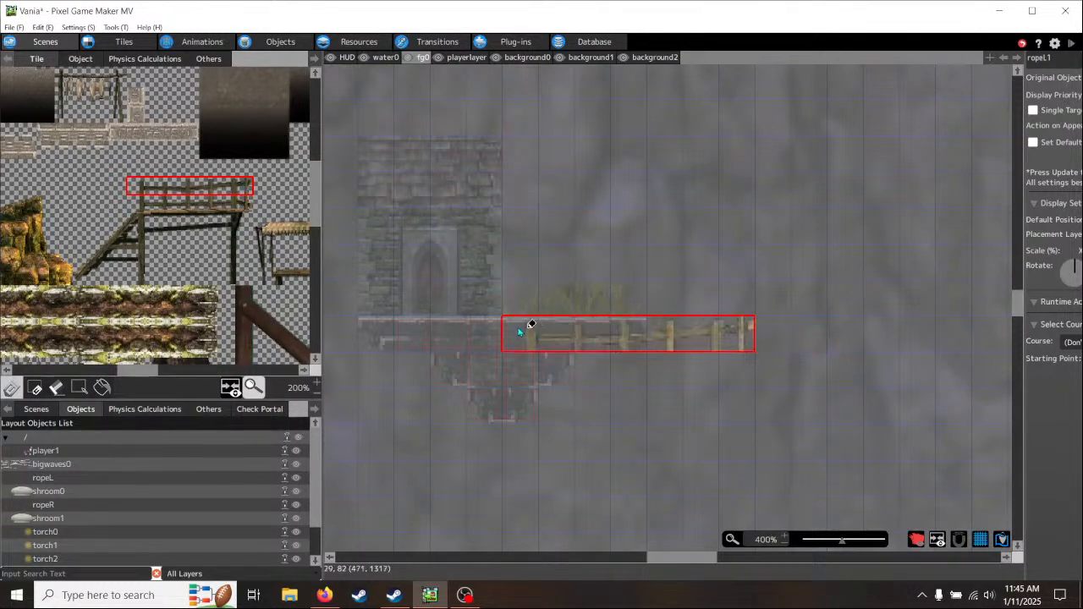
left_click(245, 192)
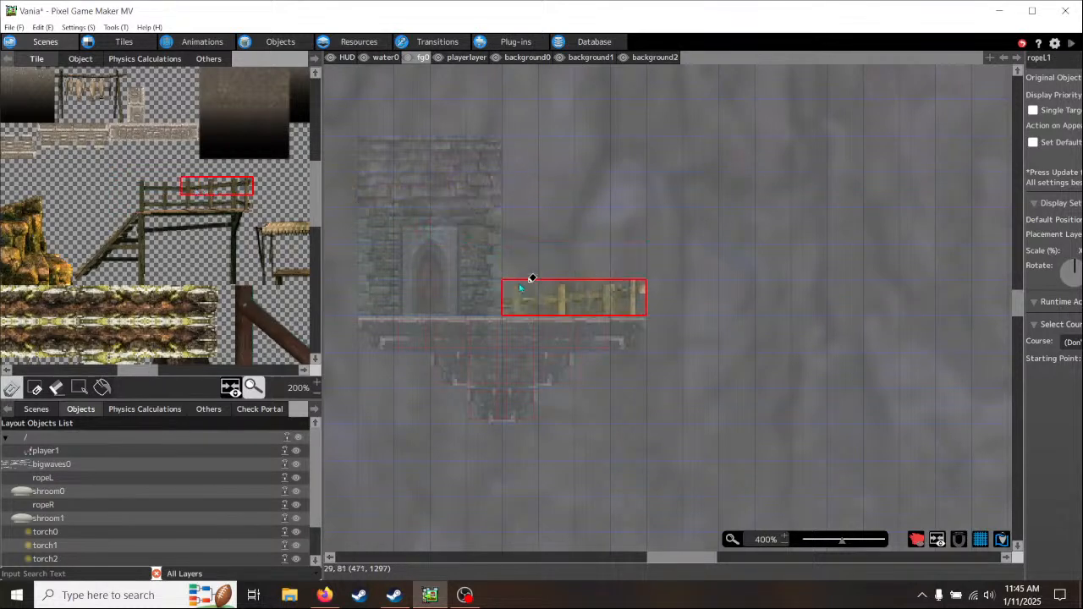
left_click(529, 284)
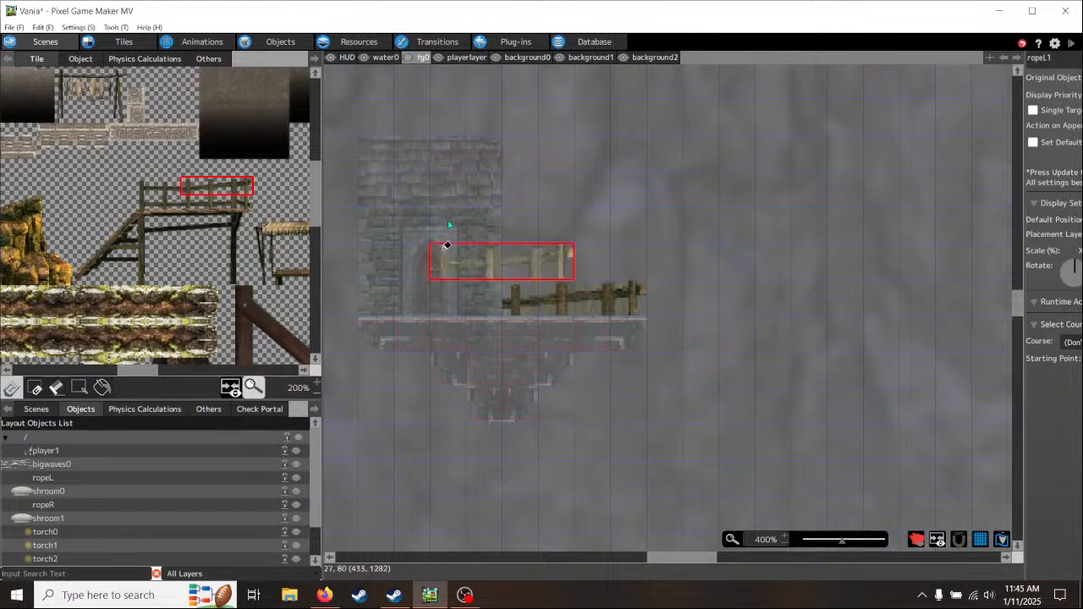
left_click(356, 309)
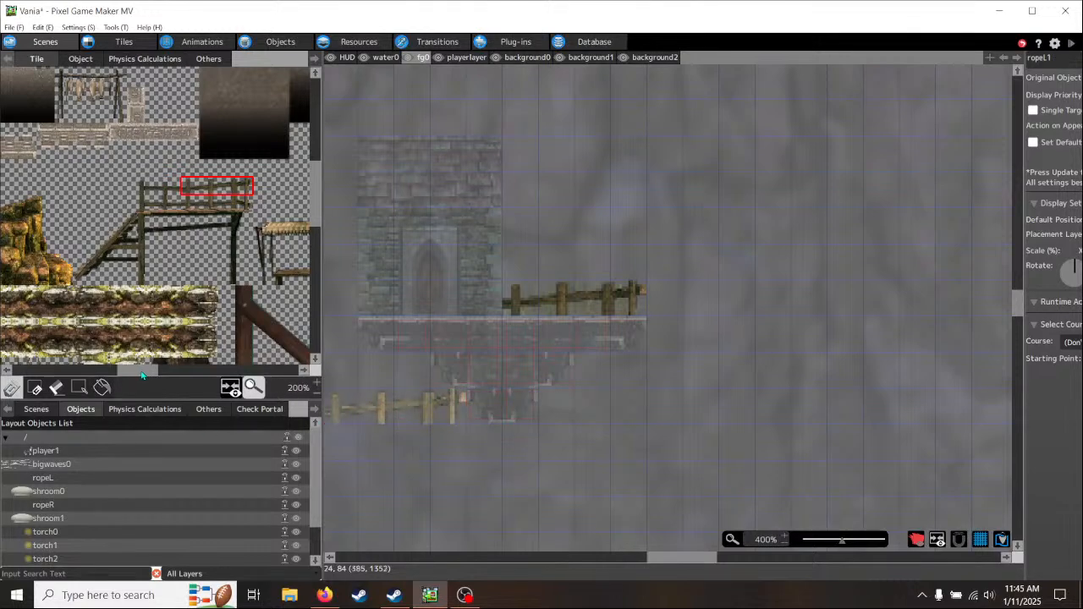
- Place the lamps object from the objects folder in fg0 above the fence at the ledge's right end
left_click_drag(142, 376, 89, 375)
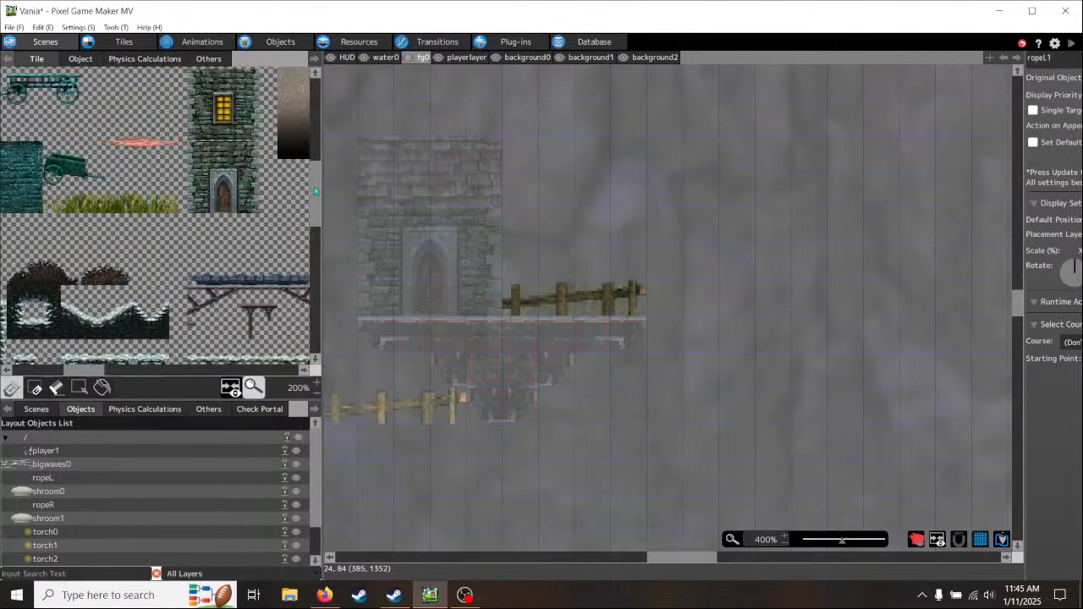
left_click(78, 59)
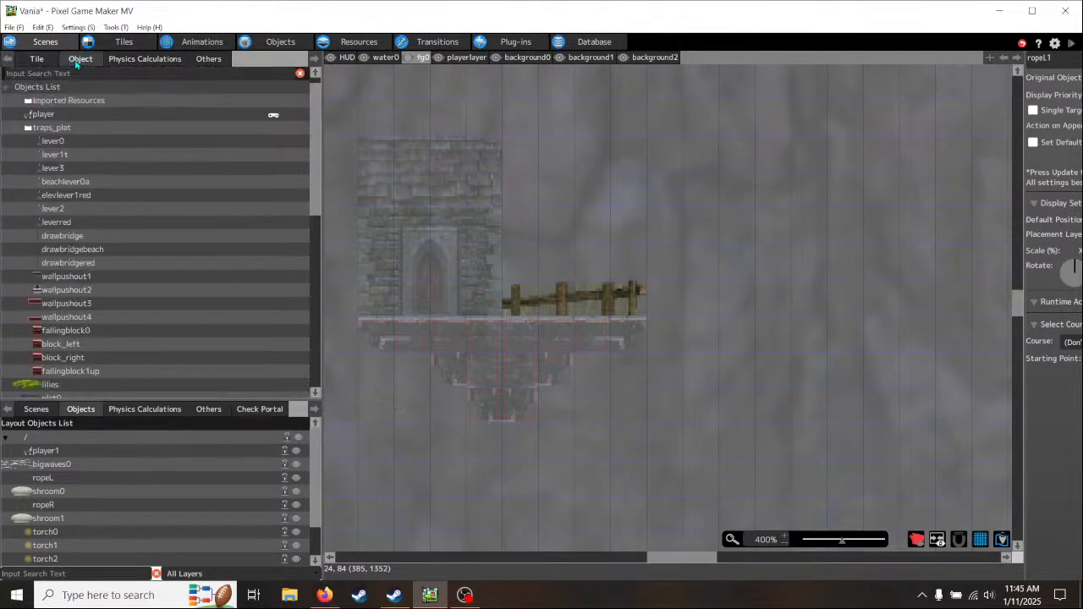
left_click(16, 130)
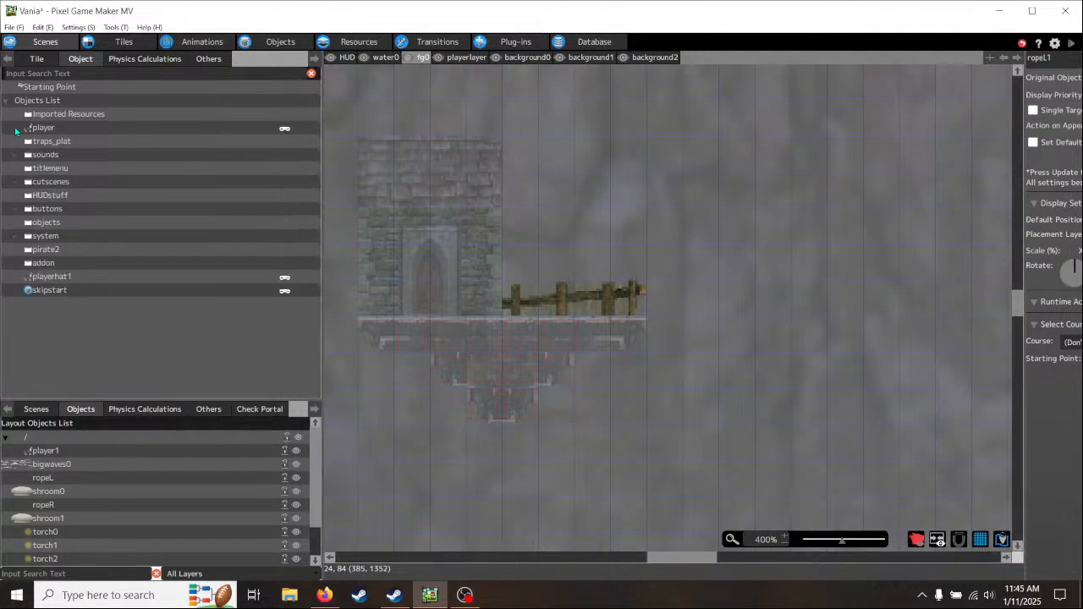
left_click(16, 224)
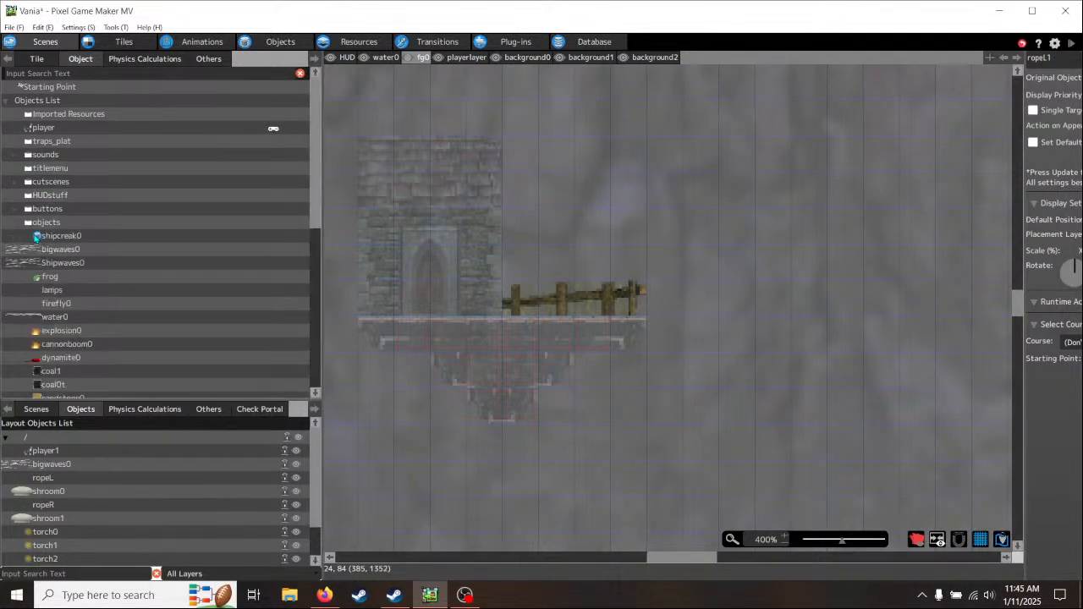
scroll(114, 317, "down", 1)
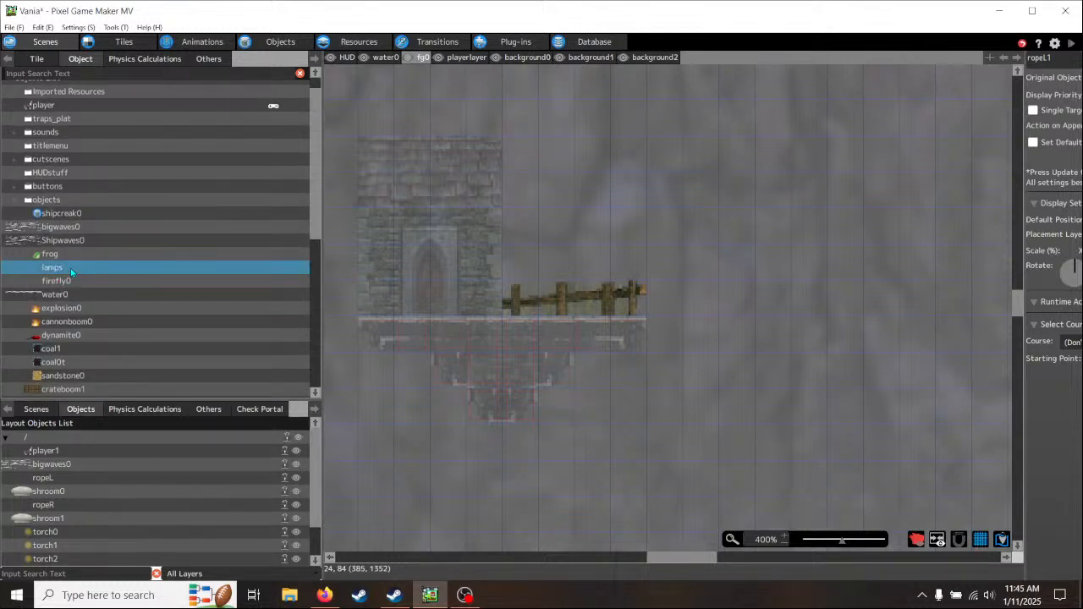
left_click_drag(70, 269, 594, 181)
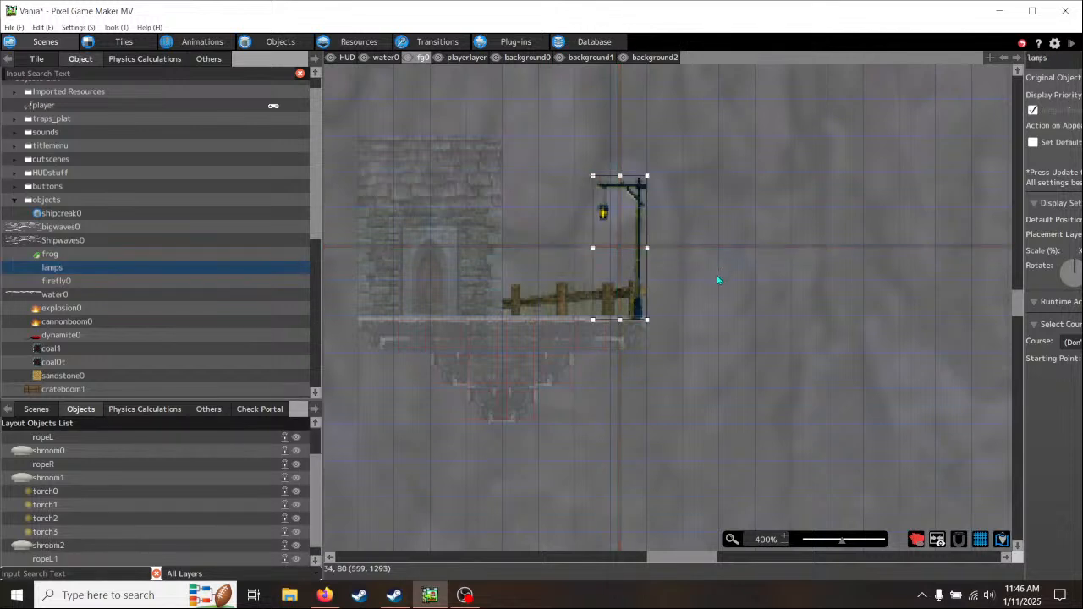
- Nudge the lamp post to position X 504, Y 1248 so its base stands on the ledge's surface at the right end
scroll(649, 305, "up", 2)
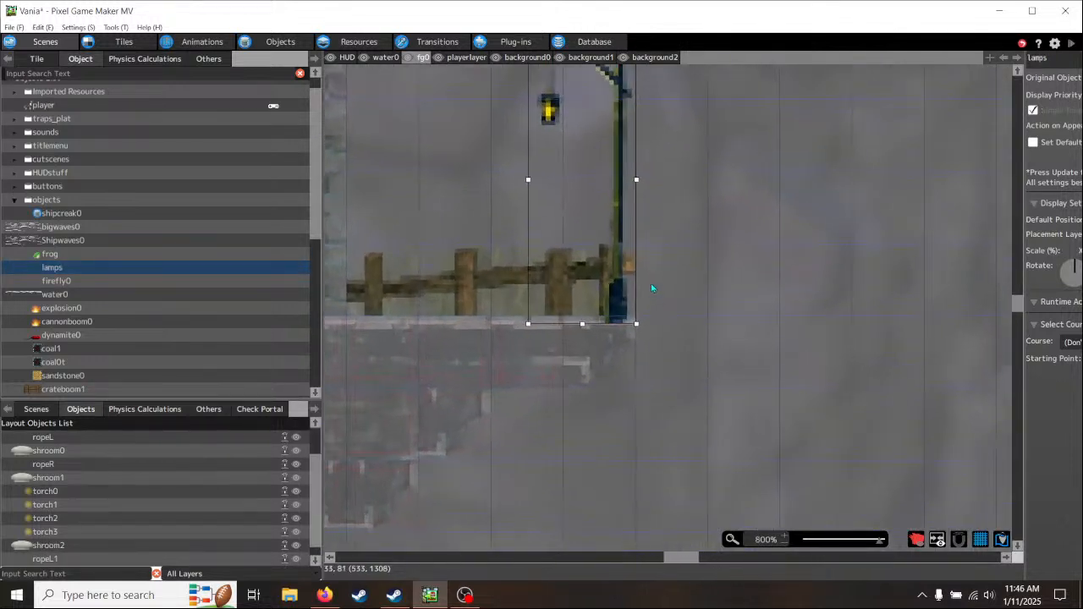
key("Left")
key("Up")
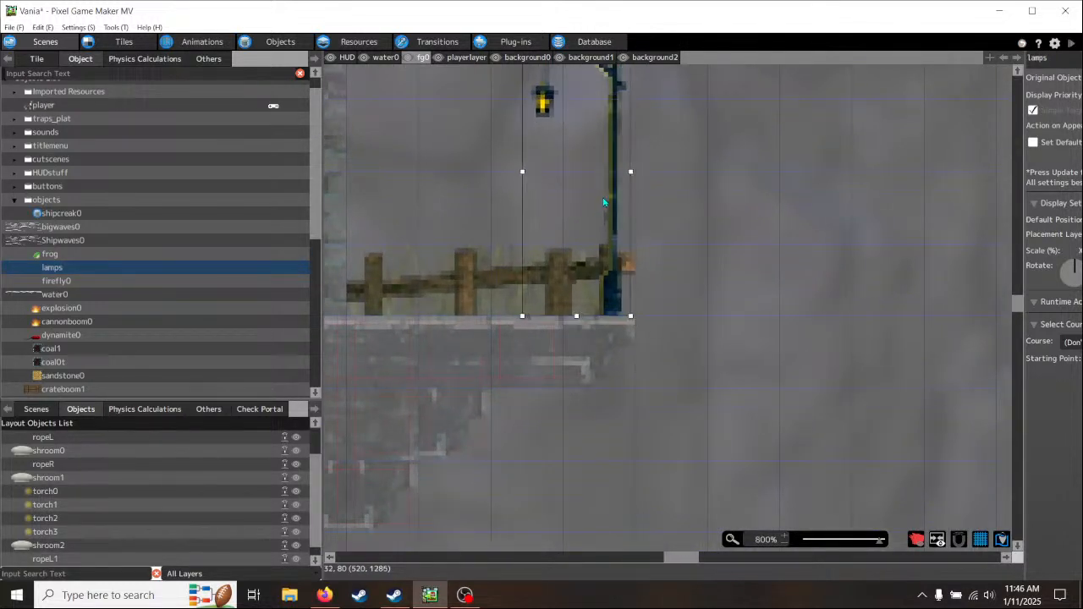
key("Right")
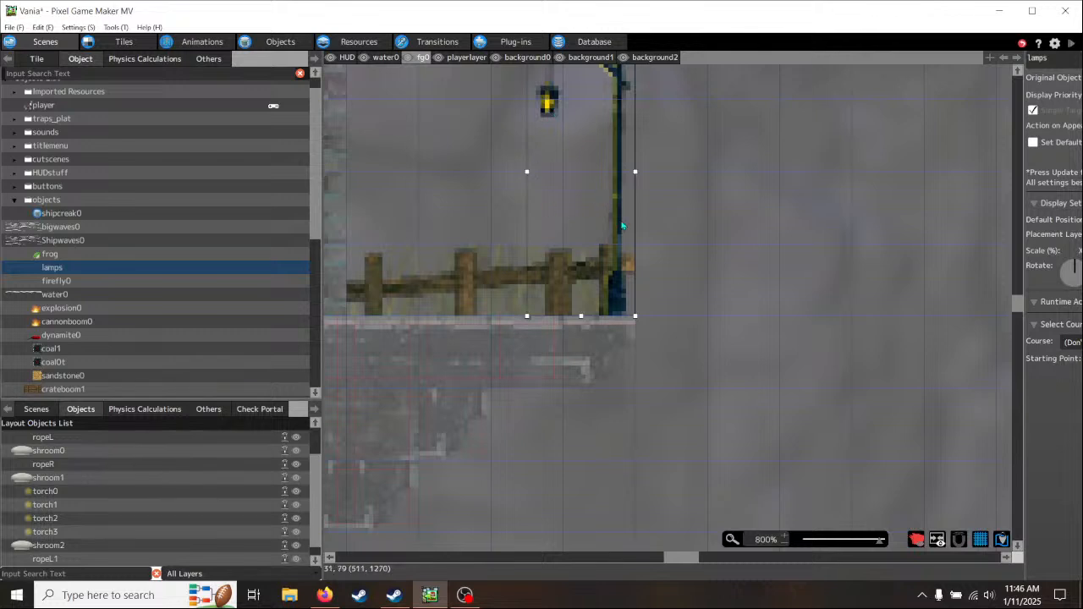
scroll(623, 283, "down", 2)
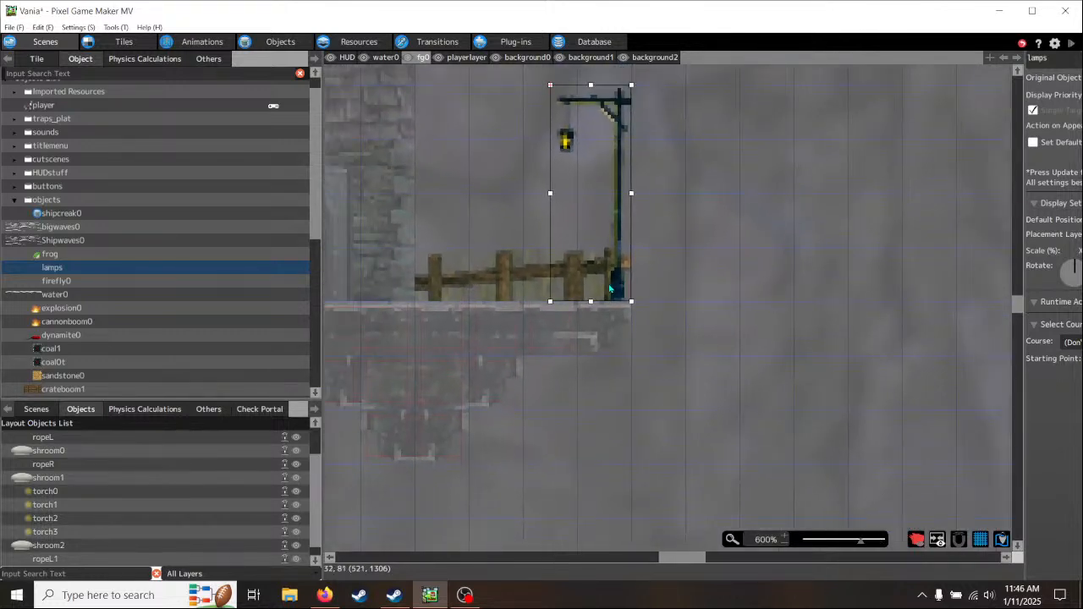
scroll(611, 288, "down", 1)
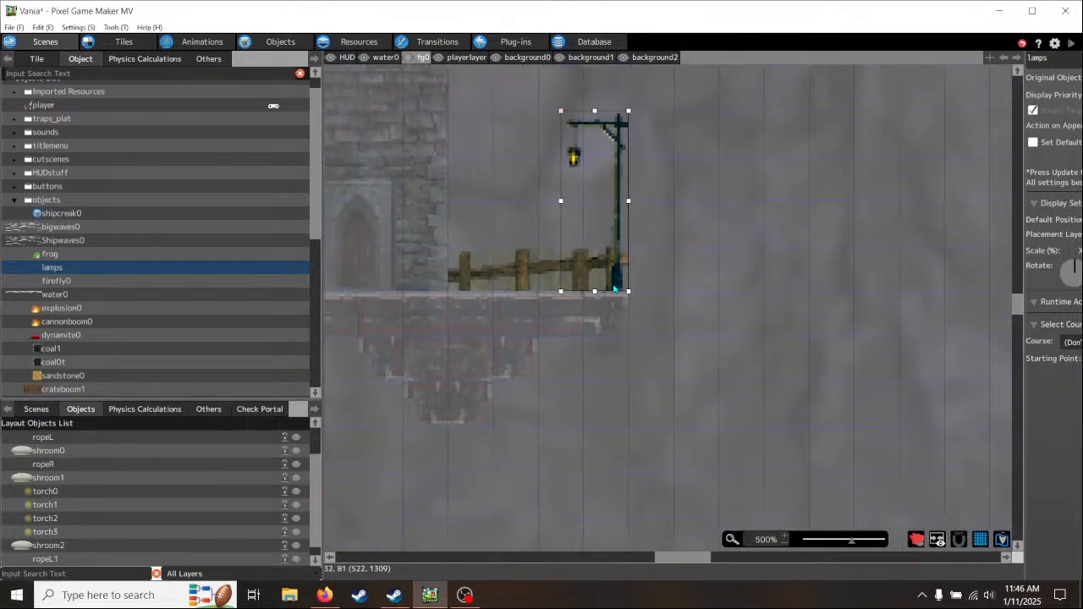
- Open the lamps object's action program and examine its lamp0, sound0, lamp1 and sound1 actions
left_click(287, 41)
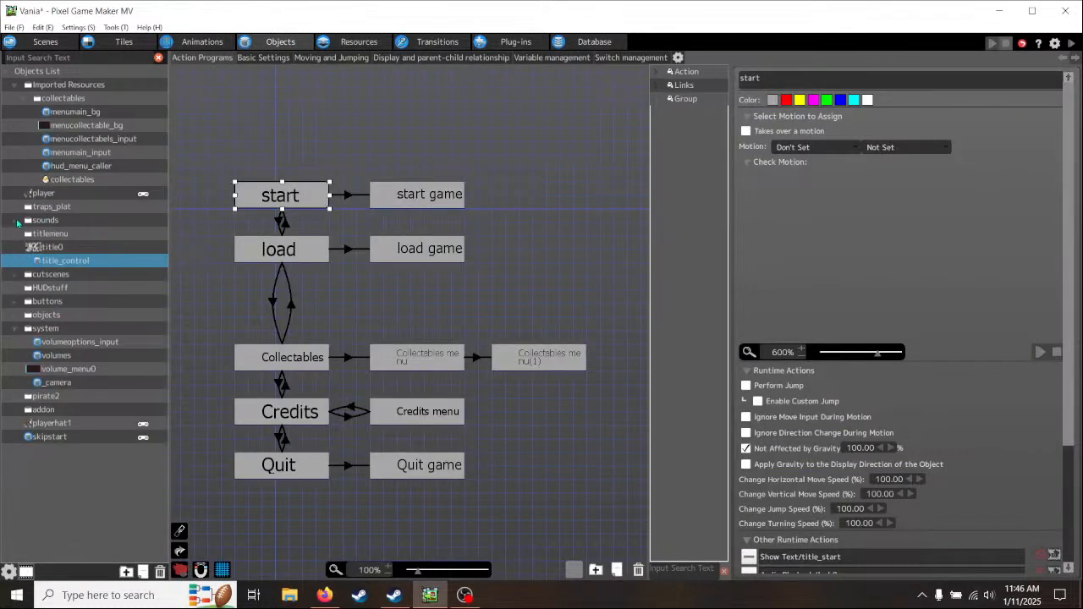
left_click(15, 315)
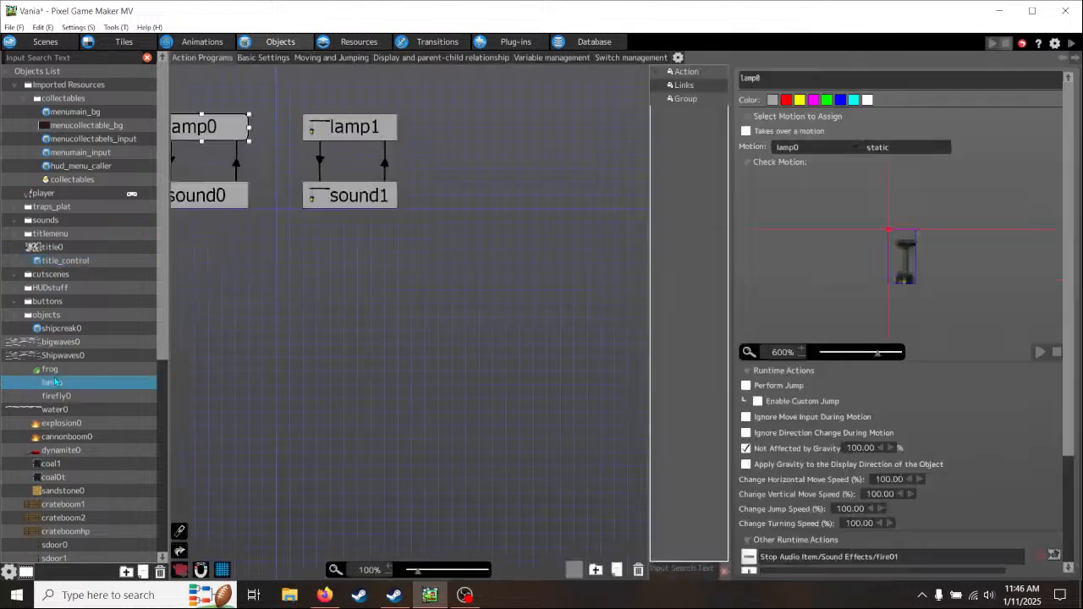
left_click(56, 383)
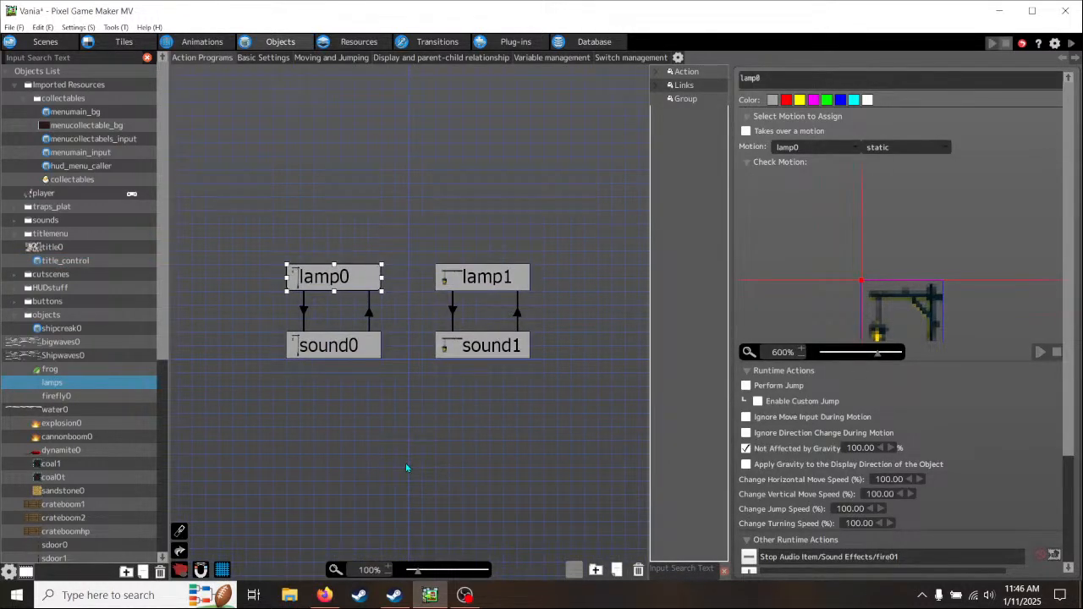
middle_click_drag(407, 468, 372, 421)
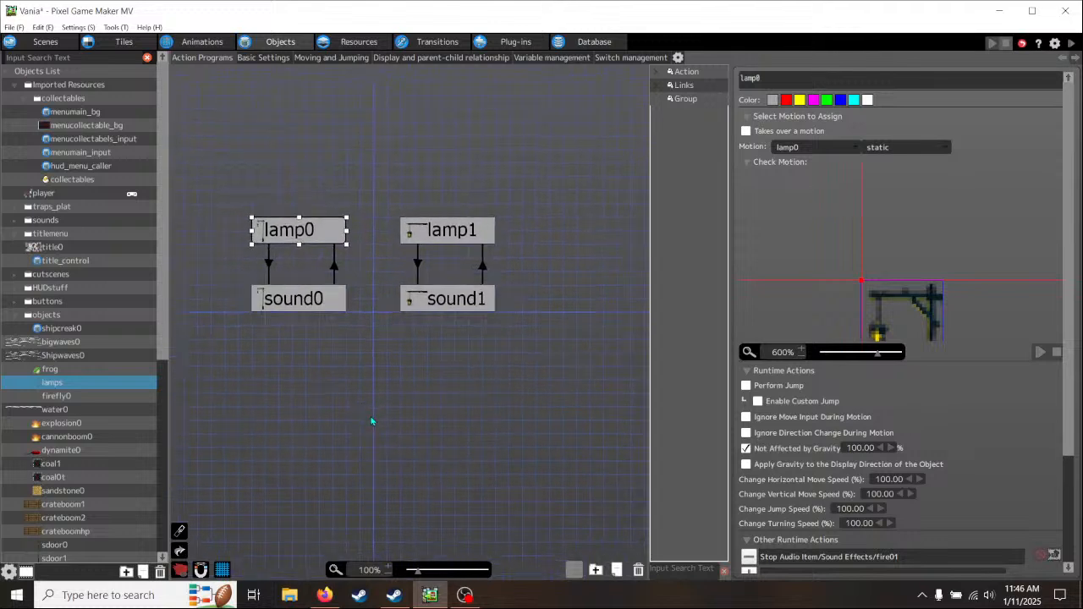
left_click(288, 307)
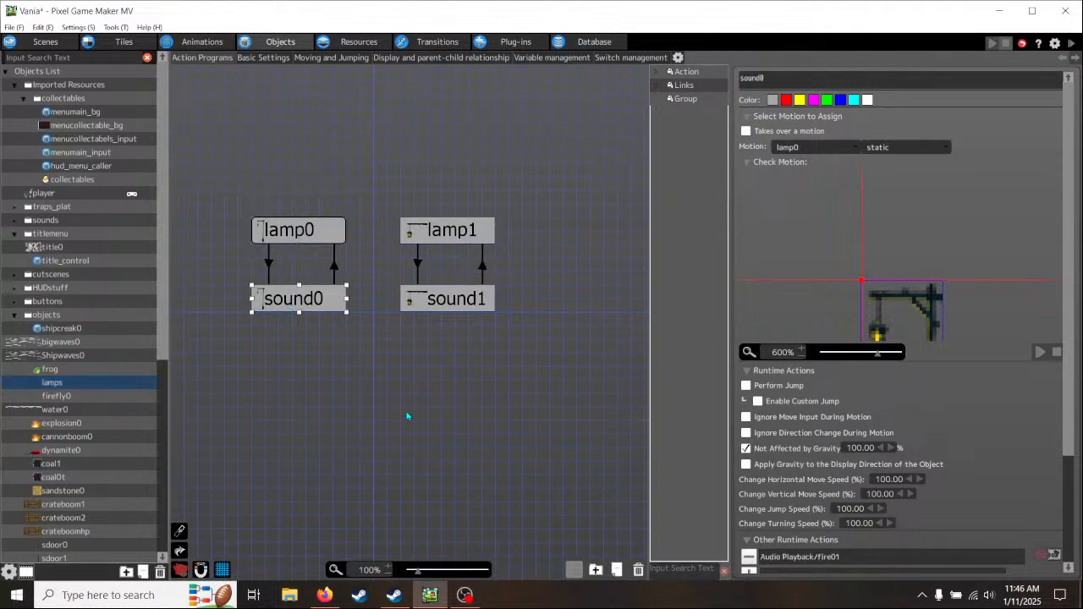
left_click(294, 234)
left_click(422, 237)
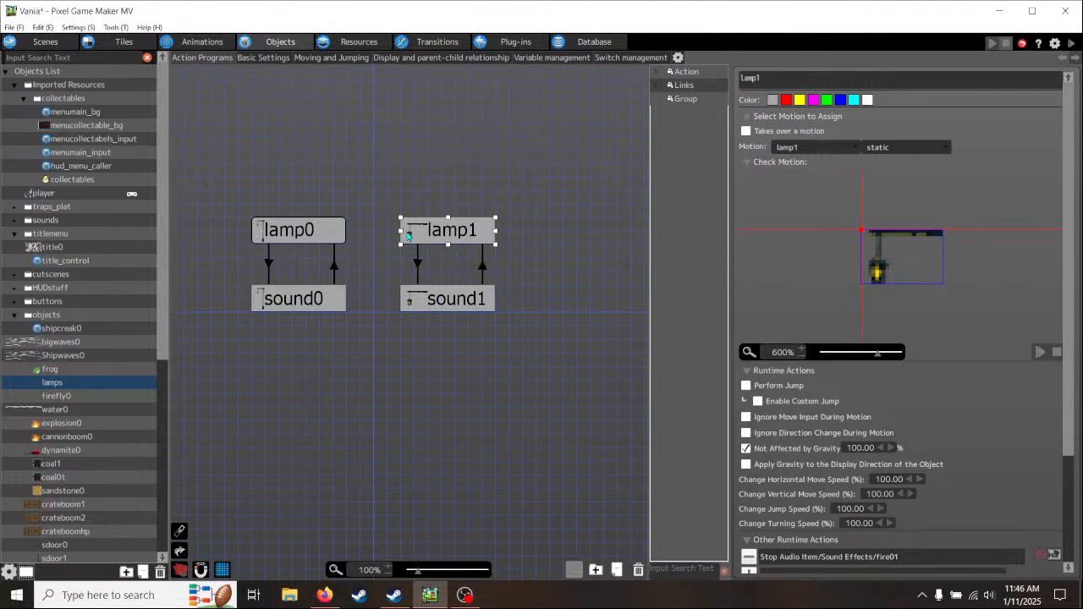
left_click(434, 303)
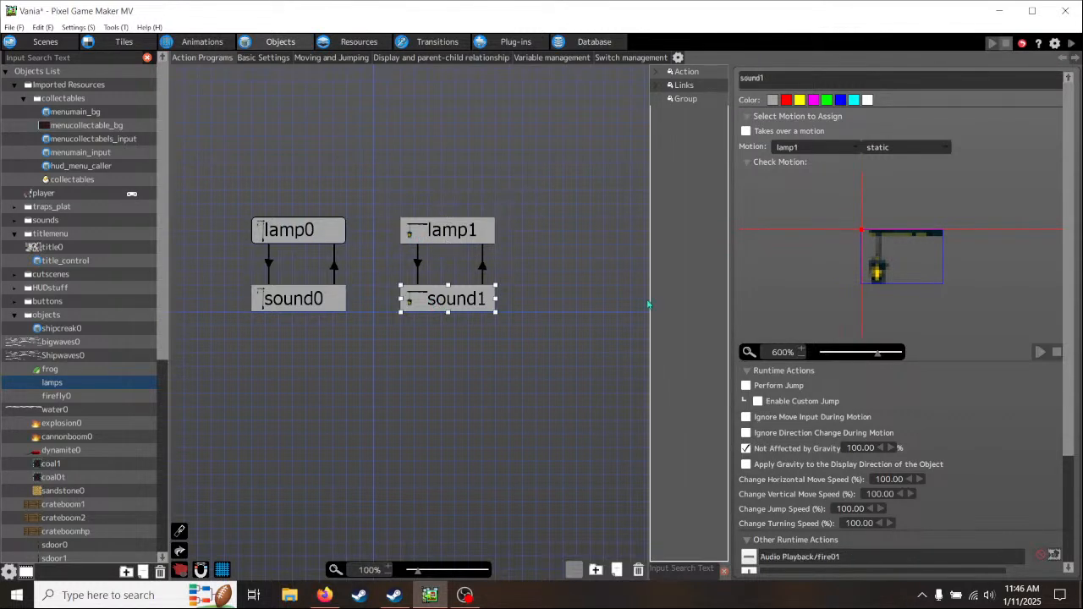
left_click(431, 240)
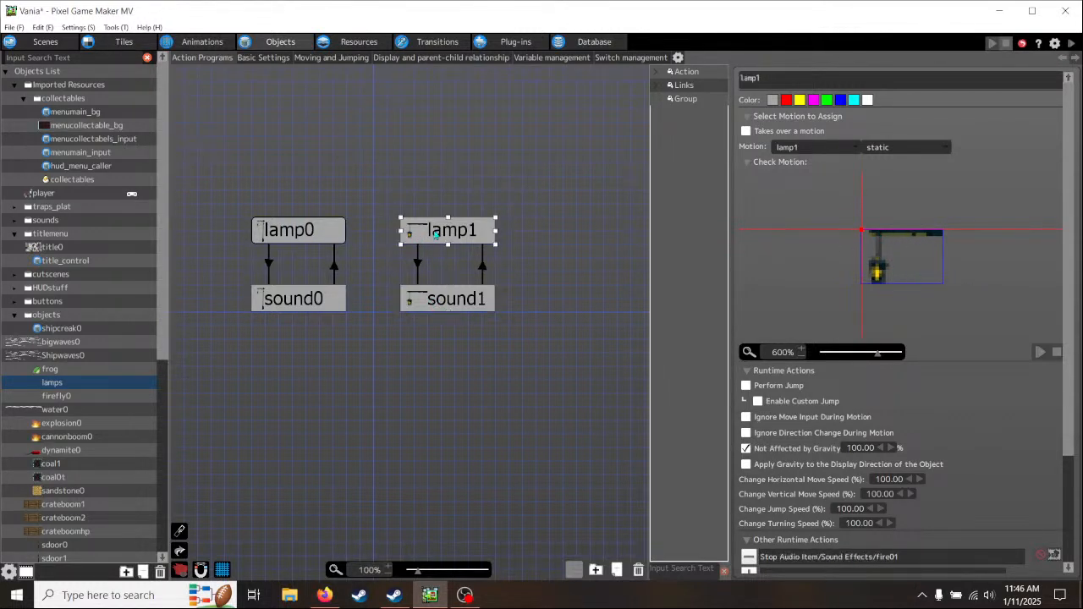
left_click(315, 241)
left_click(282, 306)
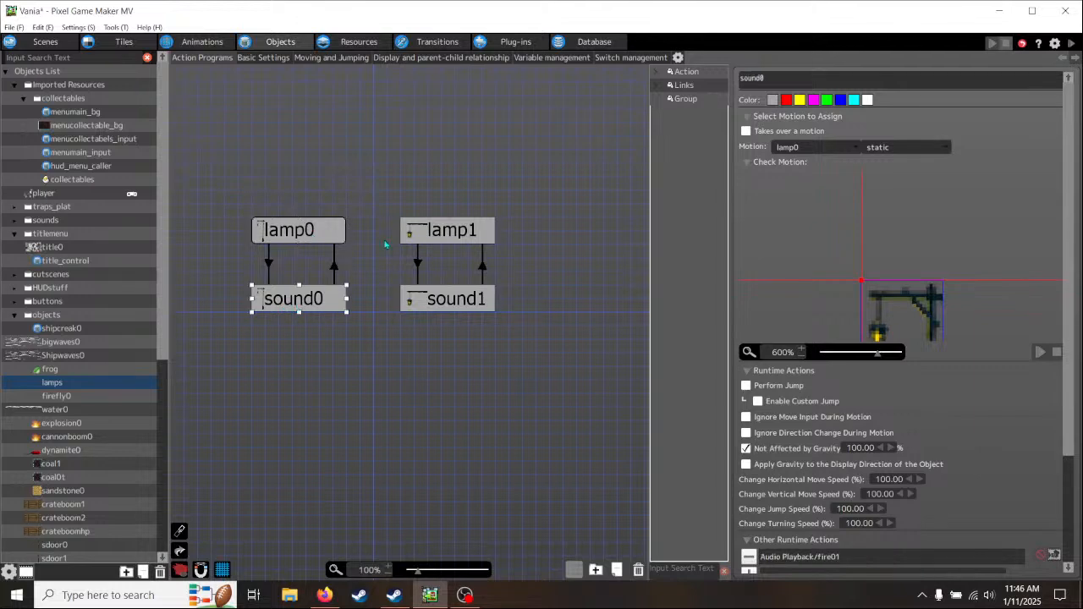
- Return to the scene and set the placed lamp's action on appearance to lamp1
left_click(46, 43)
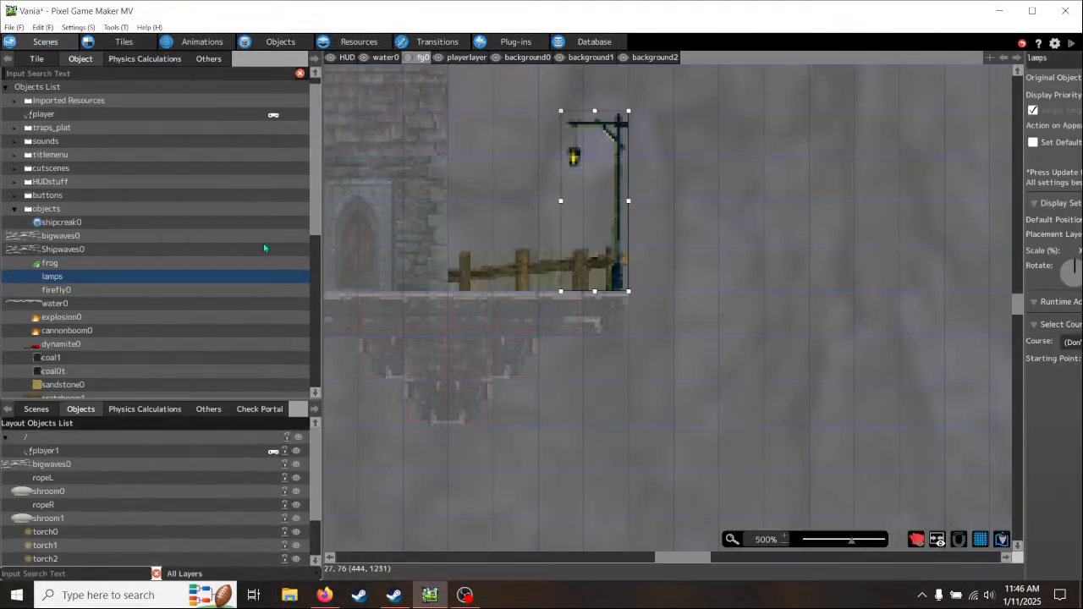
middle_click_drag(505, 231, 479, 277)
left_click_drag(1022, 381, 709, 381)
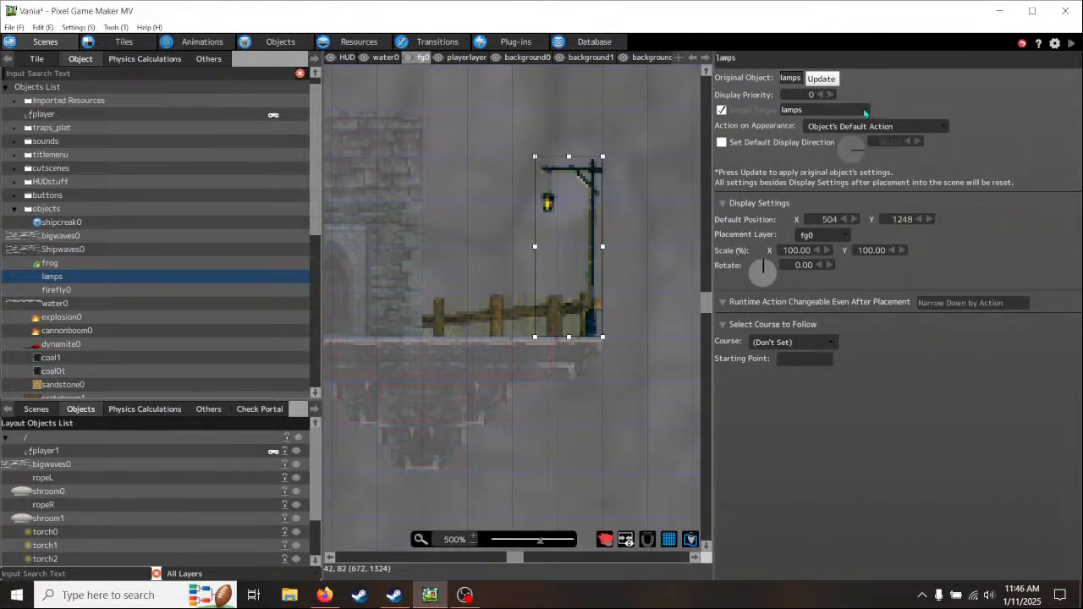
left_click(942, 128)
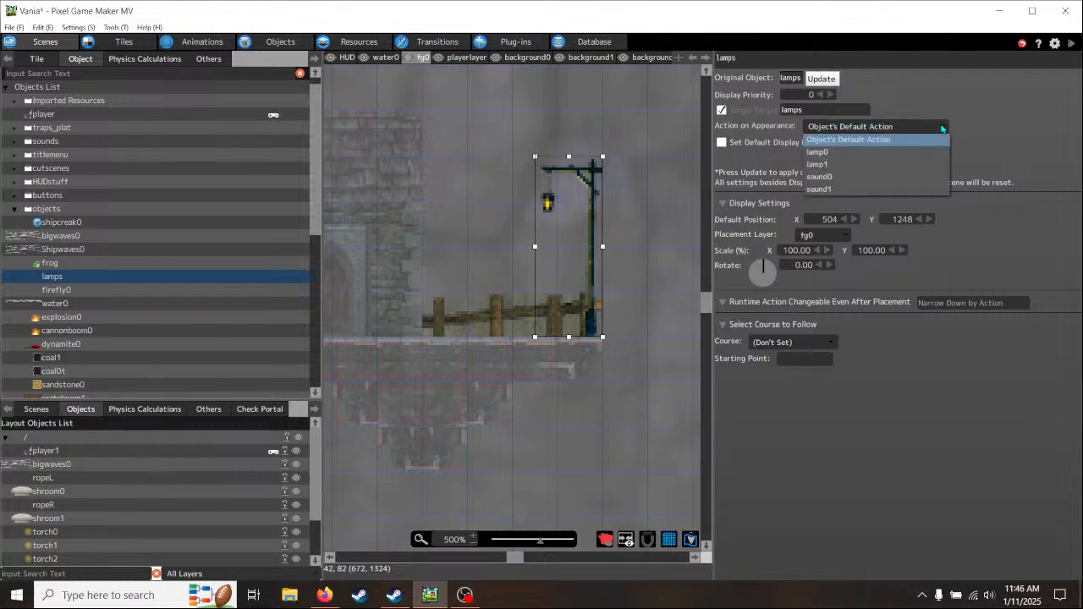
left_click(910, 163)
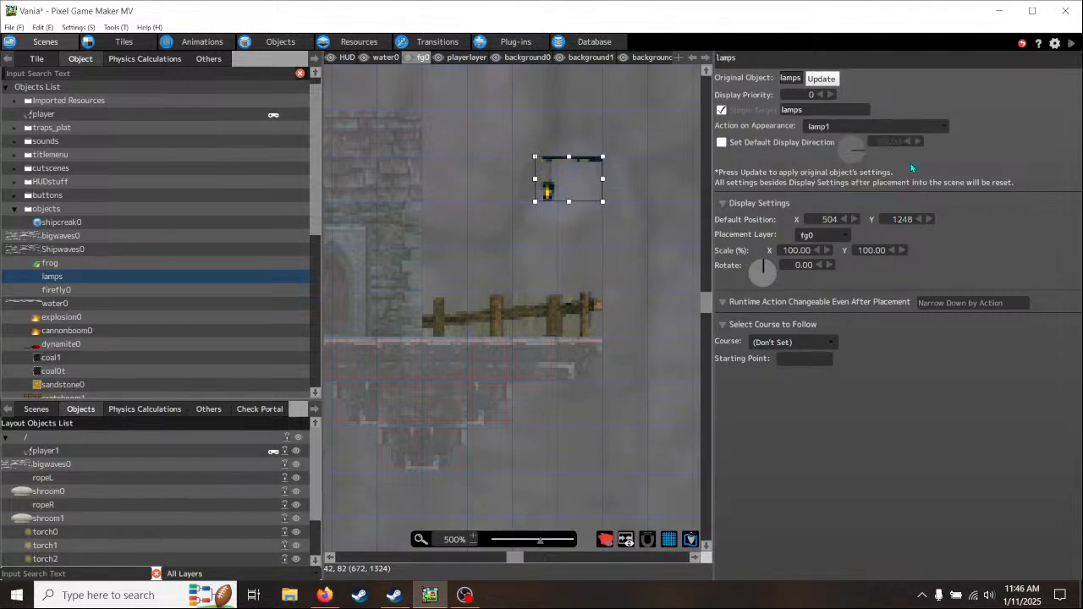
- Move the hanging lamp against the stone building's left wall at about door-top height, with Y at 1264
middle_click_drag(494, 273, 525, 299)
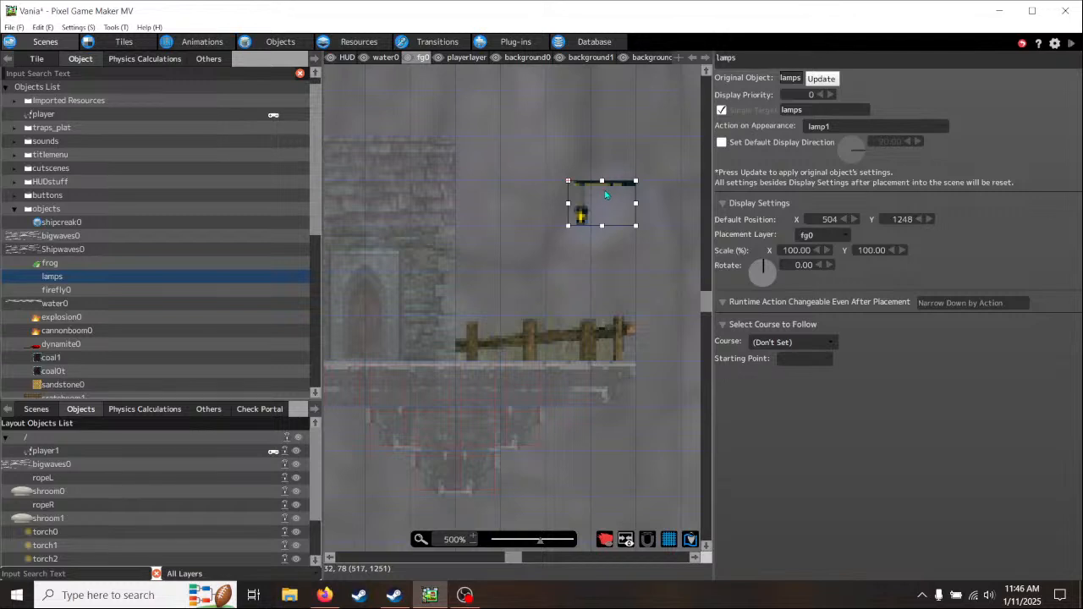
left_click_drag(605, 195, 475, 216)
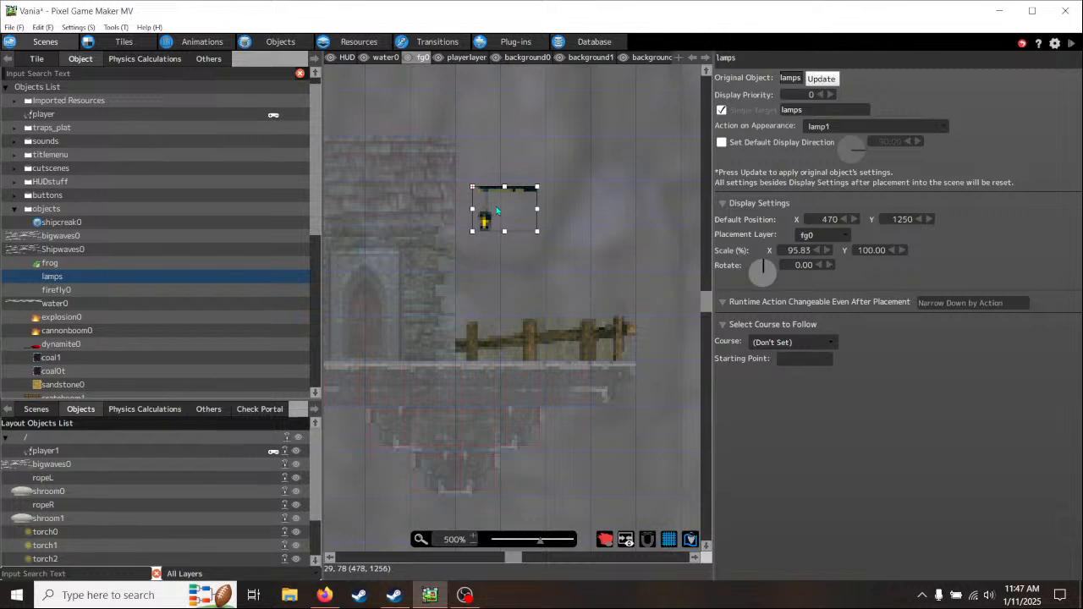
middle_click_drag(441, 313, 594, 310)
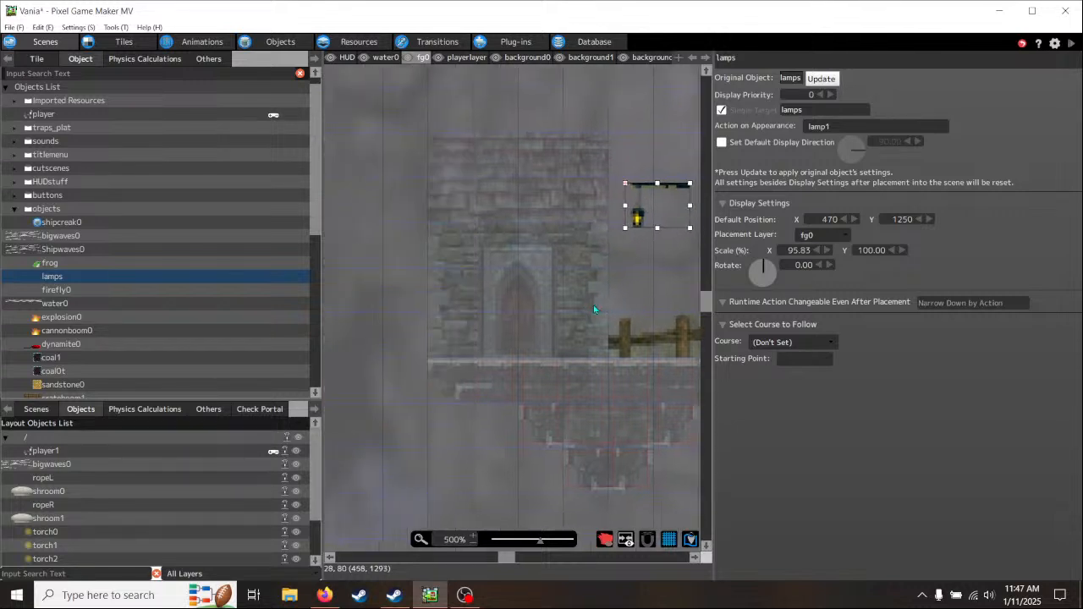
left_click_drag(672, 191, 409, 240)
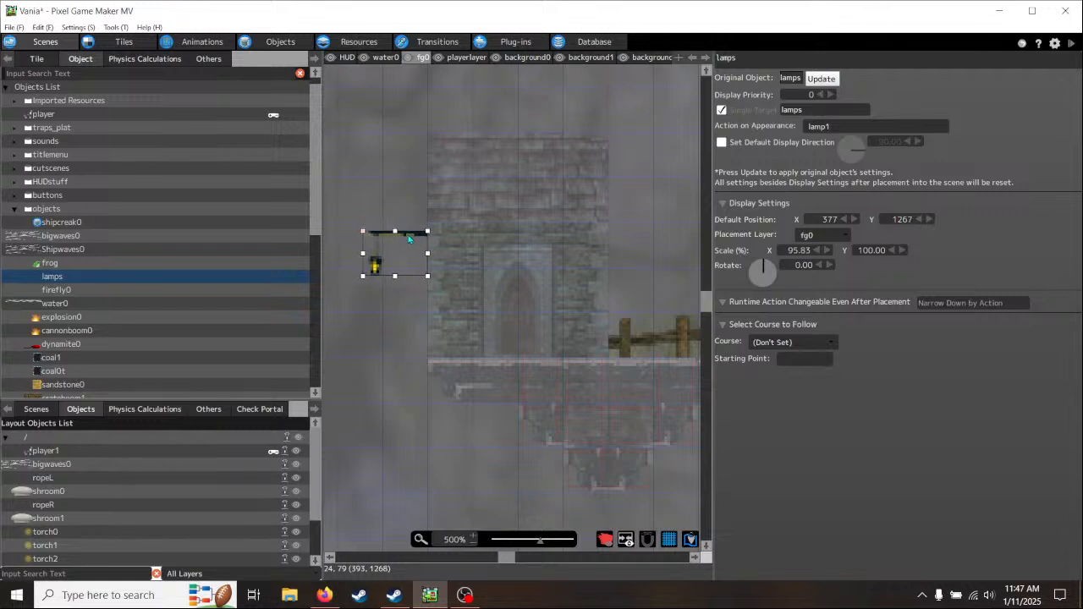
middle_click_drag(452, 340, 506, 327)
left_click_drag(466, 237, 465, 225)
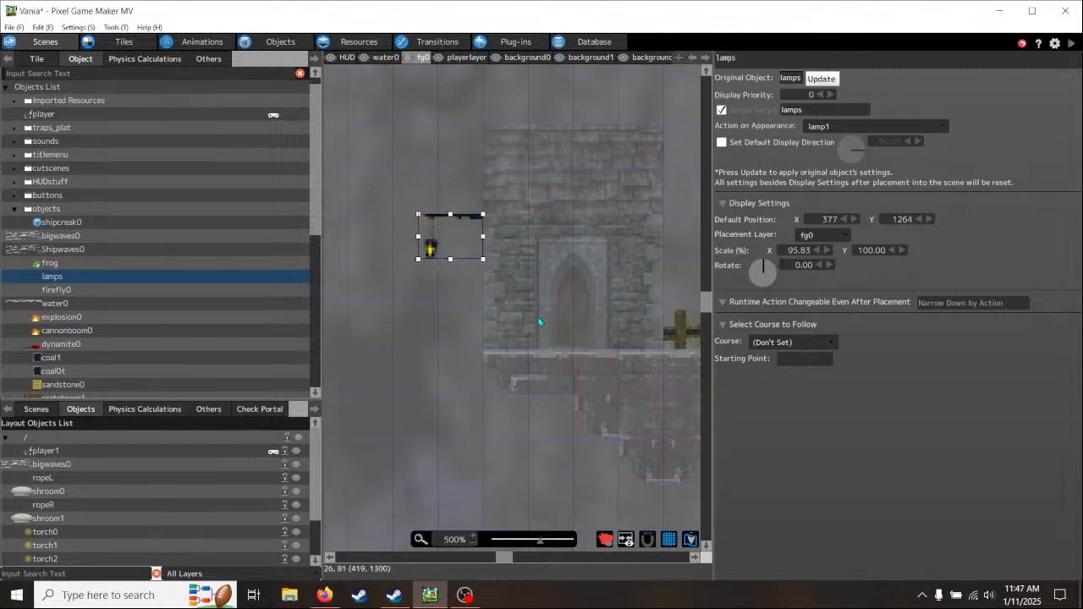
- Reset the hanging lamp's X scale to 100% and shift it to X 376
left_click(799, 250)
type("100")
left_click(970, 254)
middle_click_drag(658, 408, 572, 403)
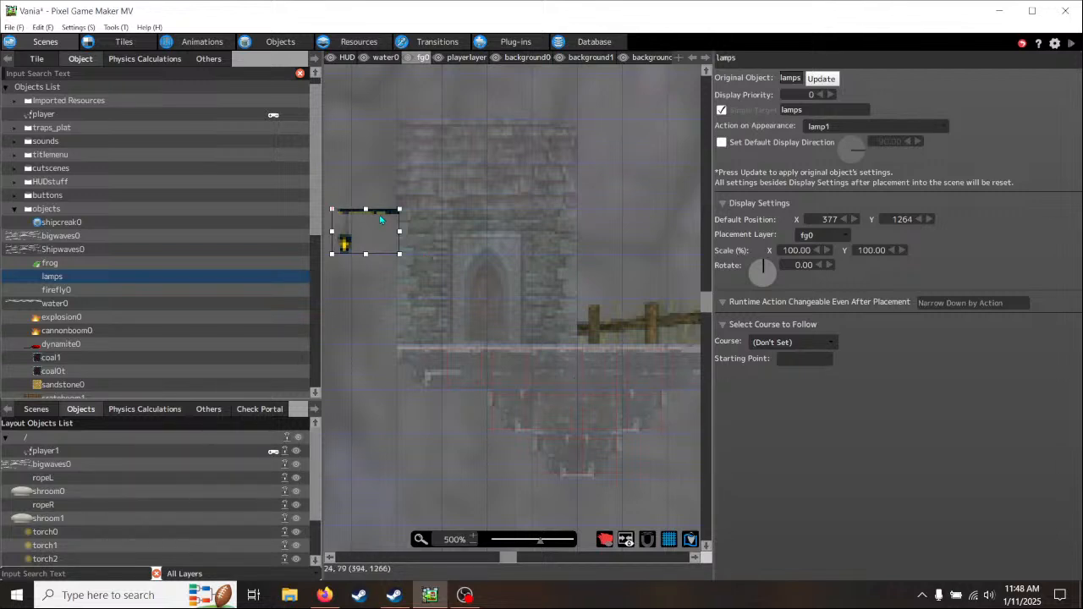
left_click_drag(383, 219, 380, 220)
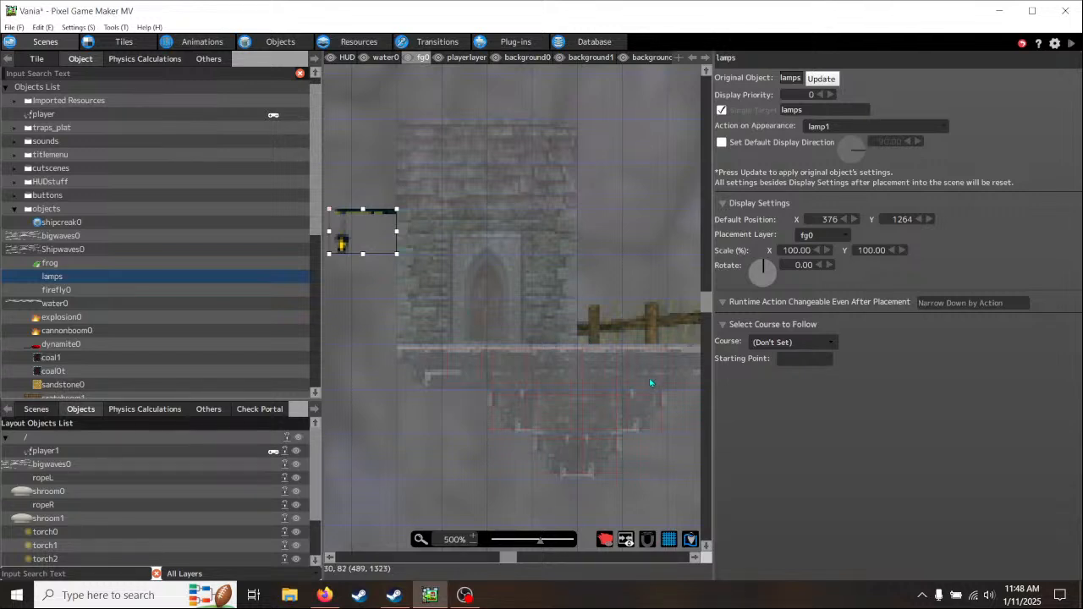
- Enlarge the scene view and look over the empty cliff area between the building's ledge and the stepped ledges by the right wall
middle_click_drag(649, 378, 364, 378)
middle_click_drag(625, 430, 350, 367)
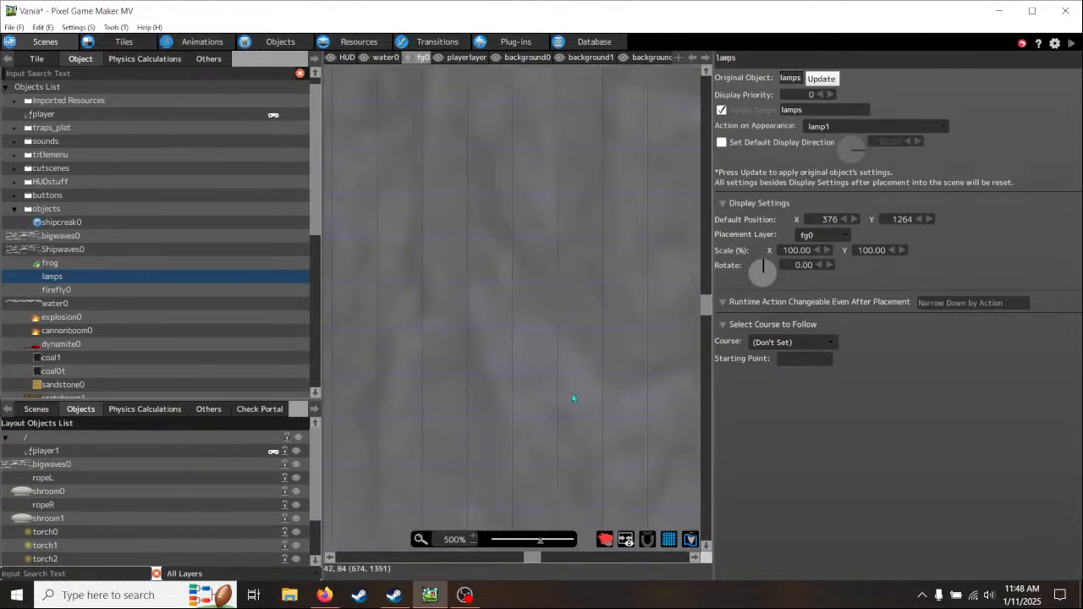
middle_click_drag(573, 395, 398, 380)
left_click_drag(319, 360, 133, 364)
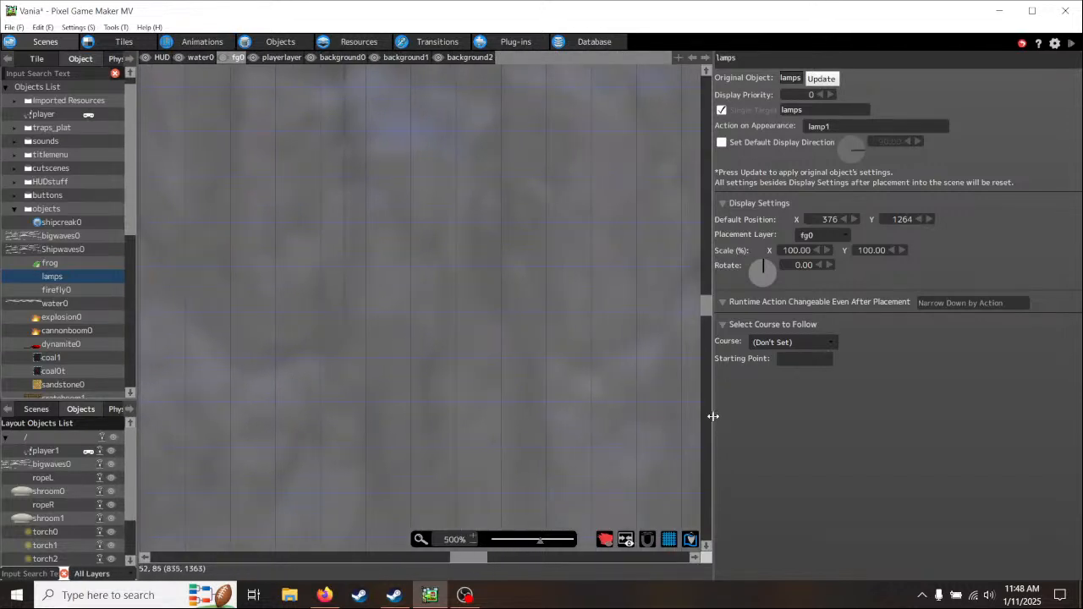
left_click_drag(713, 416, 920, 417)
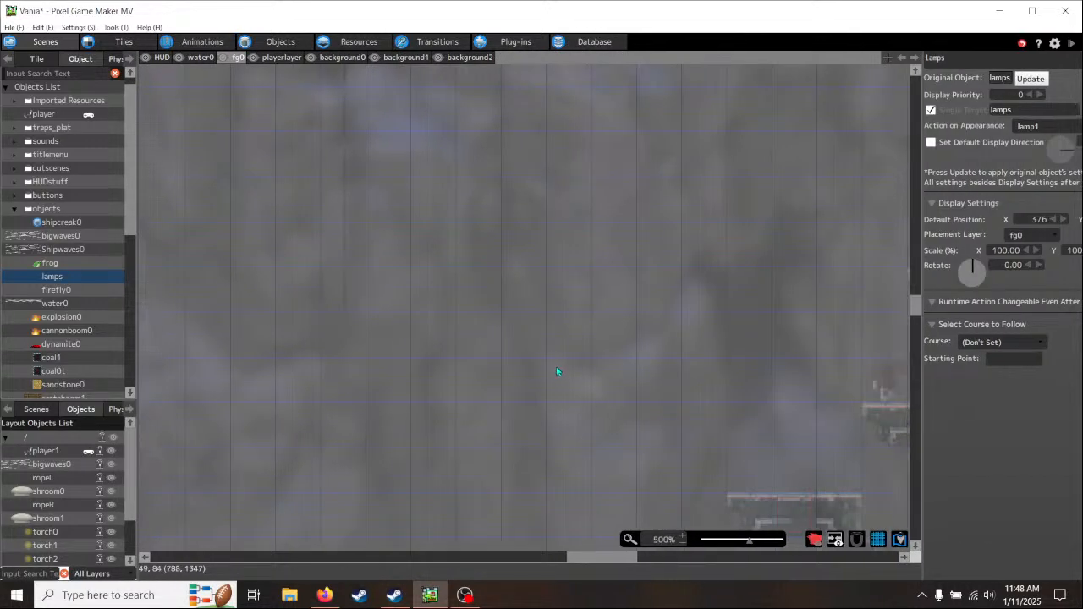
scroll(560, 377, "down", 3)
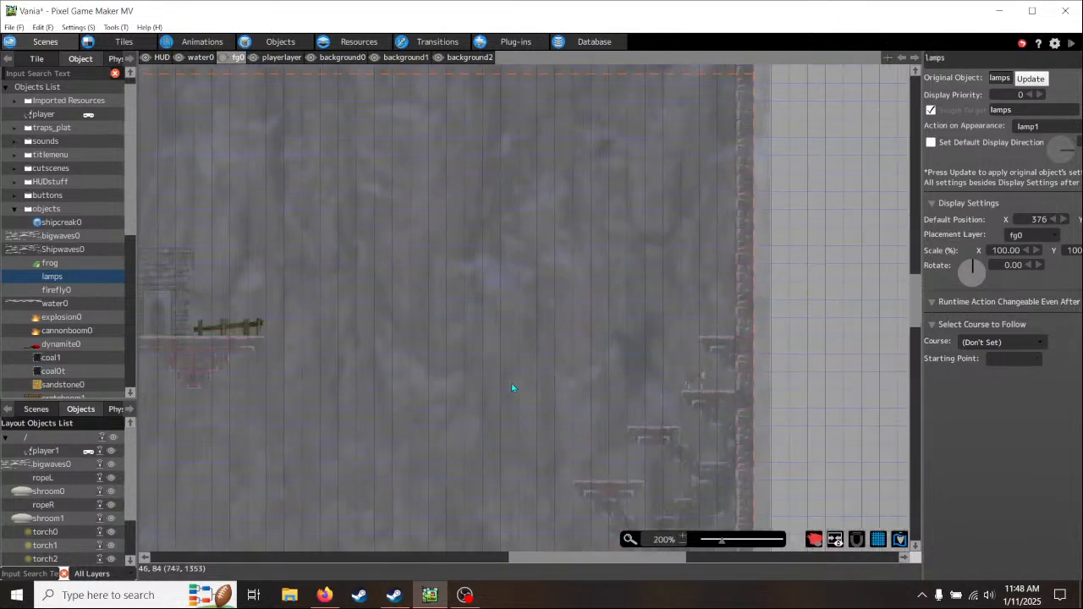
- Delete the lamps object beside the stone building from the scene's layout objects, widening the side lists to find it
middle_click_drag(373, 390, 578, 387)
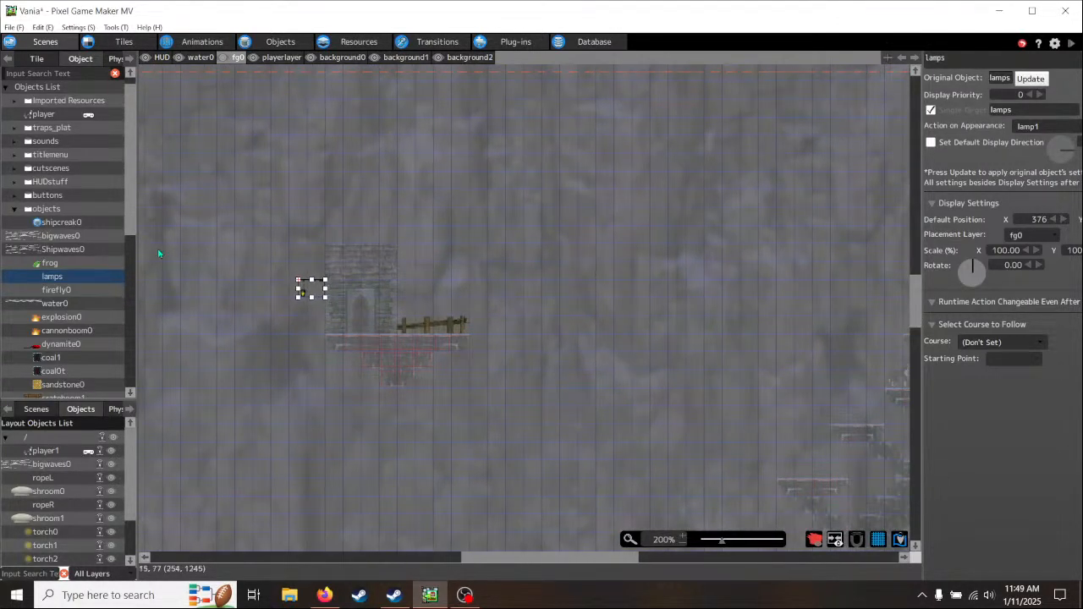
scroll(129, 193, "down", 1)
left_click_drag(130, 194, 136, 231)
left_click_drag(136, 347, 301, 344)
left_click_drag(298, 450, 298, 523)
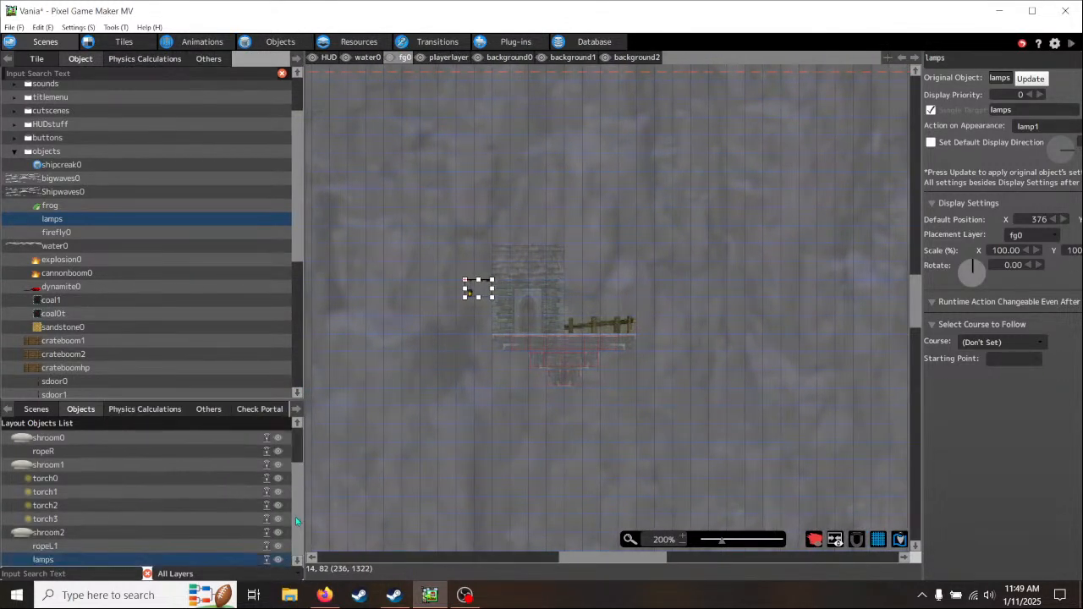
right_click(51, 564)
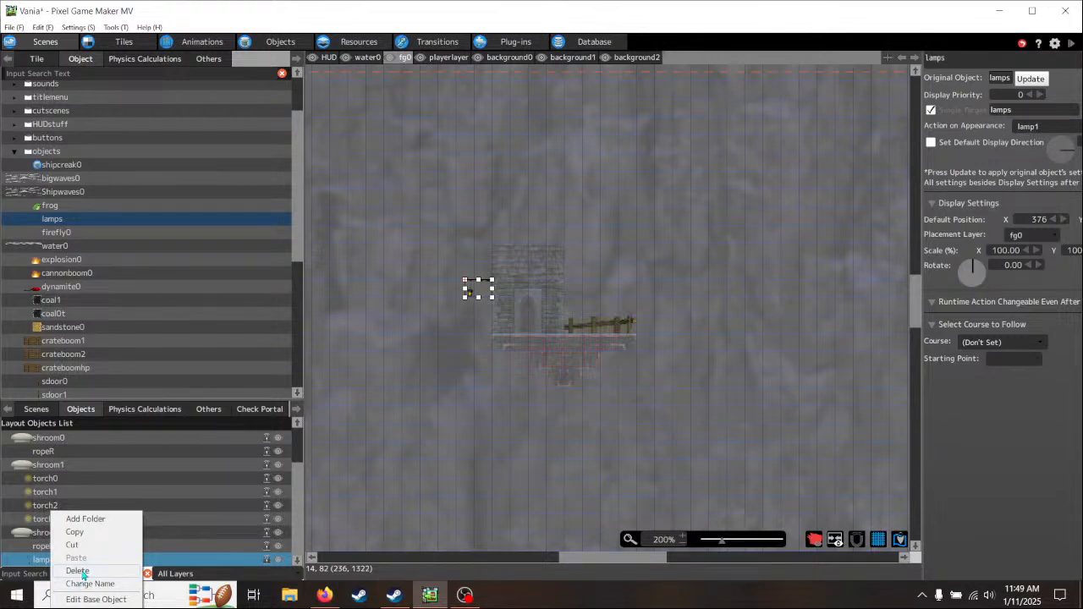
left_click(78, 571)
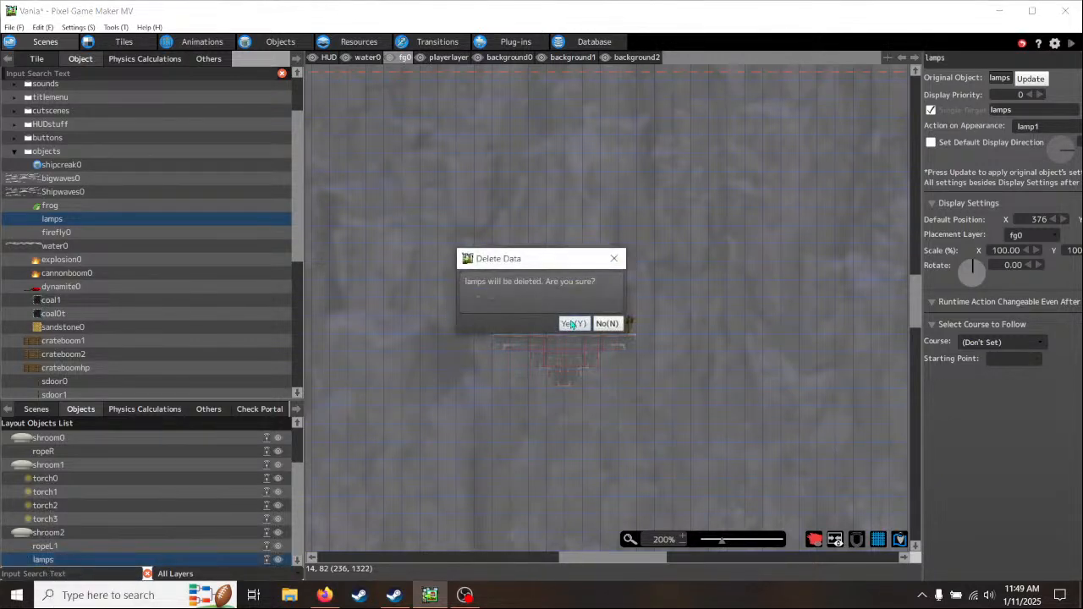
left_click(573, 322)
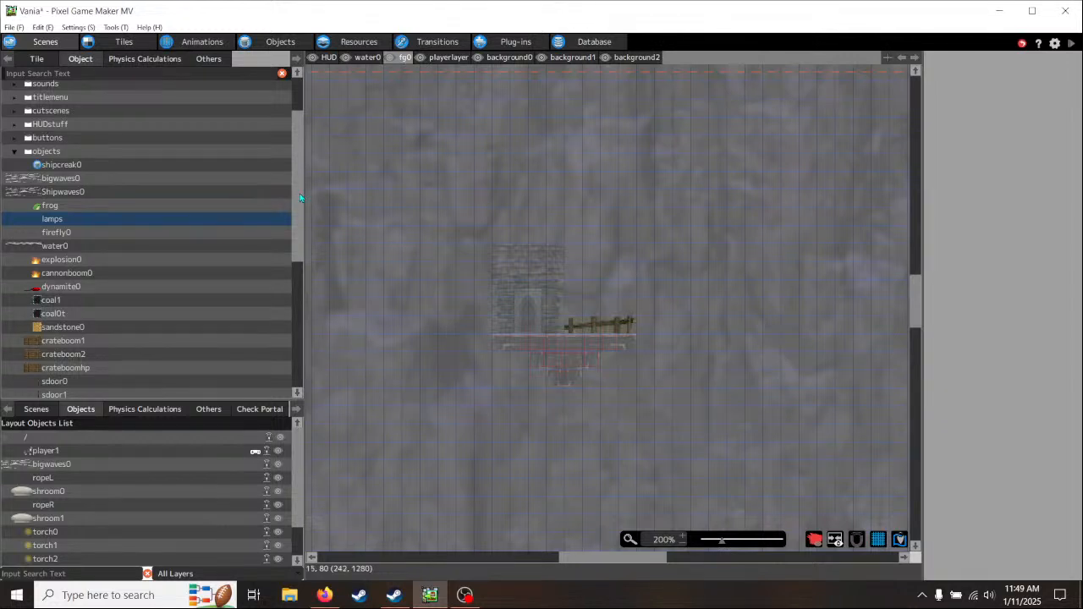
- Place a torch0 object on the stone building's wall between the door and the fence, with X at 421
left_click_drag(299, 195, 296, 329)
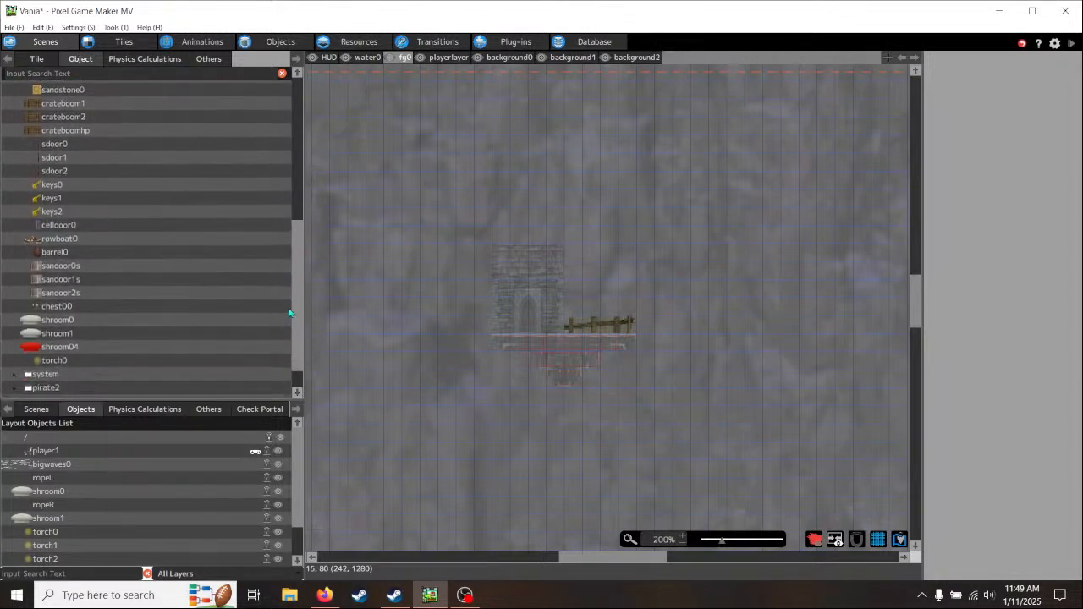
left_click(51, 362)
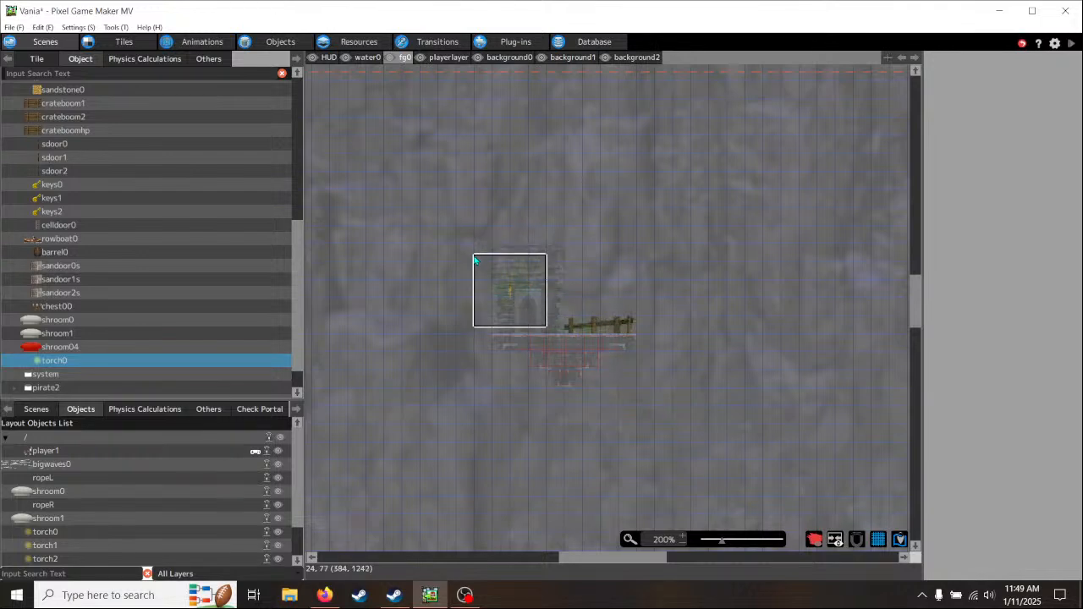
scroll(481, 265, "up", 1)
scroll(481, 269, "up", 2)
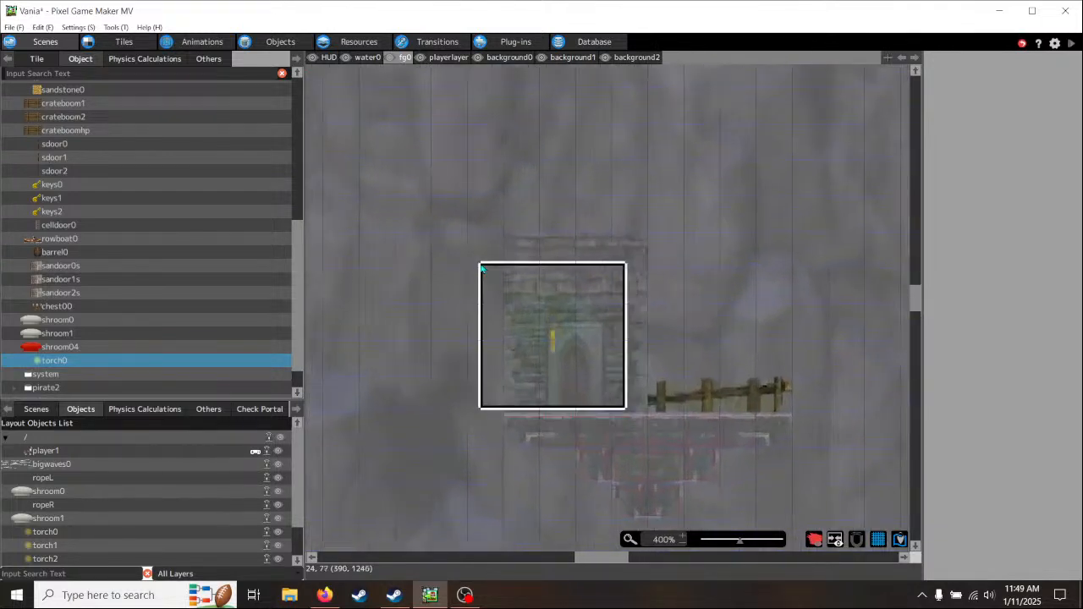
middle_click_drag(496, 290, 430, 248)
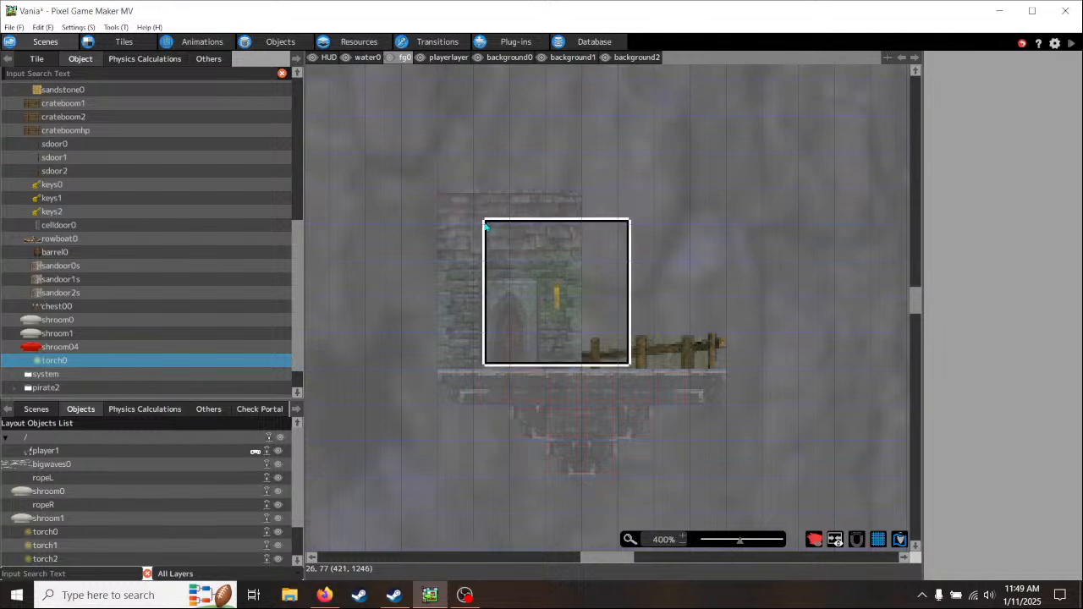
left_click(485, 225)
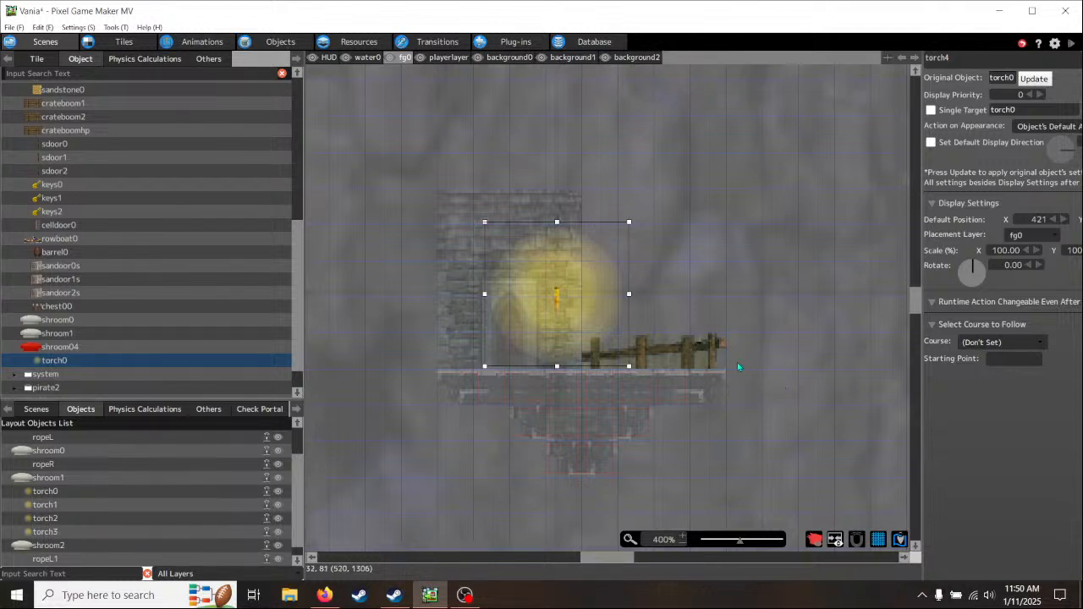
- Test-play the game in a maximized window and cross the swinging platform to check the torch on the stone building's ledge
middle_click_drag(784, 381, 643, 370)
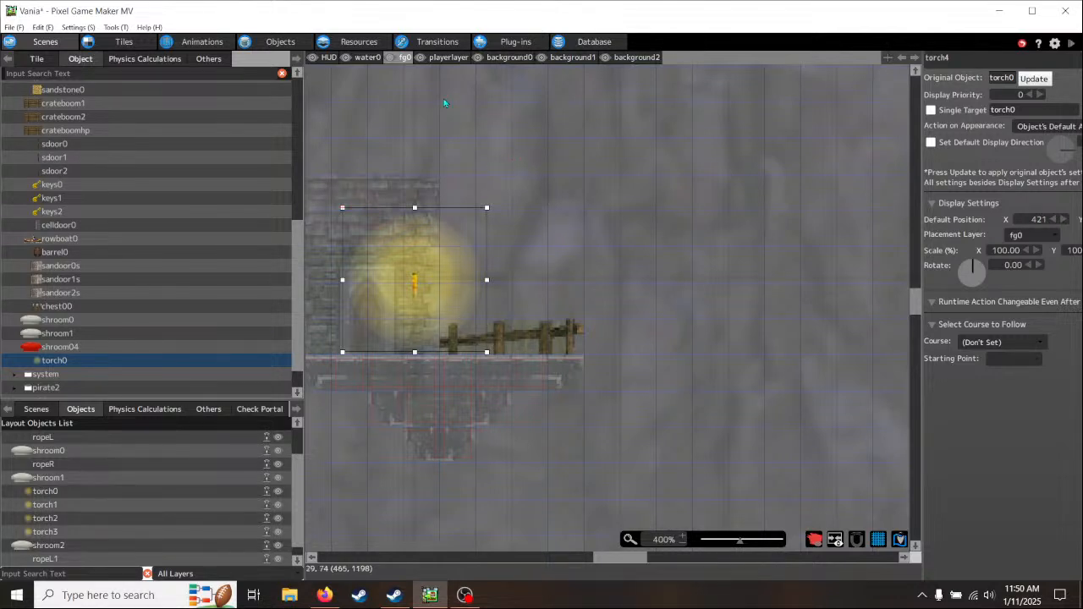
left_click(1073, 46)
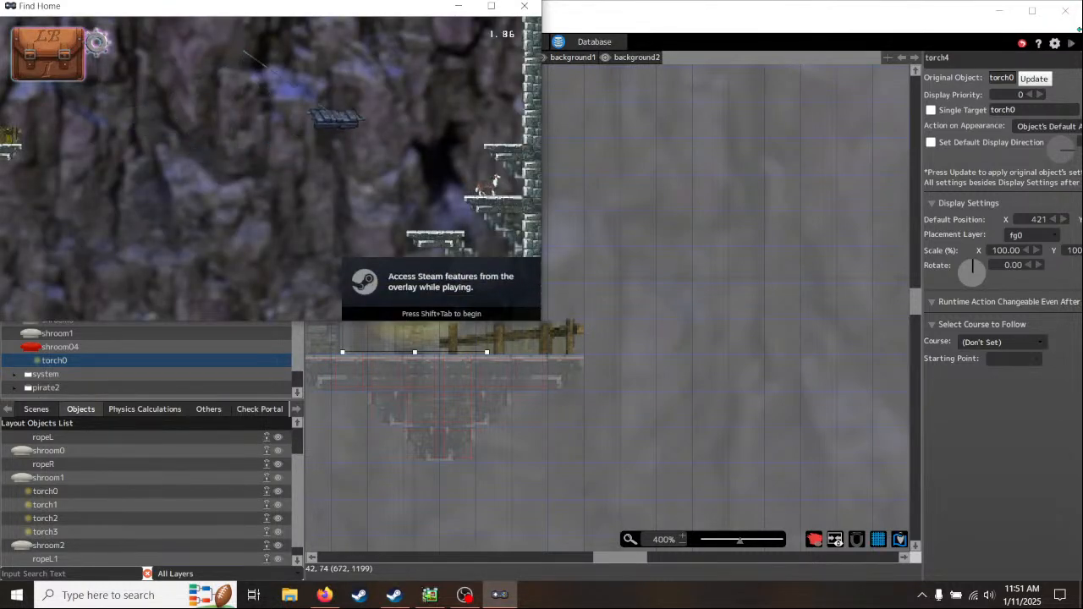
left_click(491, 6)
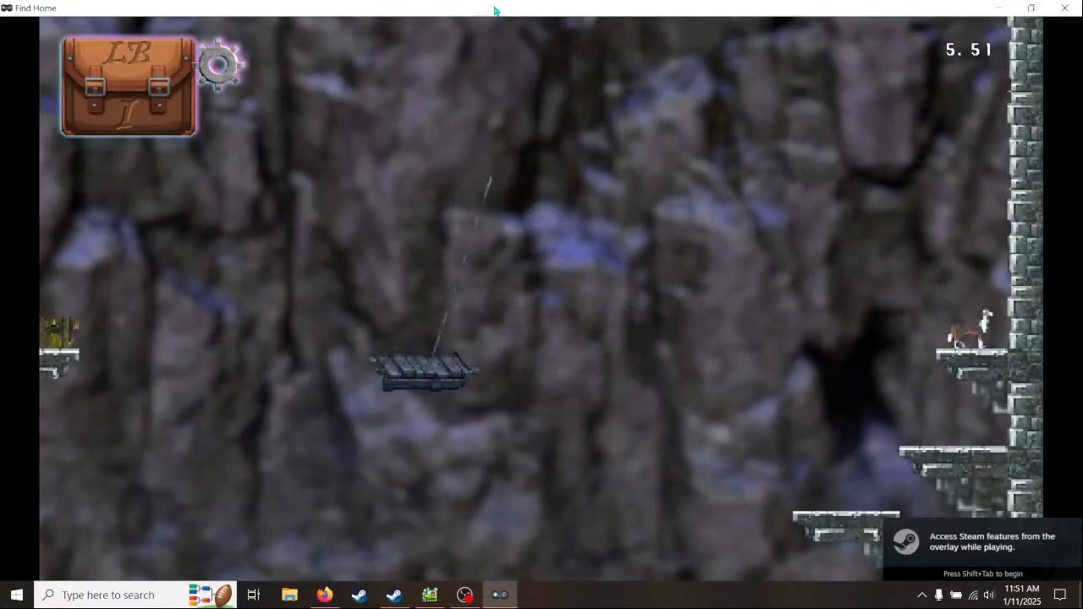
key("Left")
key("Left")
key("space")
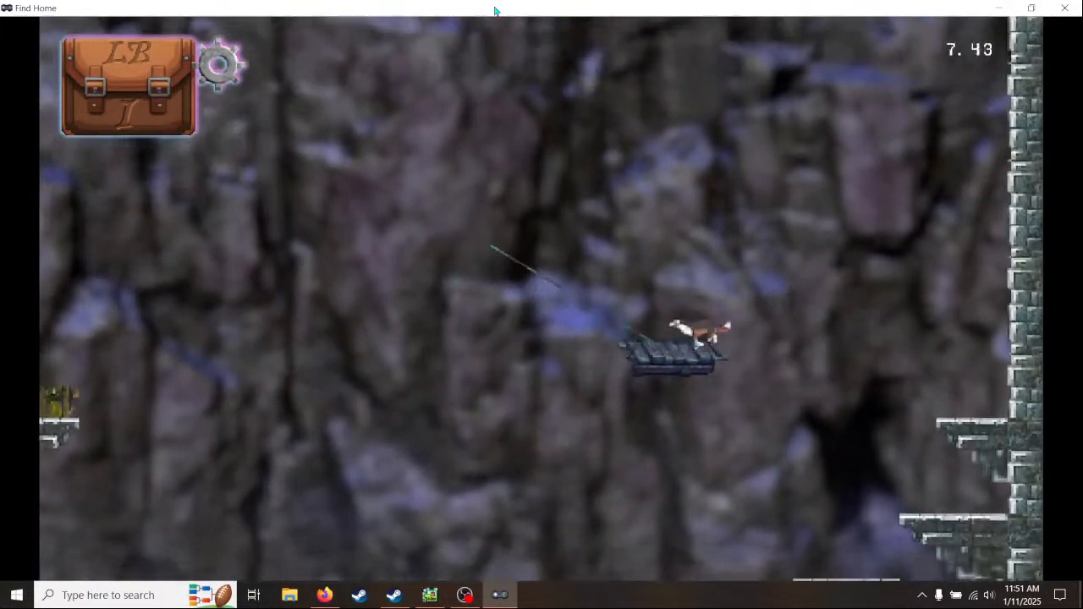
key("Left")
key("Left")
key("space")
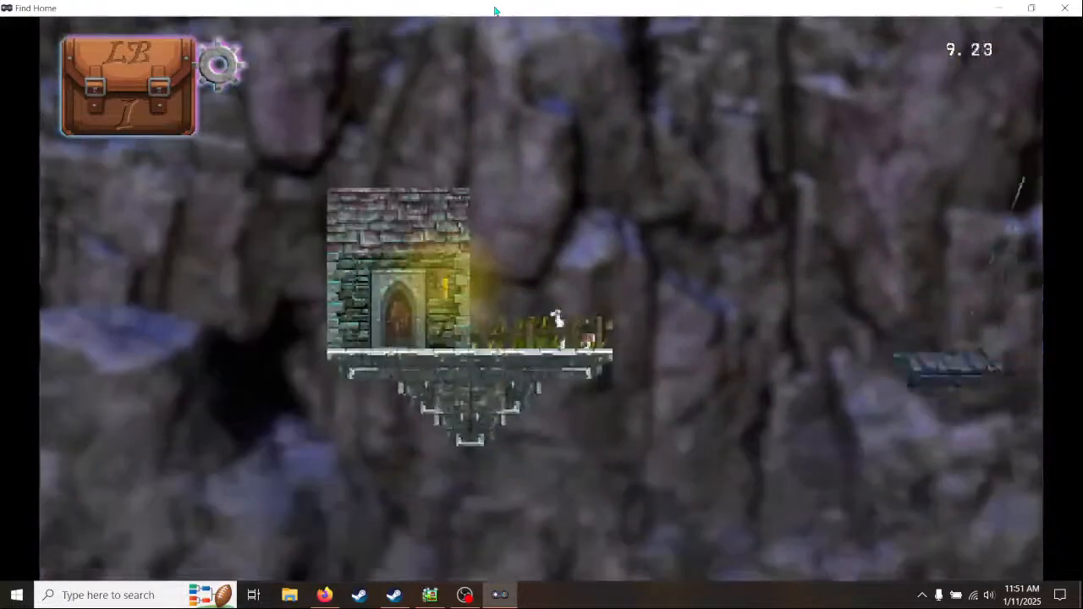
key("Left")
key("Right")
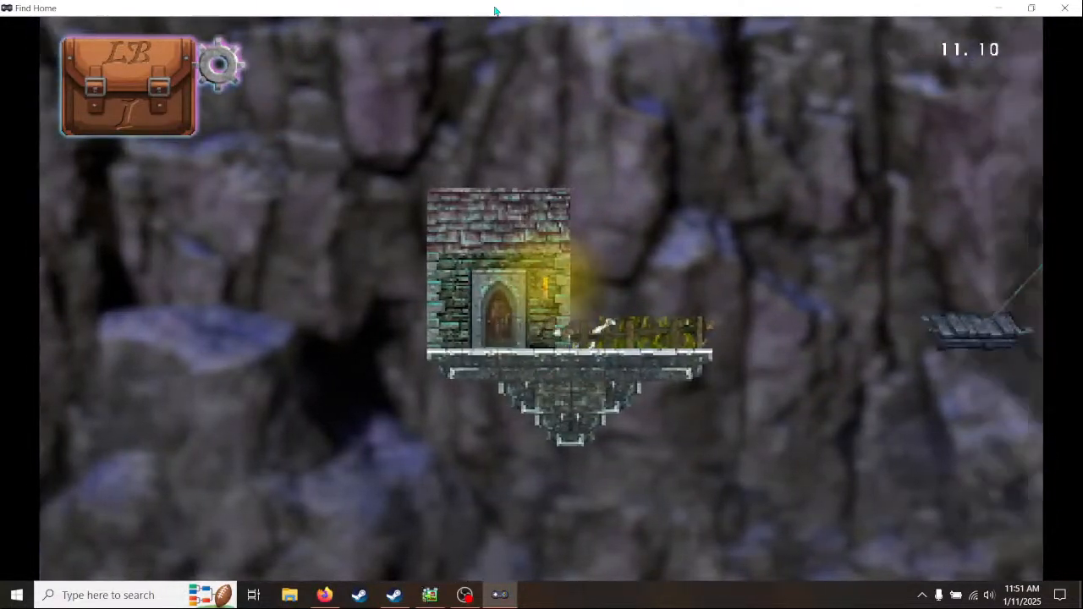
key("Left")
key("Left")
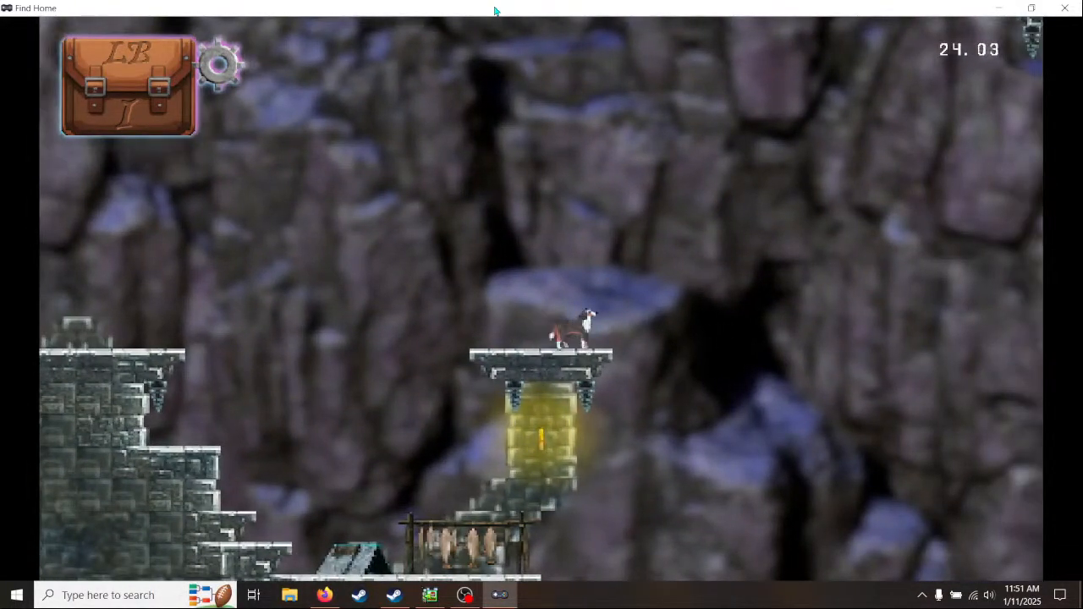
- Play on from the torch-lit pillar across the brick supports toward the mushroom ledges, and end the test play
key("space")
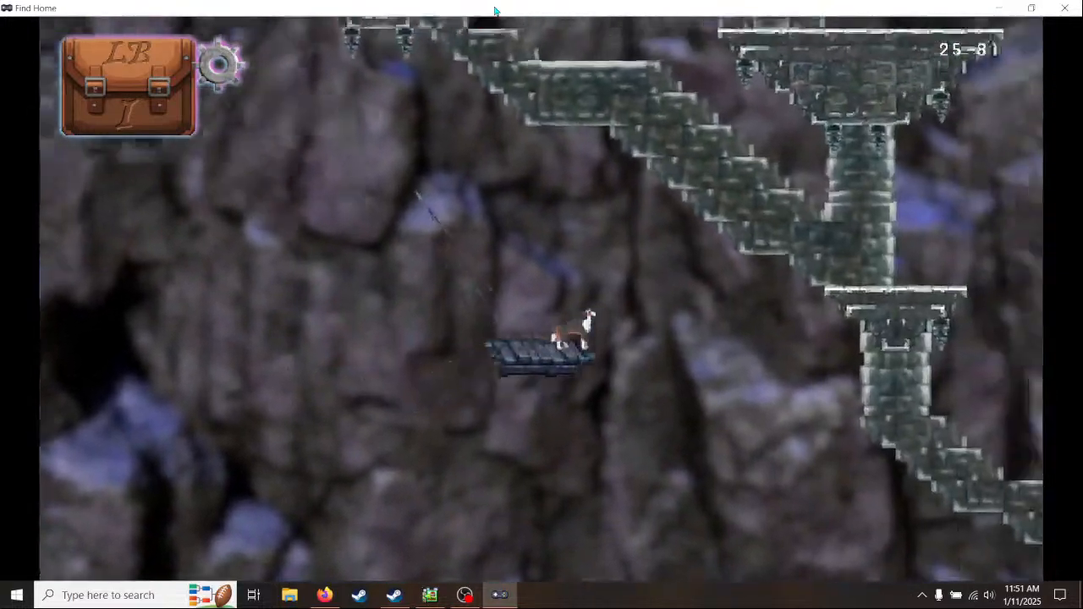
key("space")
key("space")
key("space")
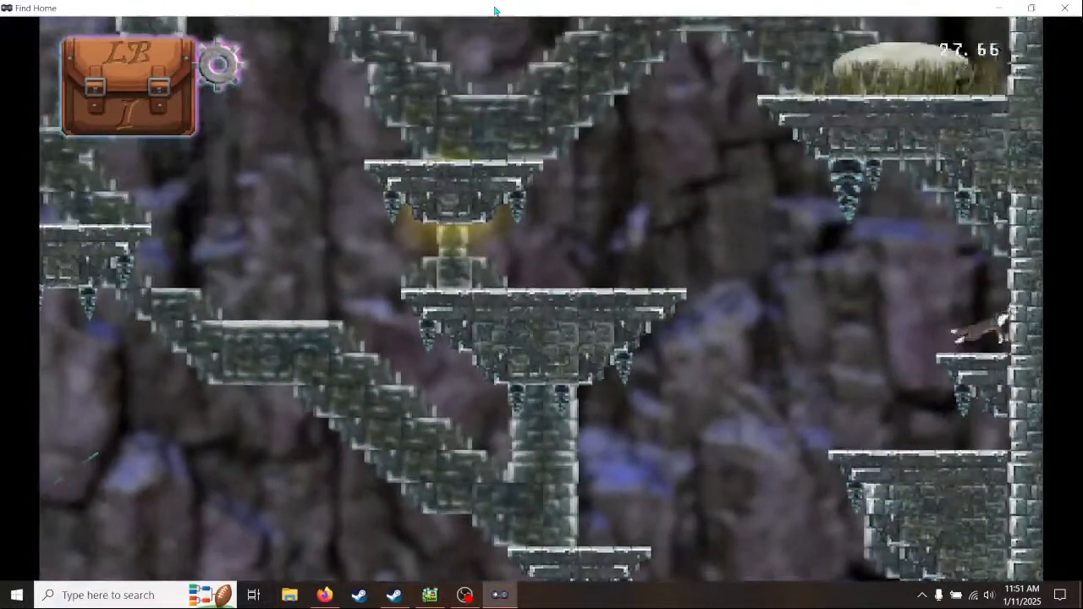
key("a")
key("space")
key("space")
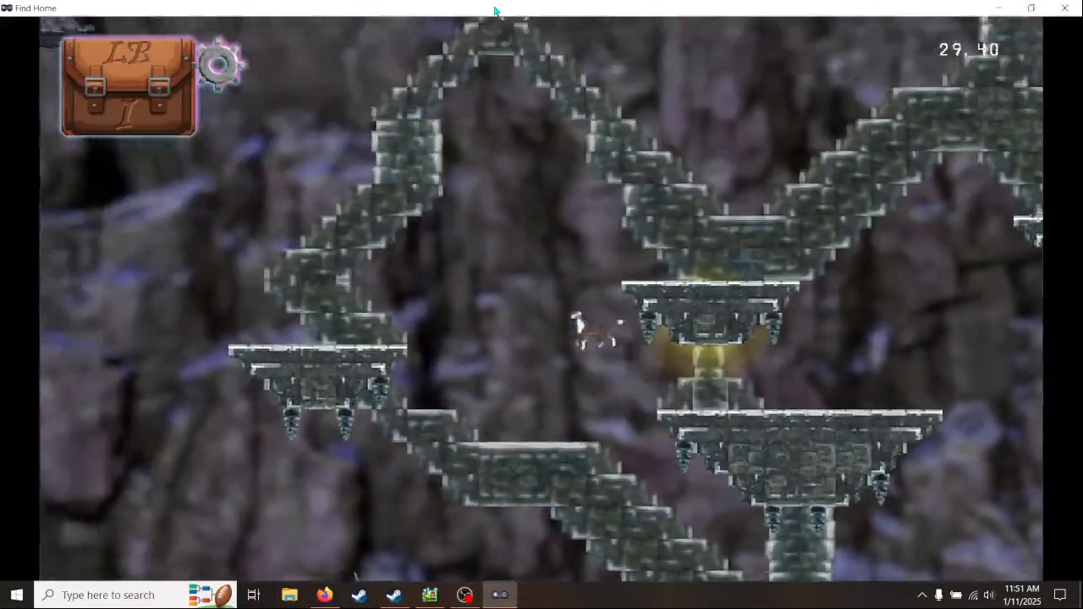
key("d")
key("space")
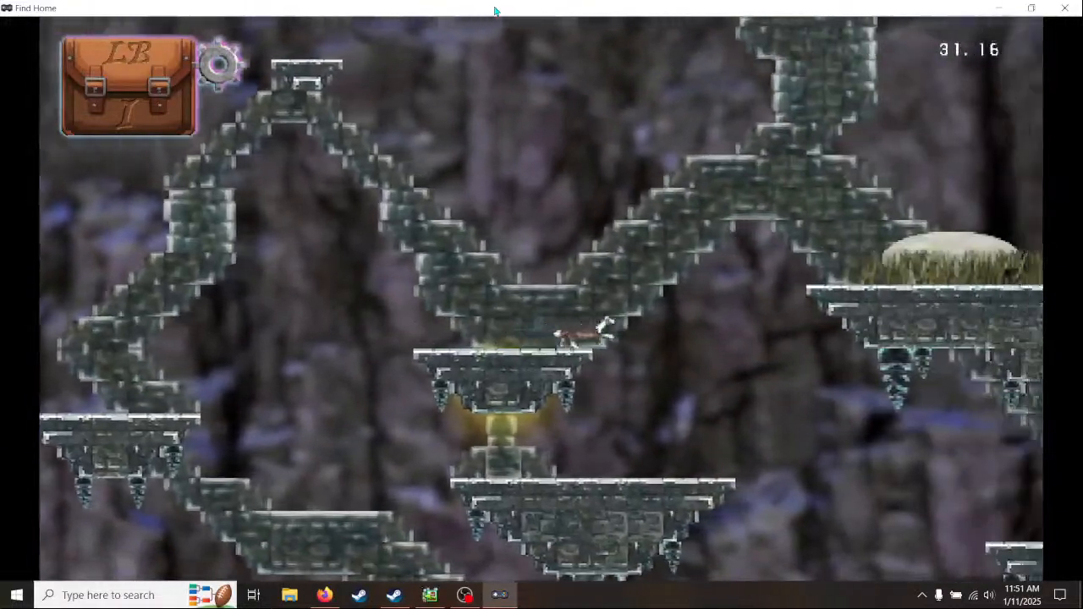
key("space")
key("a")
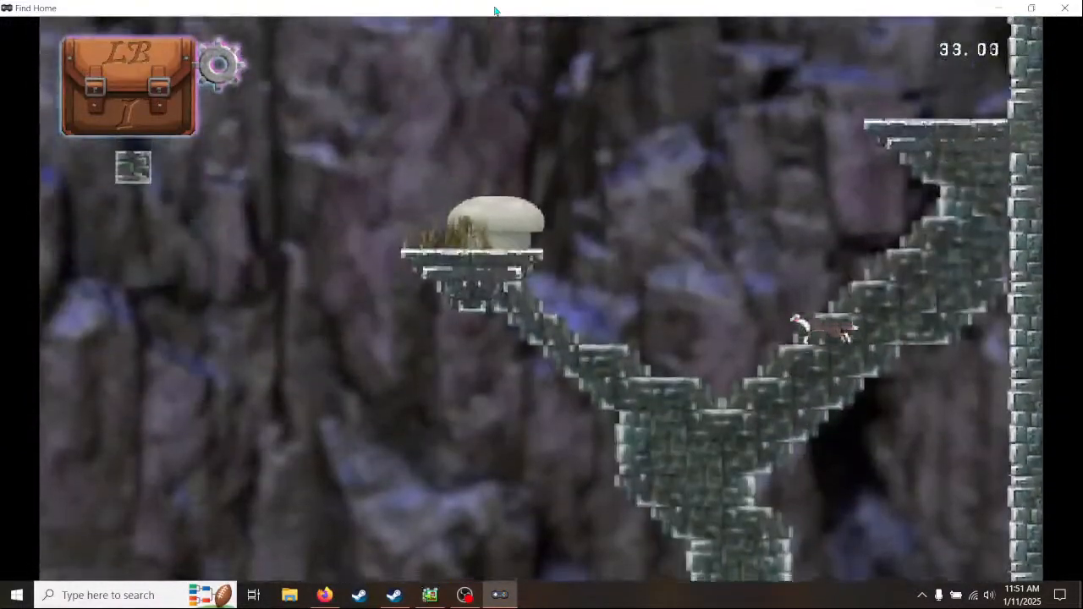
key("d")
key("a")
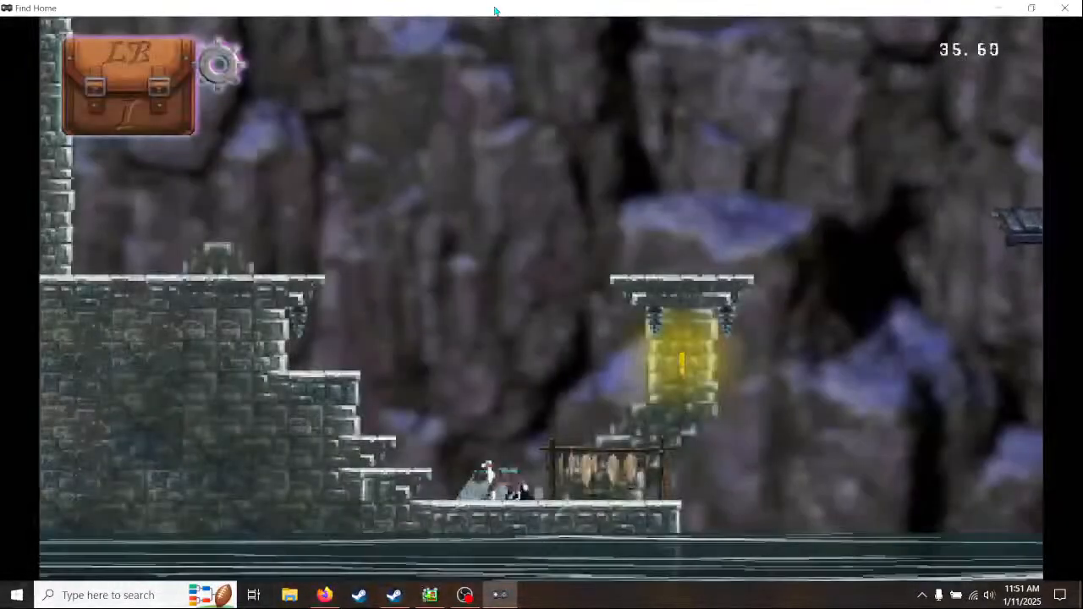
left_click(1065, 7)
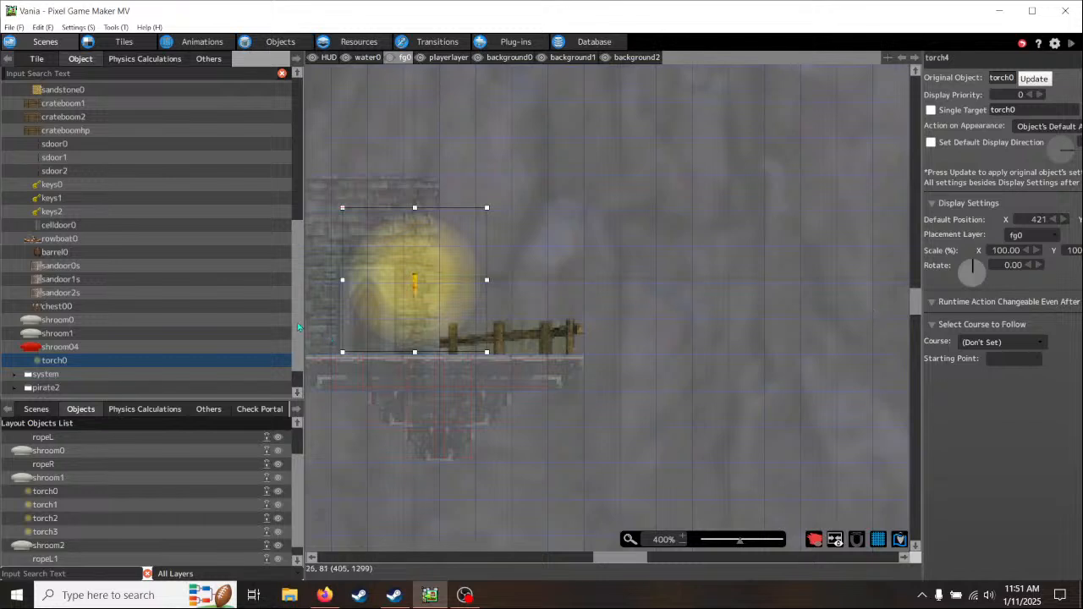
- Look over the cliff area around and below the stone building's ledge at 100% zoom
scroll(298, 361, "down", 1)
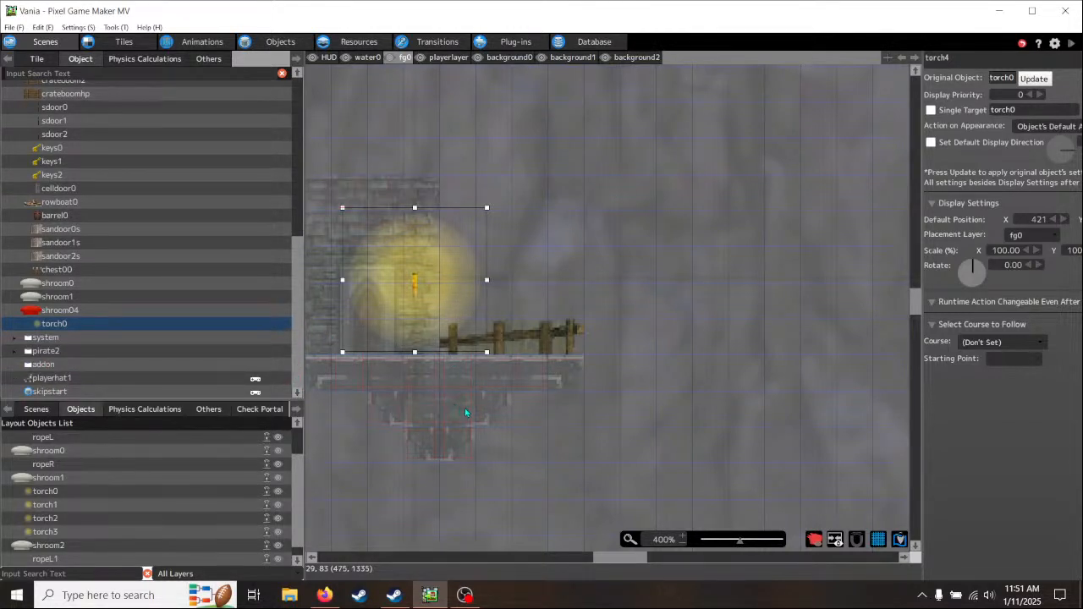
scroll(464, 408, "down", 5)
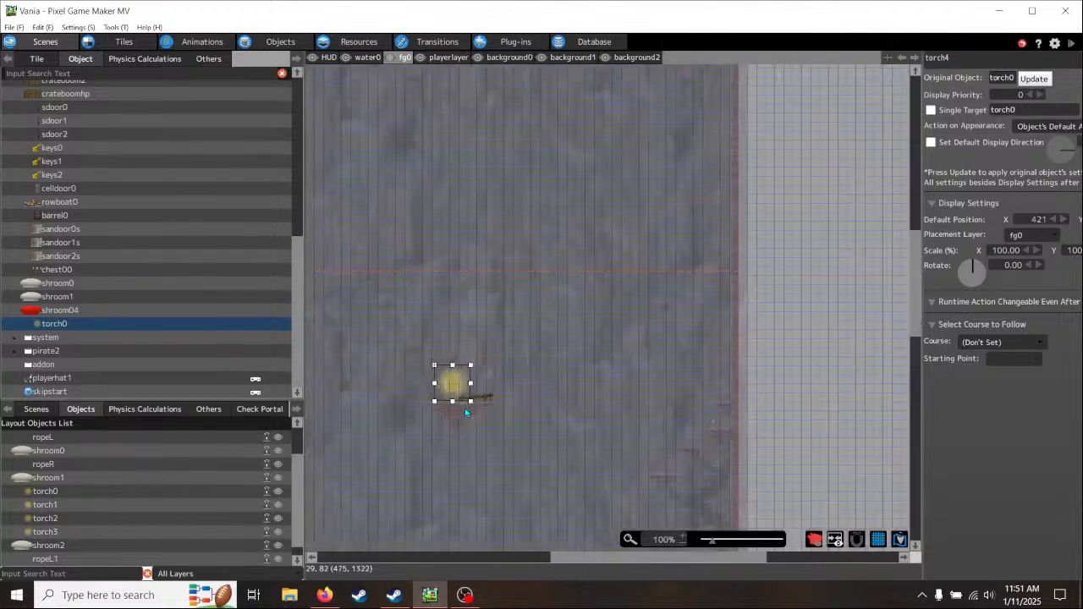
middle_click_drag(477, 456, 628, 413)
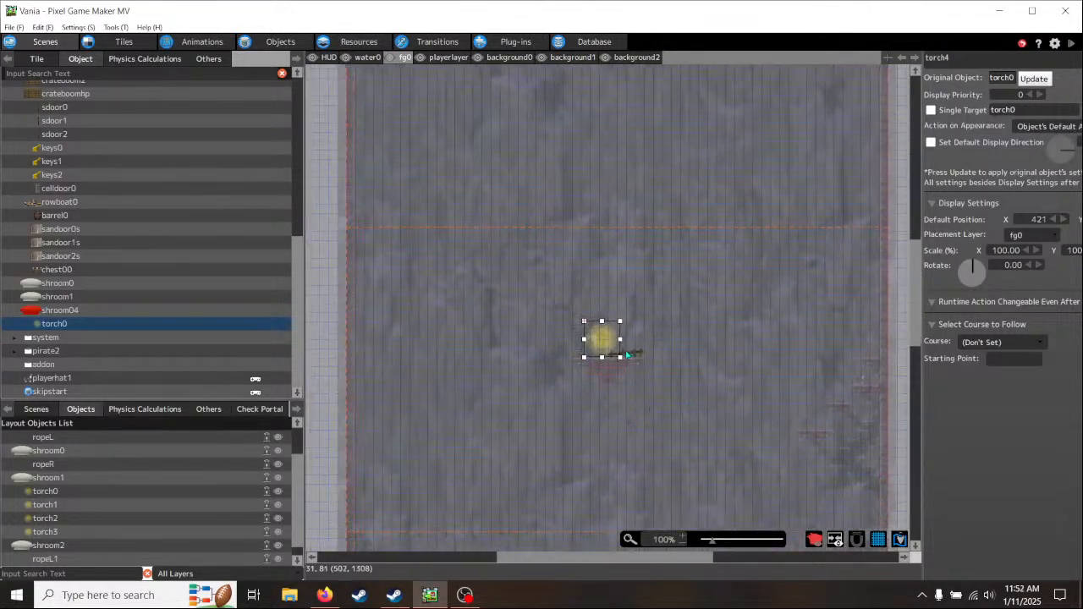
middle_click_drag(645, 455, 581, 283)
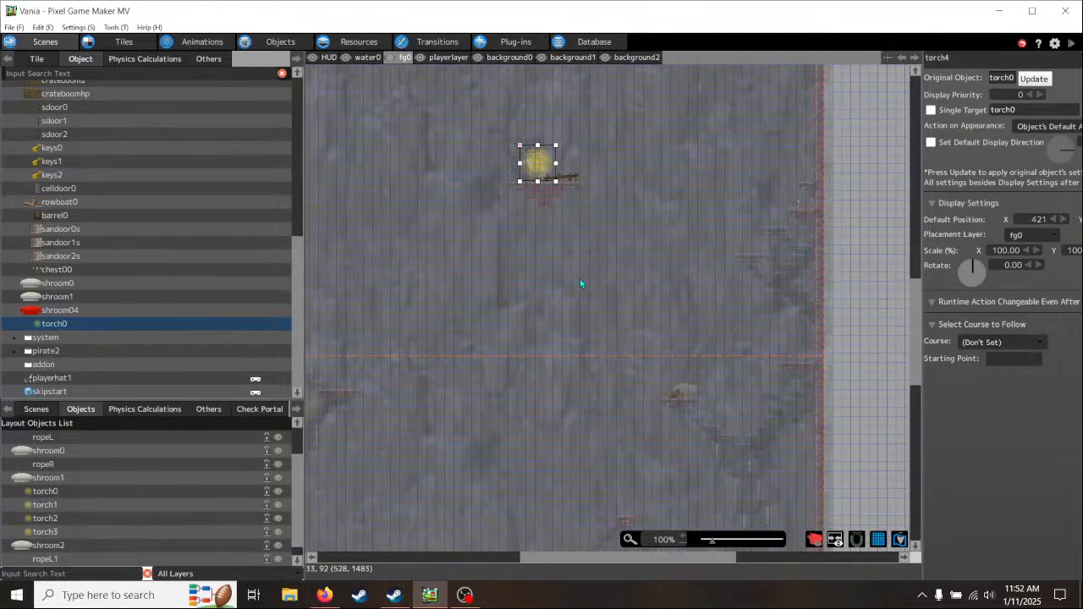
scroll(581, 283, "up", 3)
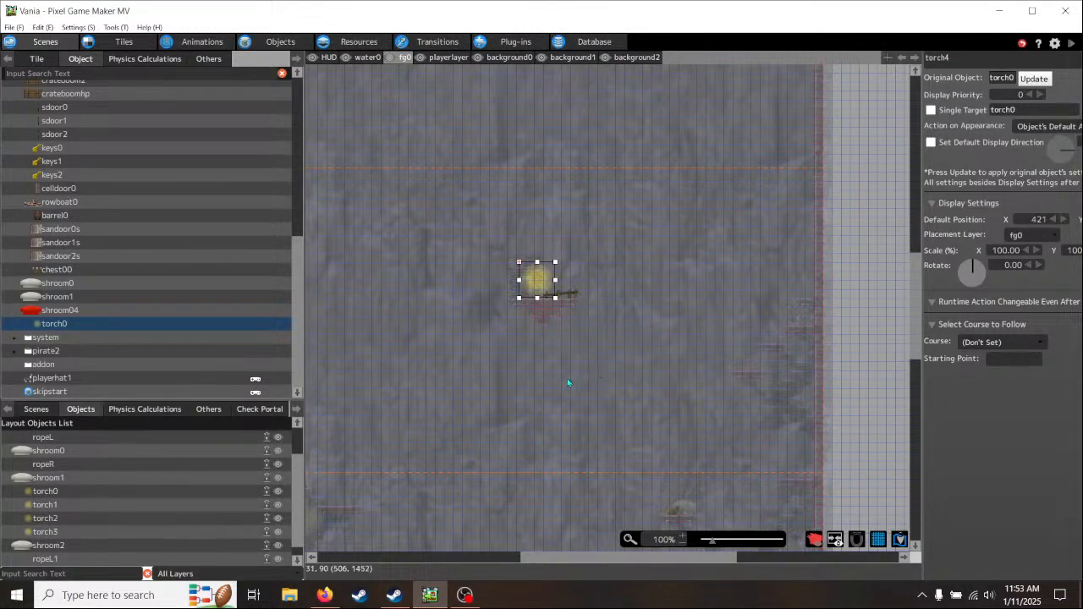
middle_click_drag(567, 378, 603, 359)
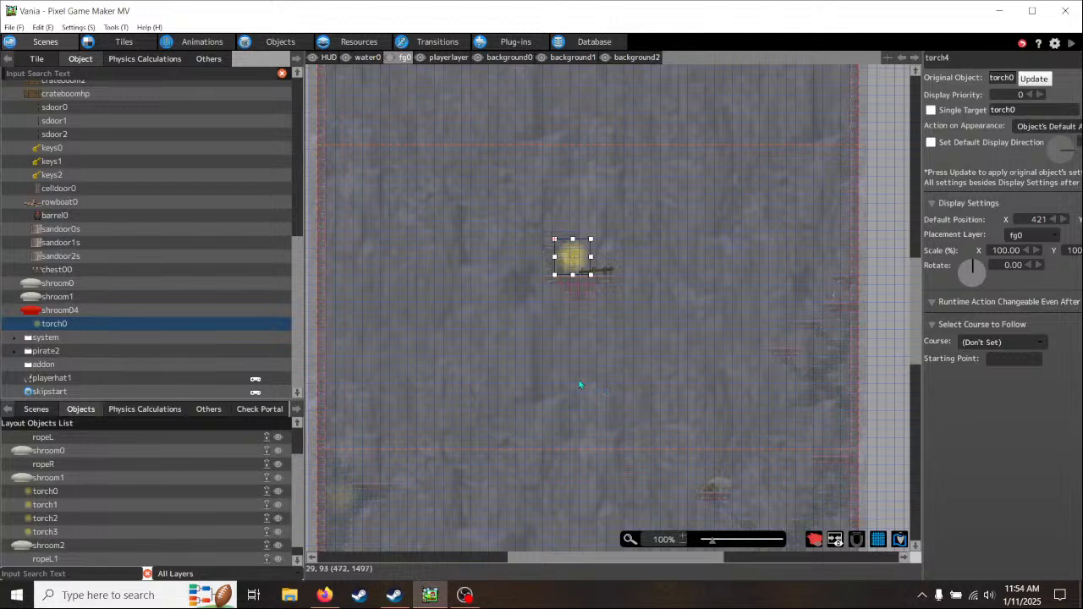
middle_click_drag(571, 384, 585, 387)
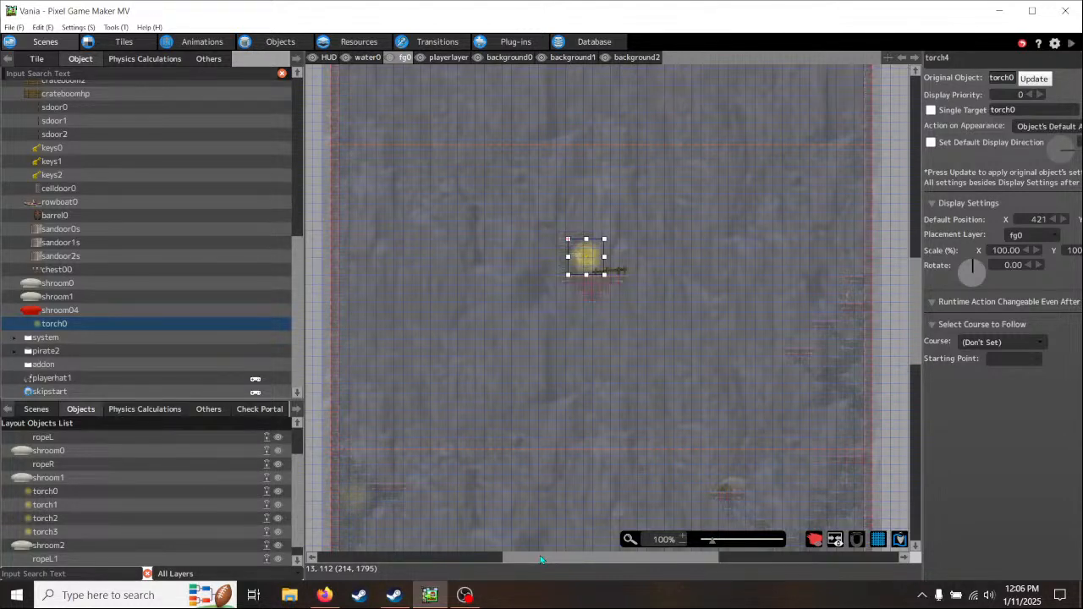
left_click(464, 595)
left_click(465, 595)
middle_click_drag(662, 403, 657, 463)
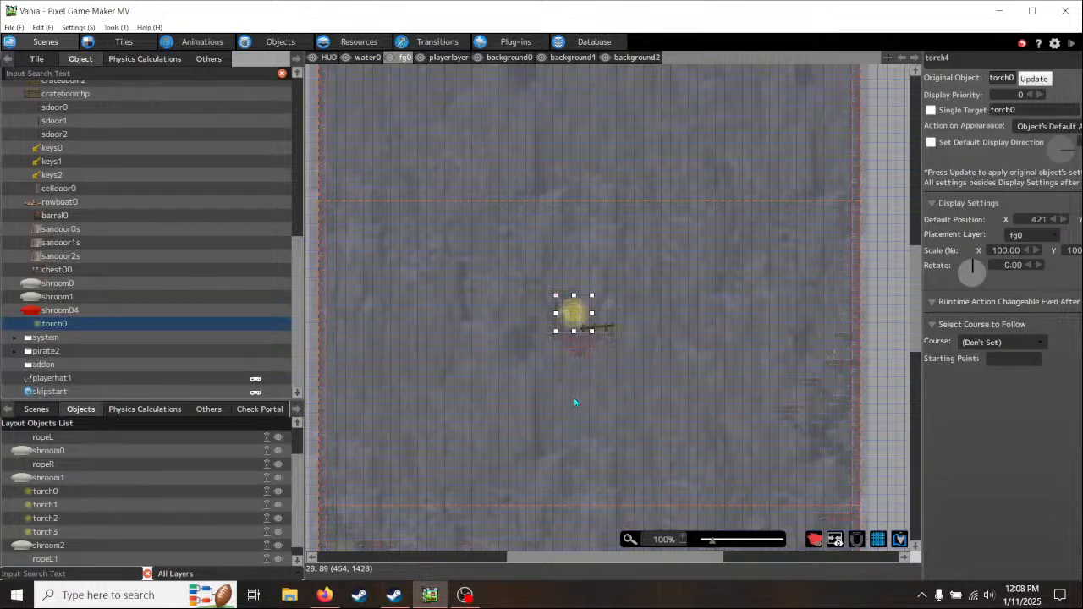
scroll(575, 402, "up", 2, "ctrl")
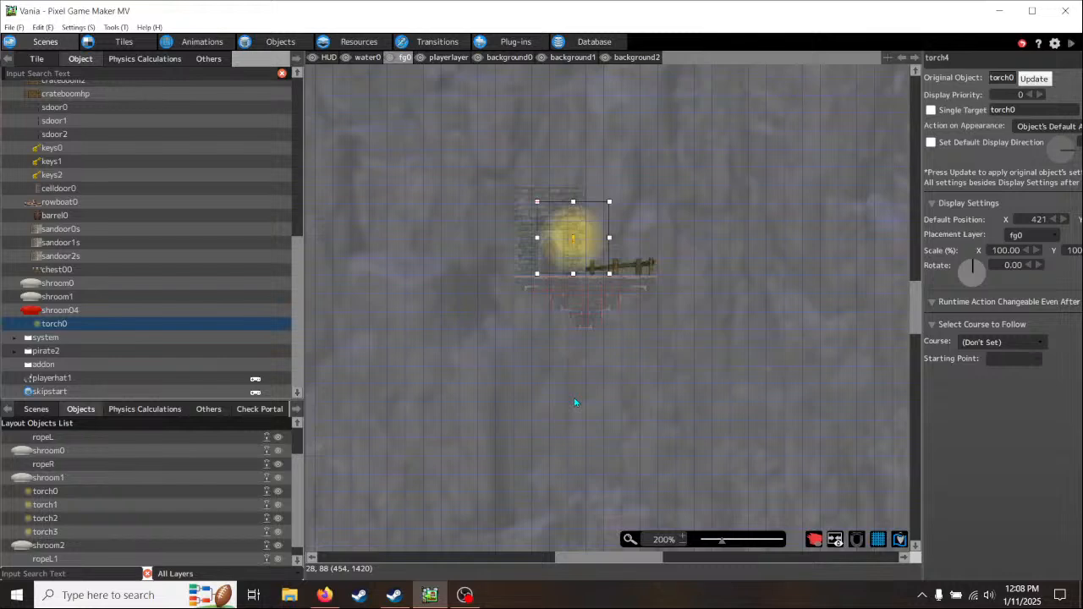
middle_click_drag(551, 408, 791, 387)
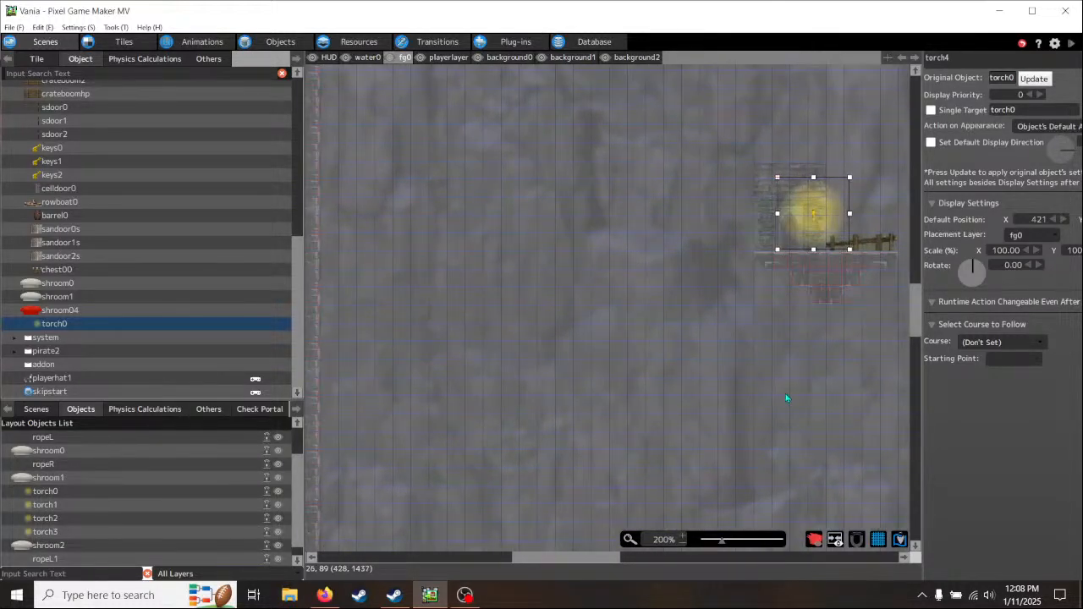
scroll(781, 393, "down", 3)
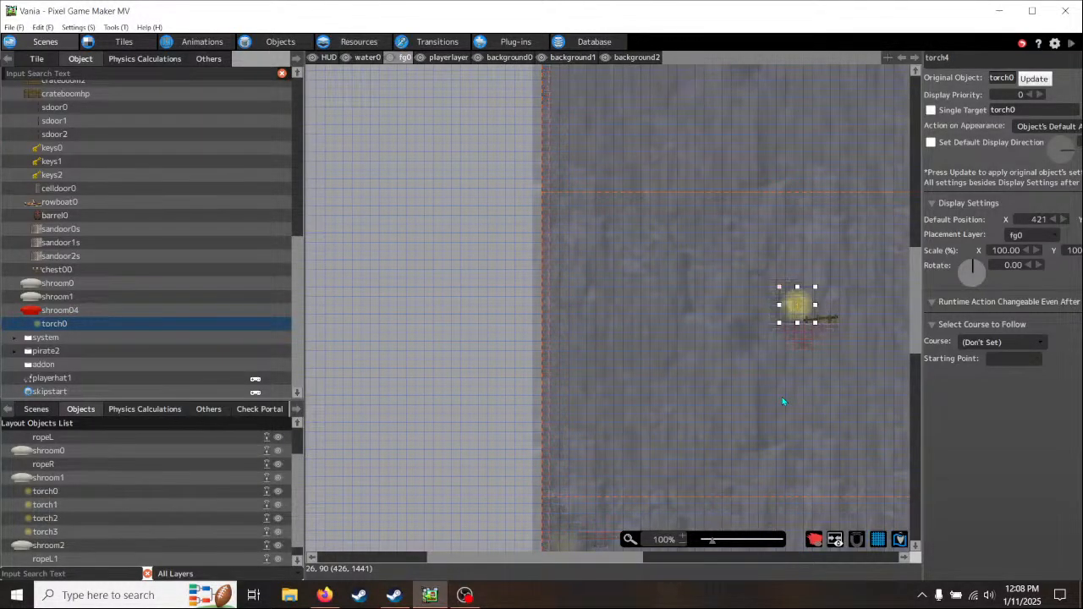
middle_click_drag(811, 399, 605, 397)
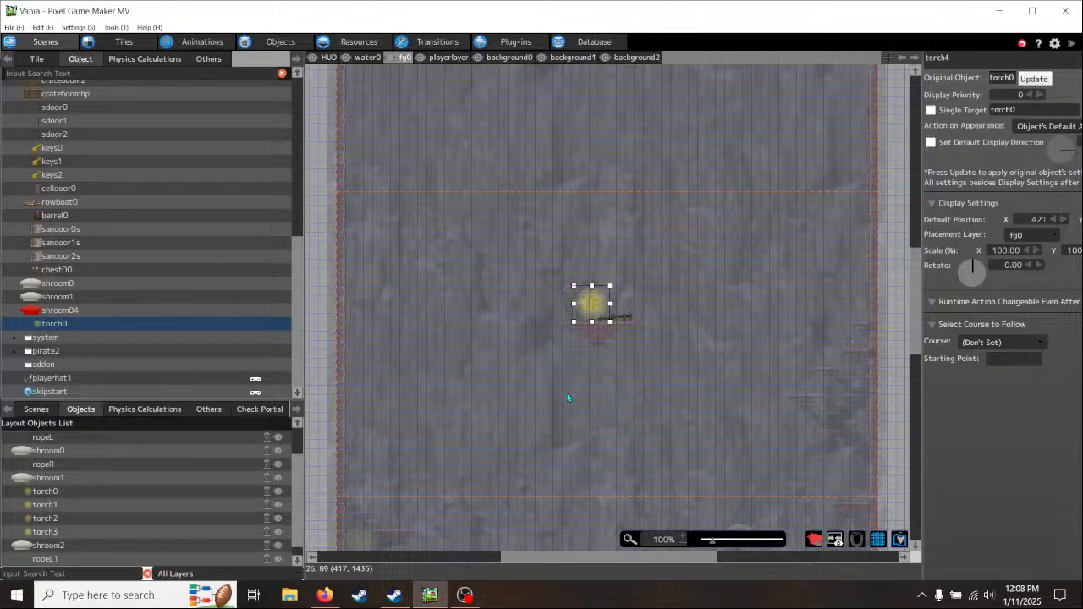
middle_click_drag(555, 397, 572, 383)
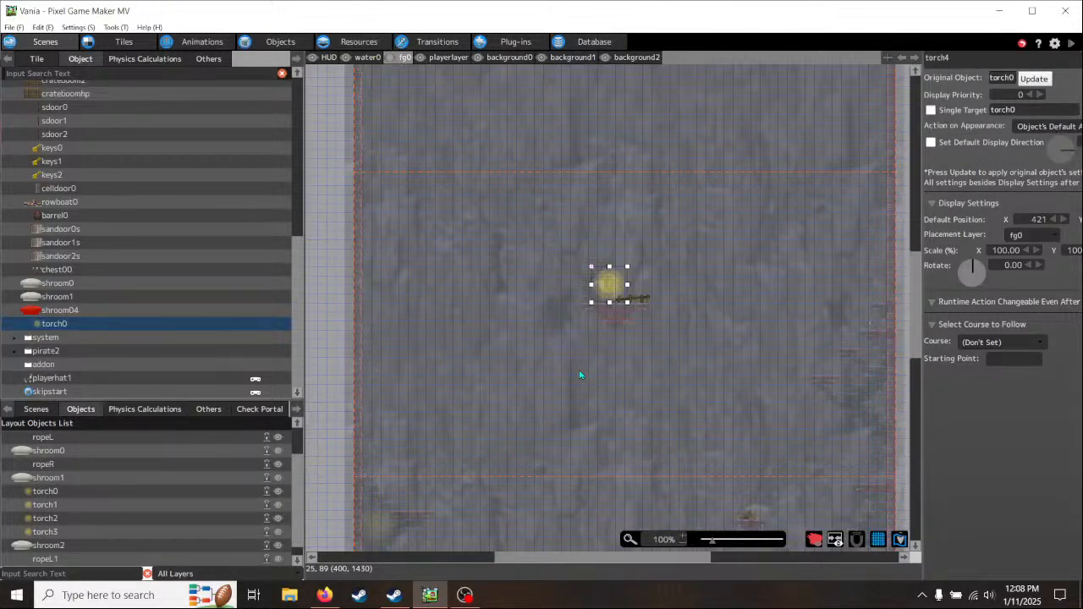
scroll(581, 374, "up", 1)
scroll(581, 375, "up", 1, "ctrl")
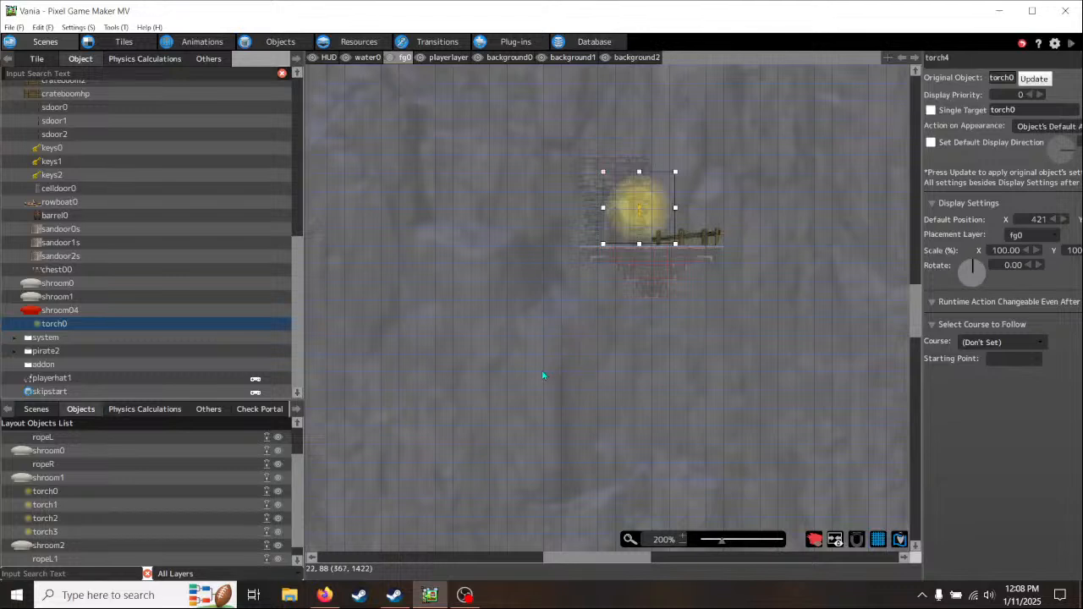
- On the playerlayer, paint a four-tile row of collision tiles as a floating platform left of the doorway ledge
left_click(447, 59)
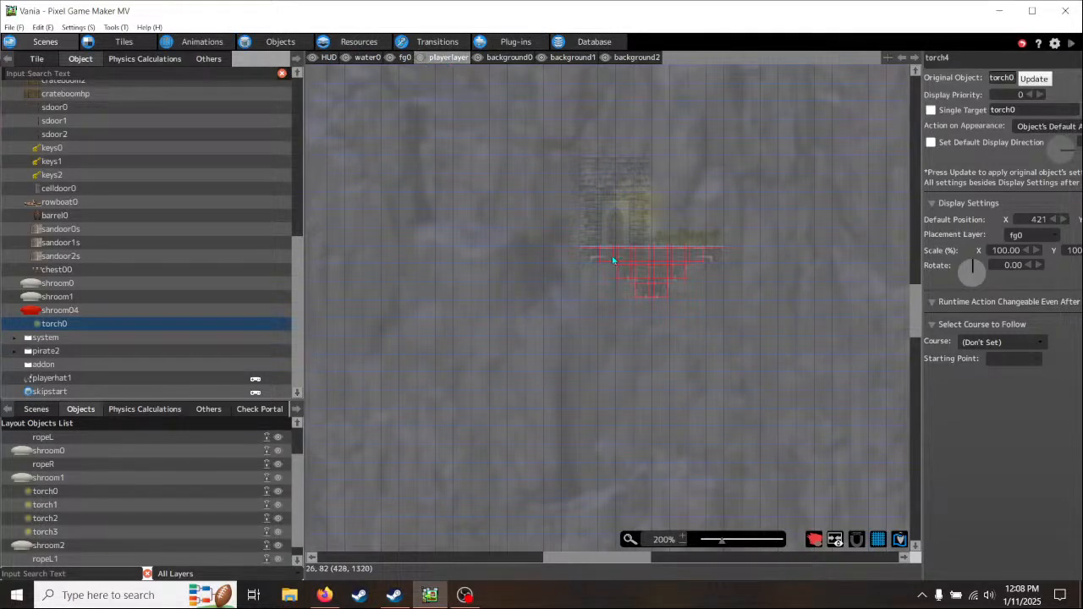
left_click(36, 59)
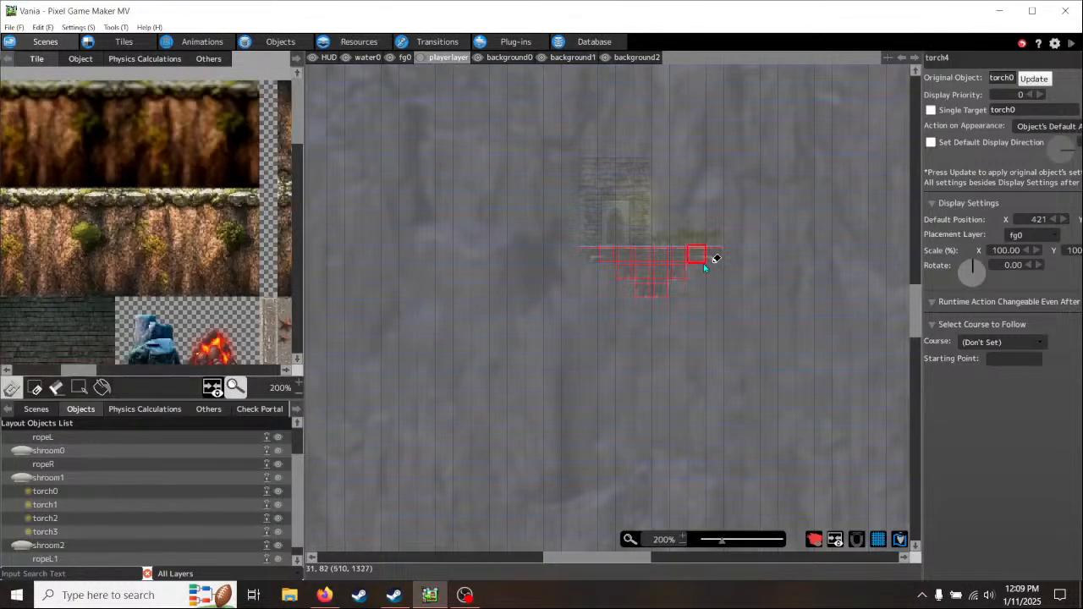
right_click(593, 259)
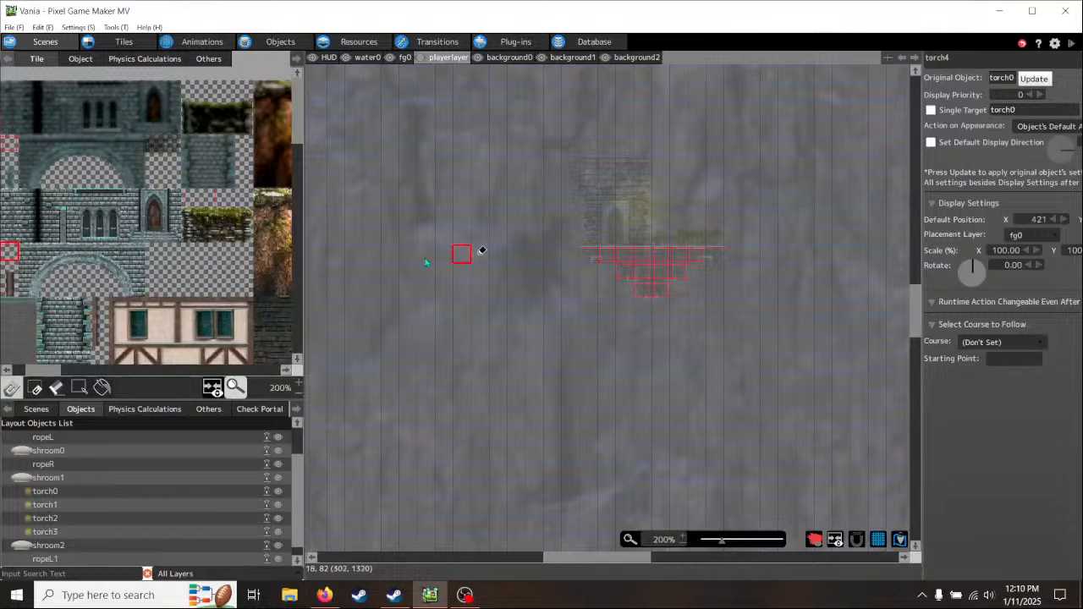
middle_click_drag(505, 283, 480, 272)
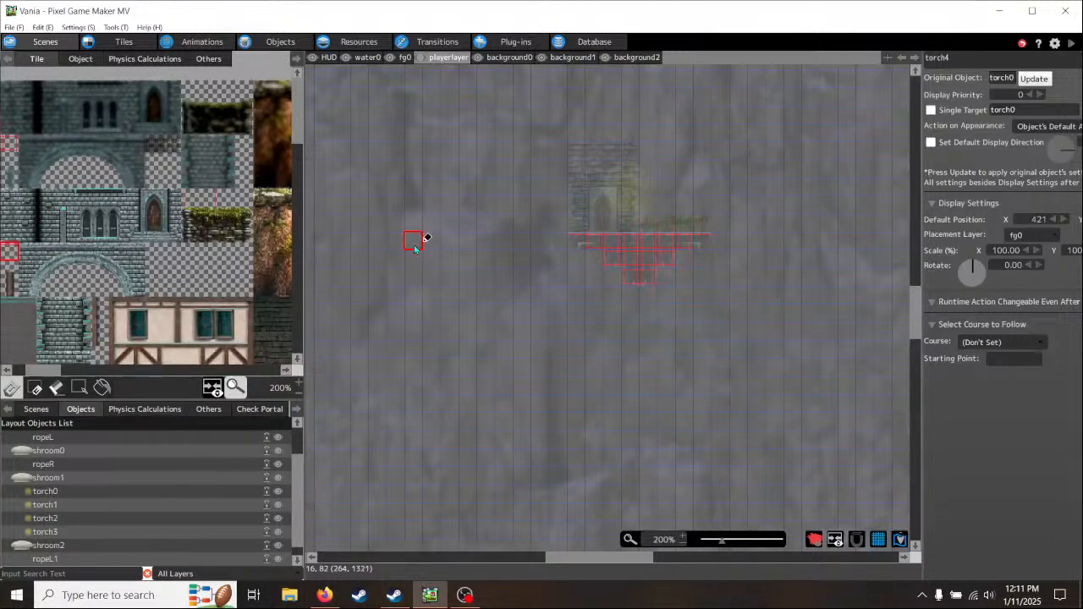
left_click(378, 278)
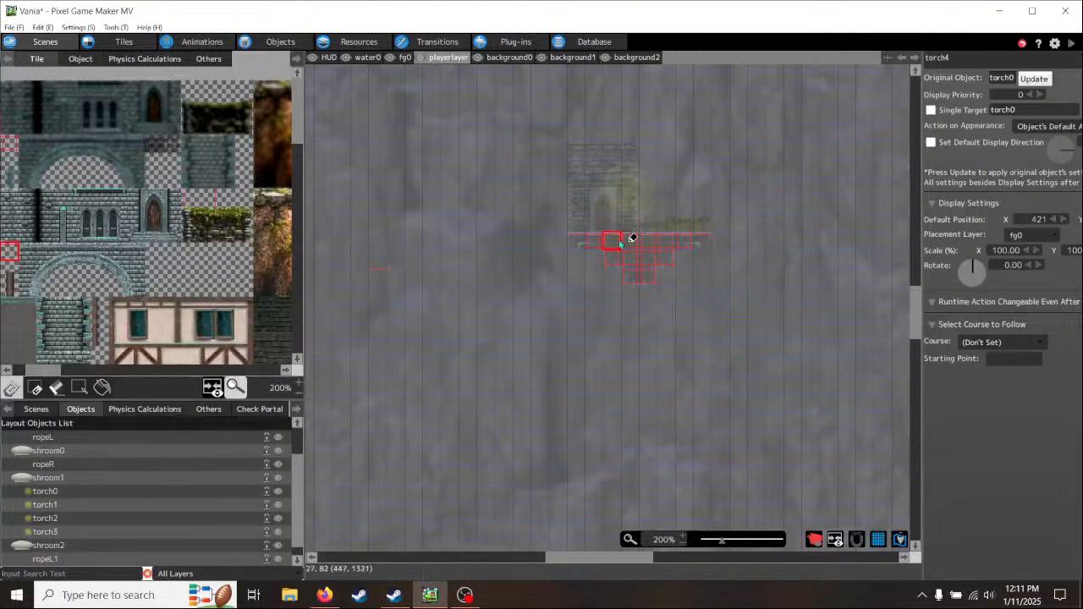
middle_click_drag(496, 346, 717, 299)
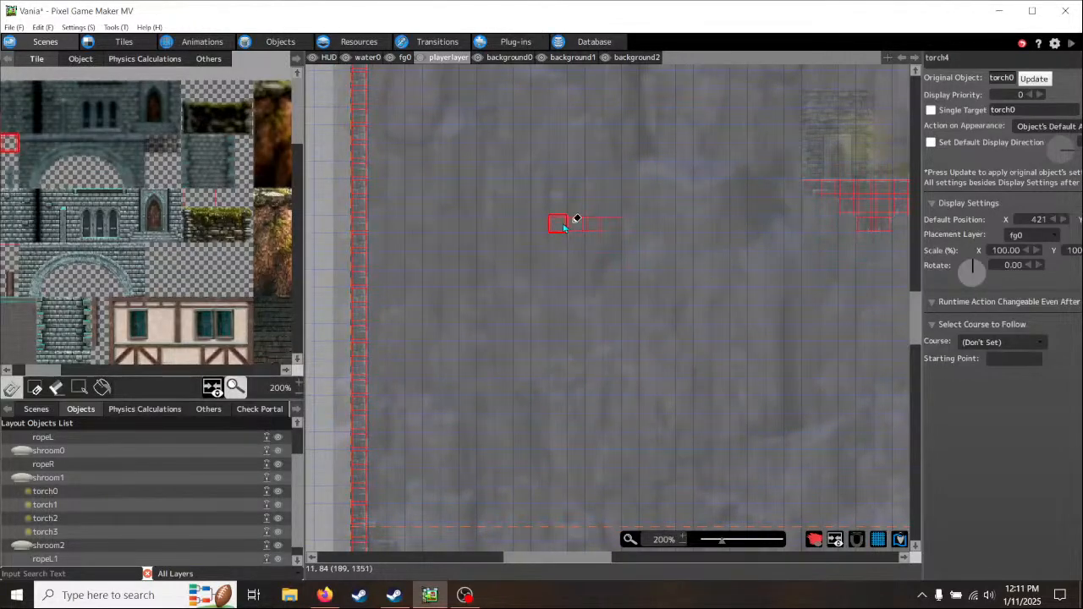
- Paint a second four-tile collision row extending from the shaft's left wall, level with the floating platform
mouse_move(697, 273)
middle_mouse_down()
mouse_move(563, 311)
mouse_move(685, 280)
middle_mouse_up()
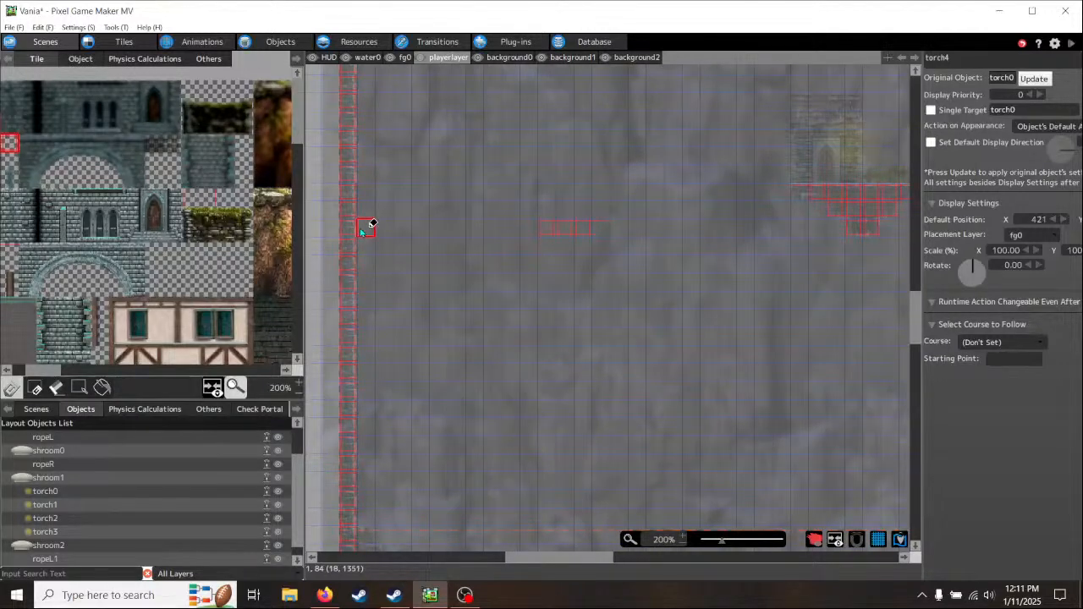
left_click(395, 219)
middle_click_drag(580, 308, 622, 435)
middle_click_drag(558, 178, 539, 201)
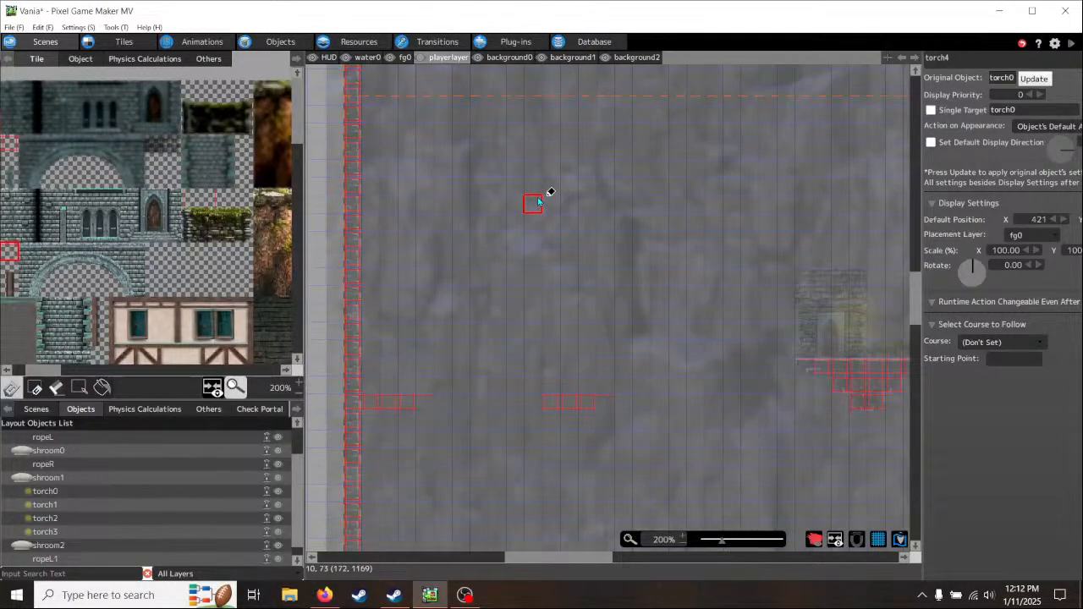
- Add a row of collision tiles along the top edge of the brick doorway structure
middle_click_drag(677, 261, 398, 225)
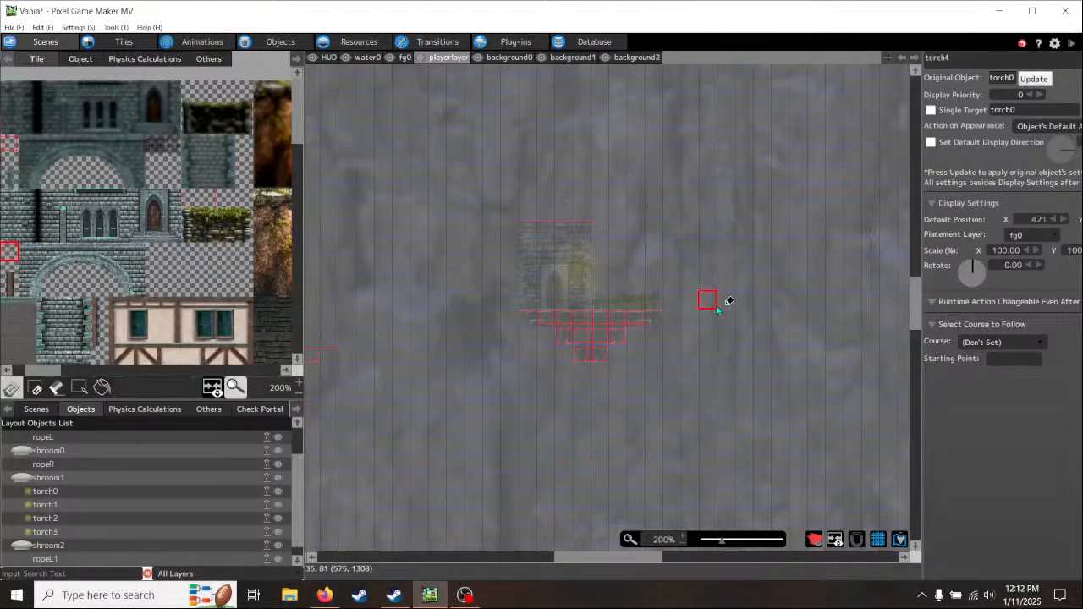
middle_click_drag(725, 302, 846, 225)
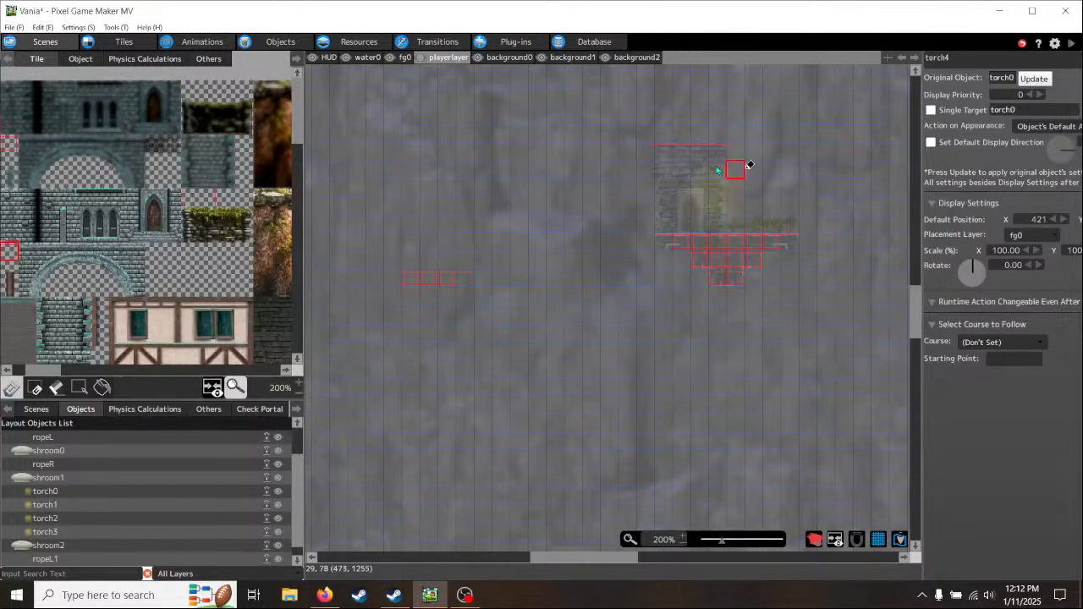
middle_click_drag(628, 442, 745, 378)
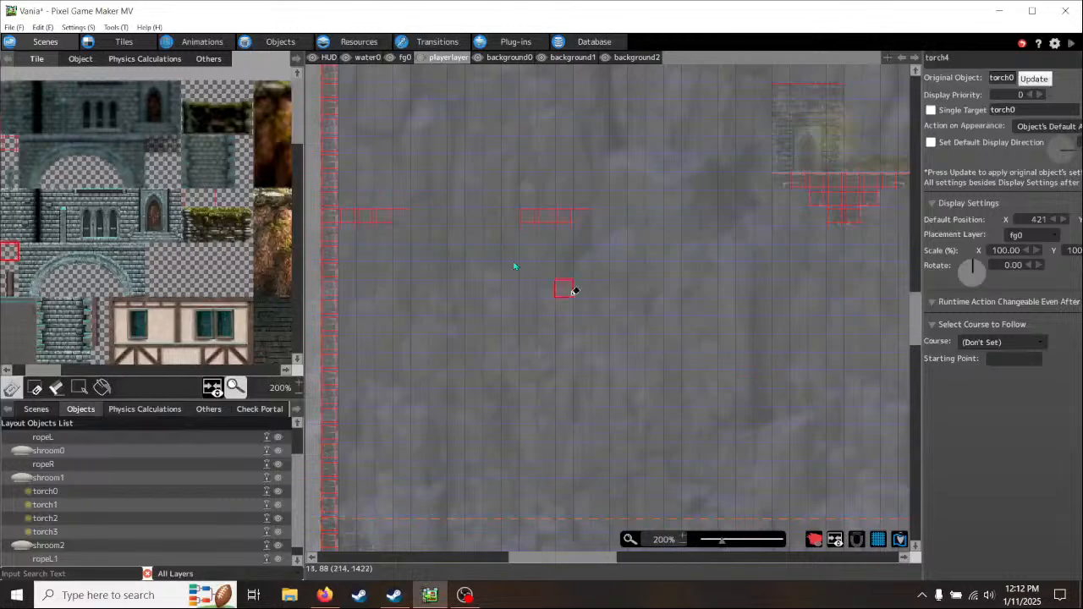
- Replace the collision tile at the left end of the floating platform
middle_click_drag(522, 254, 535, 359)
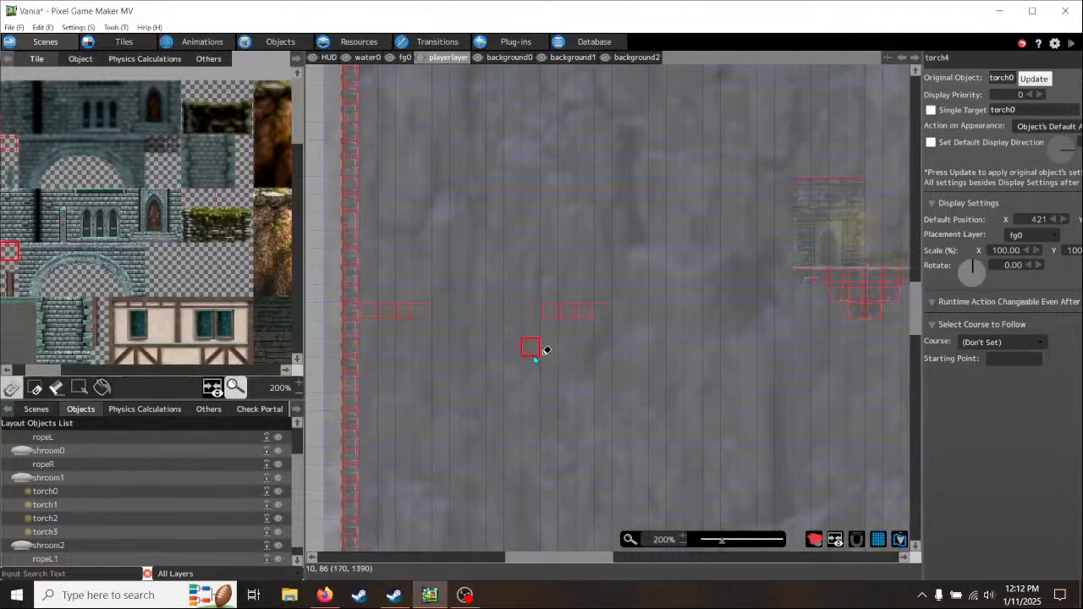
left_click(552, 313)
middle_click_drag(680, 389, 547, 379)
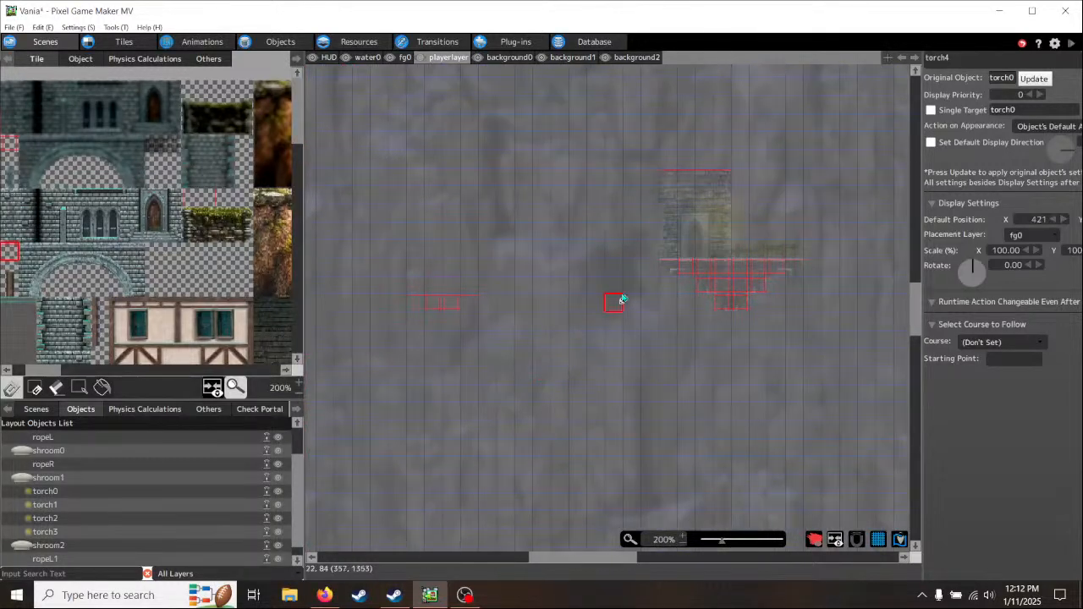
- On background0, build a four-tile stone ledge over the floating collision row from the ledge's left and right end tiles
left_click_drag(613, 267, 511, 60)
left_click(510, 58)
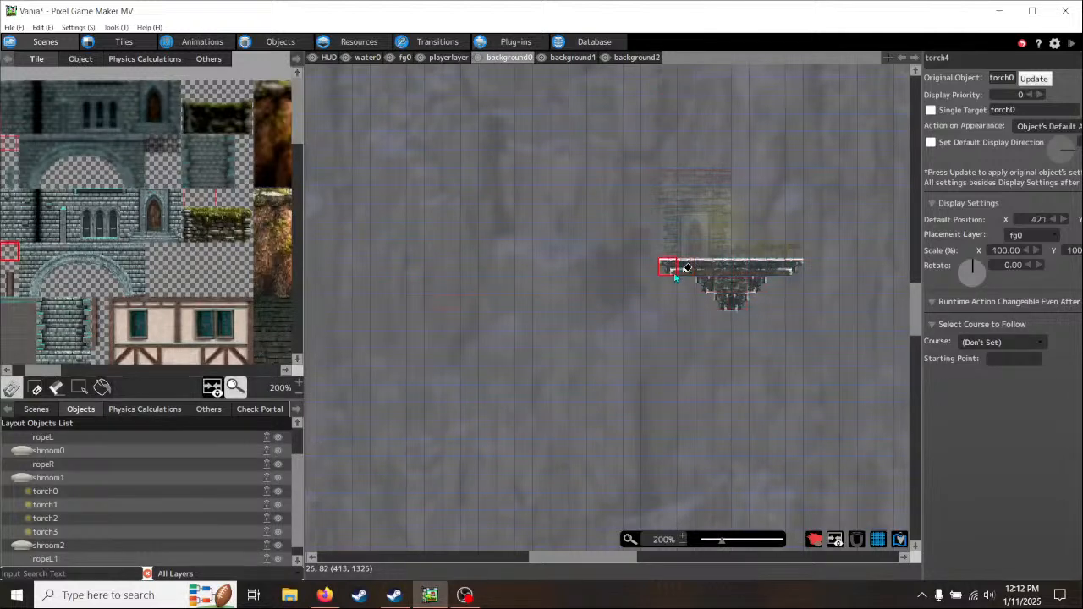
left_click_drag(226, 377, 248, 376)
scroll(224, 294, "down", 2)
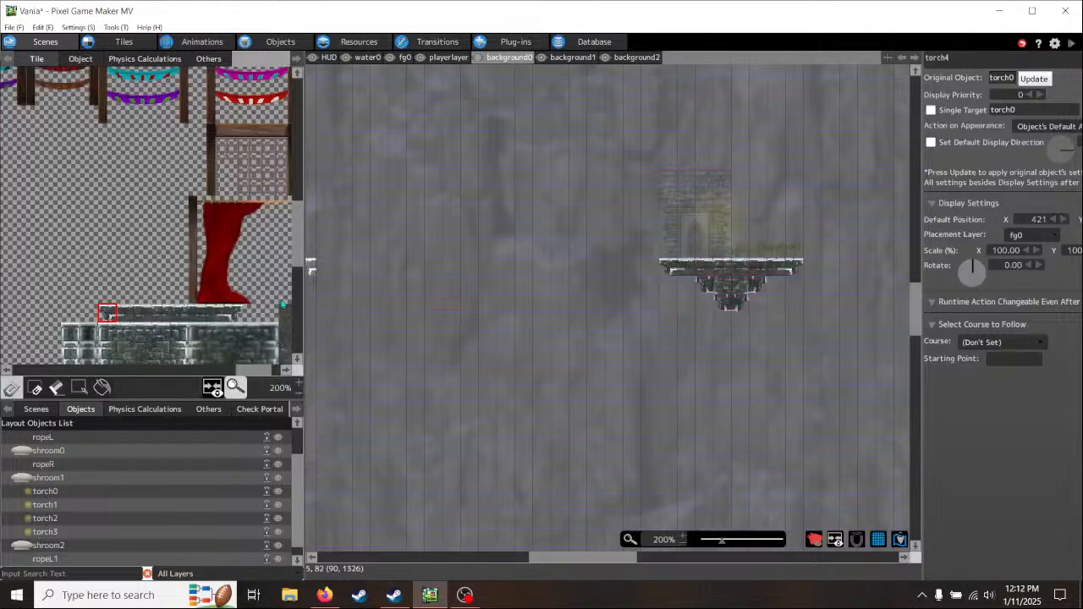
scroll(414, 316, "up", 2)
left_click(414, 315)
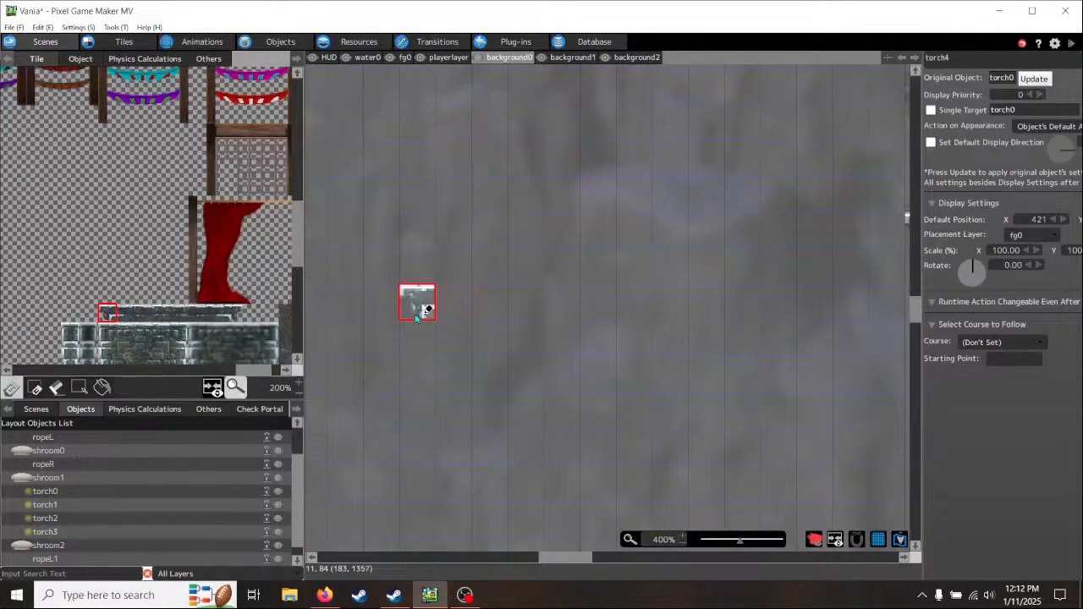
left_click_drag(415, 317, 344, 315)
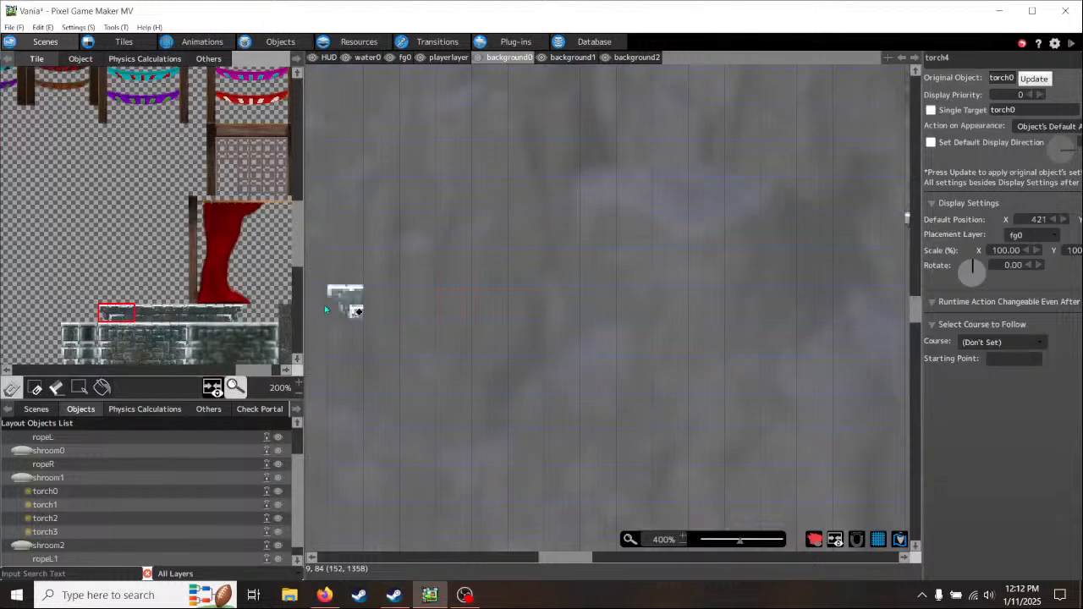
left_click(408, 313)
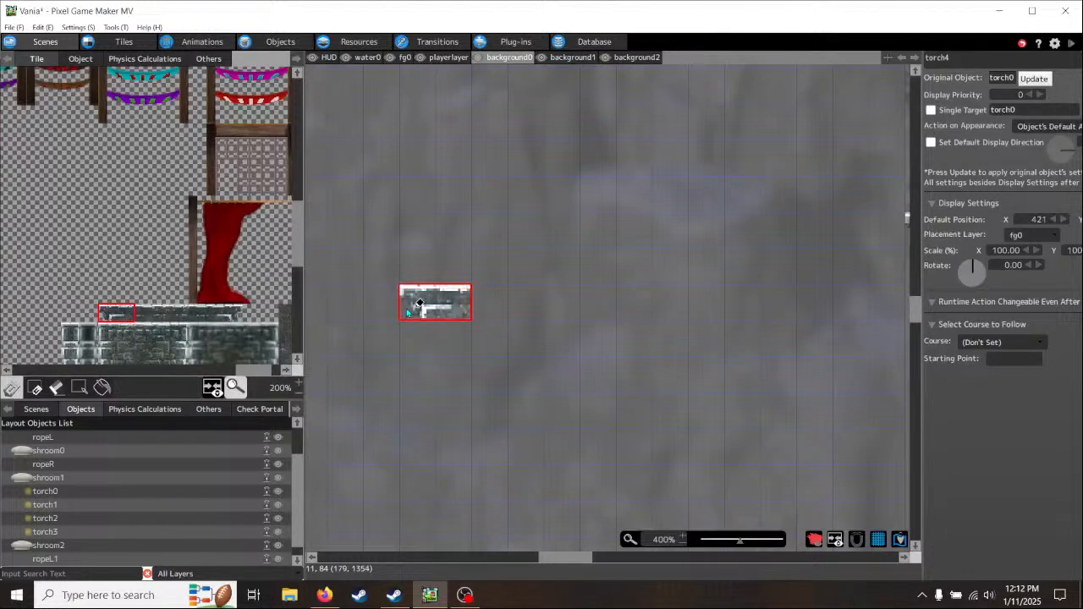
left_click(326, 313)
left_click(227, 317)
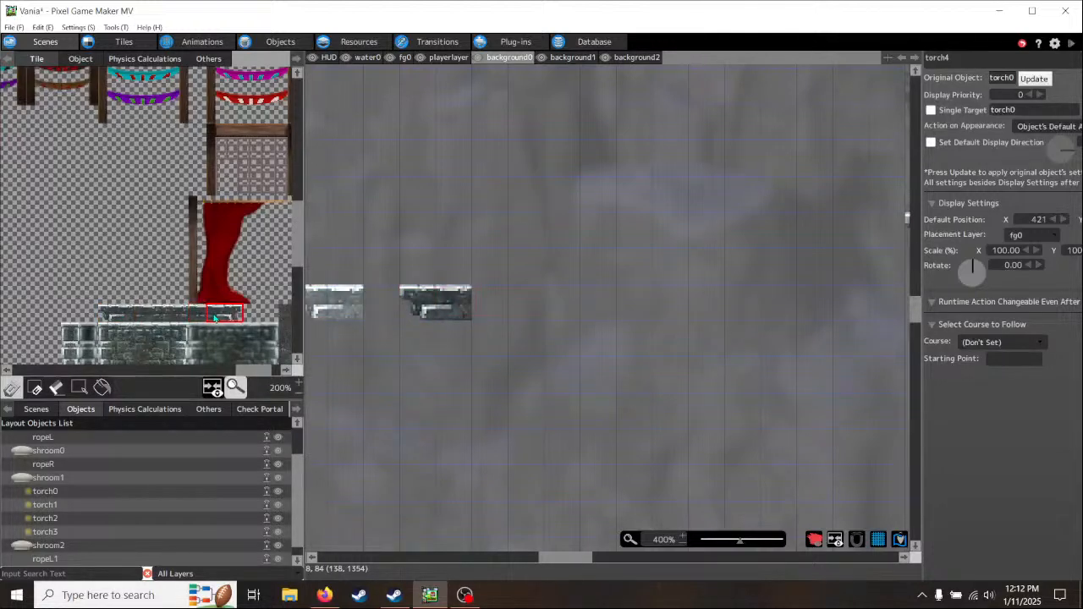
left_click(488, 298)
- Place the four-tile right section of the stone ledge against the left wall, over its collision row
middle_click_drag(422, 389, 779, 363)
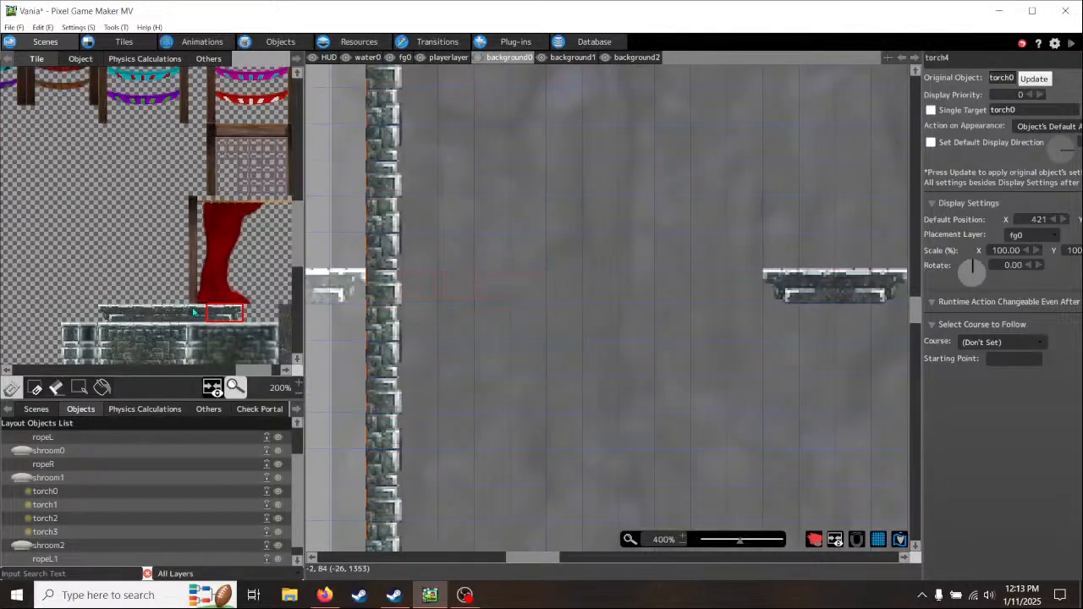
left_click_drag(236, 317, 176, 318)
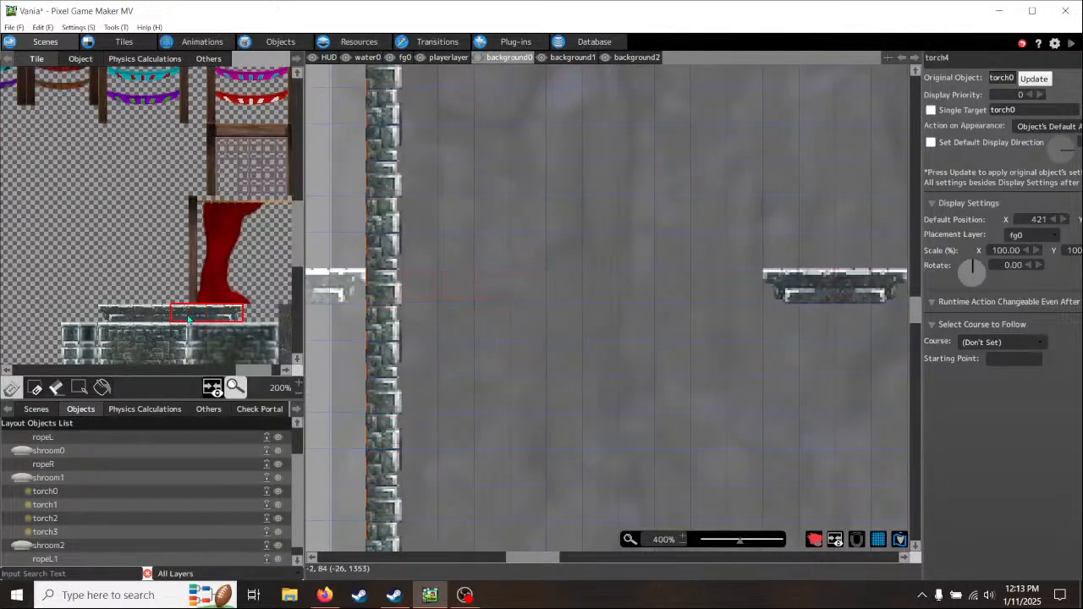
left_click(423, 296)
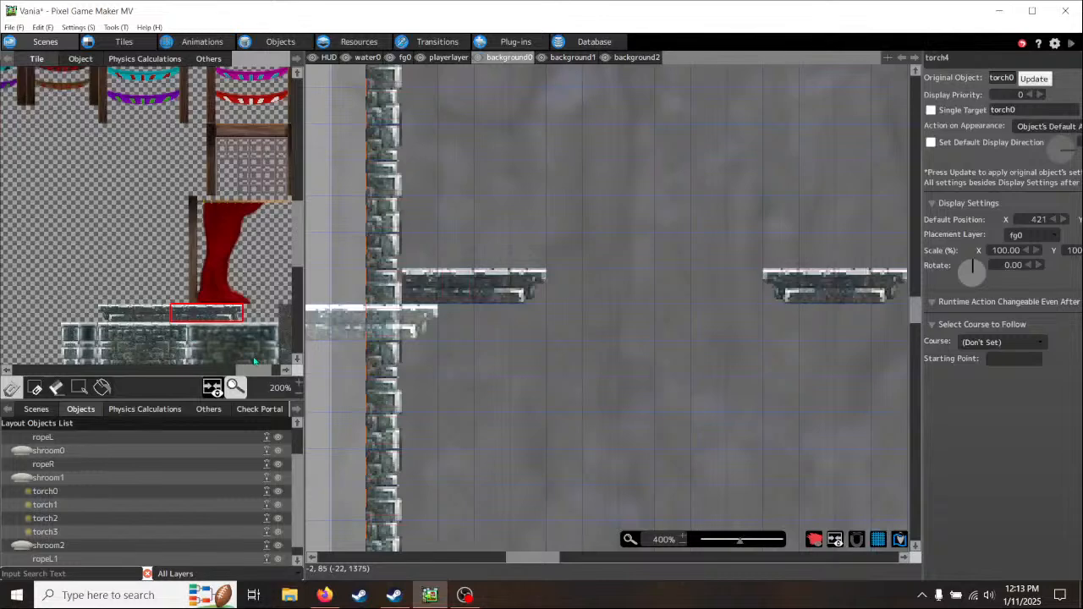
- Replace the left wall tile beside the new ledge with a plain brick tile from the upper part of the lighter brick block
middle_click_drag(248, 350, 207, 186)
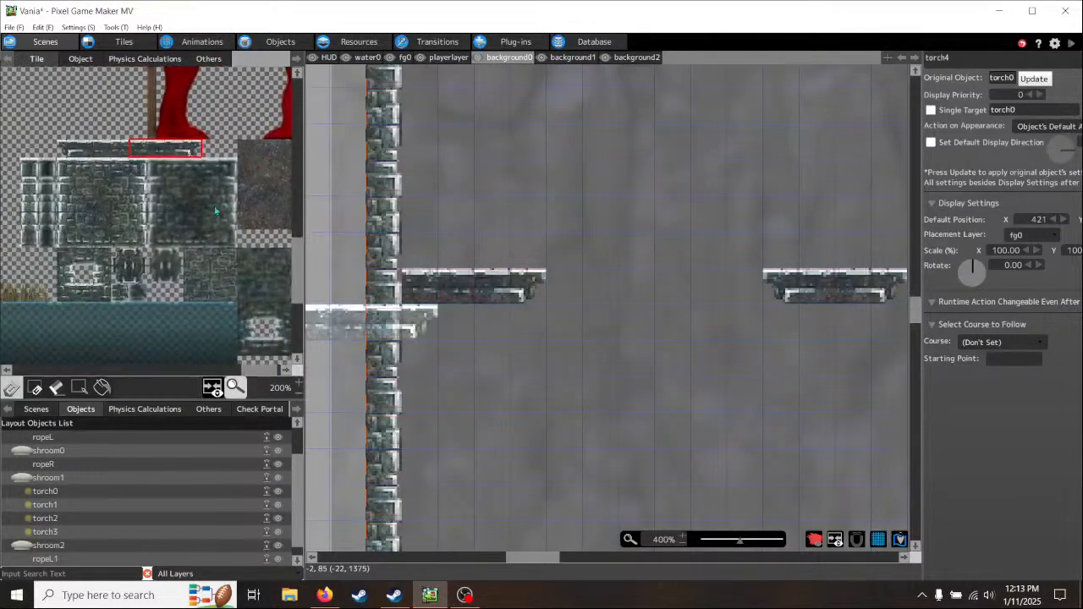
left_click(266, 276)
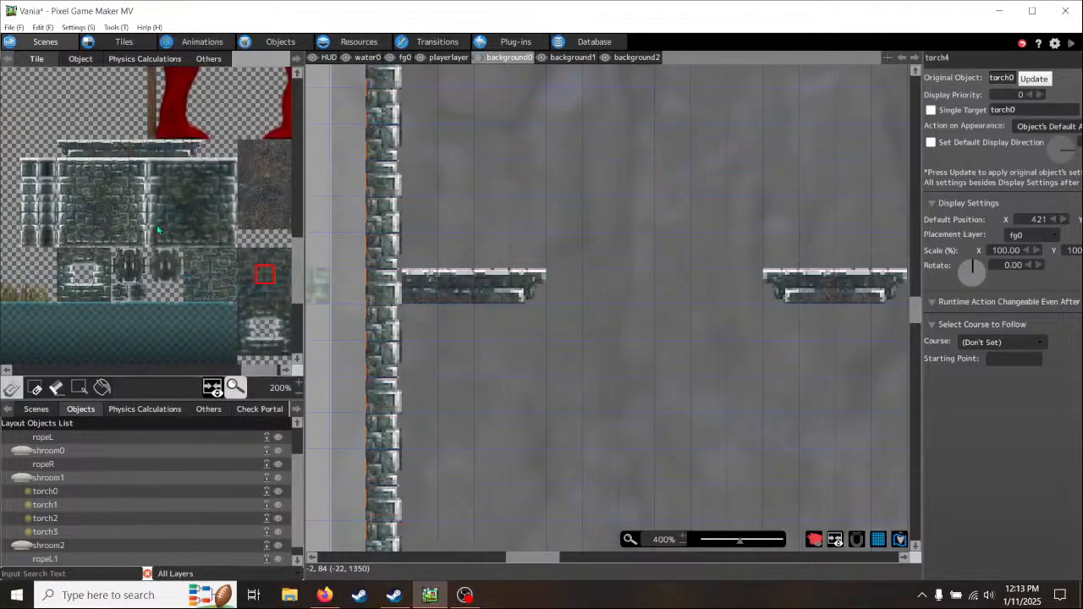
left_click(384, 287)
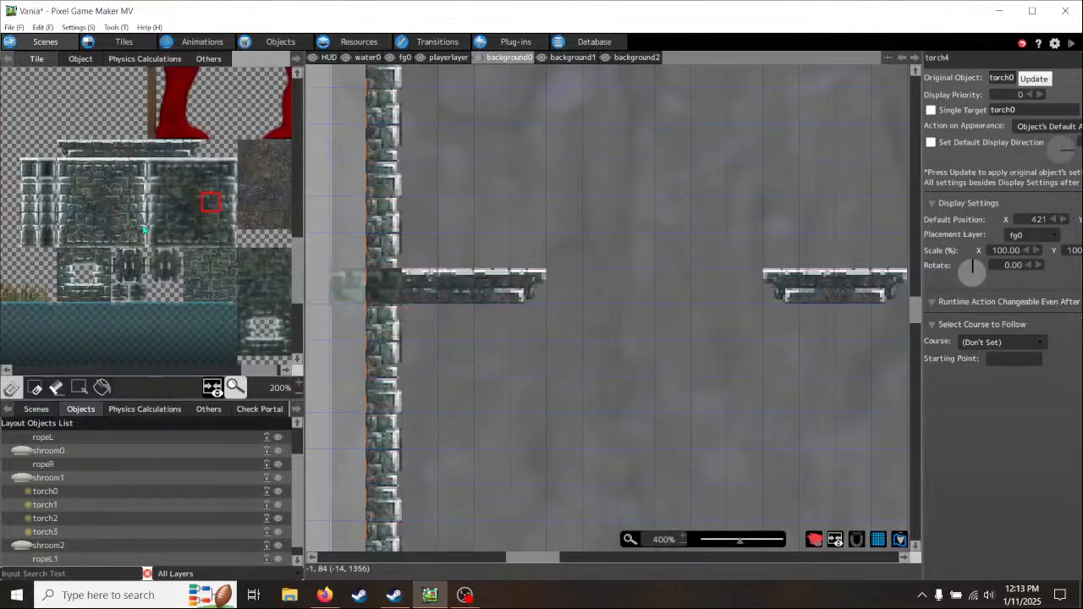
left_click(124, 204)
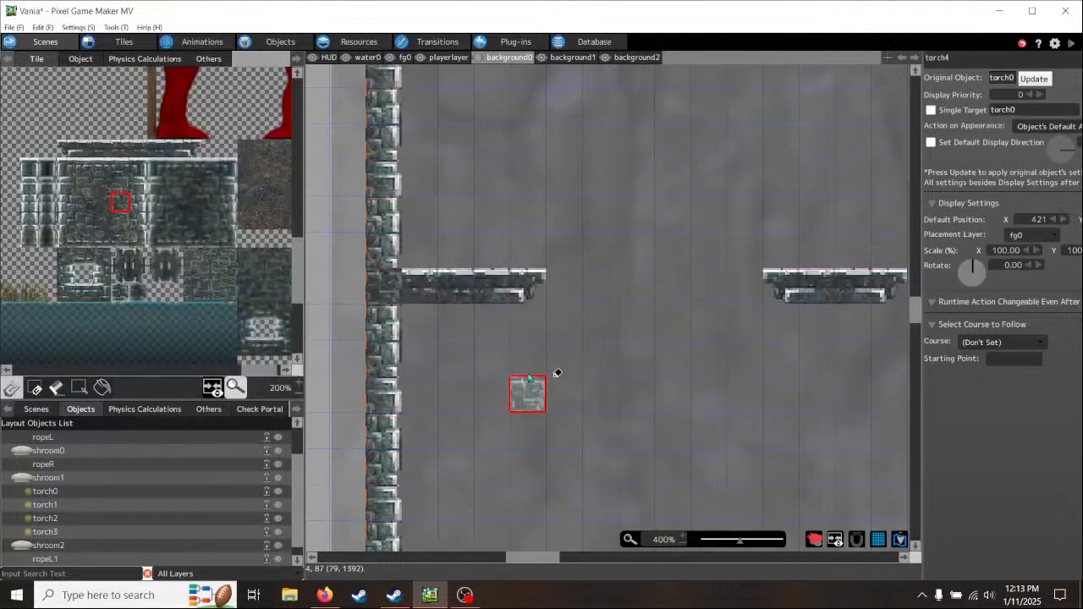
left_click(123, 187)
left_click(385, 273)
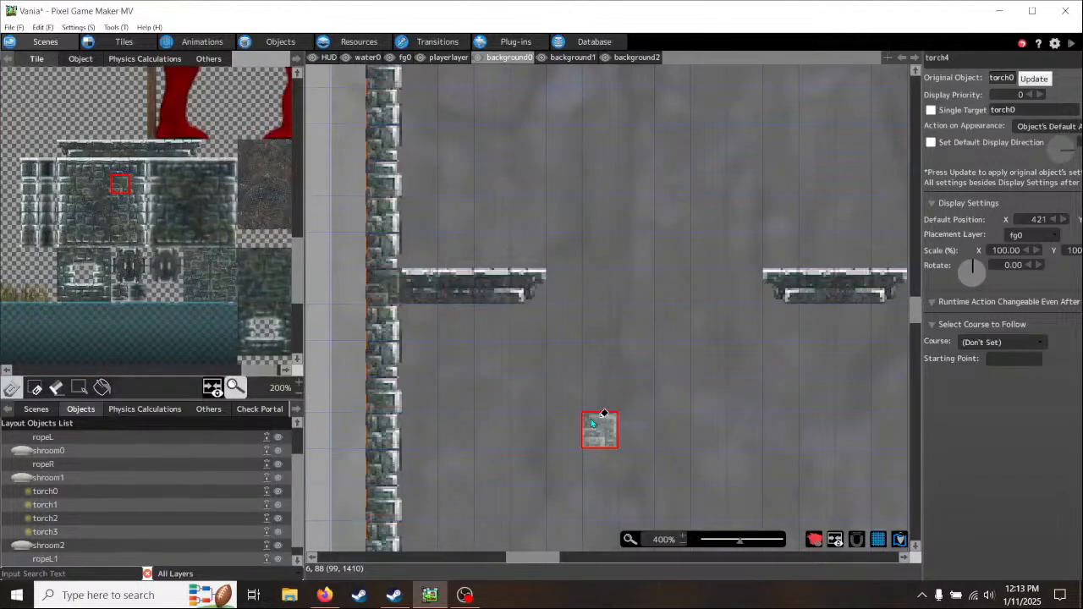
middle_click_drag(802, 412, 561, 422)
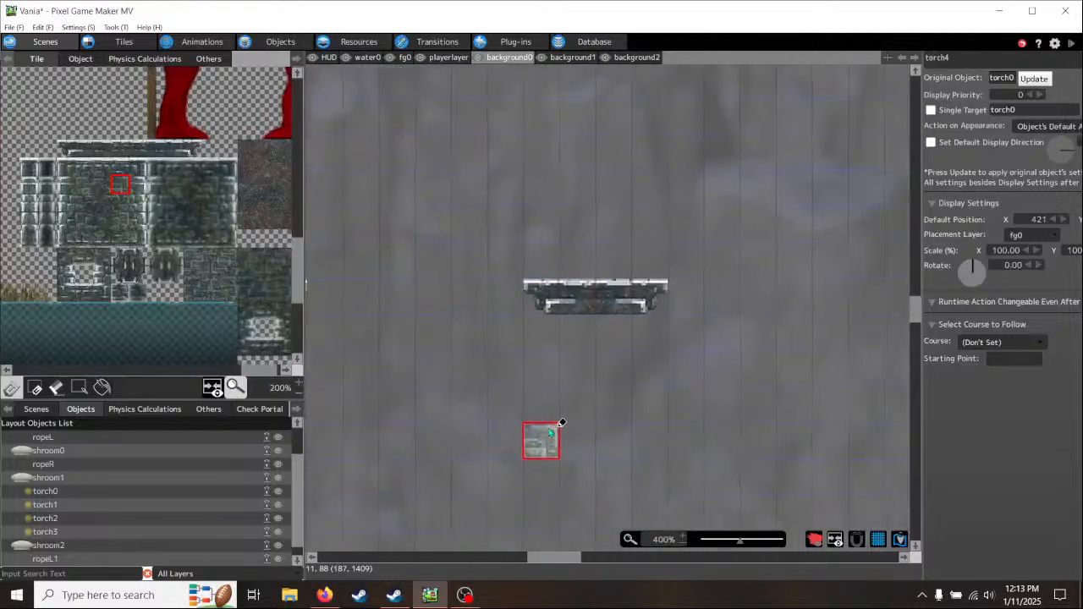
middle_click_drag(744, 414, 858, 413)
middle_click_drag(563, 398, 669, 427)
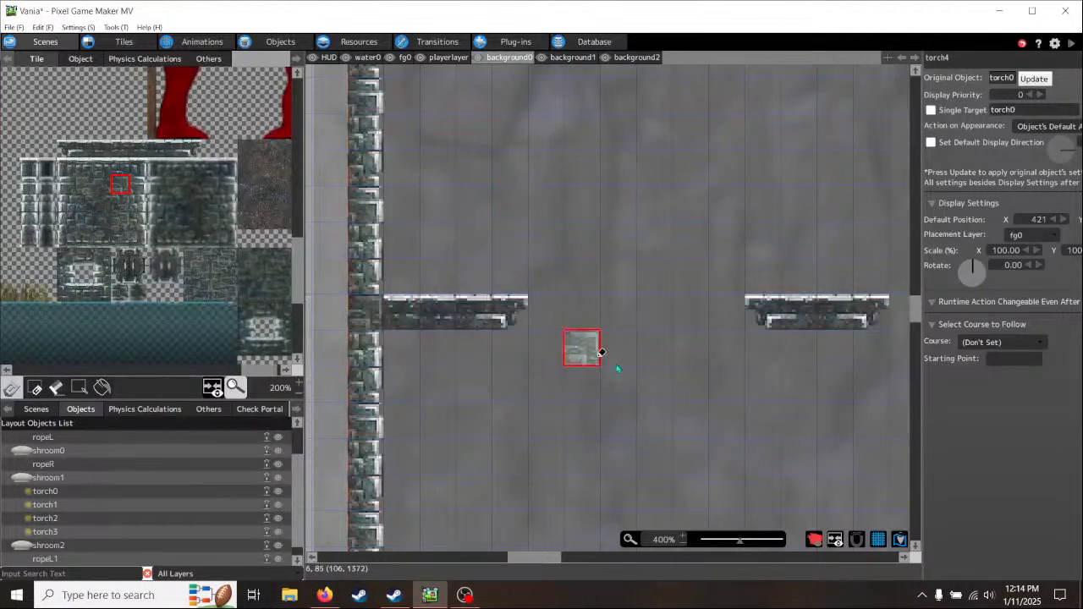
scroll(623, 367, "down", 4)
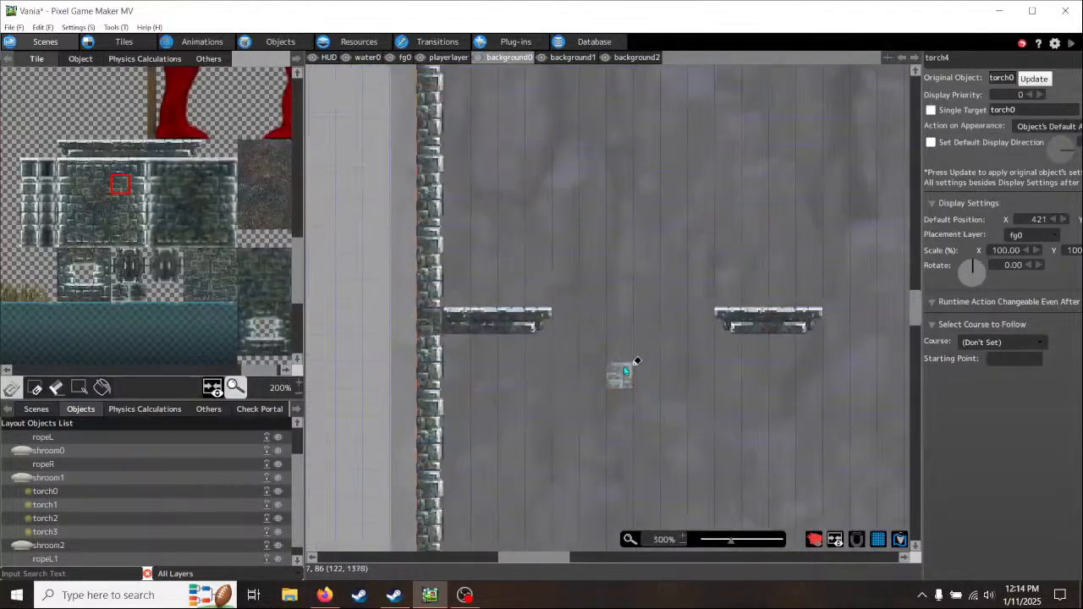
middle_click_drag(789, 406, 435, 404)
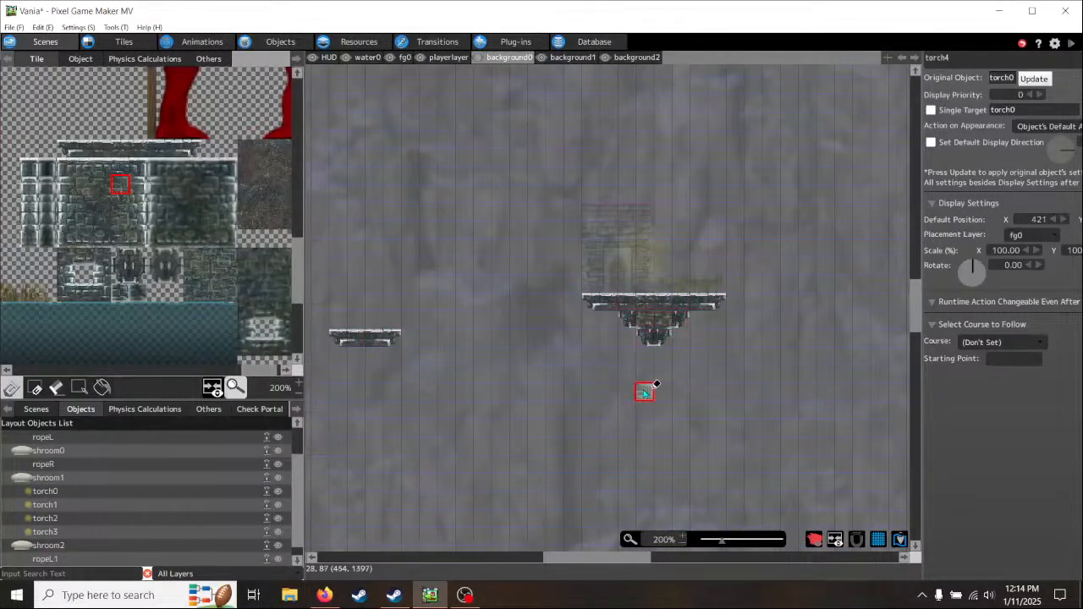
middle_click_drag(532, 401, 720, 386)
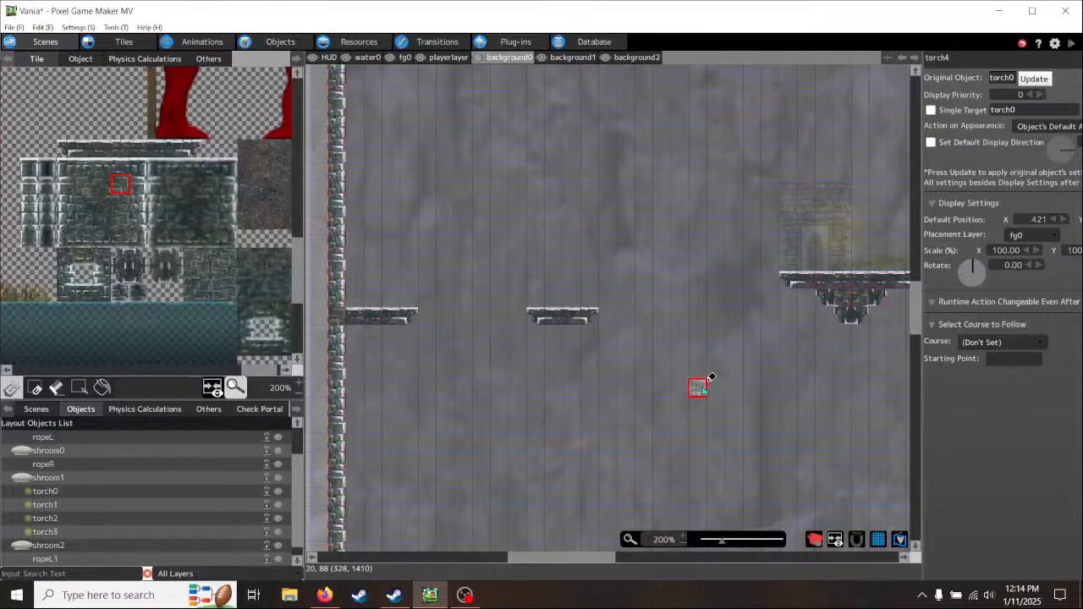
- Place a shroom0 object on playerlayer and rest it on the stone ledge beside the left wall
left_click(80, 59)
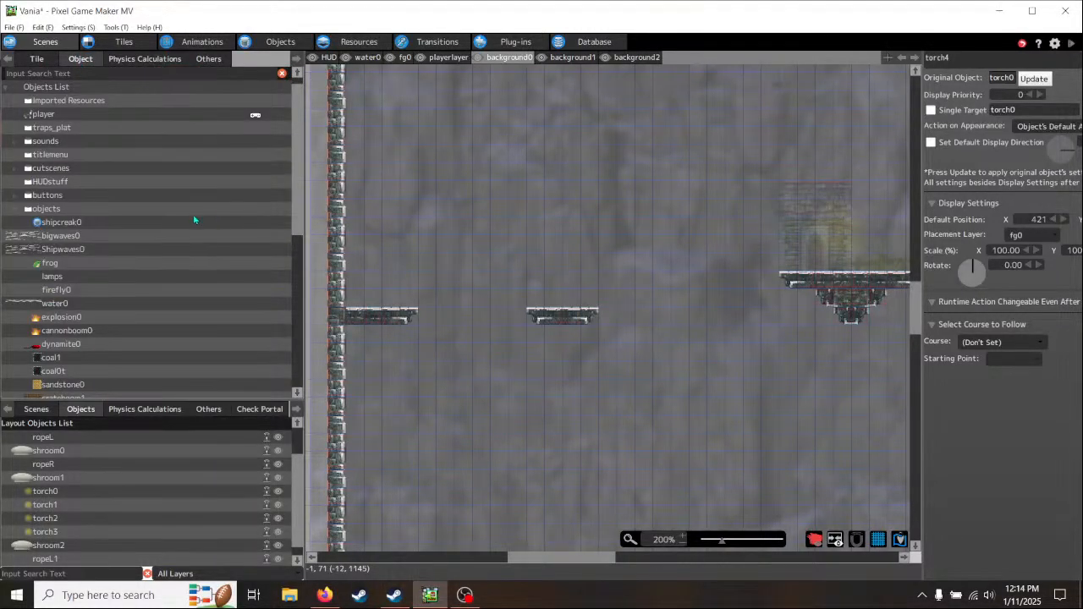
scroll(200, 218, "down", 10)
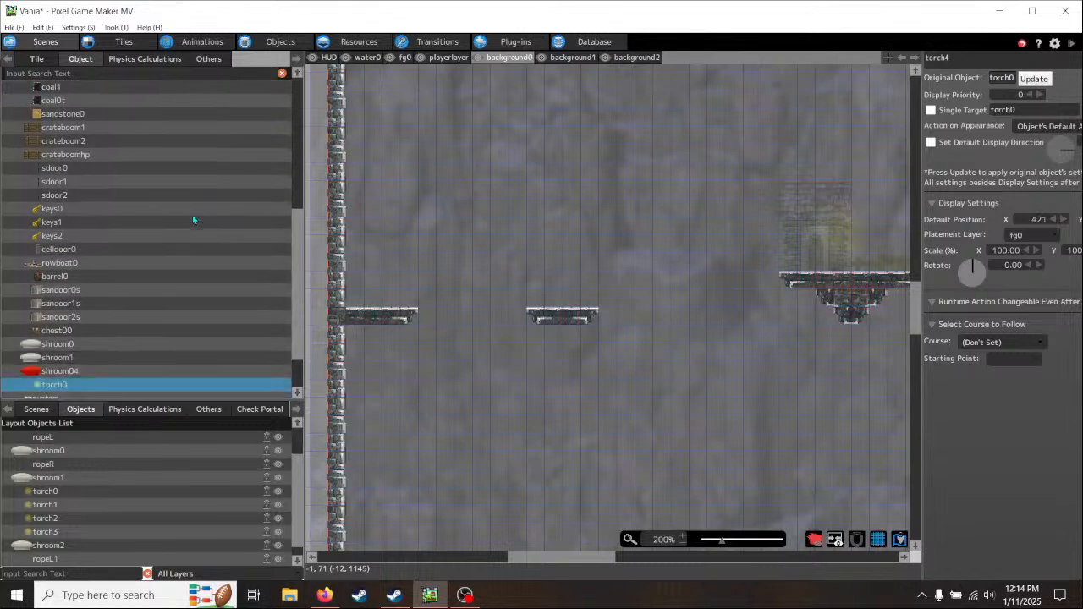
scroll(193, 220, "down", 2)
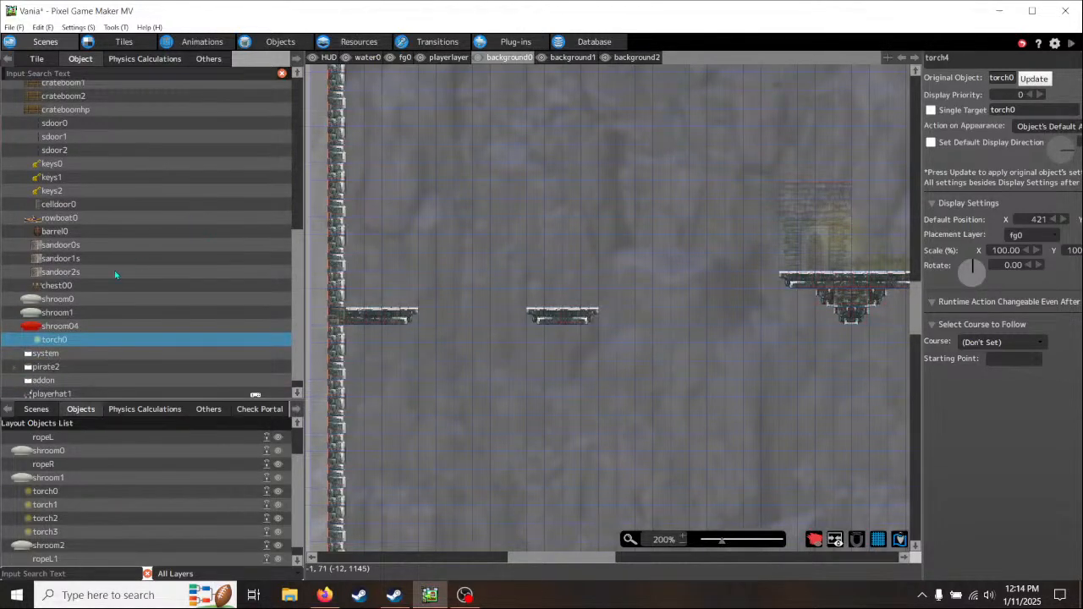
left_click(33, 302)
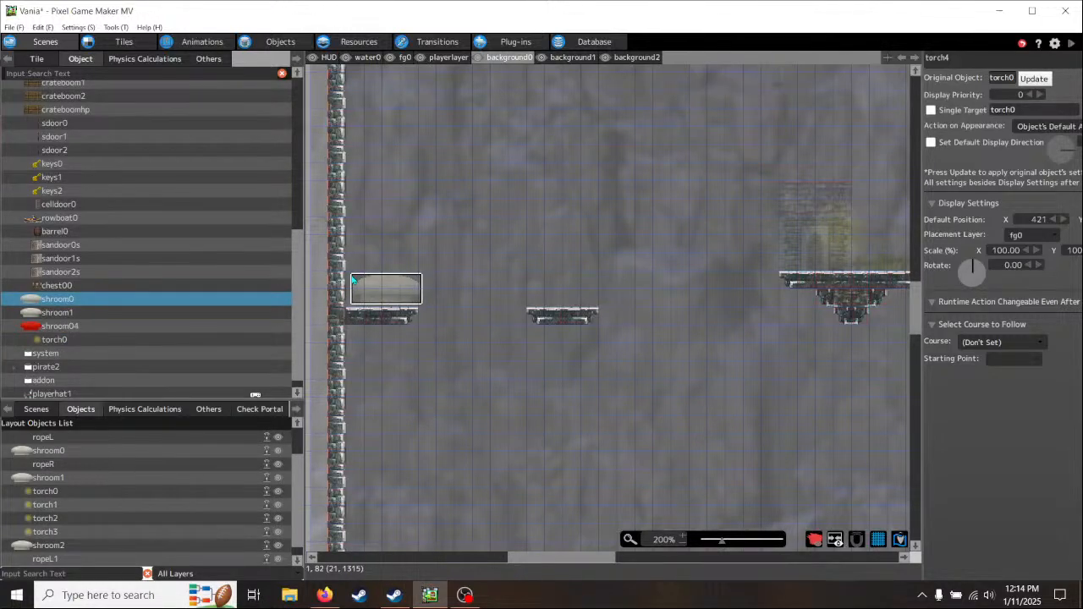
scroll(352, 279, "up", 3)
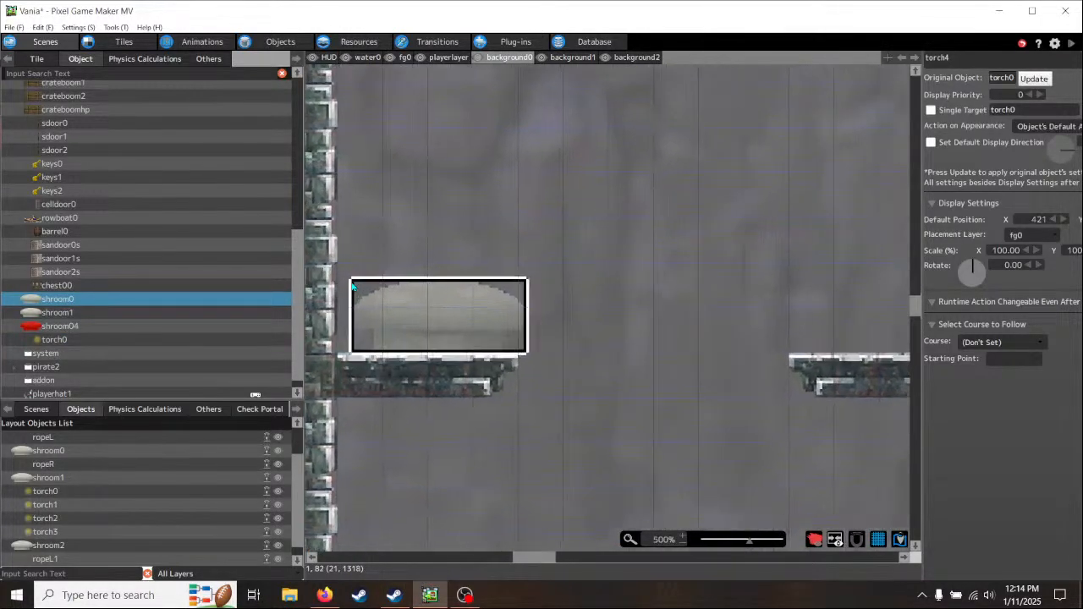
left_click(447, 56)
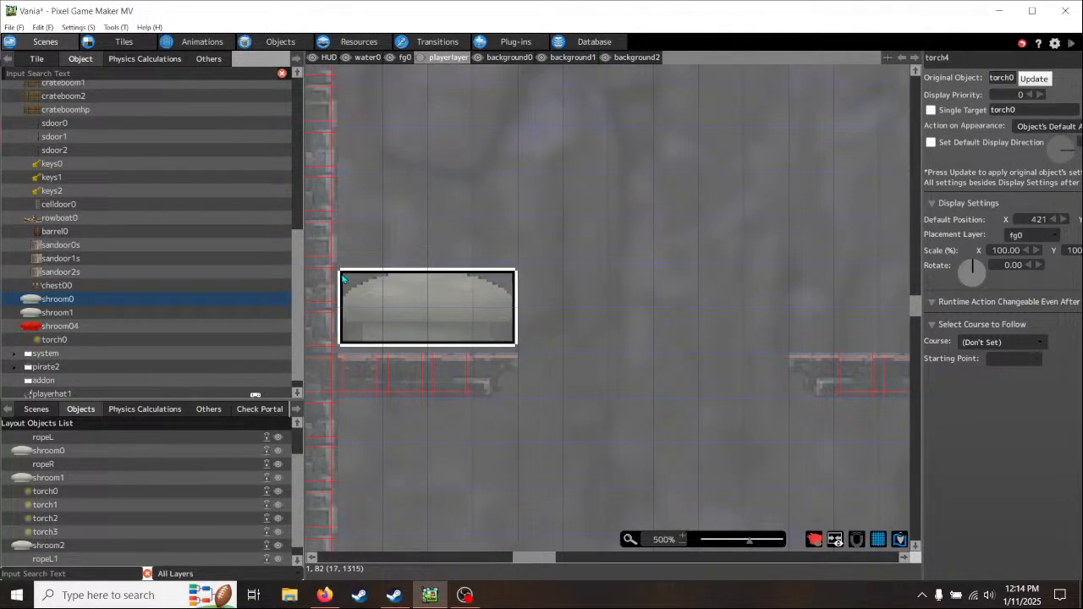
left_click(342, 278)
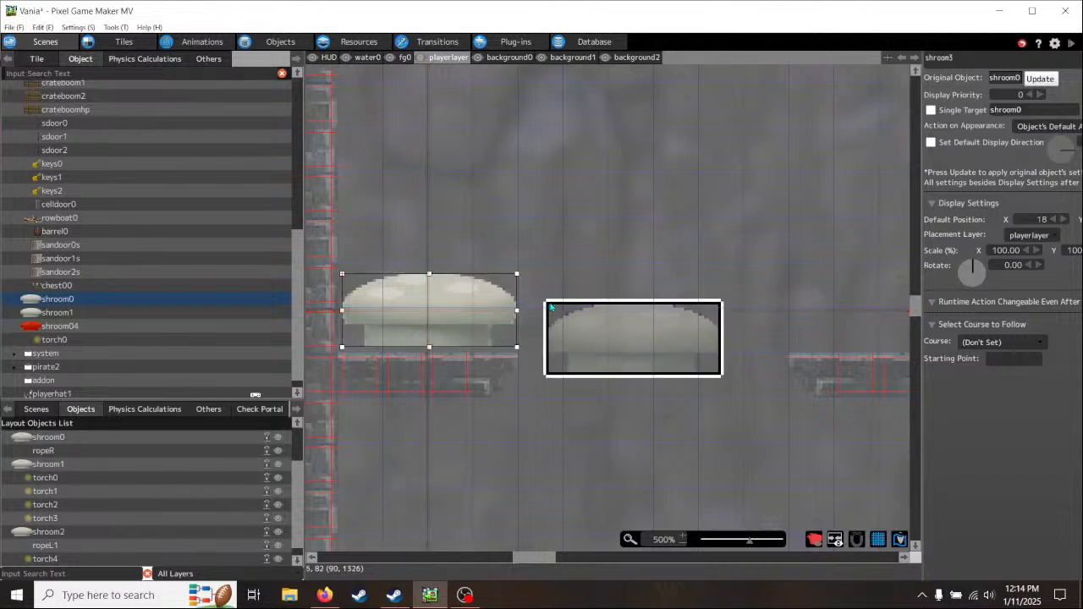
scroll(482, 400, "up", 3)
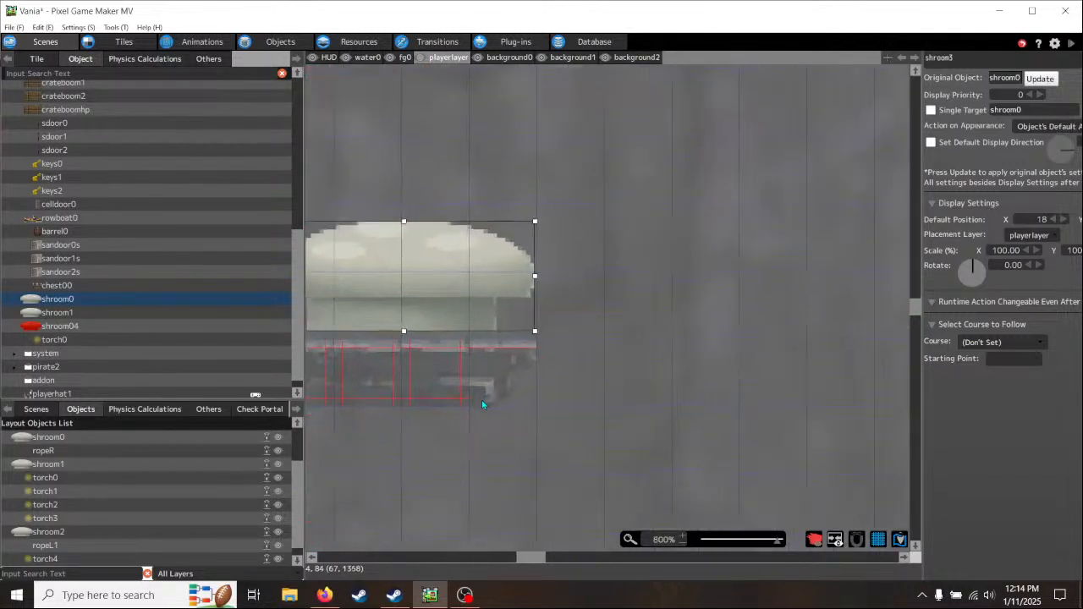
left_click_drag(402, 266, 408, 278)
- Set the mushroom's X scale to 80% and move it flush against the left wall at X position 16
middle_click_drag(532, 374, 634, 381)
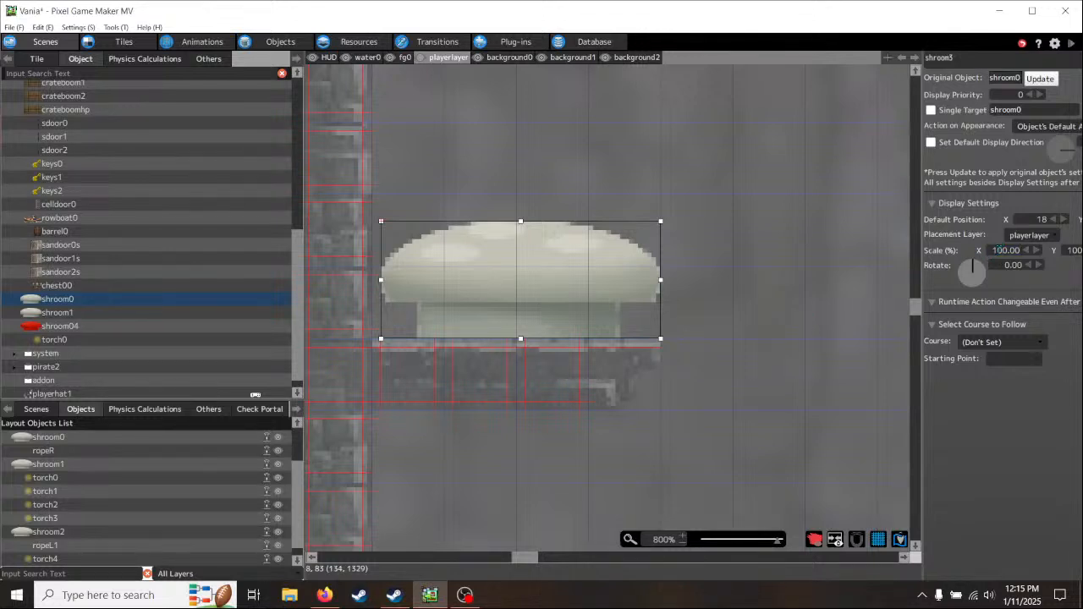
left_click_drag(1004, 250, 980, 254)
type("80")
left_click(1056, 423)
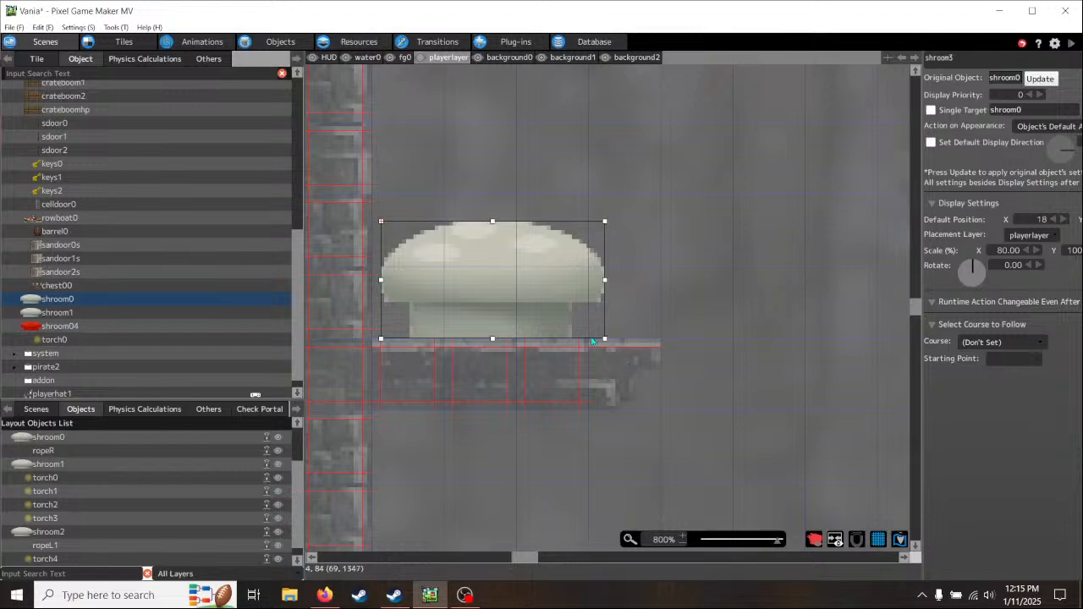
left_click_drag(504, 284, 496, 285)
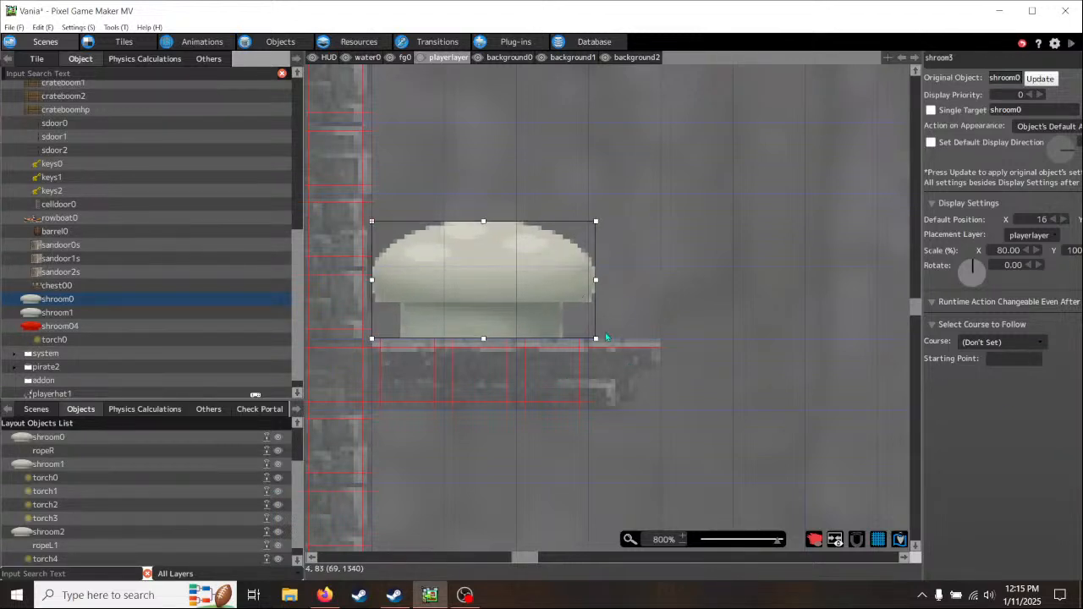
- On background0, widen the left wall ledge by one tile, copying its end tile outward and filling the gap with a middle tile
middle_click_drag(685, 427, 559, 396)
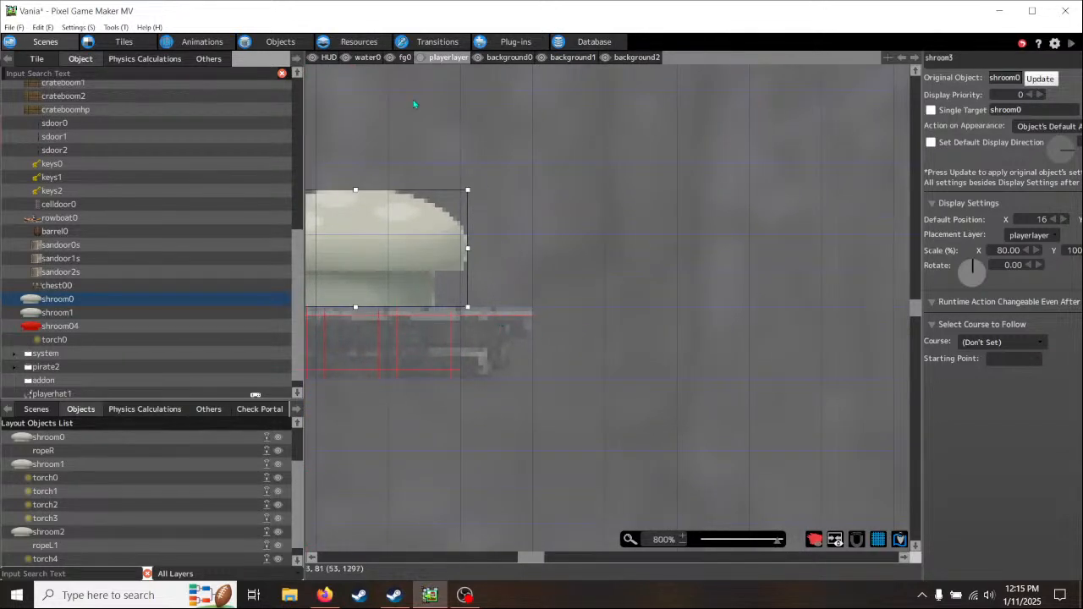
left_click(509, 57)
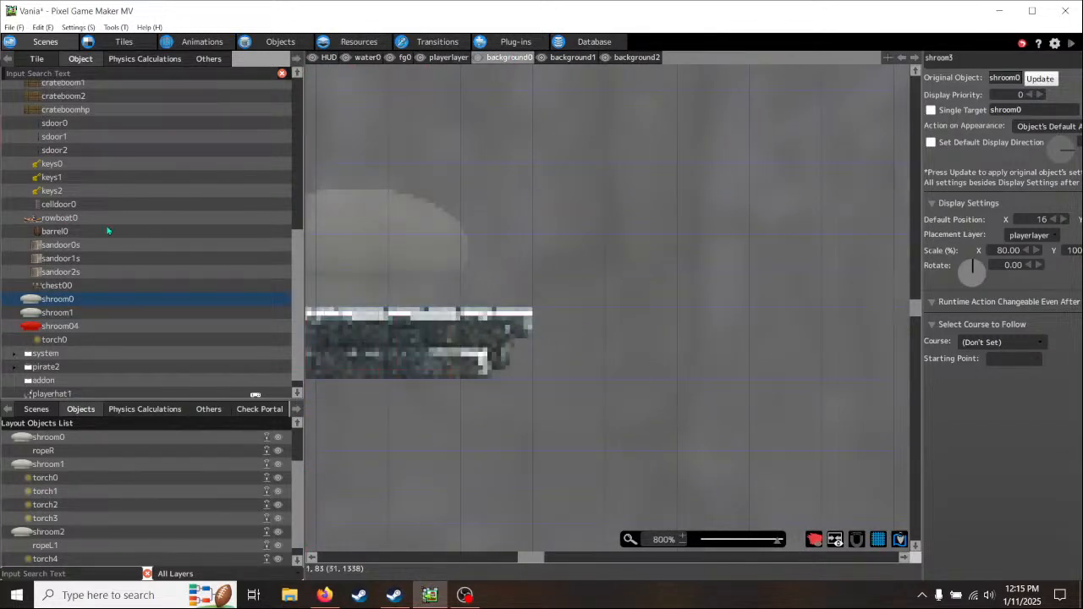
left_click(34, 59)
right_click(509, 335)
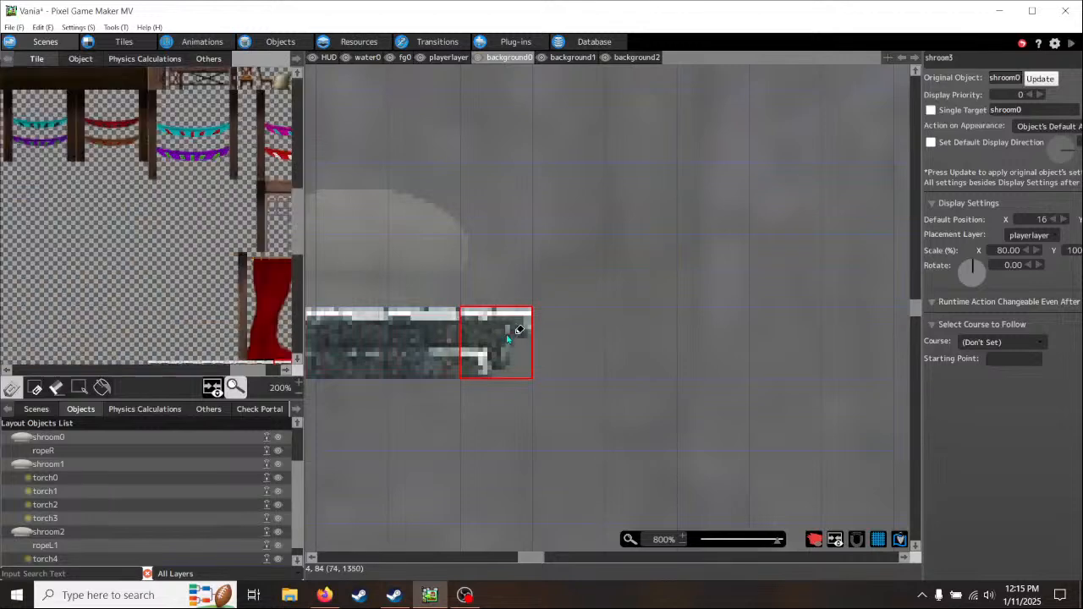
left_click(586, 334)
right_click(350, 343)
left_click(496, 343)
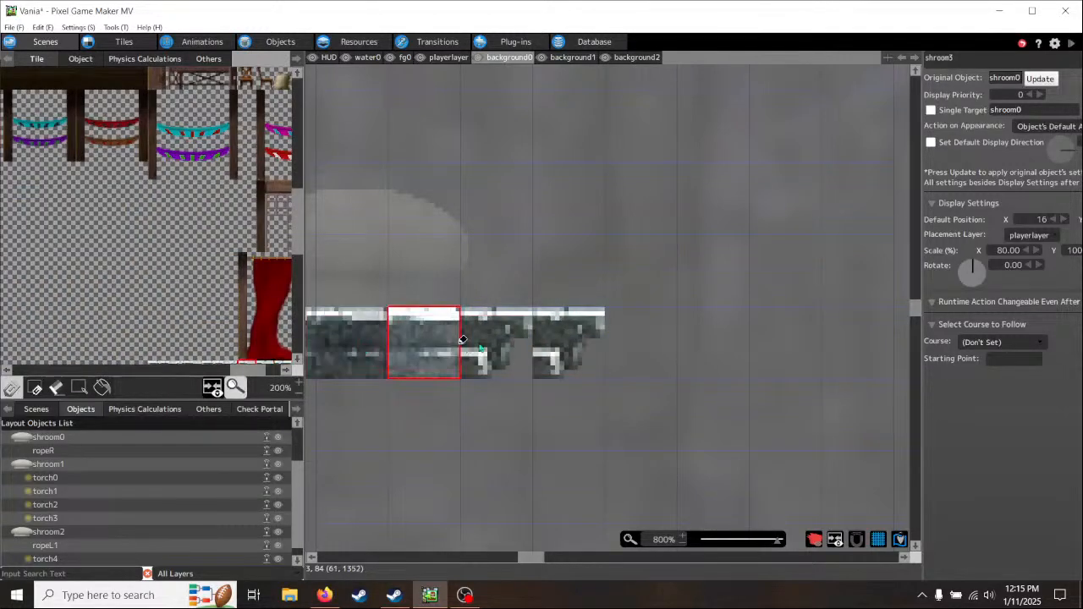
- On playerlayer, extend the left wall ledge's collision row by one tile to match the widened artwork
left_click(446, 57)
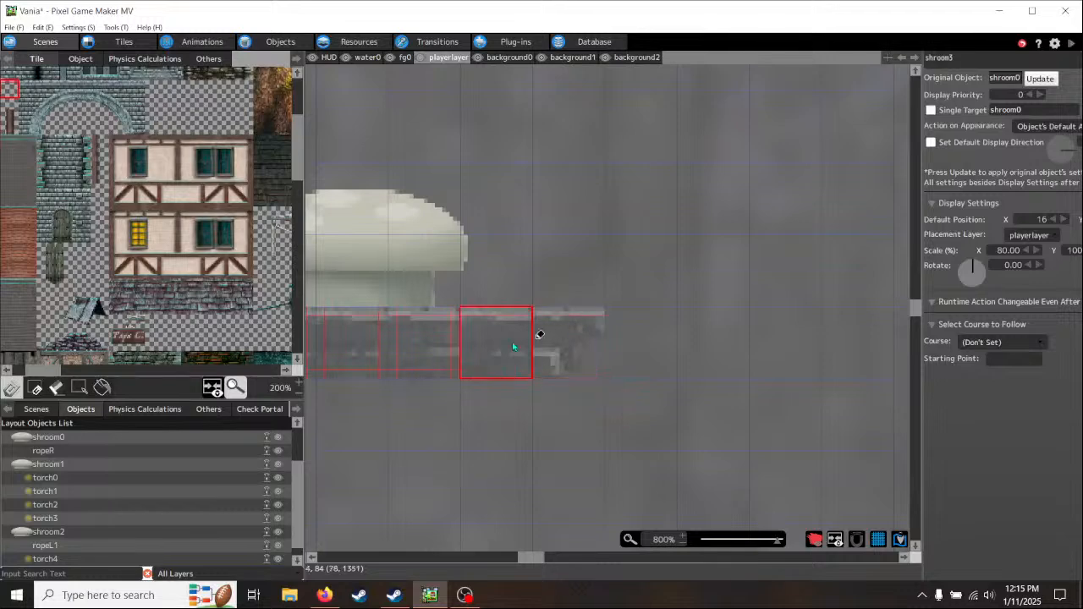
right_click(492, 345)
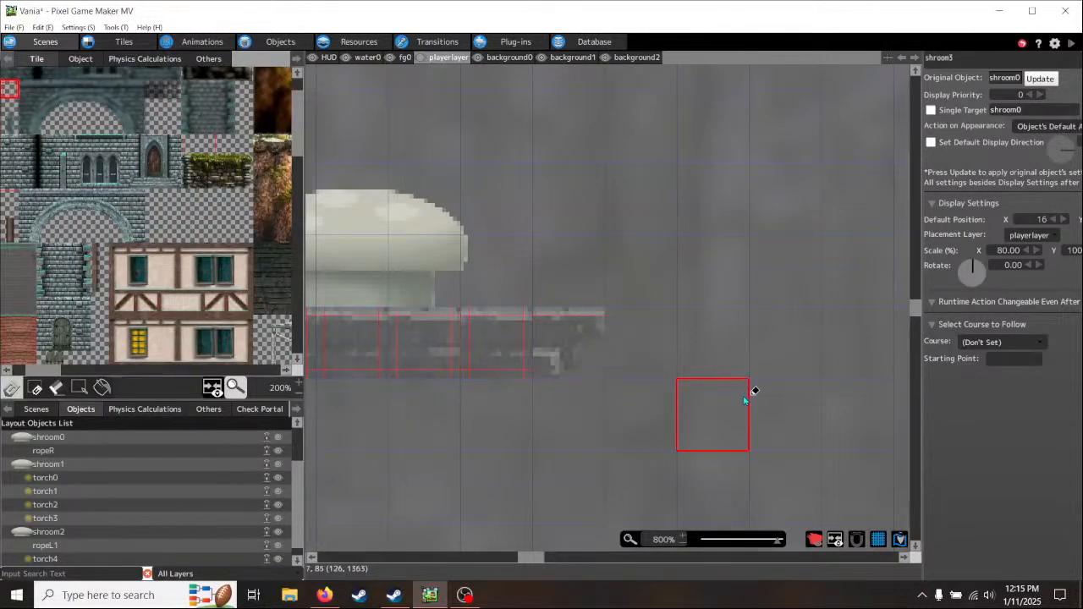
scroll(724, 372, "down", 2)
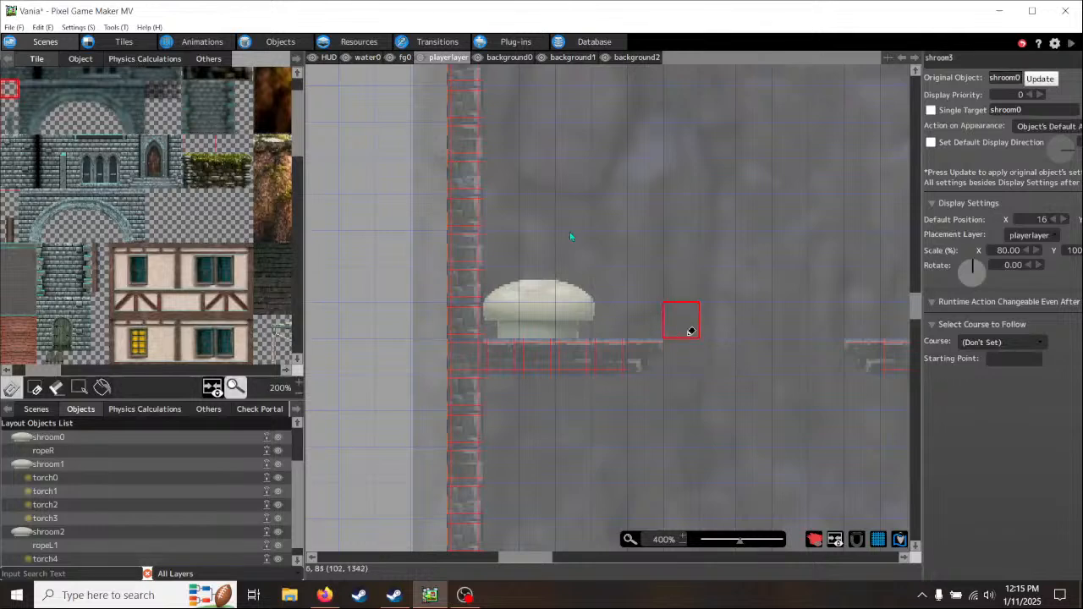
- On fg0, plant a four-tile-wide strip of dry grass on the left wall ledge in front of the mushroom
left_click_drag(56, 373, 114, 374)
scroll(156, 301, "down", 5)
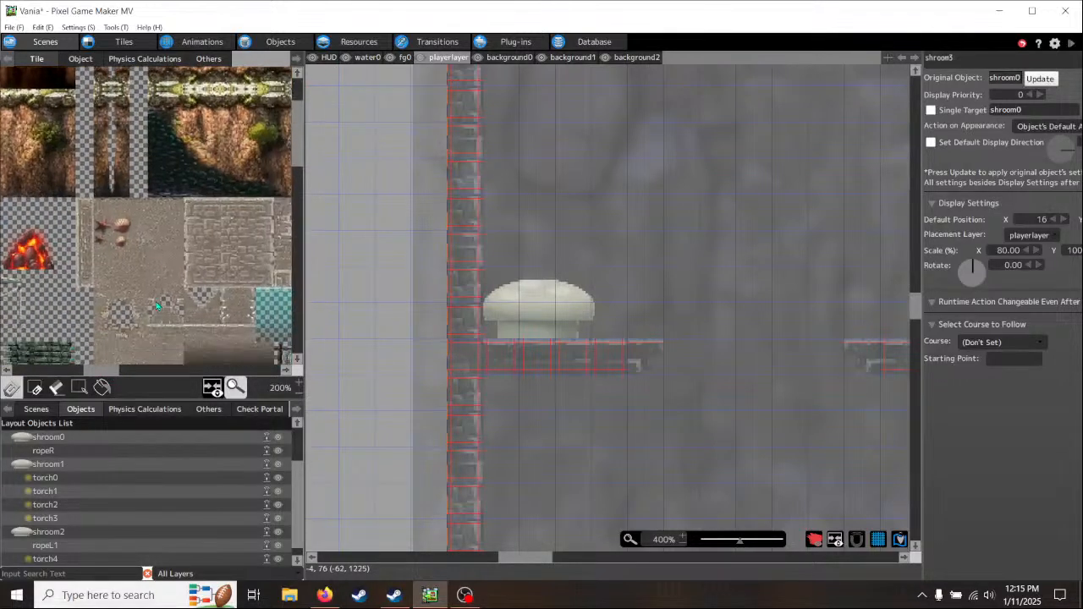
scroll(156, 307, "down", 2)
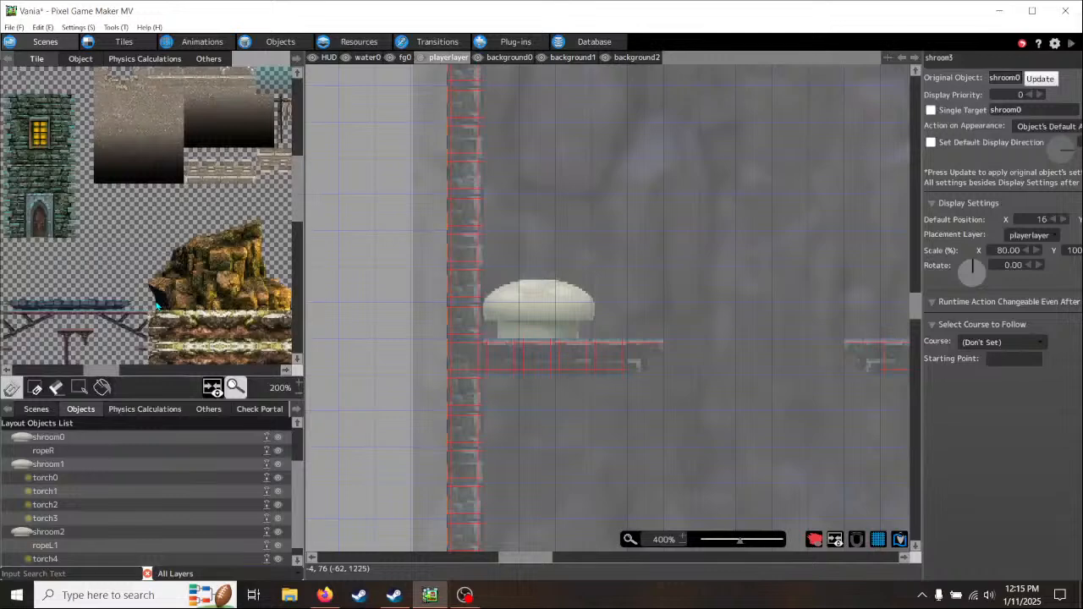
left_click_drag(105, 373, 260, 370)
scroll(222, 313, "down", 12)
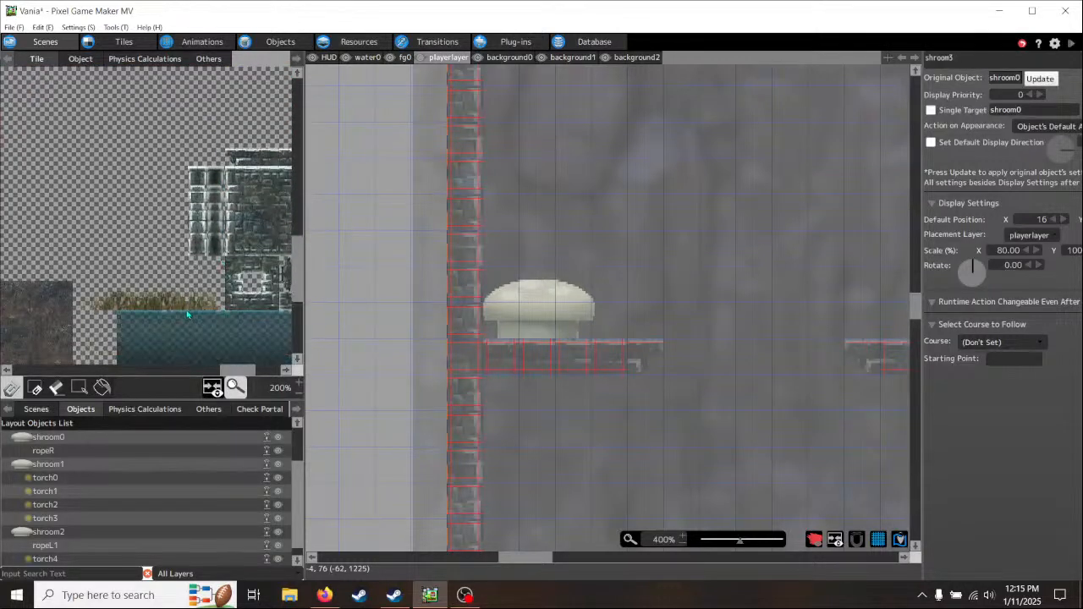
left_click_drag(213, 306, 165, 310)
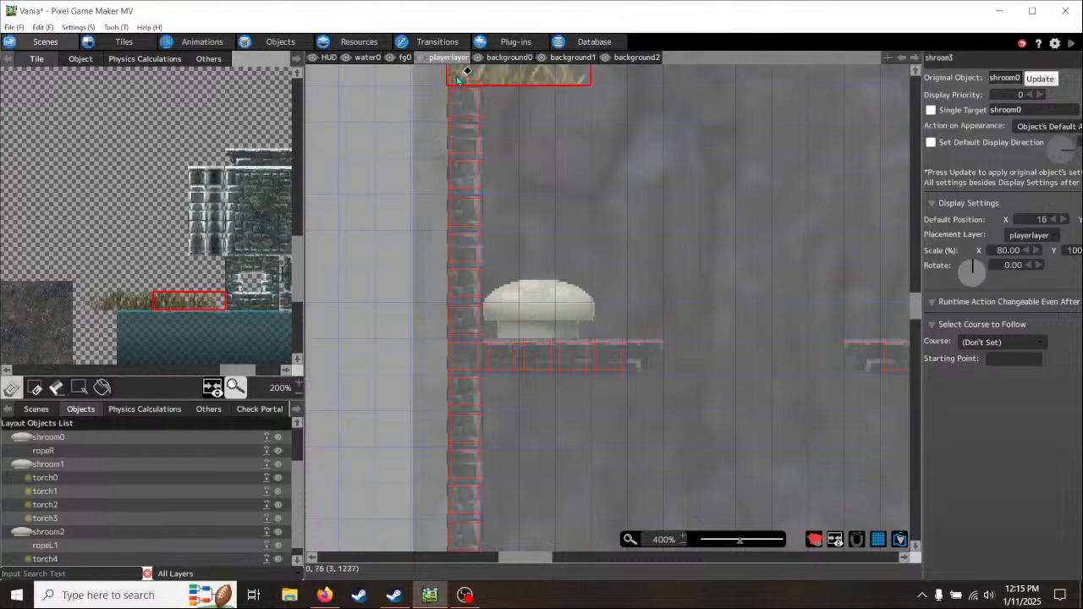
left_click(404, 56)
left_click(486, 332)
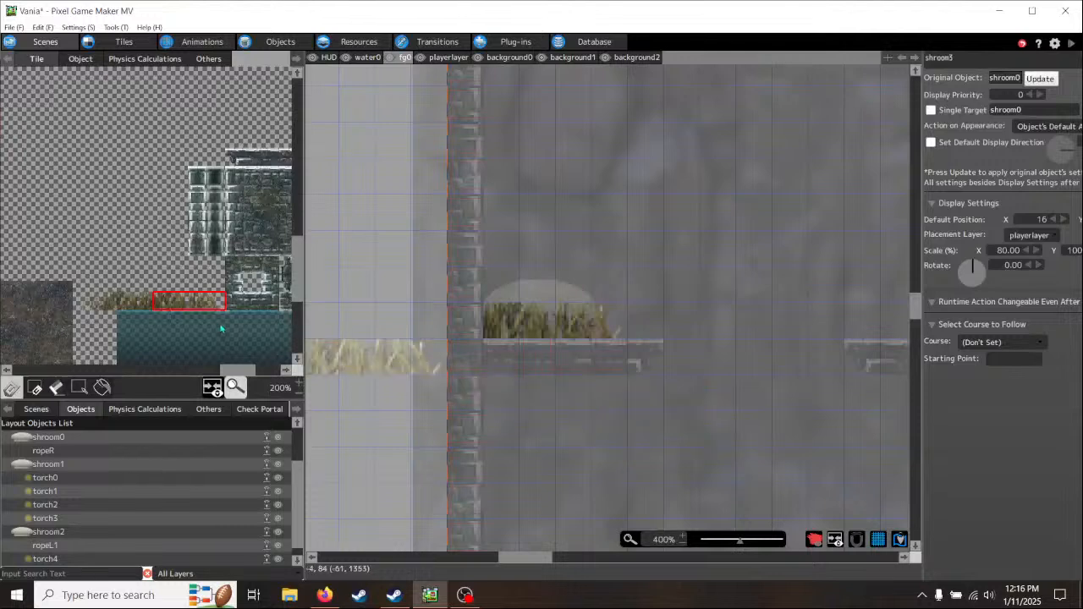
left_click_drag(217, 304, 171, 289)
left_click(512, 301)
right_click(691, 438)
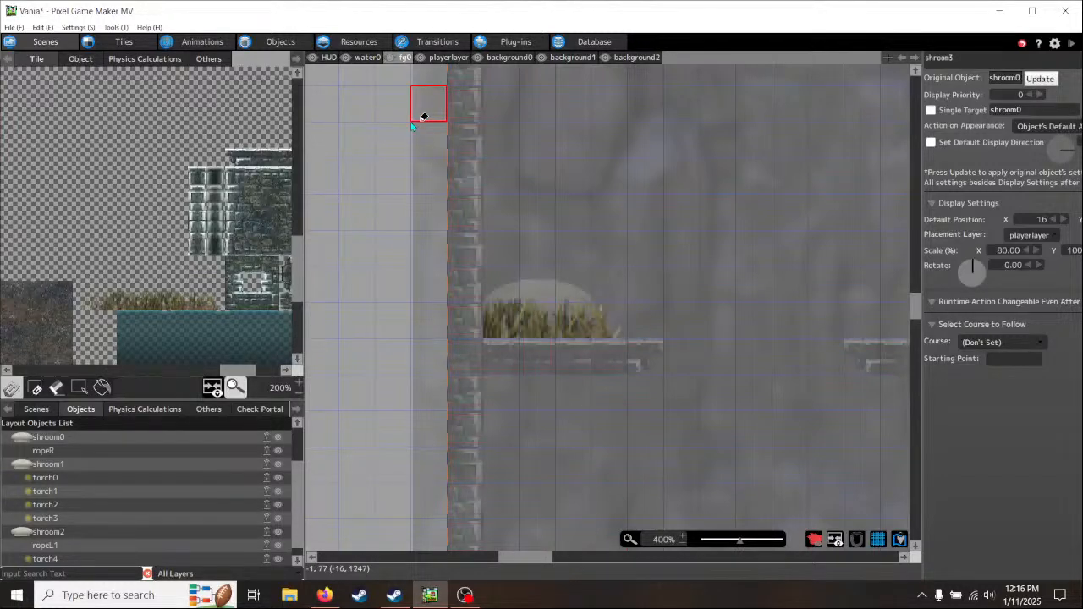
- Start a test play of the game and maximize its window
middle_click_drag(822, 375, 580, 361)
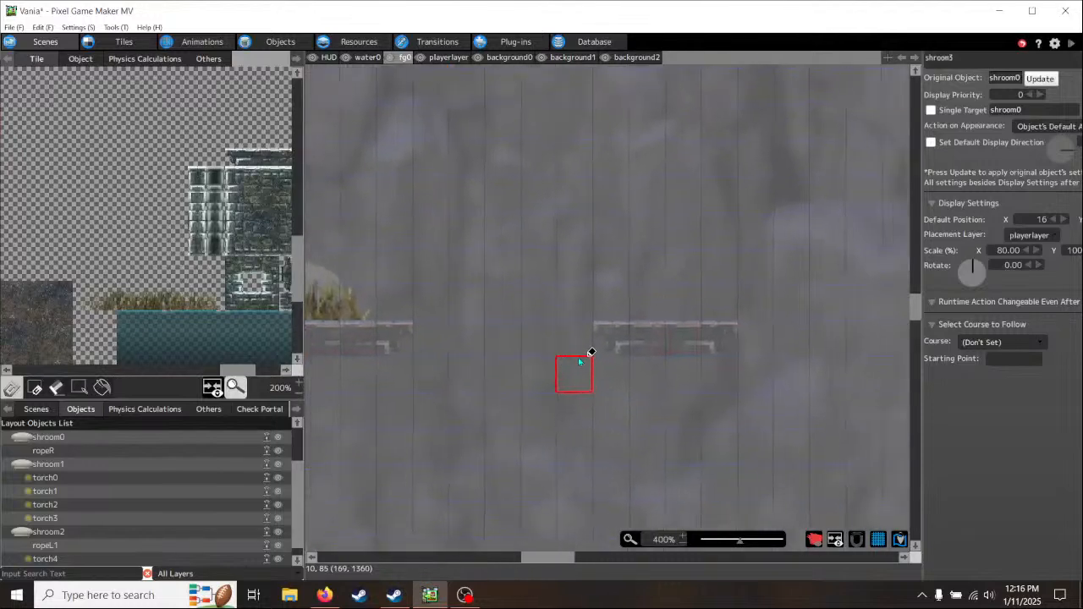
scroll(633, 347, "down", 2)
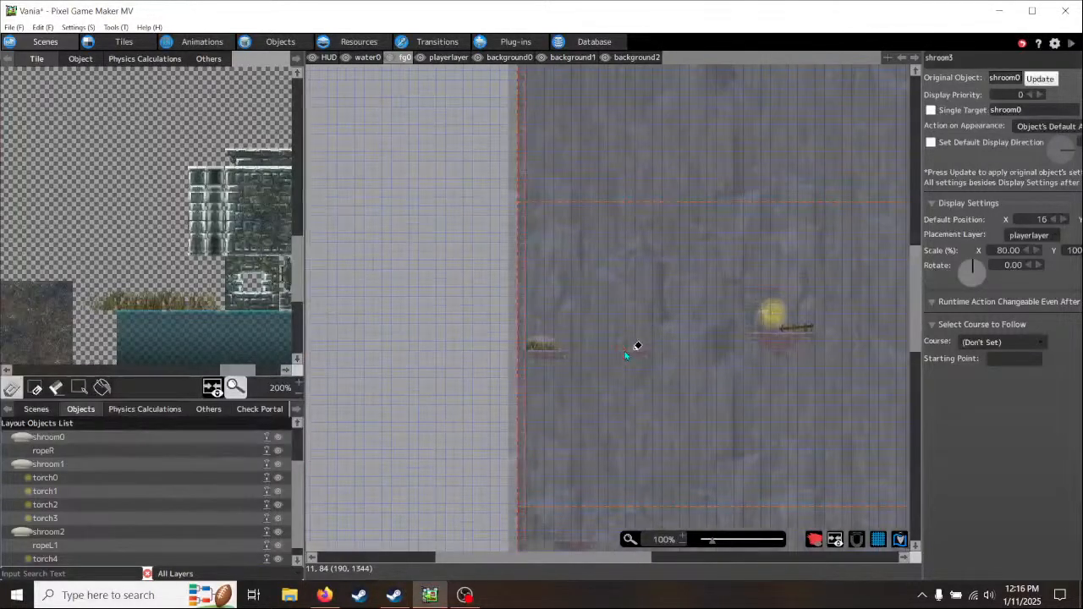
middle_click_drag(769, 397, 510, 363)
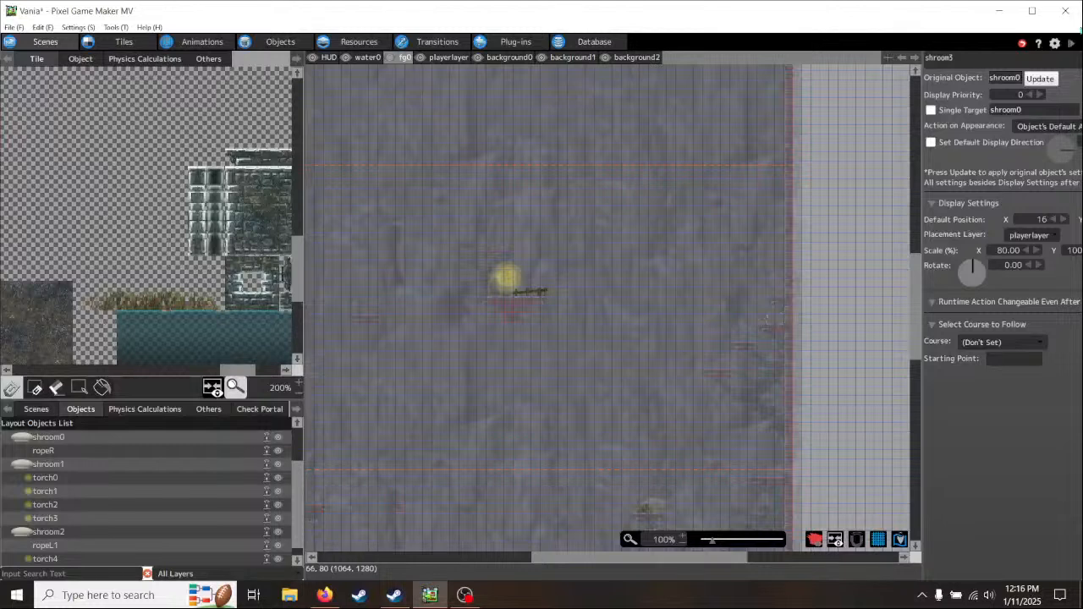
left_click(1073, 46)
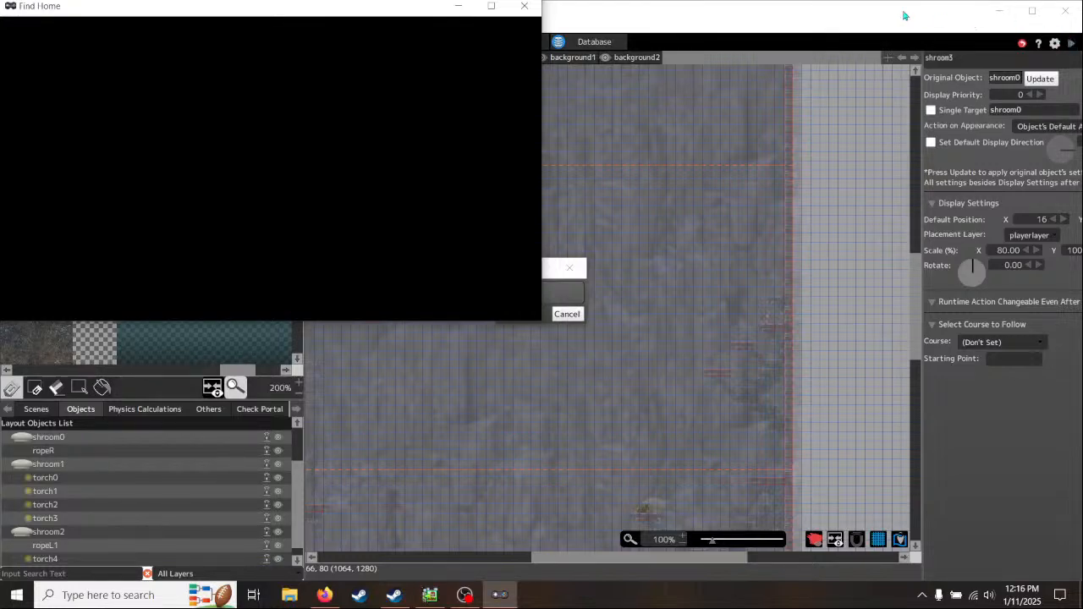
left_click(493, 8)
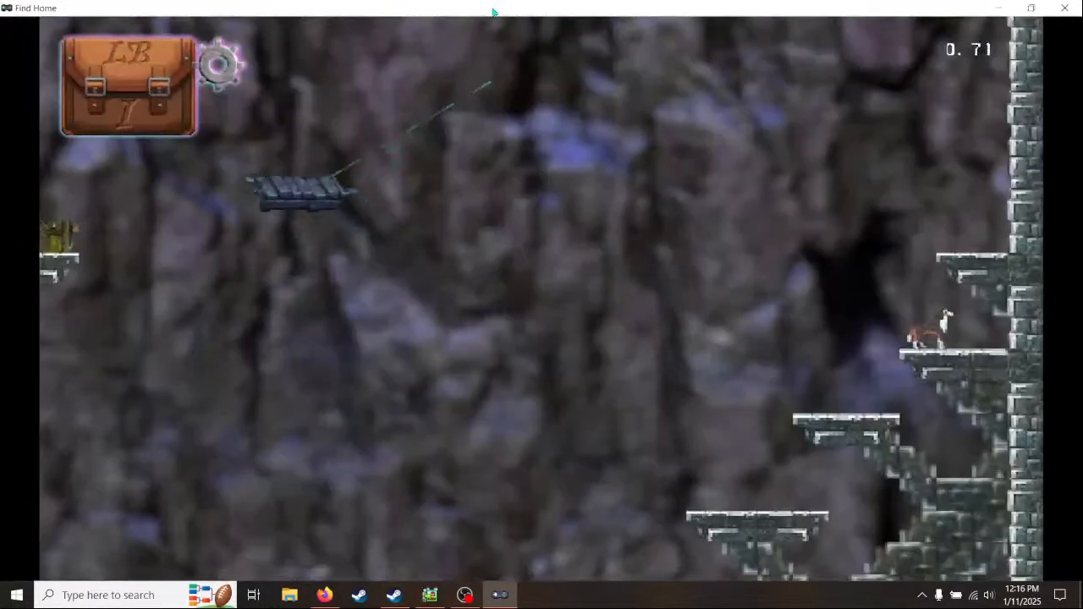
- Pause the game, lower the first setting in Options by four steps, and resume play
key("Escape")
key("Down")
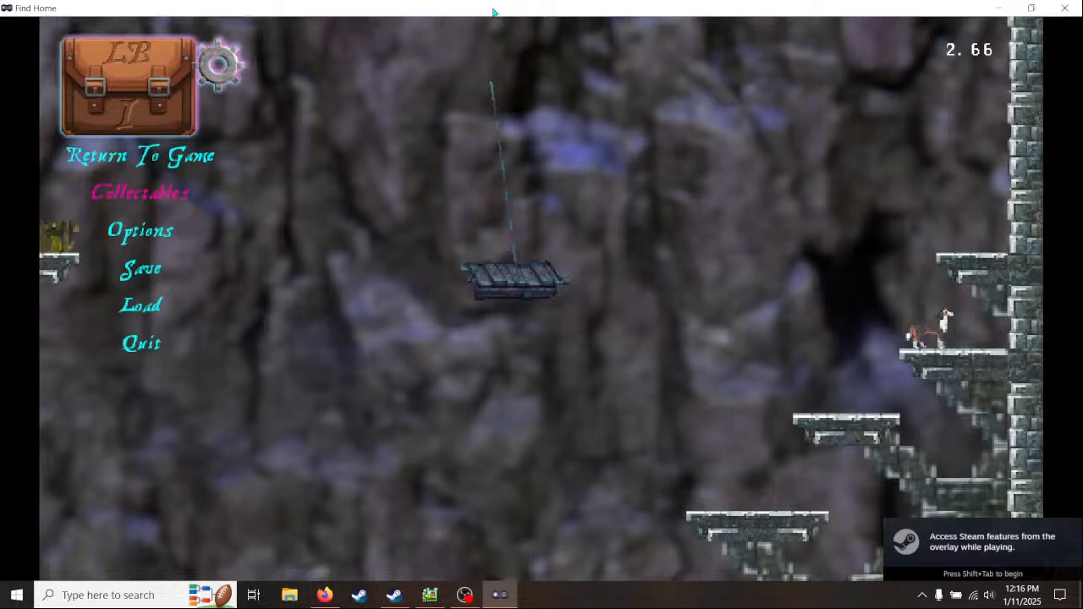
key("Down")
key("Return")
key("Left")
key("Left")
key("Left")
key("Left")
key("Left")
key("Left")
key("Left")
key("Down")
key("Down")
key("Return")
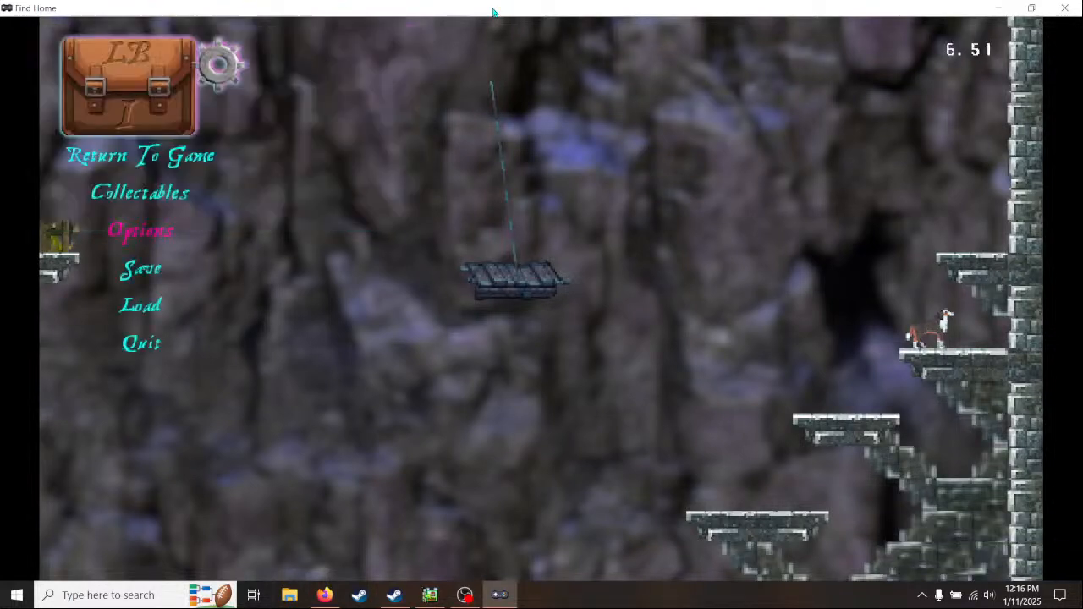
key("Up")
key("Up")
key("Return")
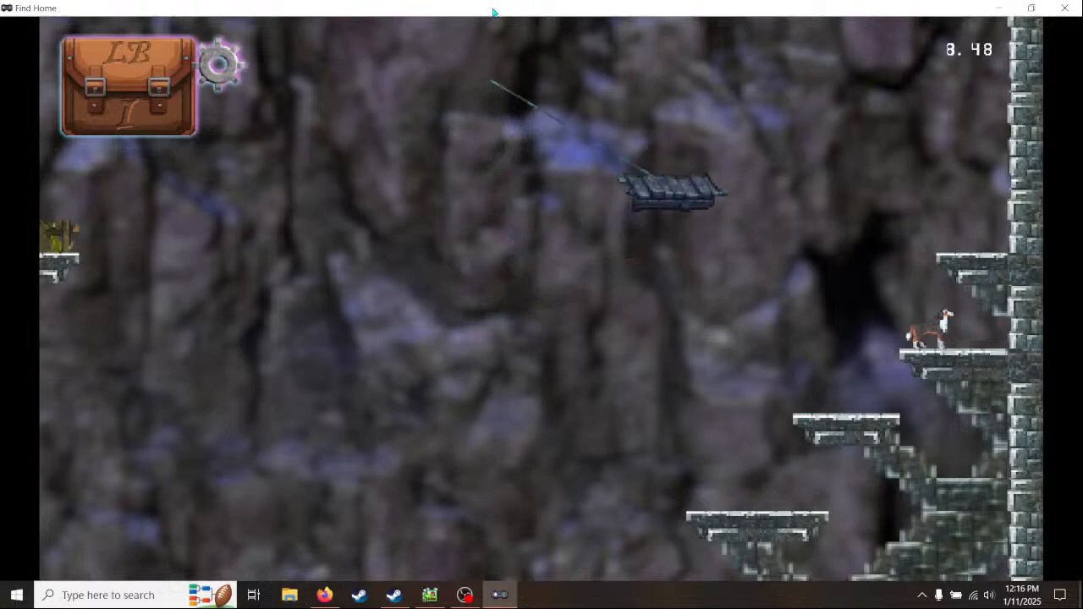
- Test play the tower shaft, jumping between the platforms and bouncing on the grassy mushroom ledges, and end the test play
key("Left")
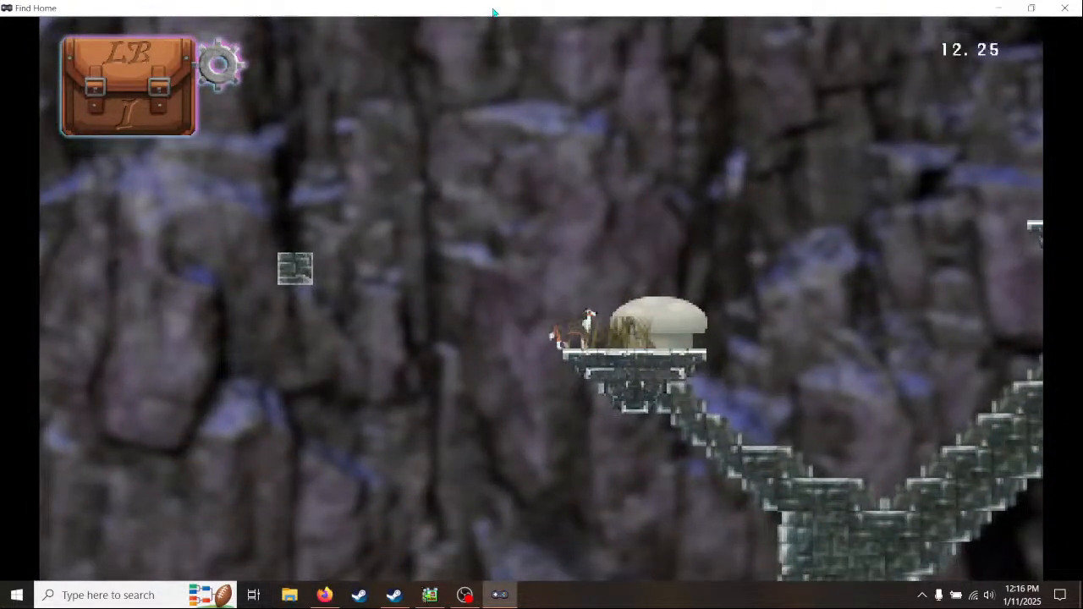
key("space")
key("Right")
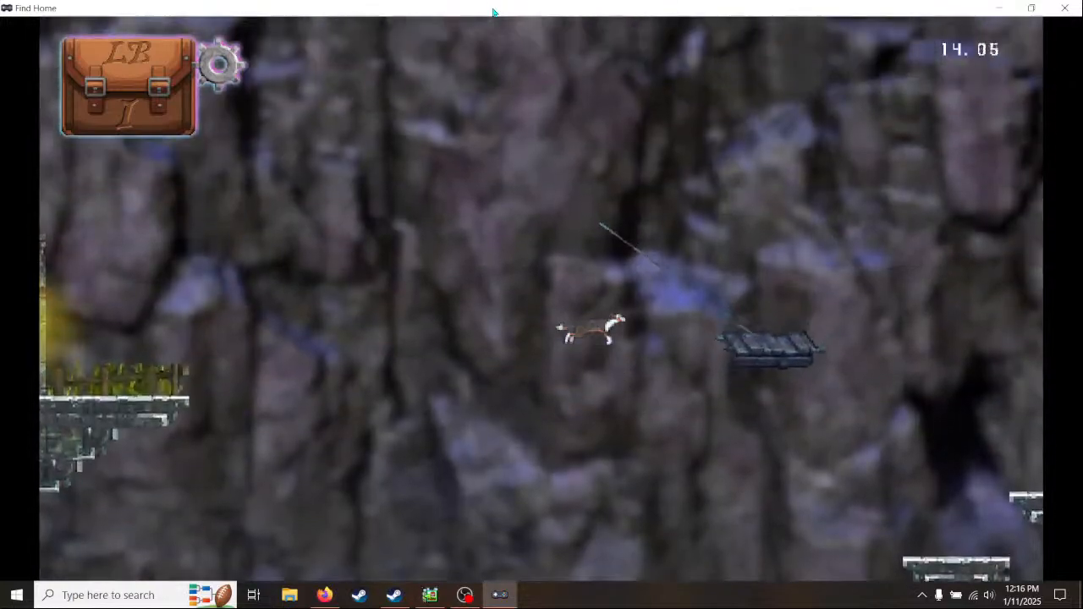
key("Right")
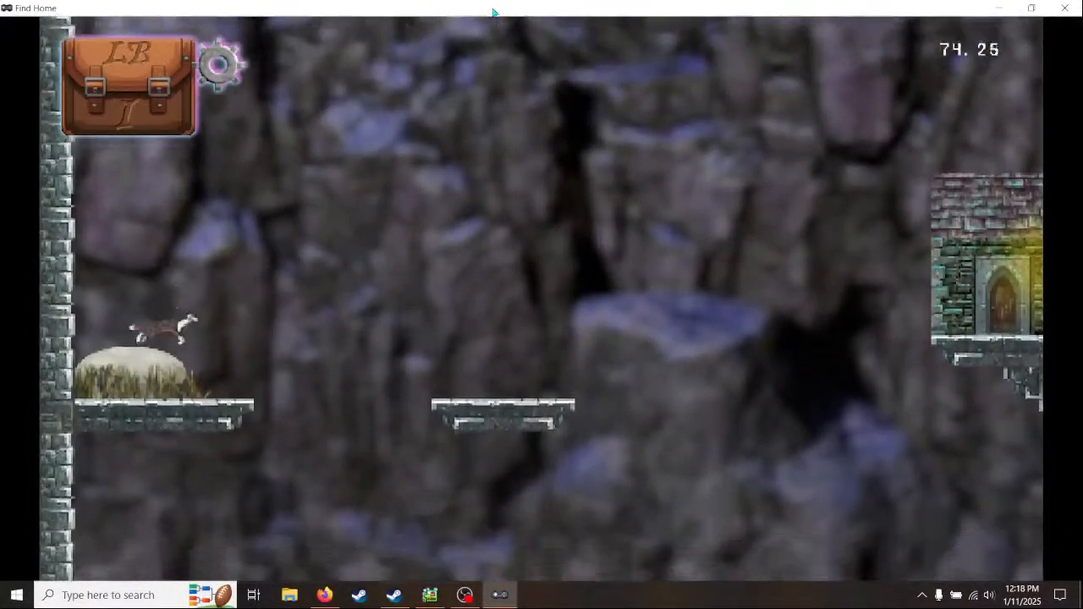
key("Left")
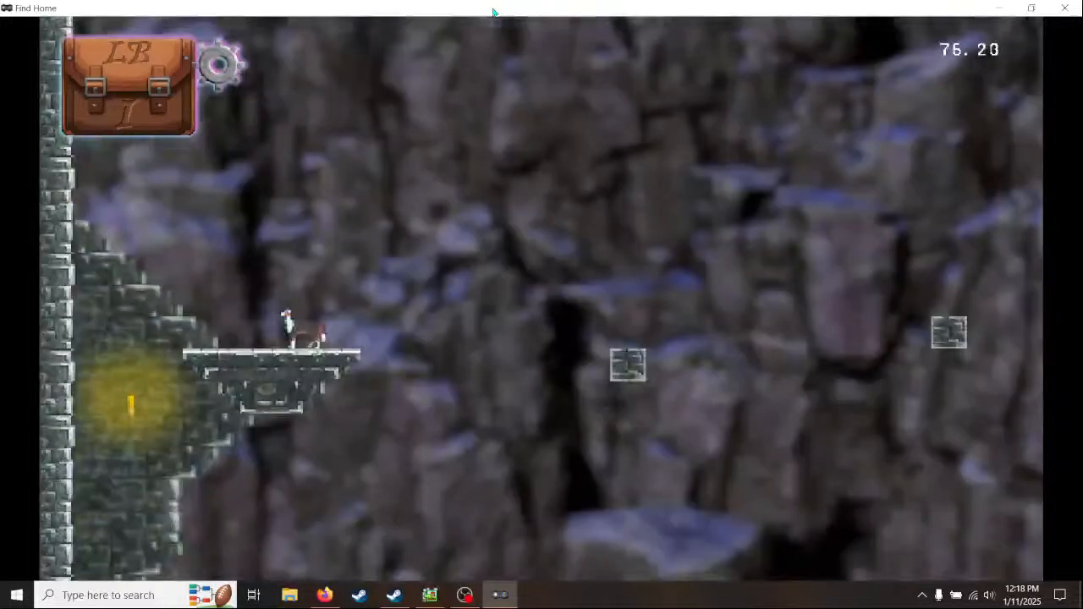
key("Right")
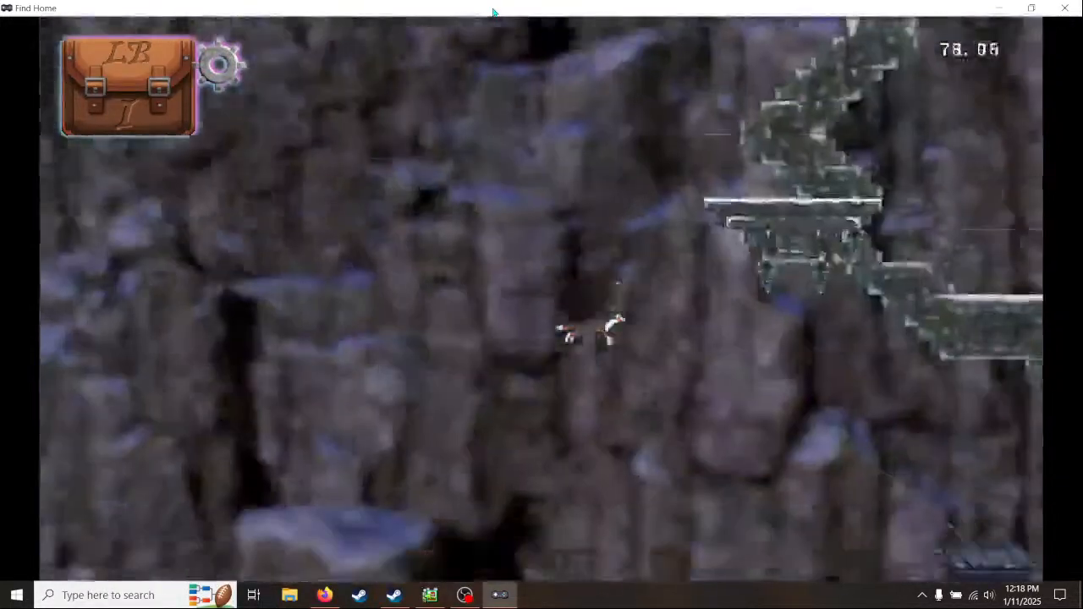
key("Right")
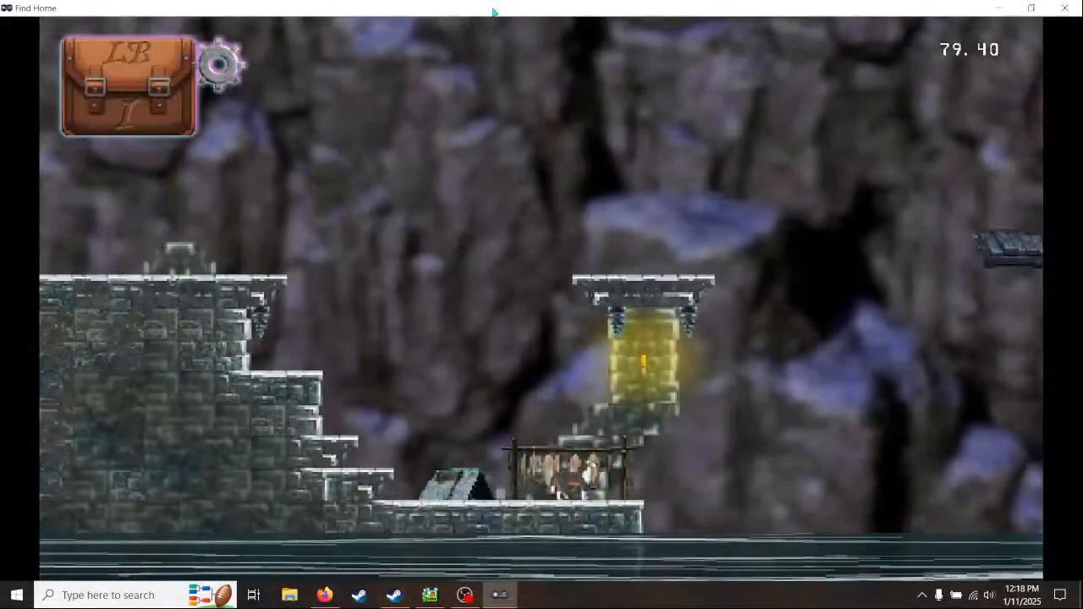
left_click(1064, 9)
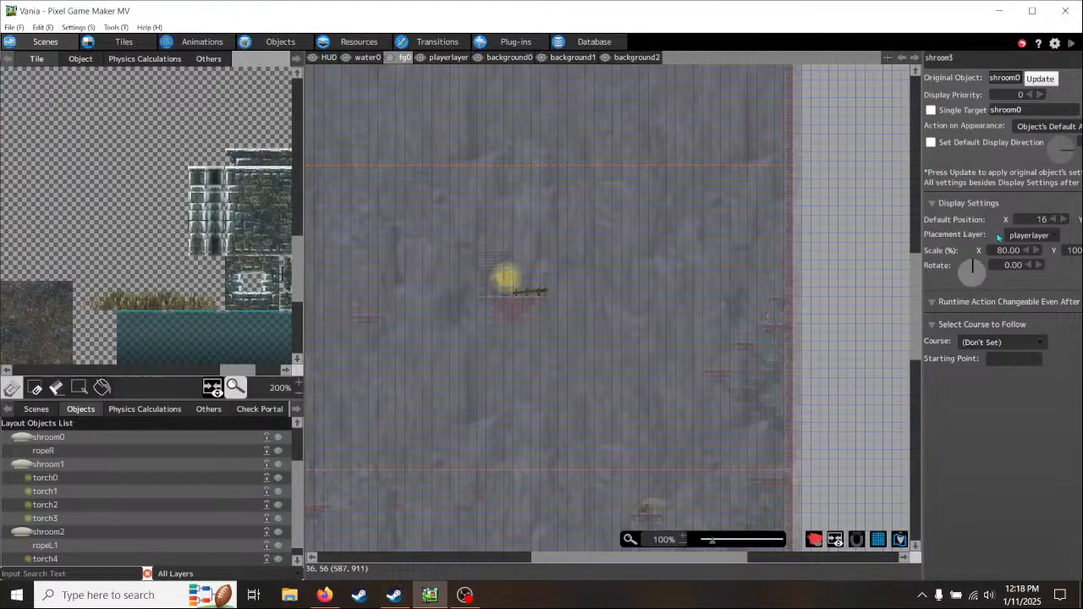
- Save the Vania project
middle_click_drag(822, 394, 821, 196)
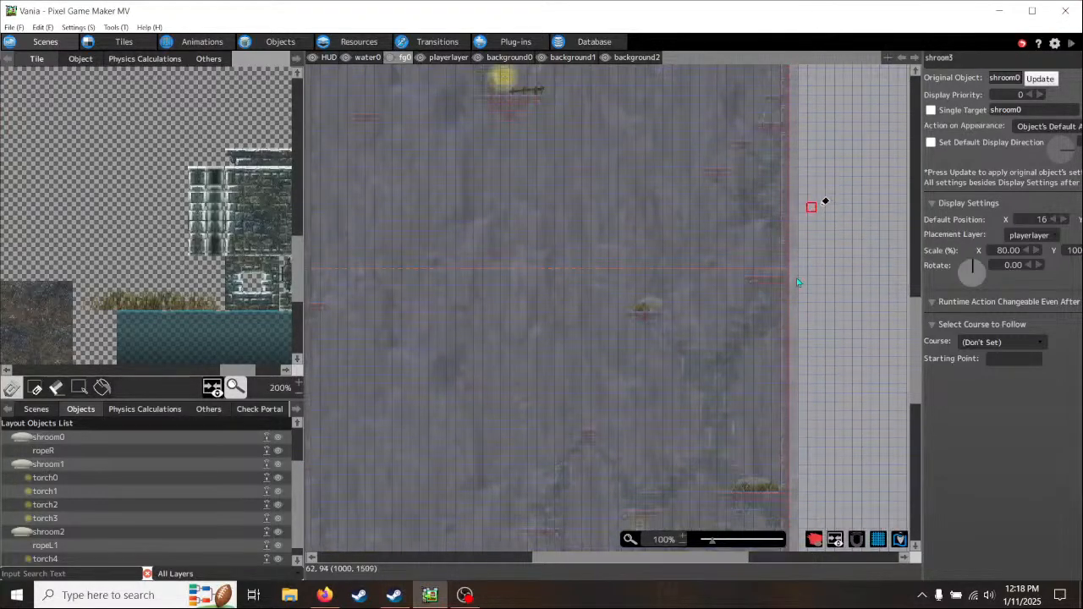
middle_click_drag(803, 470, 838, 68)
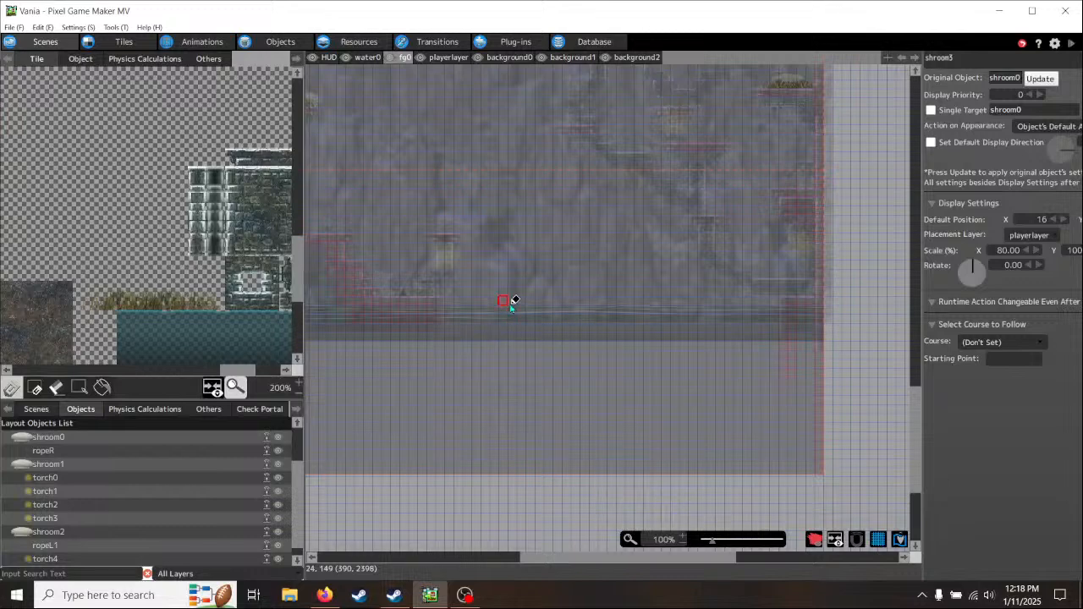
scroll(493, 249, "up", 5)
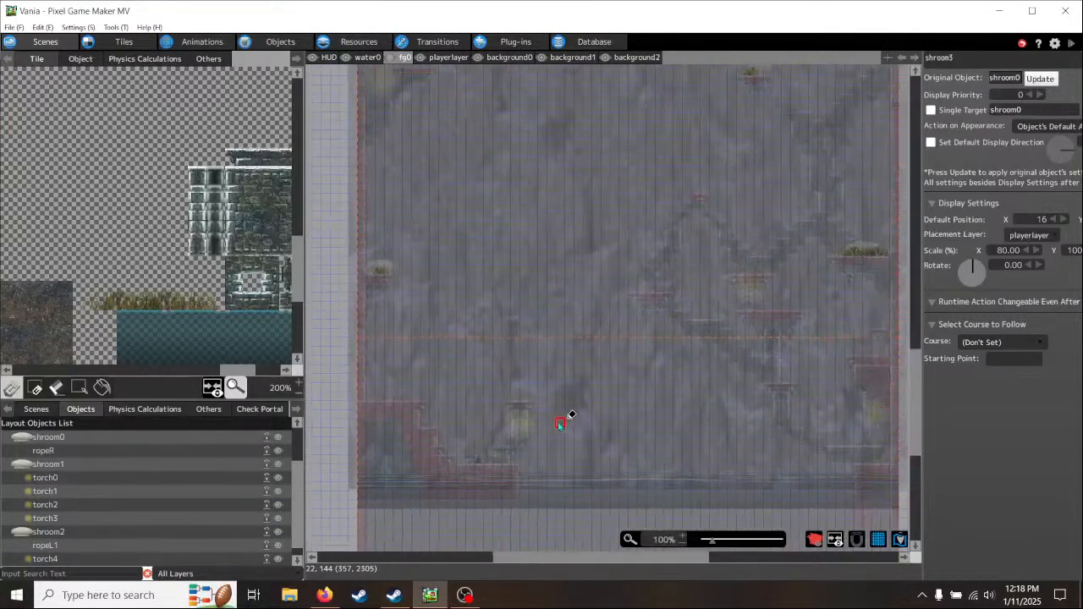
scroll(578, 412, "up", 8)
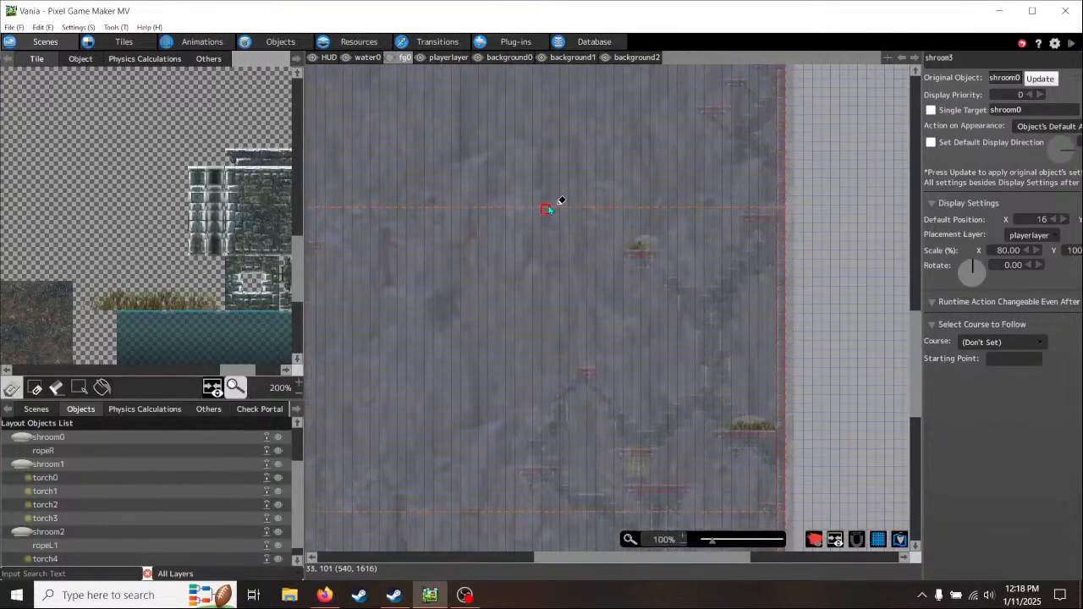
scroll(625, 413, "up", 3)
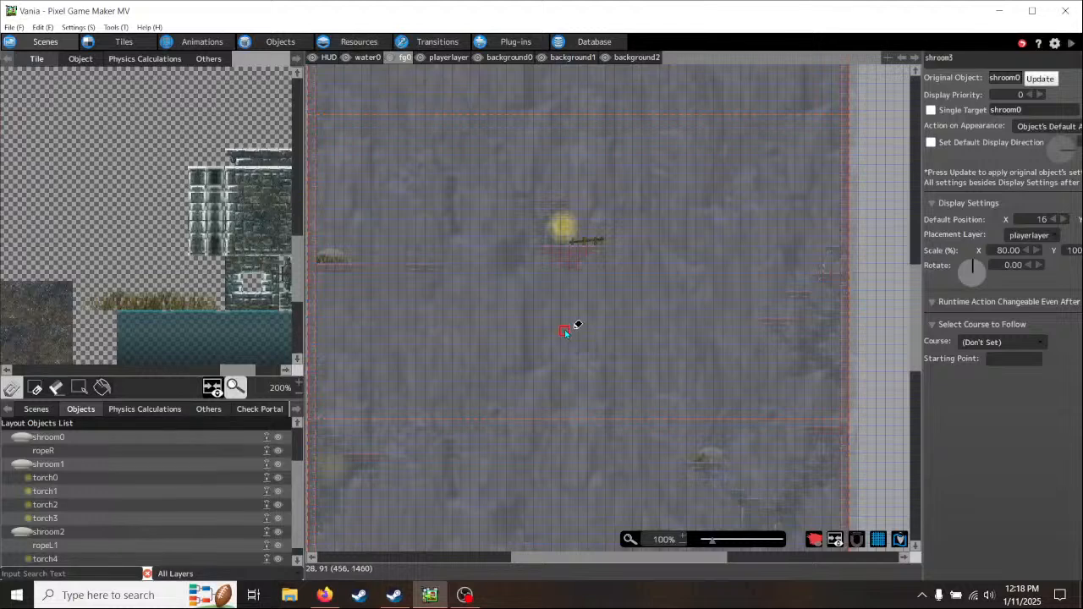
scroll(590, 346, "up", 1)
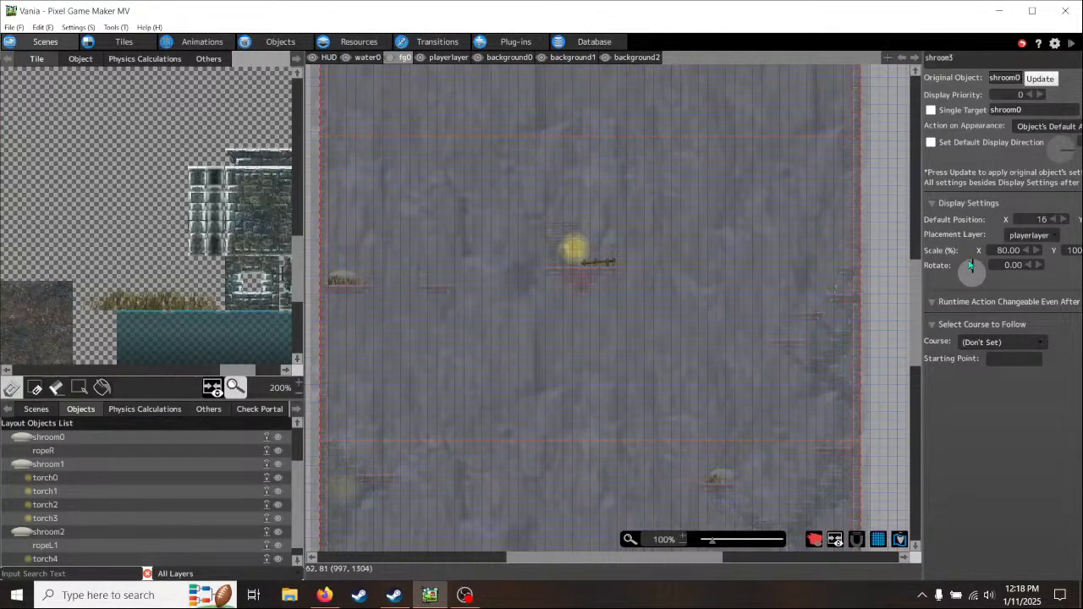
left_click(13, 27)
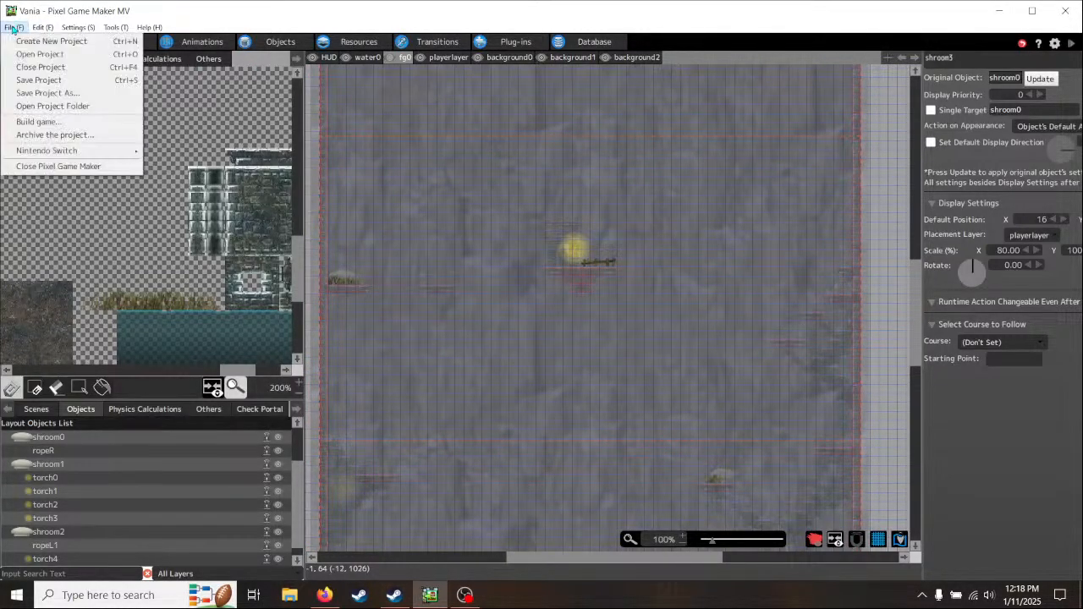
left_click(34, 80)
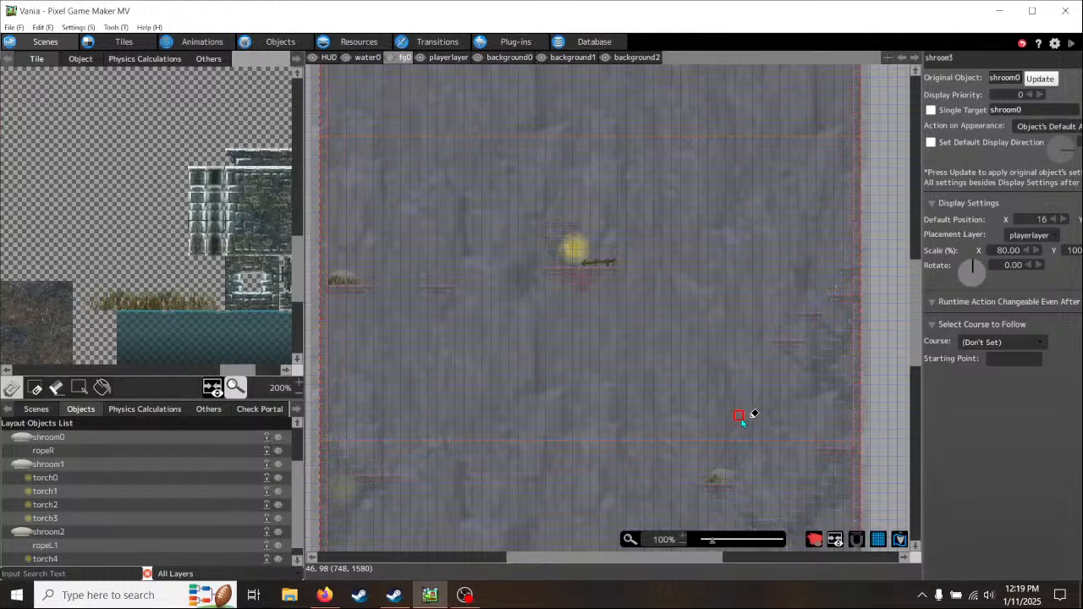
scroll(742, 406, "down", 3)
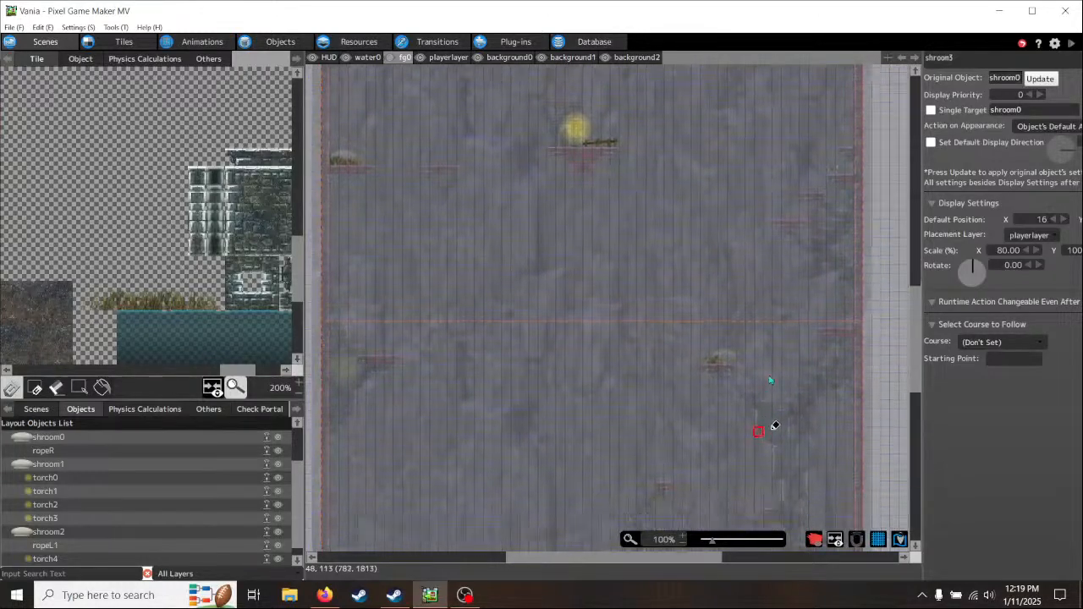
scroll(774, 472, "down", 5)
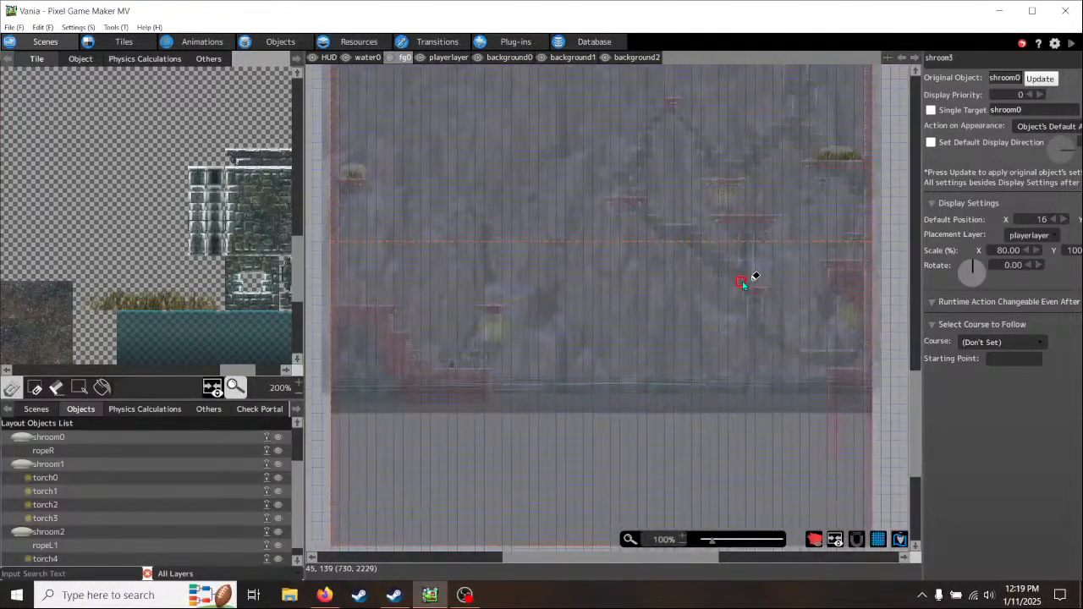
scroll(709, 452, "up", 10)
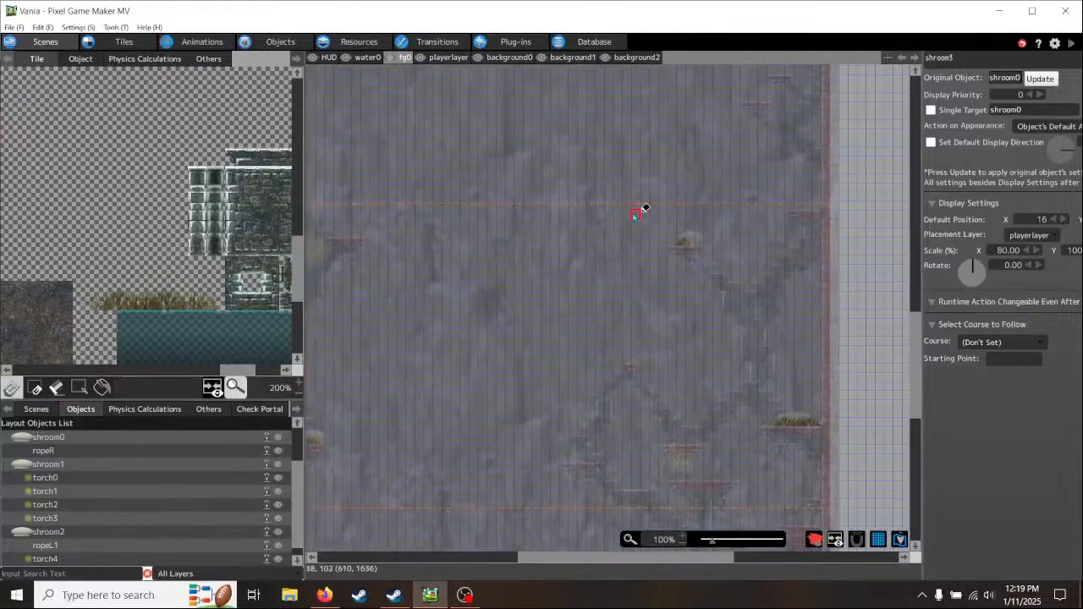
scroll(635, 216, "up", 2)
middle_click_drag(626, 165, 622, 293)
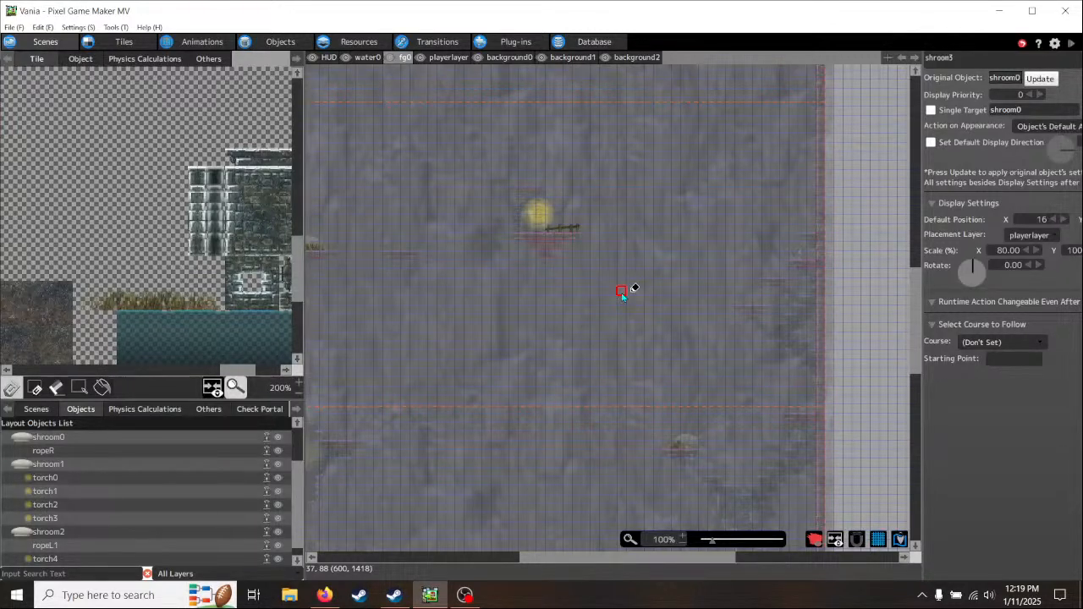
middle_click_drag(449, 306, 551, 310)
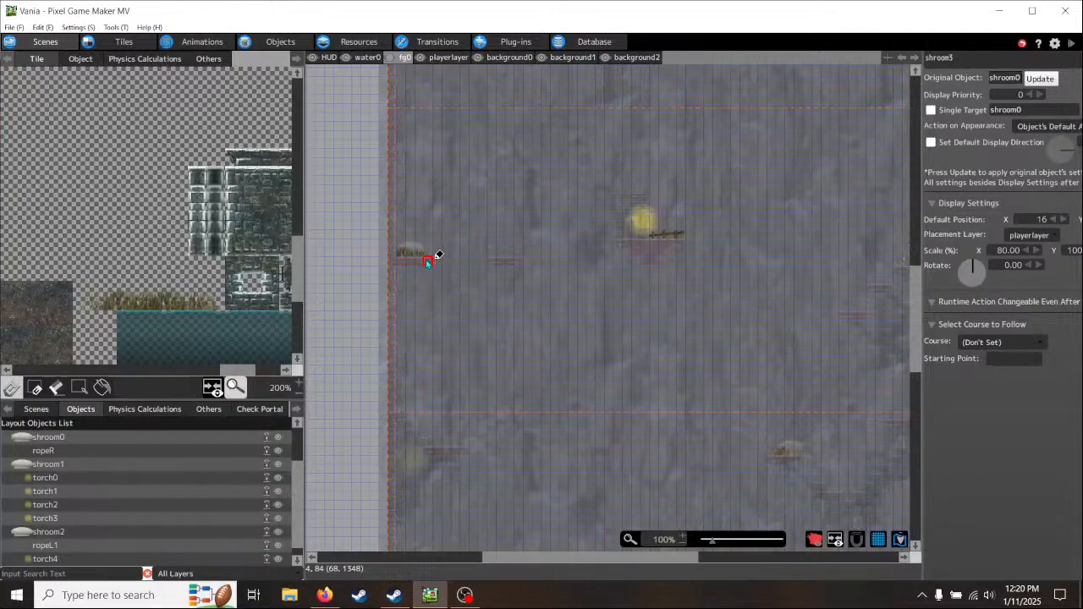
- Launch Movavi Video Editor Plus, then download and preview the Crash sound from its Sounds library
key("super")
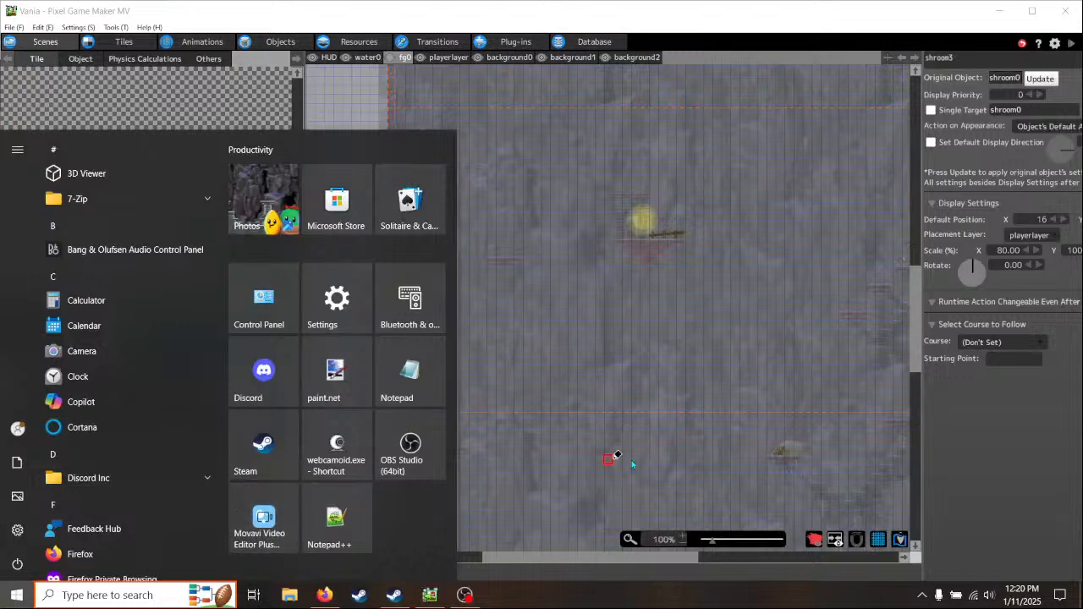
key("super")
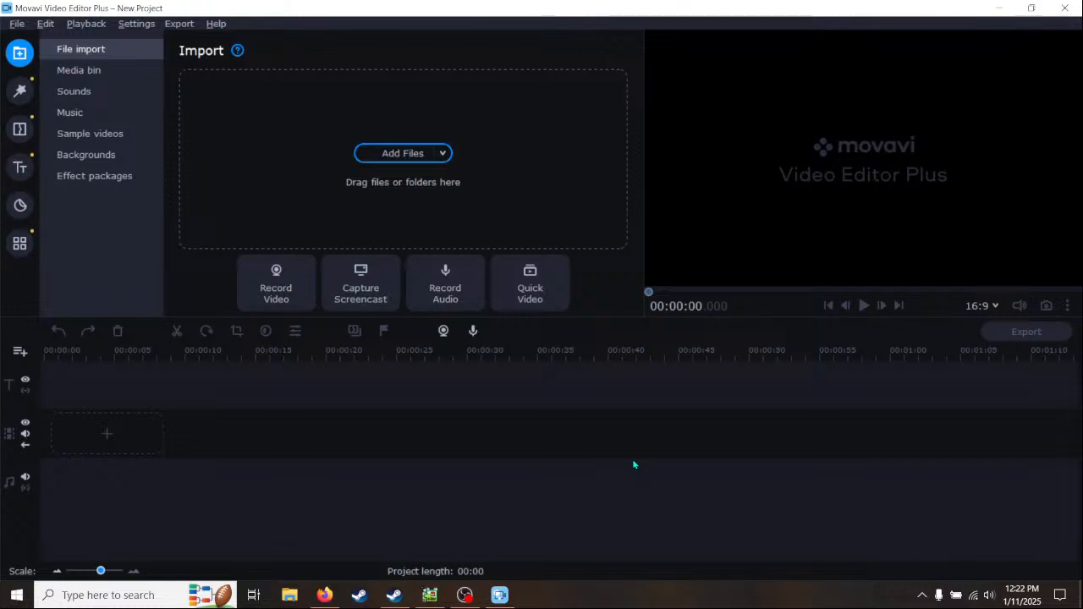
left_click(73, 95)
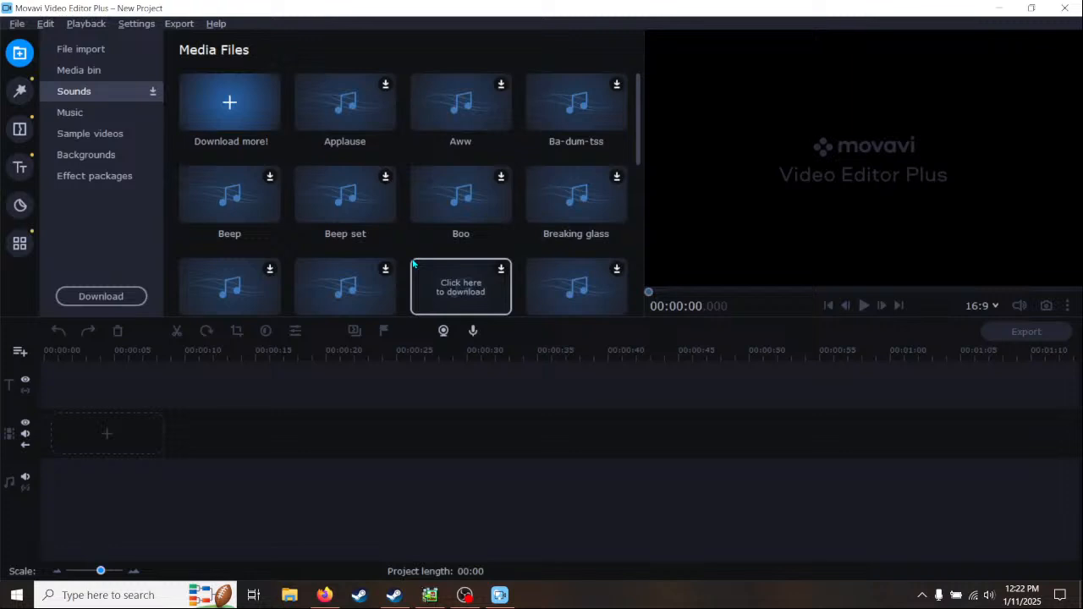
scroll(431, 254, "down", 1)
left_click(356, 222)
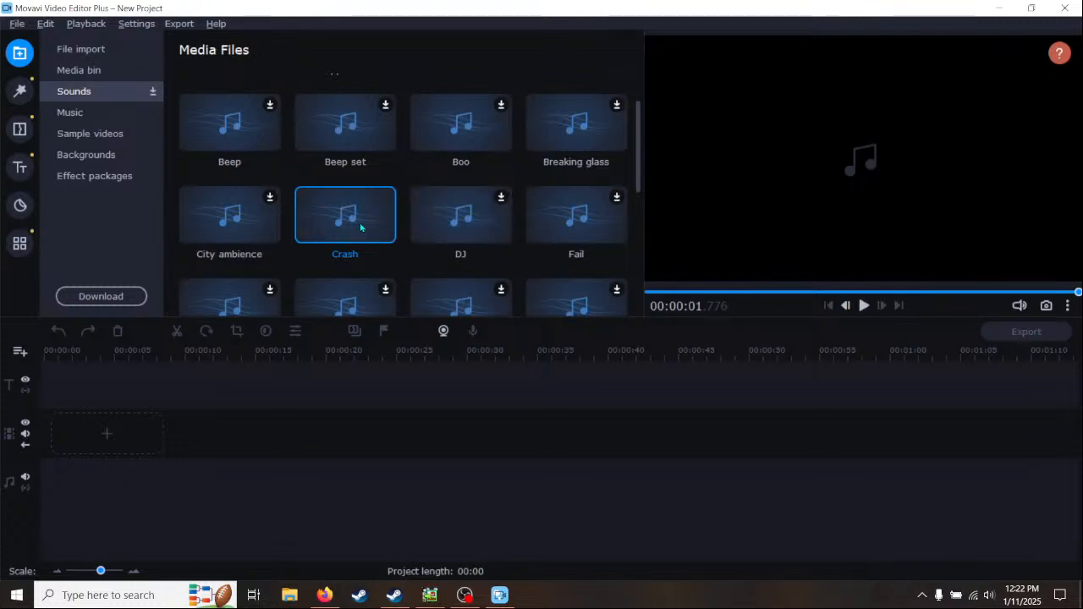
scroll(363, 227, "down", 1)
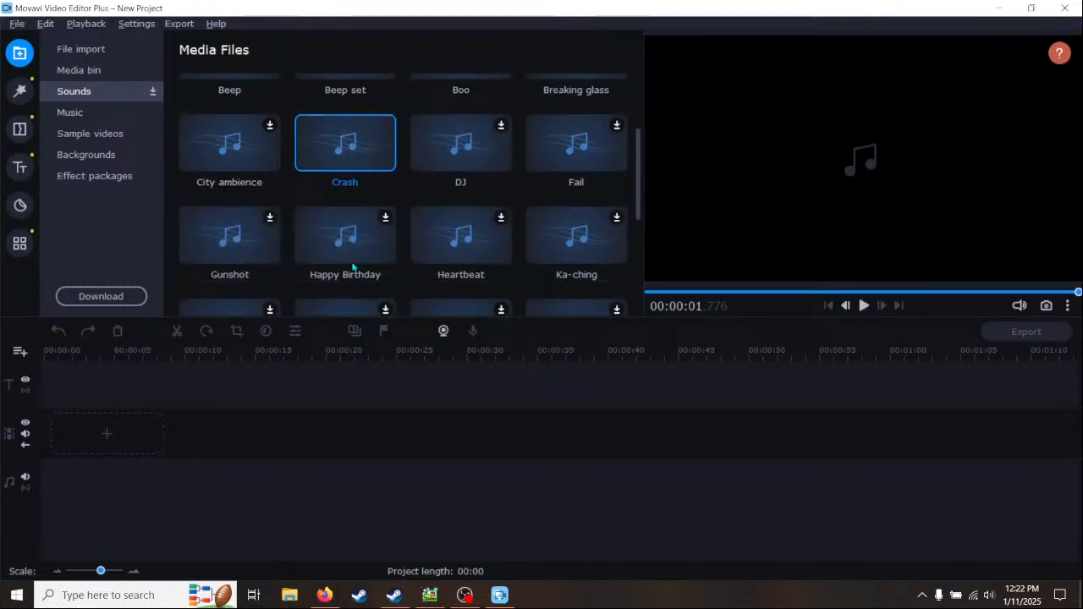
scroll(406, 261, "down", 1)
scroll(359, 286, "down", 2)
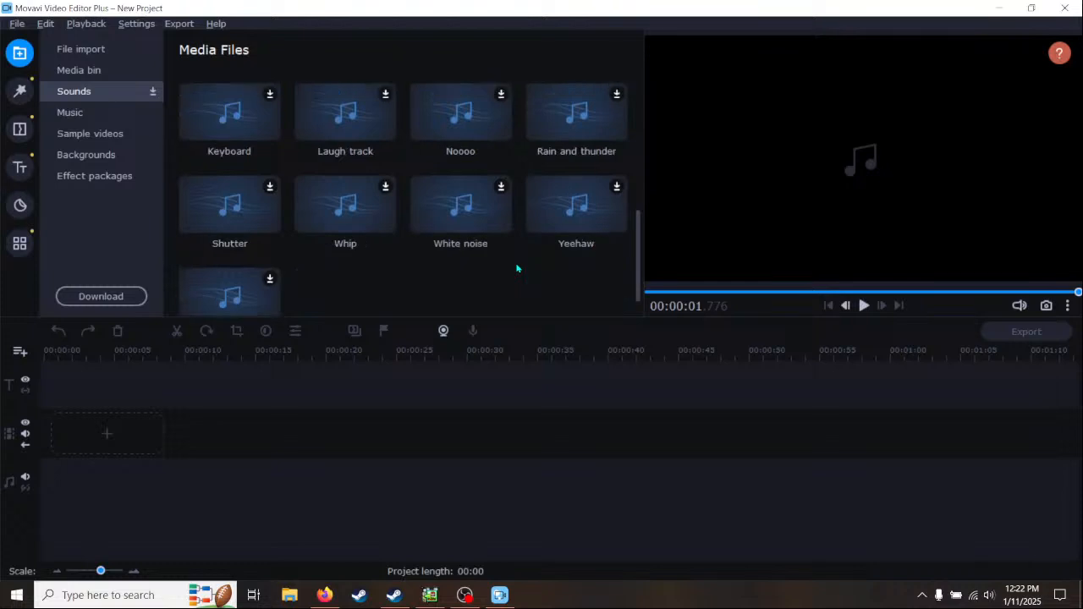
scroll(339, 284, "up", 1)
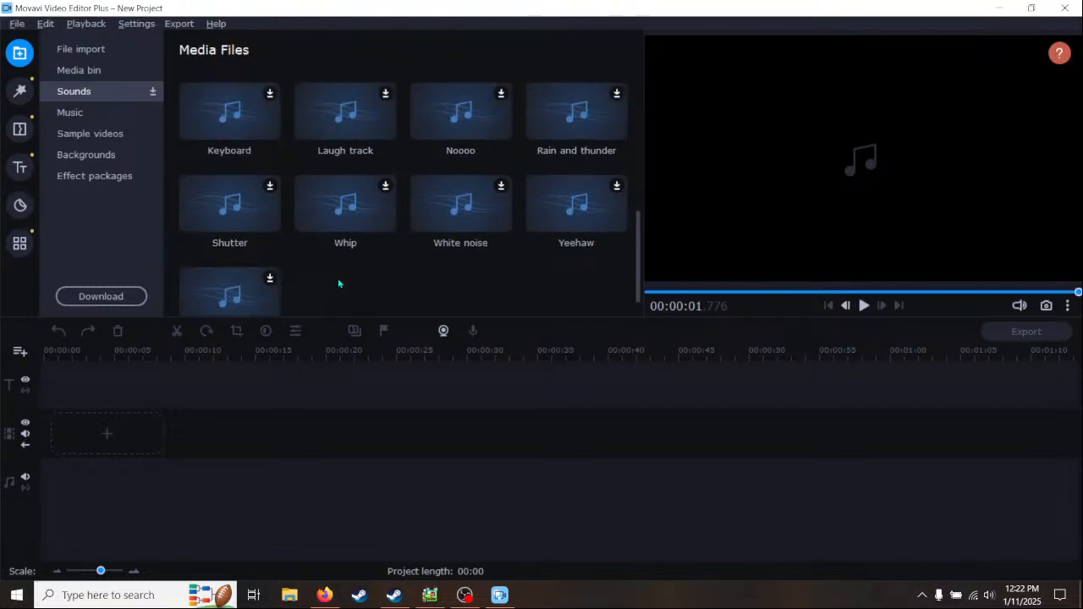
- Look through the Music library, then download and preview the Storm clip from the sample videos
left_click(70, 110)
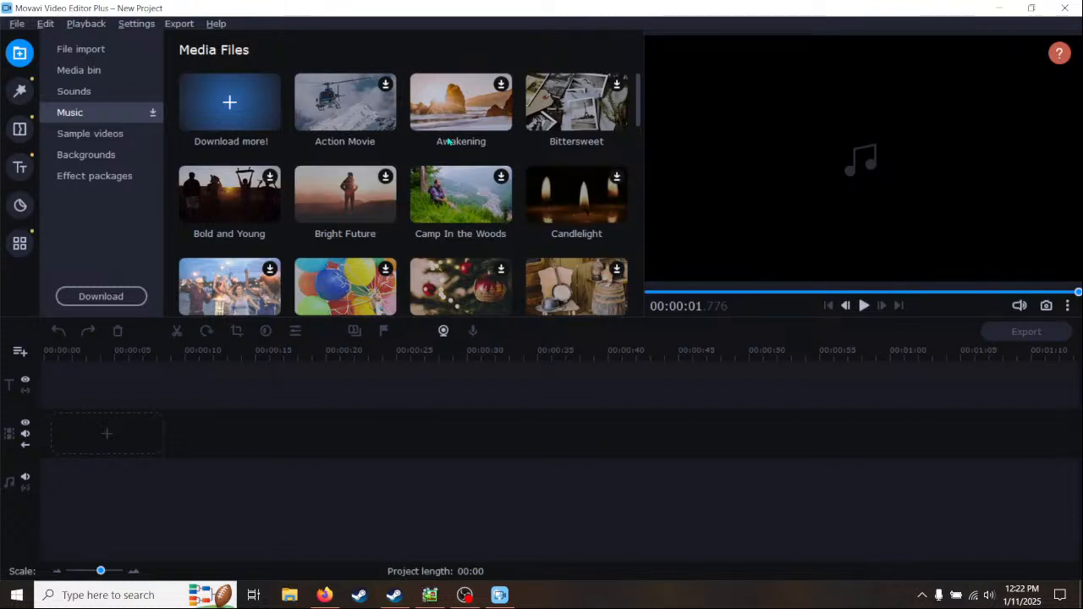
left_click(106, 133)
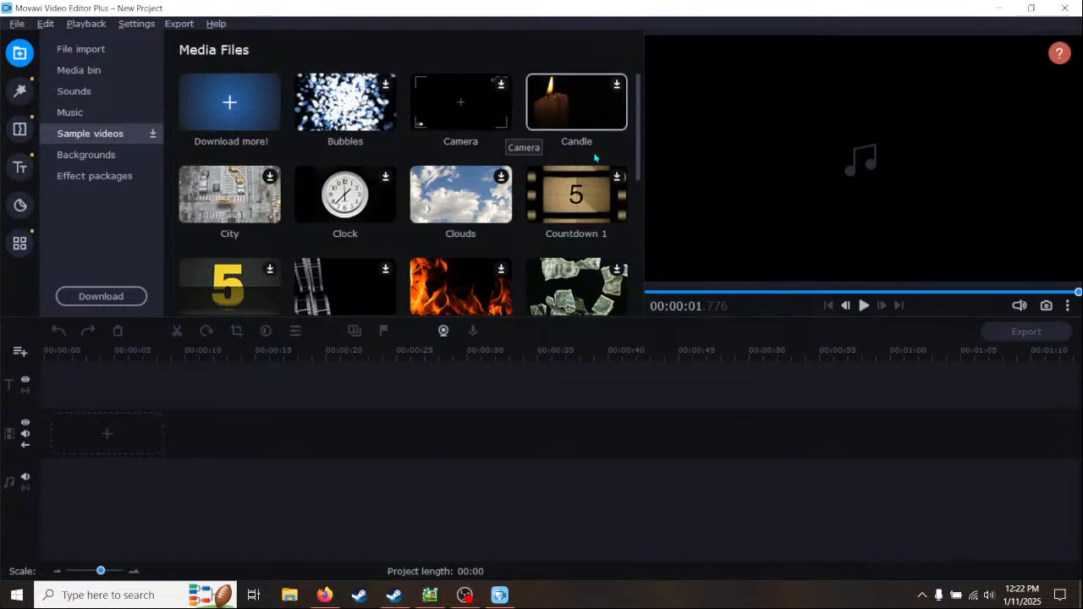
scroll(577, 203, "down", 6)
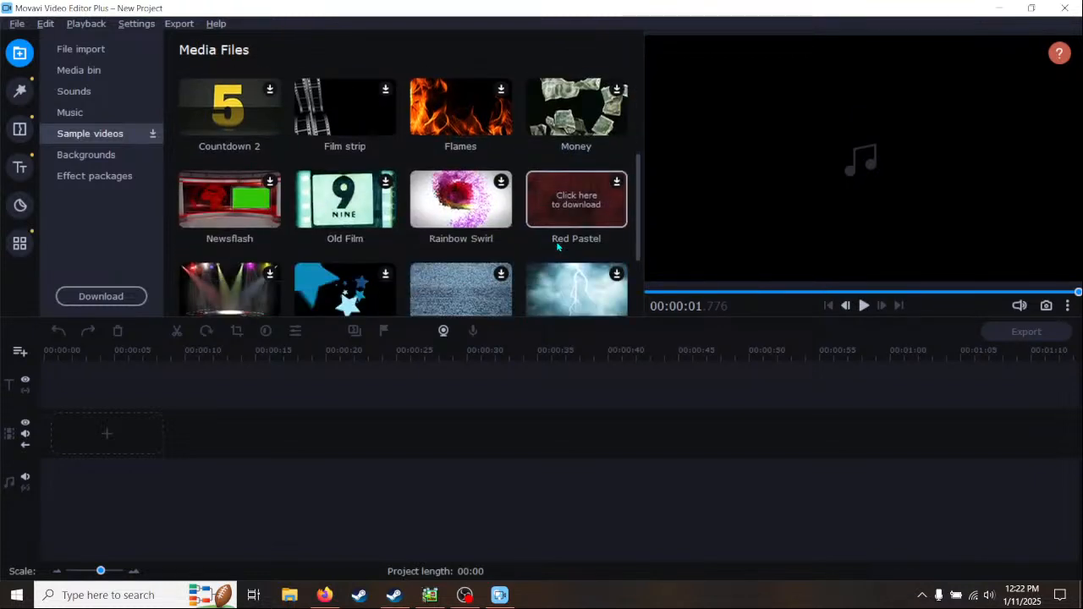
left_click(576, 180)
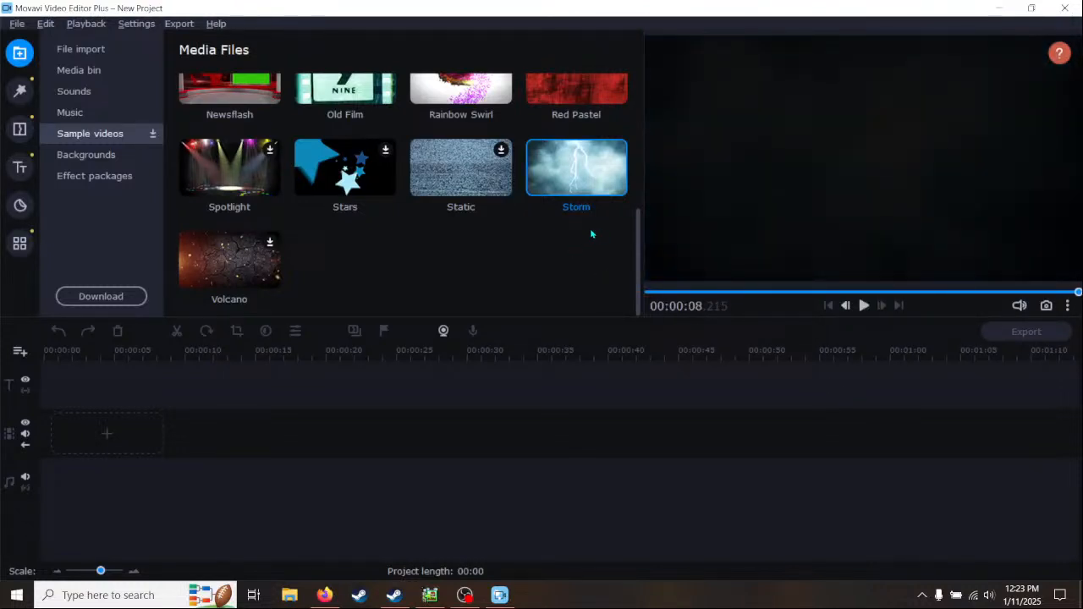
scroll(550, 230, "up", 2)
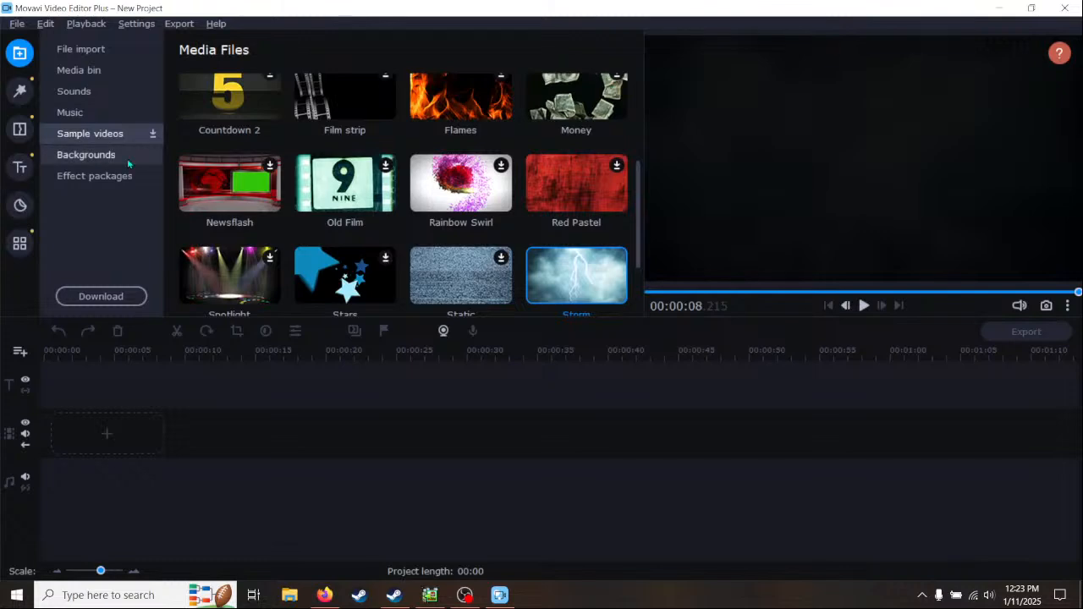
- Look through the stock Backgrounds and the available effect packages
left_click(98, 157)
scroll(338, 195, "down", 3)
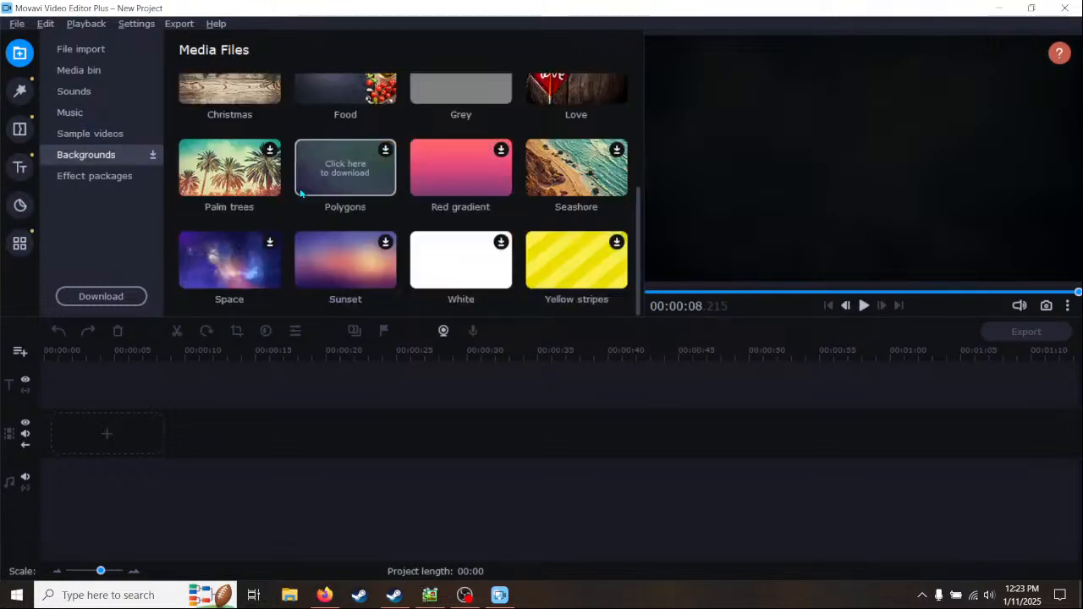
scroll(300, 194, "up", 2)
scroll(300, 194, "up", 1)
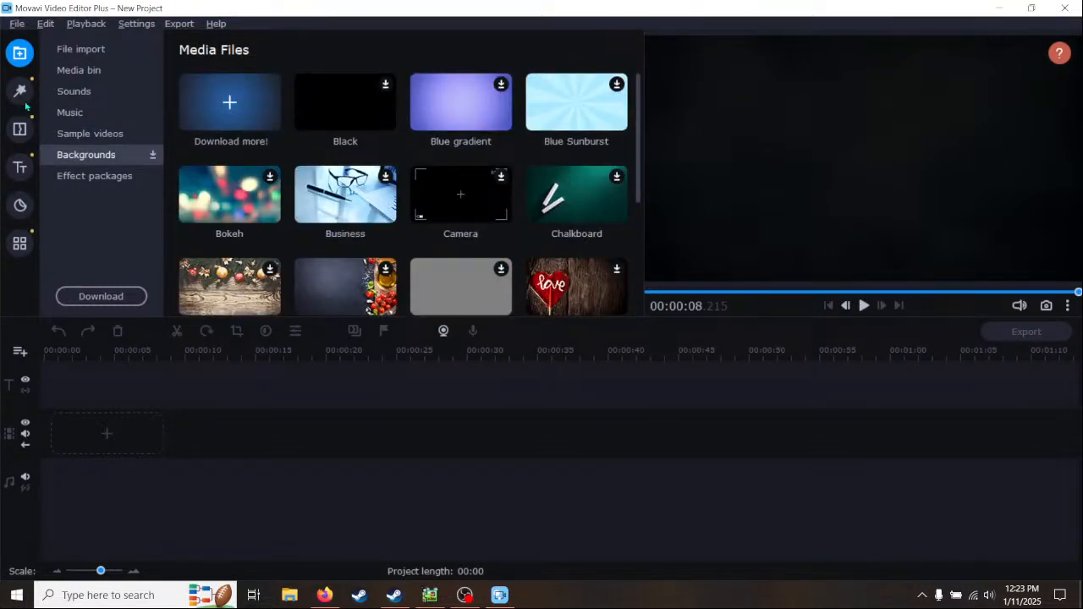
left_click(109, 178)
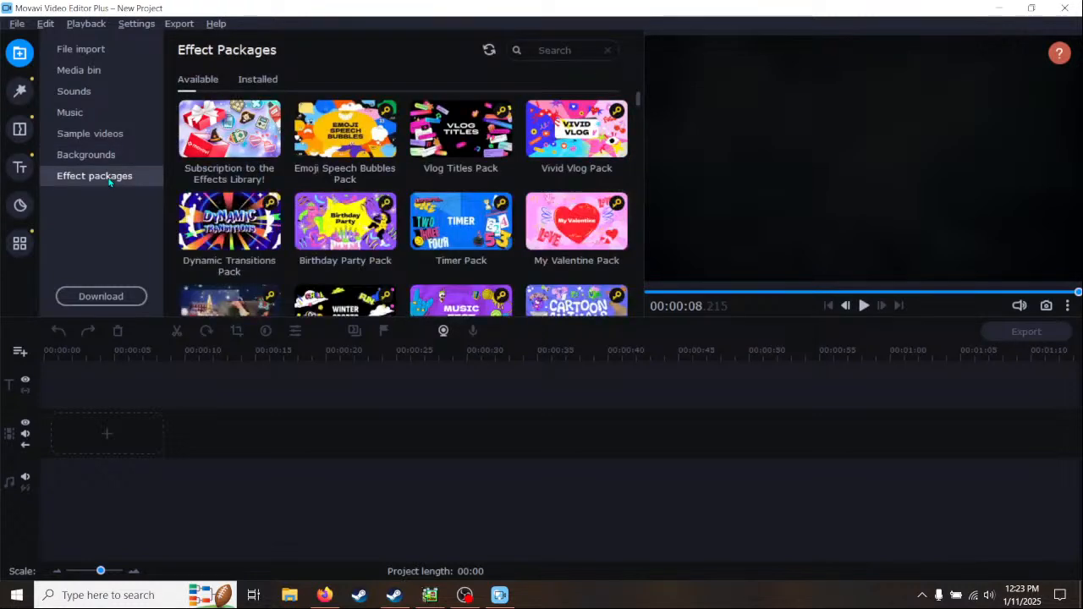
scroll(474, 157, "down", 5)
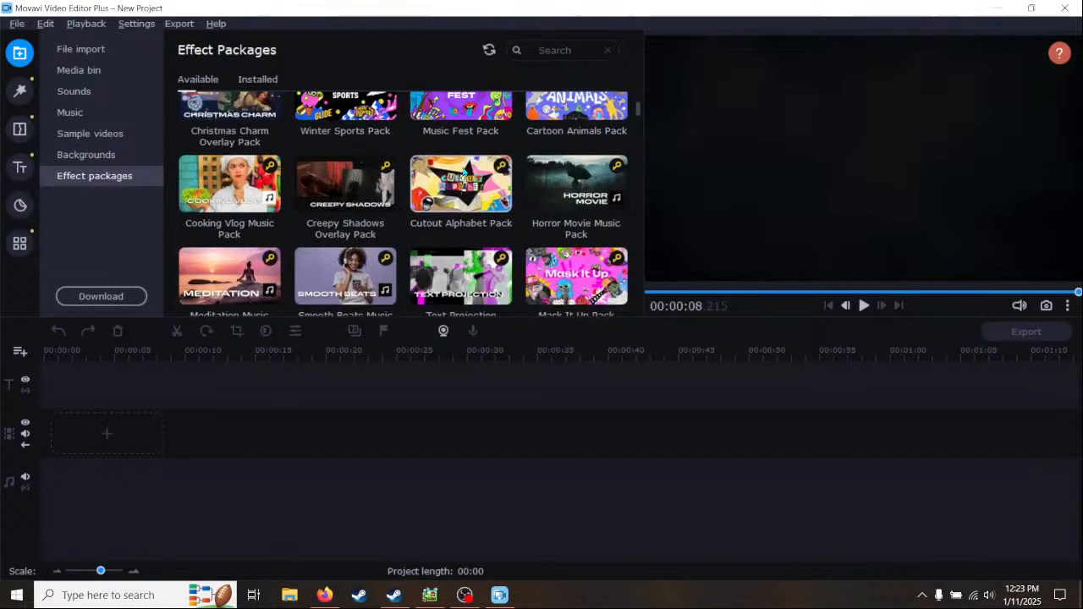
scroll(464, 171, "up", 1)
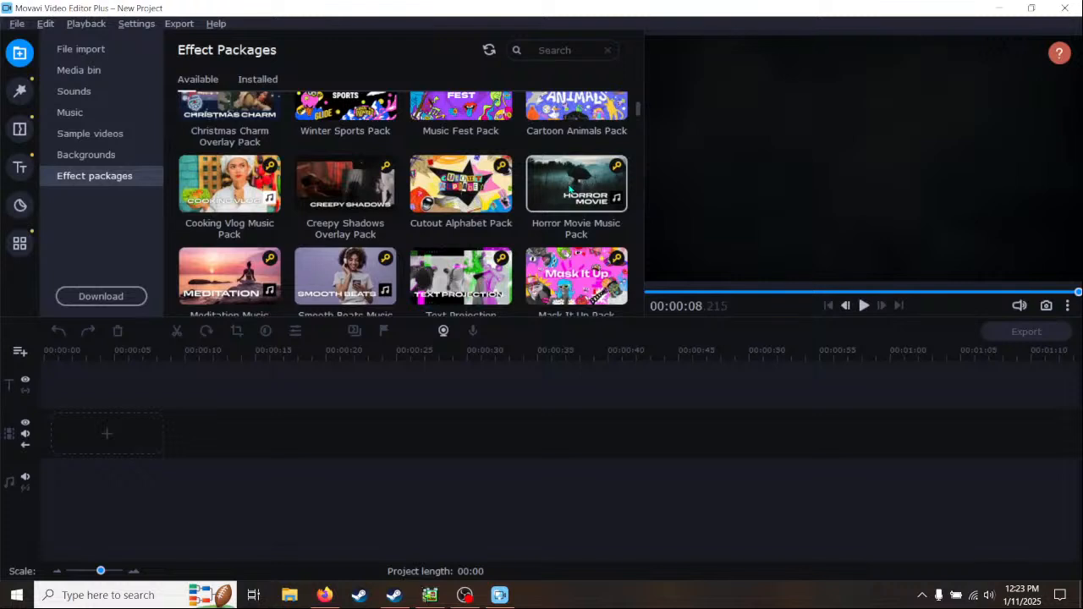
- Look through the Transitions categories and the featured Filters, then return to the Transitions
left_click(20, 131)
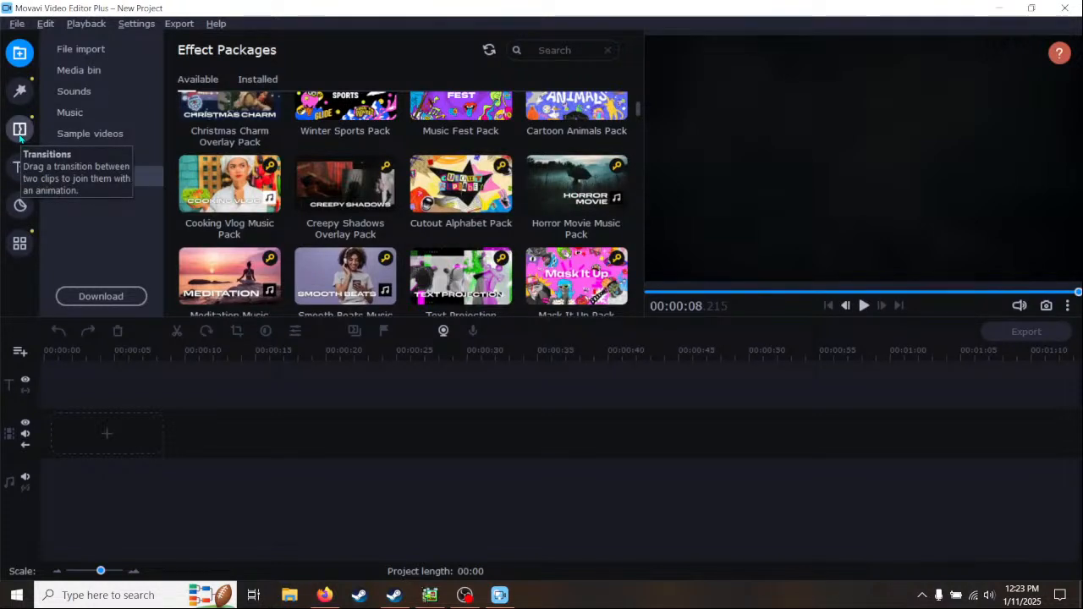
scroll(91, 165, "down", 2)
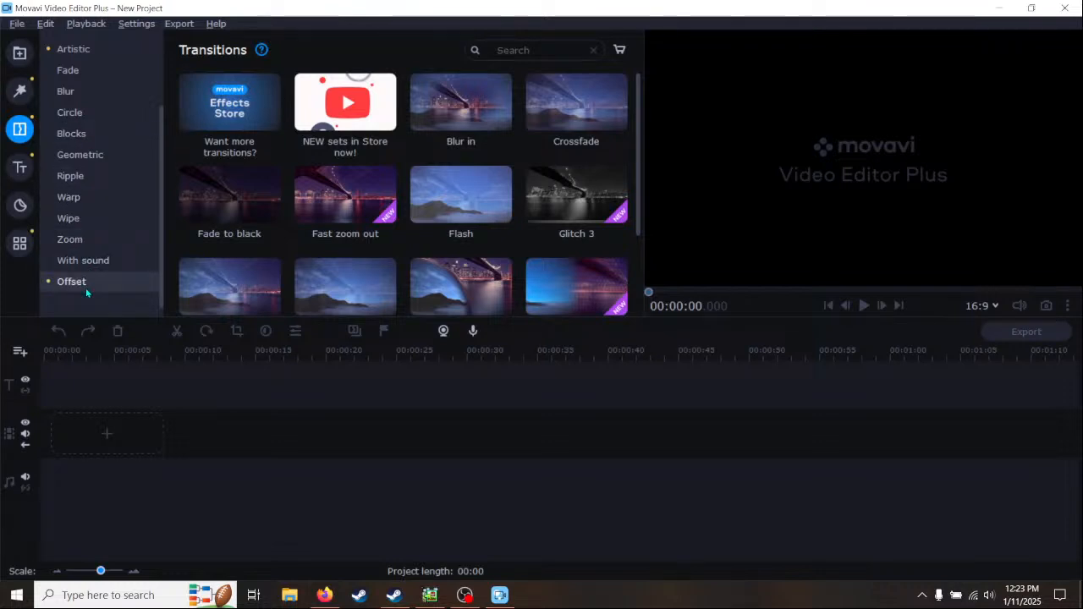
left_click(20, 91)
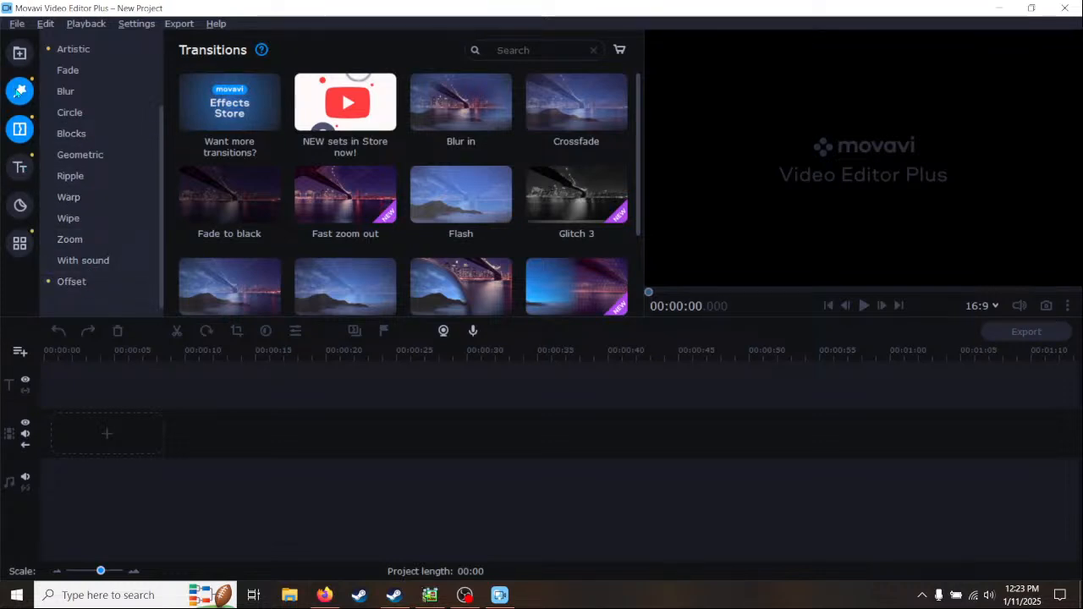
scroll(102, 181, "down", 1)
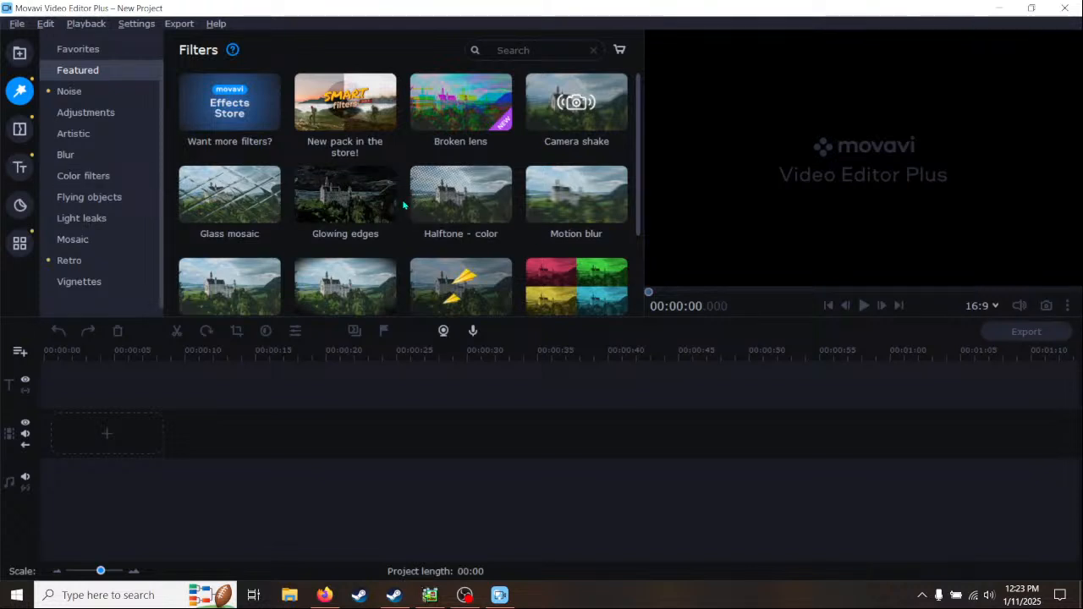
left_click(15, 127)
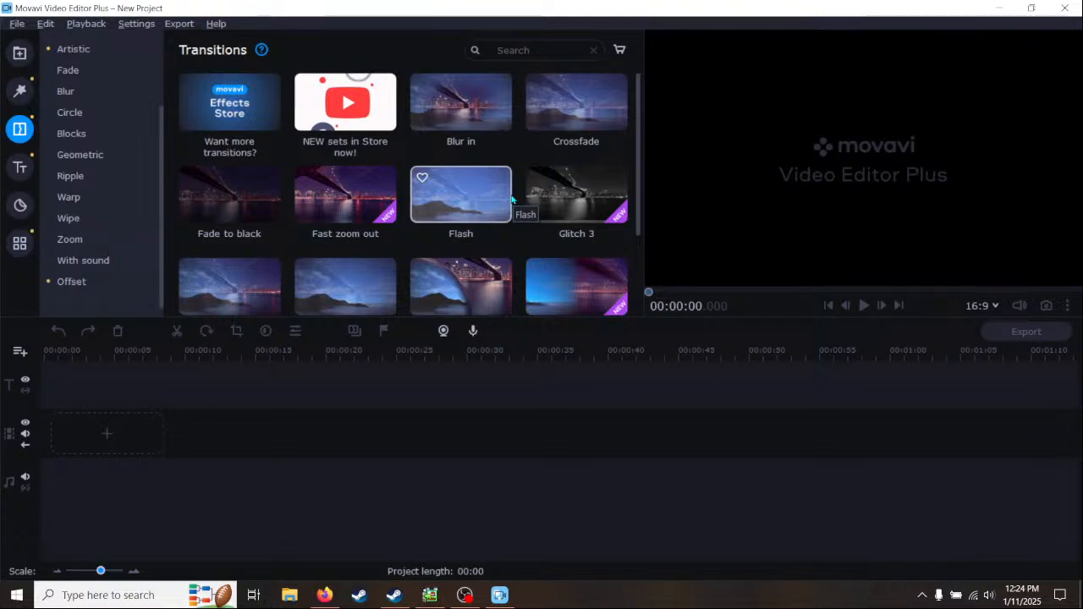
- Close Movavi Video Editor Plus, dismissing the recommendation survey without rating
left_click(1066, 9)
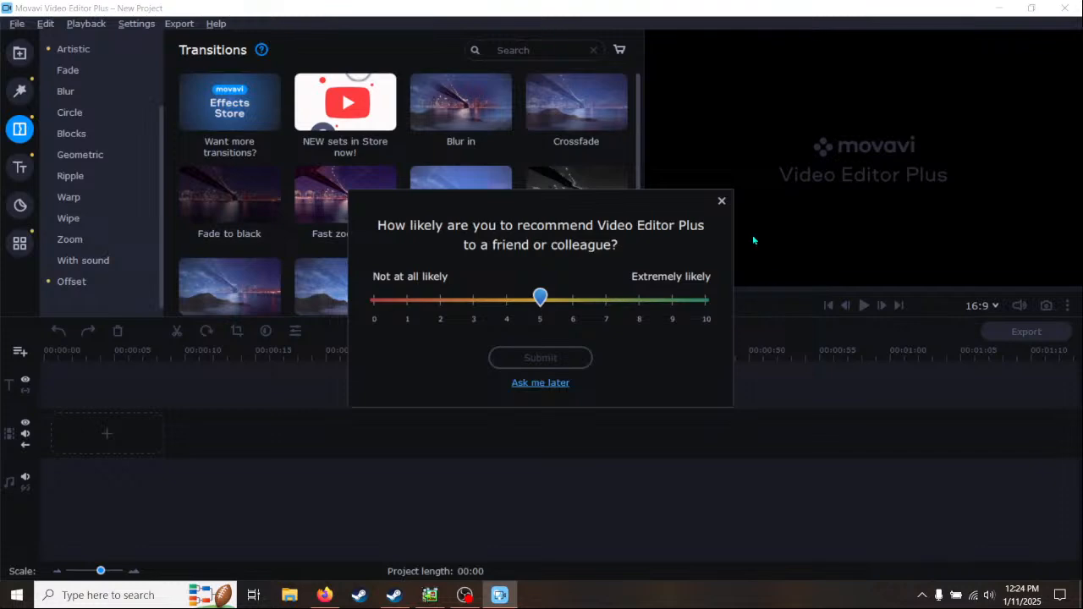
left_click(722, 200)
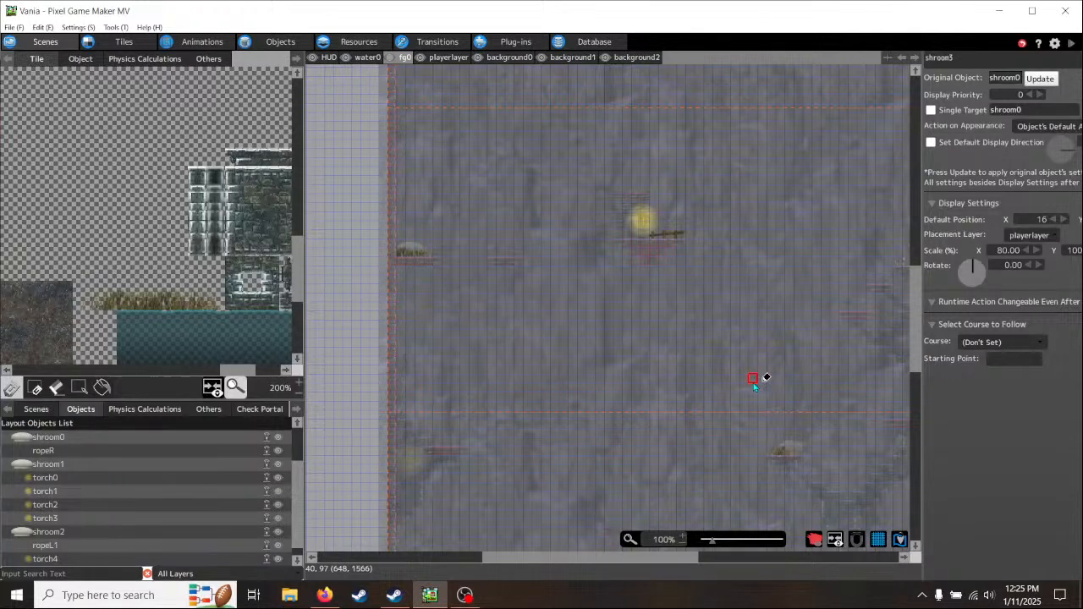
- In Pixel Game Maker MV, examine the Vania tower shaft from its lower platforms and torches up to the camera frame at its top
left_click_drag(673, 563, 697, 575)
scroll(750, 433, "up", 3)
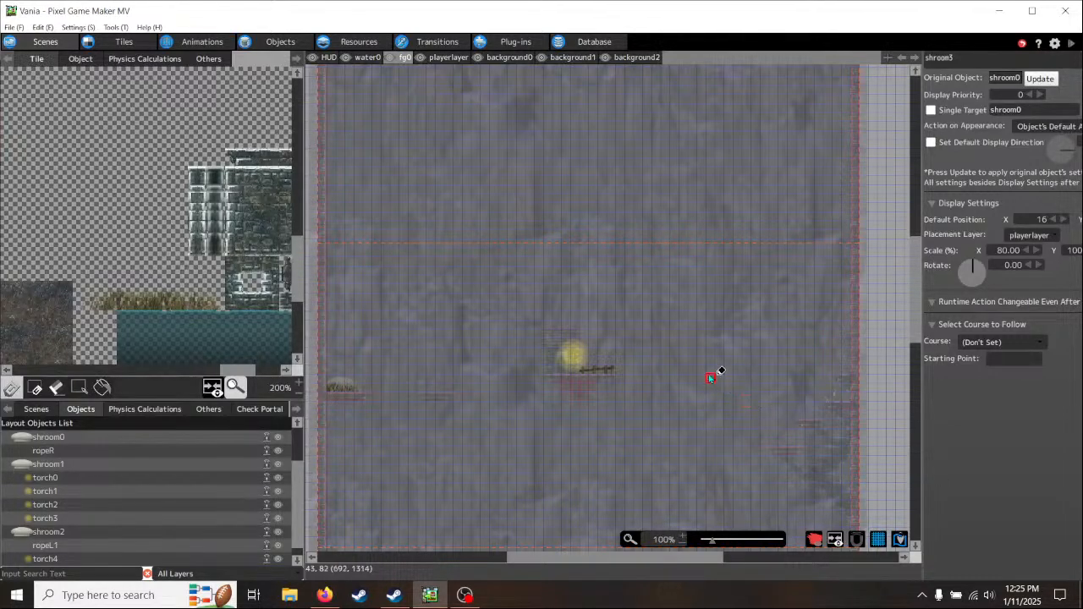
middle_click_drag(718, 331, 712, 426)
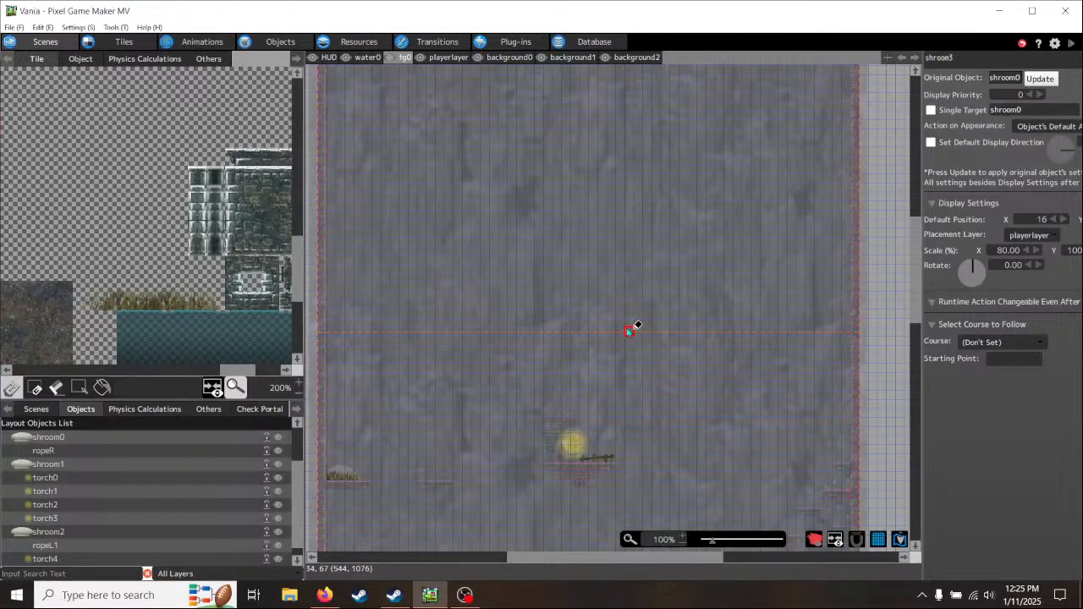
middle_click_drag(654, 435, 723, 267)
middle_click_drag(791, 511, 767, 239)
middle_click_drag(791, 474, 798, 226)
mouse_move(801, 454)
middle_mouse_down()
mouse_move(777, 191)
mouse_move(757, 455)
middle_mouse_up()
middle_click_drag(762, 155, 736, 437)
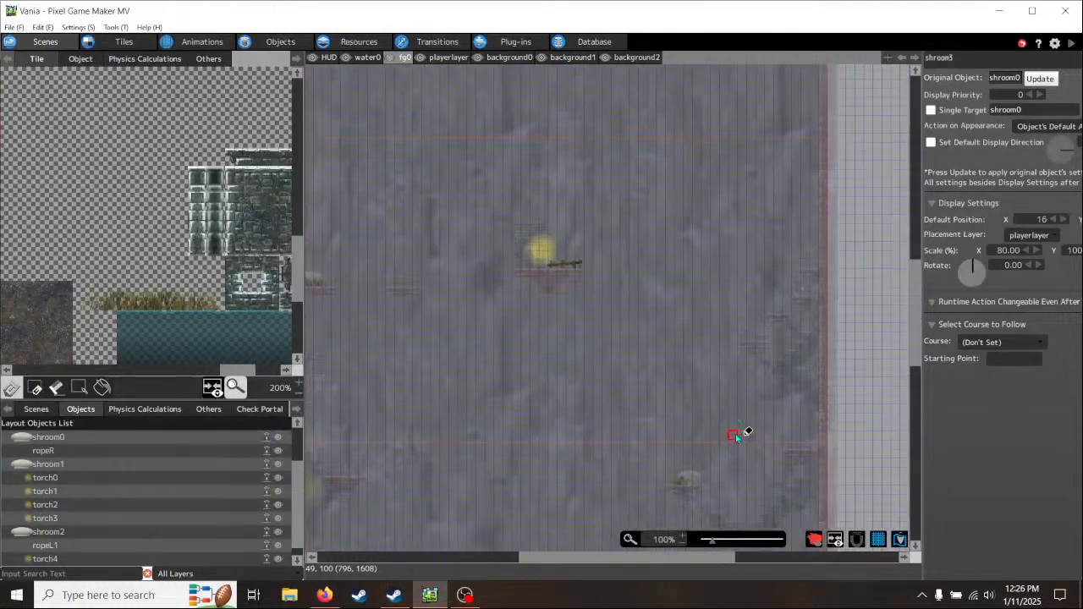
middle_click_drag(723, 186, 758, 359)
middle_click_drag(772, 188, 773, 394)
middle_click_drag(764, 220, 753, 356)
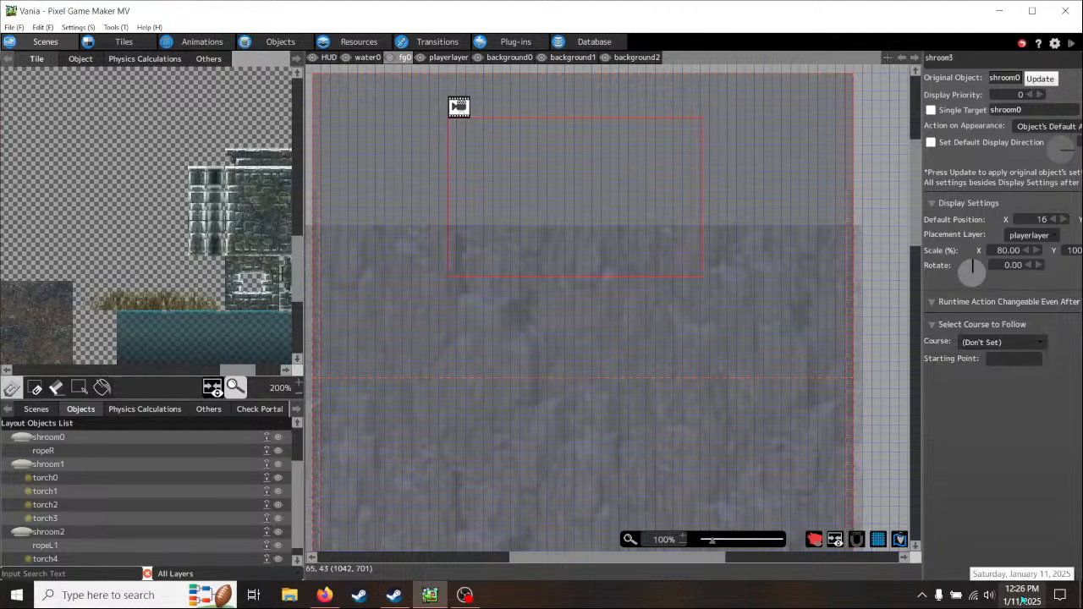
middle_click_drag(694, 438, 708, 343)
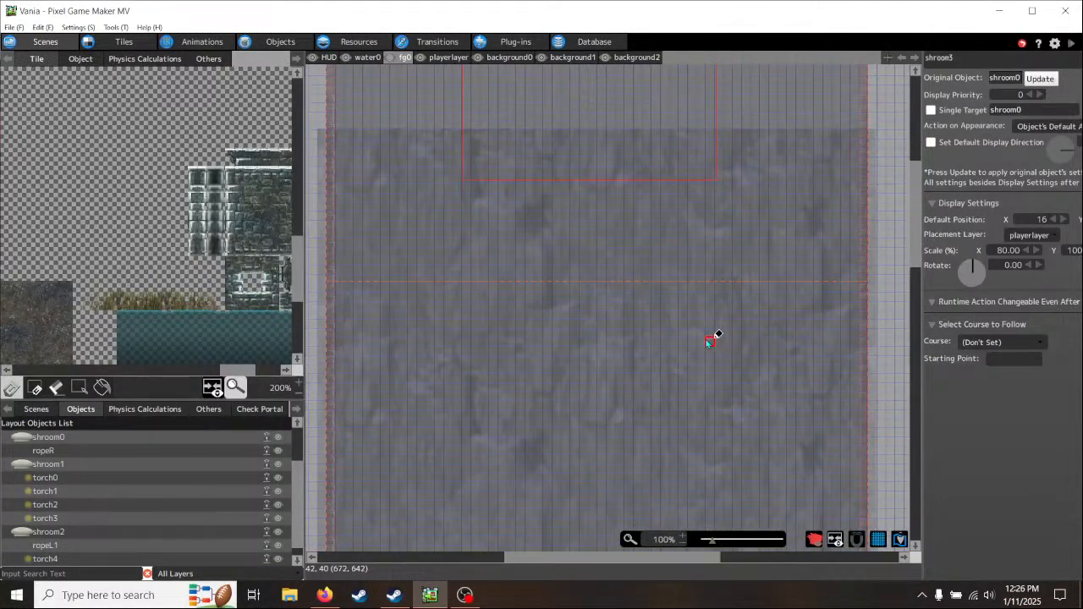